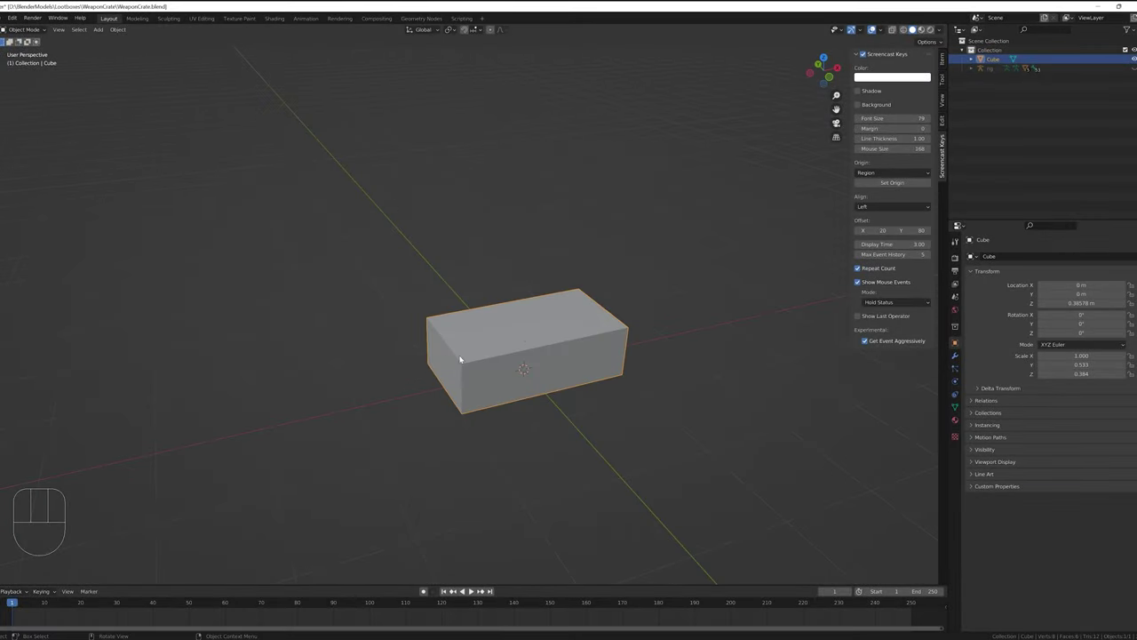
# - Enter Edit Mode on the box and turn on the see-through X-ray view
pyautogui.press('Tab')
pyautogui.hotkey('ctrl', 'r')
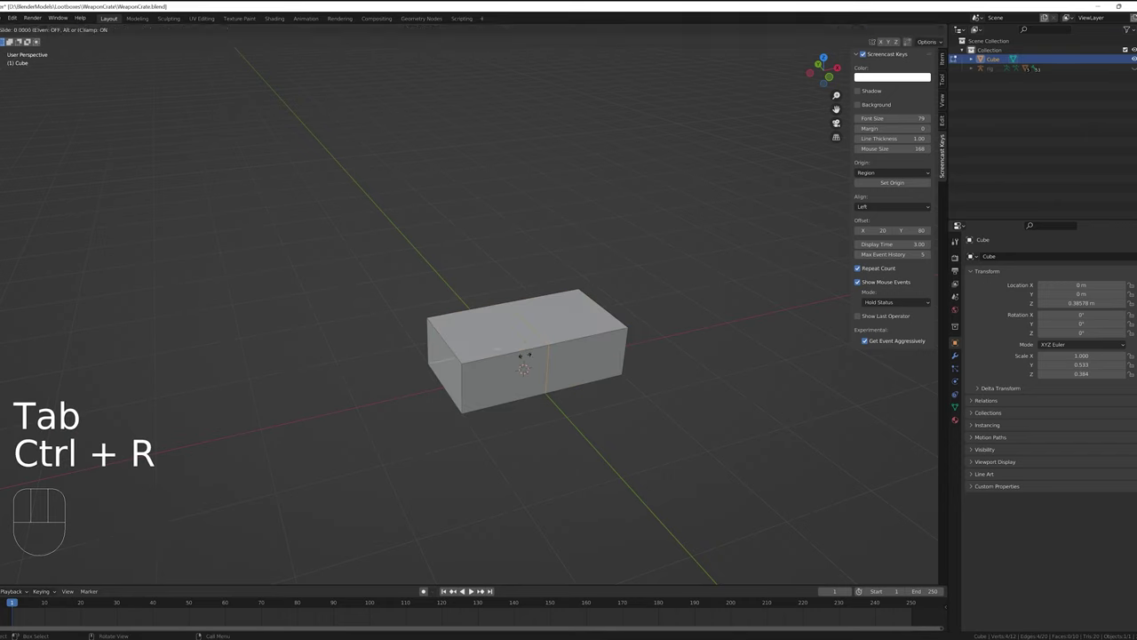
pyautogui.press('Escape')
pyautogui.moveTo(522, 356); pyautogui.dragTo(529, 331, button='middle')
pyautogui.hotkey('ctrl', 'r')
pyautogui.press('Escape')
pyautogui.click(892, 30)
pyautogui.moveTo(693, 143); pyautogui.dragTo(626, 178, button='middle')
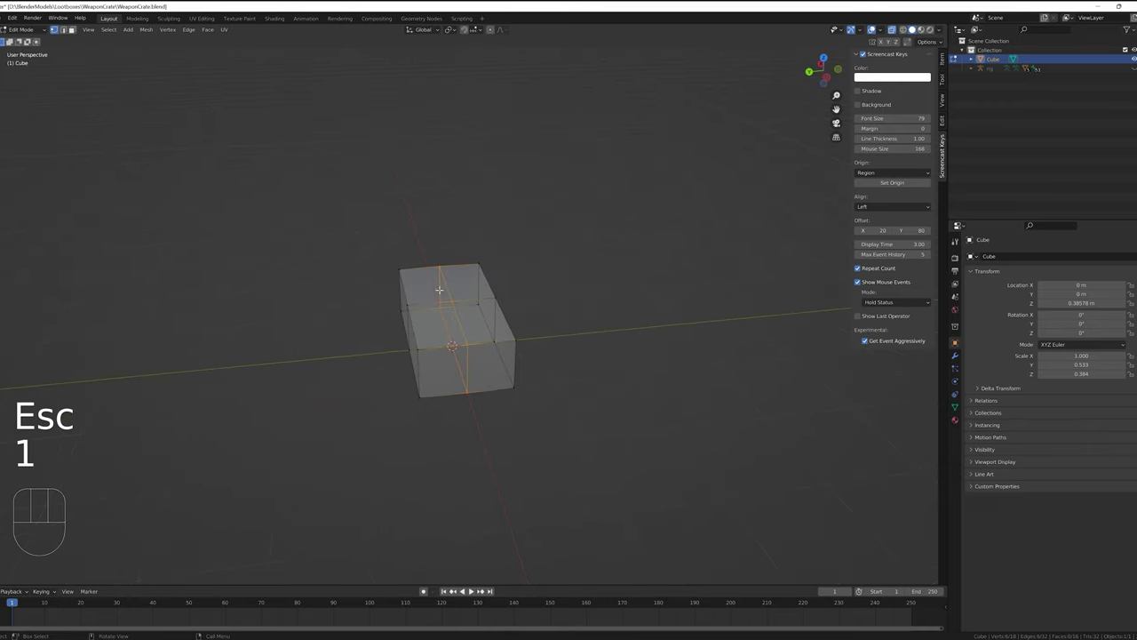
pyautogui.moveTo(429, 290); pyautogui.dragTo(377, 285, button='middle')
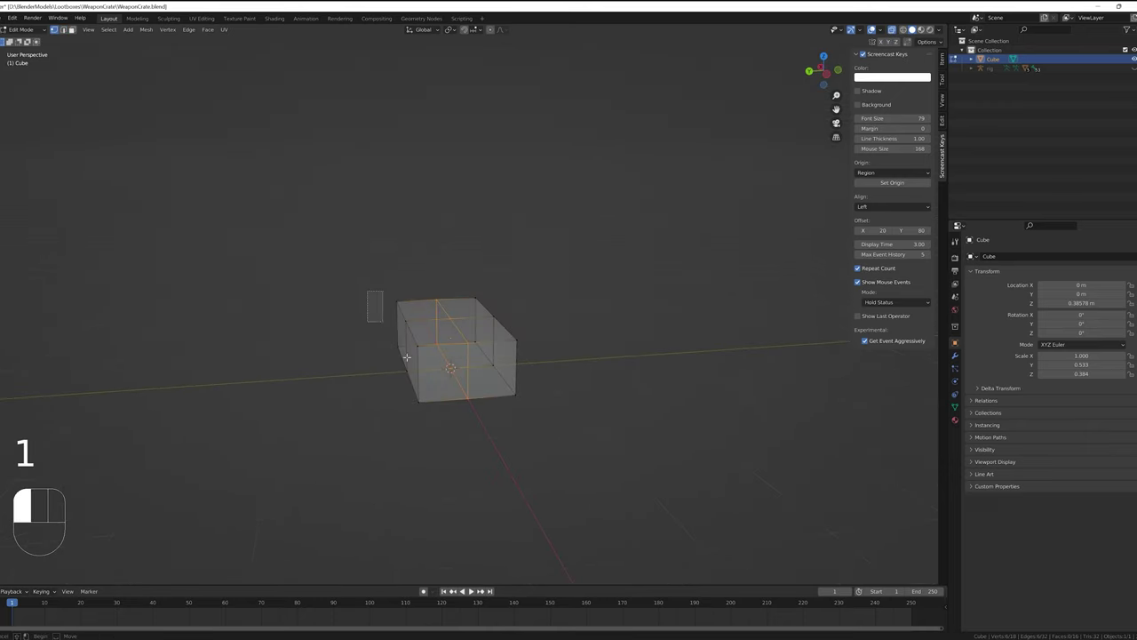
# - Delete the vertices of one half of the box and its left end
pyautogui.moveTo(430, 420); pyautogui.dragTo(430, 420)
pyautogui.press('x')
pyautogui.click(430, 420)
pyautogui.moveTo(430, 420); pyautogui.dragTo(249, 310, button='middle')
pyautogui.moveTo(248, 310); pyautogui.dragTo(342, 425)
pyautogui.press('x')
pyautogui.click(338, 430)
pyautogui.moveTo(339, 430); pyautogui.dragTo(937, 368, button='middle')
# - Add a Mirror modifier to the box with the Y axis and Clipping enabled
pyautogui.click(955, 356)
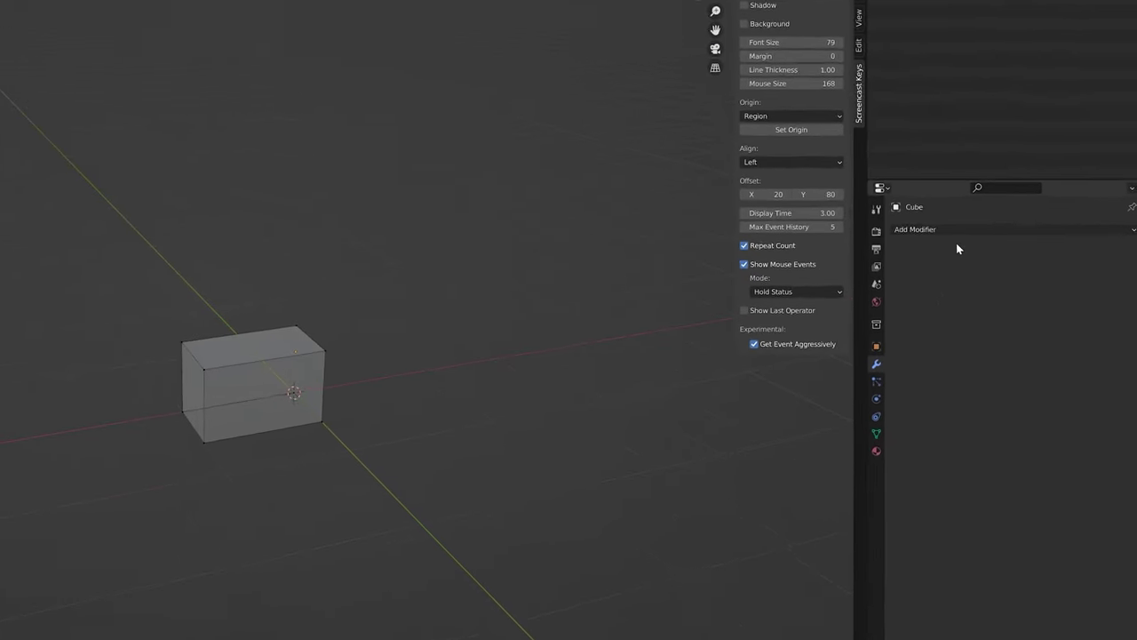
pyautogui.click(1012, 258)
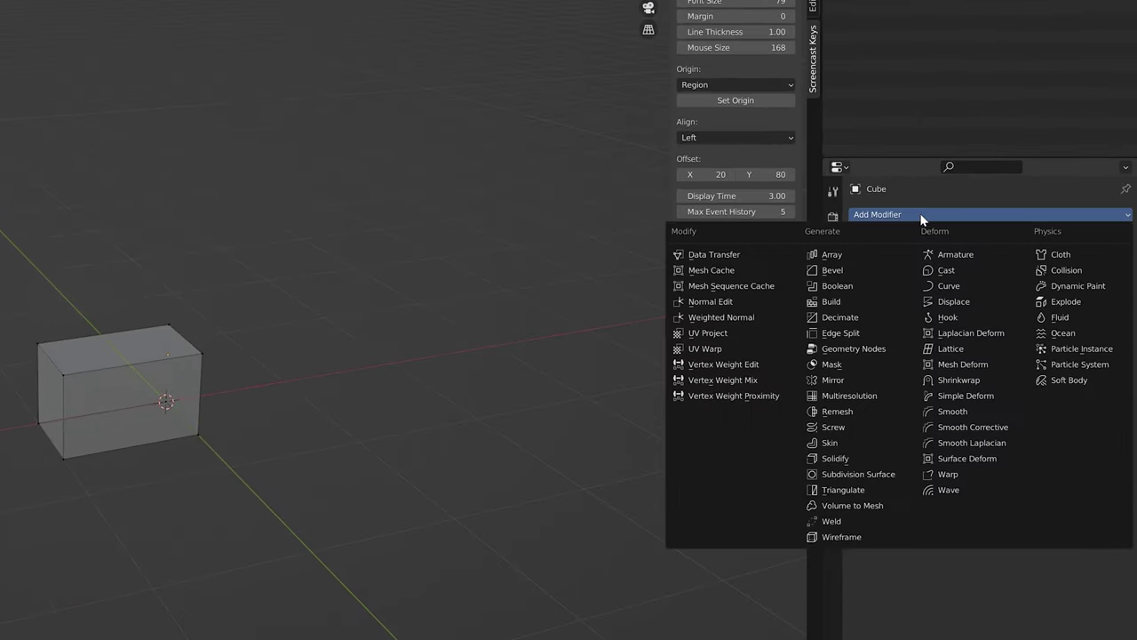
pyautogui.click(832, 380)
pyautogui.click(1033, 259)
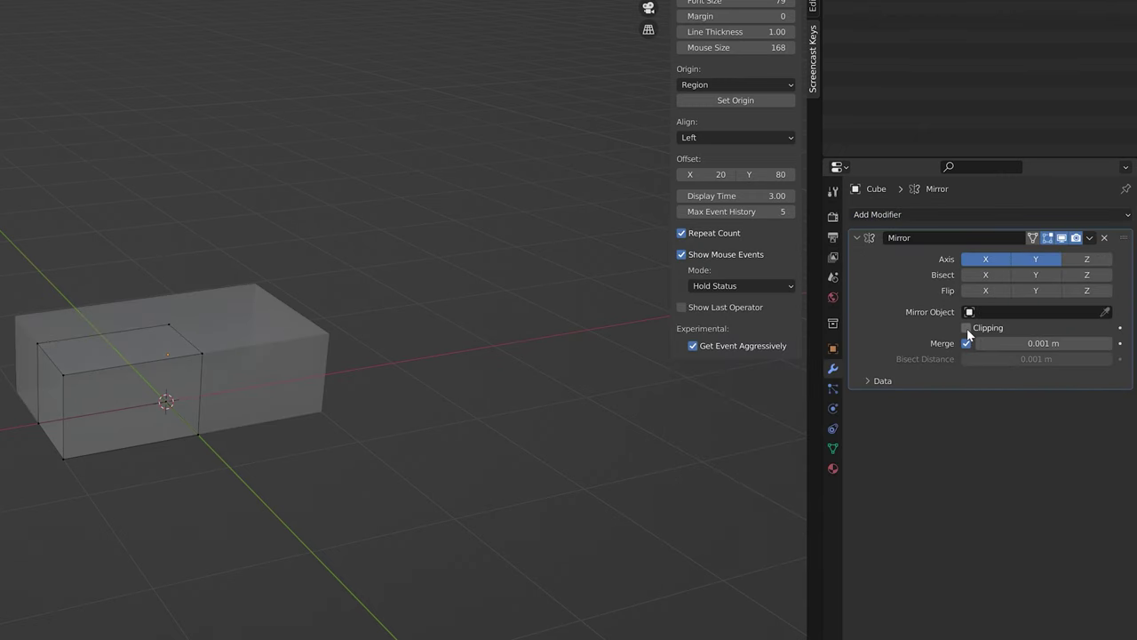
pyautogui.click(967, 328)
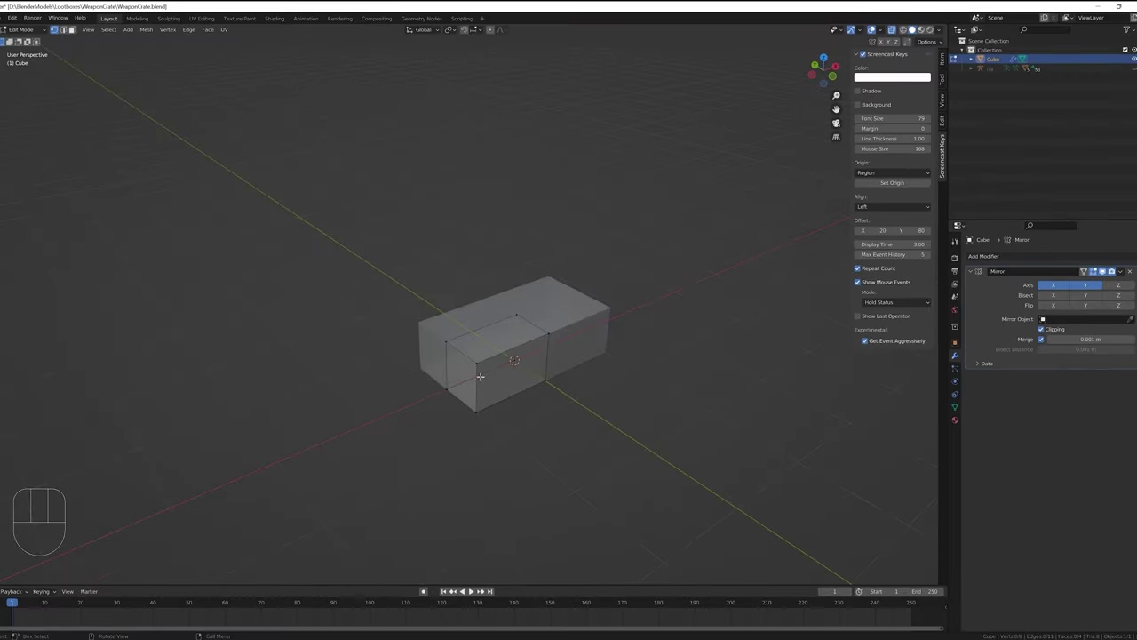
pyautogui.scroll(2, 480, 376)
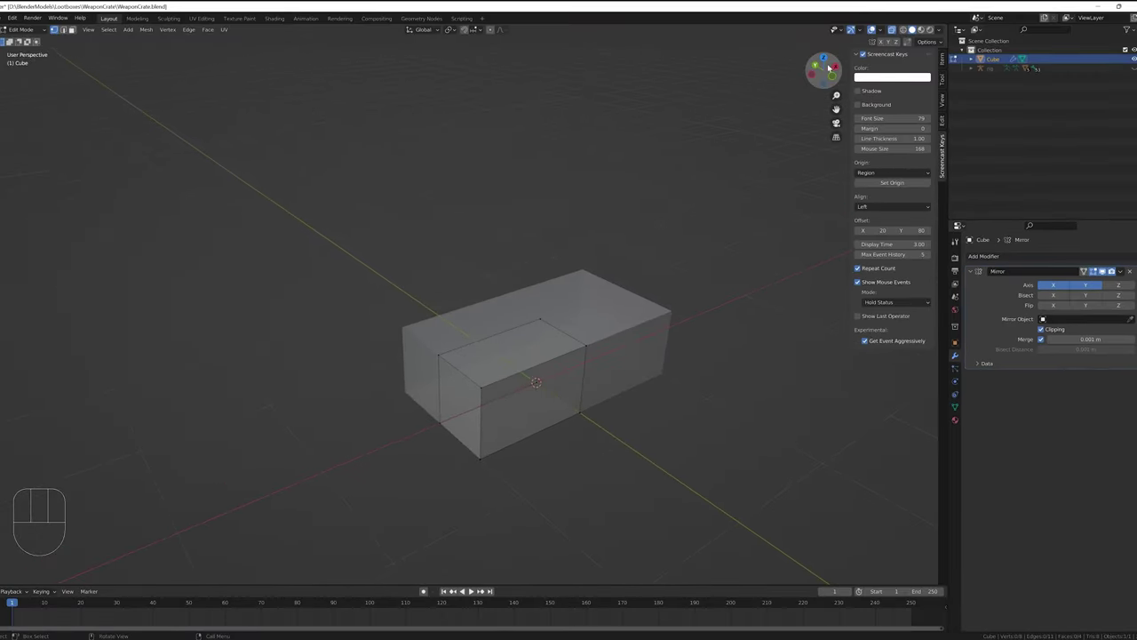
# - Bevel the box's vertical corner edges with a 0.1 width
pyautogui.moveTo(497, 355); pyautogui.dragTo(356, 373, button='middle')
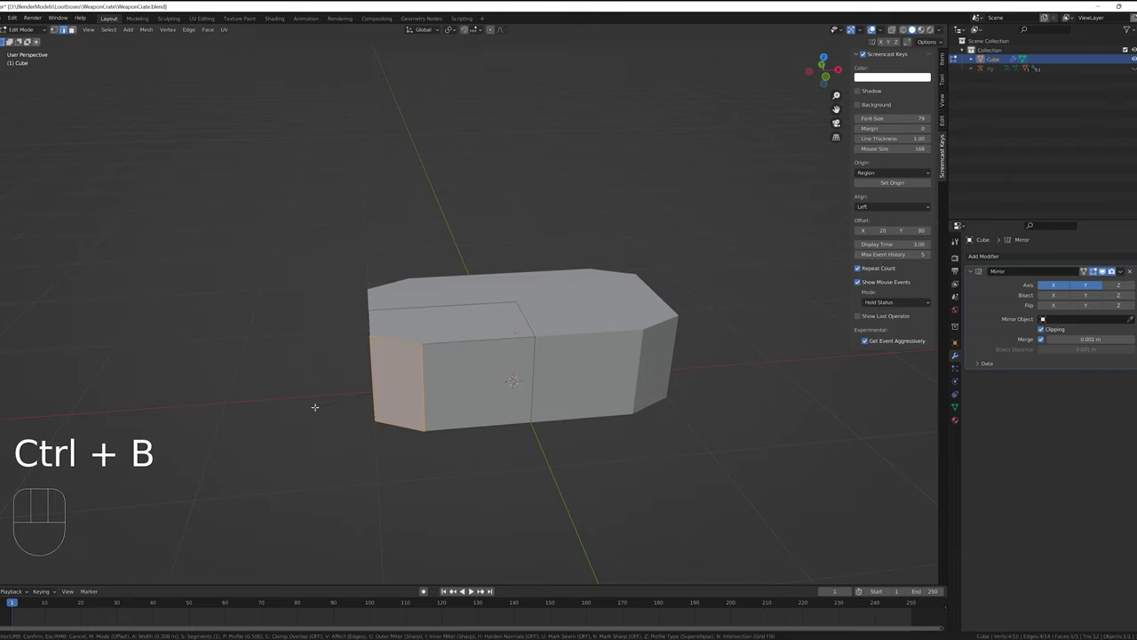
pyautogui.press('KP_0')
pyautogui.press('KP_Decimal')
pyautogui.press('KP_1')
pyautogui.press('KP_Enter')
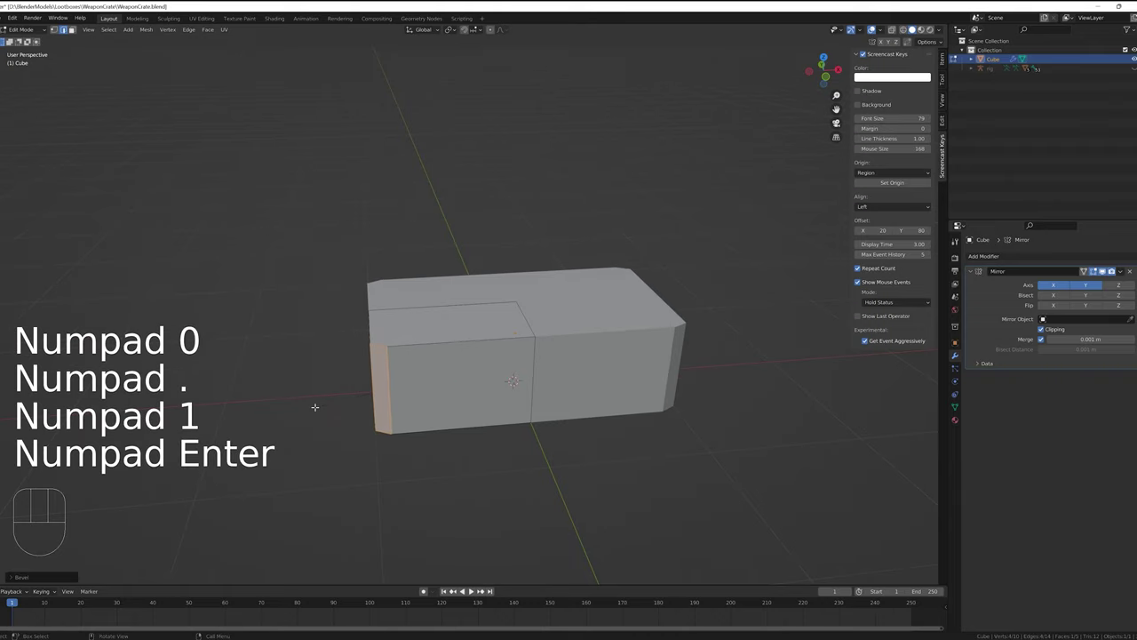
pyautogui.moveTo(315, 407); pyautogui.dragTo(442, 447, button='middle')
# - Review the beveled box in Object Mode and turn on the Mirror modifier's Y axis
pyautogui.press('Tab')
pyautogui.scroll(2, 462, 406)
pyautogui.moveTo(462, 405); pyautogui.dragTo(513, 428, button='middle')
pyautogui.scroll(-3, 441, 409)
pyautogui.scroll(2, 479, 433)
pyautogui.press('Tab')
pyautogui.click(1085, 286)
pyautogui.moveTo(675, 426); pyautogui.dragTo(374, 431, button='middle')
# - Apply all transforms to the box, then redo the 0.1 corner bevel
pyautogui.press('Tab')
pyautogui.hotkey('ctrl', 'a')
pyautogui.click(462, 461)
pyautogui.press('Tab')
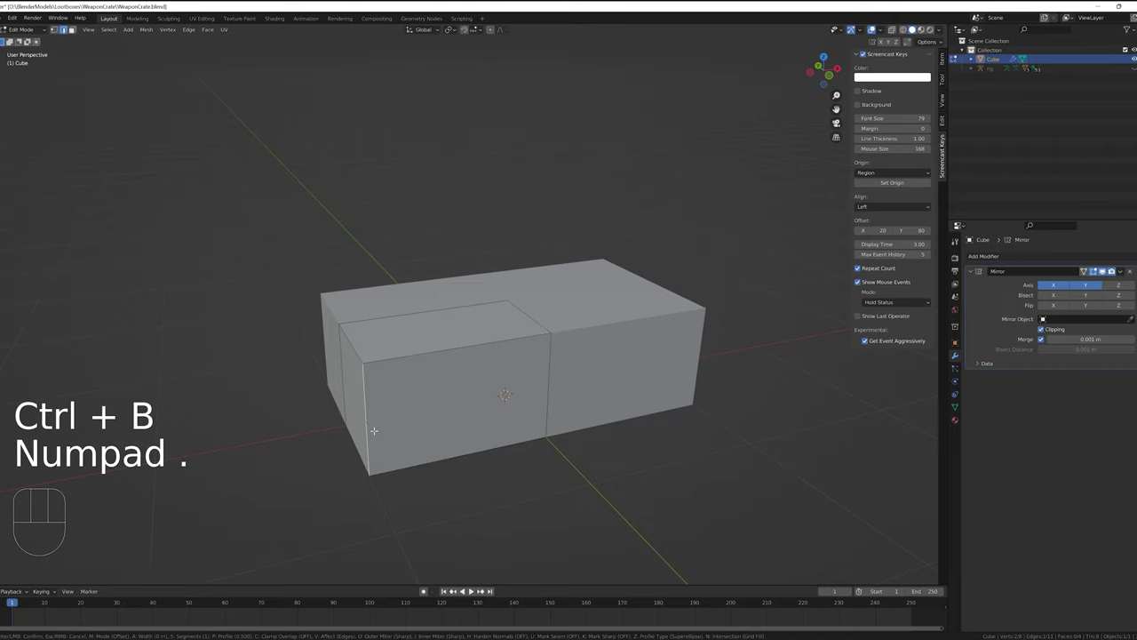
pyautogui.press('KP_1')
pyautogui.press('KP_Enter')
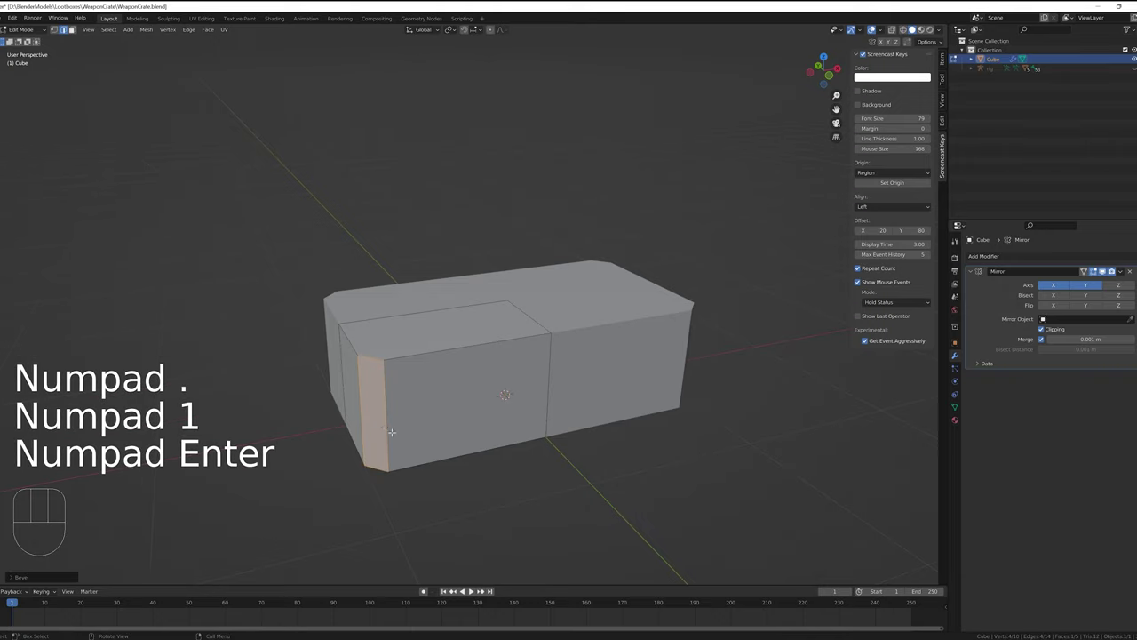
pyautogui.press('Tab')
pyautogui.moveTo(432, 444); pyautogui.dragTo(391, 422, button='middle')
# - Extrude the bottom faces along their normals by 0.05 to form the base lip
pyautogui.press('Tab')
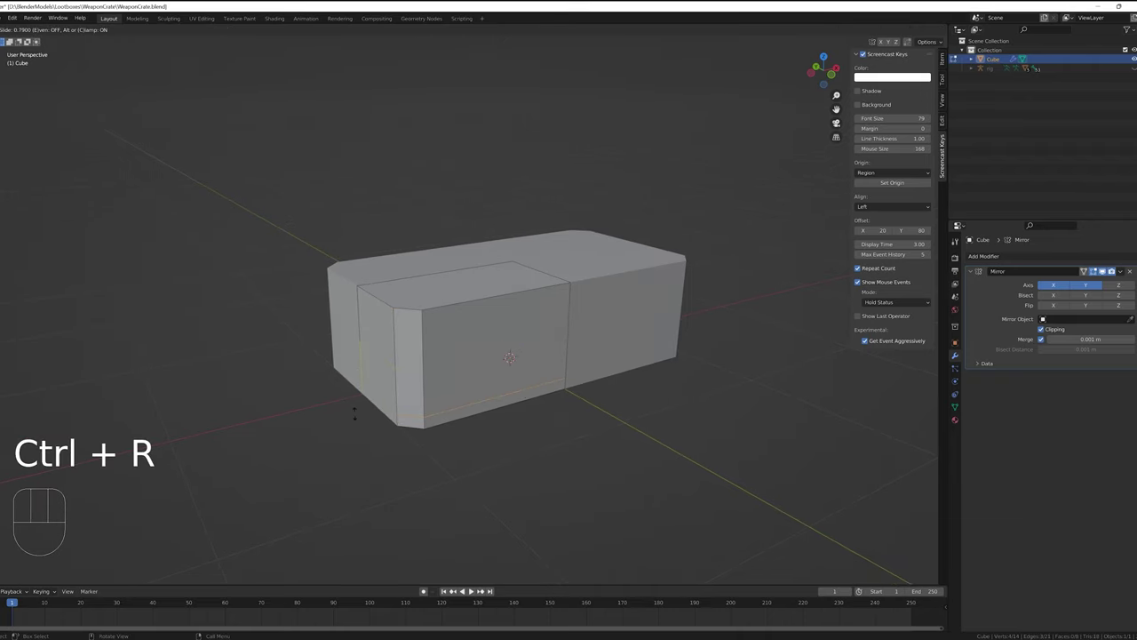
pyautogui.moveTo(356, 409); pyautogui.dragTo(337, 325, button='middle')
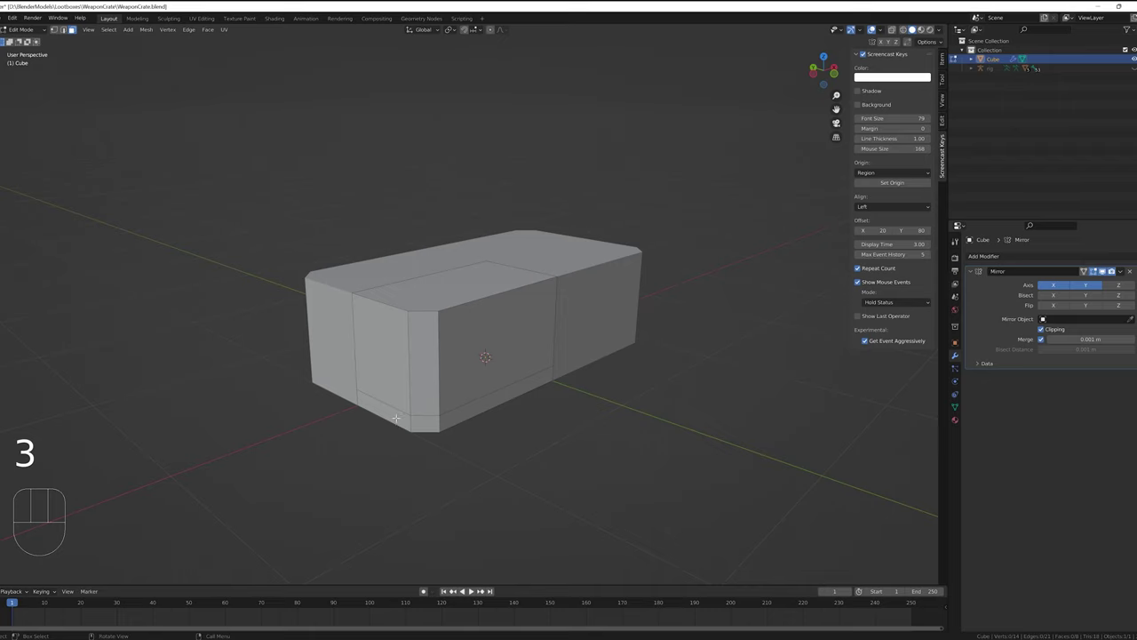
pyautogui.hotkey('alt', 'e')
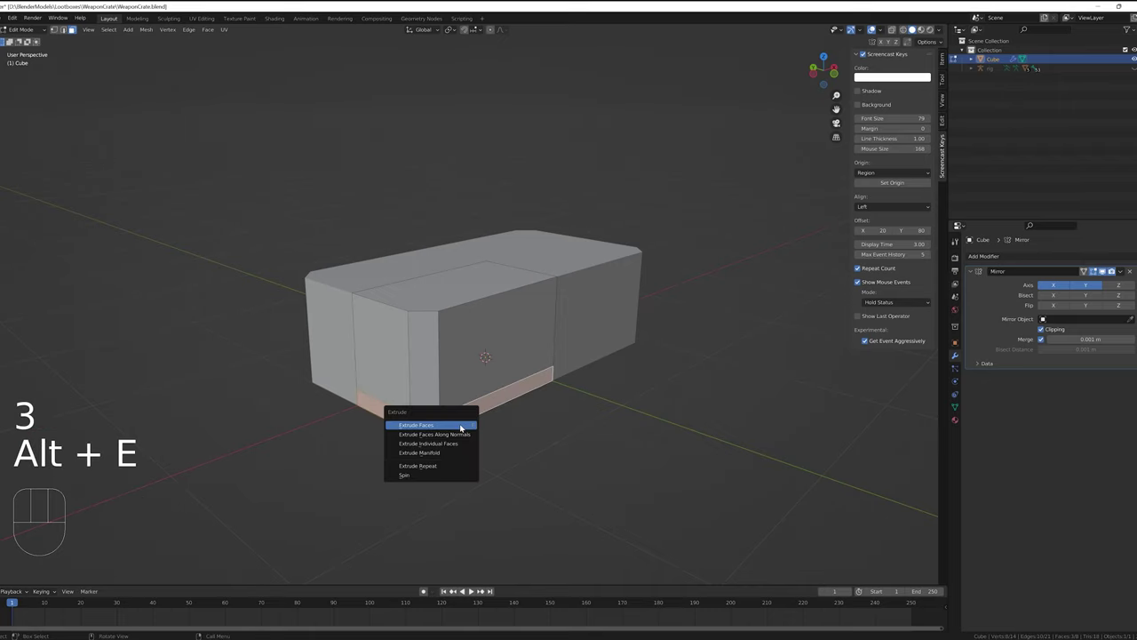
pyautogui.click(461, 433)
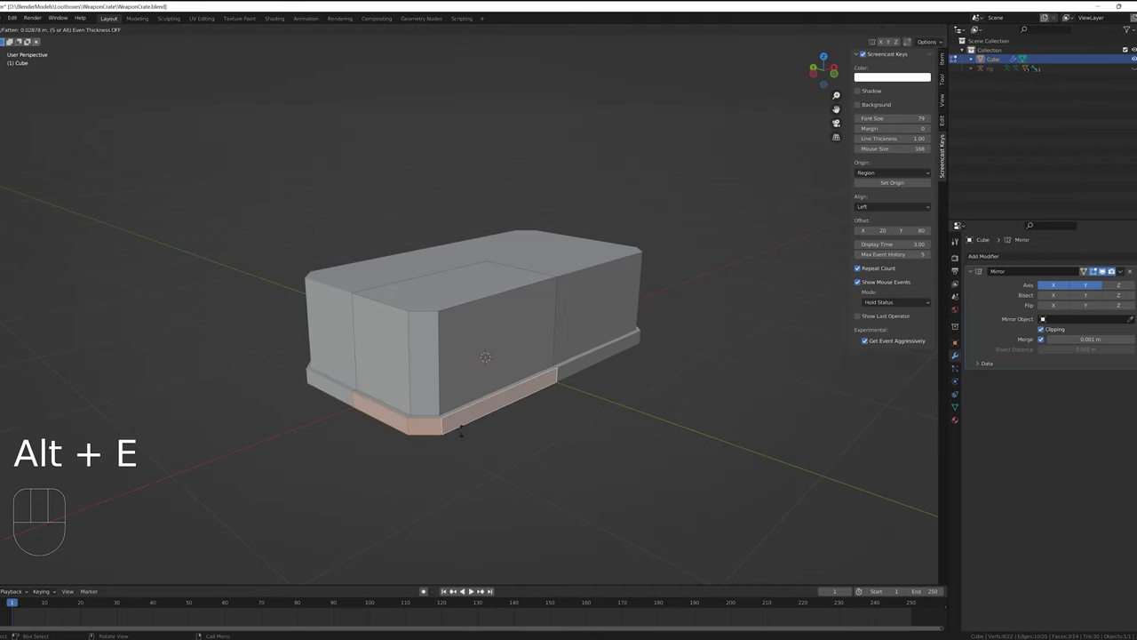
pyautogui.write('0.1')
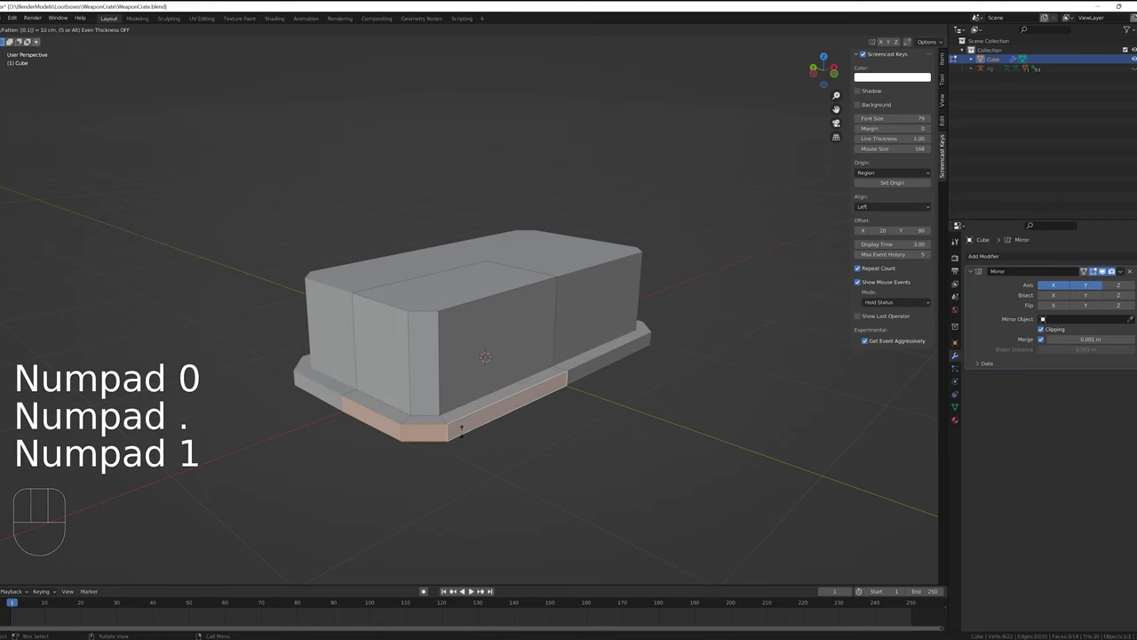
pyautogui.press('BackSpace')
pyautogui.write('05')
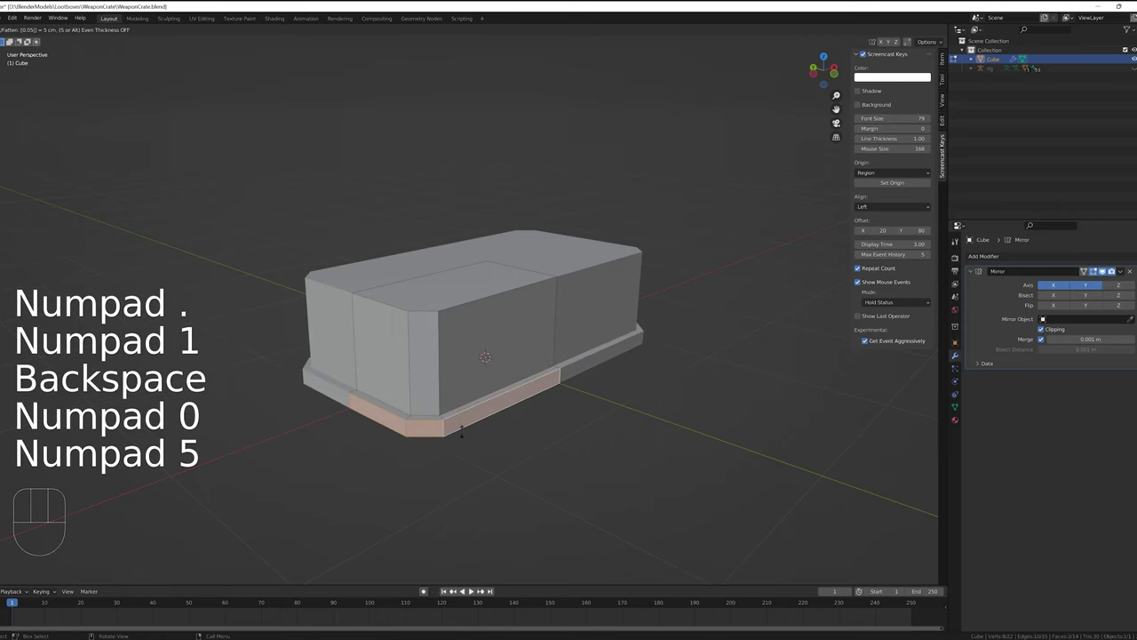
pyautogui.press('KP_Enter')
pyautogui.moveTo(478, 418); pyautogui.dragTo(435, 361, button='middle')
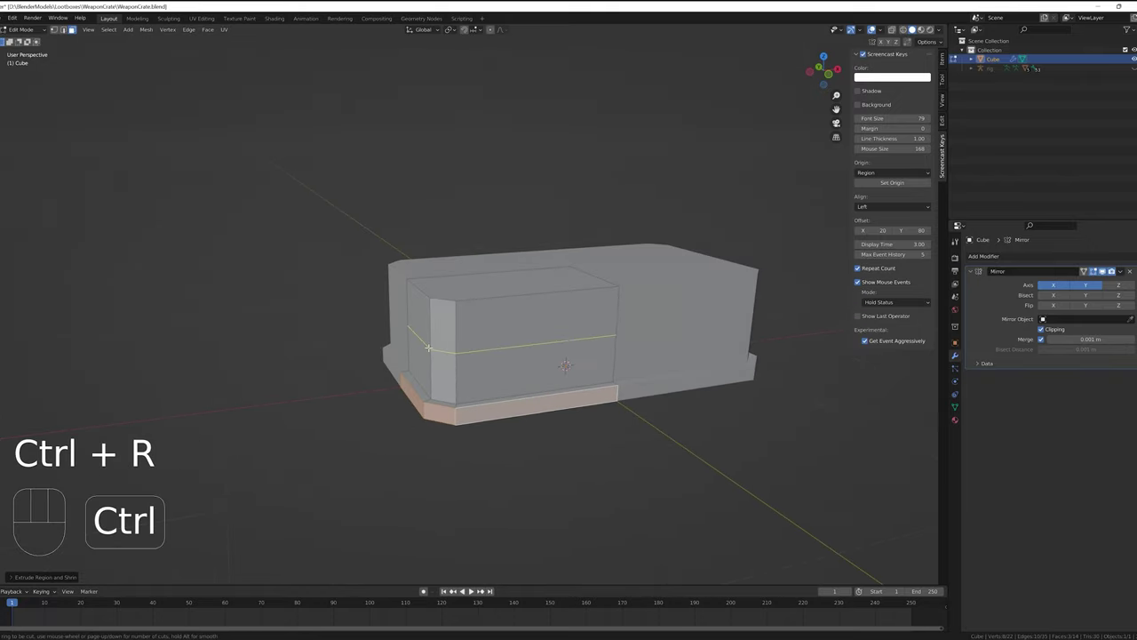
# - Add edge loops around the crate's middle and extrude that band out 0.05 along normals
pyautogui.click(427, 347)
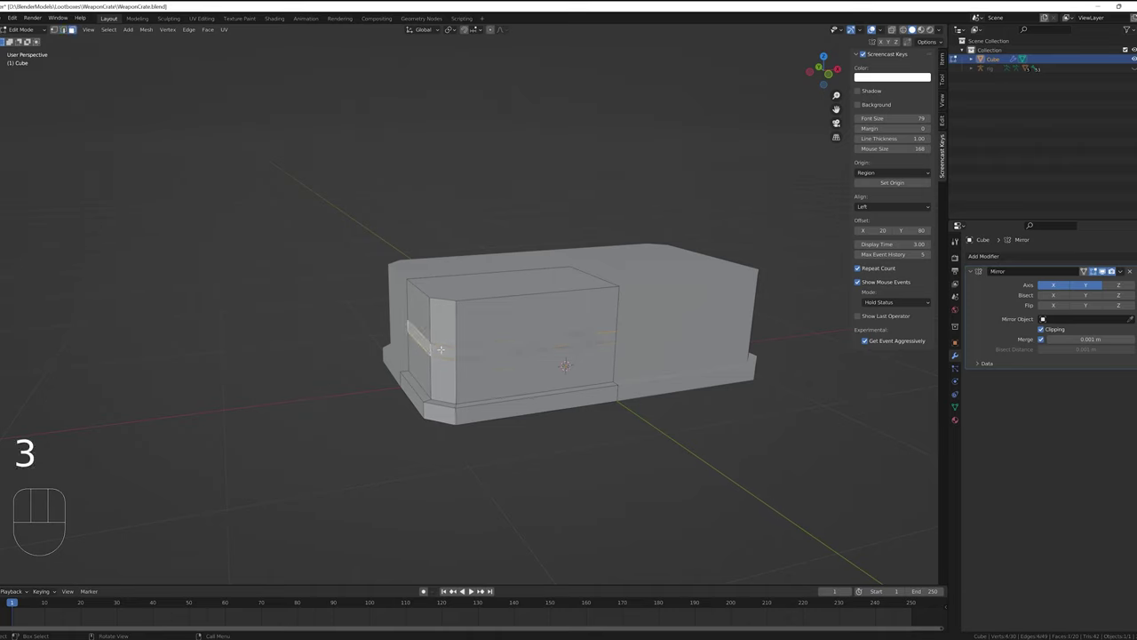
pyautogui.hotkey('alt', 'e')
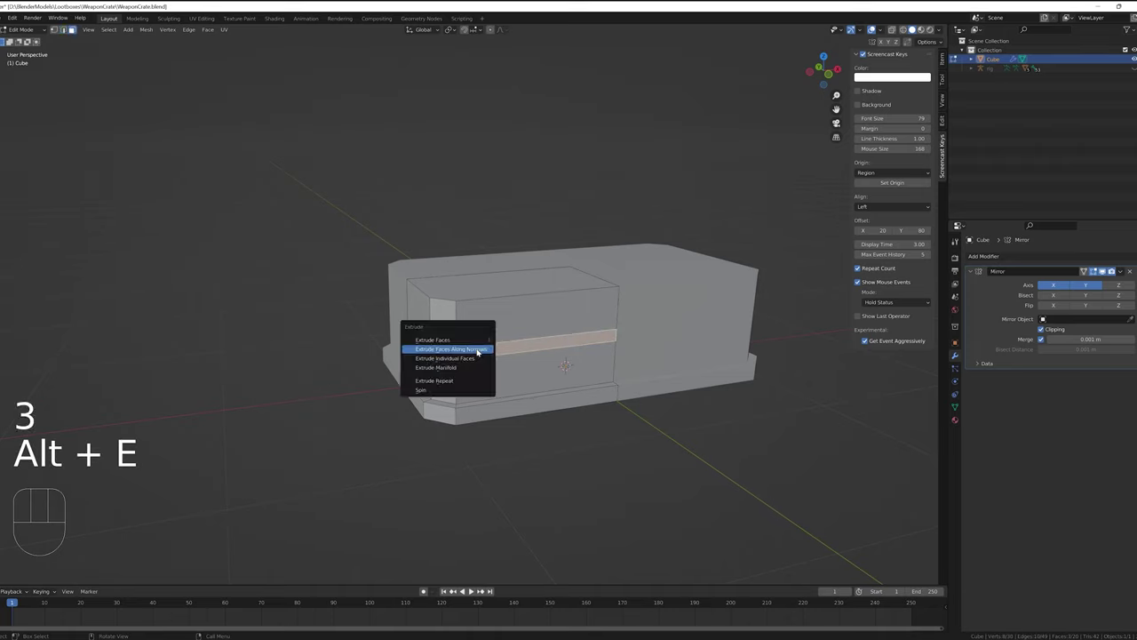
pyautogui.click(478, 350)
pyautogui.write('0.05')
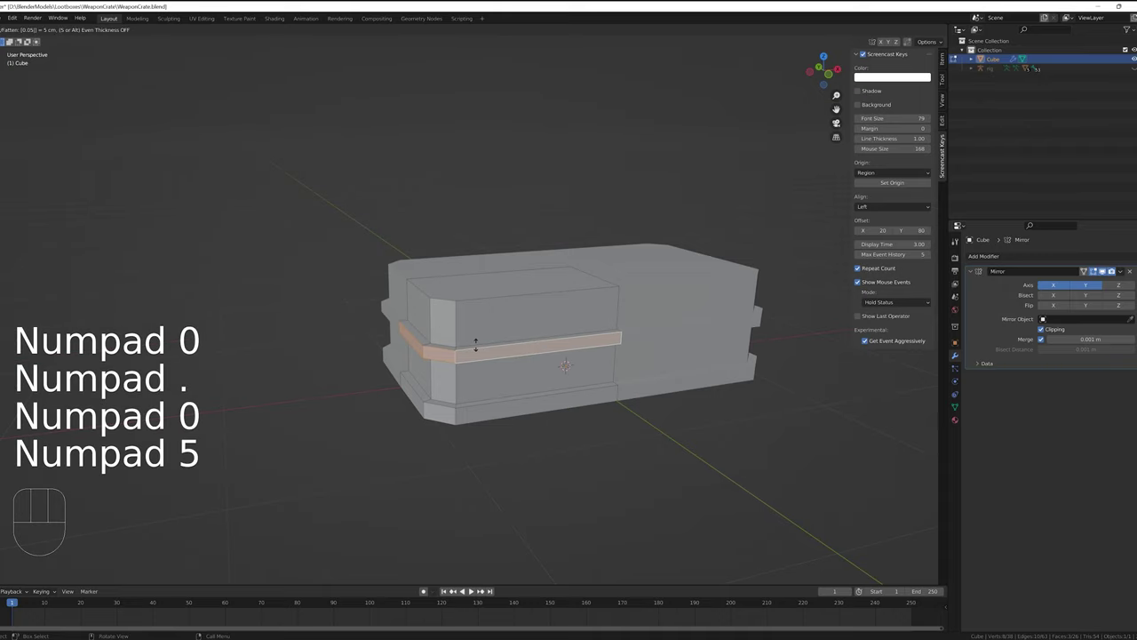
pyautogui.press('KP_Enter')
pyautogui.moveTo(475, 345); pyautogui.dragTo(508, 353, button='middle')
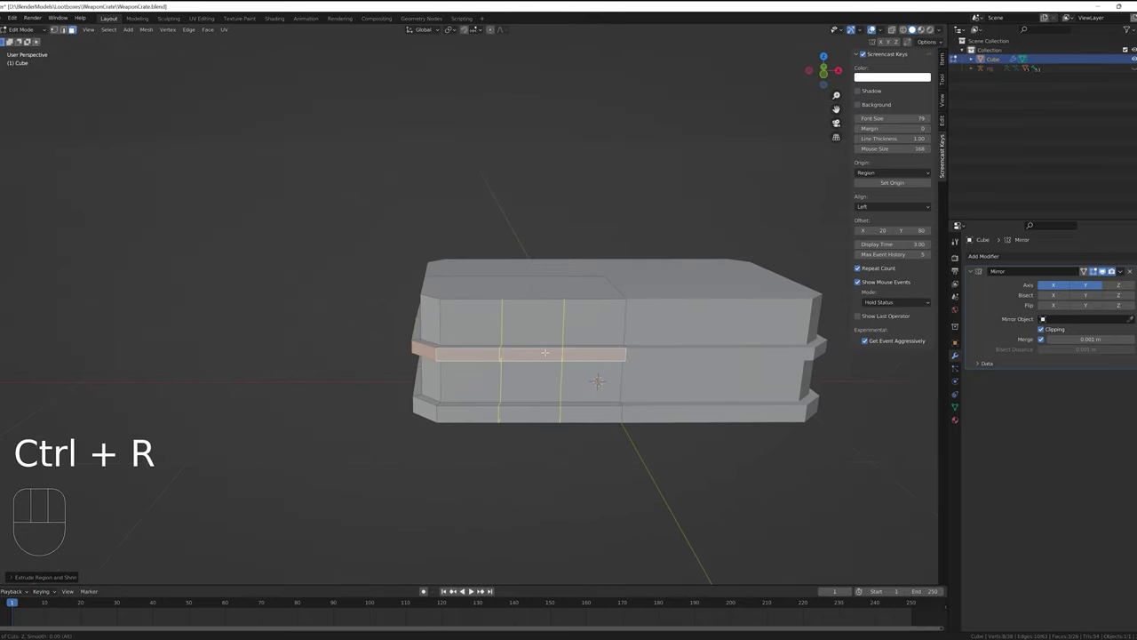
# - Add two vertical edge loops on the front and flatten the selected edges along X to 0
pyautogui.click(545, 353)
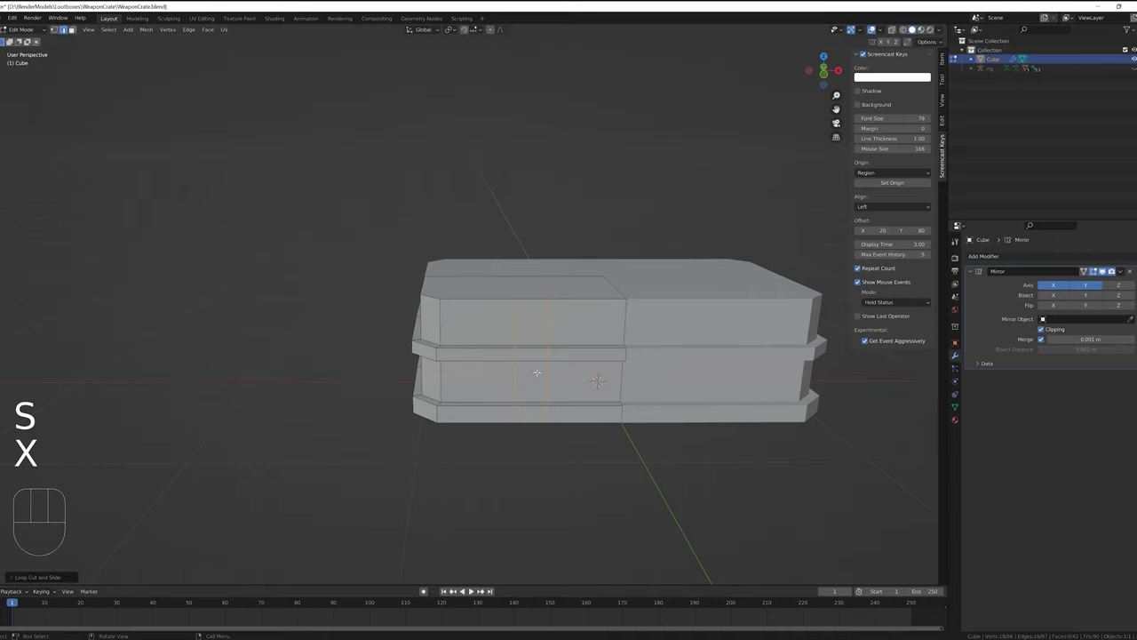
pyautogui.scroll(2, 532, 374)
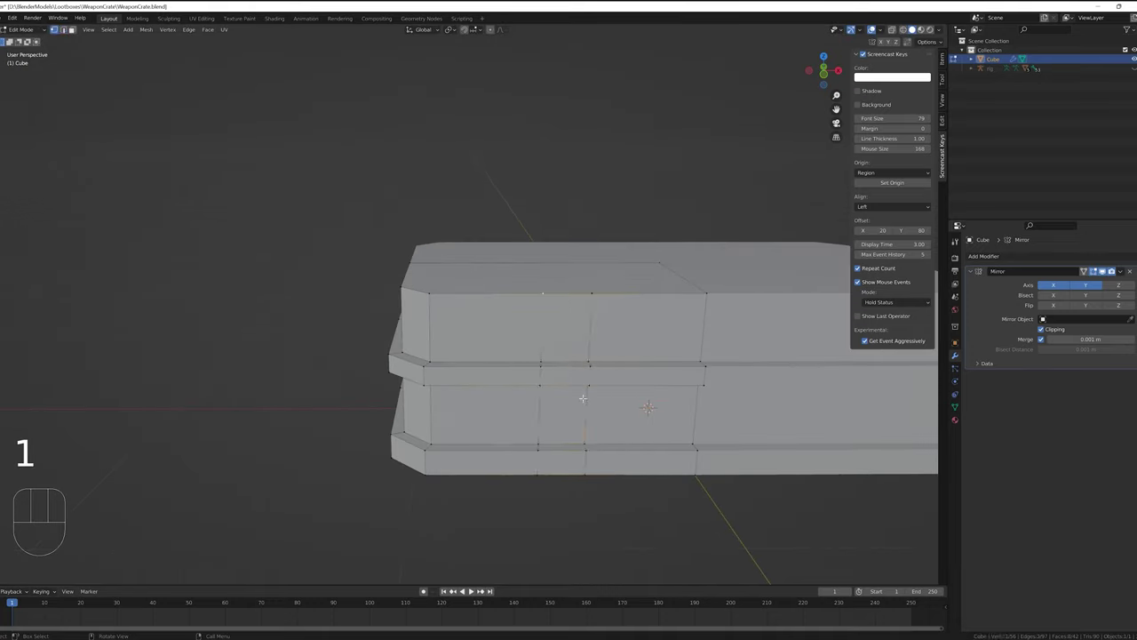
pyautogui.moveTo(583, 398); pyautogui.dragTo(551, 424, button='middle')
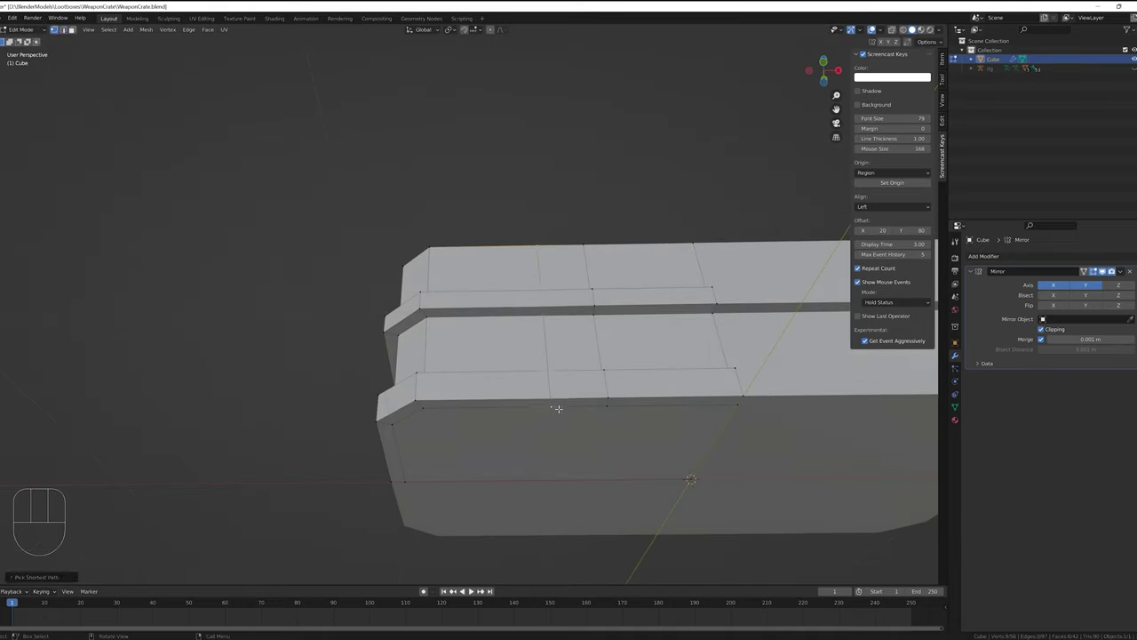
pyautogui.press('KP_0')
pyautogui.press('KP_Enter')
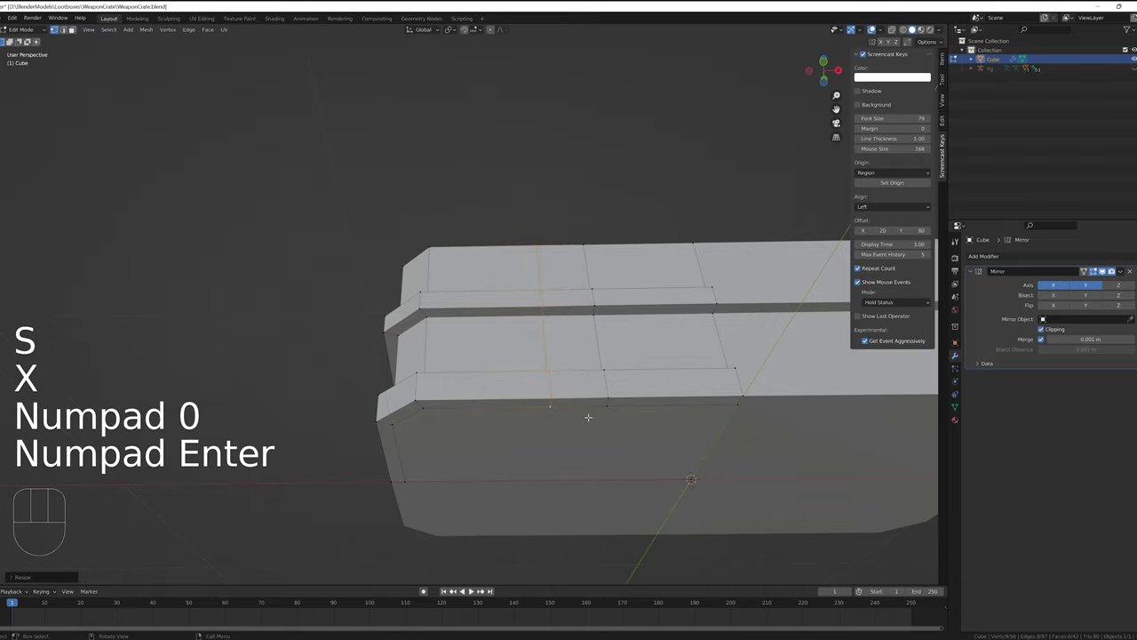
pyautogui.moveTo(589, 417); pyautogui.dragTo(634, 331, button='middle')
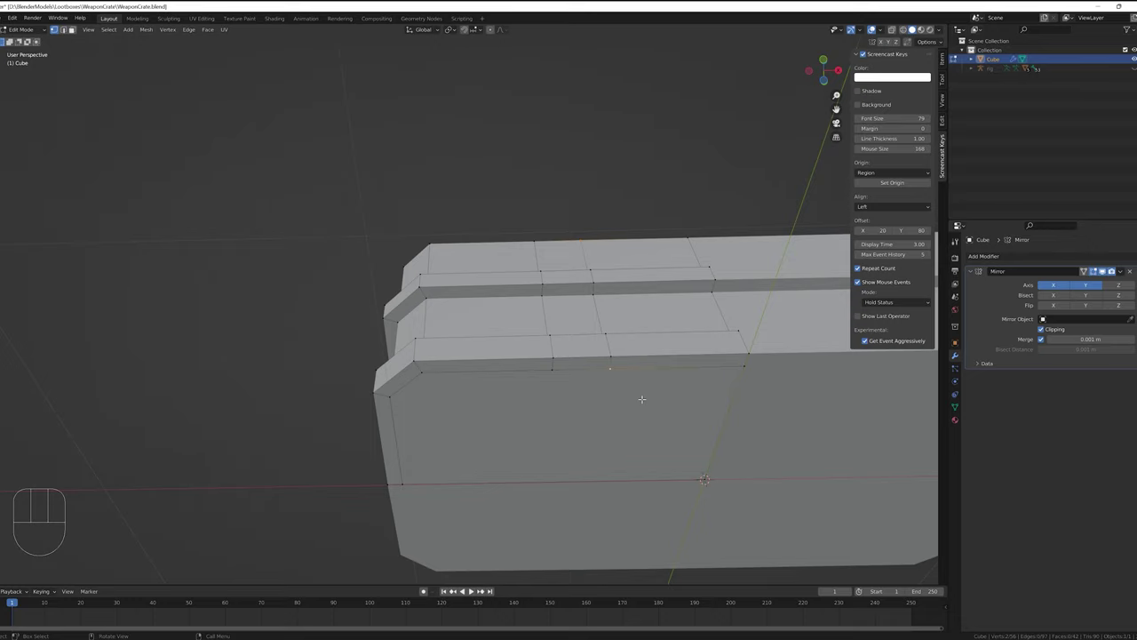
pyautogui.moveTo(635, 314); pyautogui.dragTo(613, 337, button='middle')
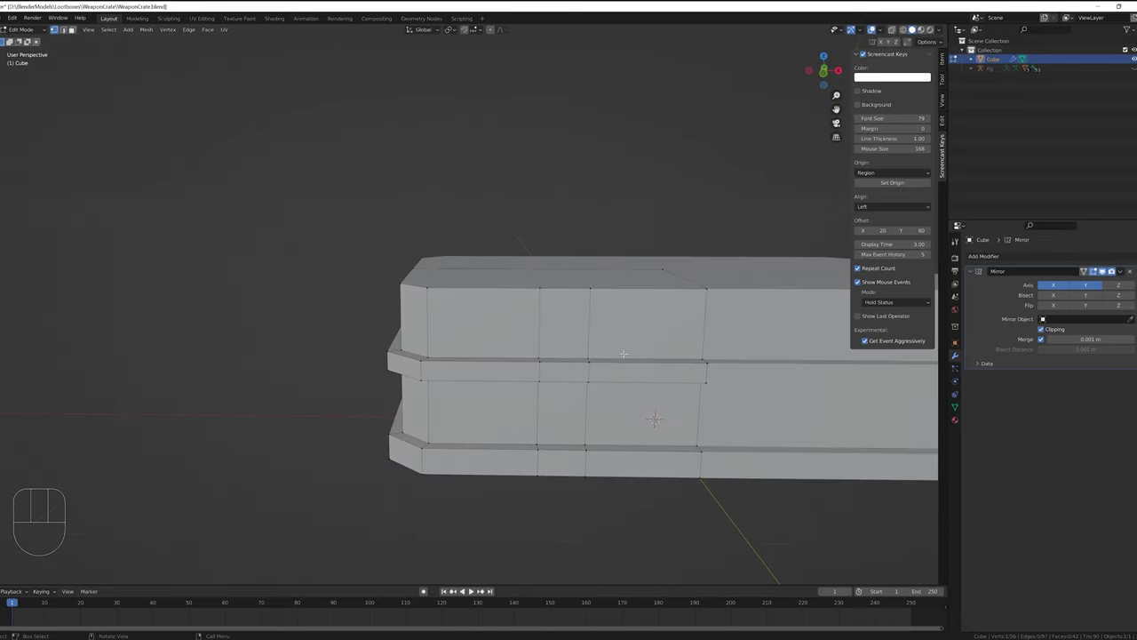
# - Select a path of edges across the crate and scale it along X
pyautogui.keyDown('ctrl'); pyautogui.click(590, 287); pyautogui.keyUp('ctrl')
pyautogui.moveTo(590, 288); pyautogui.dragTo(596, 282, button='middle')
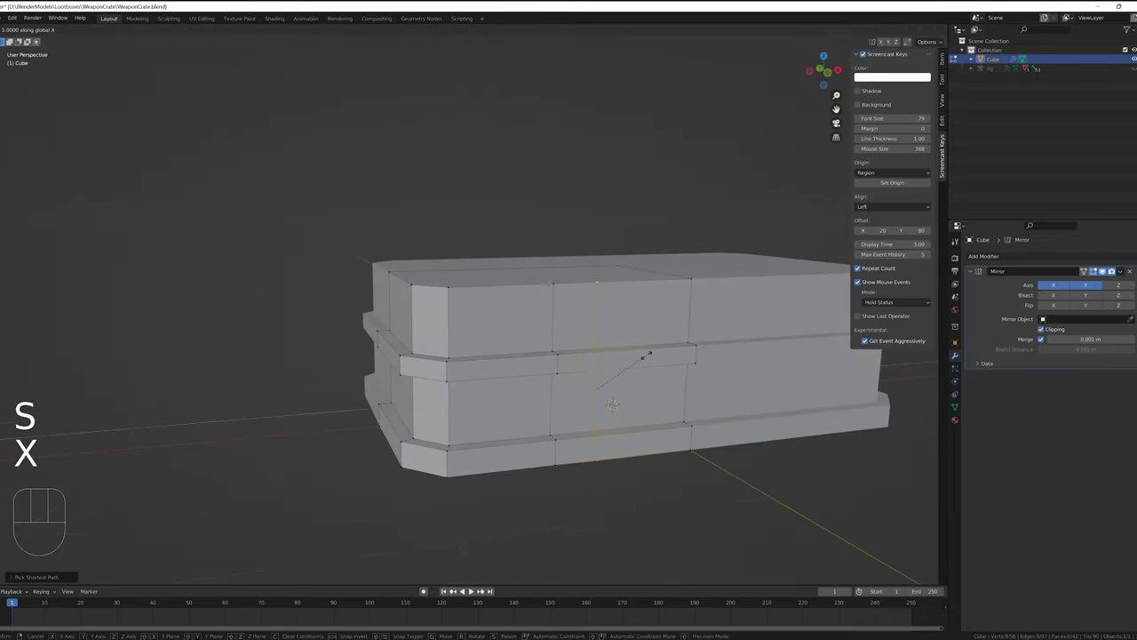
pyautogui.click(578, 375)
pyautogui.moveTo(589, 394); pyautogui.dragTo(592, 339, button='middle')
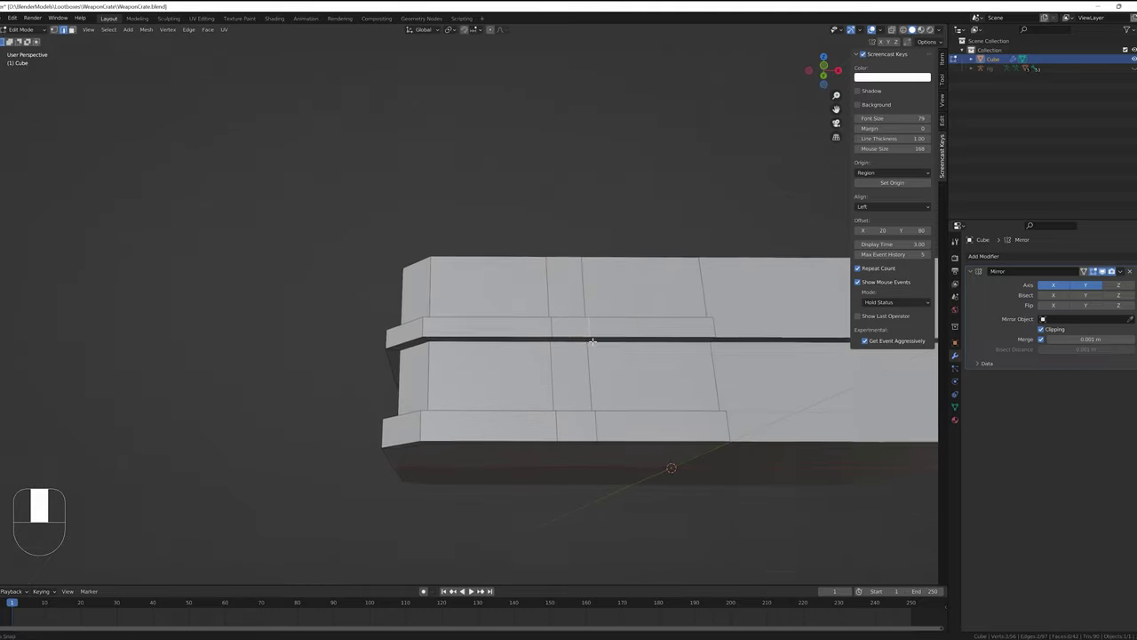
pyautogui.moveTo(696, 368)
pyautogui.mouseDown(button='middle')
pyautogui.moveTo(675, 440)
pyautogui.moveTo(706, 349)
pyautogui.mouseUp(button='middle')
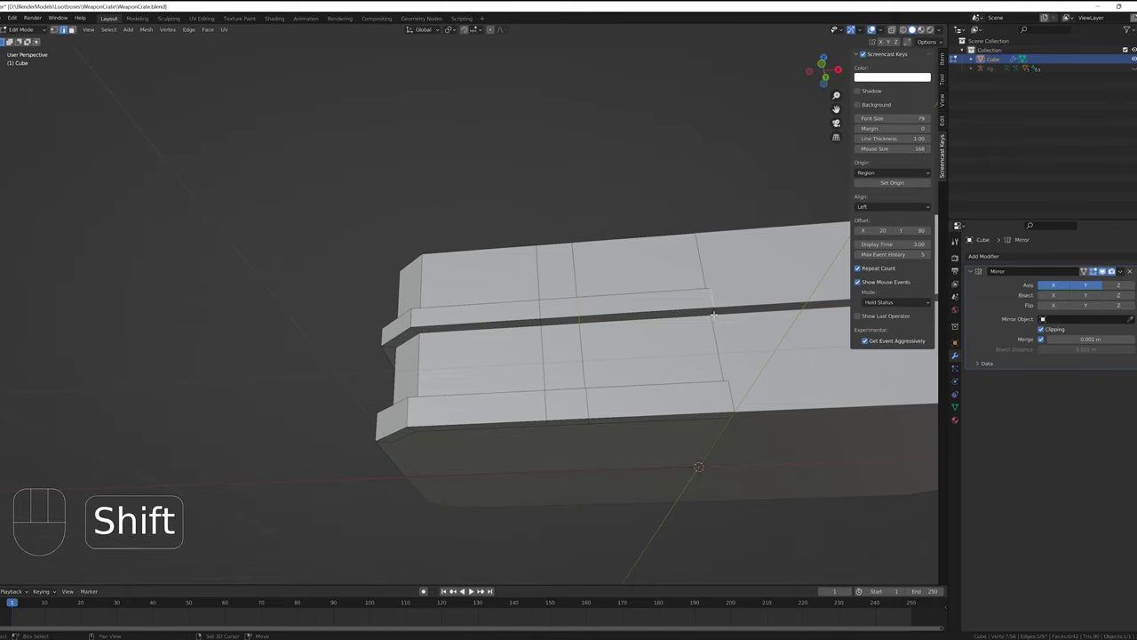
pyautogui.moveTo(613, 363); pyautogui.dragTo(629, 430, button='middle')
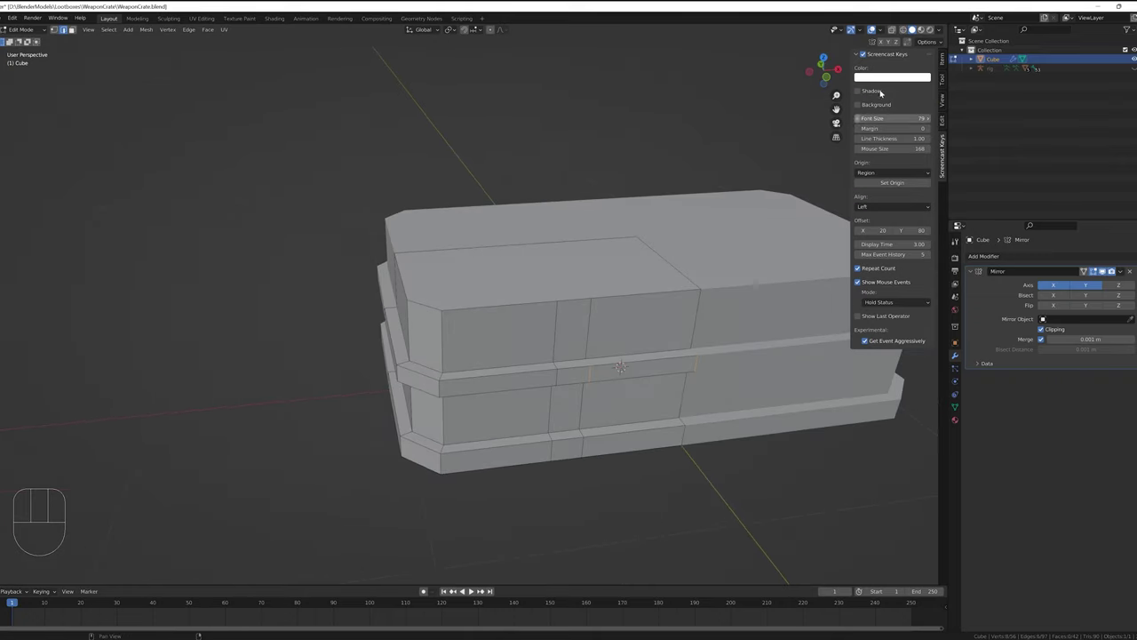
# - Turn on Cavity viewport shading, then scale the groove section along Z
pyautogui.click(940, 31)
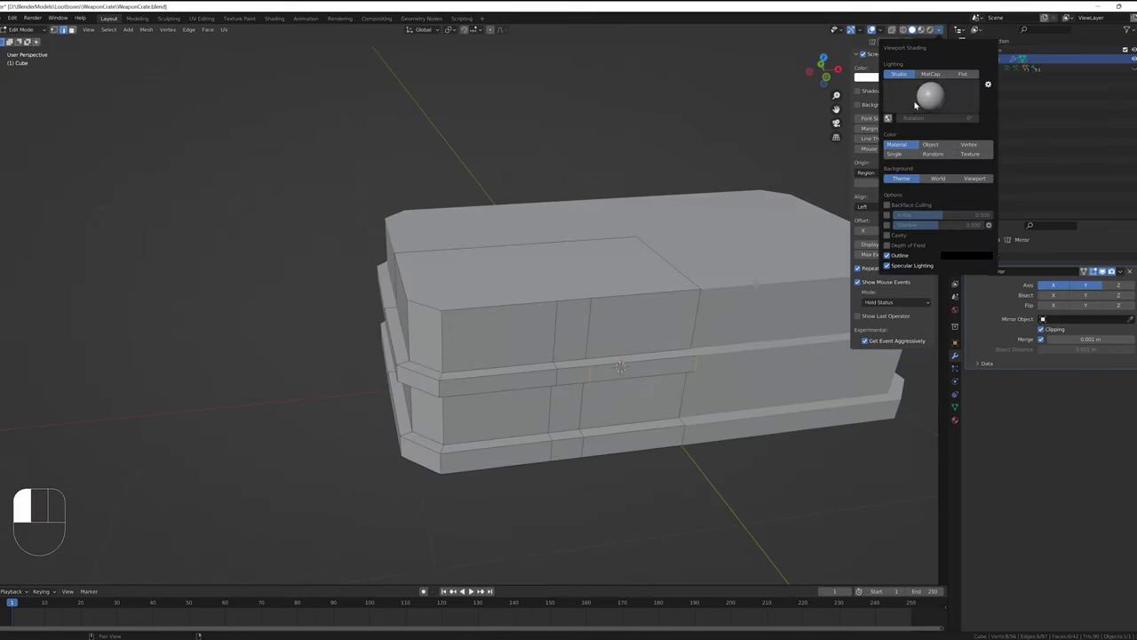
pyautogui.click(888, 235)
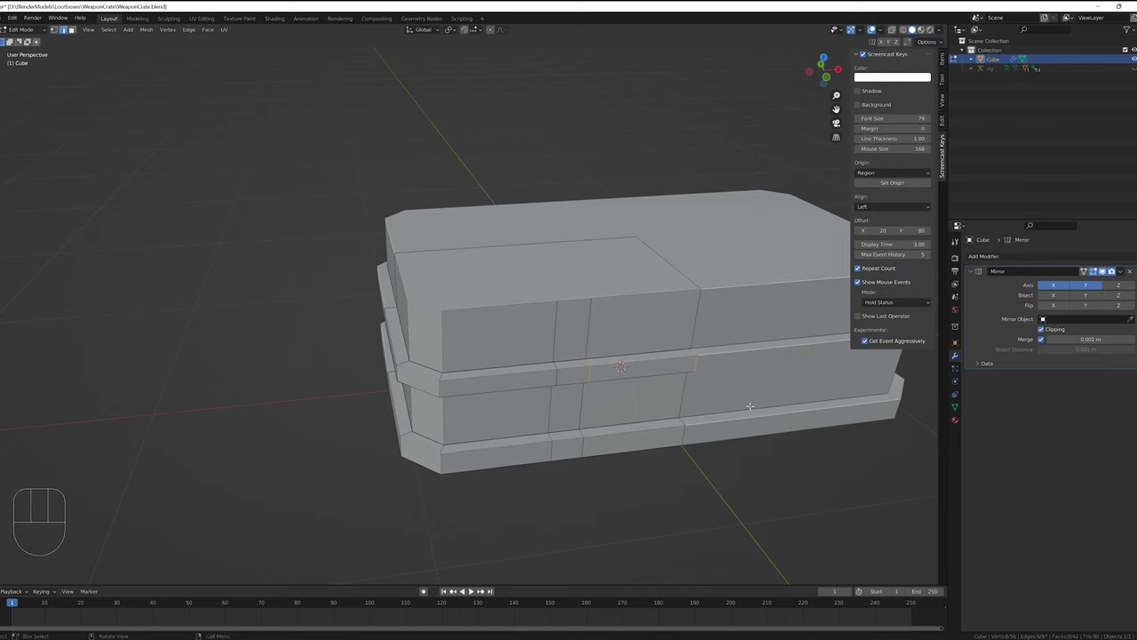
pyautogui.press('Escape')
pyautogui.moveTo(747, 408)
pyautogui.mouseDown(button='middle')
pyautogui.moveTo(723, 389)
pyautogui.moveTo(622, 409)
pyautogui.mouseUp(button='middle')
pyautogui.press('s')
pyautogui.press('z')
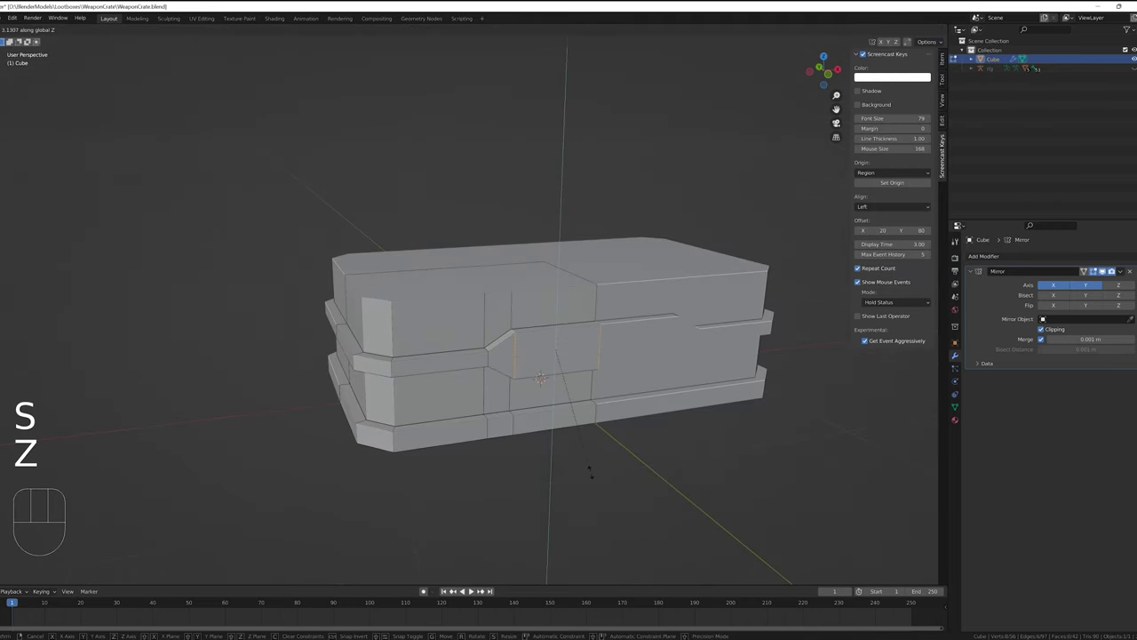
pyautogui.click(614, 498)
pyautogui.moveTo(610, 490); pyautogui.dragTo(470, 380, button='middle')
# - Select the crate's top face, trying an extrude and an inset and undoing both
pyautogui.press('Tab')
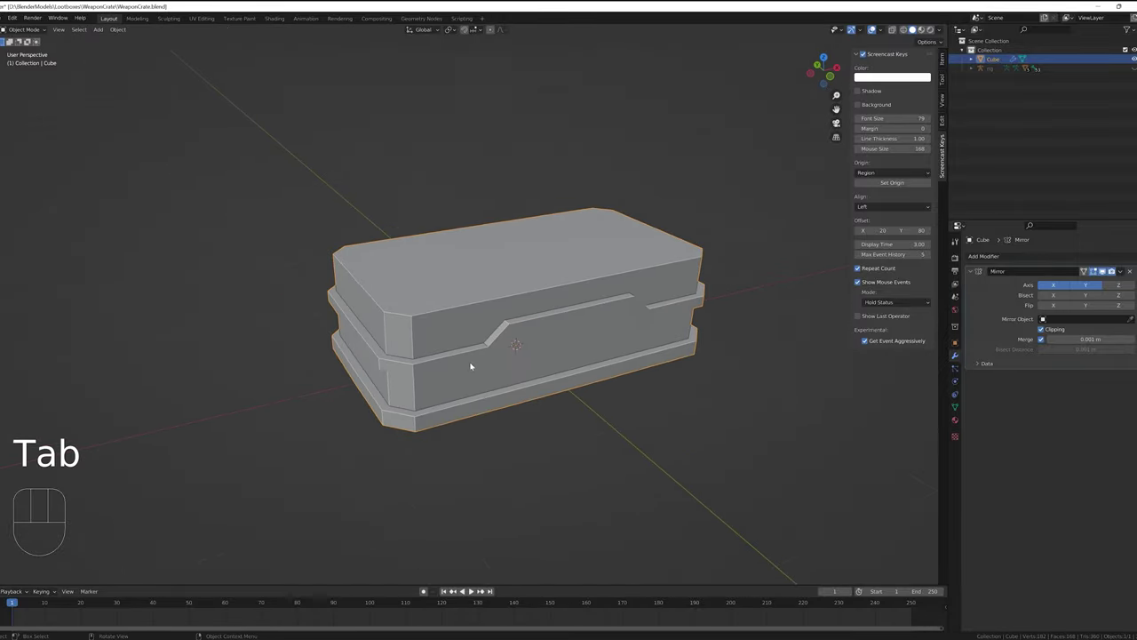
pyautogui.moveTo(471, 366); pyautogui.dragTo(463, 328, button='middle')
pyautogui.press('Tab')
pyautogui.click(411, 323)
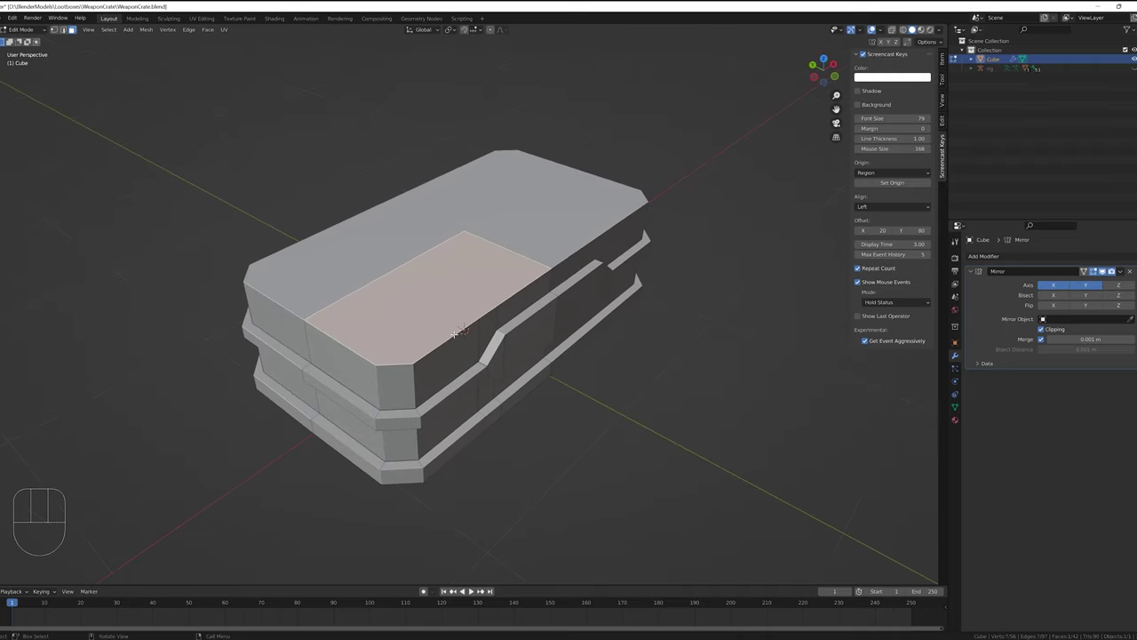
pyautogui.press('e')
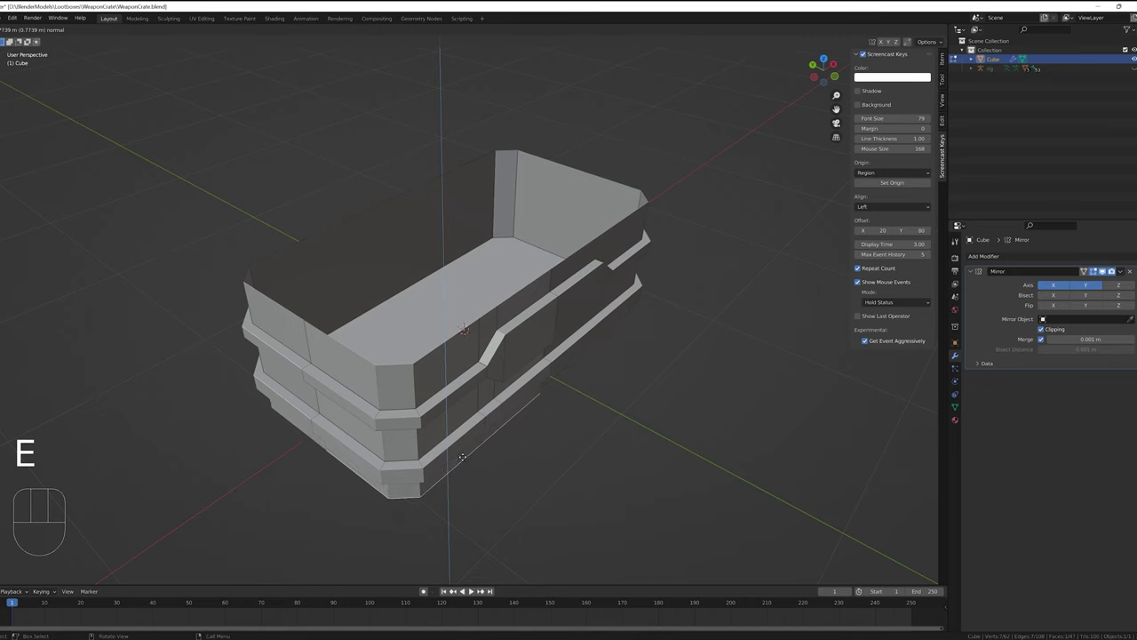
pyautogui.press('Escape')
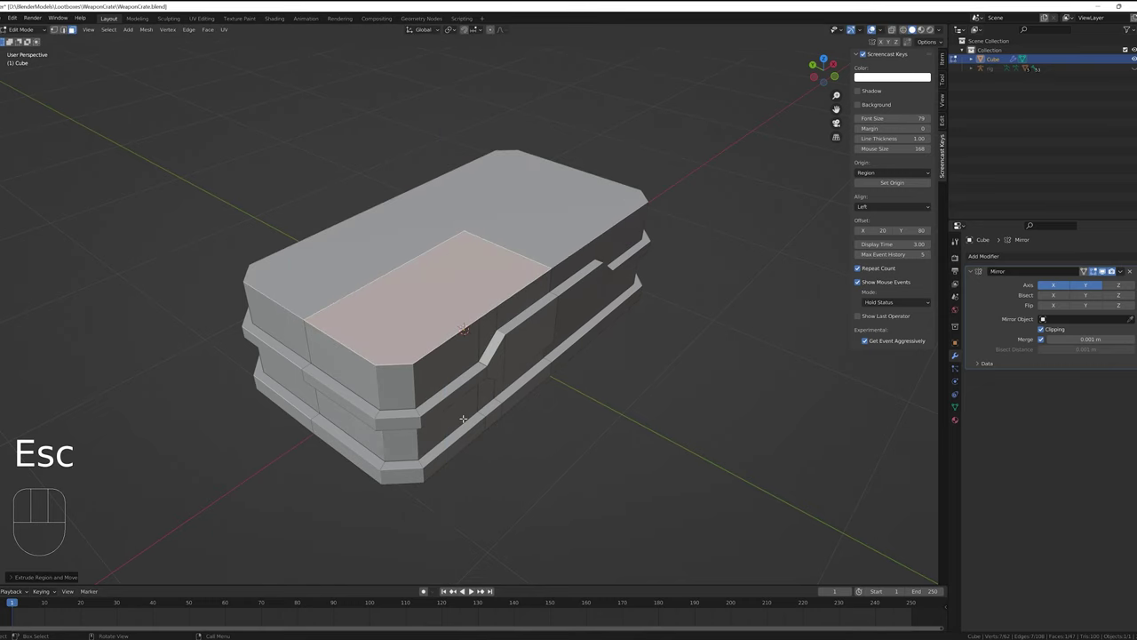
pyautogui.hotkey('ctrl', 'z')
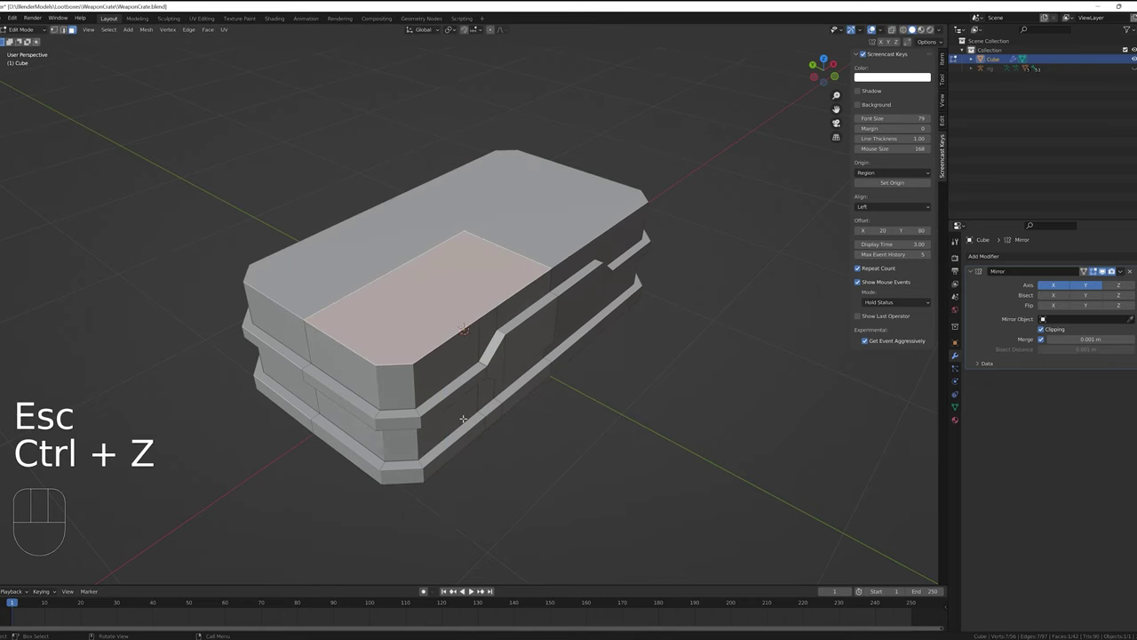
pyautogui.press('i')
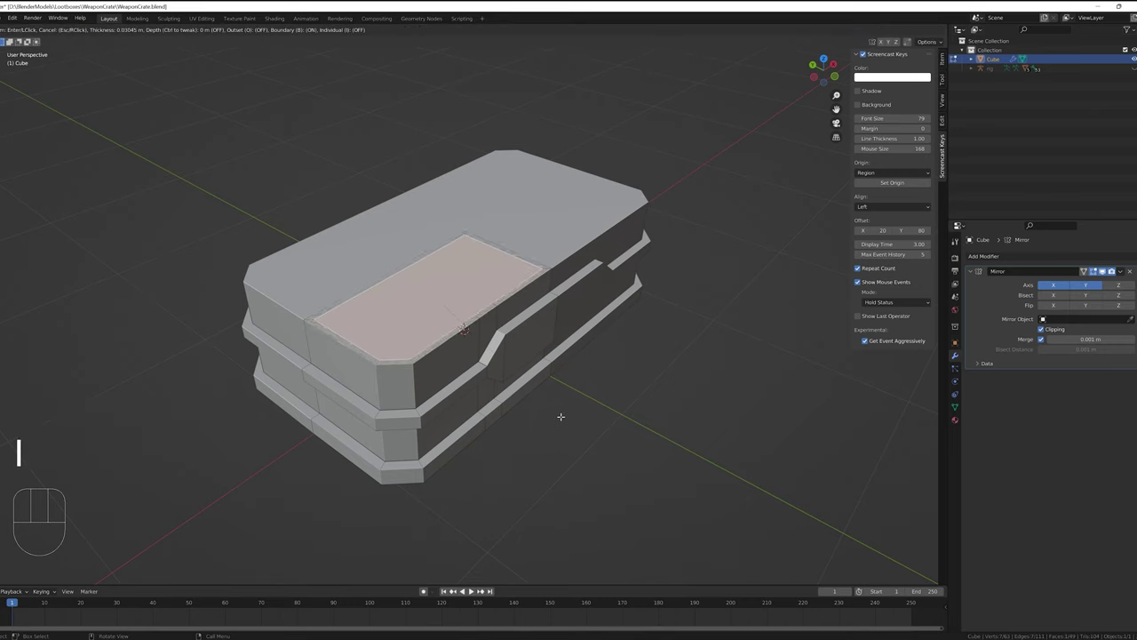
pyautogui.press('Escape')
pyautogui.hotkey('ctrl', 'z')
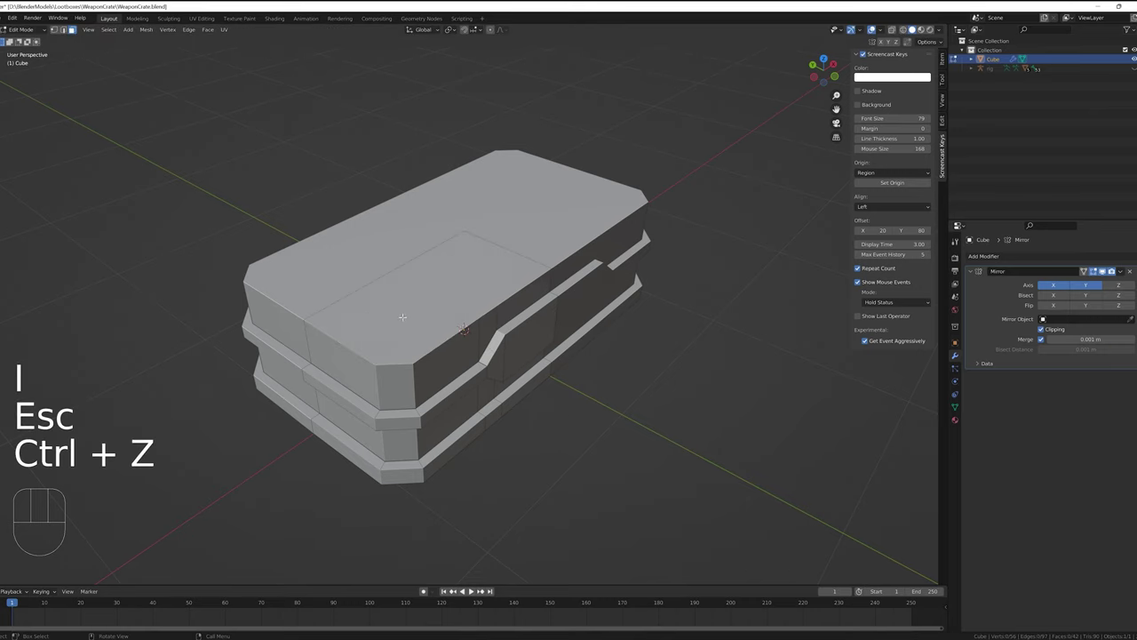
# - Inset the crate's top face to create a border around it
pyautogui.click(402, 317)
pyautogui.press('e')
pyautogui.press('Escape')
pyautogui.press('s')
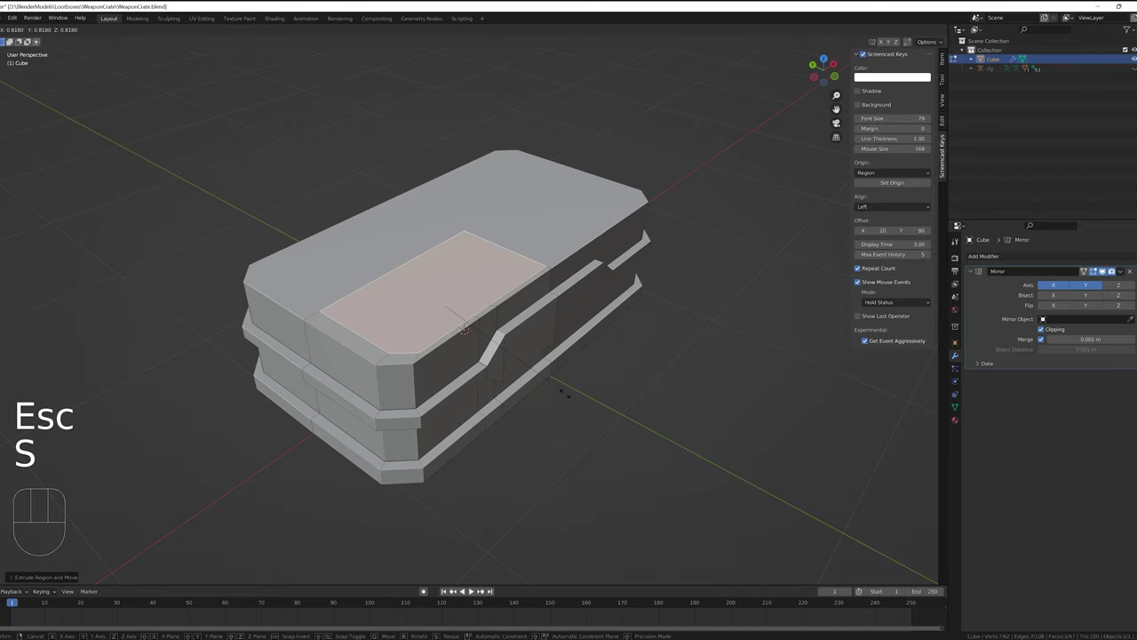
pyautogui.press('Escape')
pyautogui.hotkey('ctrl', 'z')
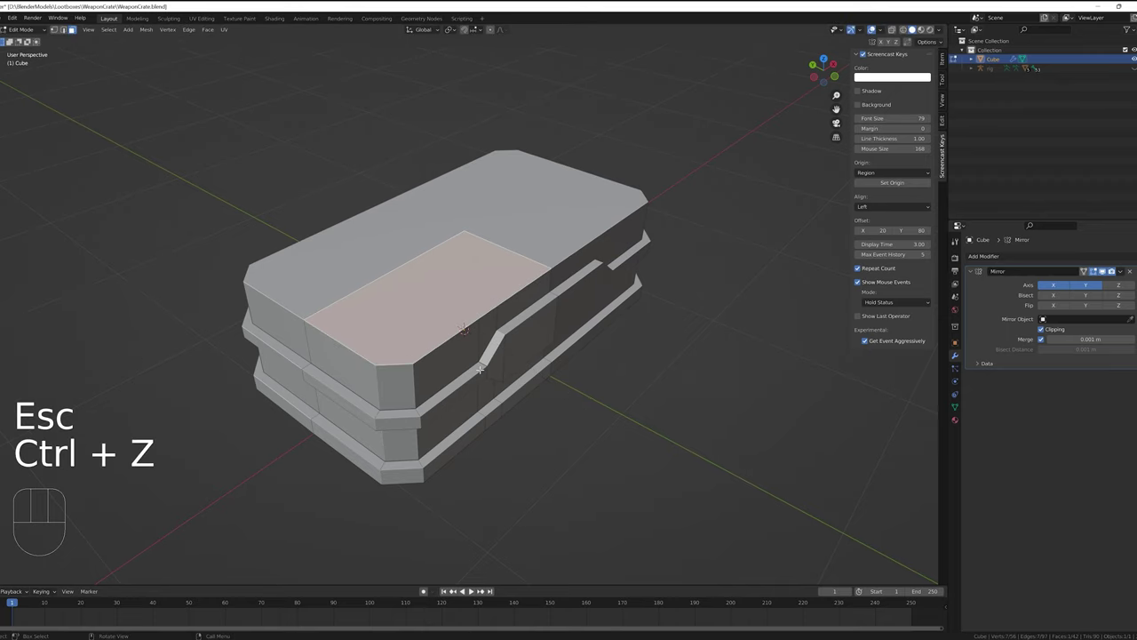
pyautogui.press('i')
pyautogui.click(311, 253)
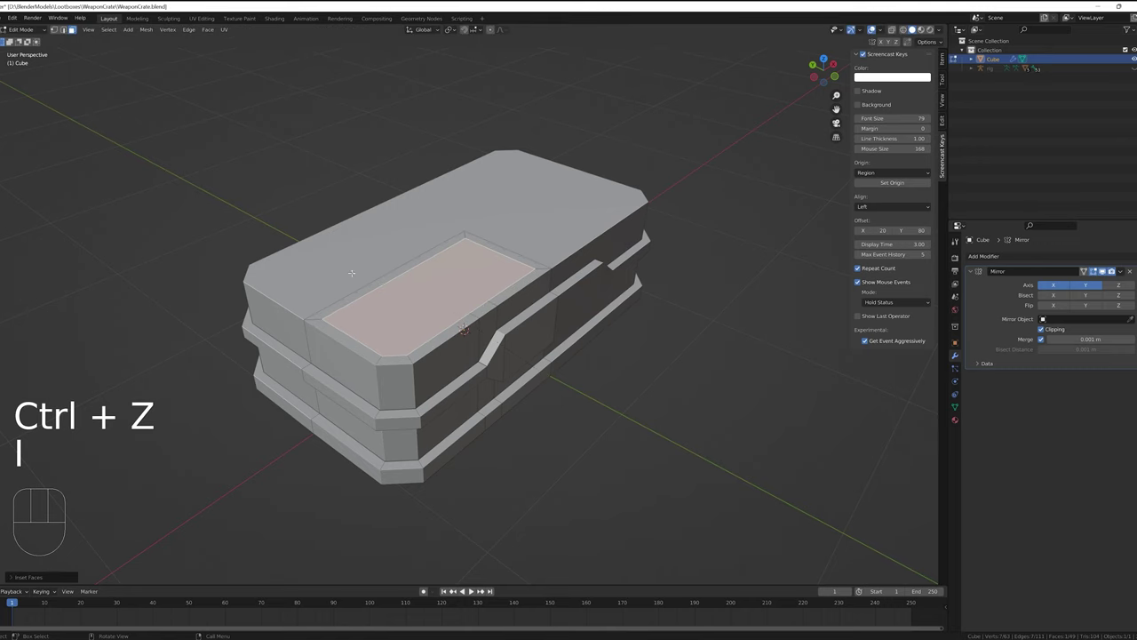
# - Snap the 3D cursor to an edge at the crate's top corner
pyautogui.click(62, 30)
pyautogui.moveTo(356, 337); pyautogui.dragTo(382, 373, button='middle')
pyautogui.click(365, 382)
pyautogui.hotkey('shift', 's')
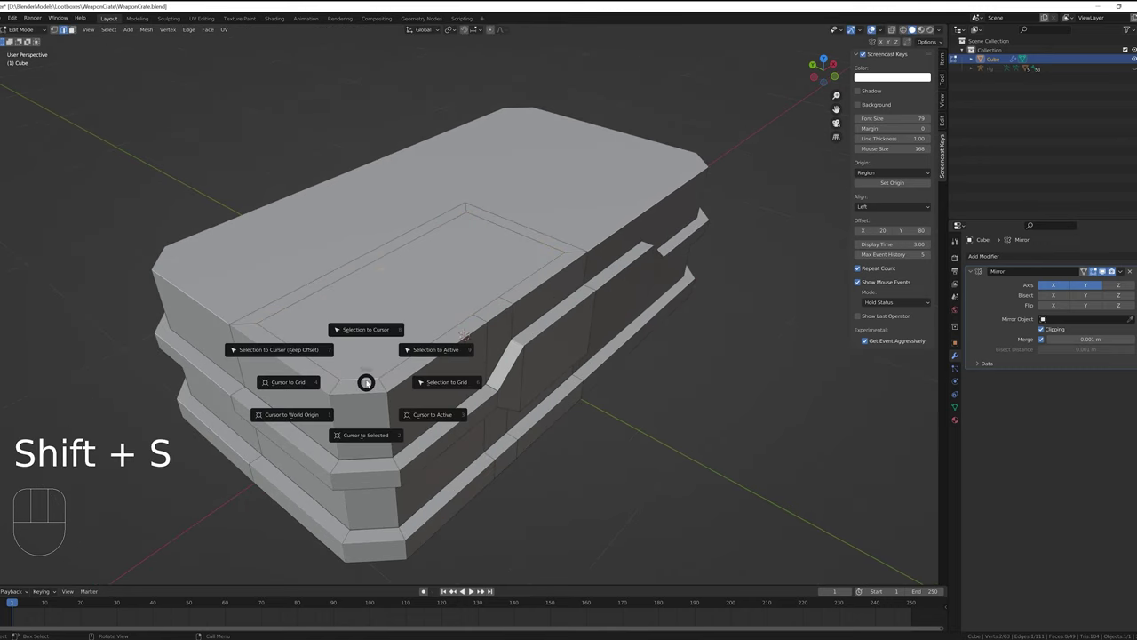
pyautogui.click(373, 435)
pyautogui.hotkey('ctrl', 'z')
pyautogui.hotkey('ctrl', 'z')
pyautogui.hotkey('ctrl', 'z')
pyautogui.hotkey('ctrl', 'z')
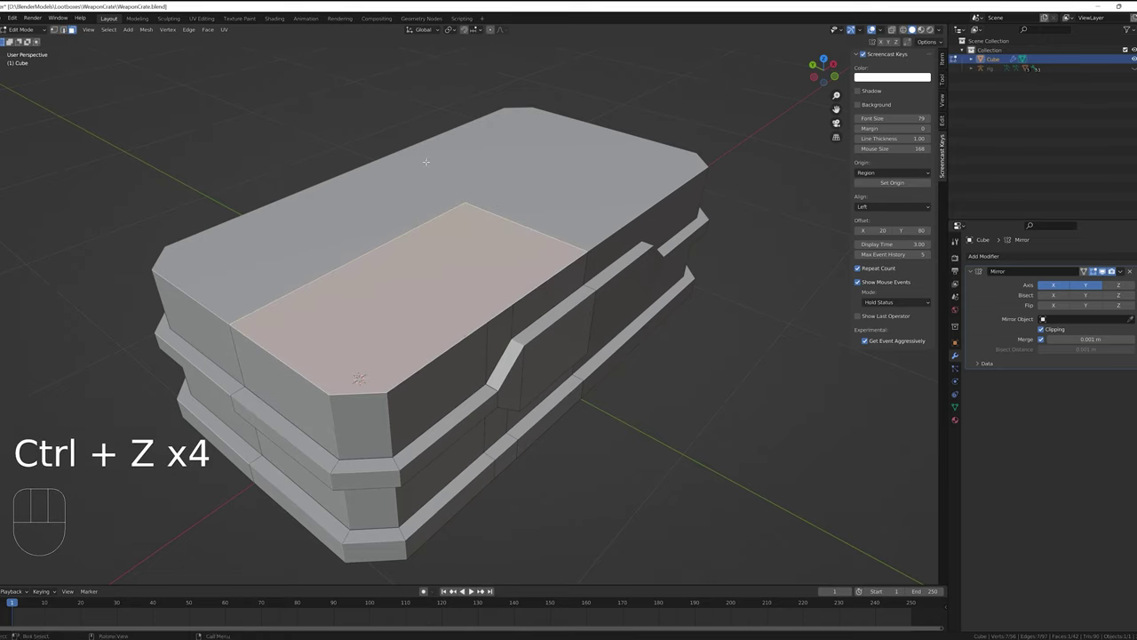
# - Pivot around the 3D cursor, extrude the inner top face in place and shrink it into a smaller panel
pyautogui.moveTo(455, 30); pyautogui.dragTo(471, 51)
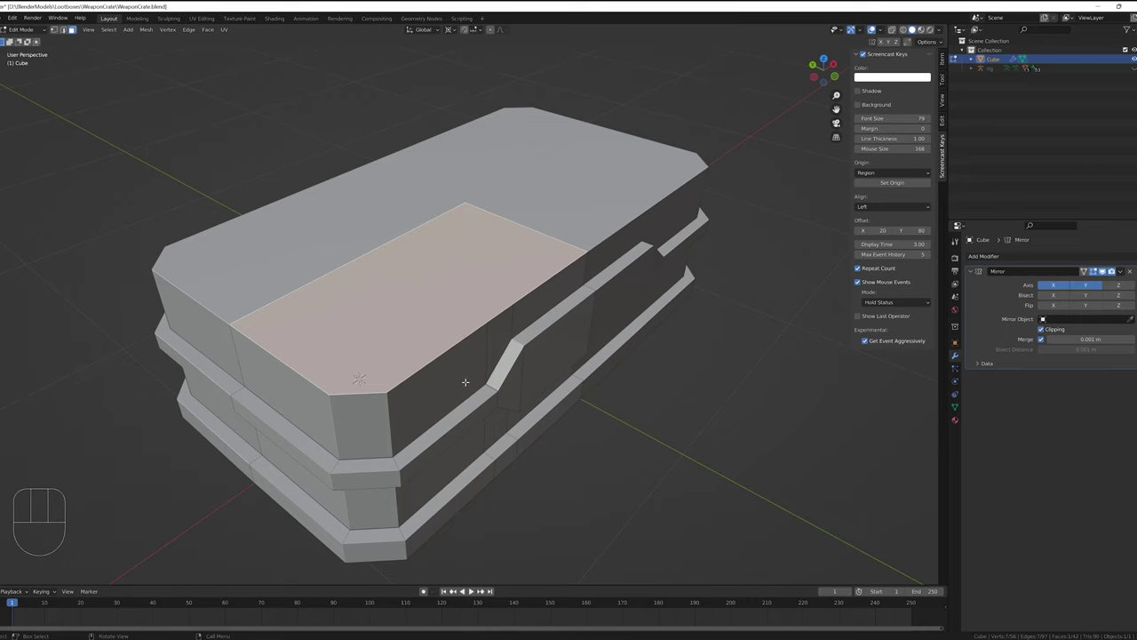
pyautogui.press('e')
pyautogui.press('Escape')
pyautogui.press('s')
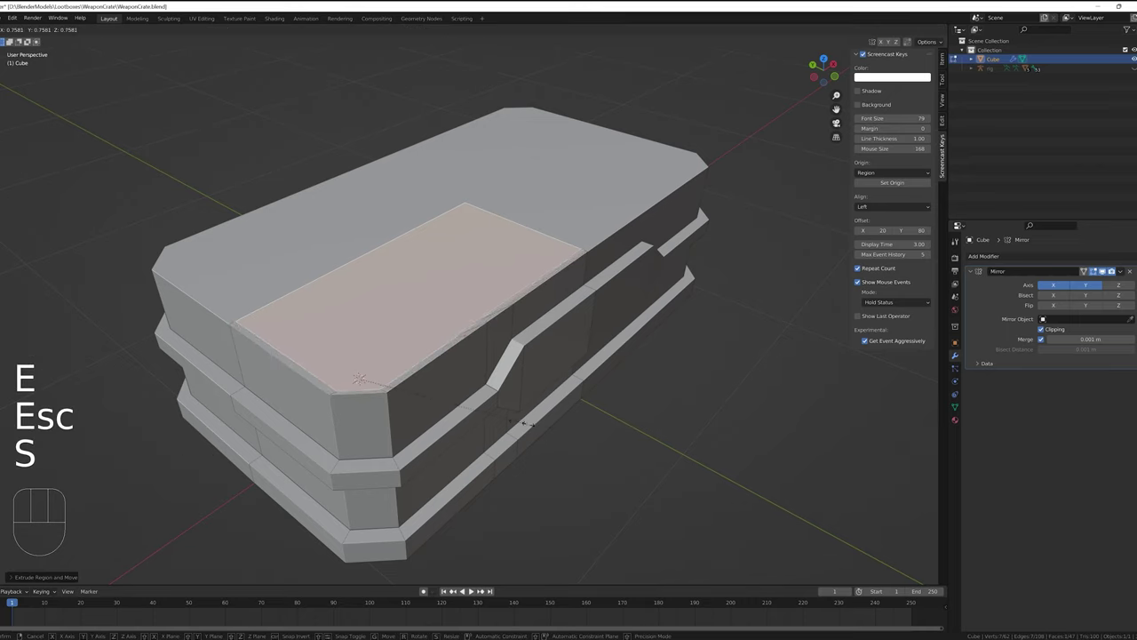
pyautogui.click(453, 406)
pyautogui.moveTo(453, 407); pyautogui.dragTo(83, 40, button='middle')
pyautogui.scroll(3, 374, 324)
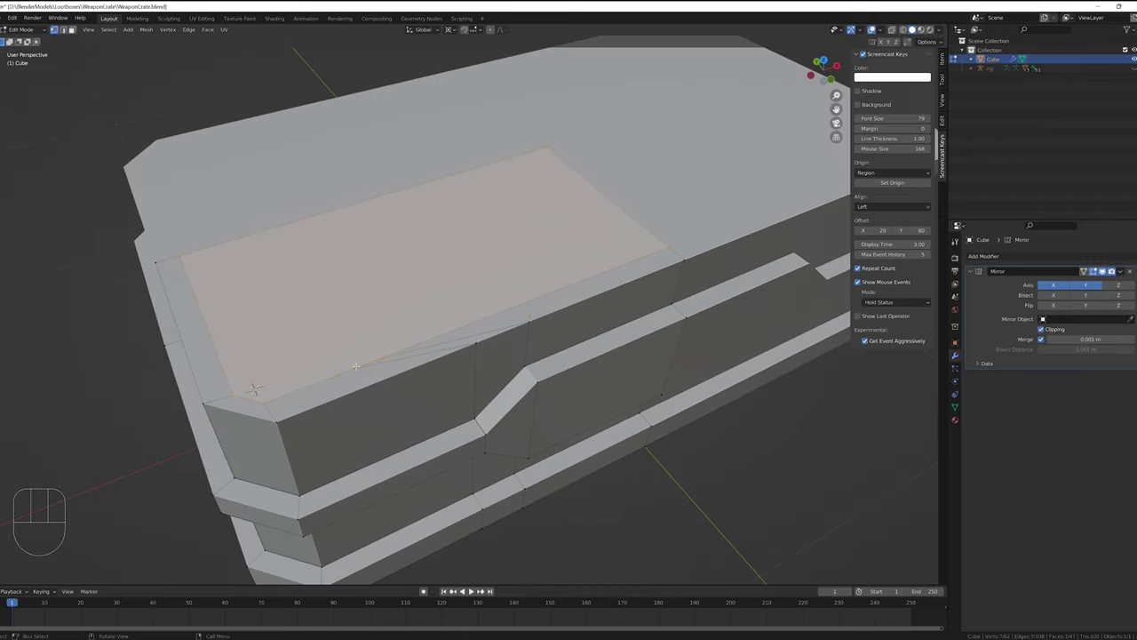
# - Set the pivot to Individual Origins and slide the selected edge along X
pyautogui.click(484, 31)
pyautogui.click(450, 29)
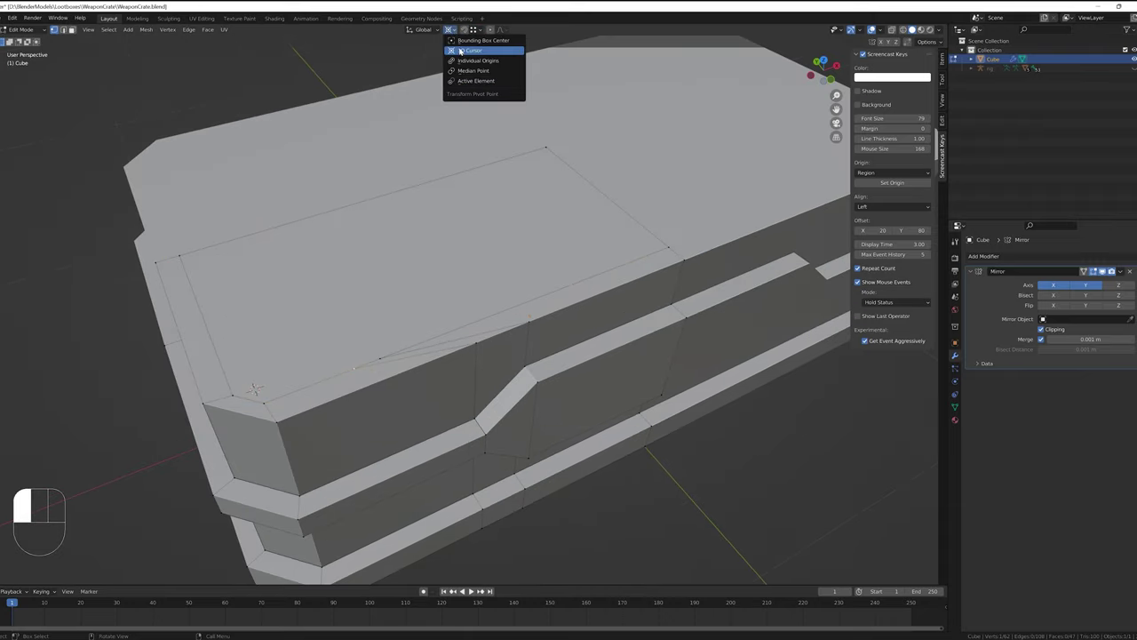
pyautogui.click(465, 60)
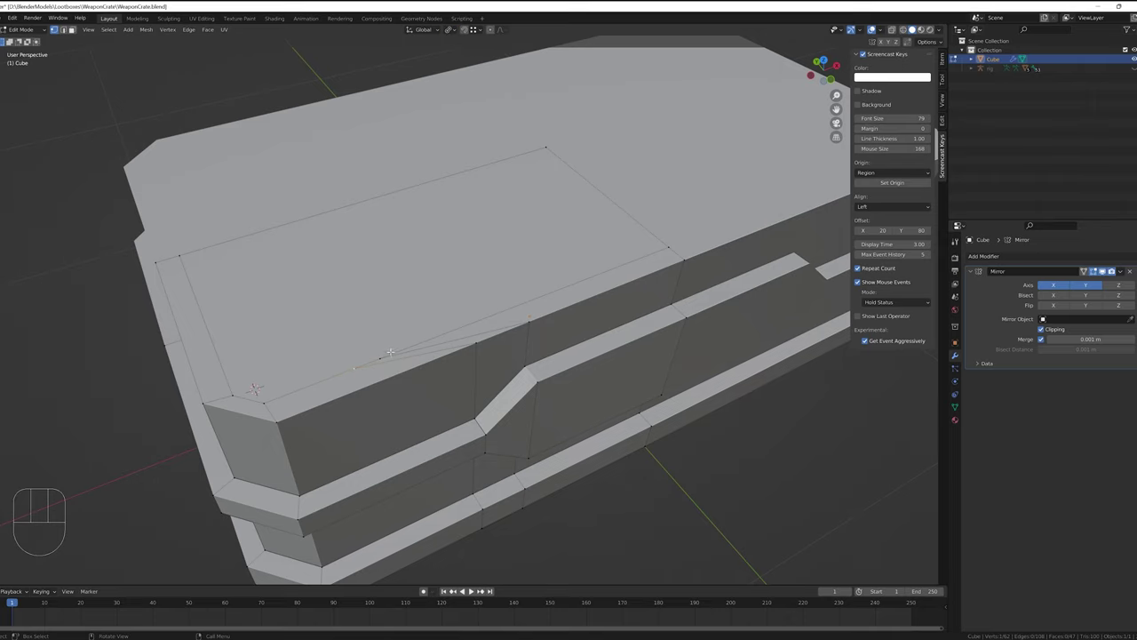
pyautogui.press('g')
pyautogui.press('x')
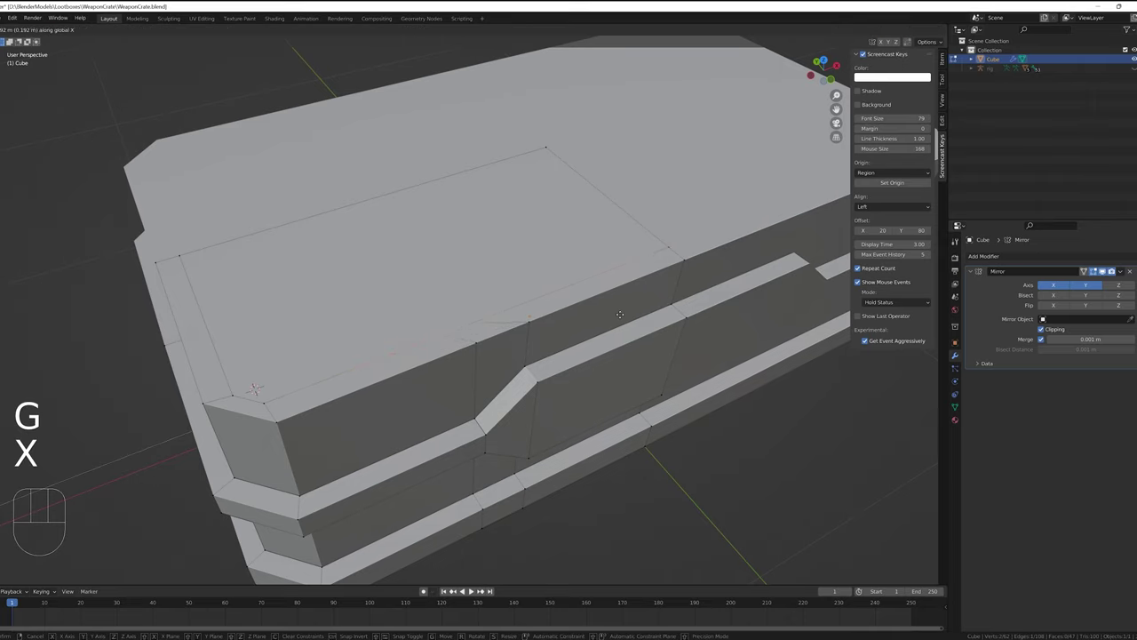
pyautogui.click(640, 312)
# - With snapping enabled, move the panel edge along X twice to its final position
pyautogui.click(486, 329)
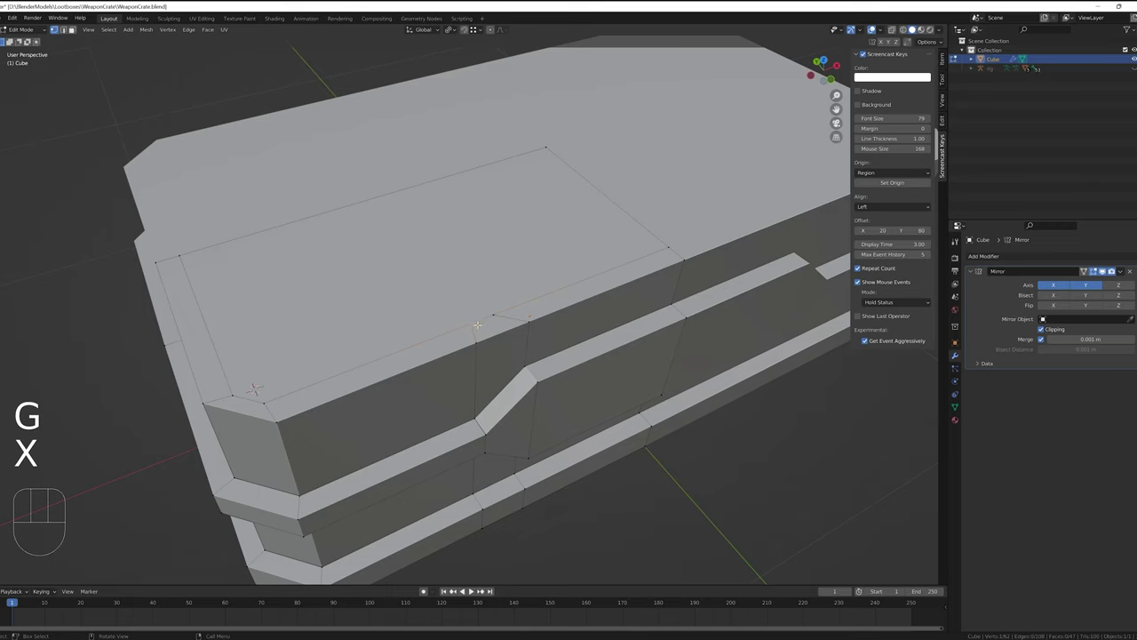
pyautogui.hotkey('shift', 'Tab')
pyautogui.press('g')
pyautogui.press('x')
pyautogui.click(484, 327)
pyautogui.press('g')
pyautogui.press('x')
pyautogui.click(531, 325)
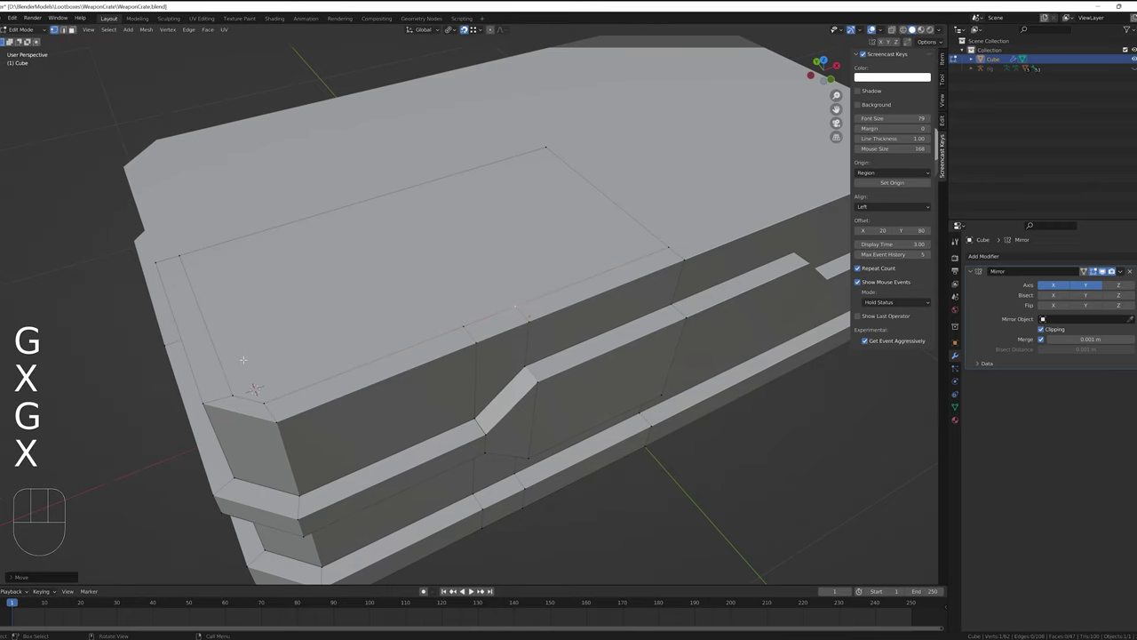
# - Switch to face select and select the inner top face
pyautogui.moveTo(242, 360); pyautogui.dragTo(26, 41, button='middle')
pyautogui.click(72, 30)
pyautogui.click(438, 240)
pyautogui.moveTo(438, 241); pyautogui.dragTo(455, 237, button='middle')
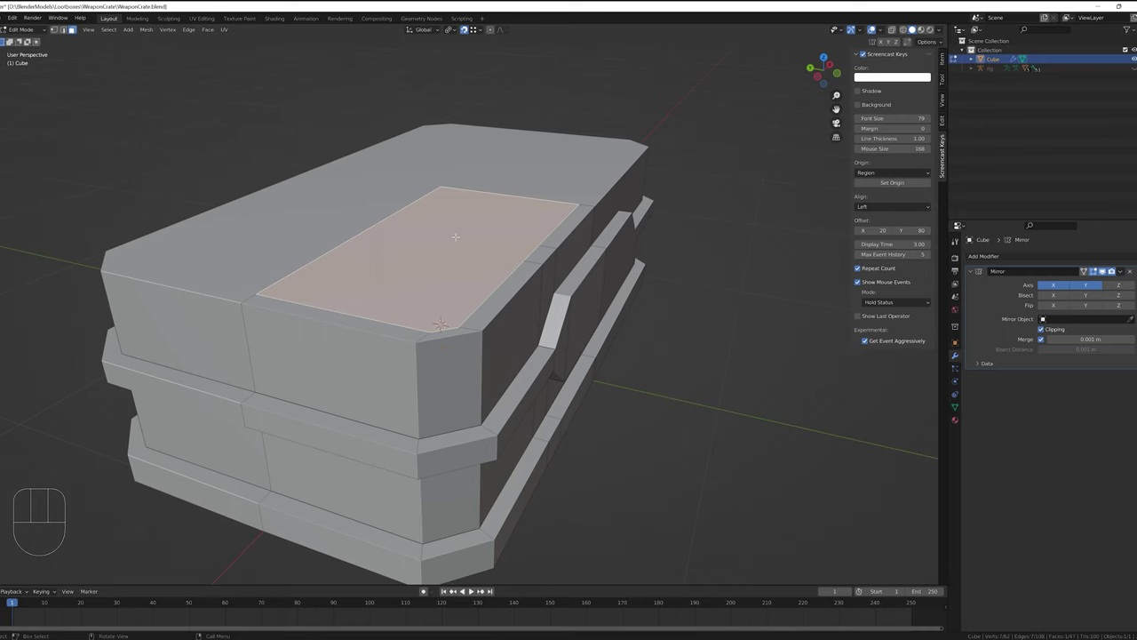
# - Sink the crate's inner top face down along Z to hollow out the box
pyautogui.scroll(-2, 455, 237)
pyautogui.press('Escape')
pyautogui.hotkey('shift', 'Tab')
pyautogui.press('g')
pyautogui.press('z')
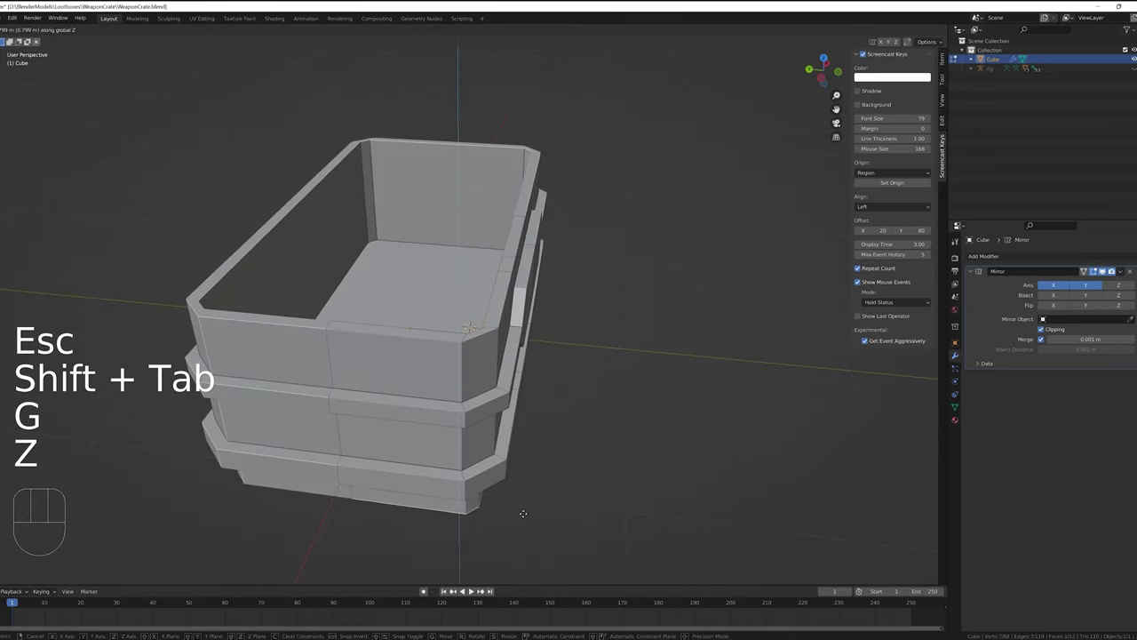
pyautogui.click(518, 470)
pyautogui.moveTo(517, 470); pyautogui.dragTo(445, 414, button='middle')
# - Inspect the open crate from the side in Object Mode, then return to Edit Mode
pyautogui.press('Tab')
pyautogui.scroll(3, 355, 401)
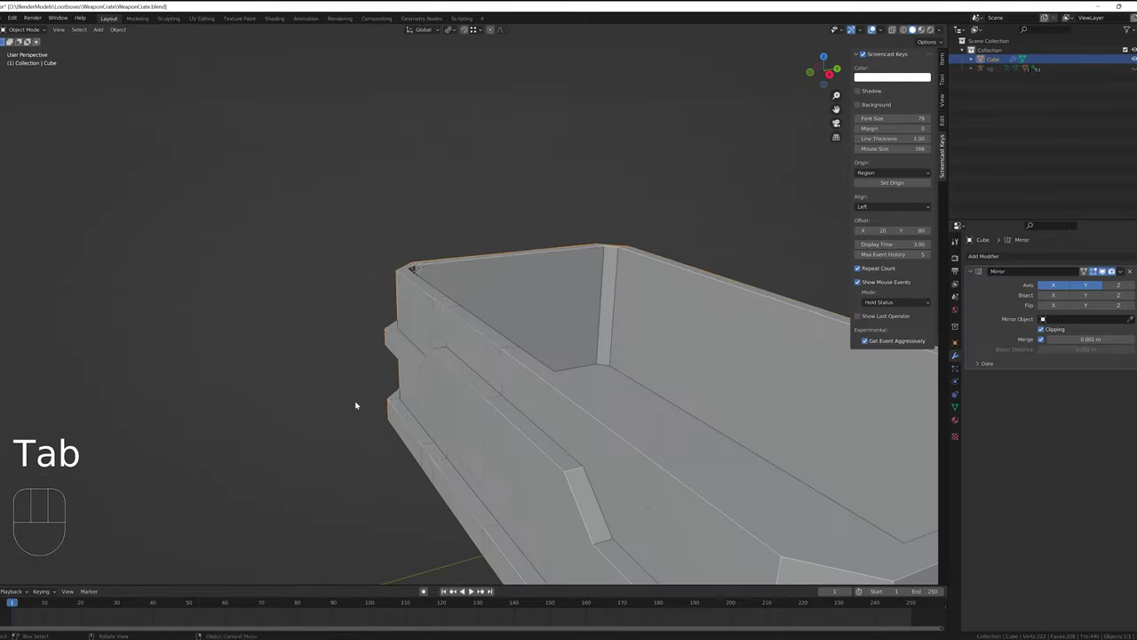
pyautogui.moveTo(355, 400); pyautogui.dragTo(499, 385, button='middle')
pyautogui.press('Tab')
pyautogui.scroll(4, 559, 376)
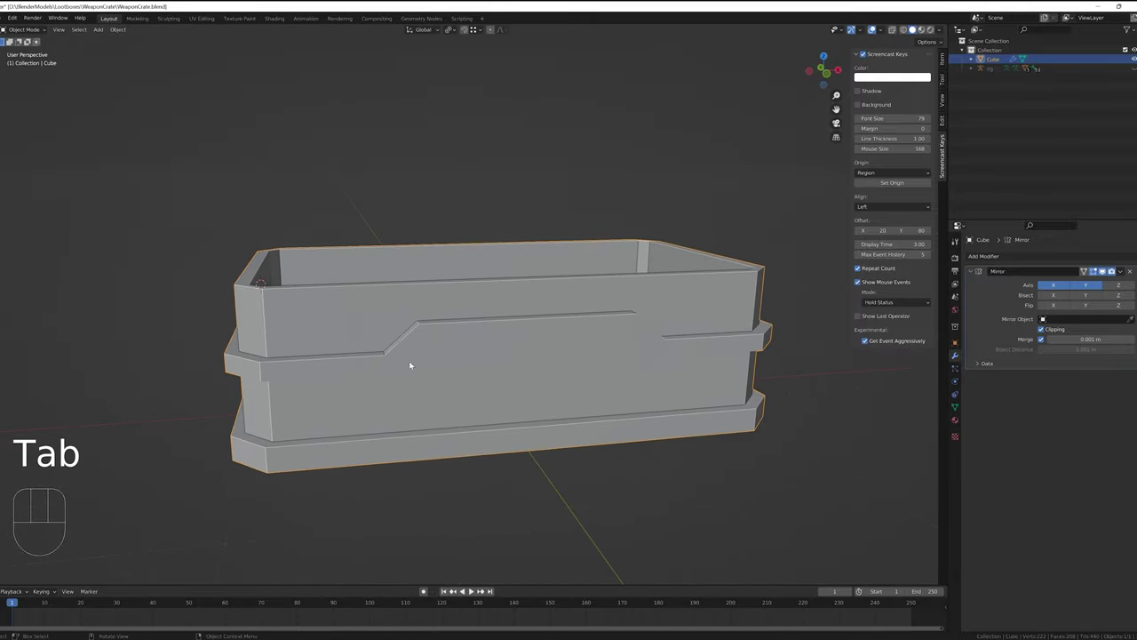
# - Duplicate the crate's floor face and raise the copy along Z to the top
pyautogui.moveTo(409, 363); pyautogui.dragTo(515, 317, button='middle')
pyautogui.hotkey('shift', 'd')
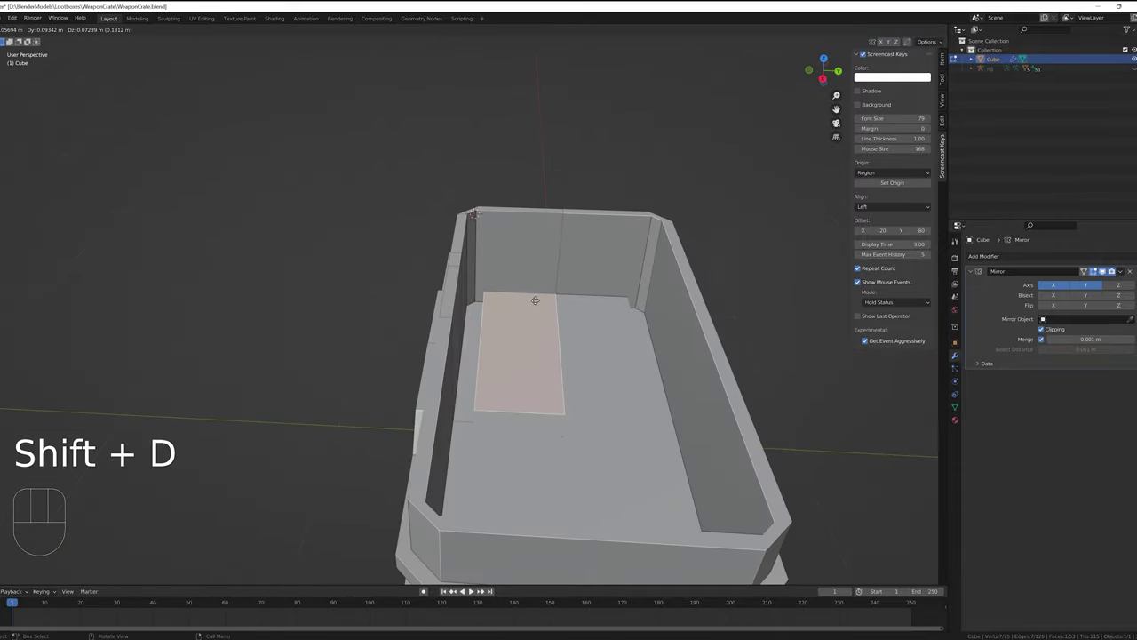
pyautogui.press('Escape')
pyautogui.press('g')
pyautogui.press('z')
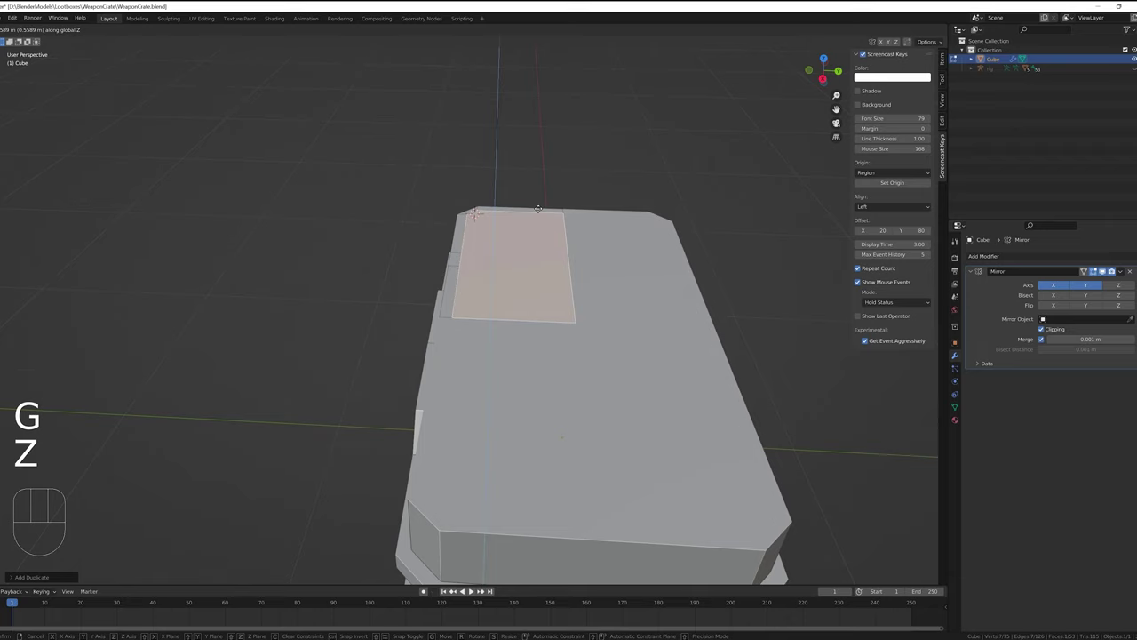
pyautogui.click(538, 208)
# - Scale the duplicated face to lid size and readjust its height along Z
pyautogui.press('s')
pyautogui.click(661, 311)
pyautogui.press('g')
pyautogui.press('z')
pyautogui.click(661, 311)
# - Separate the lid face into its own object, Cube.001
pyautogui.moveTo(660, 311); pyautogui.dragTo(442, 301, button='middle')
pyautogui.press('p')
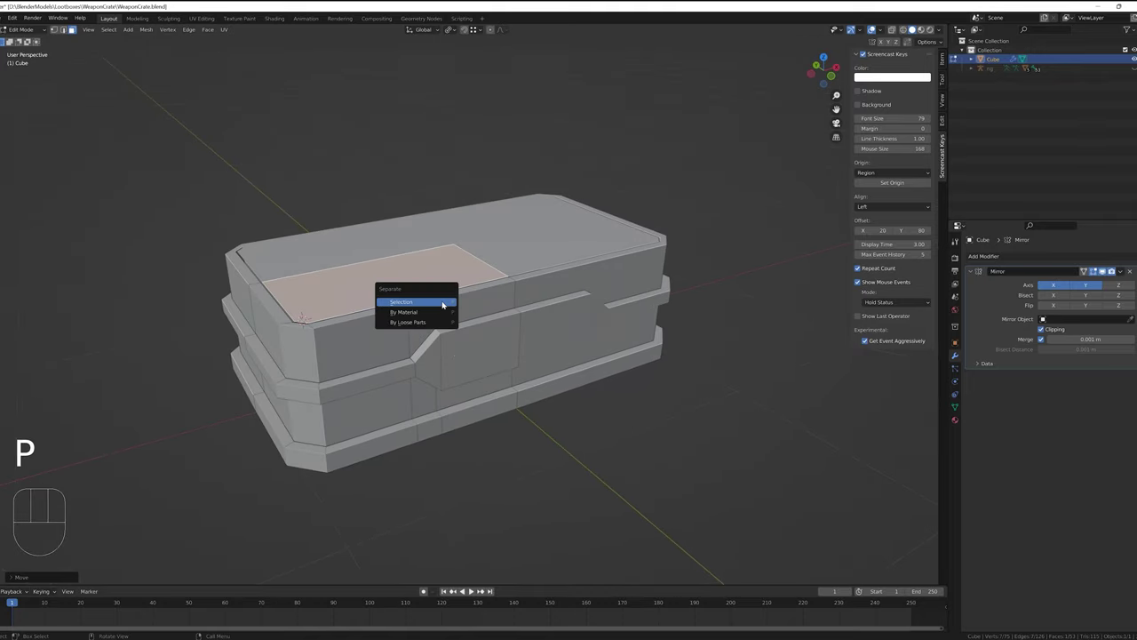
pyautogui.click(439, 303)
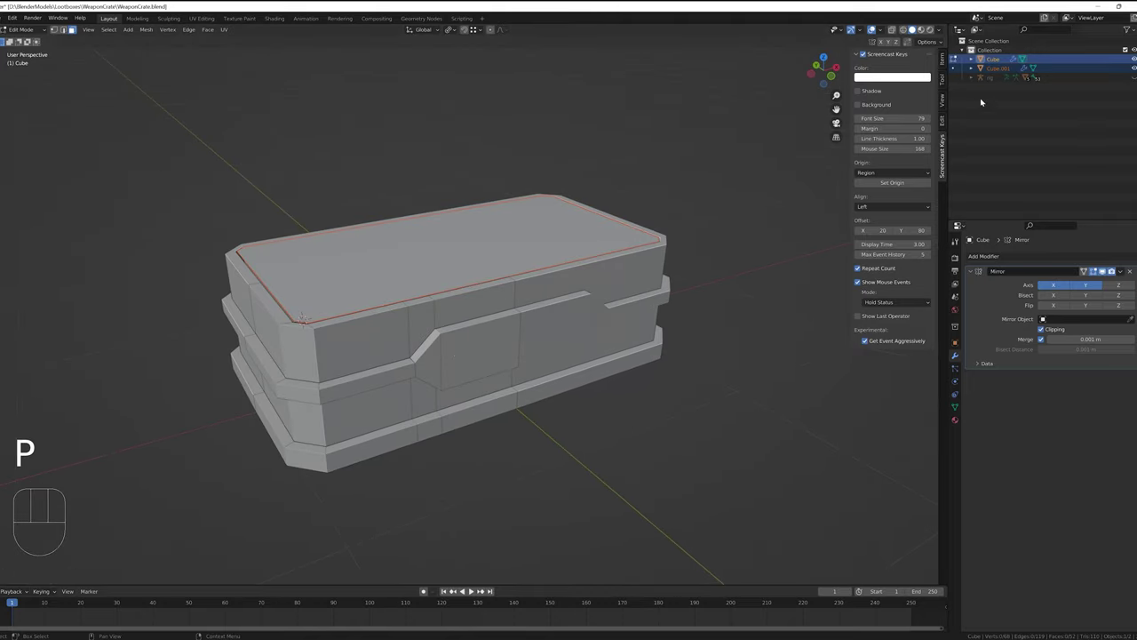
# - Return to Object Mode and rename the lid object Cube.001 to 'Lid'
pyautogui.click(993, 58)
pyautogui.press('Tab')
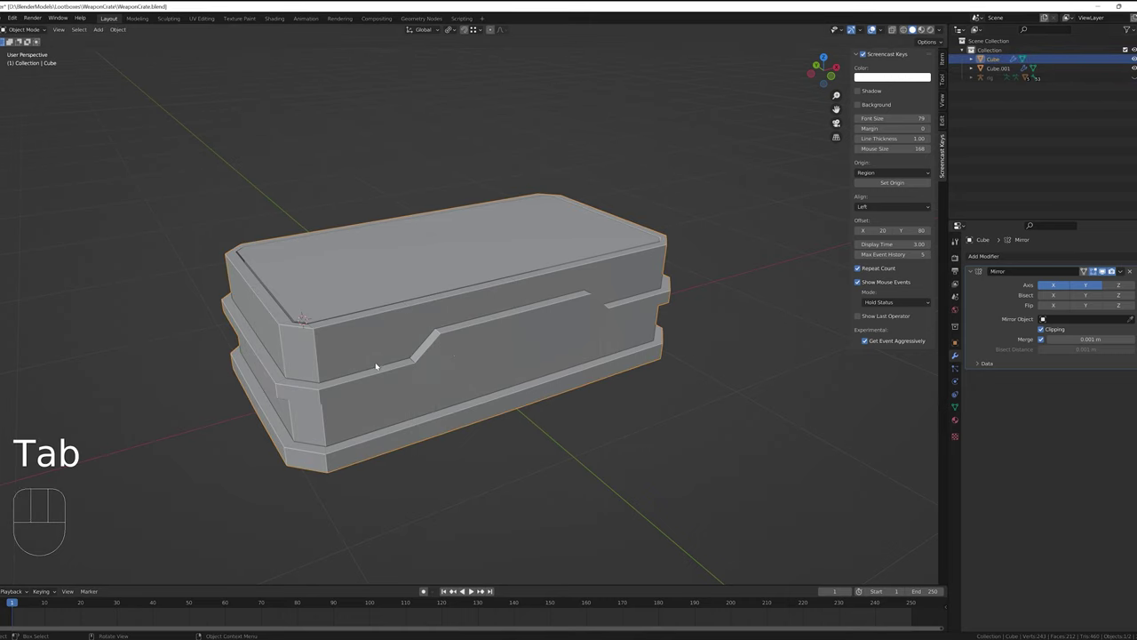
pyautogui.click(379, 284)
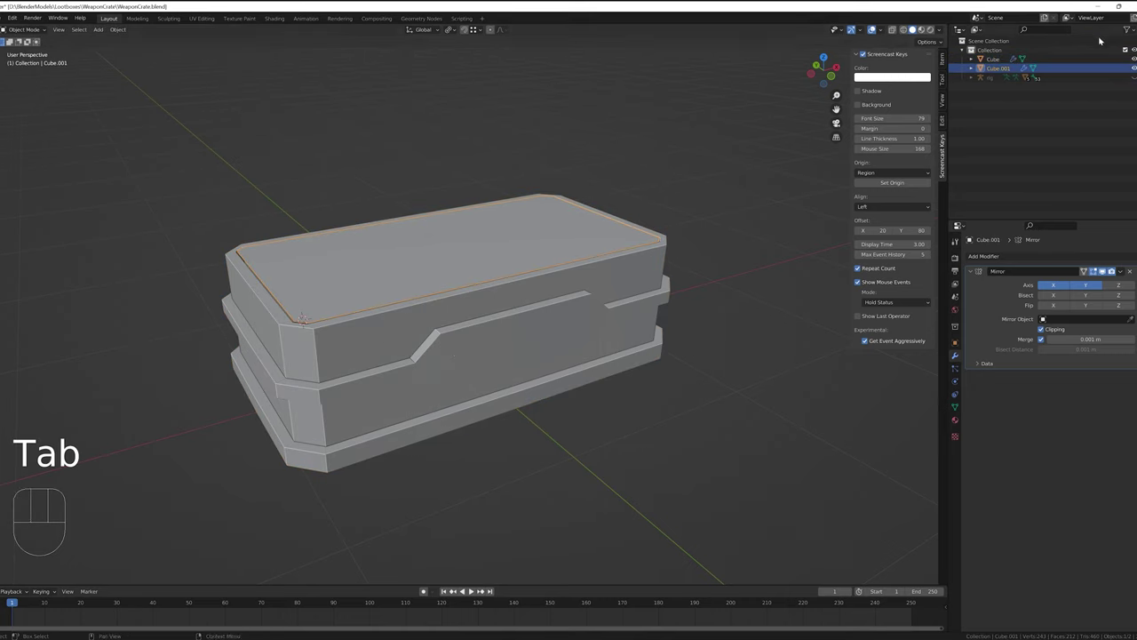
pyautogui.doubleClick(995, 68)
pyautogui.write('Lid')
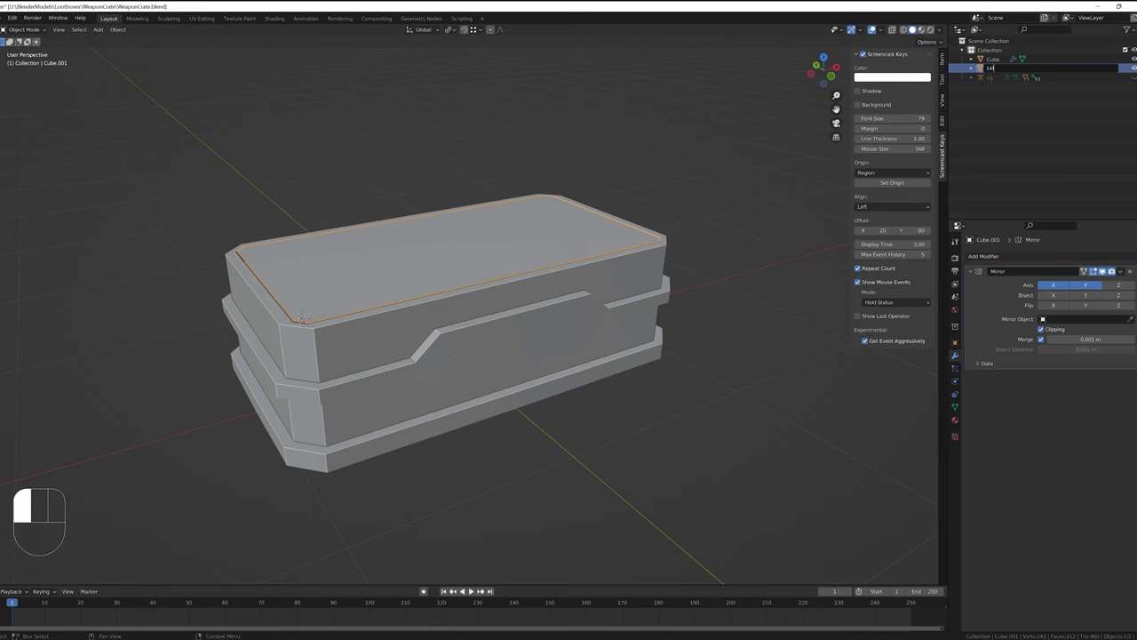
pyautogui.press('Return')
# - Rename the base object Cube to 'Base_High'
pyautogui.click(992, 59)
pyautogui.doubleClick(992, 59)
pyautogui.write('Base')
pyautogui.press('Return')
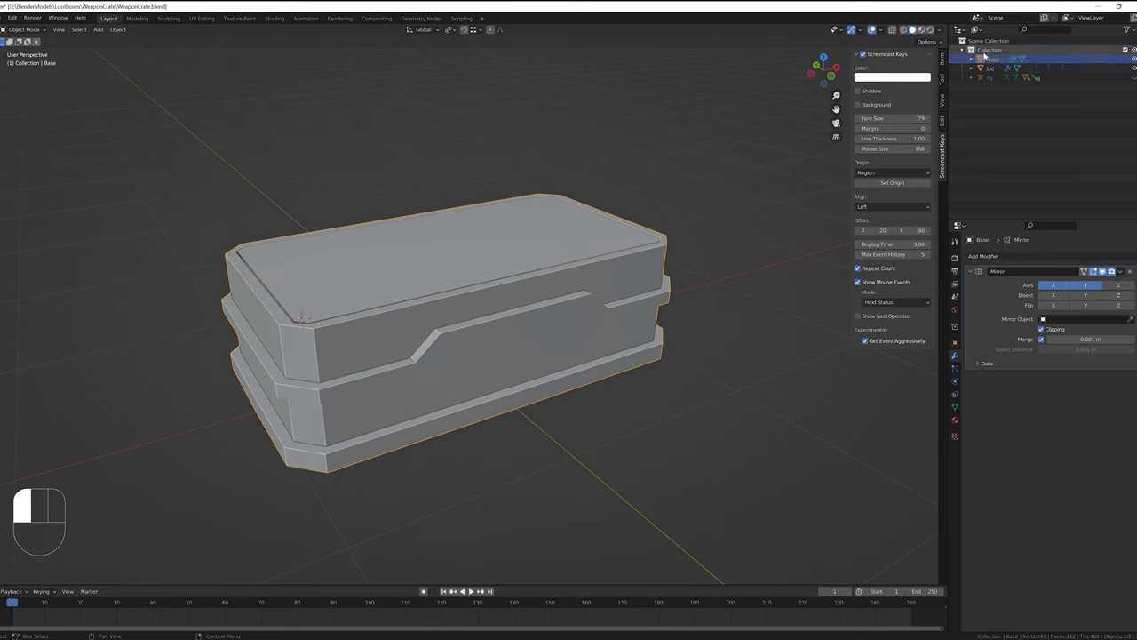
pyautogui.click(992, 58)
pyautogui.write('_High')
pyautogui.press('Return')
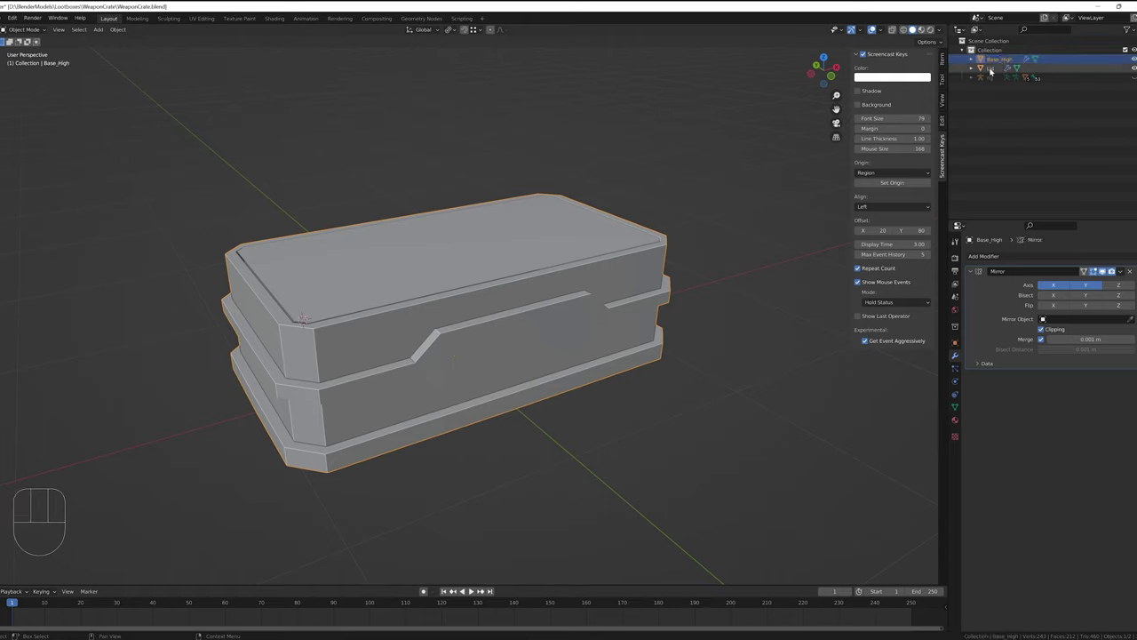
# - Rename the lid to 'Lid_High', then select and frame Base_High
pyautogui.doubleClick(993, 69)
pyautogui.write('_High')
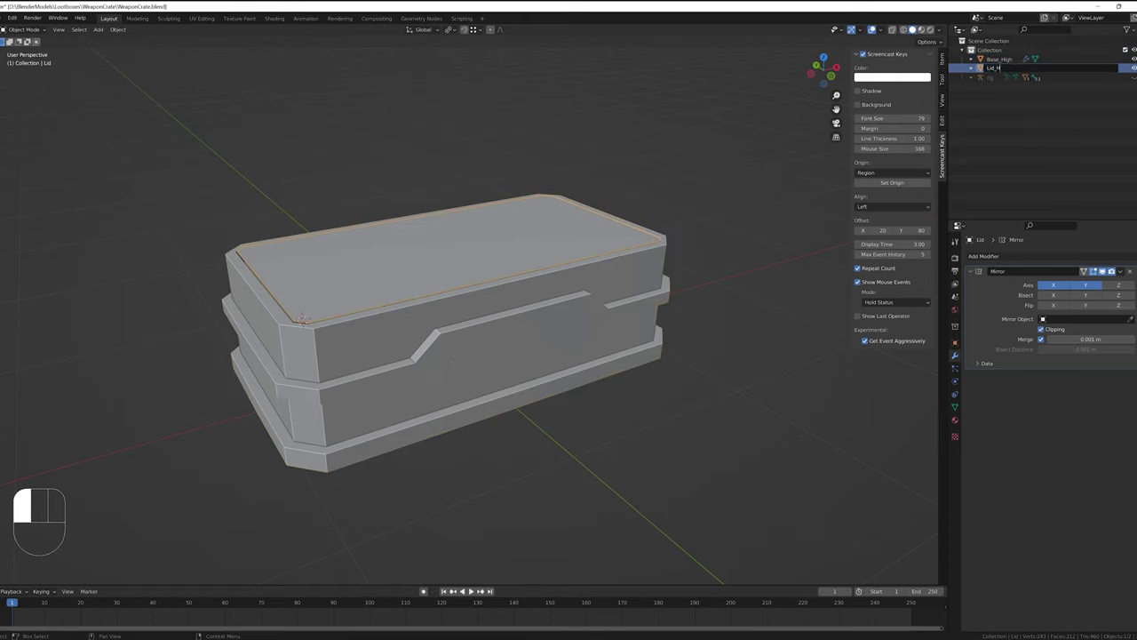
pyautogui.press('Return')
pyautogui.click(352, 360)
pyautogui.press('KP_Decimal')
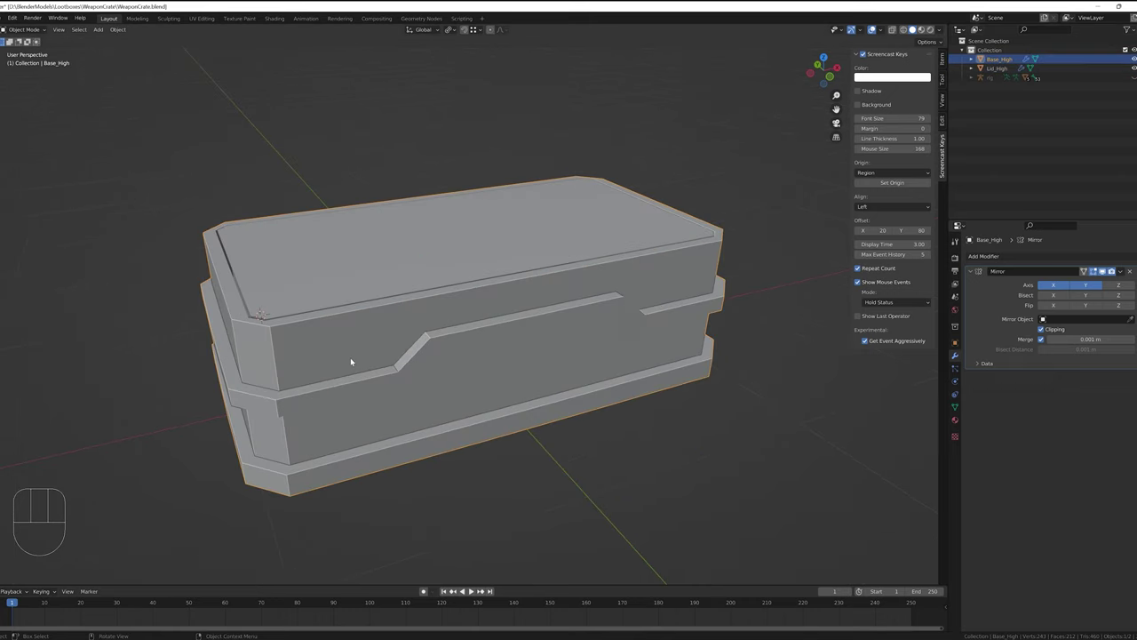
# - Hide the lid and add a Bevel modifier to the base in Edit Mode
pyautogui.hotkey('shift', 'h')
pyautogui.moveTo(330, 359); pyautogui.dragTo(551, 354, button='middle')
pyautogui.press('Tab')
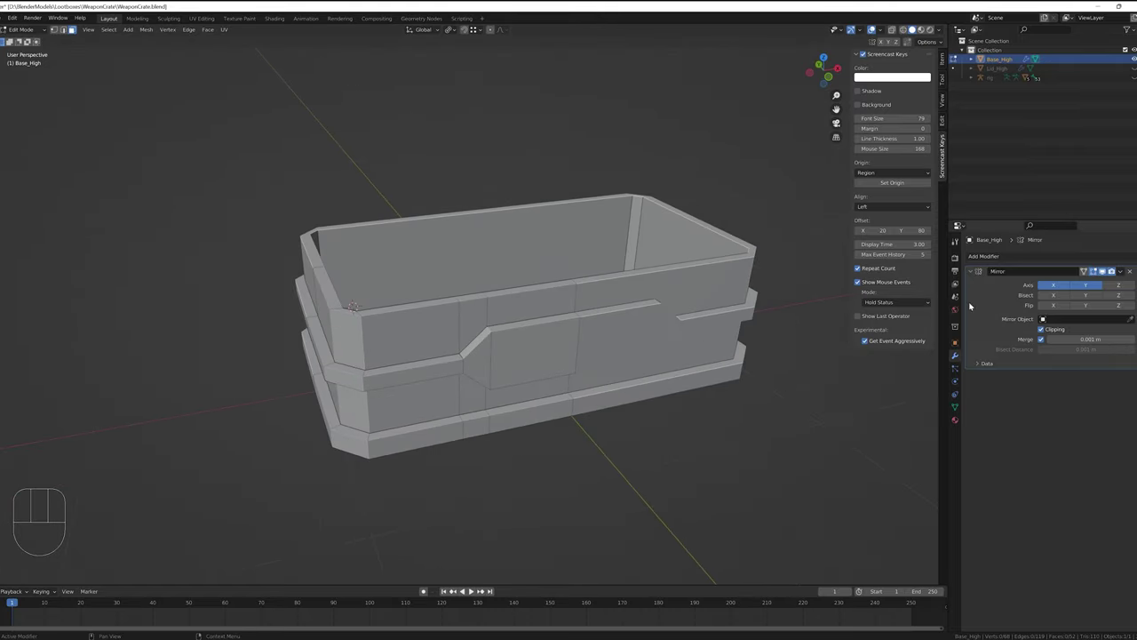
pyautogui.moveTo(782, 307); pyautogui.dragTo(728, 307, button='middle')
pyautogui.click(983, 256)
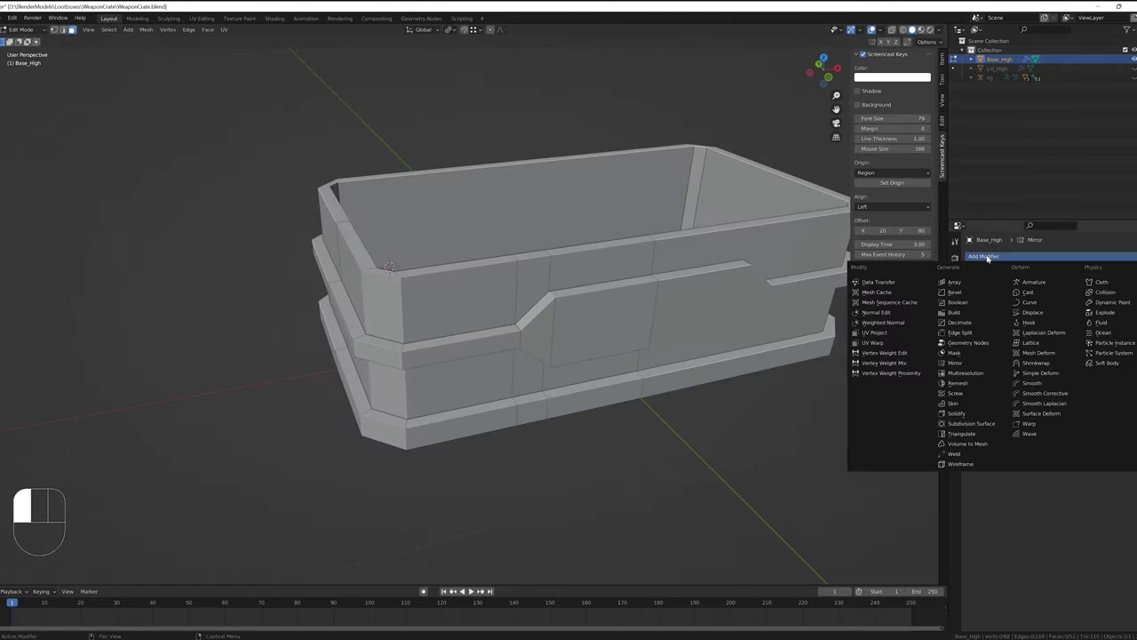
pyautogui.click(955, 292)
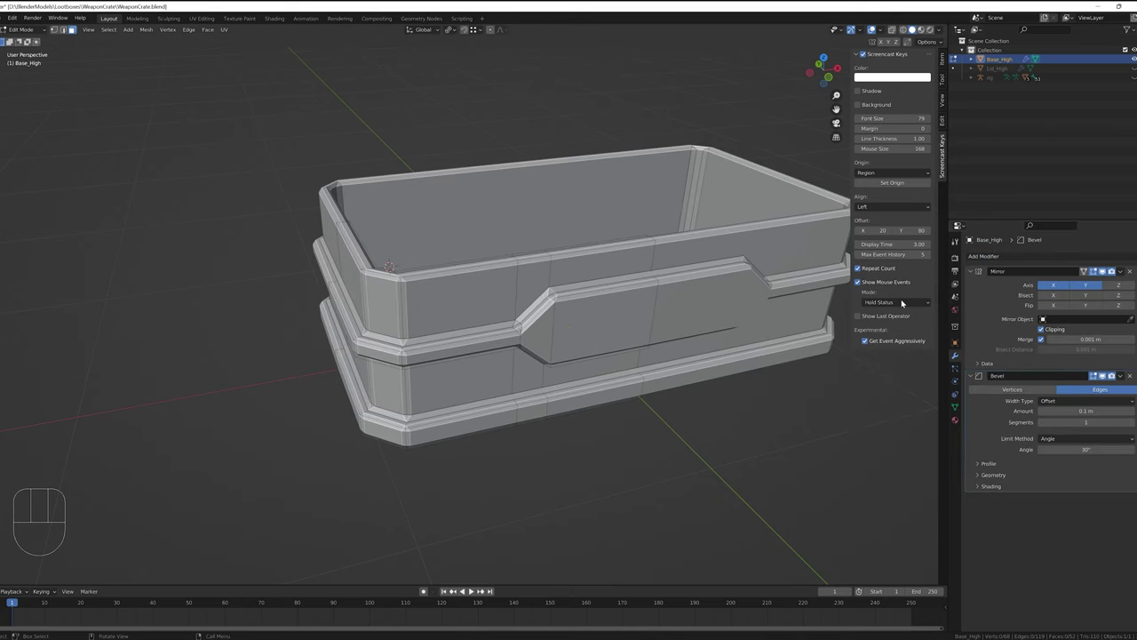
# - Set the bevel to 5 segments and 0.15 m amount, then return to Object Mode
pyautogui.moveTo(671, 329)
pyautogui.mouseDown(button='middle')
pyautogui.moveTo(710, 325)
pyautogui.moveTo(686, 330)
pyautogui.mouseUp(button='middle')
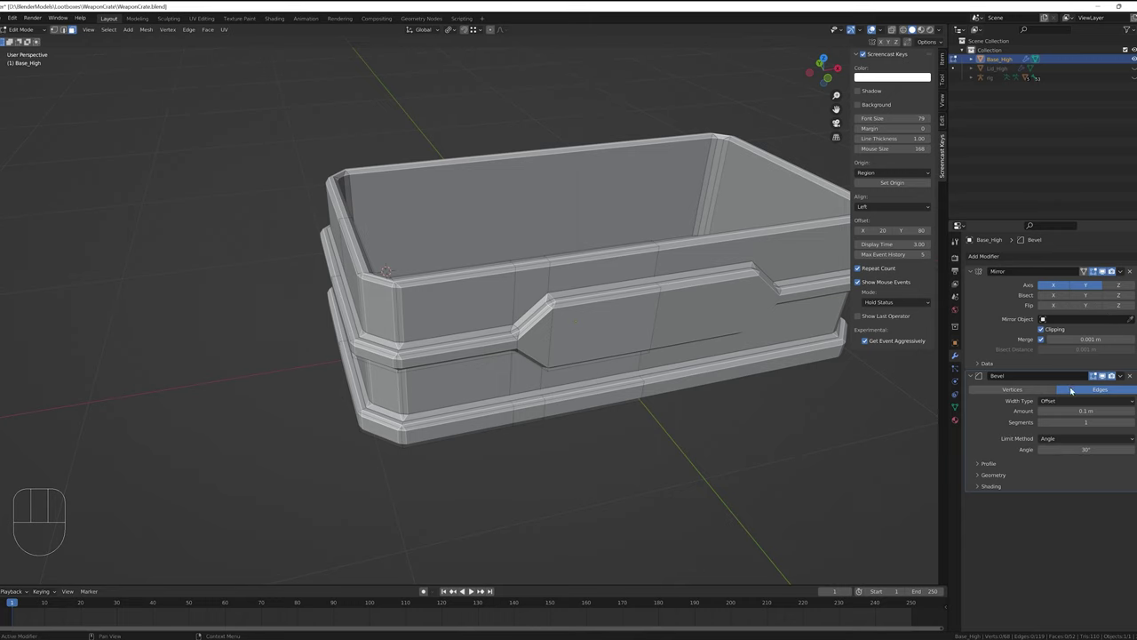
pyautogui.click(971, 271)
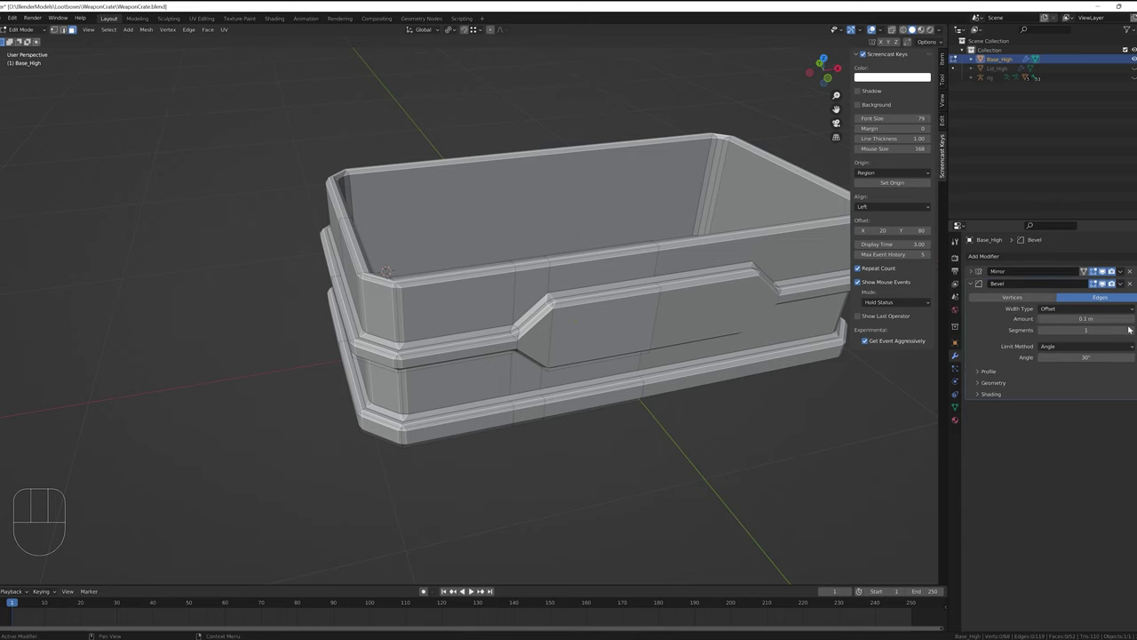
pyautogui.click(1133, 330)
pyautogui.click(1133, 331)
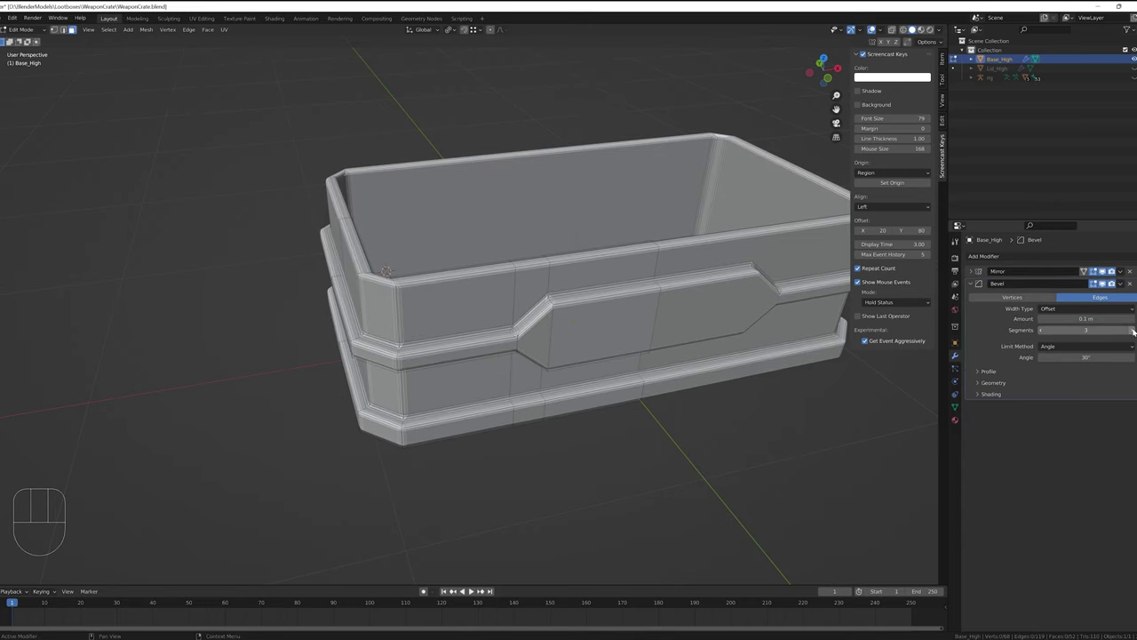
pyautogui.click(1133, 331)
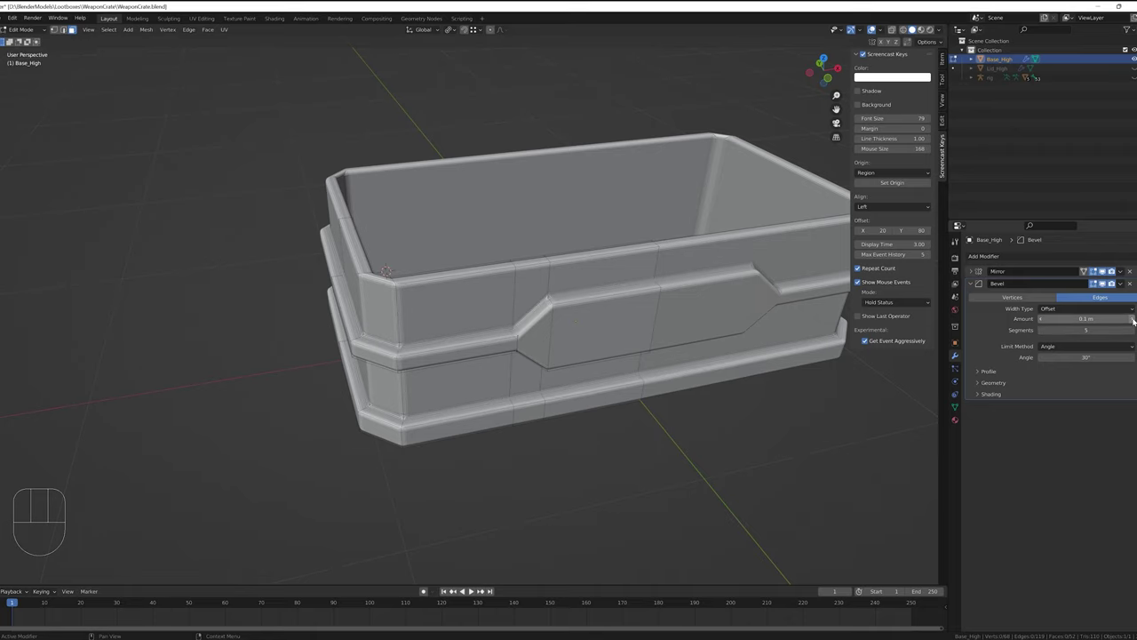
pyautogui.click(1133, 319)
pyautogui.click(1133, 319)
pyautogui.click(1133, 319)
pyautogui.rightClick(518, 309)
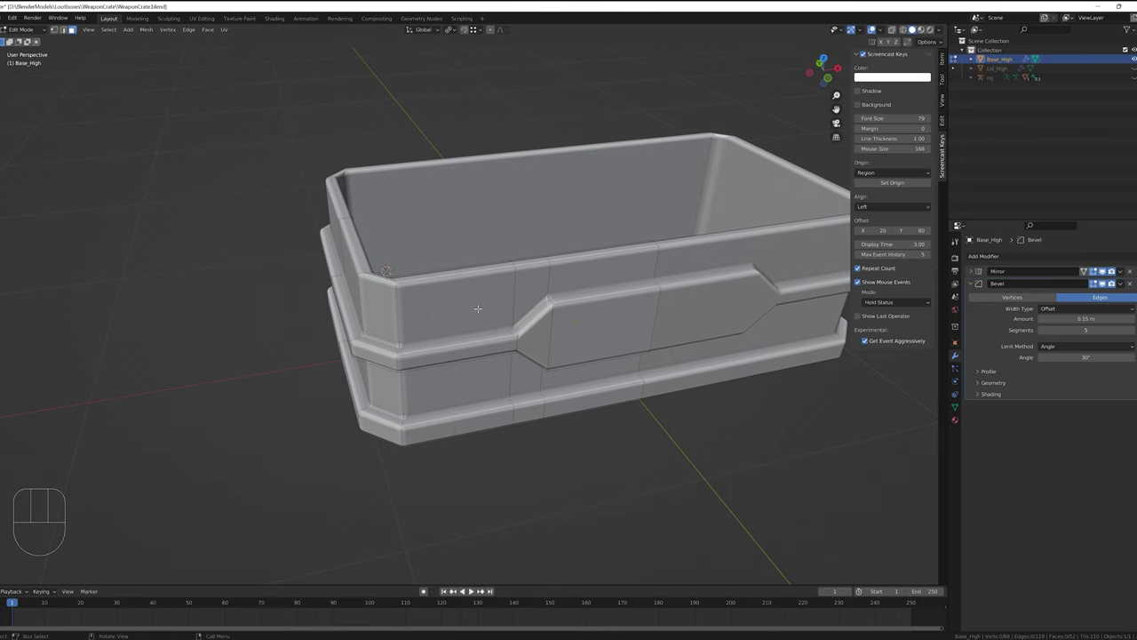
pyautogui.press('Tab')
pyautogui.rightClick(478, 311)
# - Shade the base smooth and enable Harden Normals in the Bevel's shading options
pyautogui.click(479, 311)
pyautogui.moveTo(477, 312); pyautogui.dragTo(698, 321, button='middle')
pyautogui.click(956, 406)
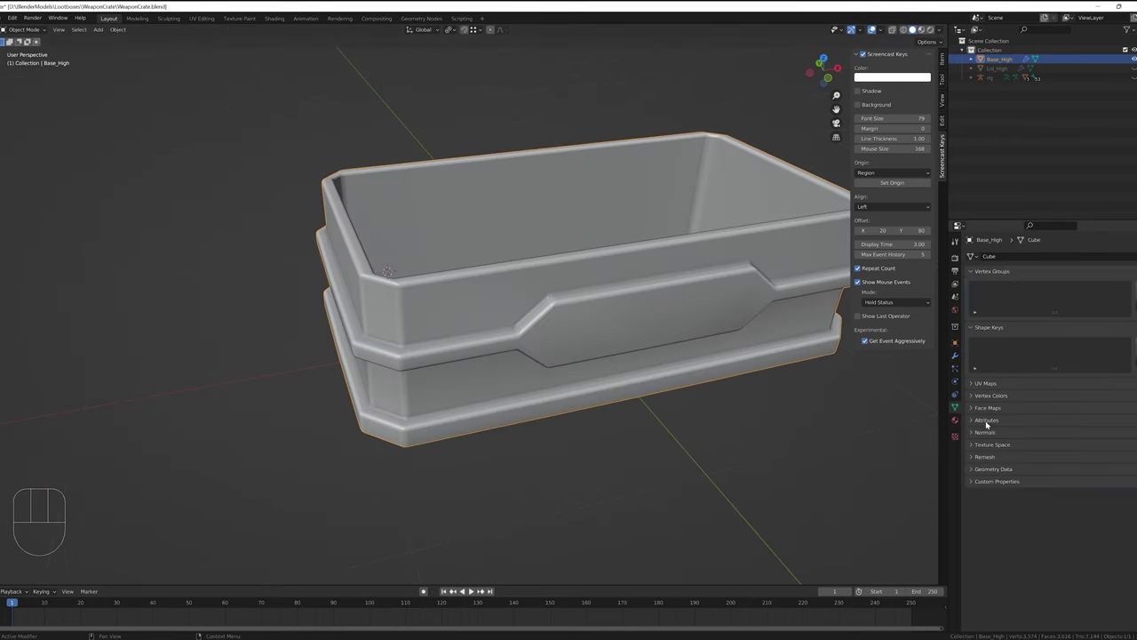
pyautogui.click(985, 432)
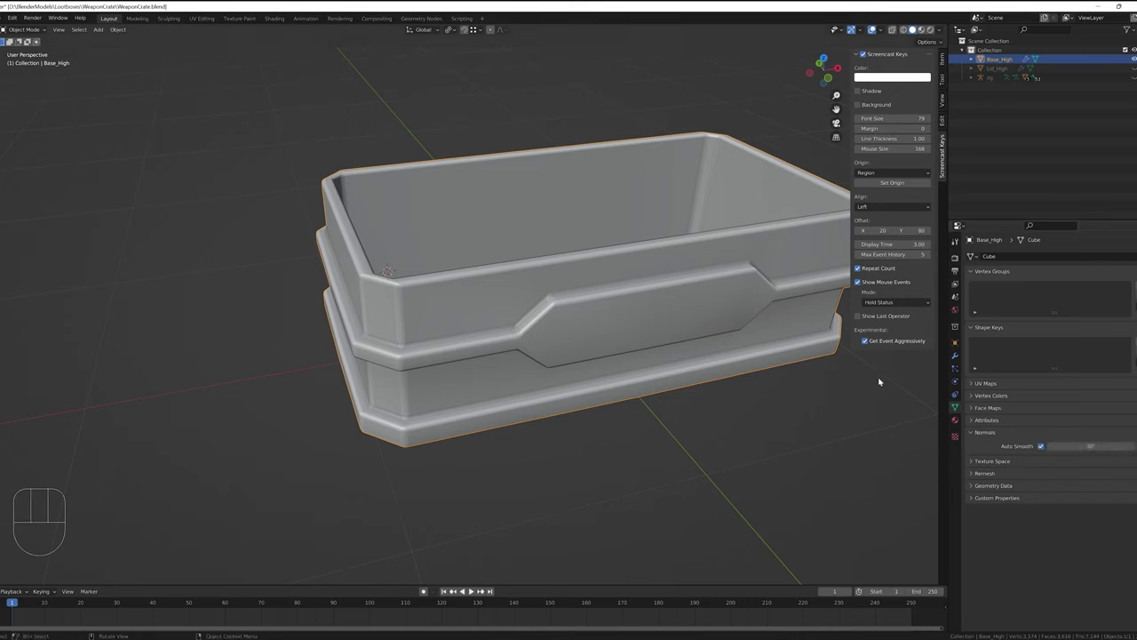
pyautogui.click(956, 357)
pyautogui.click(990, 396)
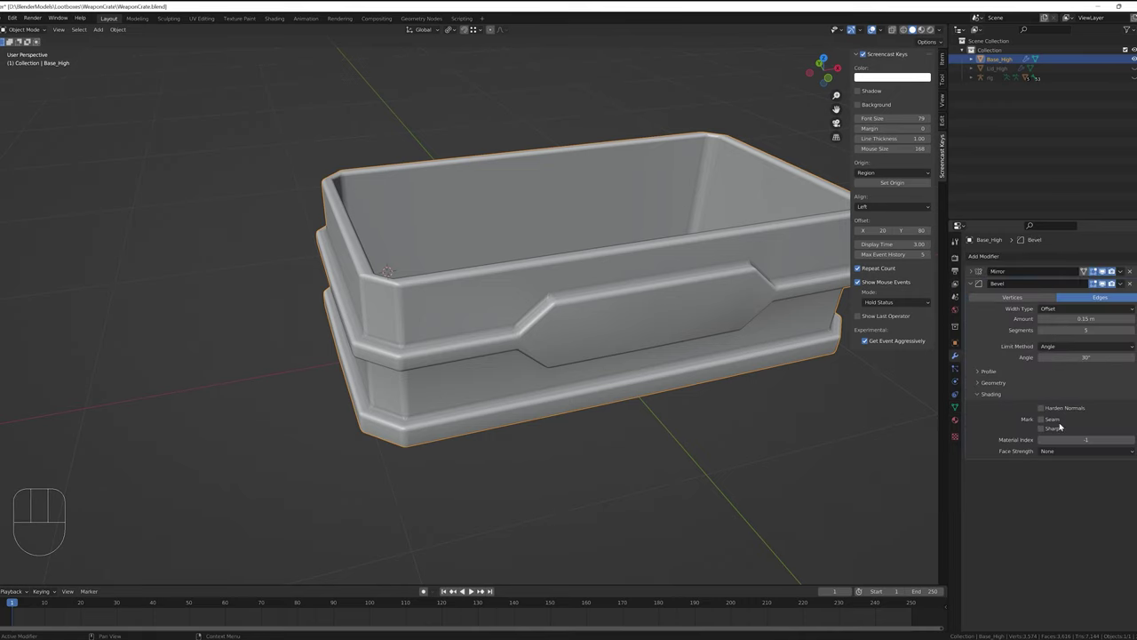
pyautogui.click(1041, 407)
# - Raise the bevel profile shape to 0.76 and review the crate's shading
pyautogui.moveTo(387, 330)
pyautogui.mouseDown(button='middle')
pyautogui.moveTo(447, 316)
pyautogui.moveTo(560, 329)
pyautogui.moveTo(417, 332)
pyautogui.moveTo(404, 346)
pyautogui.mouseUp(button='middle')
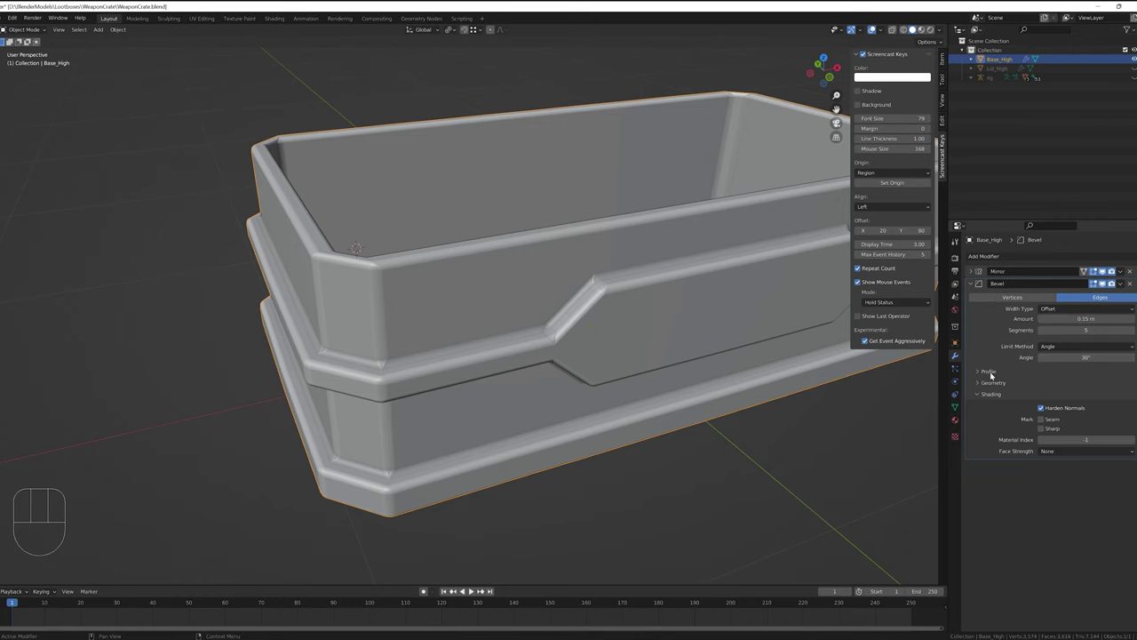
pyautogui.click(1053, 371)
pyautogui.moveTo(1085, 396); pyautogui.dragTo(1120, 396)
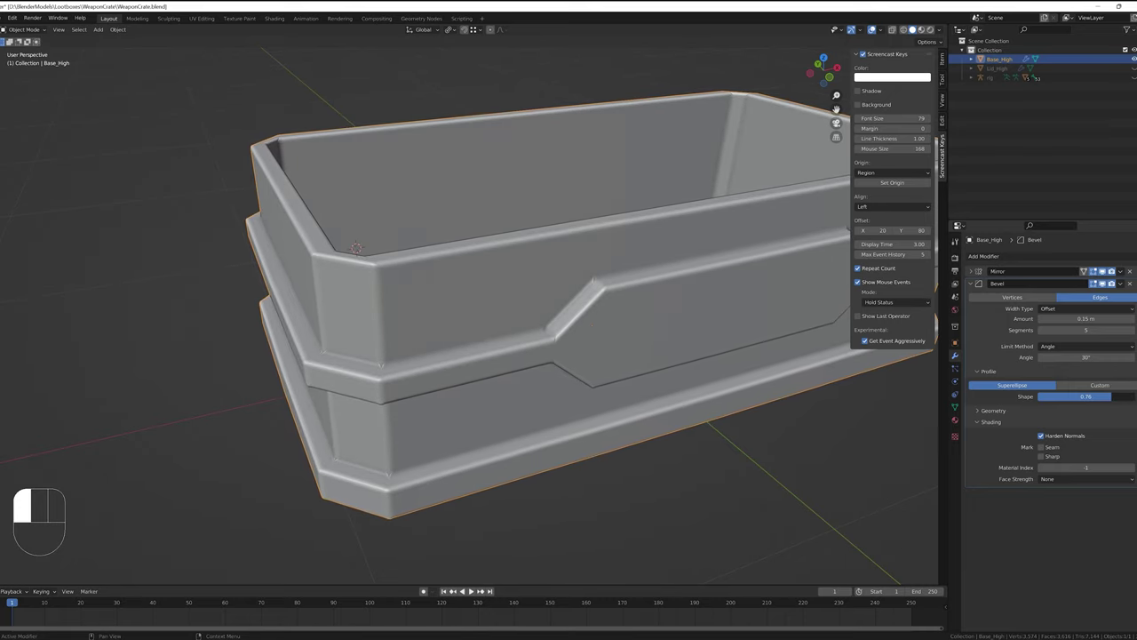
pyautogui.moveTo(622, 293); pyautogui.dragTo(653, 271, button='middle')
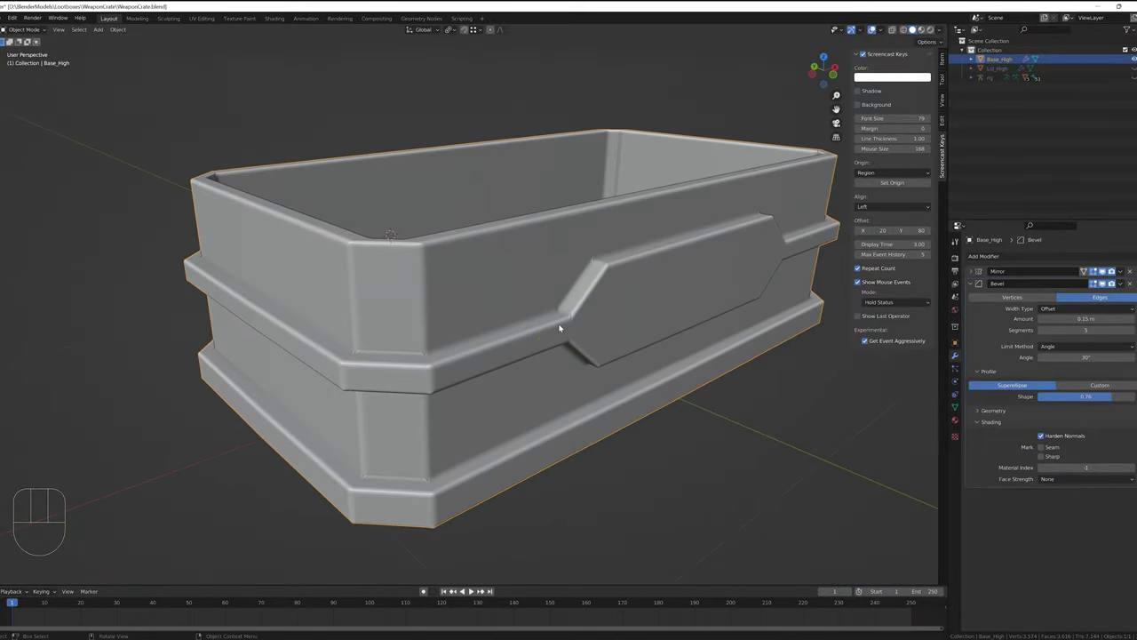
pyautogui.click(993, 410)
pyautogui.click(997, 412)
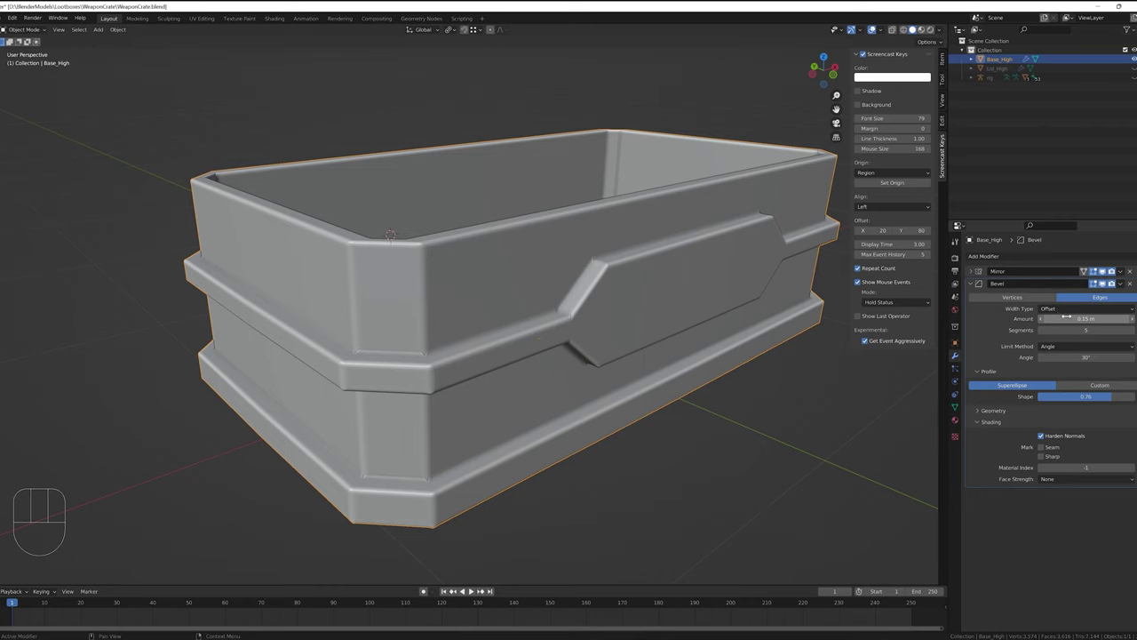
pyautogui.moveTo(1058, 309)
pyautogui.mouseDown()
pyautogui.moveTo(1057, 336)
pyautogui.moveTo(1058, 319)
pyautogui.mouseUp()
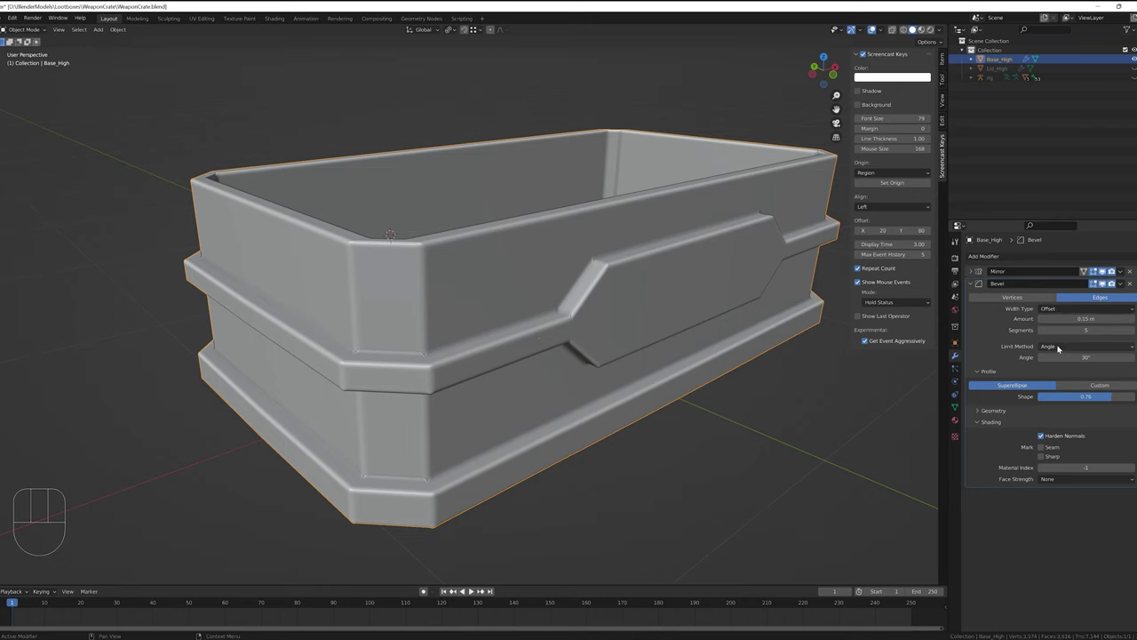
pyautogui.click(1058, 348)
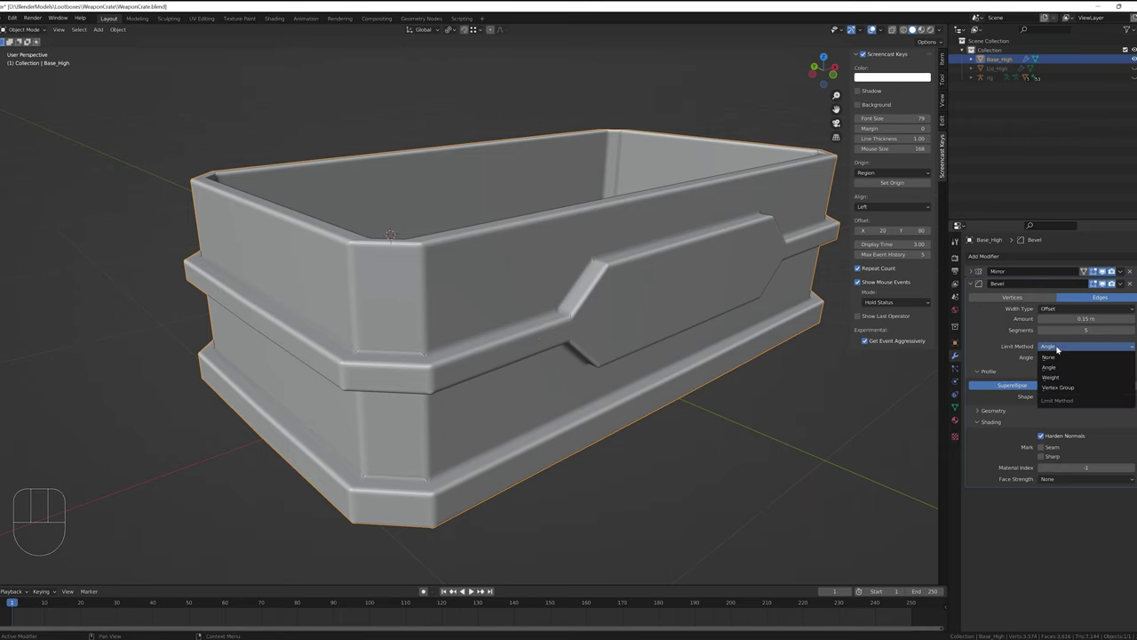
# - Limit the bevel by Weight and select the base's bottom, band and corner edge loops
pyautogui.moveTo(1058, 350); pyautogui.dragTo(1051, 377)
pyautogui.moveTo(617, 348); pyautogui.dragTo(480, 323, button='middle')
pyautogui.press('Tab')
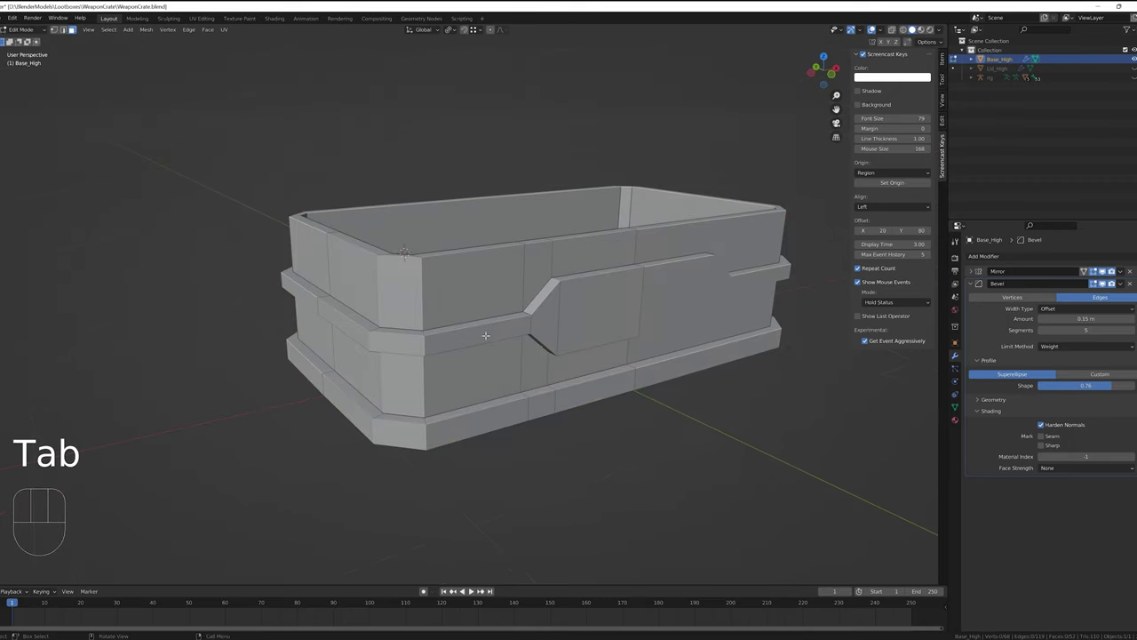
pyautogui.click(63, 32)
pyautogui.keyDown('alt'); pyautogui.click(372, 415); pyautogui.keyUp('alt')
pyautogui.moveTo(372, 415); pyautogui.dragTo(395, 405, button='middle')
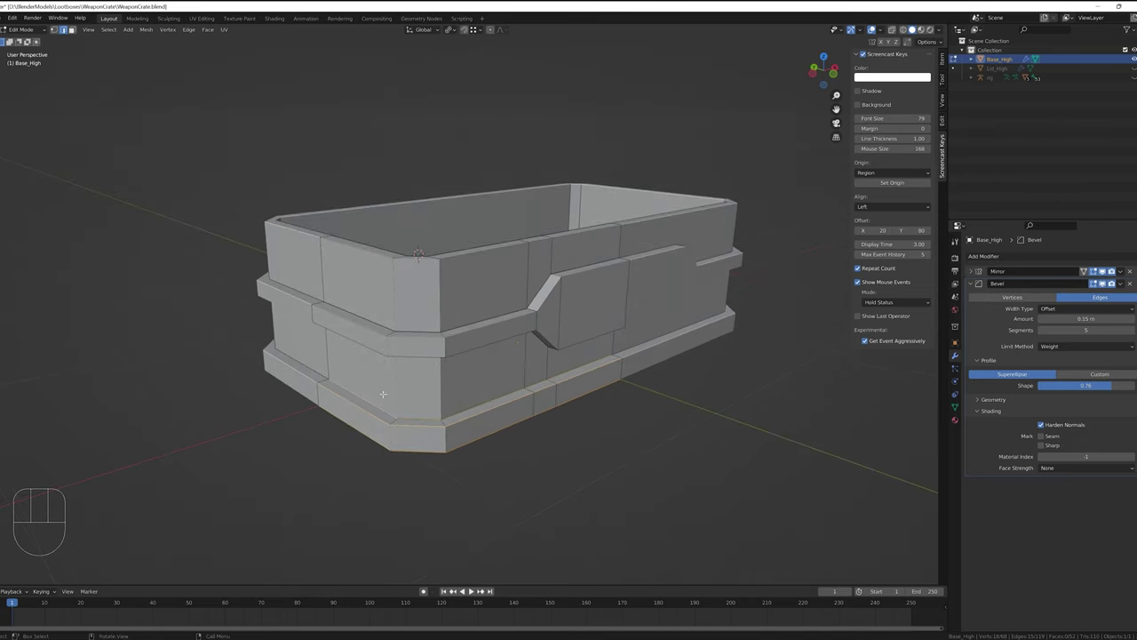
pyautogui.keyDown('alt'); pyautogui.keyDown('shift'); pyautogui.click(380, 327); pyautogui.keyUp('shift'); pyautogui.keyUp('alt')
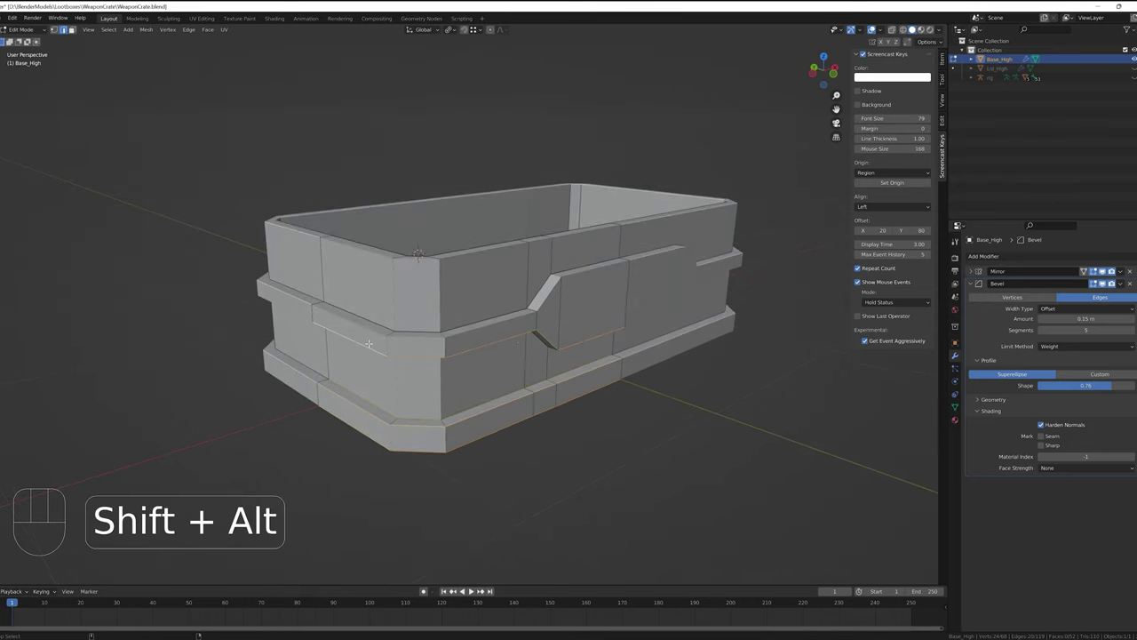
pyautogui.moveTo(380, 327); pyautogui.dragTo(430, 385, button='middle')
pyautogui.keyDown('alt'); pyautogui.keyDown('shift'); pyautogui.click(378, 273); pyautogui.keyUp('shift'); pyautogui.keyUp('alt')
pyautogui.keyDown('alt'); pyautogui.keyDown('shift'); pyautogui.click(394, 301); pyautogui.keyUp('shift'); pyautogui.keyUp('alt')
# - Apply bevel weight to the selected loops and to one more edge loop
pyautogui.hotkey('ctrl', 'e')
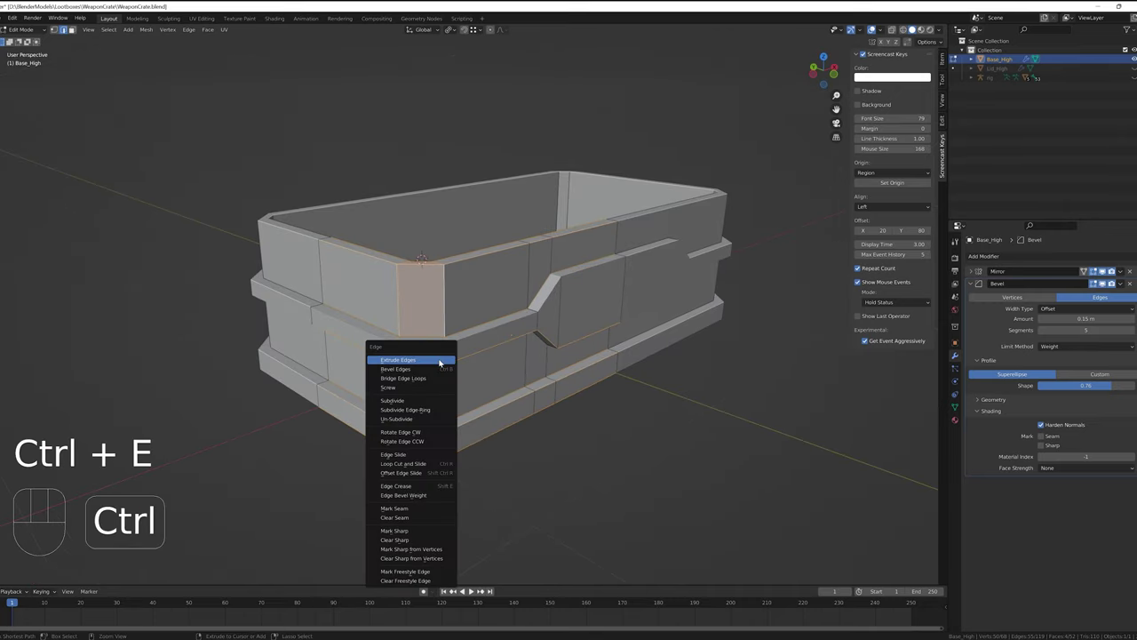
pyautogui.click(419, 498)
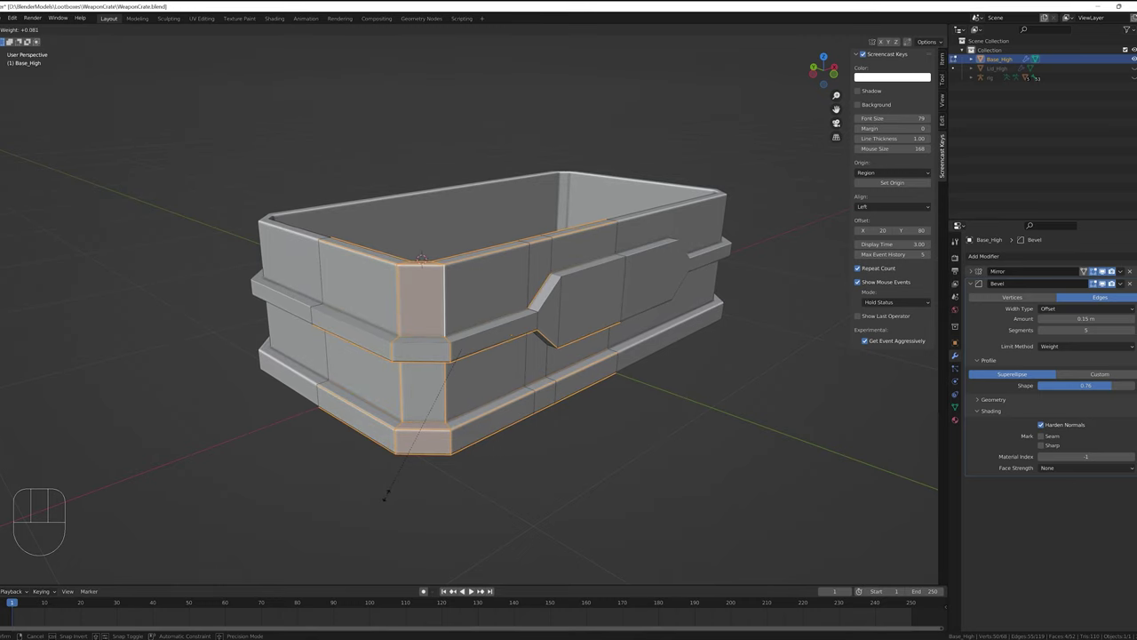
pyautogui.click(387, 498)
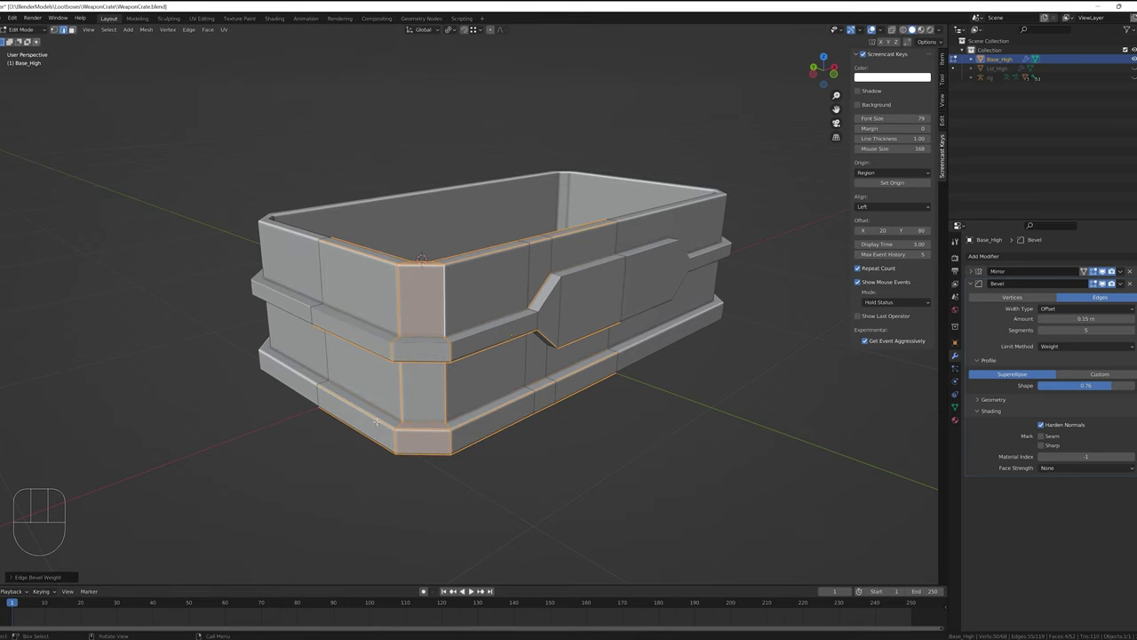
pyautogui.keyDown('alt'); pyautogui.click(384, 349); pyautogui.keyUp('alt')
pyautogui.hotkey('ctrl', 'e')
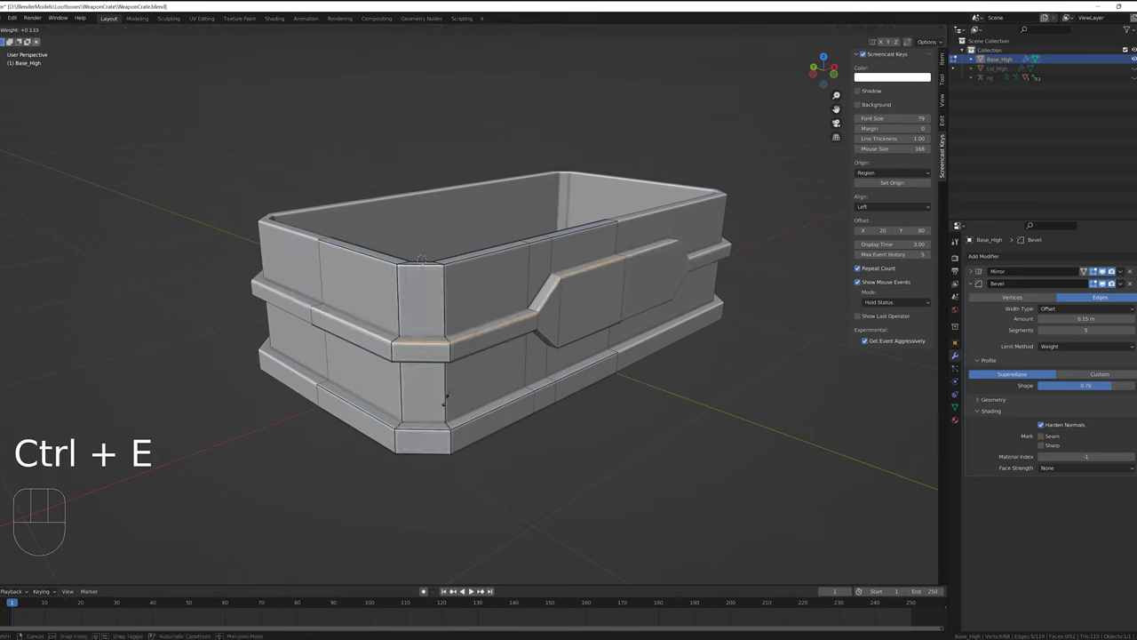
pyautogui.click(443, 397)
pyautogui.moveTo(442, 397); pyautogui.dragTo(482, 302, button='middle')
# - Toggle Edit Mode and center the view on the crate's interior corner to check it
pyautogui.press('Tab')
pyautogui.press('Tab')
pyautogui.scroll(3, 433, 411)
pyautogui.hotkey('ctrl', 'e')
pyautogui.press('Escape')
pyautogui.scroll(3, 482, 302)
pyautogui.scroll(-5, 482, 302)
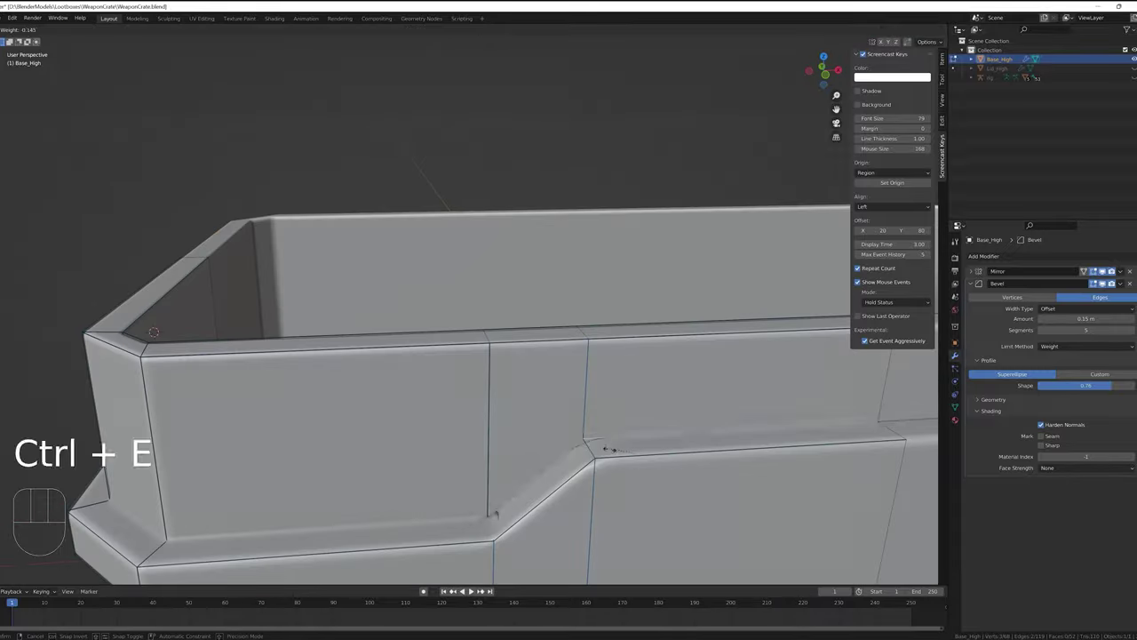
pyautogui.press('Tab')
pyautogui.press('Tab')
pyautogui.keyDown('alt'); pyautogui.middleClick(452, 452); pyautogui.keyUp('alt')
pyautogui.scroll(6, 452, 452)
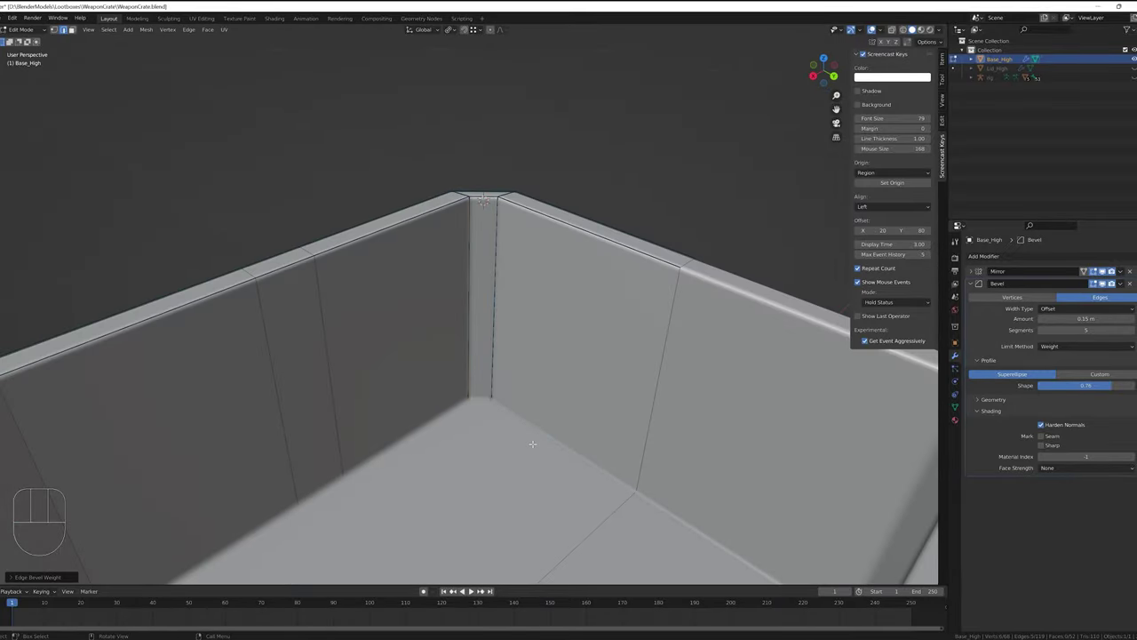
pyautogui.scroll(2, 498, 400)
pyautogui.scroll(-8, 477, 356)
# - Extrude Lid_High's top face along its local Z into a raised panel
pyautogui.press('Tab')
pyautogui.press('Tab')
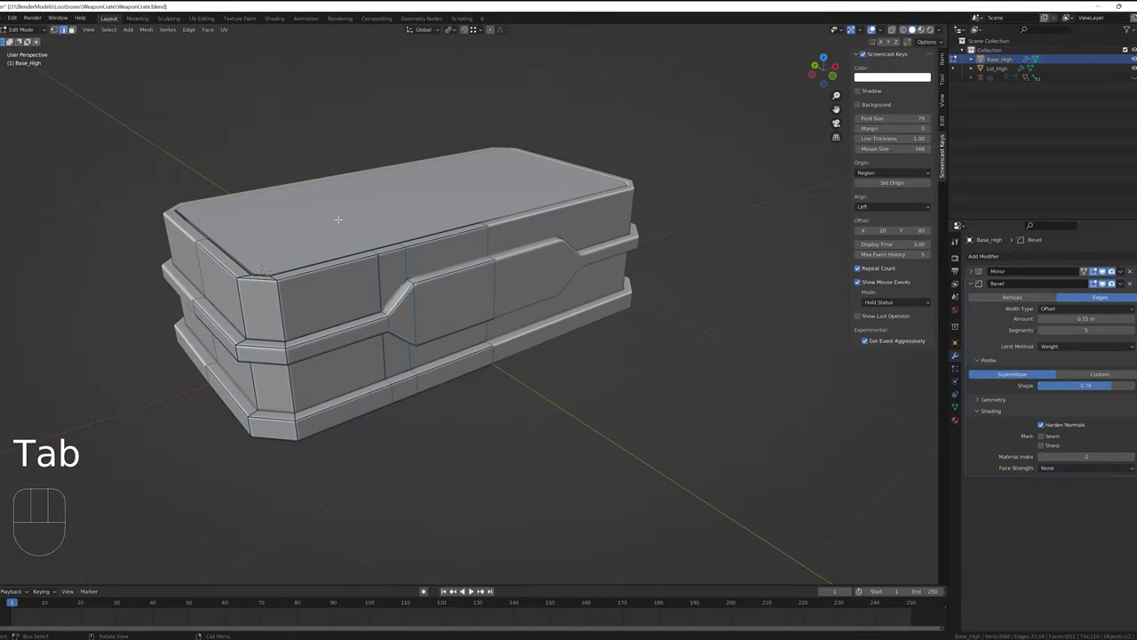
pyautogui.press('Tab')
pyautogui.click(335, 222)
pyautogui.moveTo(335, 223); pyautogui.dragTo(382, 223, button='middle')
pyautogui.press('Tab')
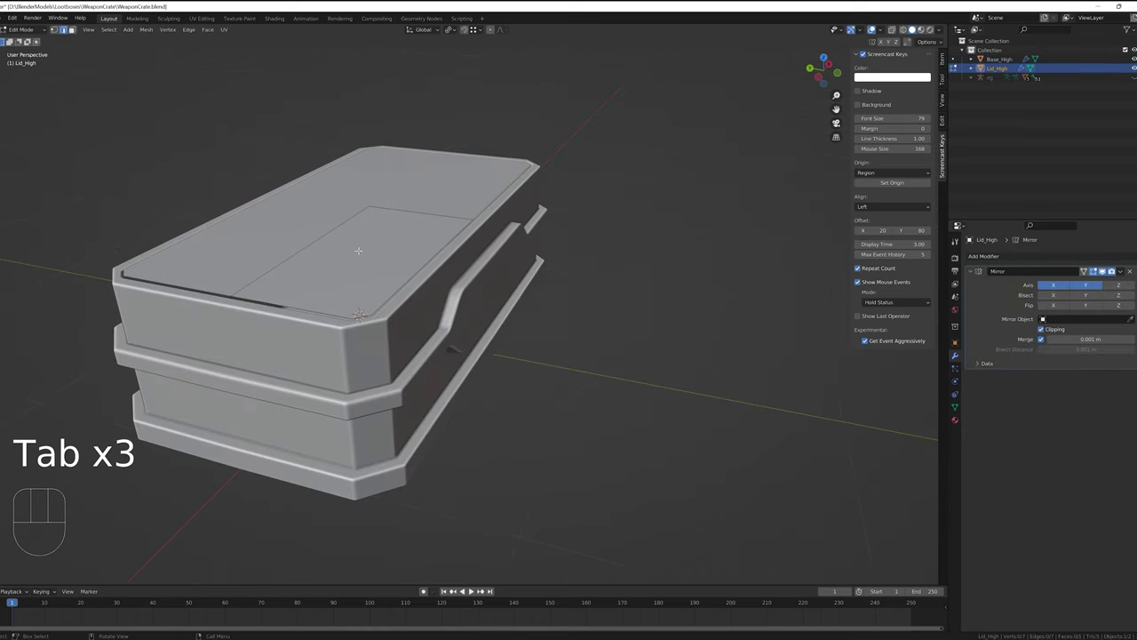
pyautogui.press('3')
pyautogui.moveTo(357, 255); pyautogui.dragTo(410, 266, button='middle')
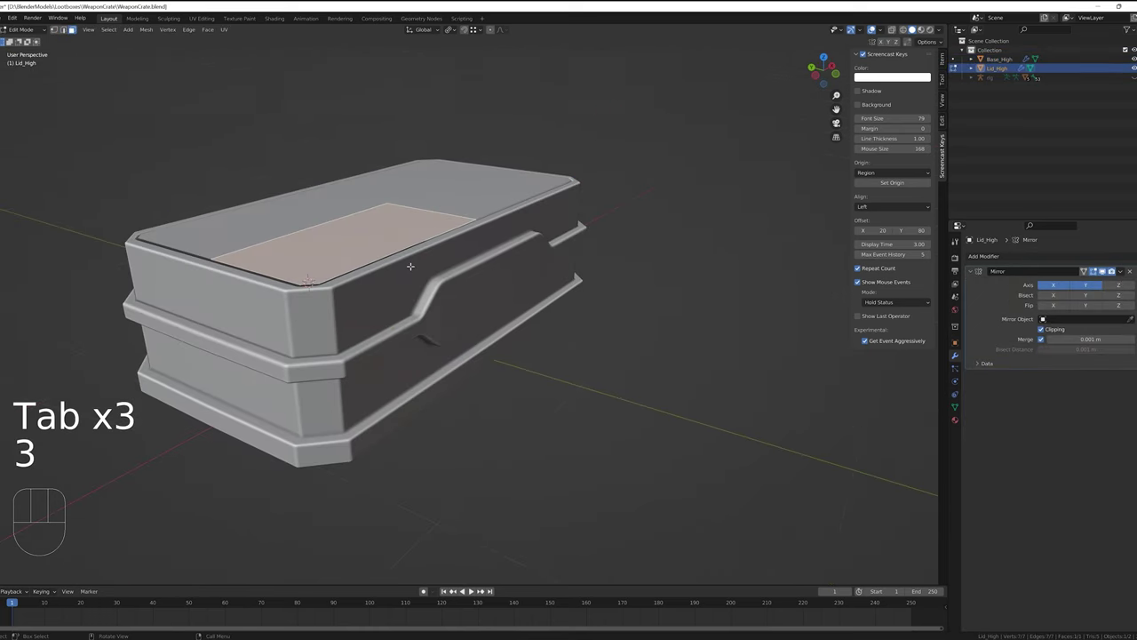
pyautogui.press('e')
pyautogui.press('z')
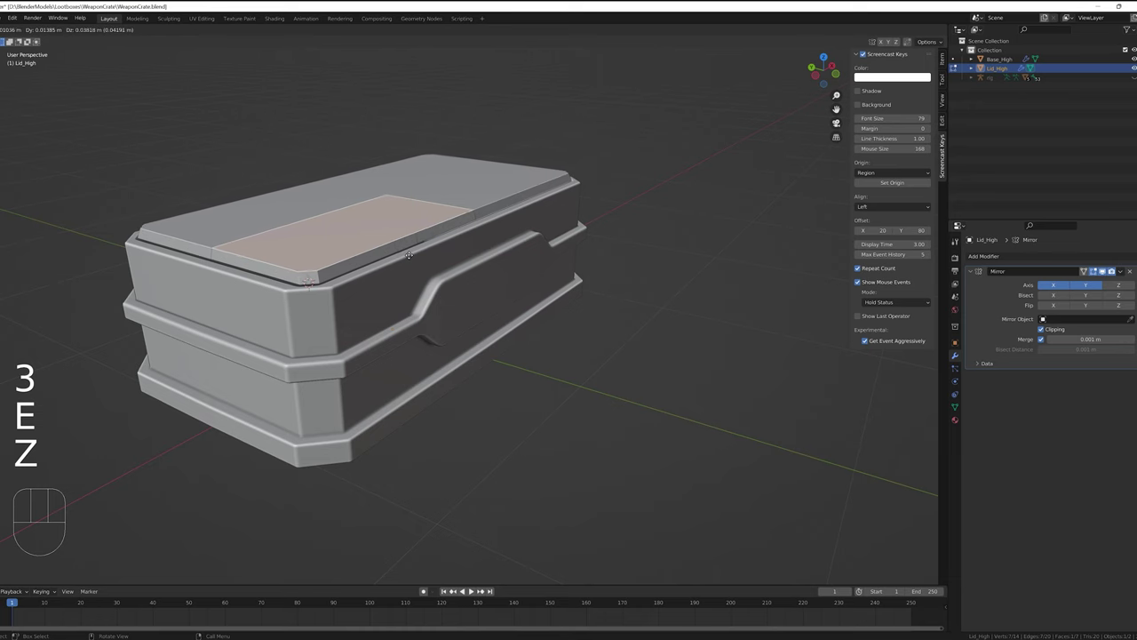
pyautogui.press('z')
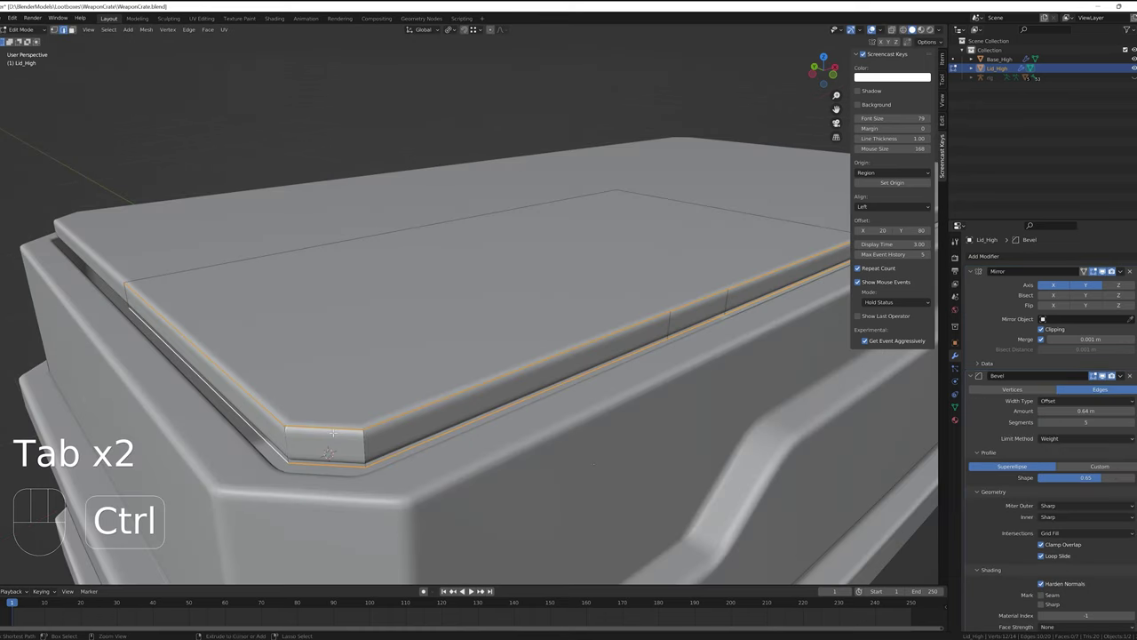
# - Apply bevel weight to the lid's rim edges and check it from the front view
pyautogui.hotkey('ctrl', 'e')
pyautogui.click(319, 438)
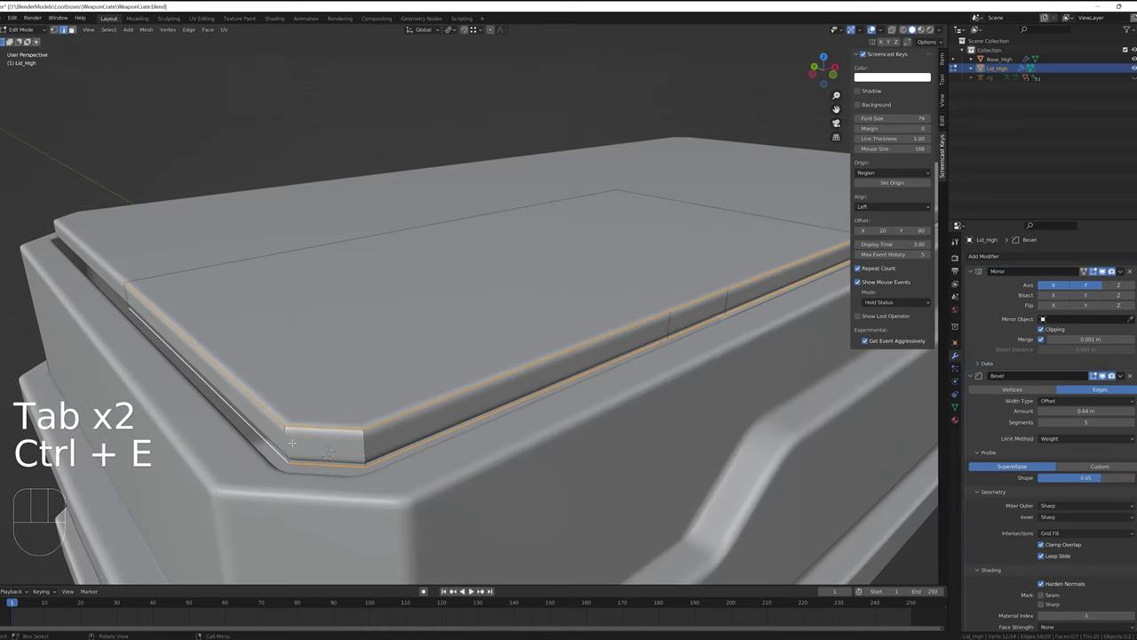
pyautogui.click(374, 443)
pyautogui.hotkey('ctrl', 'e')
pyautogui.click(359, 447)
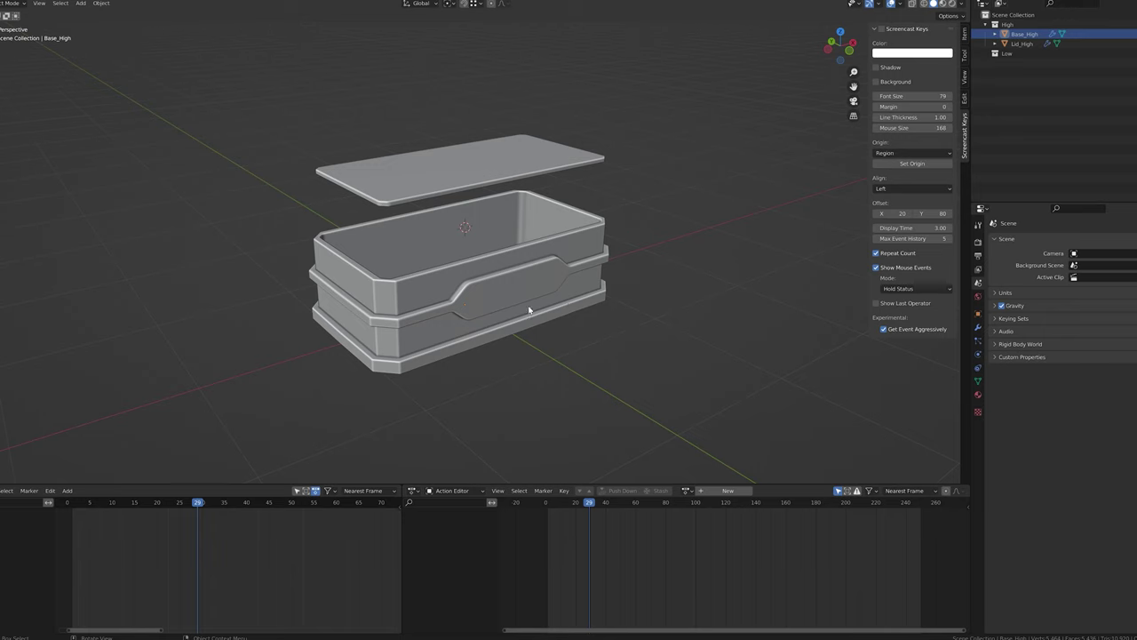
pyautogui.moveTo(527, 310); pyautogui.dragTo(770, 295, button='middle')
pyautogui.press('KP_1')
# - Duplicate both crate parts and move the copies into the Low collection
pyautogui.moveTo(539, 245); pyautogui.dragTo(595, 253, button='middle')
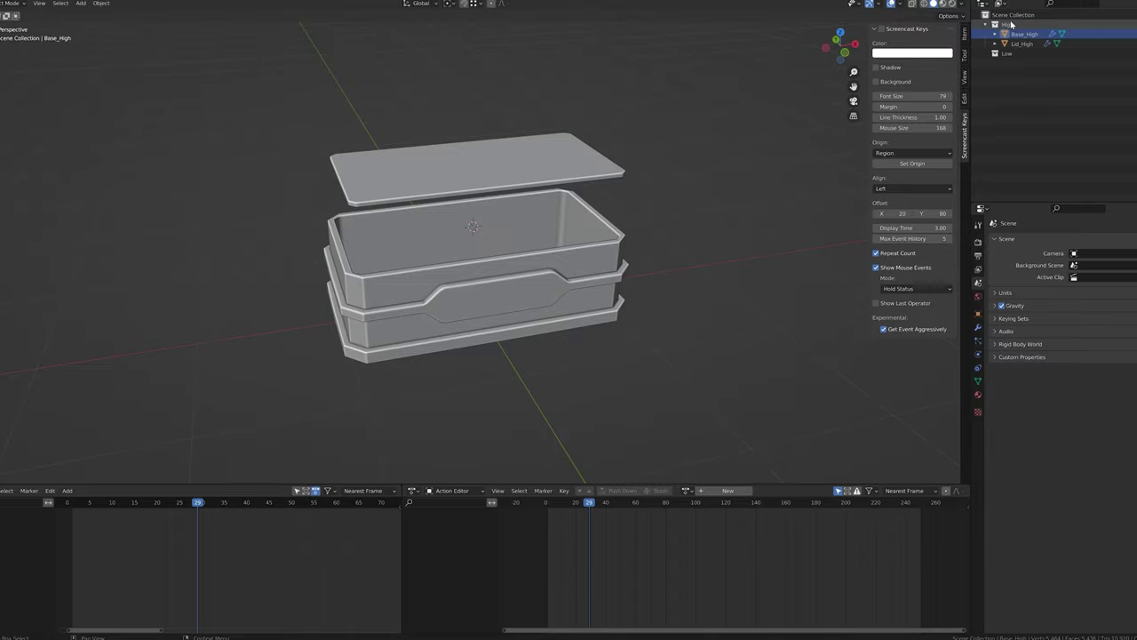
pyautogui.keyDown('shift'); pyautogui.click(511, 172); pyautogui.keyUp('shift')
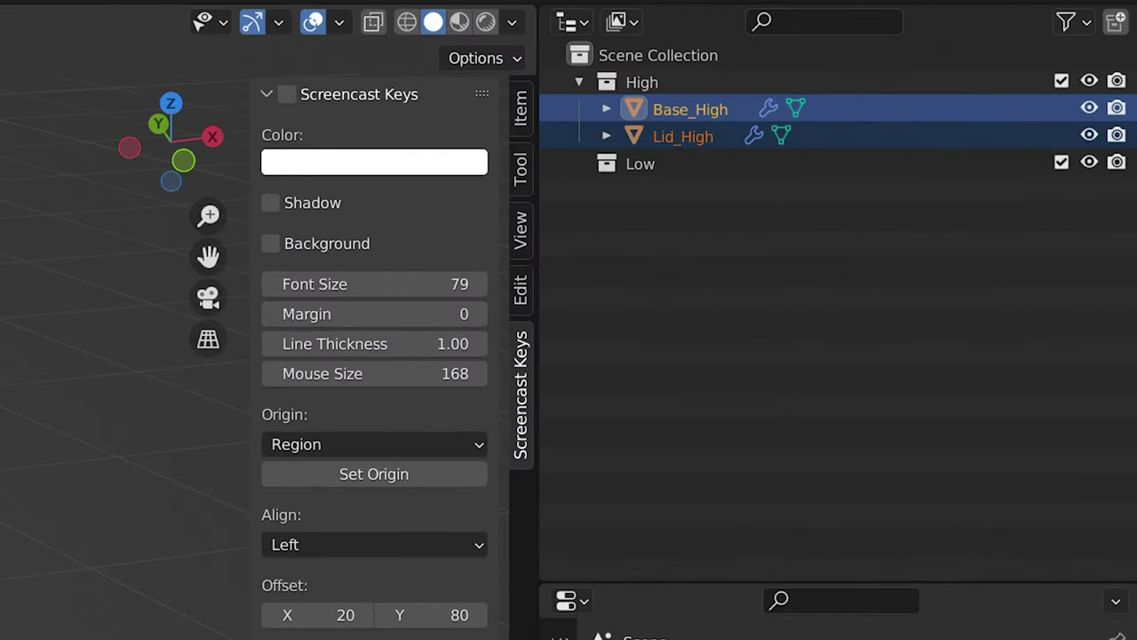
pyautogui.hotkey('shift', 'd')
pyautogui.press('Escape')
pyautogui.moveTo(695, 142); pyautogui.dragTo(640, 218)
# - Rename the copies Base_Low and Lid_Low
pyautogui.doubleClick(722, 189)
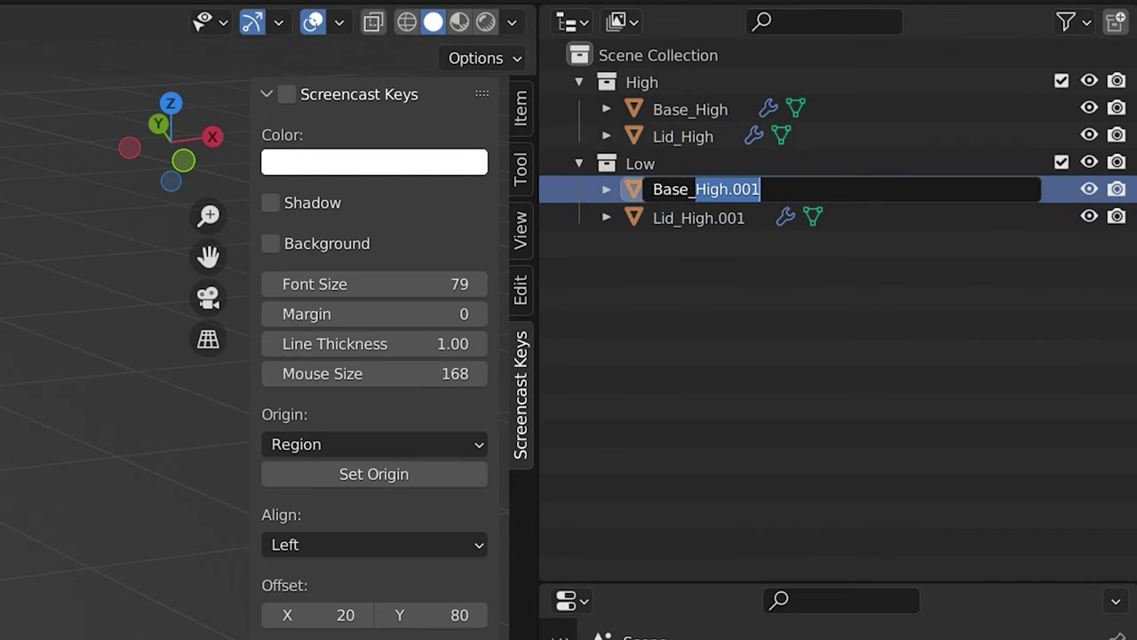
pyautogui.write('Base_Low')
pyautogui.press('Return')
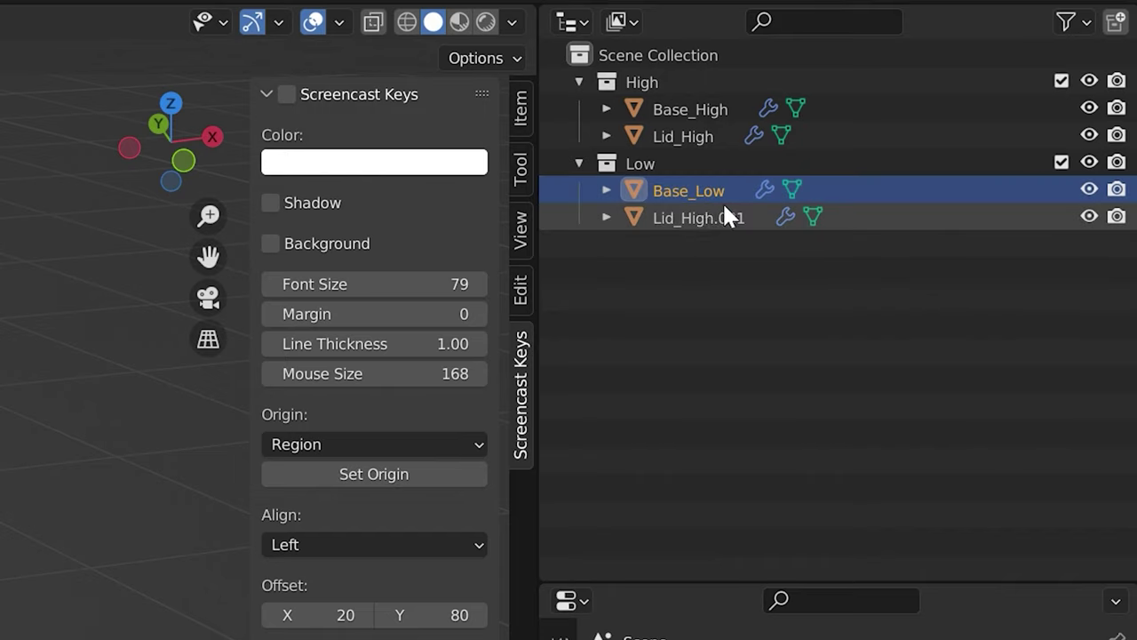
pyautogui.doubleClick(721, 216)
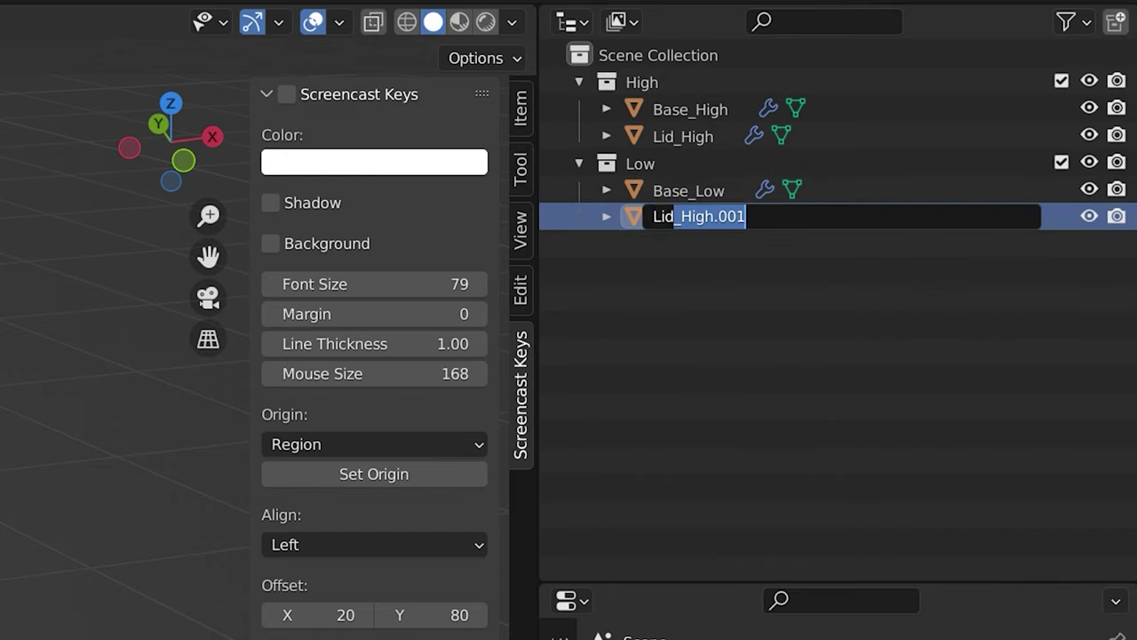
pyautogui.write('Lid_Low')
pyautogui.press('Return')
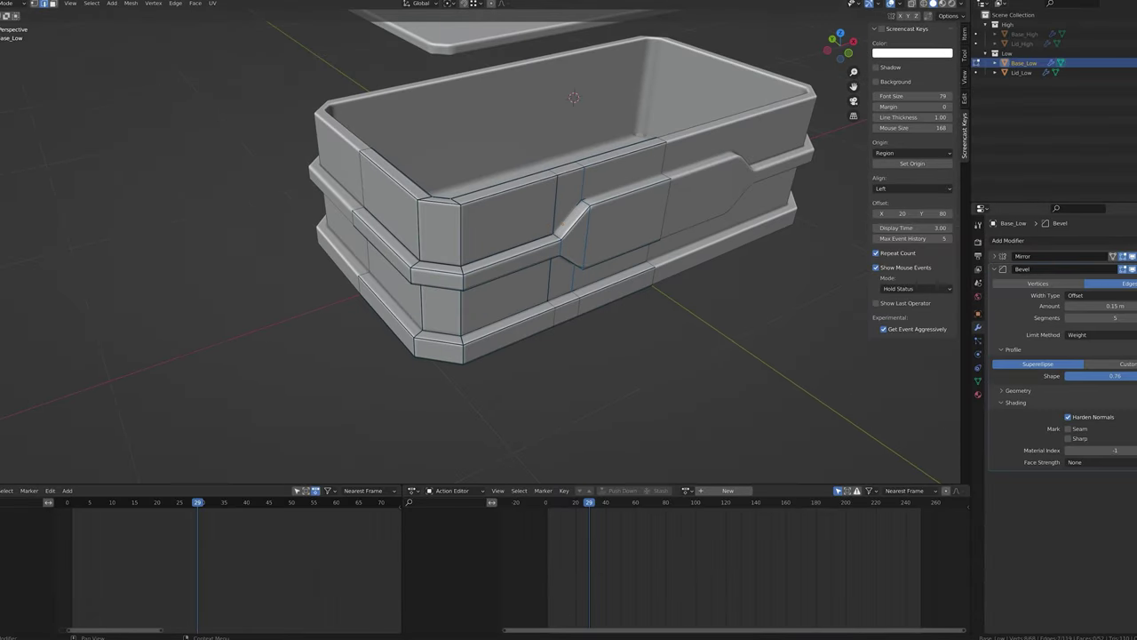
# - Delete Base_Low's Bevel modifier with Ctrl+X and hide Lid_Low
pyautogui.hotkey('ctrl', 'x')
pyautogui.moveTo(634, 170); pyautogui.dragTo(591, 188, button='middle')
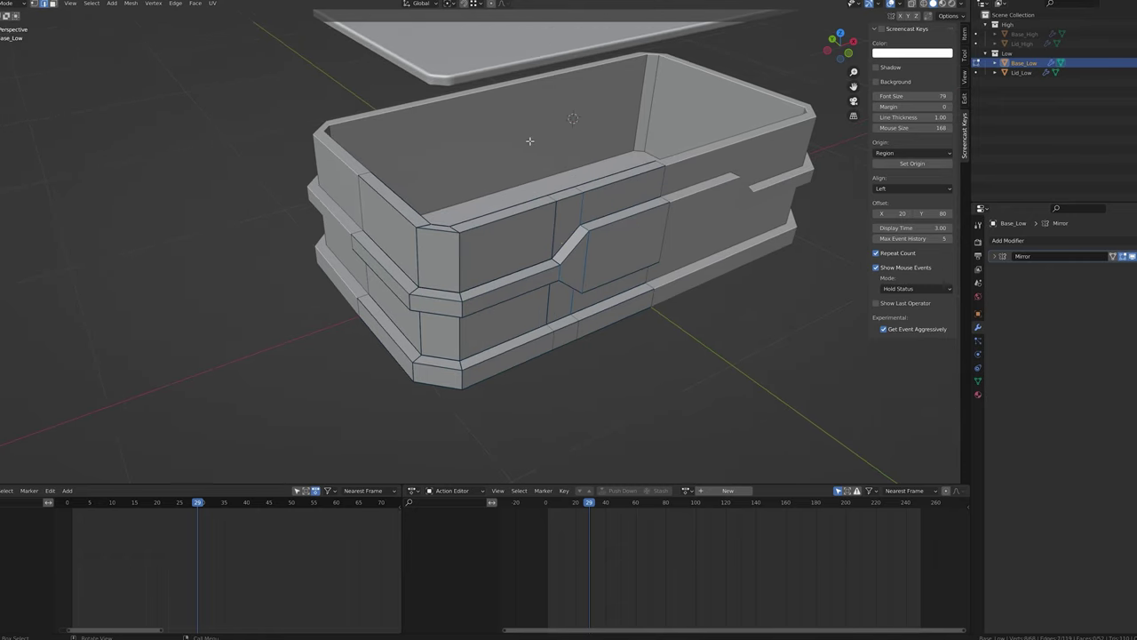
pyautogui.scroll(-2, 522, 138)
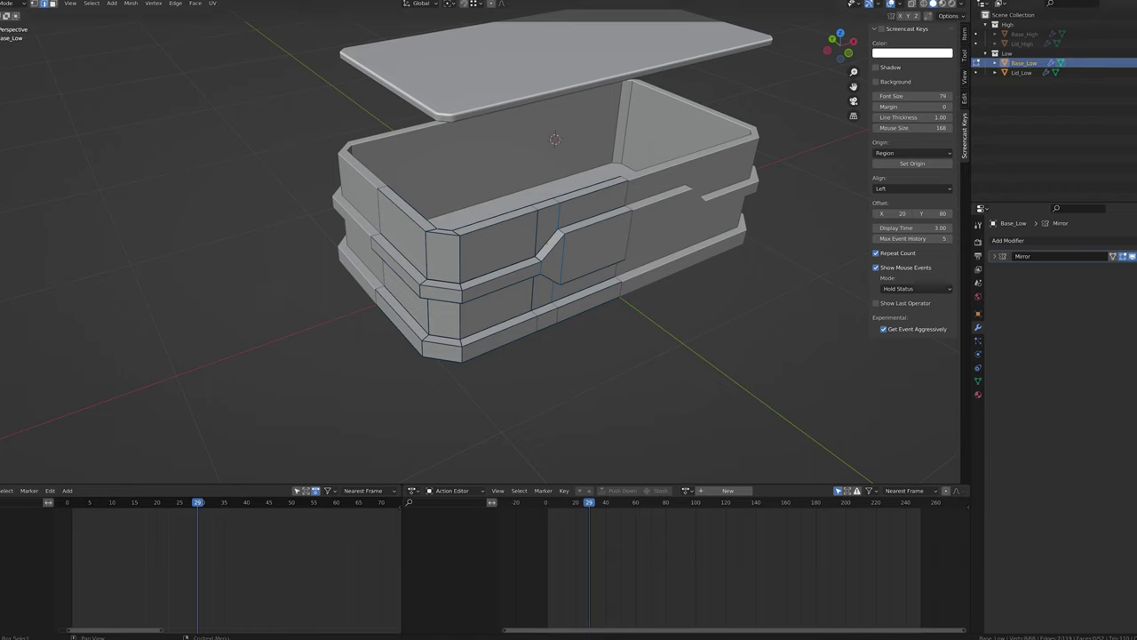
pyautogui.press('h')
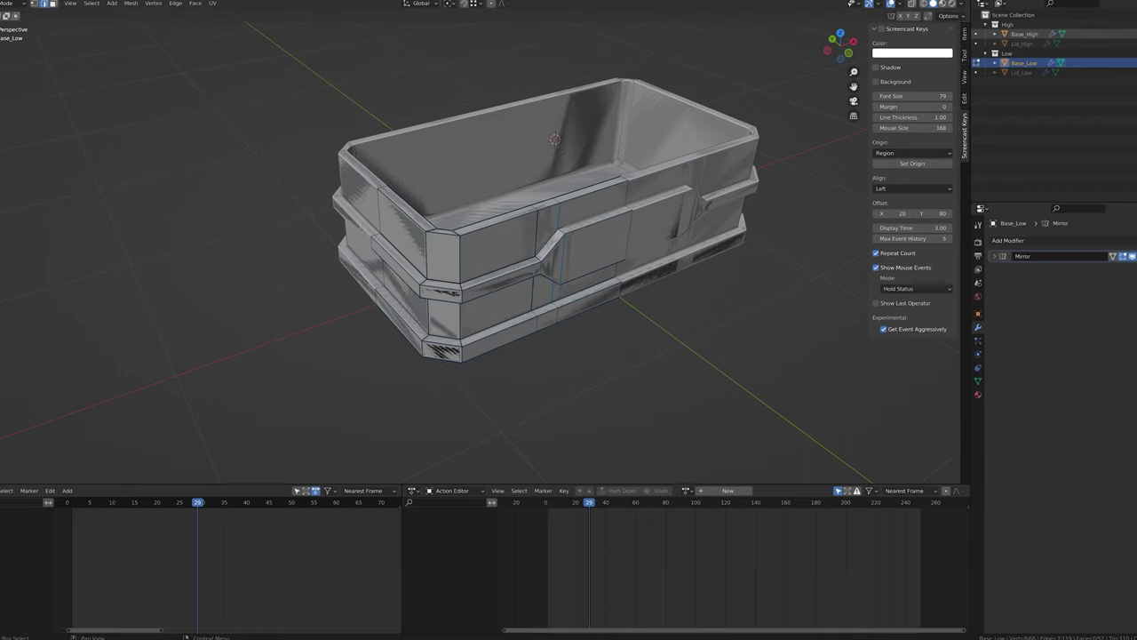
pyautogui.scroll(2, 352, 221)
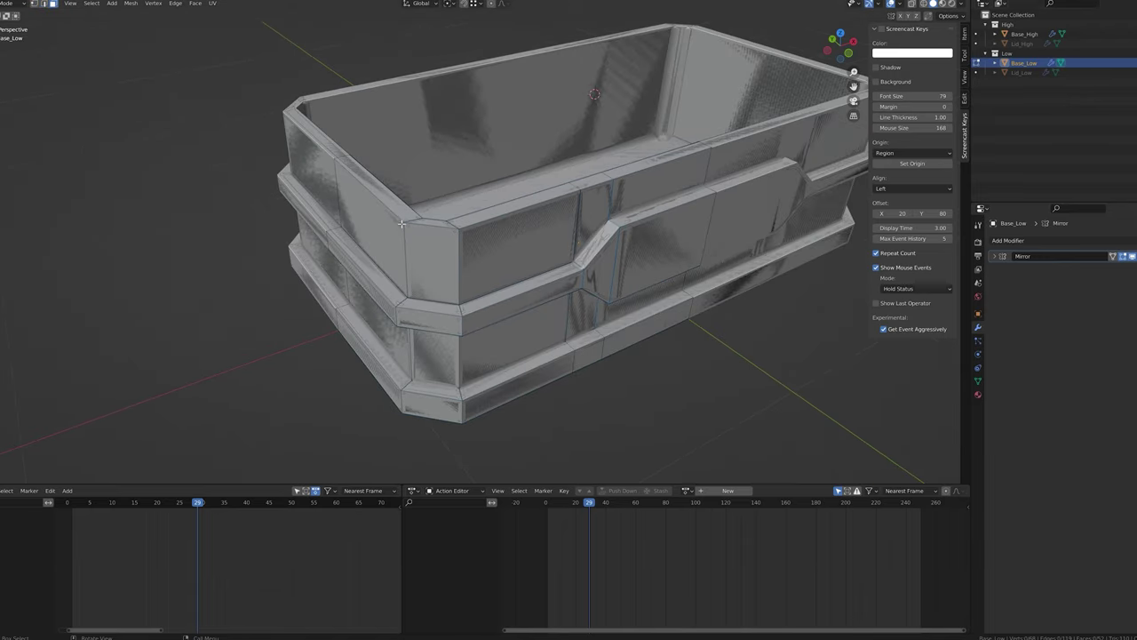
pyautogui.moveTo(397, 218); pyautogui.dragTo(471, 266, button='middle')
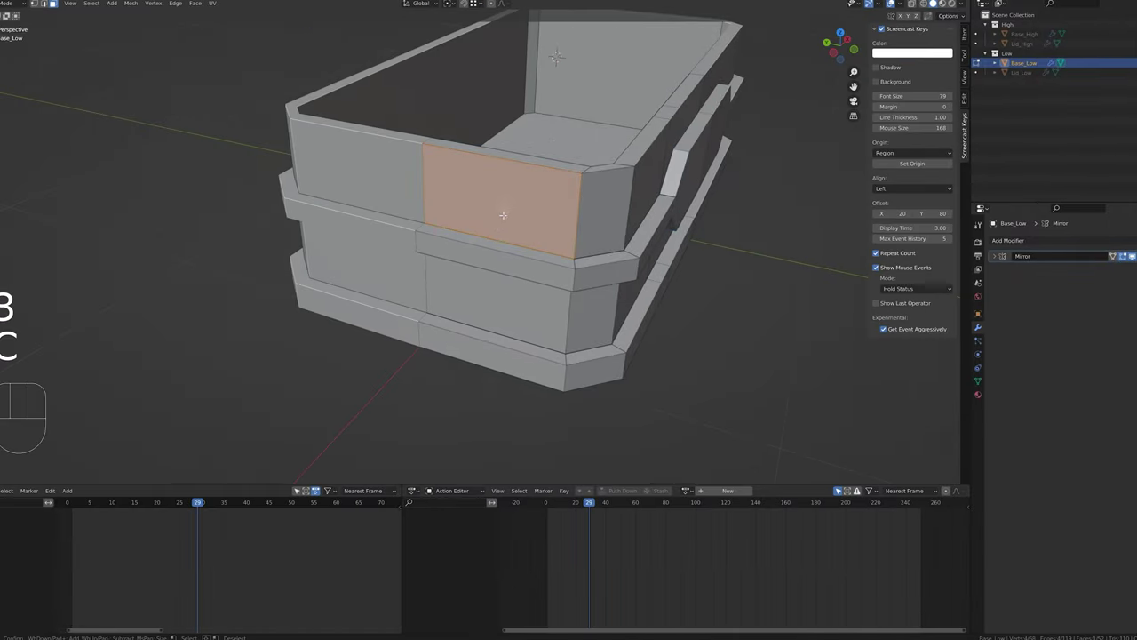
# - Select the band, lower and bottom-strip faces and move them 0.005 along X
pyautogui.keyDown('shift'); pyautogui.click(489, 247); pyautogui.keyUp('shift')
pyautogui.keyDown('shift'); pyautogui.click(487, 268); pyautogui.keyUp('shift')
pyautogui.click(486, 338)
pyautogui.press('Escape')
pyautogui.moveTo(486, 337); pyautogui.dragTo(971, 40, button='middle')
pyautogui.press('c')
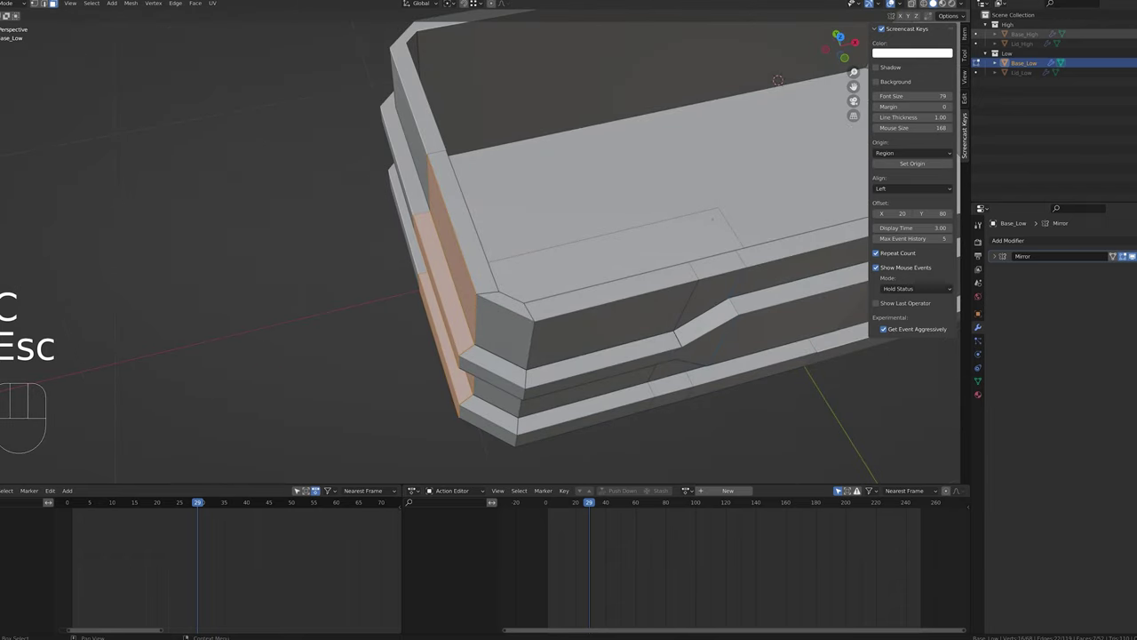
pyautogui.write('gx0.005')
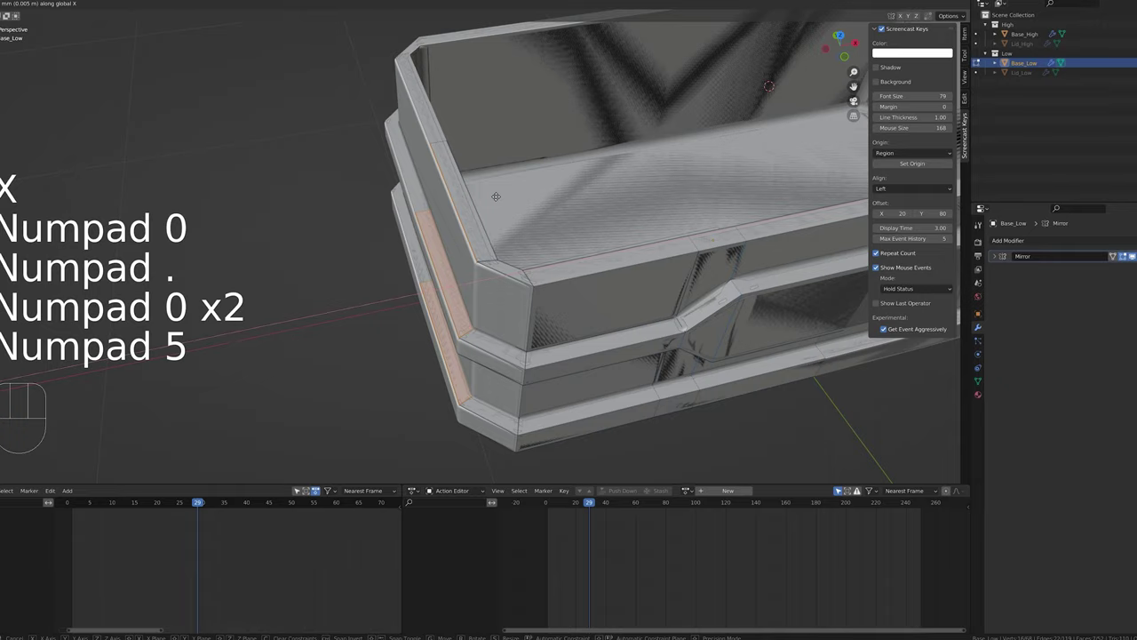
pyautogui.press('KP_Enter')
# - Move the inner left wall face -0.005 along X
pyautogui.moveTo(488, 203); pyautogui.dragTo(399, 195, button='middle')
pyautogui.click(399, 248)
pyautogui.moveTo(398, 249); pyautogui.dragTo(469, 256, button='middle')
pyautogui.press('g')
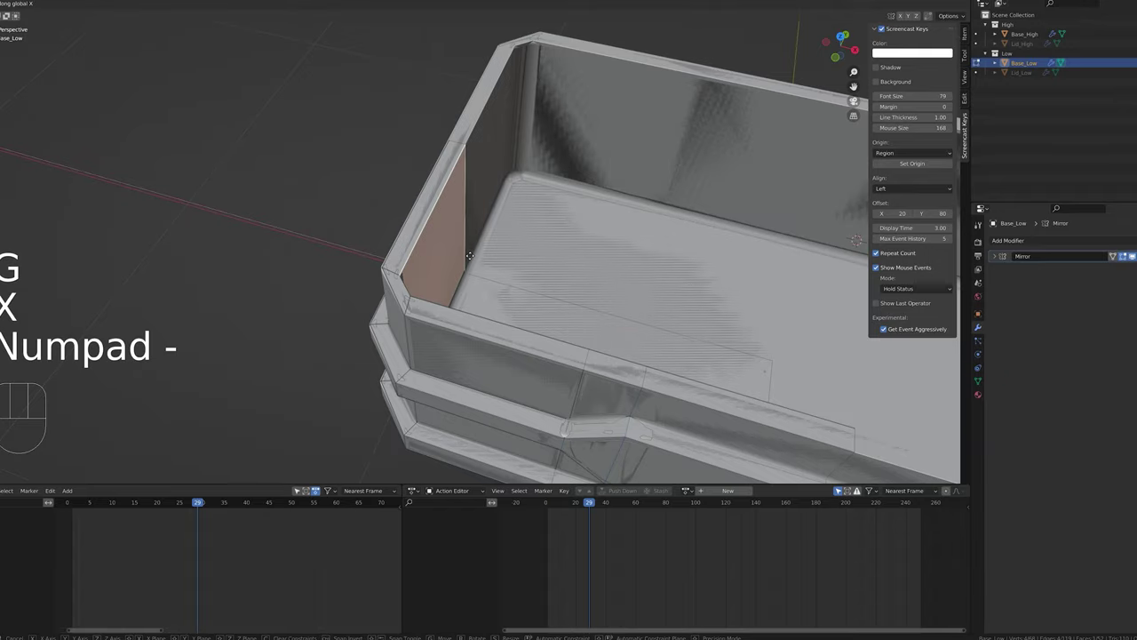
pyautogui.press('KP_0')
pyautogui.press('KP_Decimal')
pyautogui.press('KP_0')
pyautogui.press('KP_0')
pyautogui.press('KP_5')
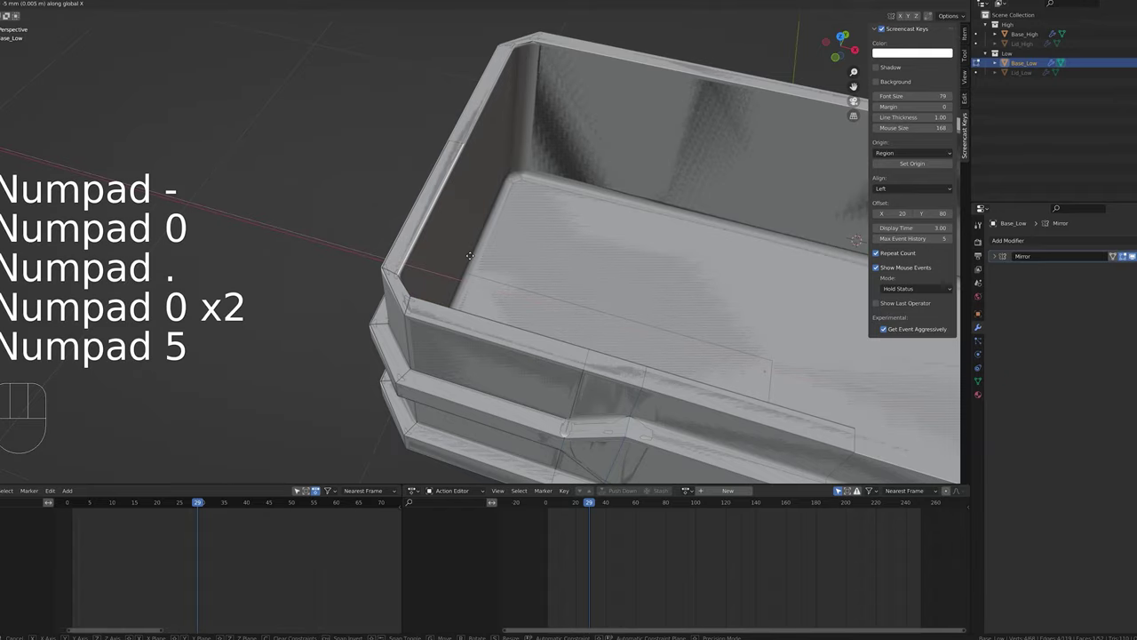
pyautogui.press('KP_Enter')
# - Move the selected faces -0.005 along Z
pyautogui.moveTo(469, 256); pyautogui.dragTo(509, 199, button='middle')
pyautogui.press('g')
pyautogui.press('z')
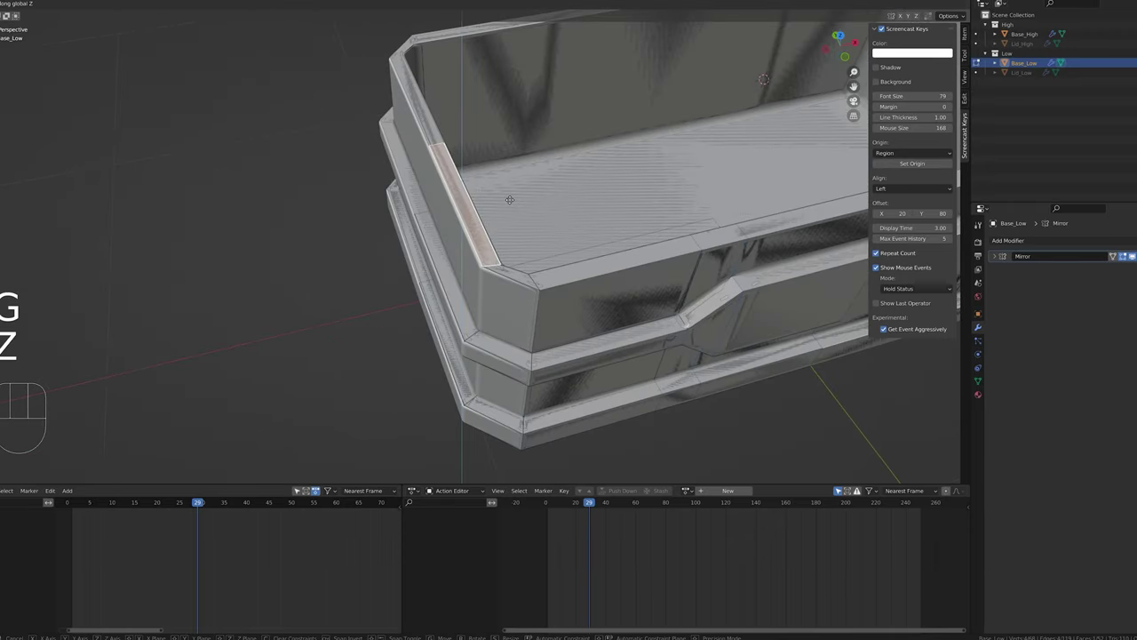
pyautogui.press('KP_Subtract')
pyautogui.press('KP_0')
pyautogui.press('KP_Decimal')
pyautogui.press('KP_0')
pyautogui.press('KP_0')
pyautogui.press('KP_5')
pyautogui.press('KP_Enter')
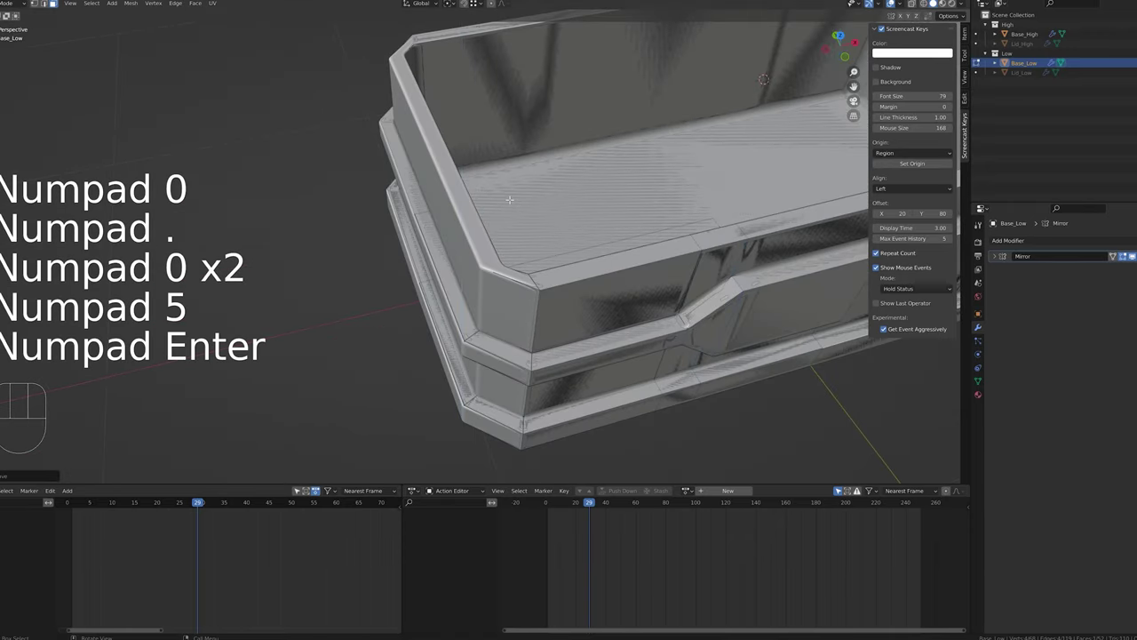
# - Select an edge on the lower rim and nudge it vertically by a small offset
pyautogui.moveTo(510, 200); pyautogui.dragTo(521, 62, button='middle')
pyautogui.click(473, 264)
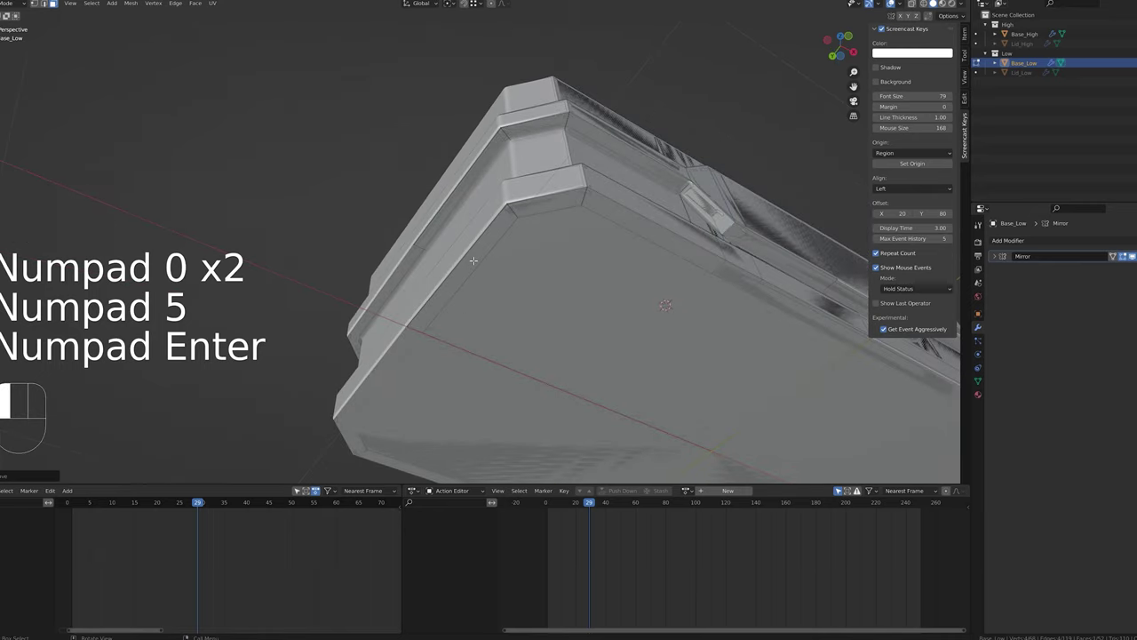
pyautogui.moveTo(474, 264); pyautogui.dragTo(505, 293, button='middle')
pyautogui.press('g')
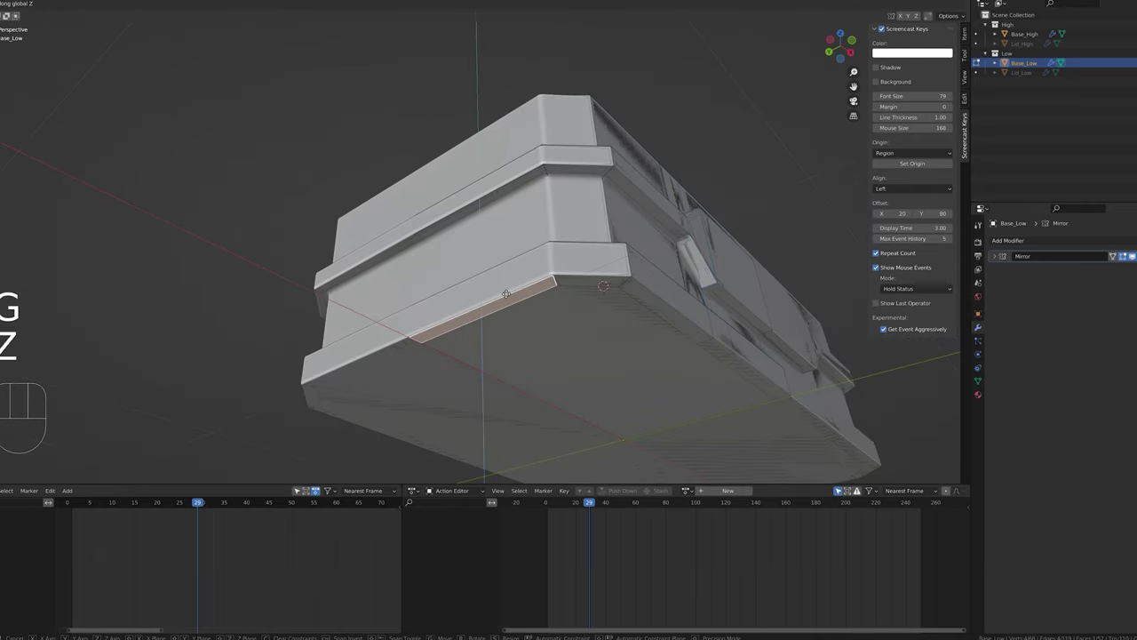
pyautogui.press('KP_0')
pyautogui.press('KP_Decimal')
pyautogui.press('KP_0')
pyautogui.press('KP_0')
pyautogui.press('KP_5')
pyautogui.press('KP_Enter')
# - Circle-select the bottom edge loop and move it along Z
pyautogui.moveTo(506, 294); pyautogui.dragTo(509, 246, button='middle')
pyautogui.press('c')
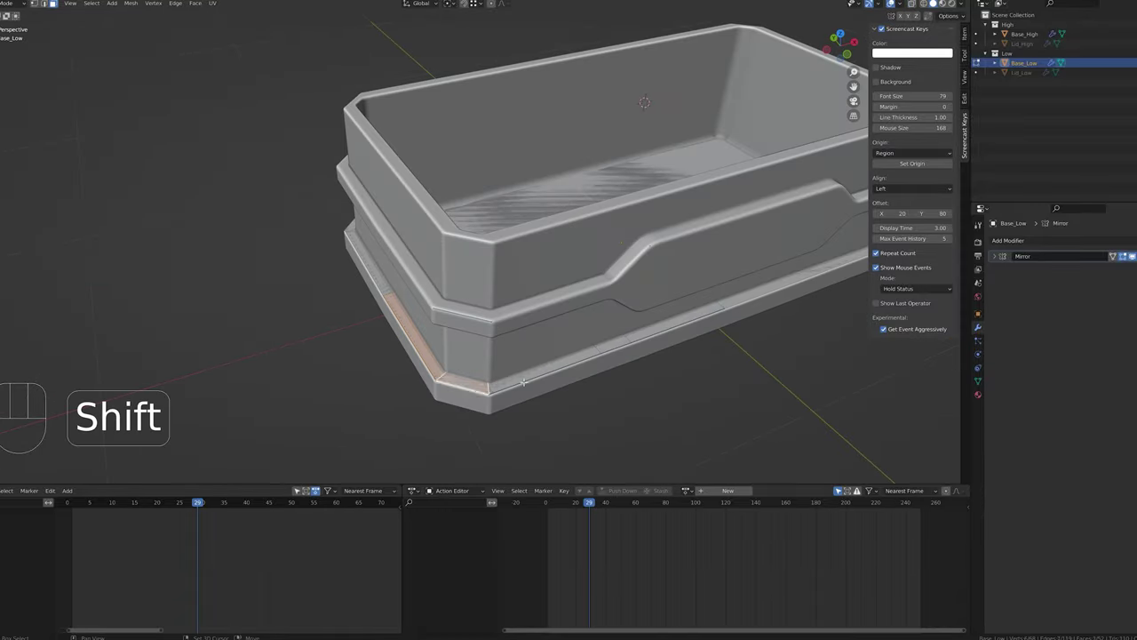
pyautogui.press('g')
pyautogui.press('z')
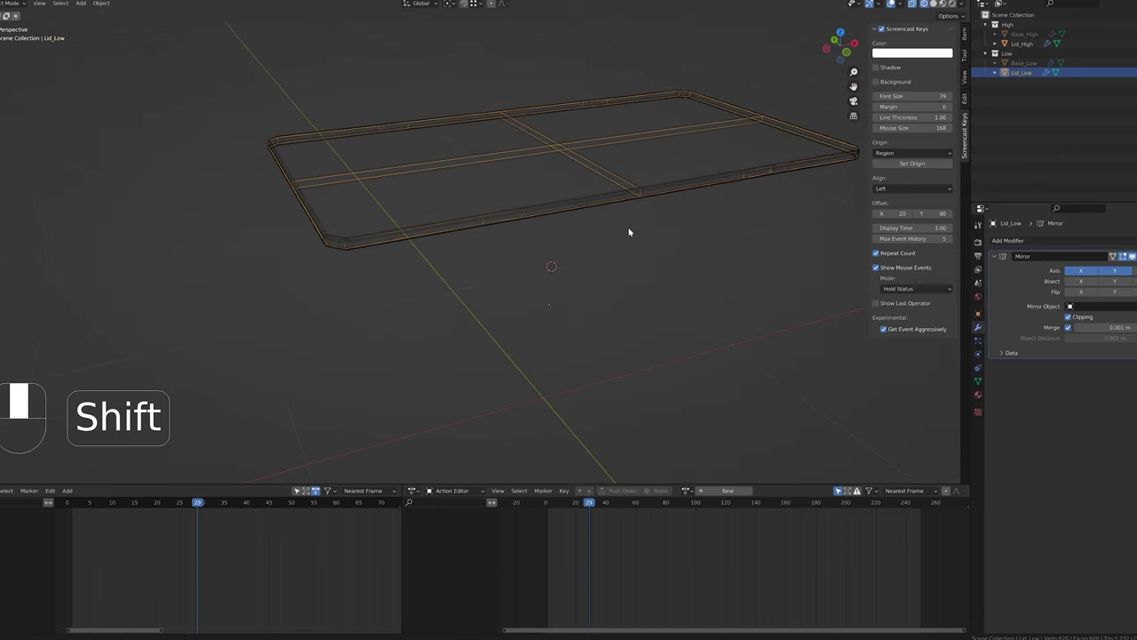
pyautogui.keyDown('shift'); pyautogui.moveTo(629, 232); pyautogui.dragTo(608, 239, button='middle'); pyautogui.keyUp('shift')
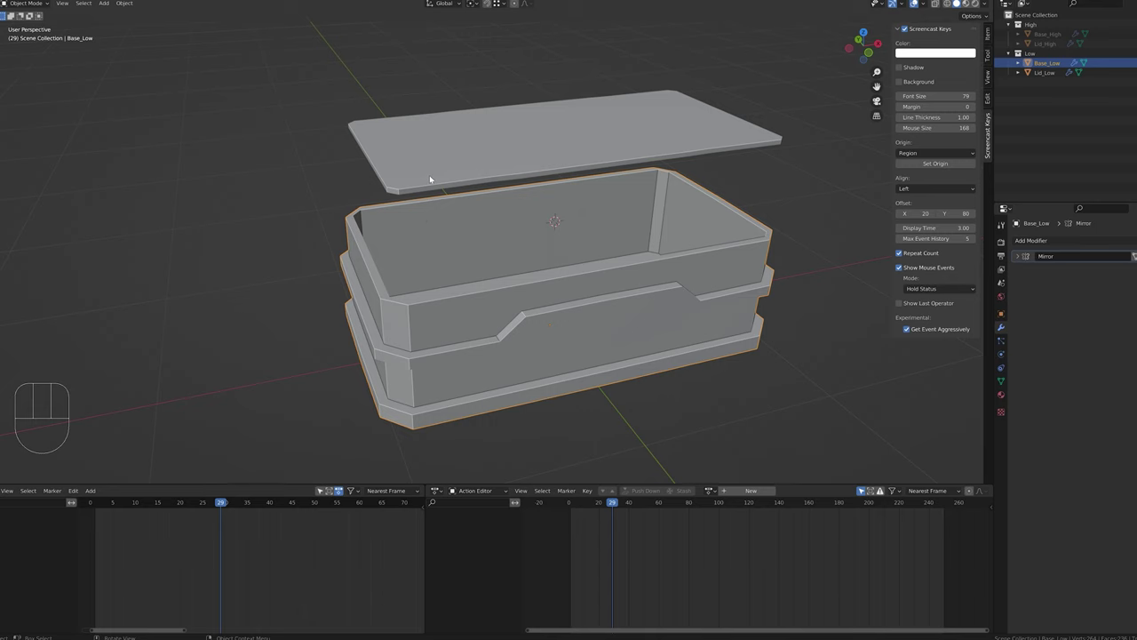
# - Add the lid, edit both crate meshes together and select all sharp edges
pyautogui.keyDown('shift'); pyautogui.click(429, 179); pyautogui.keyUp('shift')
pyautogui.scroll(-3, 418, 330)
pyautogui.press('Tab')
pyautogui.scroll(1, 386, 345)
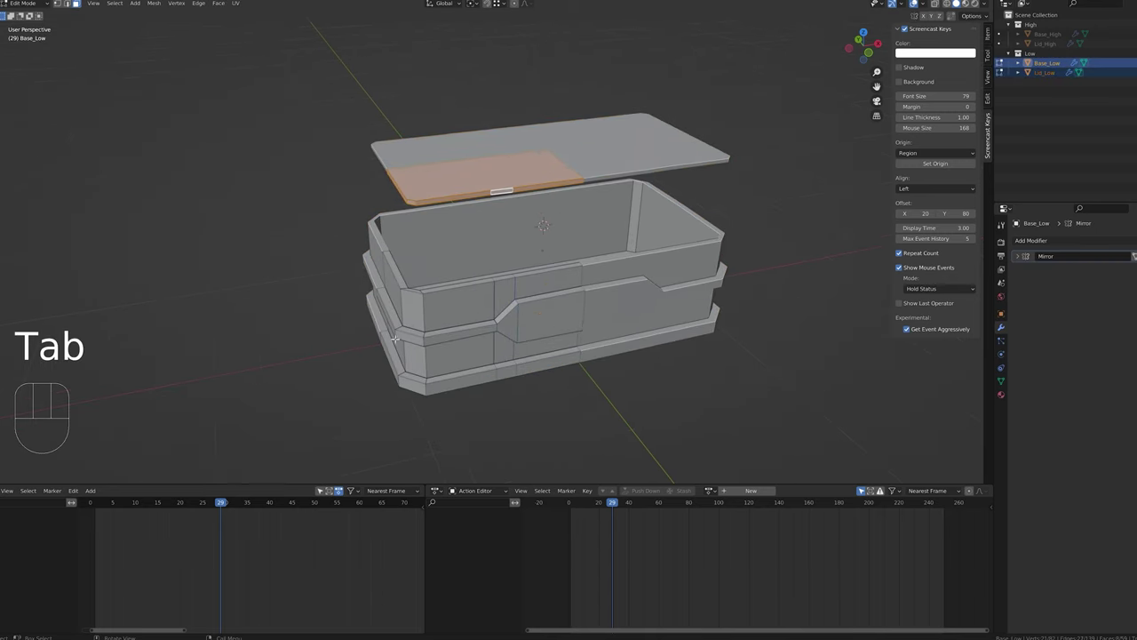
pyautogui.click(119, 5)
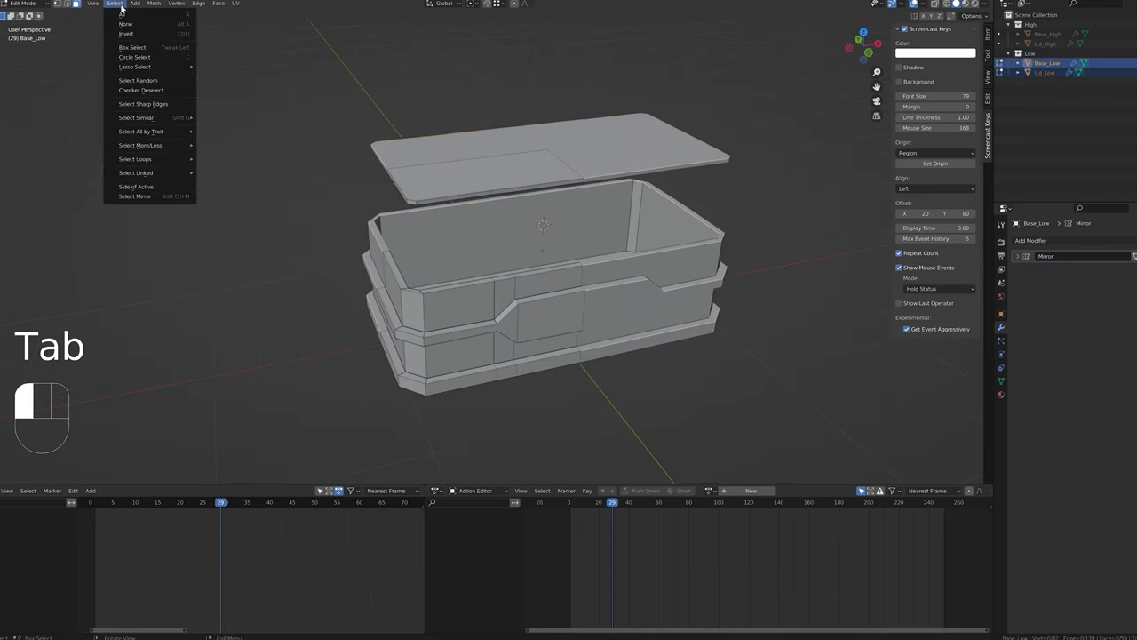
pyautogui.click(142, 104)
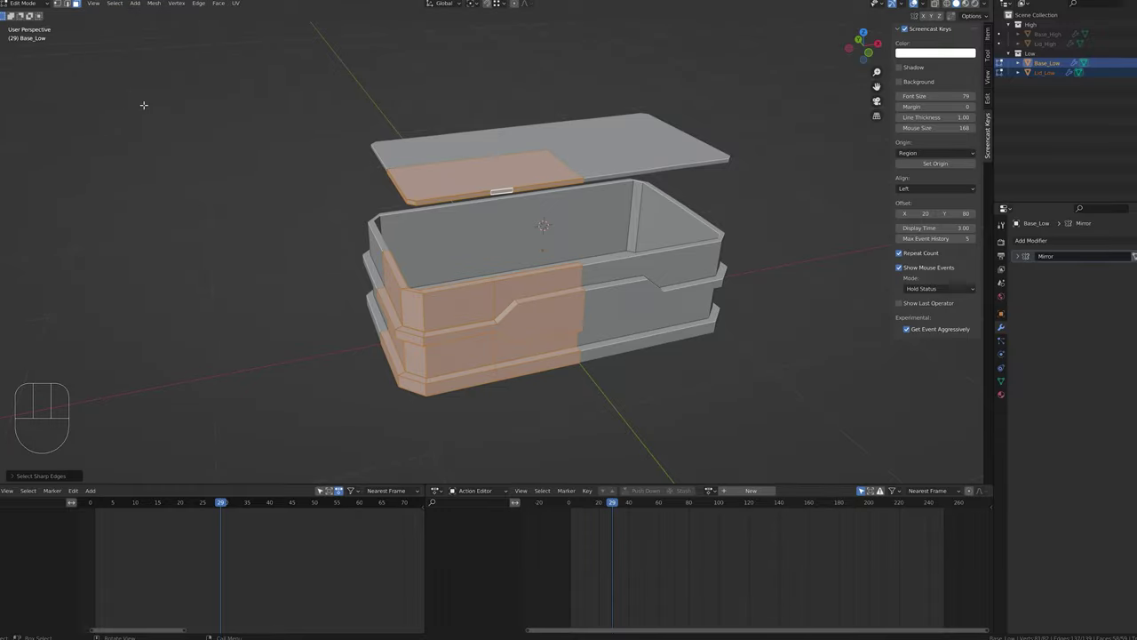
# - Mark the selected sharp edges as UV seams in edge mode
pyautogui.moveTo(326, 244); pyautogui.dragTo(457, 217, button='middle')
pyautogui.scroll(3, 457, 217)
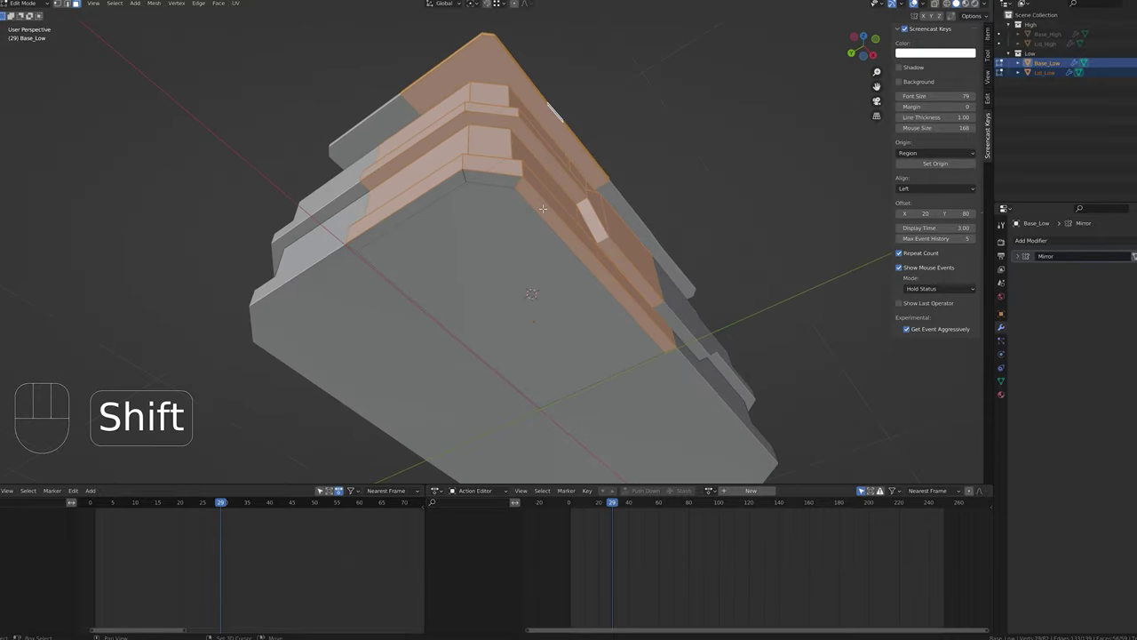
pyautogui.moveTo(543, 208); pyautogui.dragTo(495, 230, button='middle')
pyautogui.moveTo(595, 252); pyautogui.dragTo(440, 215, button='middle')
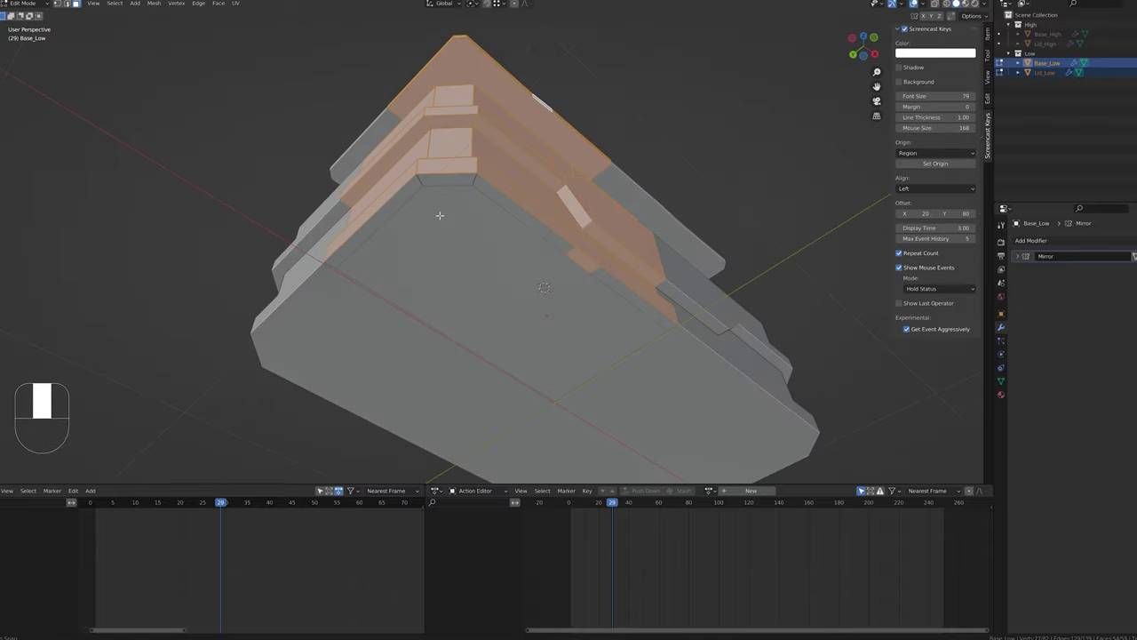
pyautogui.moveTo(586, 263); pyautogui.dragTo(443, 306, button='middle')
pyautogui.press('2')
pyautogui.rightClick(452, 298)
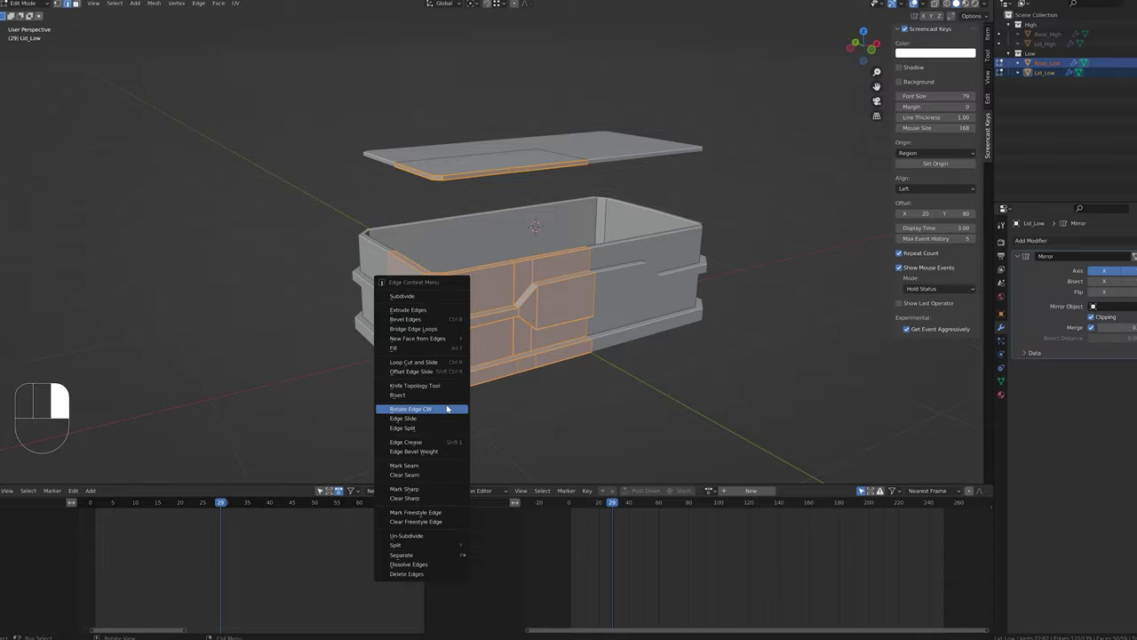
pyautogui.click(426, 466)
pyautogui.moveTo(426, 466); pyautogui.dragTo(466, 307, button='middle')
# - Apply Lid_Low's Mirror modifier and remove a centre edge loop on the lid
pyautogui.hotkey('ctrl', 'a')
pyautogui.press('Tab')
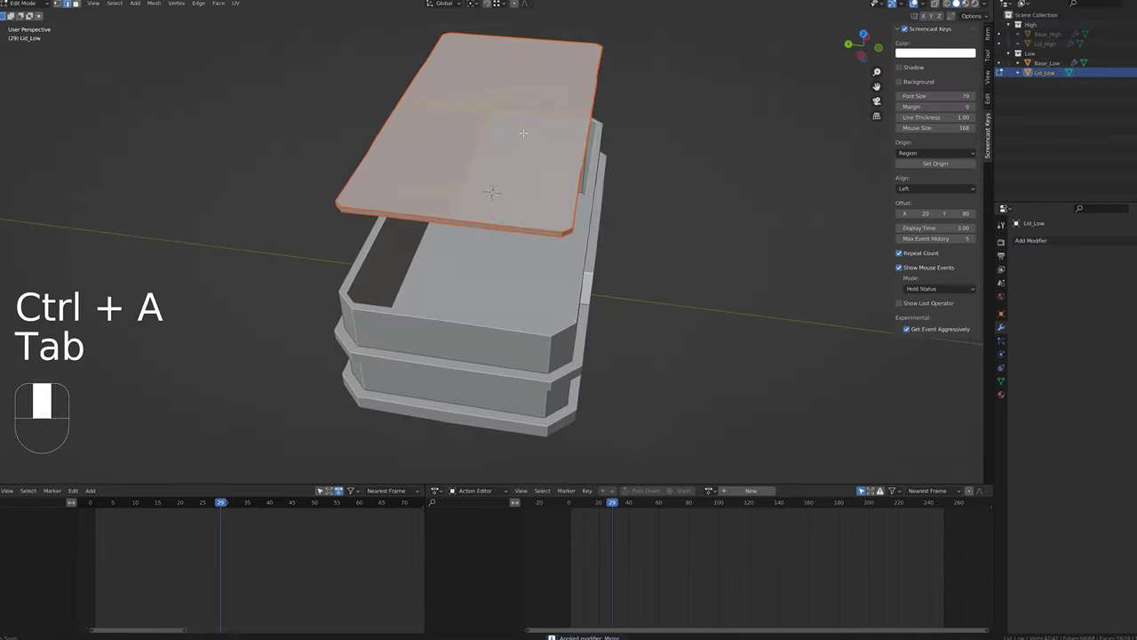
pyautogui.press('x')
pyautogui.keyDown('alt'); pyautogui.keyDown('shift'); pyautogui.click(492, 164); pyautogui.keyUp('shift'); pyautogui.keyUp('alt')
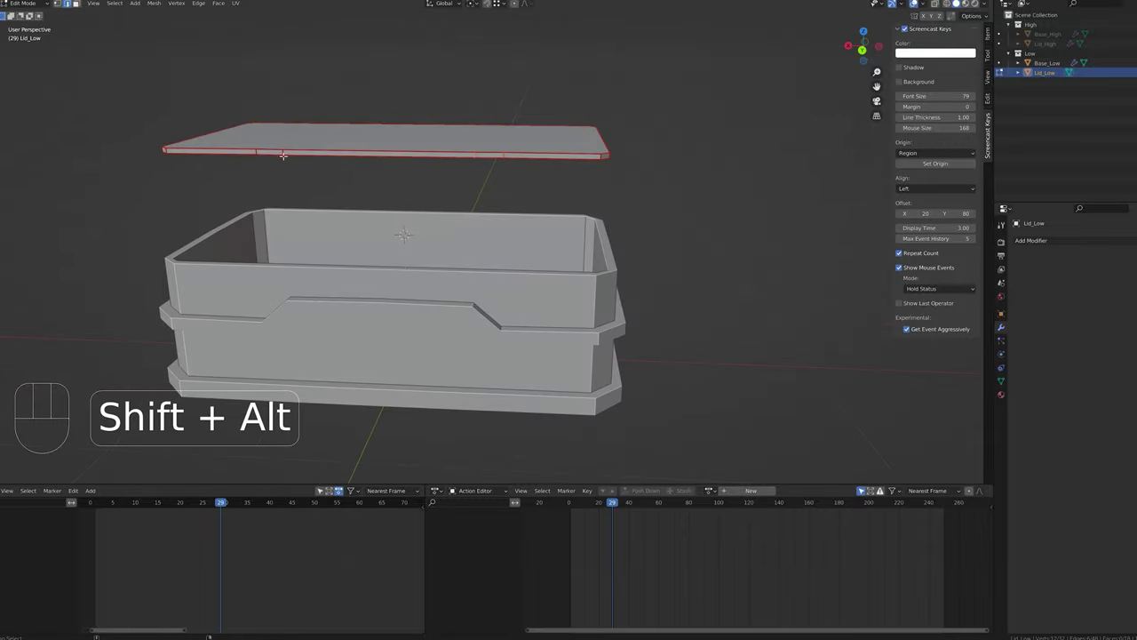
pyautogui.moveTo(578, 162); pyautogui.dragTo(533, 267, button='middle')
pyautogui.press('Tab')
# - Apply Base_Low's Mirror modifier and dissolve its selected centre edges
pyautogui.click(528, 351)
pyautogui.press('Tab')
pyautogui.press('Tab')
pyautogui.hotkey('ctrl', 'a')
# - Dissolve the leftover centre-line edges on Base_Low group by group
pyautogui.press('Tab')
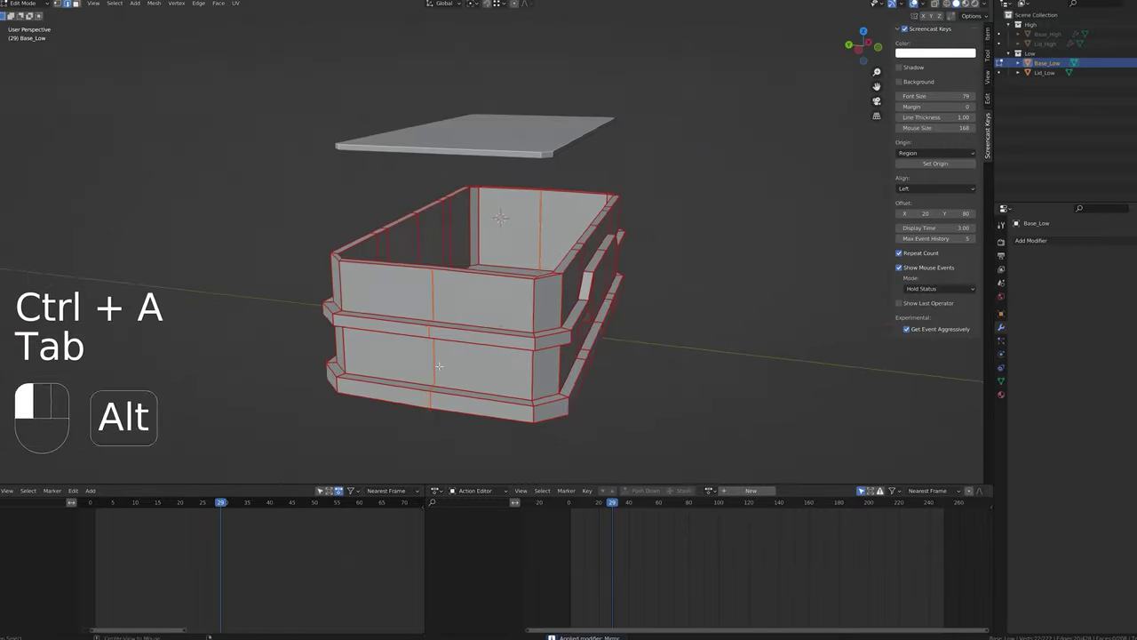
pyautogui.press('x')
pyautogui.moveTo(528, 351); pyautogui.dragTo(601, 198, button='middle')
pyautogui.click(545, 361)
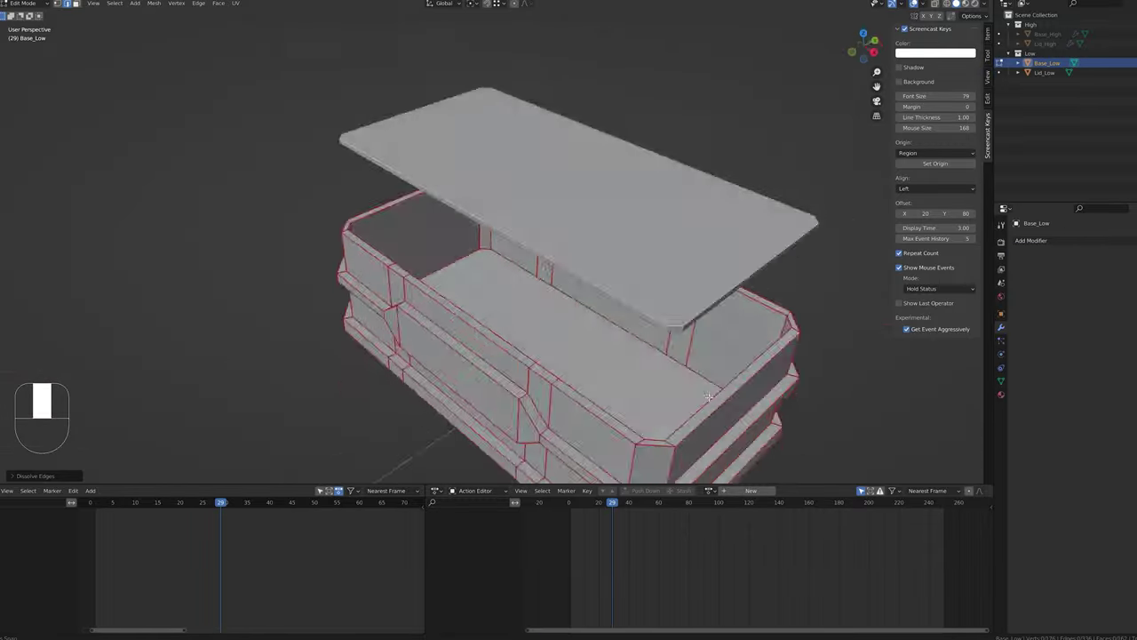
pyautogui.press('x')
# - Undo and redo the last edge dissolves, then inspect the cleaned base from inside
pyautogui.press('Tab')
pyautogui.press('Tab')
pyautogui.press('x')
pyautogui.click(434, 267)
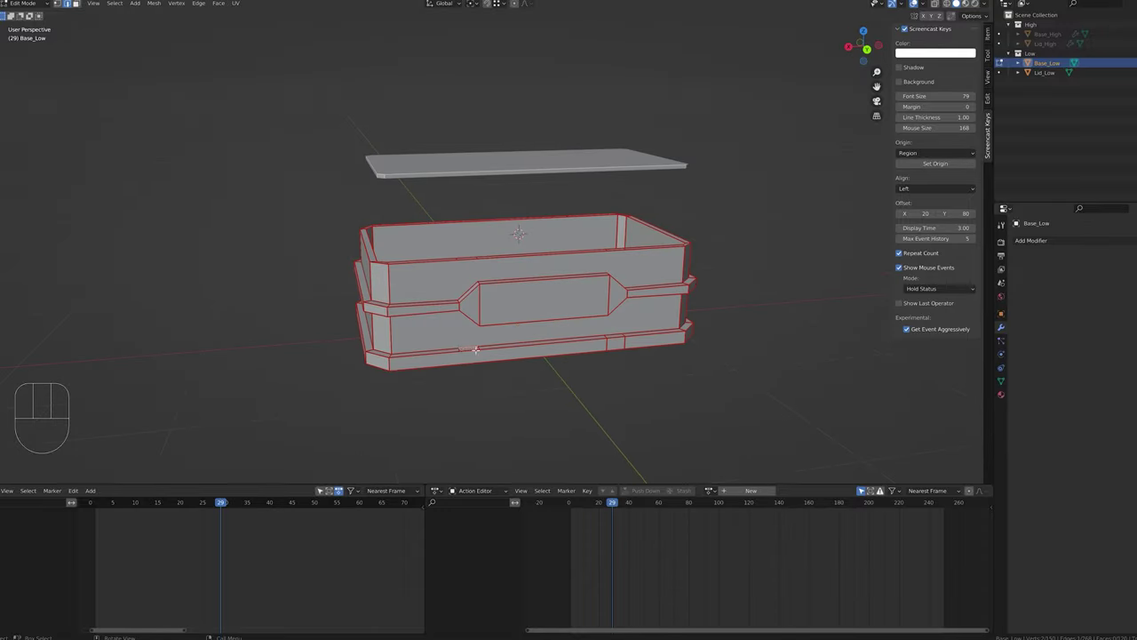
pyautogui.press('x')
pyautogui.click(542, 272)
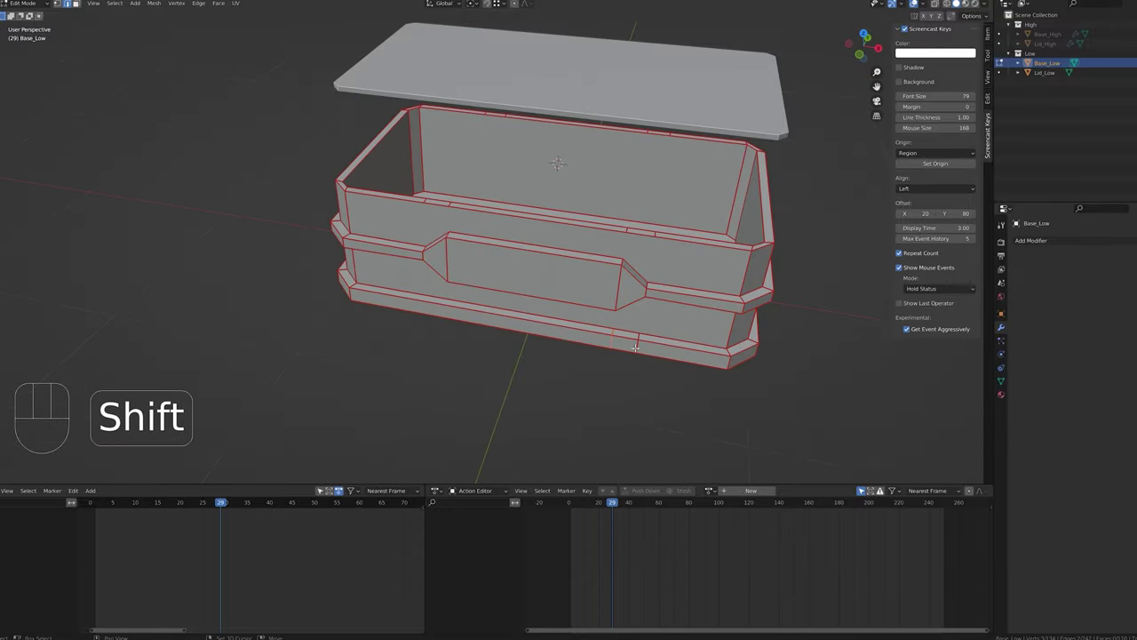
pyautogui.press('x')
pyautogui.click(533, 222)
pyautogui.hotkey('ctrl', 'z')
pyautogui.press('x')
pyautogui.click(587, 238)
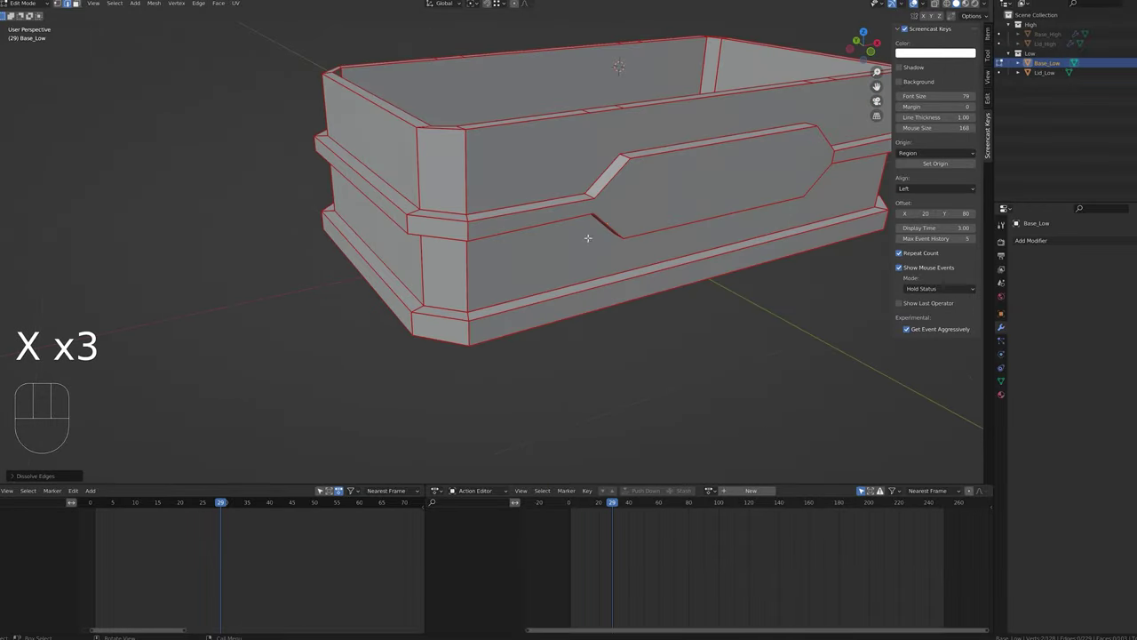
pyautogui.press('x')
pyautogui.hotkey('ctrl', 'z')
pyautogui.press('x')
pyautogui.press('x')
pyautogui.scroll(-4, 306, 190)
pyautogui.scroll(4, 306, 189)
pyautogui.moveTo(373, 218); pyautogui.dragTo(486, 256, button='middle')
pyautogui.scroll(-3, 68, 245)
pyautogui.press('Tab')
pyautogui.scroll(3, 498, 236)
pyautogui.scroll(-3, 492, 263)
# - Unwrap all geometry of Lid_Low and Base_Low along their marked seams
pyautogui.press('a')
pyautogui.press('Tab')
pyautogui.press('a')
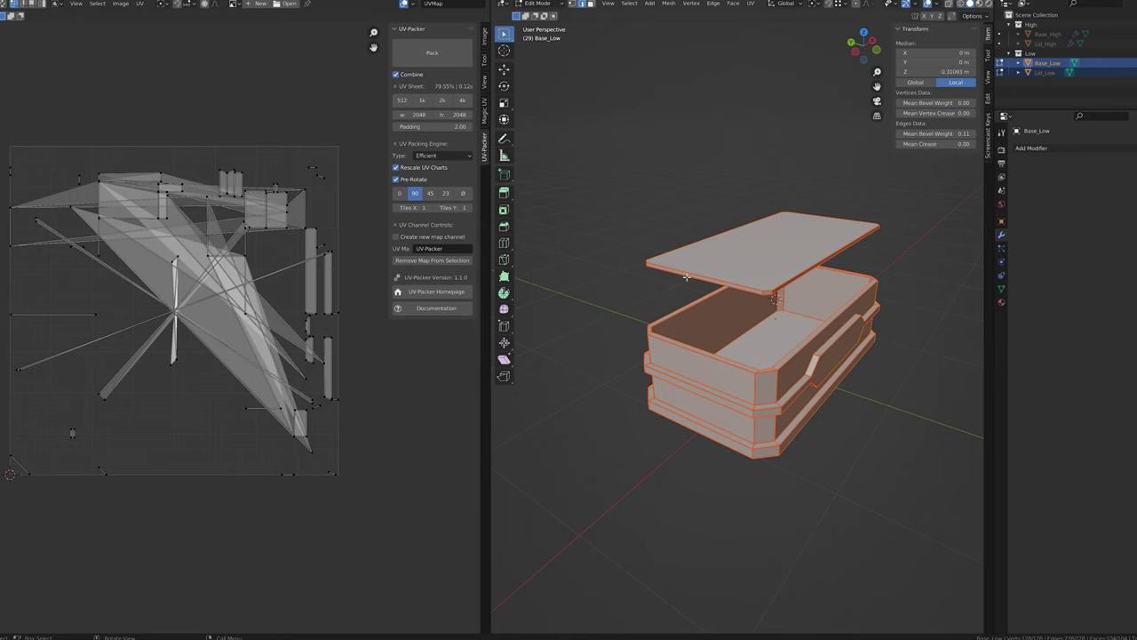
pyautogui.press('u')
pyautogui.click(687, 278)
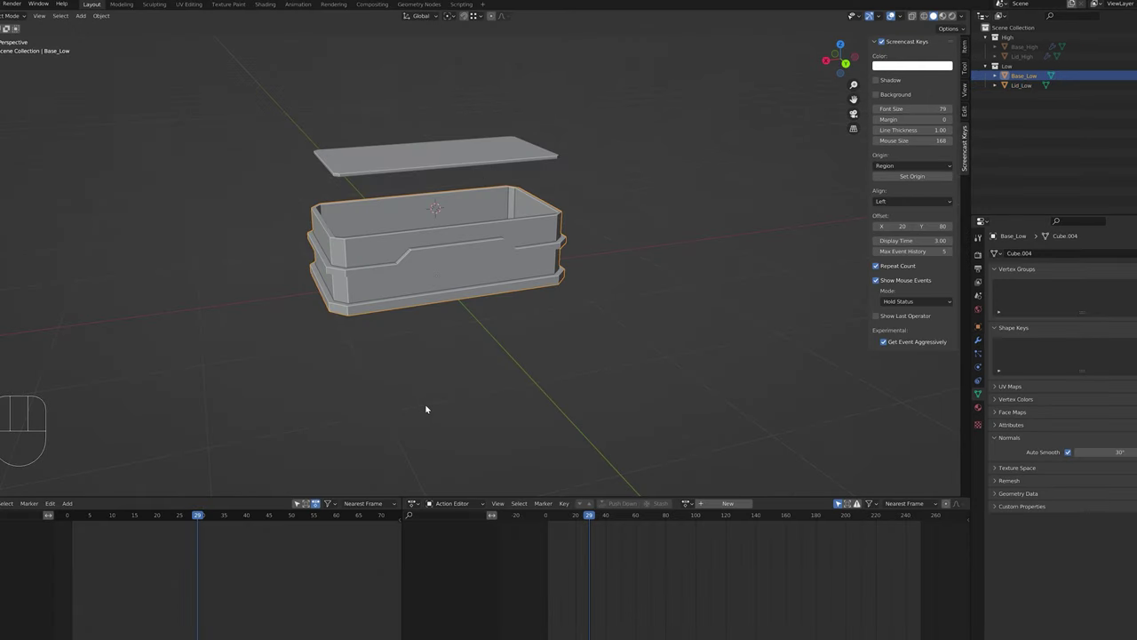
# - In face mode on Base_Low, select face loops to start isolating the bottom band
pyautogui.press('Tab')
pyautogui.press('3')
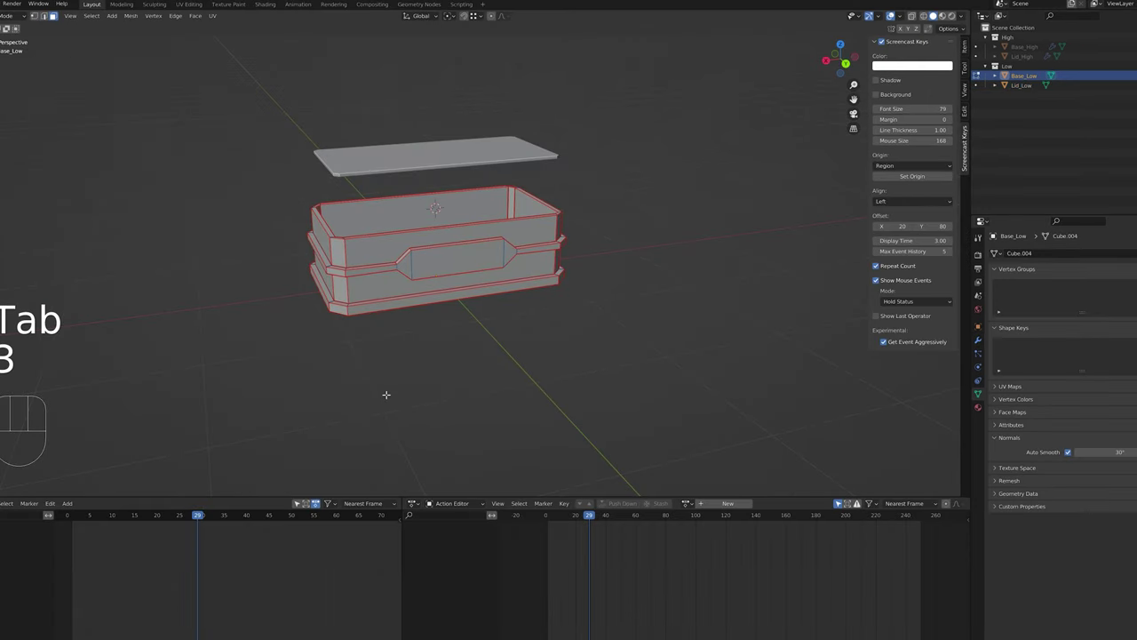
pyautogui.scroll(5, 386, 394)
pyautogui.keyDown('shift'); pyautogui.moveTo(385, 392); pyautogui.dragTo(454, 317, button='middle'); pyautogui.keyUp('shift')
pyautogui.keyDown('alt'); pyautogui.click(353, 336); pyautogui.keyUp('alt')
pyautogui.keyDown('alt'); pyautogui.click(397, 348); pyautogui.keyUp('alt')
# - Extend the bottom-strip face selection along the long front and around the corners of Base_Low
pyautogui.keyDown('alt'); pyautogui.keyDown('shift'); pyautogui.click(642, 428); pyautogui.keyUp('shift'); pyautogui.keyUp('alt')
pyautogui.keyDown('alt'); pyautogui.click(630, 424); pyautogui.keyUp('alt')
pyautogui.moveTo(646, 416); pyautogui.dragTo(632, 406, button='middle')
pyautogui.keyDown('ctrl'); pyautogui.click(444, 313); pyautogui.keyUp('ctrl')
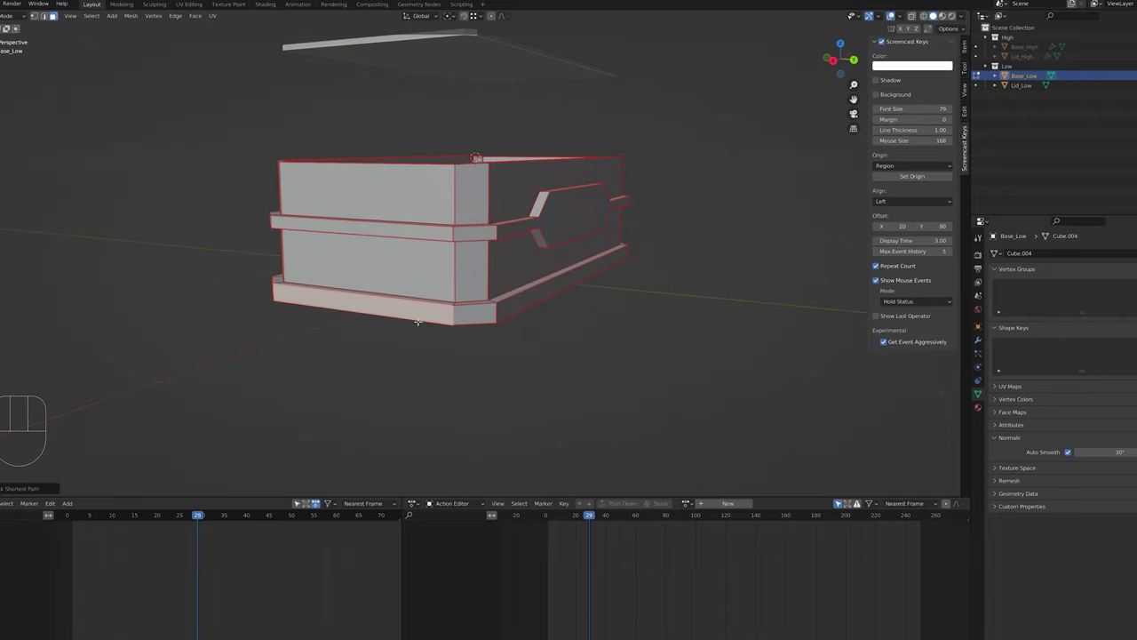
pyautogui.moveTo(536, 326); pyautogui.dragTo(705, 374, button='middle')
pyautogui.keyDown('ctrl'); pyautogui.click(752, 318); pyautogui.keyUp('ctrl')
pyautogui.keyDown('ctrl'); pyautogui.click(575, 393); pyautogui.keyUp('ctrl')
pyautogui.moveTo(519, 405); pyautogui.dragTo(362, 229, button='middle')
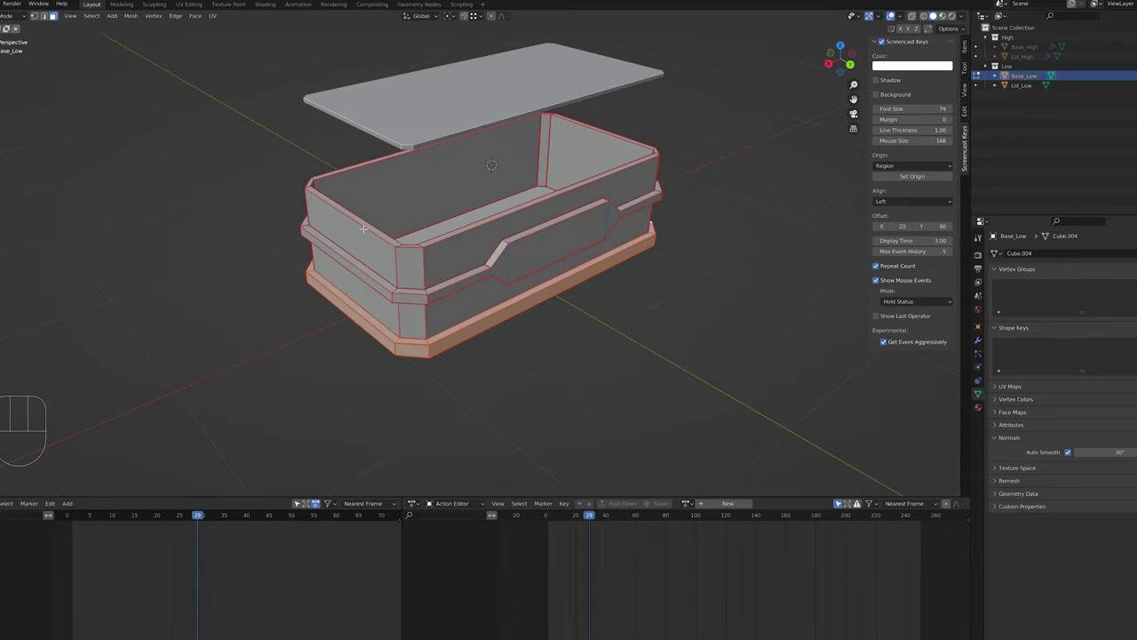
# - In Vertex Paint with face masking, fill the selected bottom band blue
pyautogui.click(6, 16)
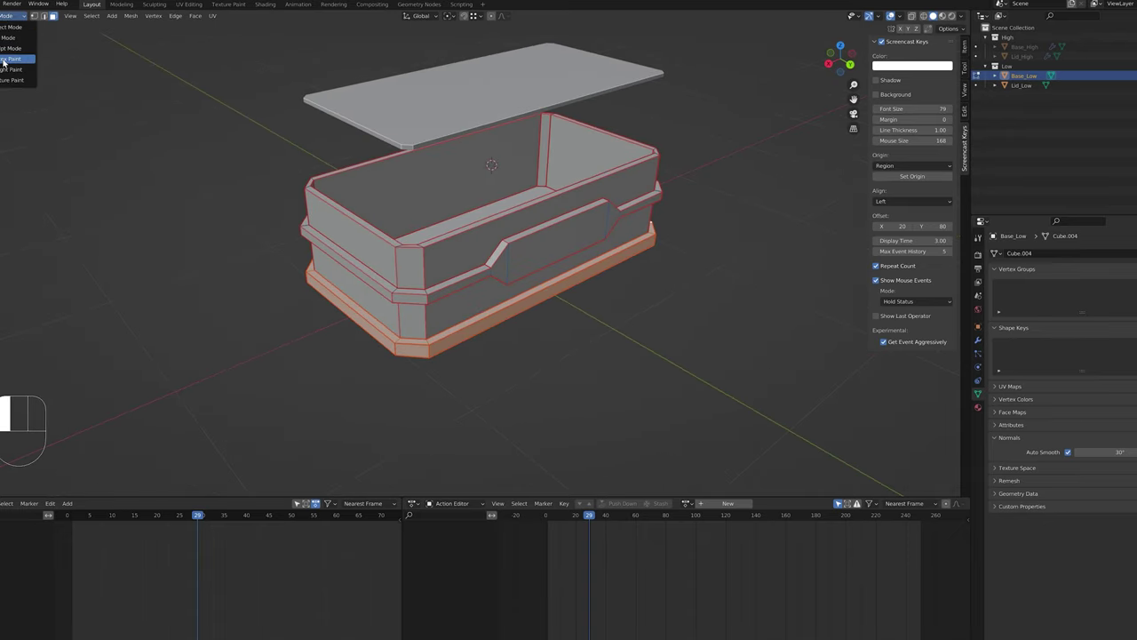
pyautogui.click(8, 58)
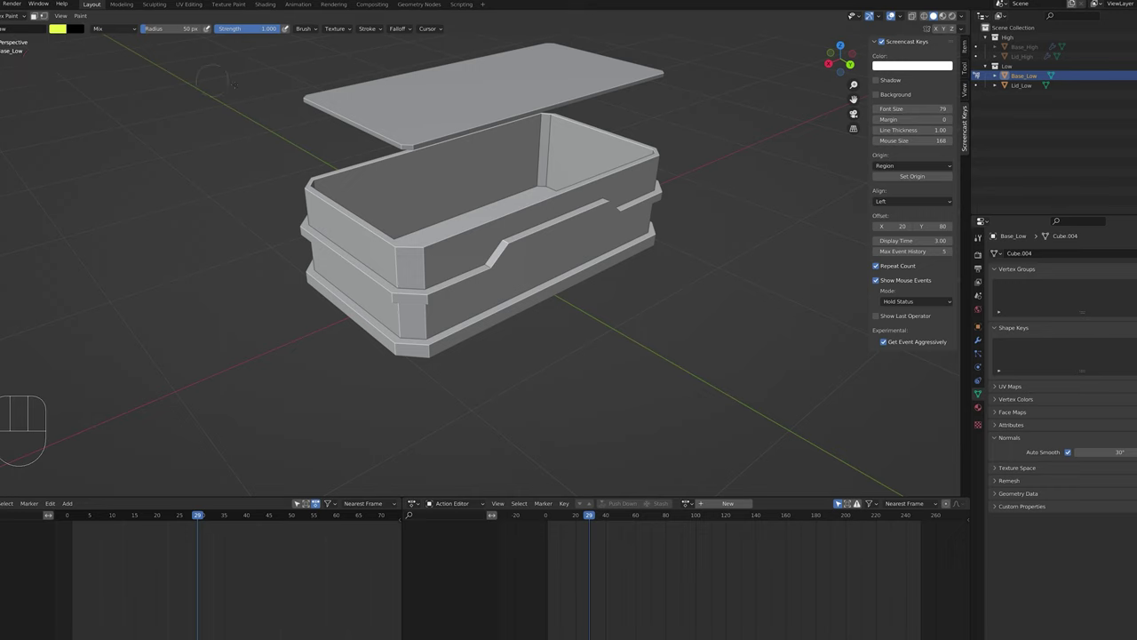
pyautogui.click(36, 17)
pyautogui.click(59, 29)
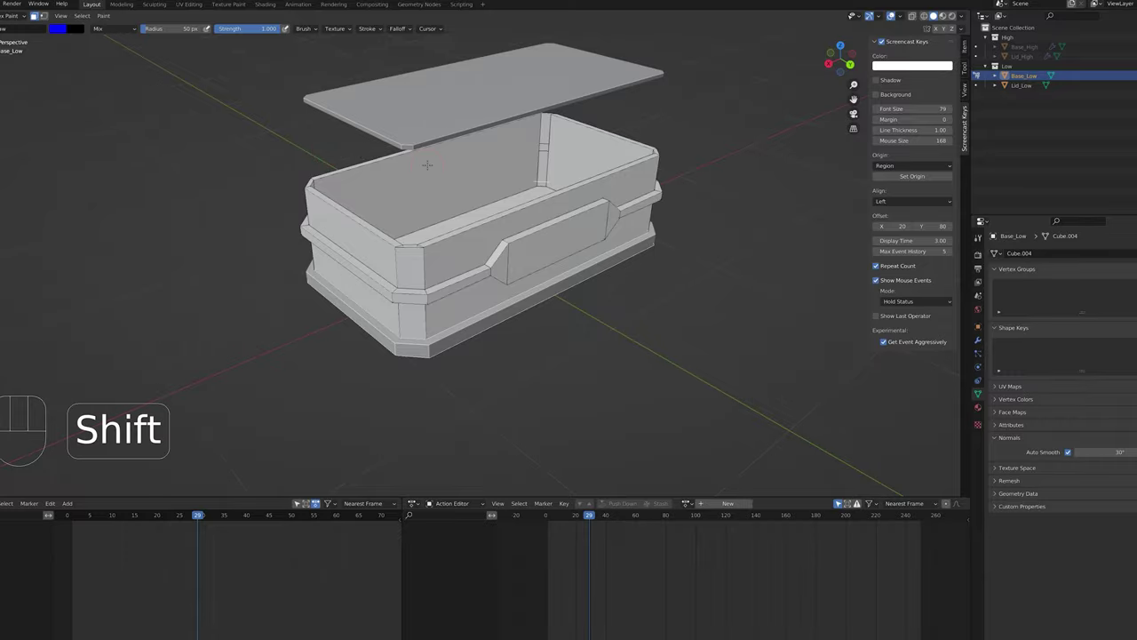
pyautogui.hotkey('shift', 'k')
pyautogui.moveTo(336, 311); pyautogui.dragTo(330, 203, button='middle')
# - Fill Base_Low's underside face with dark blue
pyautogui.press('Tab')
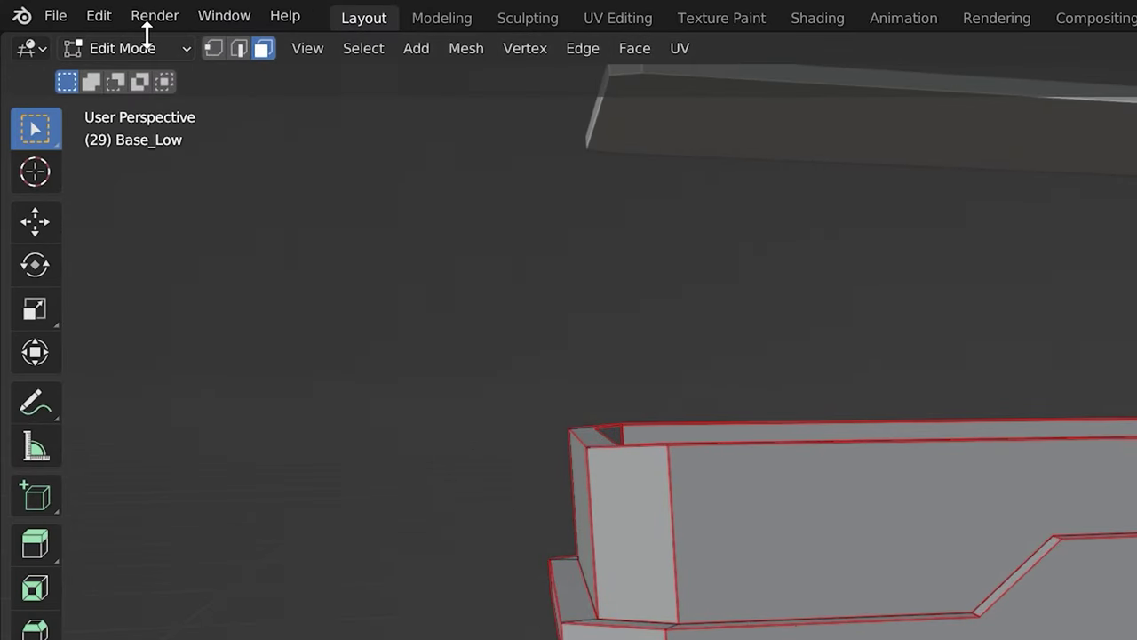
pyautogui.click(146, 49)
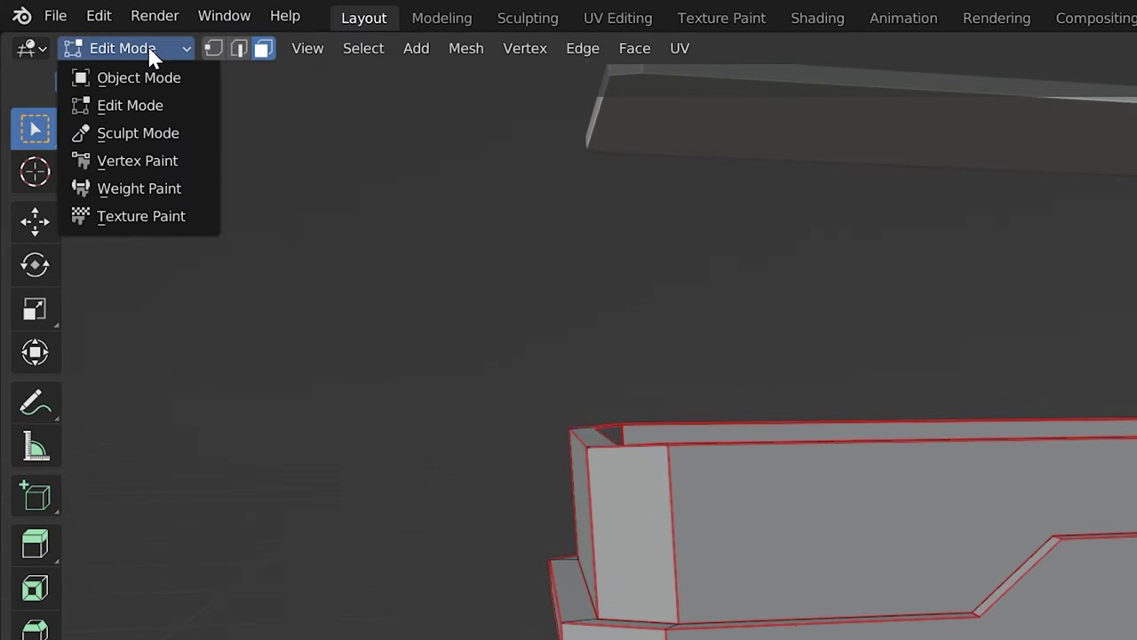
pyautogui.click(112, 160)
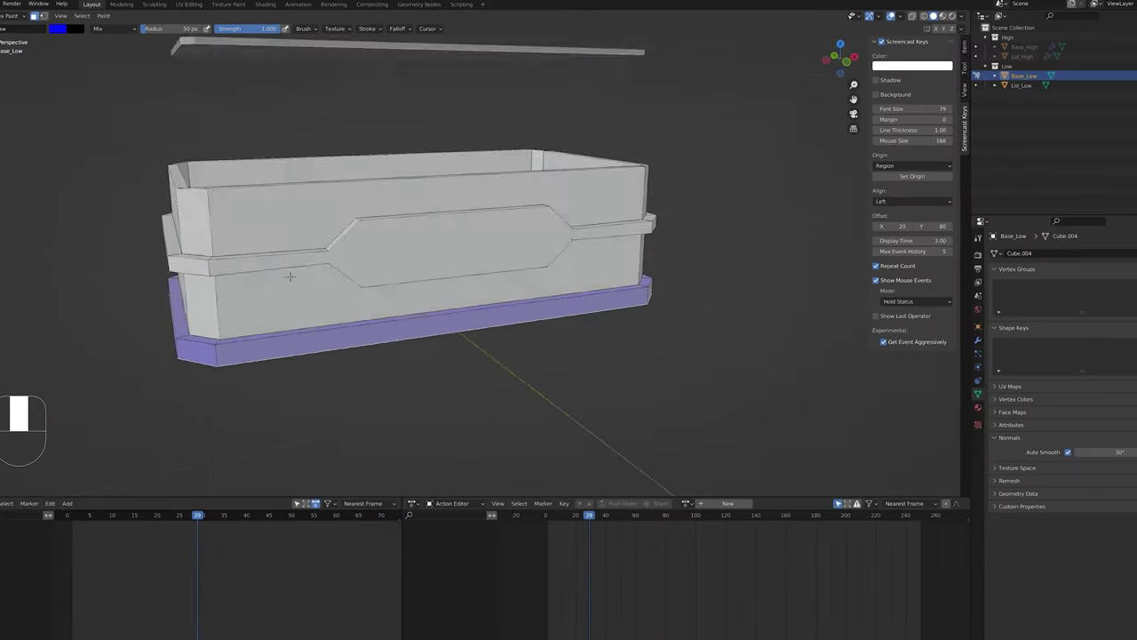
pyautogui.moveTo(57, 107); pyautogui.dragTo(540, 375, button='middle')
pyautogui.hotkey('shift', 'k')
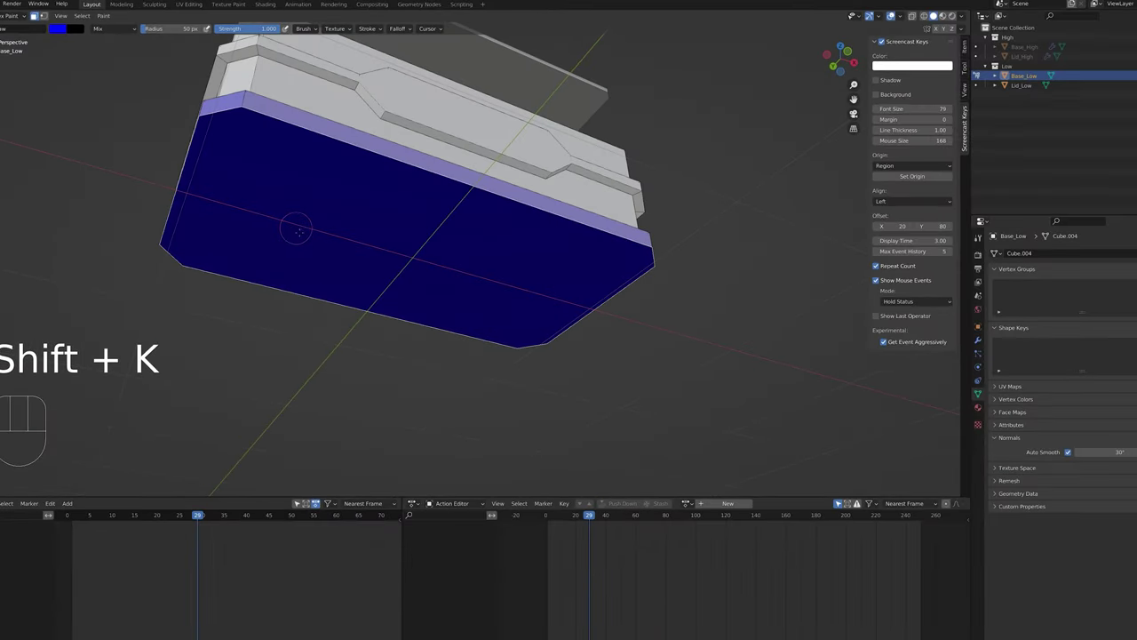
pyautogui.moveTo(297, 224); pyautogui.dragTo(203, 271, button='middle')
# - Brush-select wall faces and fill them green
pyautogui.press('Tab')
pyautogui.moveTo(267, 222)
pyautogui.mouseDown(button='middle')
pyautogui.moveTo(320, 204)
pyautogui.moveTo(293, 160)
pyautogui.moveTo(355, 222)
pyautogui.moveTo(533, 302)
pyautogui.moveTo(497, 311)
pyautogui.moveTo(309, 292)
pyautogui.moveTo(320, 266)
pyautogui.moveTo(338, 285)
pyautogui.moveTo(303, 293)
pyautogui.moveTo(322, 58)
pyautogui.mouseUp(button='middle')
pyautogui.press('c')
pyautogui.press('Escape')
pyautogui.press('c')
pyautogui.press('Tab')
pyautogui.hotkey('shift', 'k')
# - Fill a shortest-path face selection with another colour, then return to Object Mode
pyautogui.press('Tab')
pyautogui.keyDown('ctrl'); pyautogui.click(558, 317); pyautogui.keyUp('ctrl')
pyautogui.press('Tab')
pyautogui.hotkey('shift', 'k')
pyautogui.press('Escape')
pyautogui.hotkey('ctrl', 'Tab')
# - Export the low-poly lid and base as WeaponCrate_Low.fbx with Selected Objects and Mesh only
pyautogui.click(566, 353)
pyautogui.click(434, 157)
pyautogui.keyDown('shift'); pyautogui.click(453, 266); pyautogui.keyUp('shift')
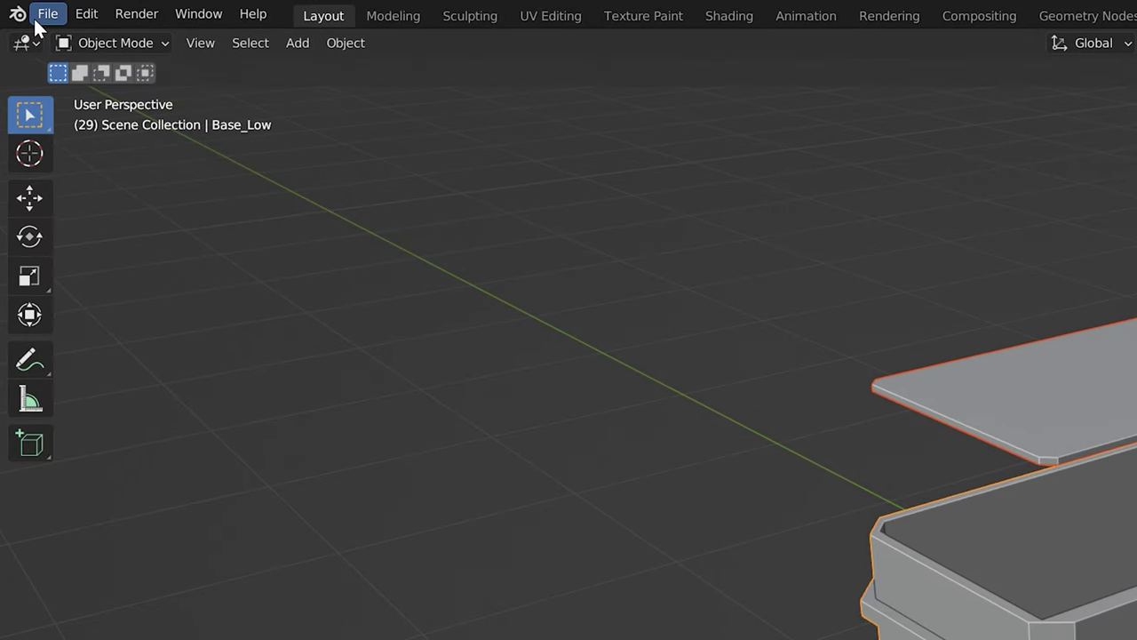
pyautogui.click(46, 13)
pyautogui.moveTo(126, 339)
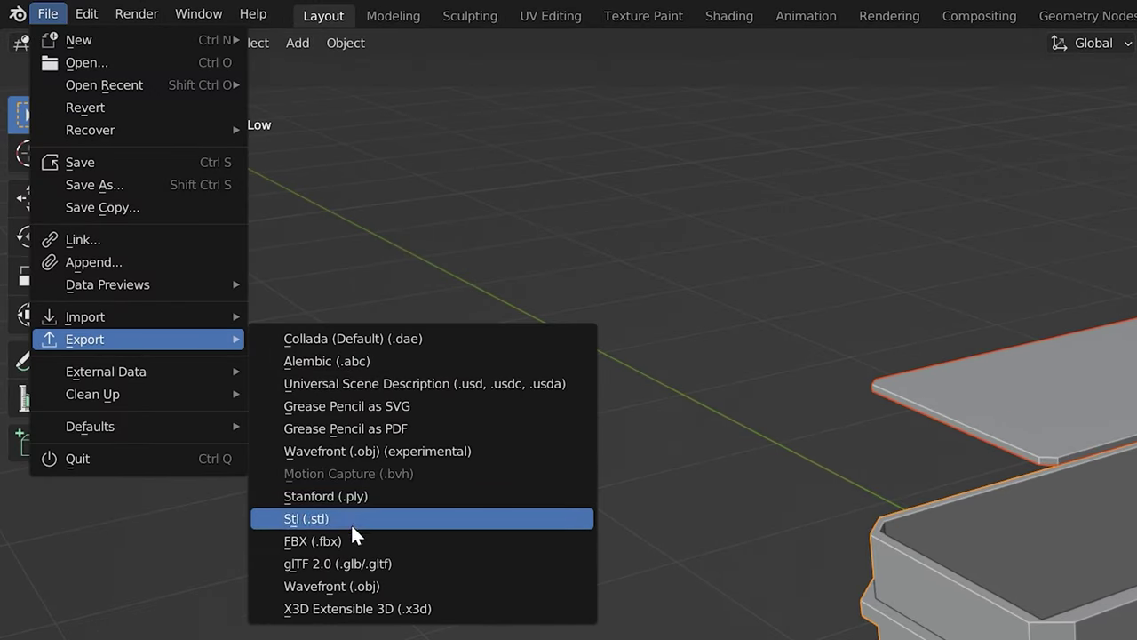
pyautogui.click(391, 538)
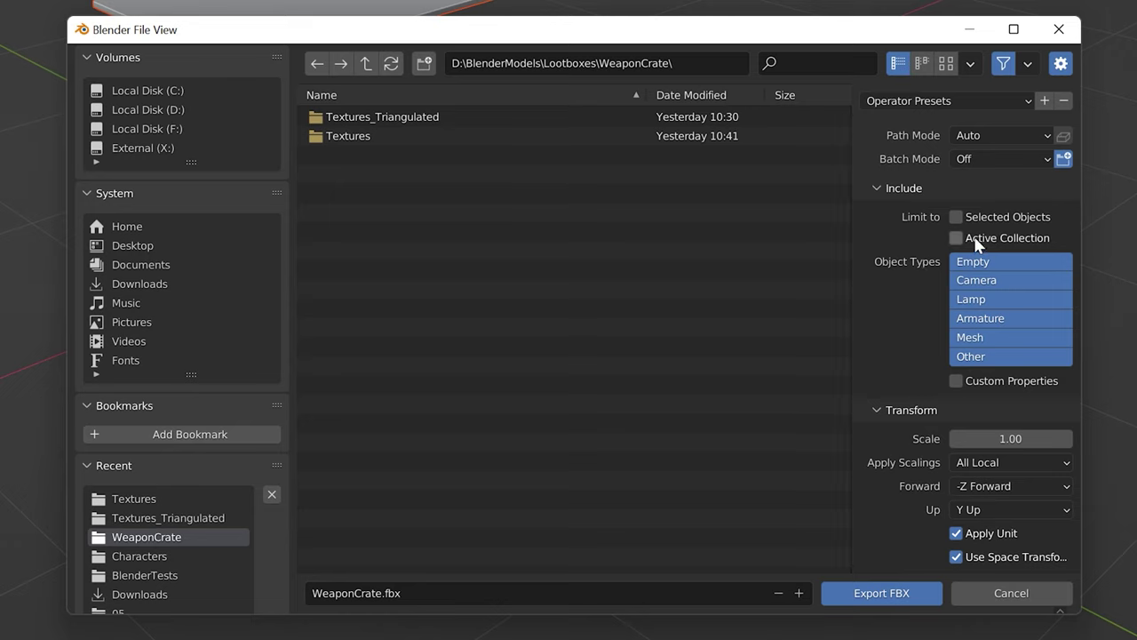
pyautogui.click(956, 217)
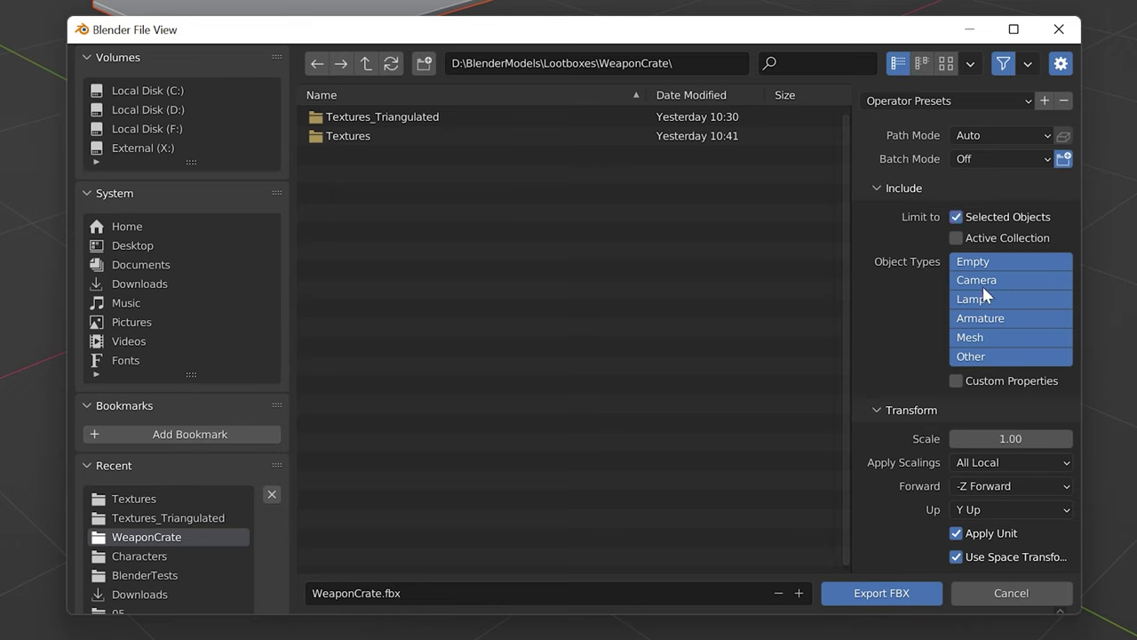
pyautogui.click(975, 336)
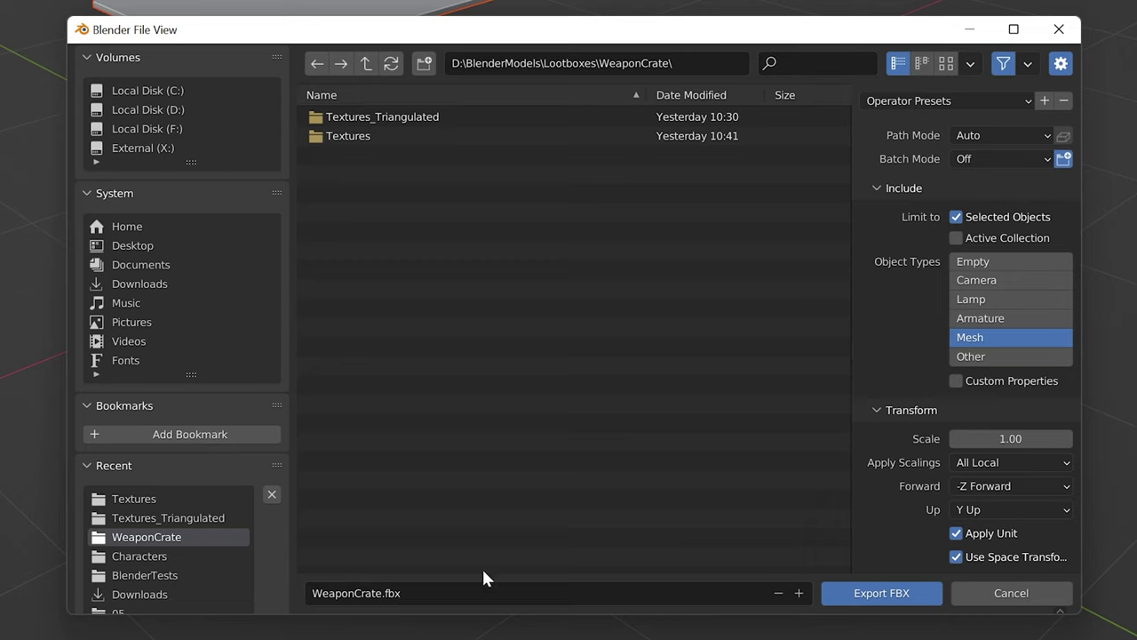
pyautogui.click(372, 594)
pyautogui.click(381, 594)
pyautogui.press('Return')
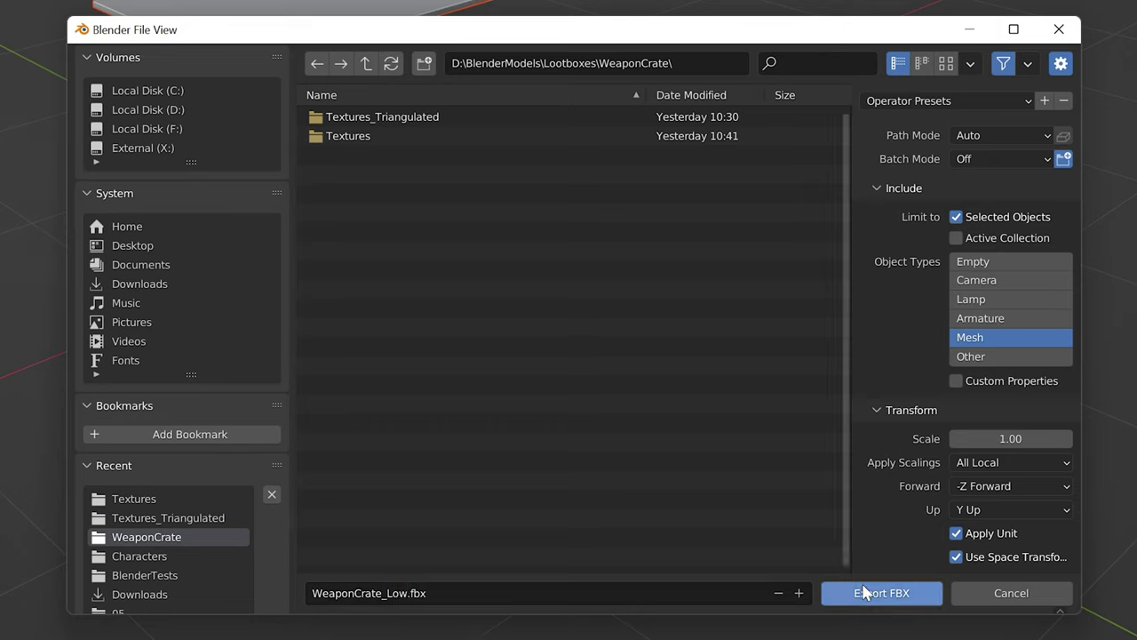
pyautogui.click(871, 592)
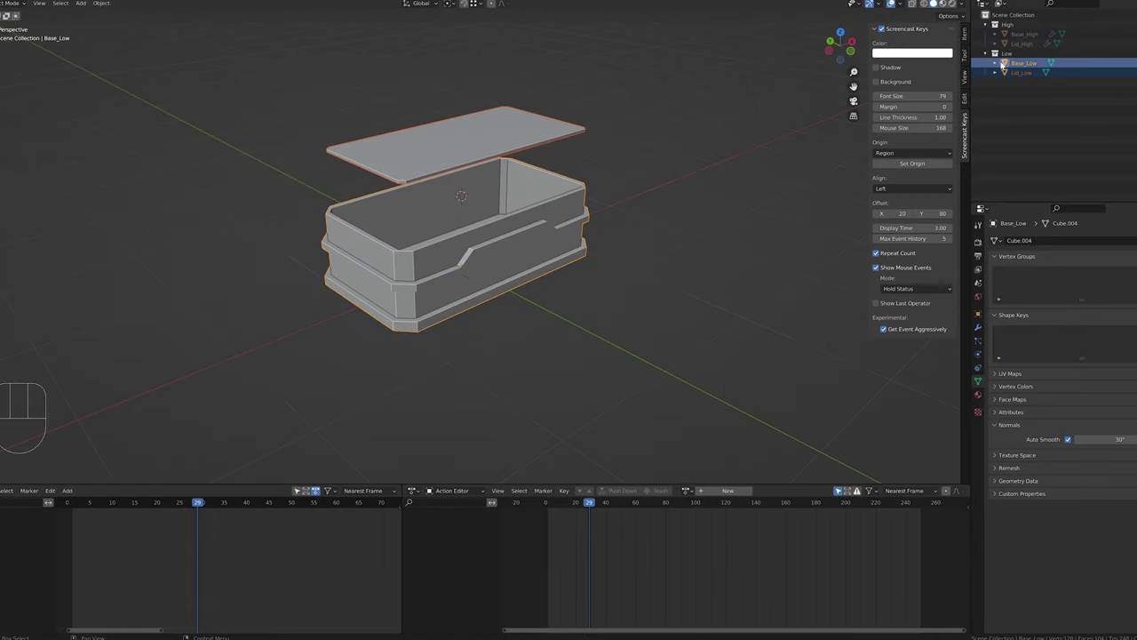
# - Hide the low-poly meshes, then show and select the high-poly lid and base for FBX export
pyautogui.press('x')
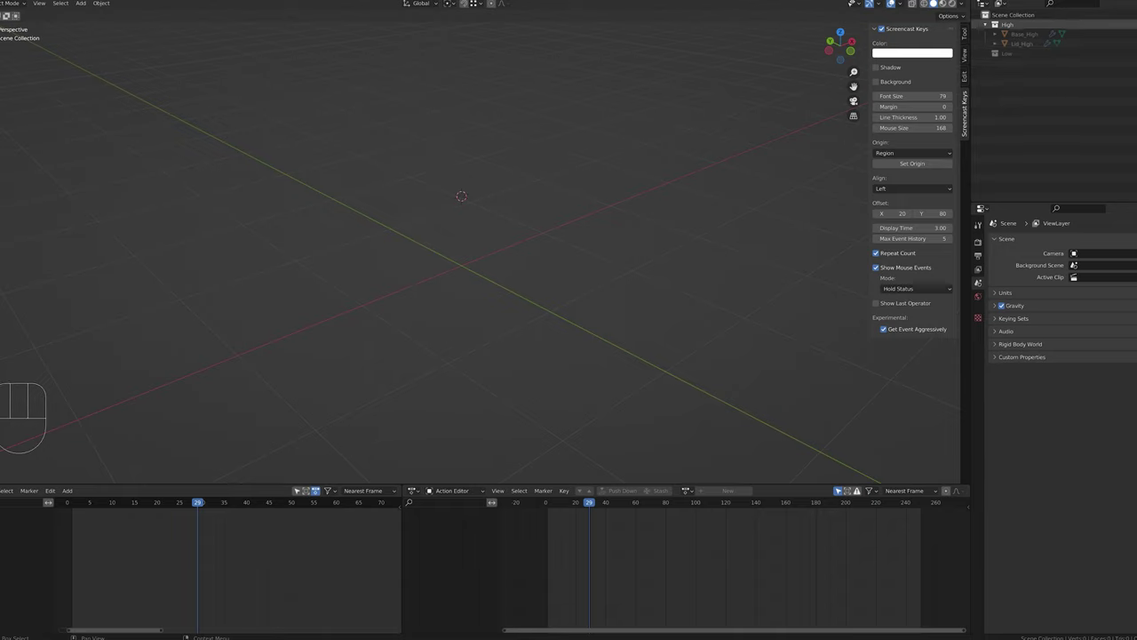
pyautogui.click(1136, 34)
pyautogui.click(1136, 44)
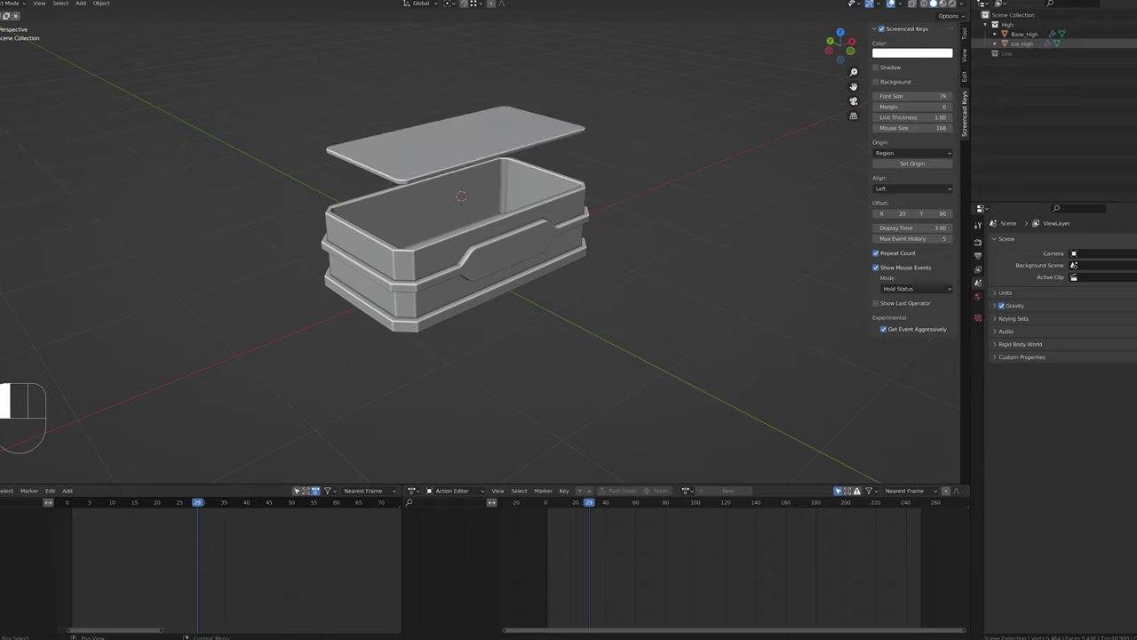
pyautogui.click(463, 129)
pyautogui.keyDown('shift'); pyautogui.click(440, 257); pyautogui.keyUp('shift')
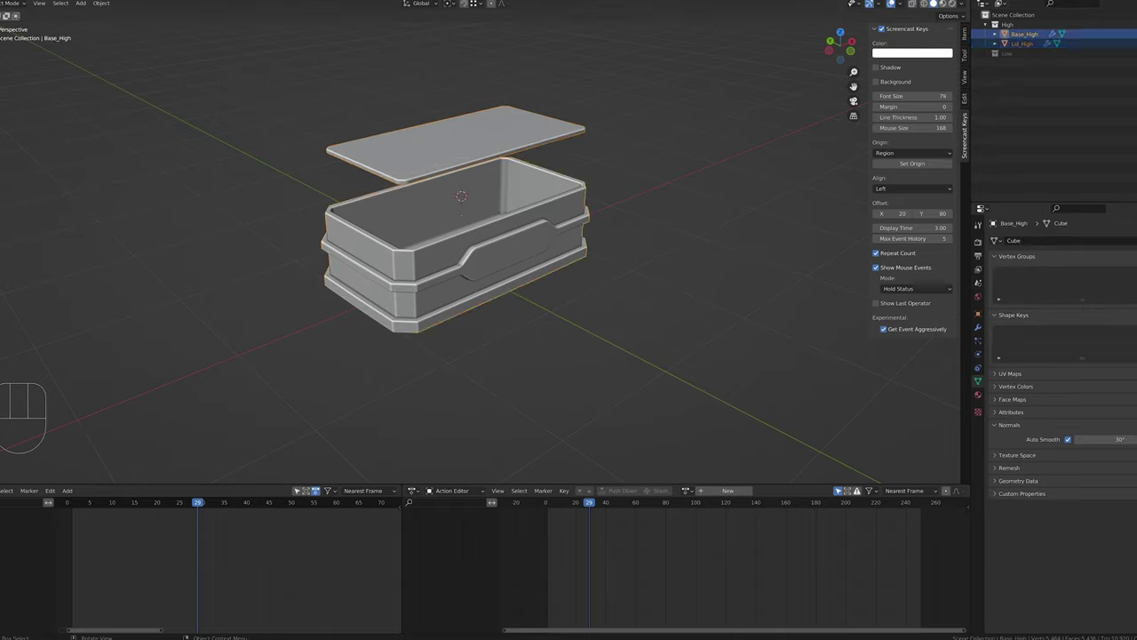
pyautogui.press('F4')
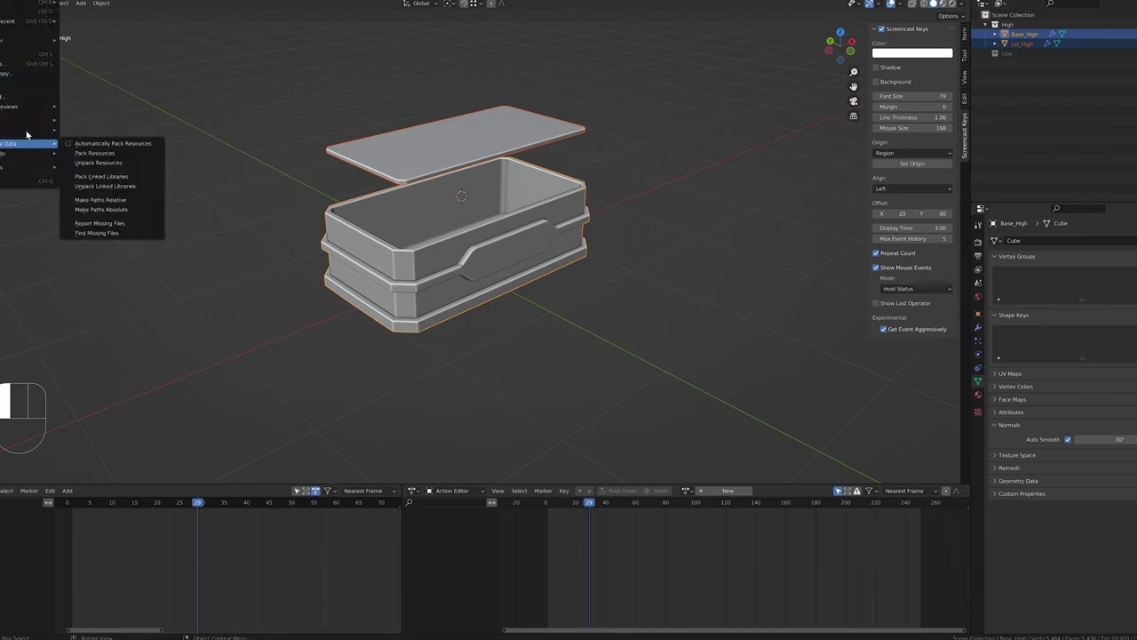
pyautogui.moveTo(27, 133)
pyautogui.click(121, 216)
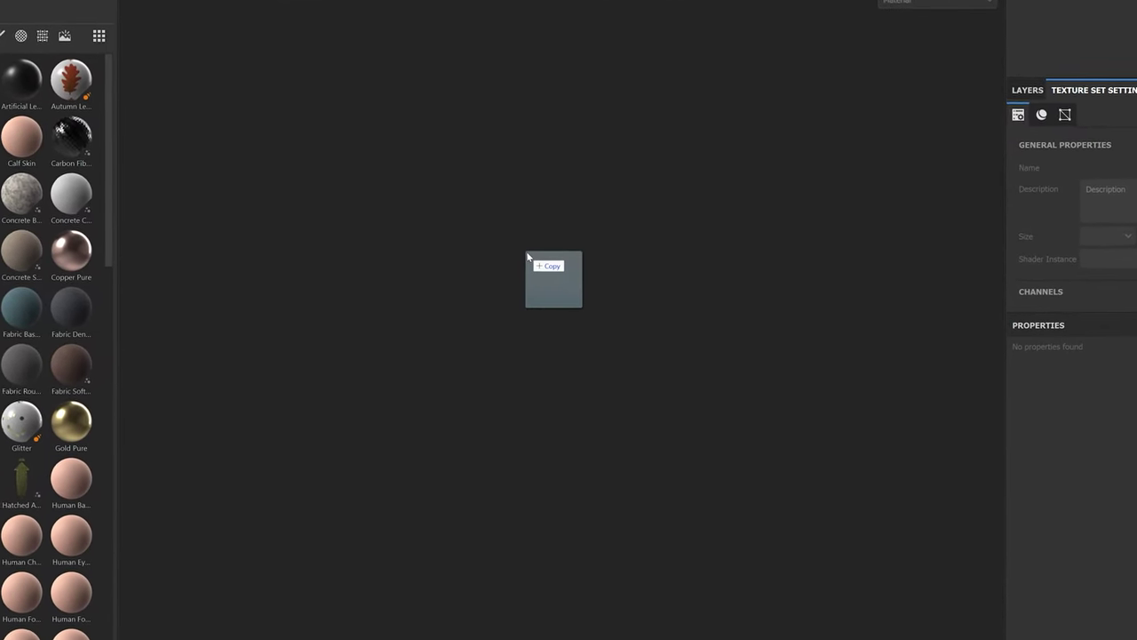
# - Create a project from WeaponCrate_Low.fbx at 2048 resolution with OpenGL normal maps
pyautogui.moveTo(531, 259); pyautogui.dragTo(525, 278)
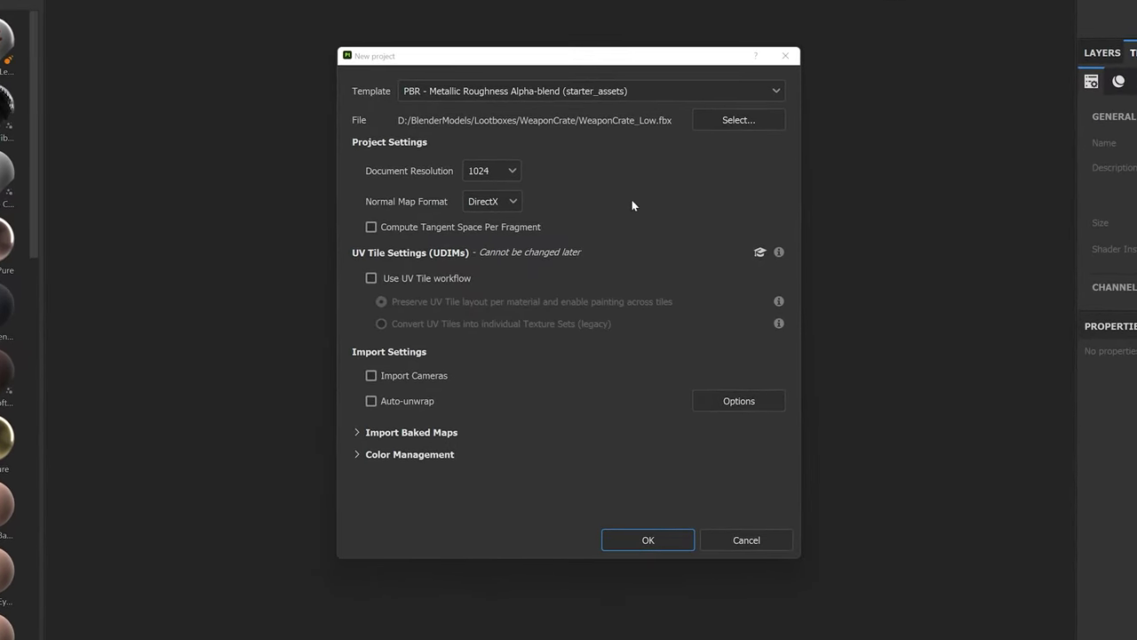
pyautogui.click(494, 170)
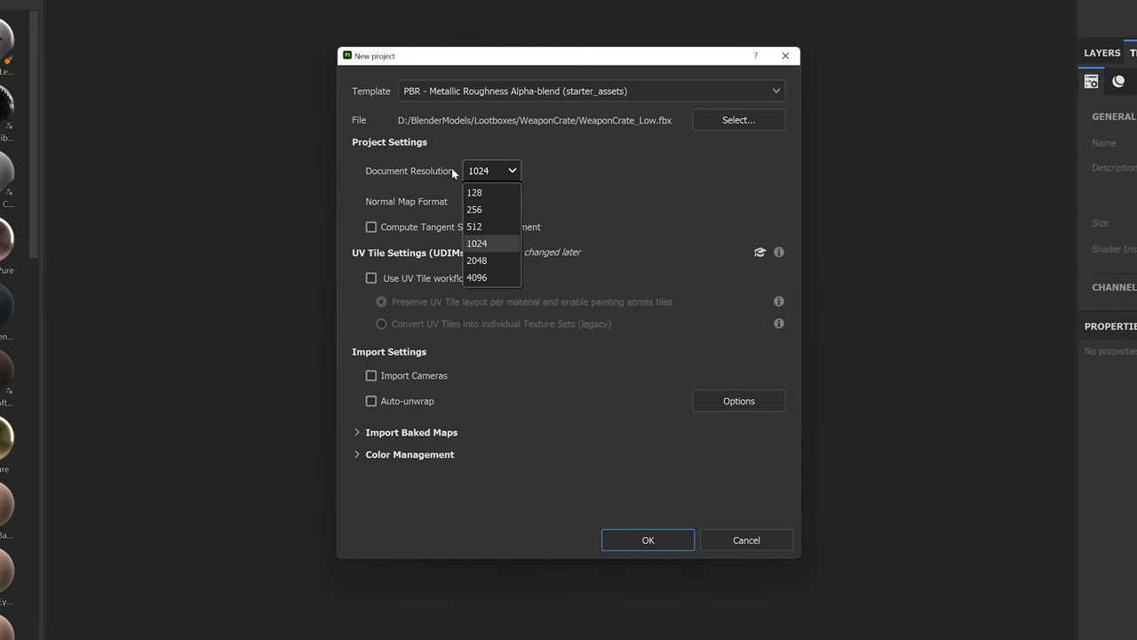
pyautogui.click(477, 260)
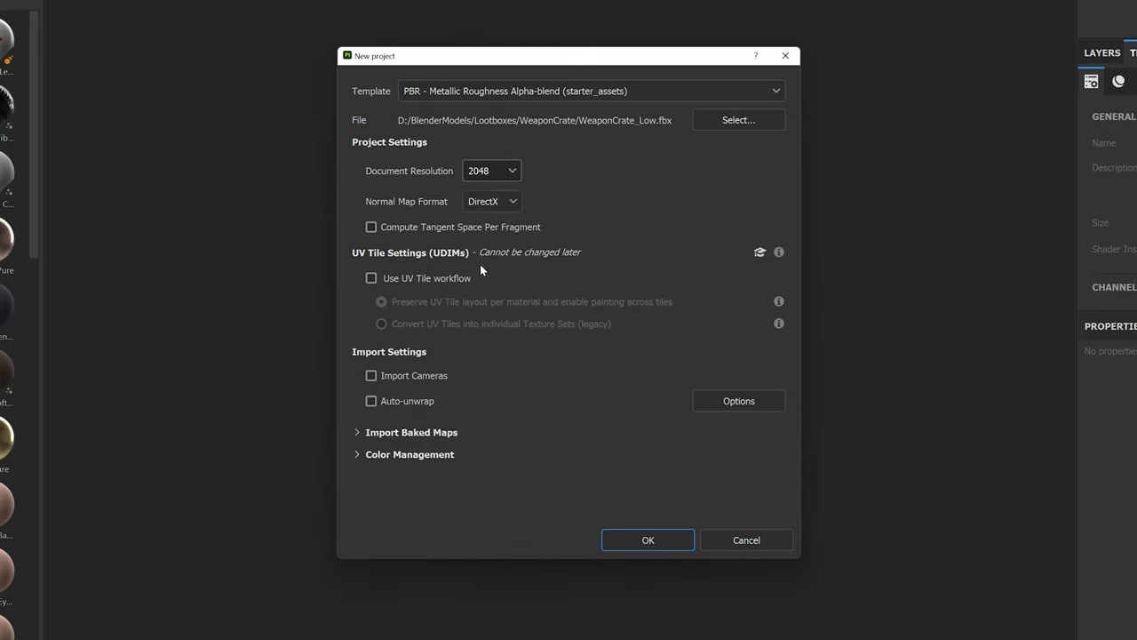
pyautogui.click(500, 204)
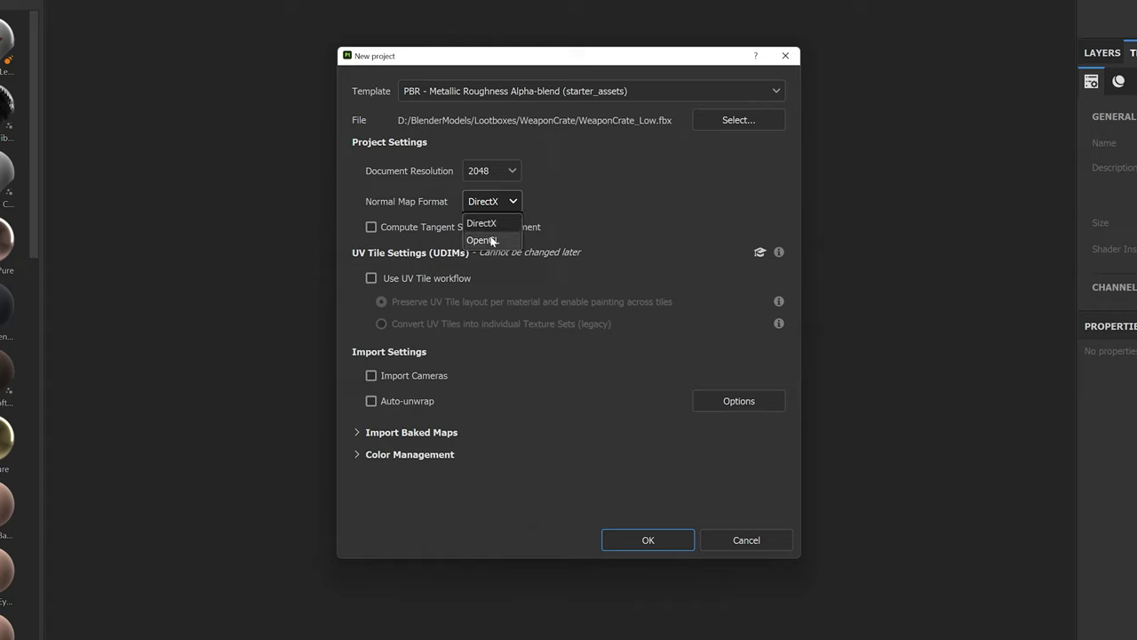
pyautogui.click(491, 241)
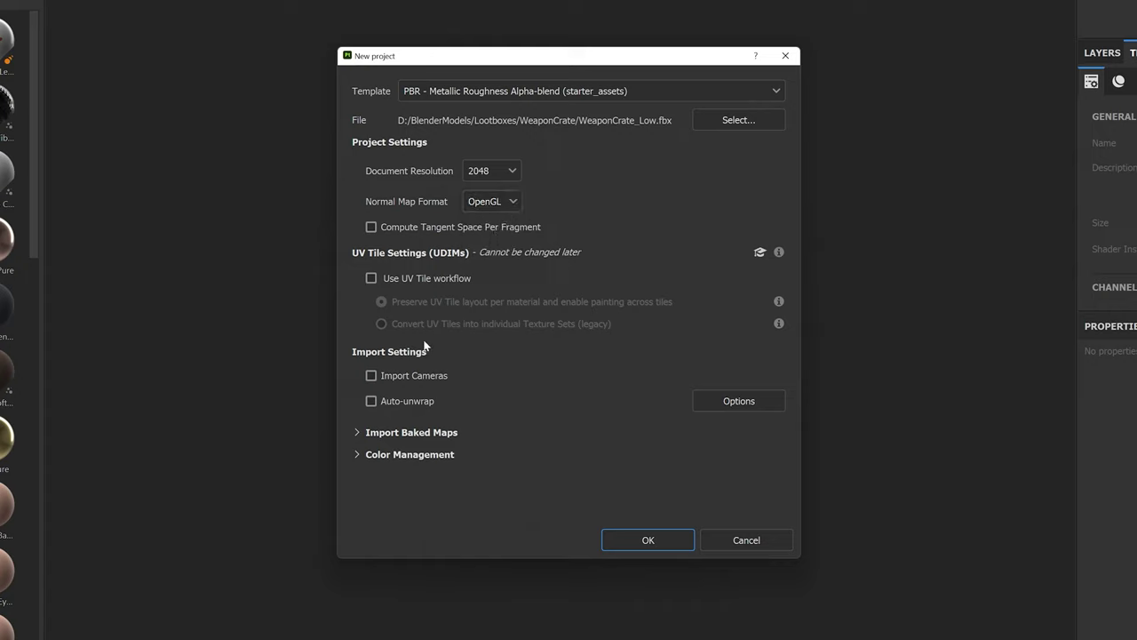
pyautogui.click(666, 541)
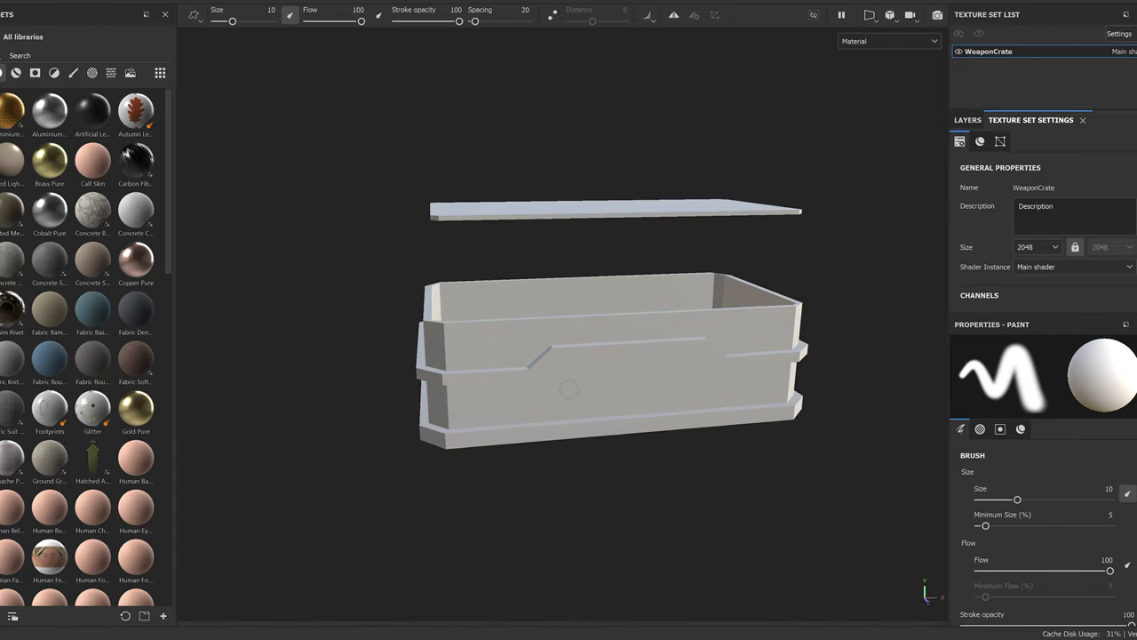
# - Set bake output size to 2048, exclude the ID map, and load WeaponCrate_High.fbx as high-poly source
pyautogui.keyDown('alt'); pyautogui.moveTo(573, 438); pyautogui.dragTo(581, 386); pyautogui.keyUp('alt')
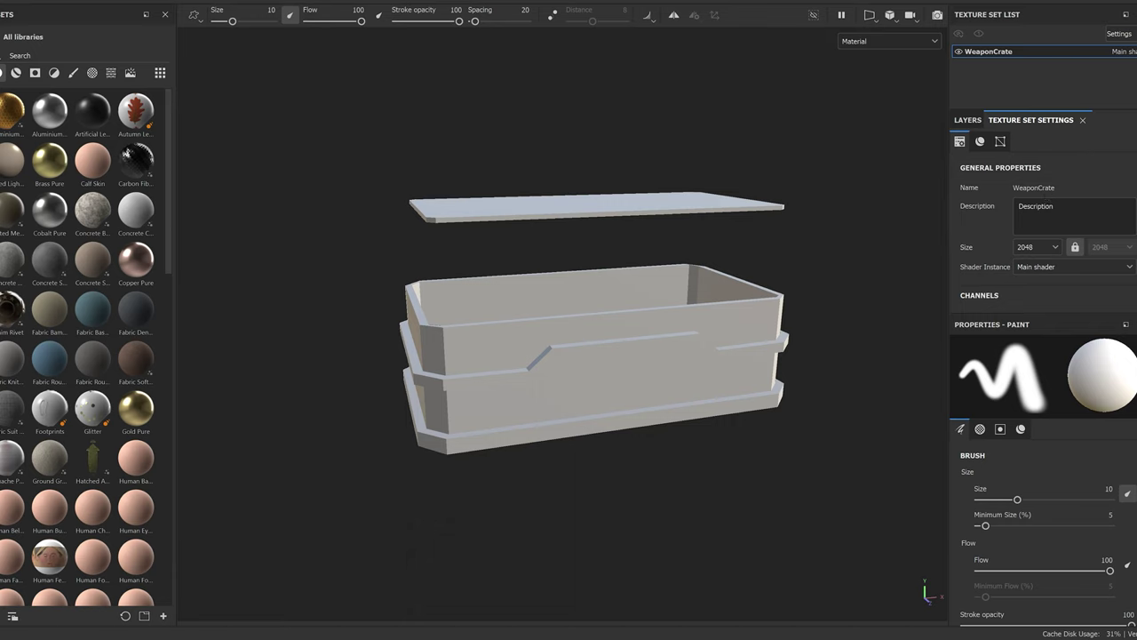
pyautogui.scroll(-5, 1044, 231)
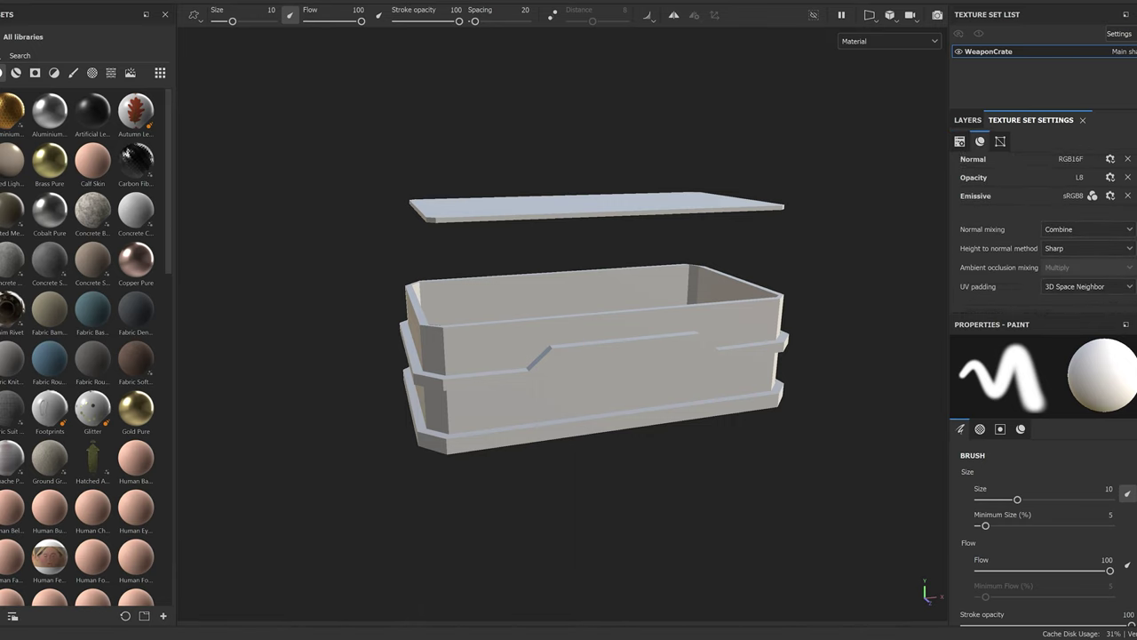
pyautogui.scroll(-3, 1025, 195)
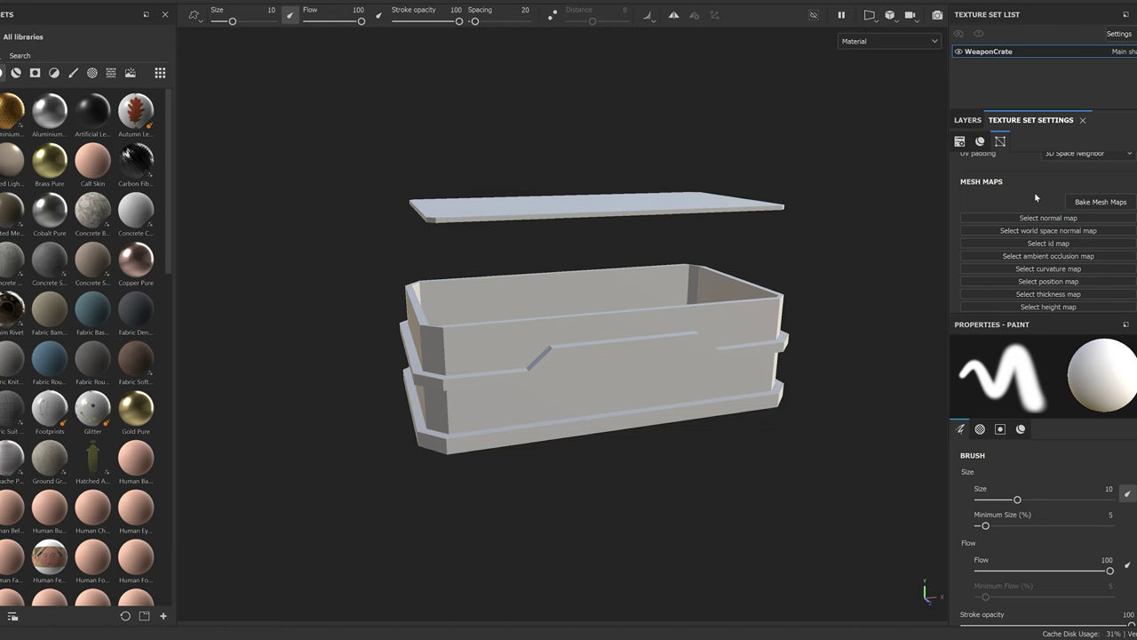
pyautogui.click(1100, 202)
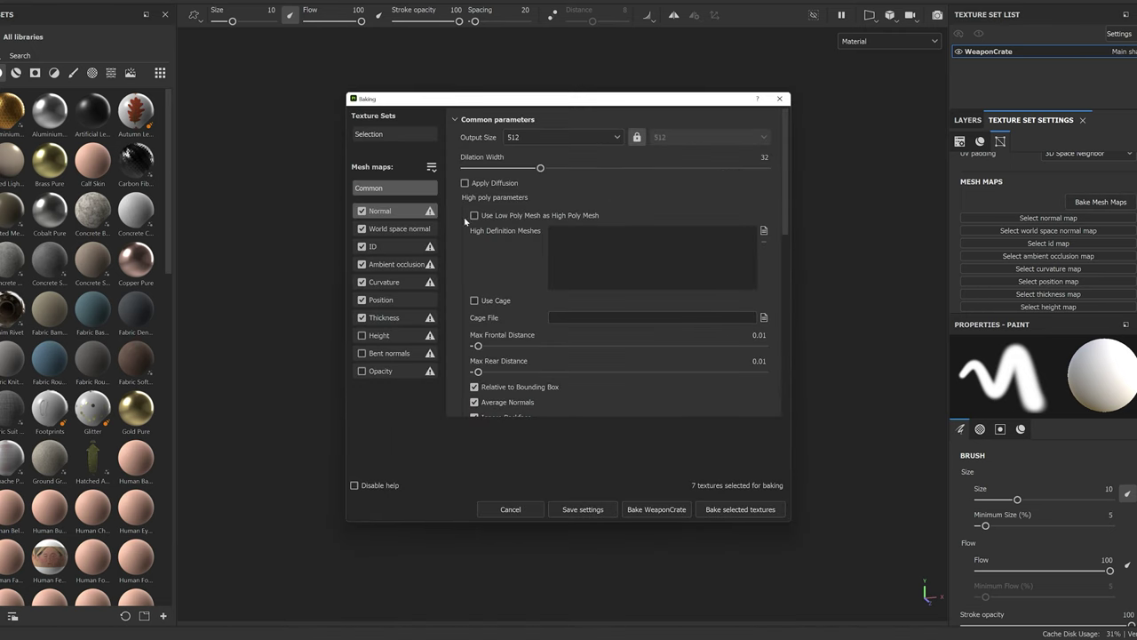
pyautogui.click(600, 138)
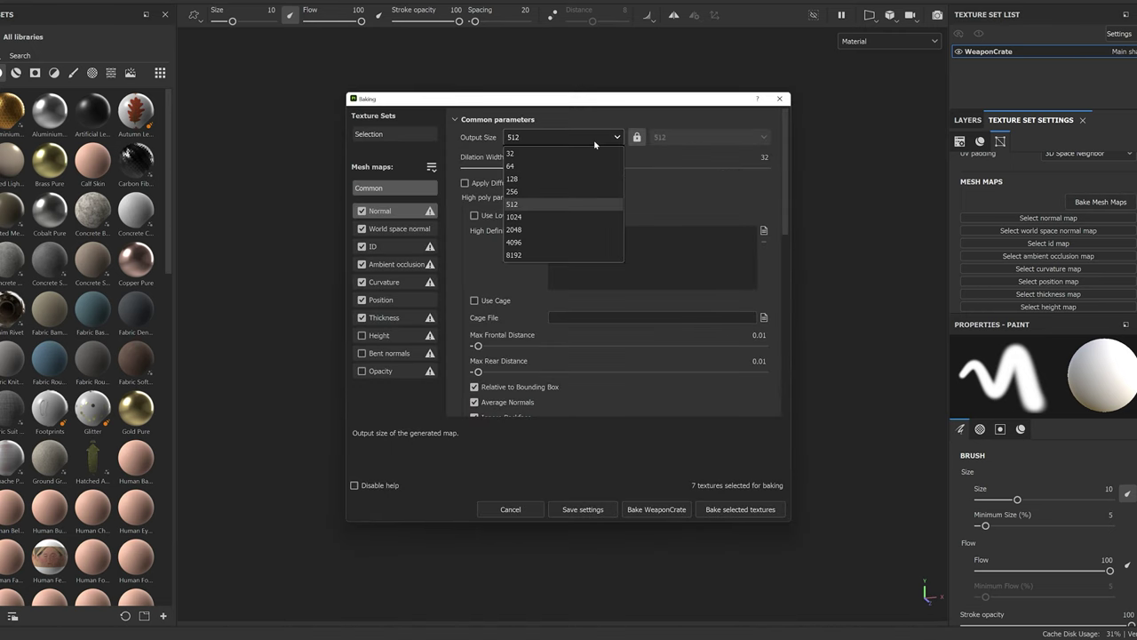
pyautogui.click(560, 229)
pyautogui.click(361, 246)
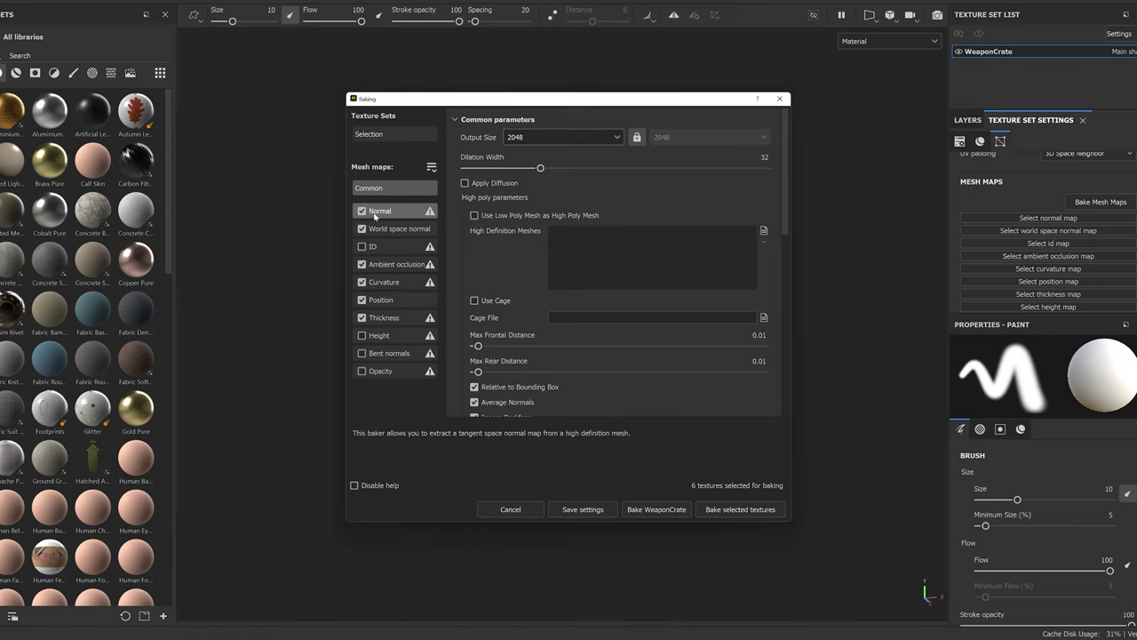
pyautogui.click(764, 233)
pyautogui.doubleClick(489, 216)
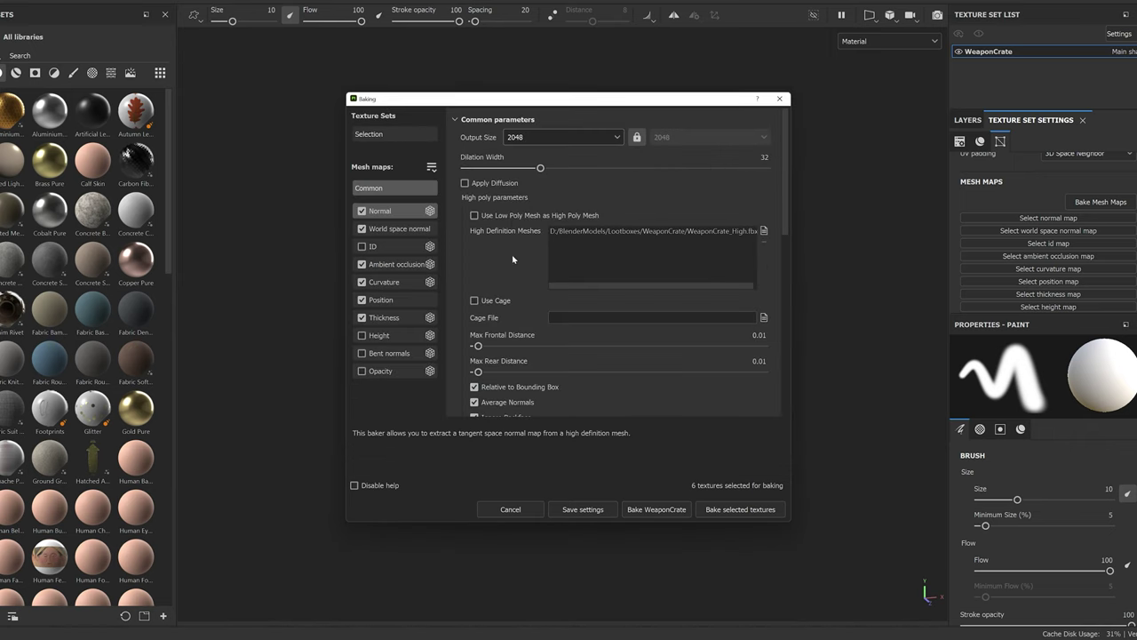
# - Set bake antialiasing to Subsampling 8x8 and match meshes By Mesh Name
pyautogui.scroll(-1, 513, 260)
pyautogui.scroll(-1, 513, 260)
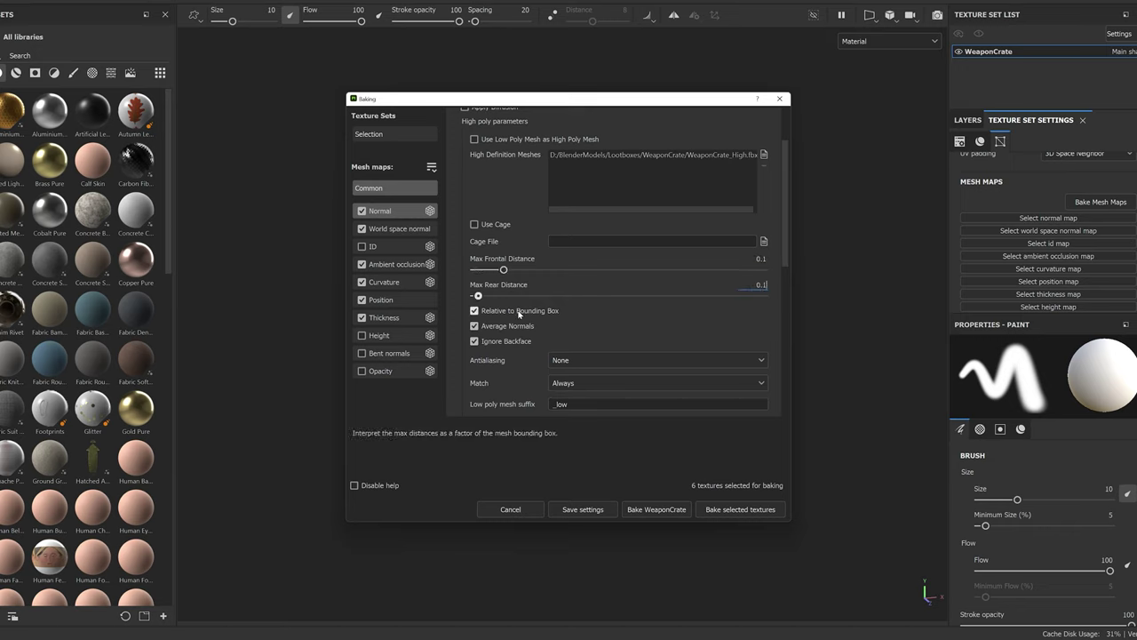
pyautogui.scroll(-1, 515, 362)
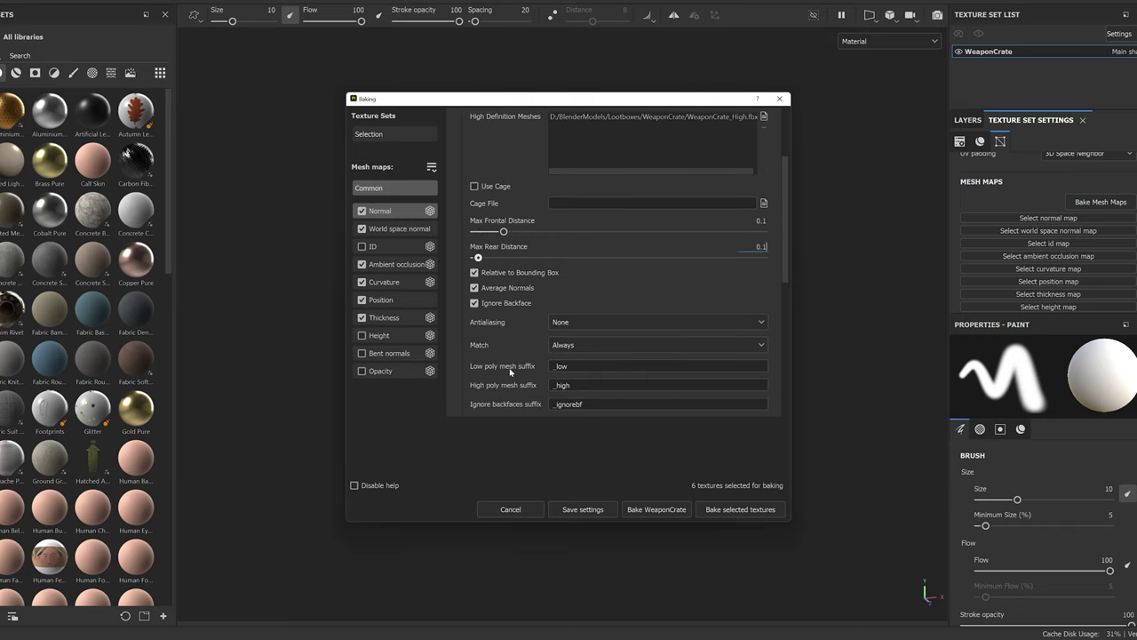
pyautogui.click(584, 321)
pyautogui.click(576, 377)
pyautogui.scroll(-1, 564, 320)
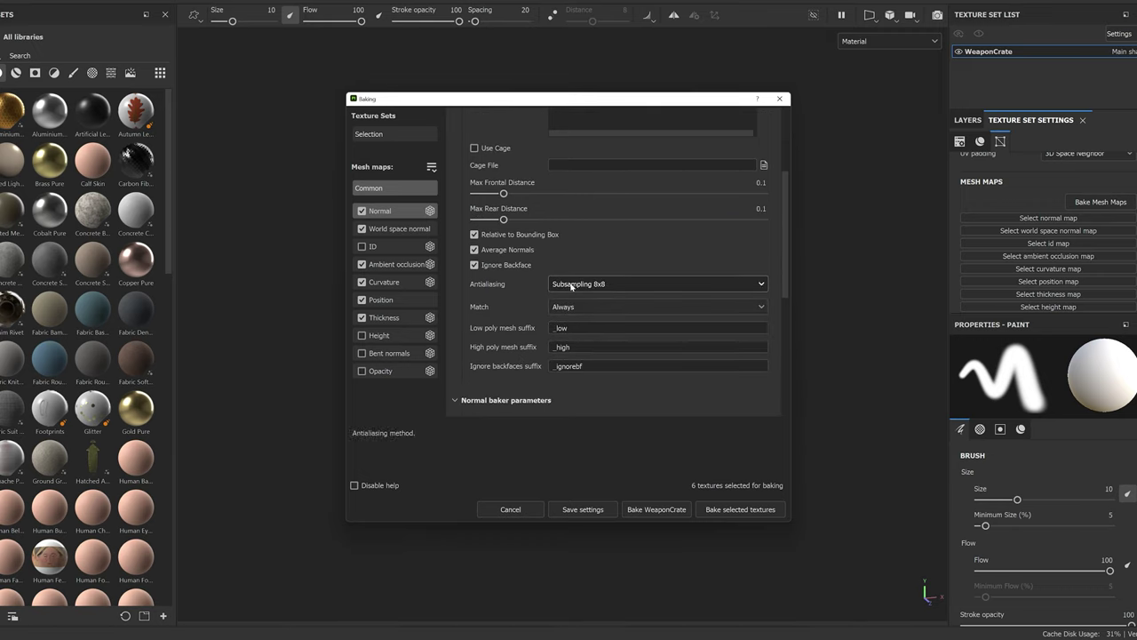
pyautogui.click(565, 307)
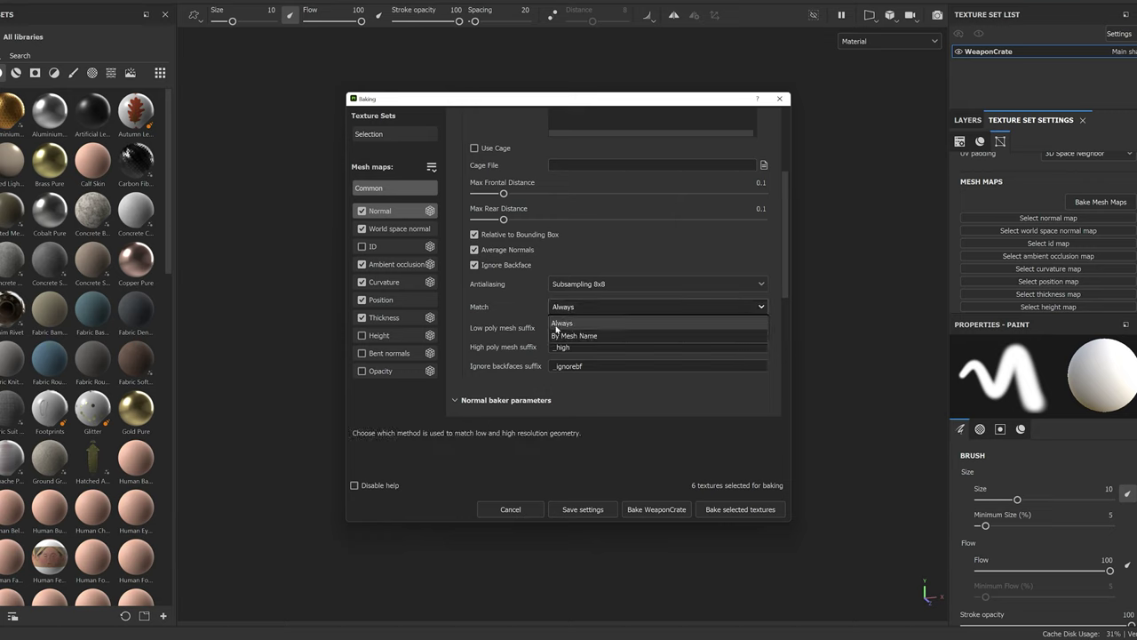
pyautogui.click(556, 335)
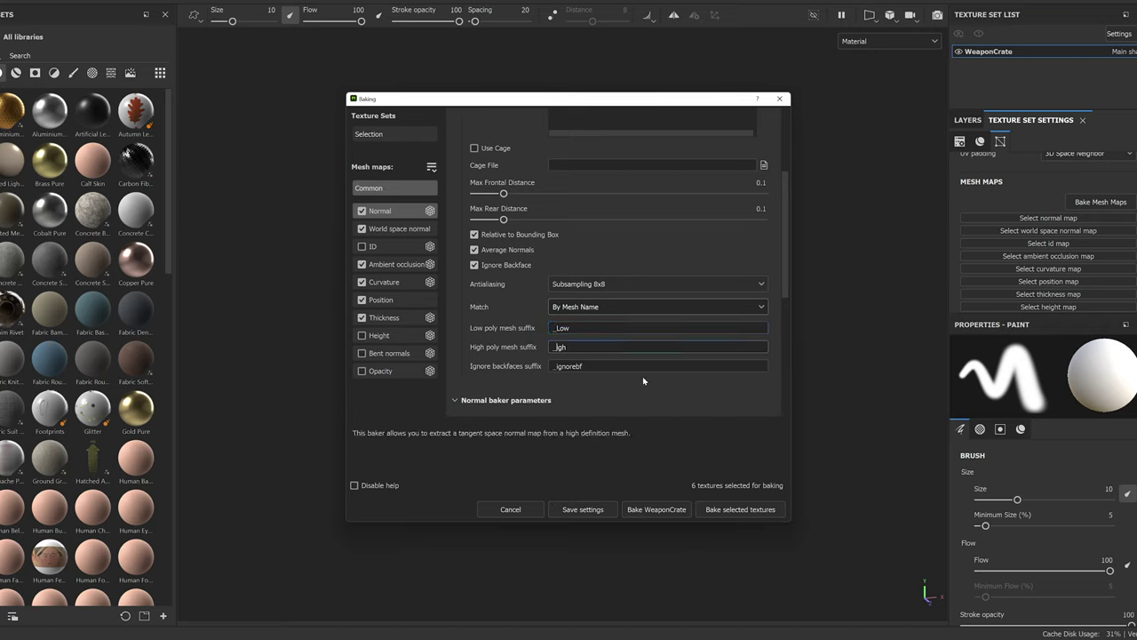
pyautogui.scroll(-2, 519, 374)
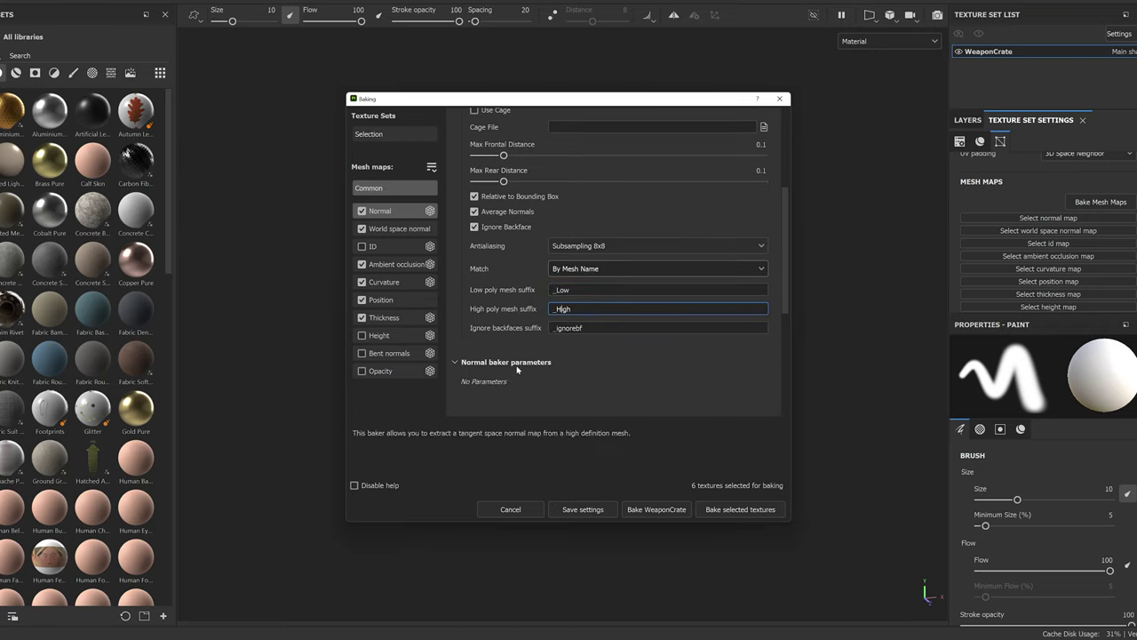
pyautogui.scroll(-3, 515, 329)
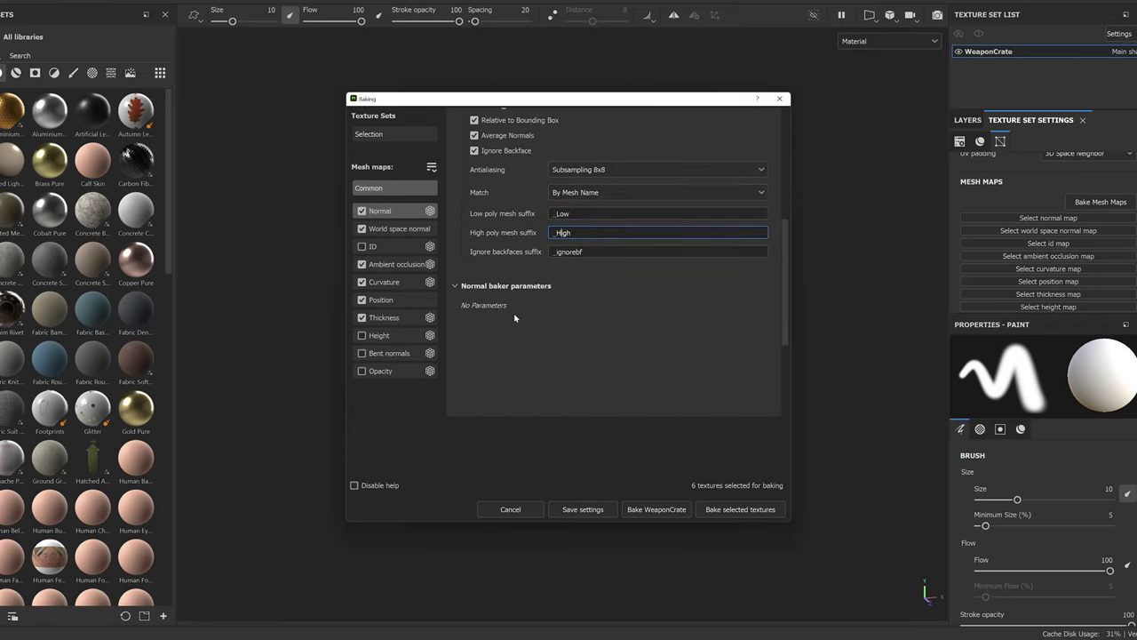
# - Bake the normal, world space normal and ambient occlusion maps, then inspect the crate from several angles
pyautogui.click(713, 509)
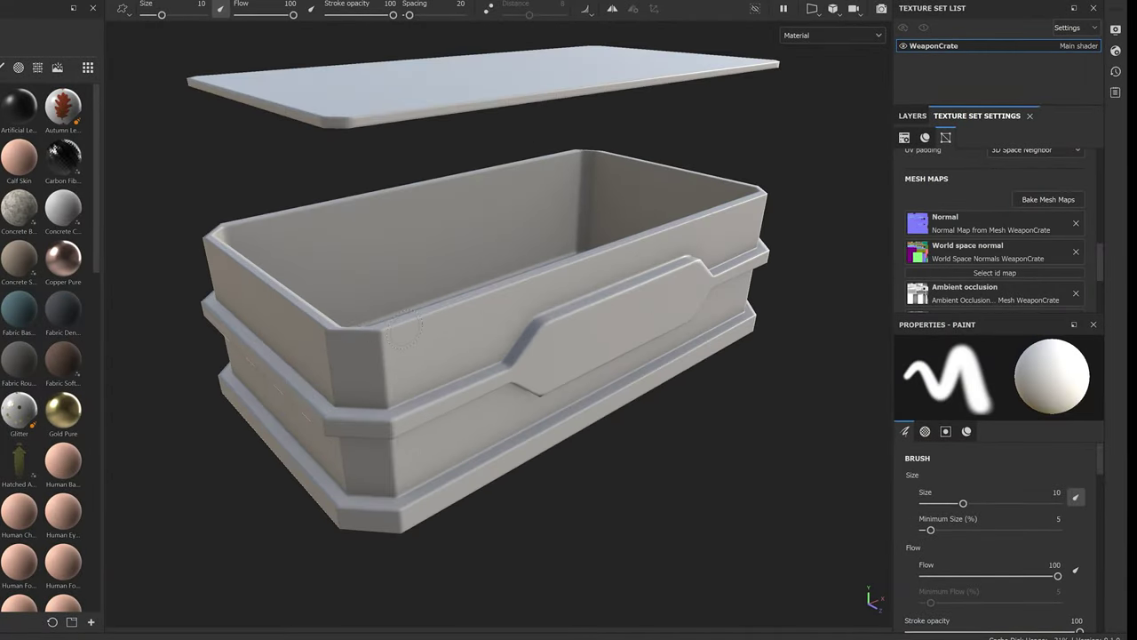
pyautogui.keyDown('alt'); pyautogui.moveTo(425, 324); pyautogui.dragTo(418, 346); pyautogui.keyUp('alt')
pyautogui.keyDown('alt'); pyautogui.moveTo(511, 360); pyautogui.dragTo(356, 317); pyautogui.keyUp('alt')
pyautogui.press('f')
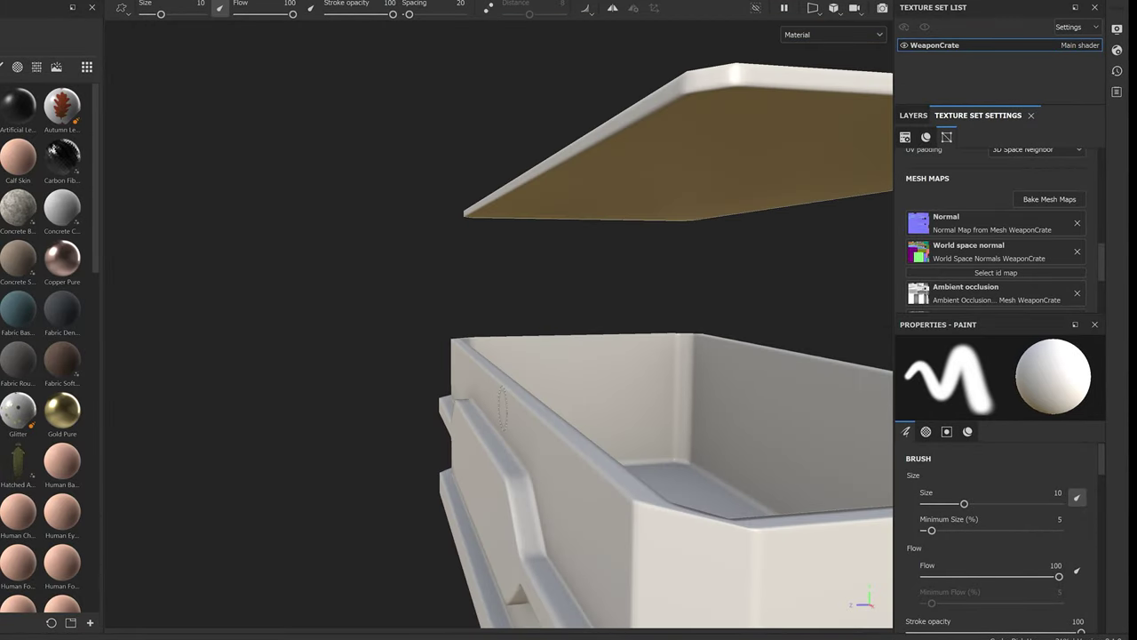
pyautogui.keyDown('alt'); pyautogui.moveTo(530, 444); pyautogui.dragTo(613, 389); pyautogui.keyUp('alt')
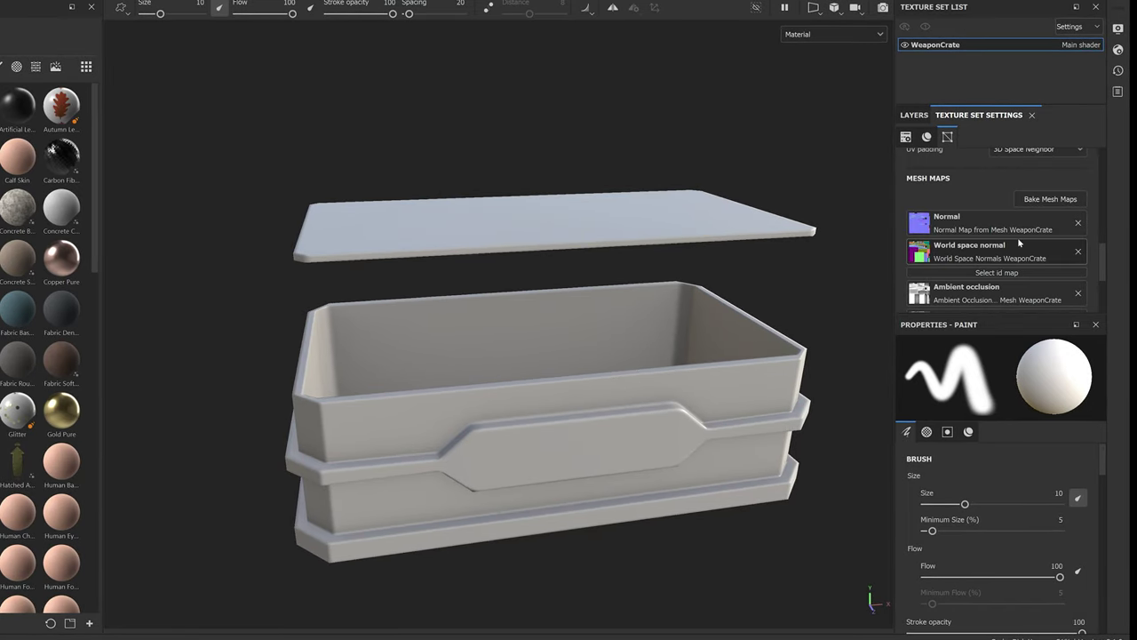
pyautogui.keyDown('alt'); pyautogui.moveTo(545, 266); pyautogui.dragTo(497, 250); pyautogui.keyUp('alt')
# - Bake an ID map from Vertex Color with the high-poly mesh removed from the bake
pyautogui.click(1044, 199)
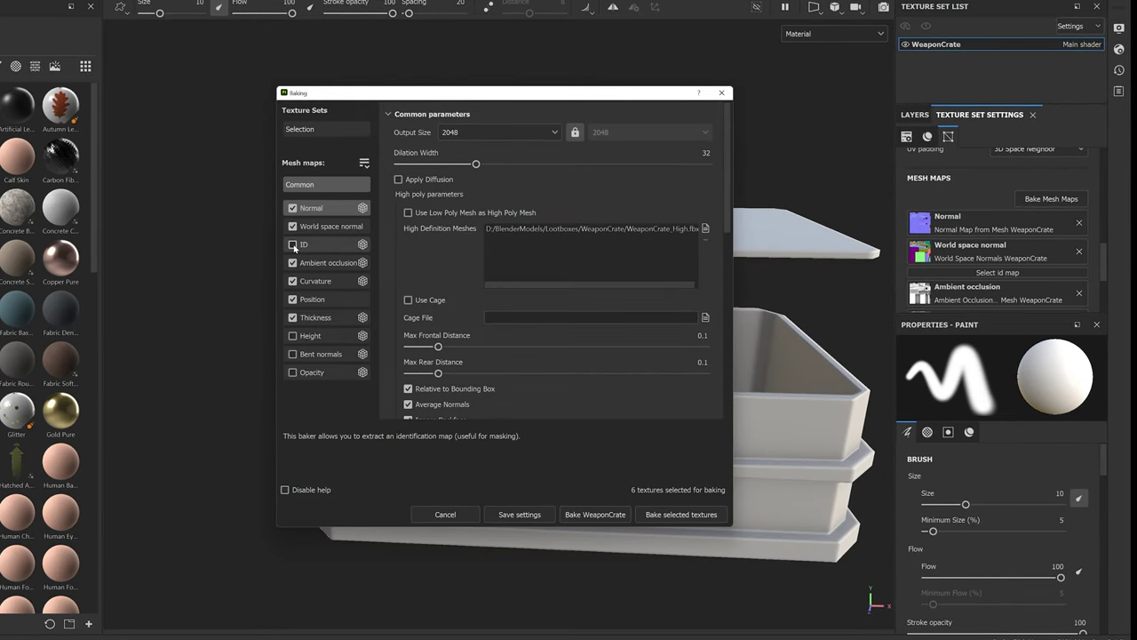
pyautogui.click(690, 232)
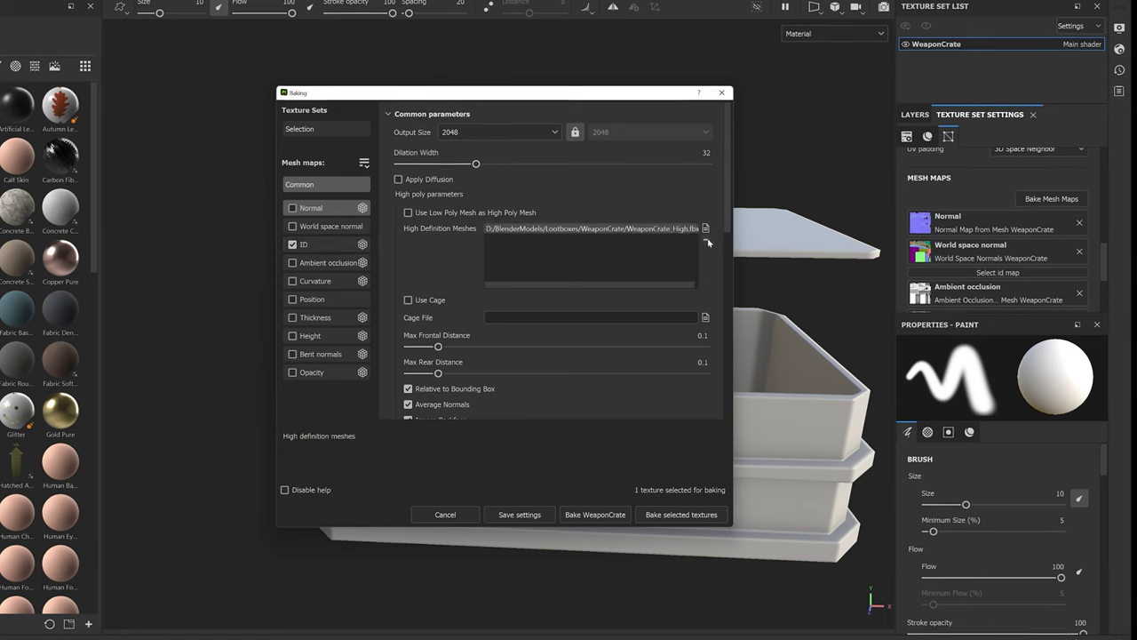
pyautogui.click(706, 240)
pyautogui.click(316, 244)
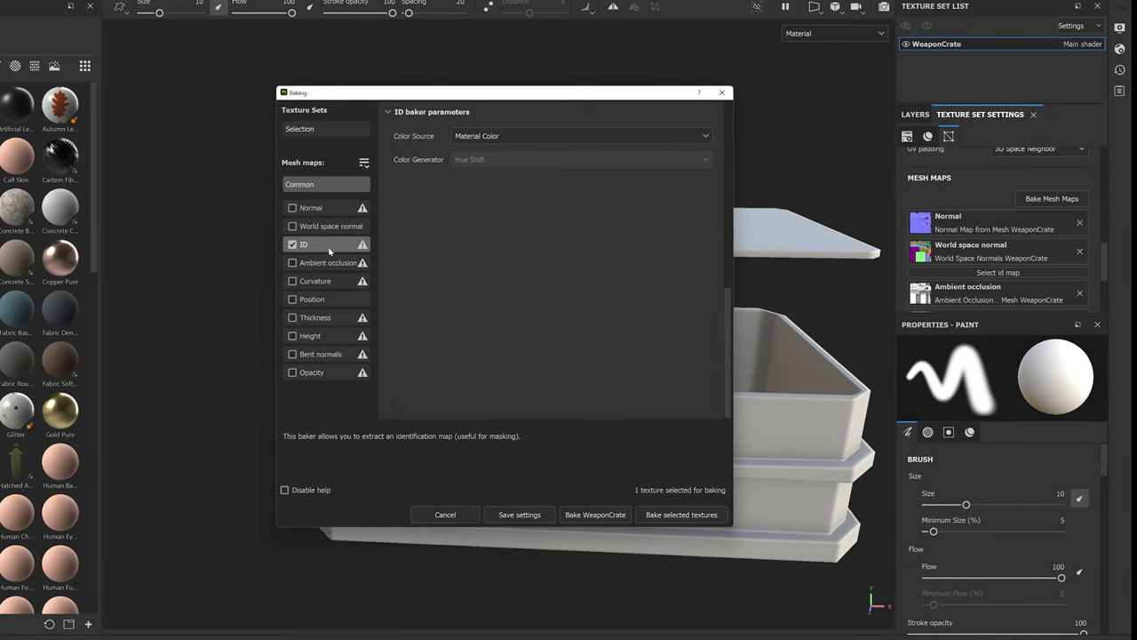
pyautogui.click(485, 138)
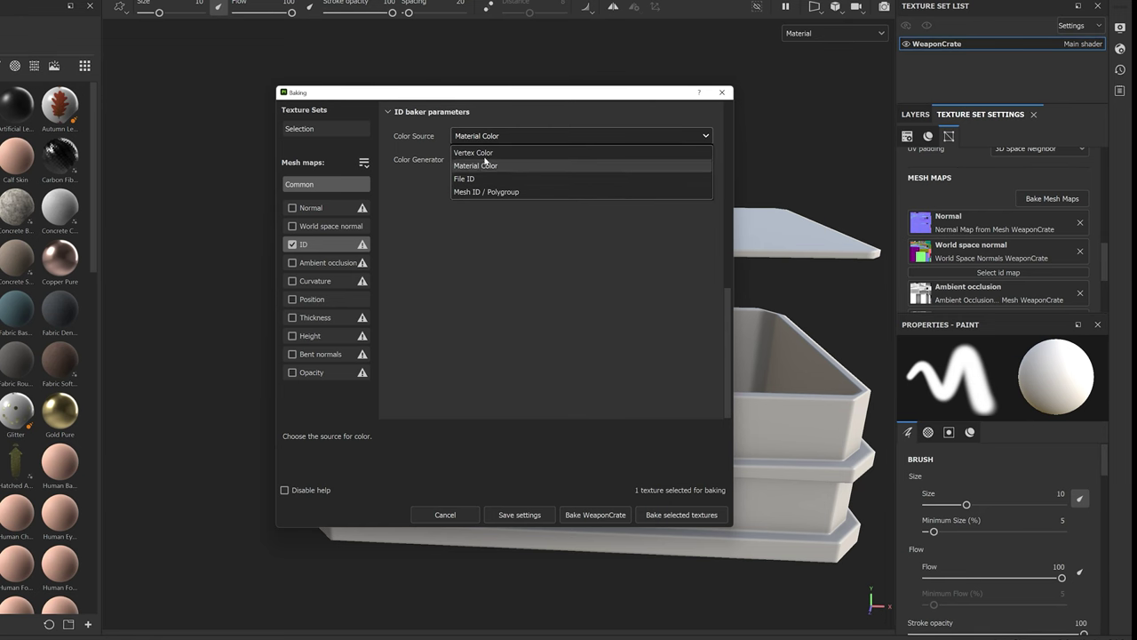
pyautogui.click(473, 152)
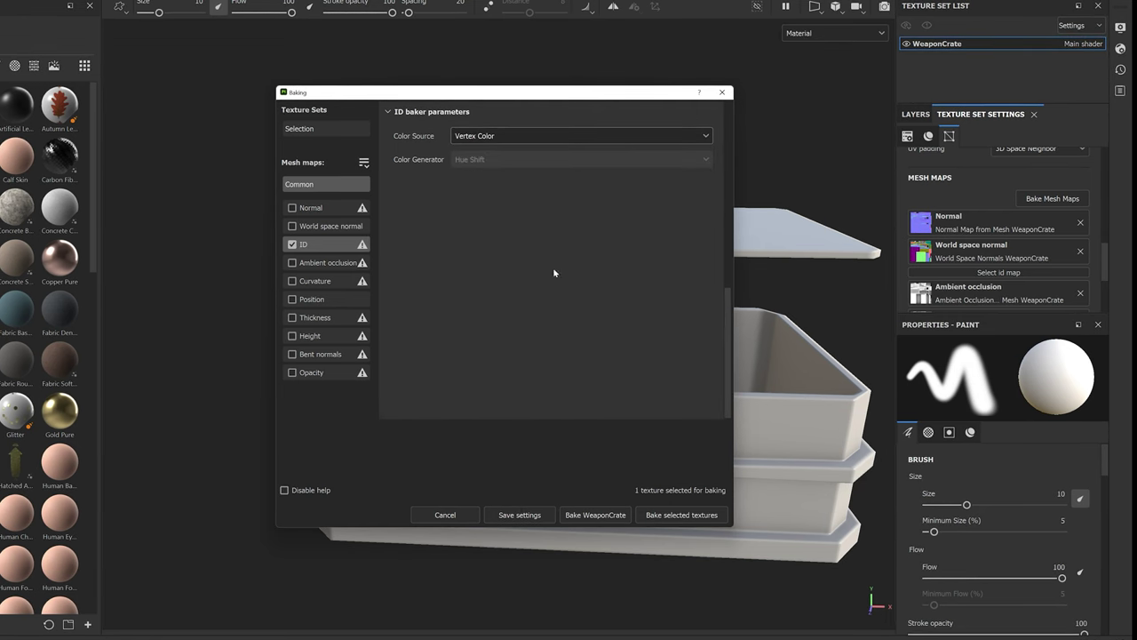
pyautogui.click(663, 517)
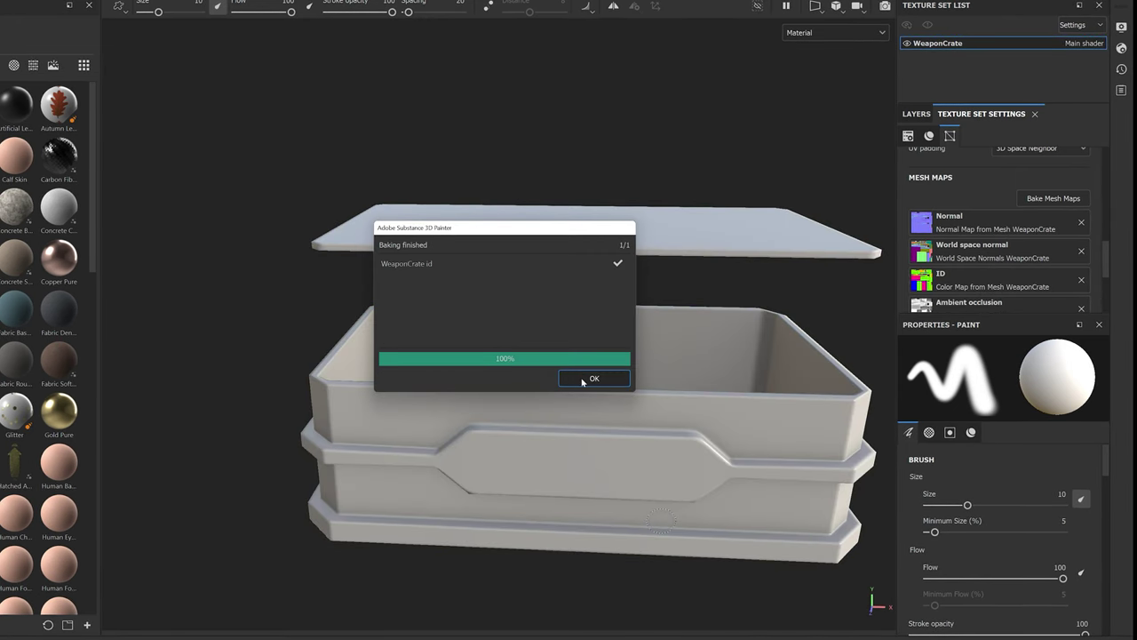
pyautogui.click(593, 379)
pyautogui.moveTo(590, 398)
pyautogui.keyDown('alt'); pyautogui.mouseDown()
pyautogui.moveTo(514, 402)
pyautogui.moveTo(569, 402)
pyautogui.mouseUp(); pyautogui.keyUp('alt')
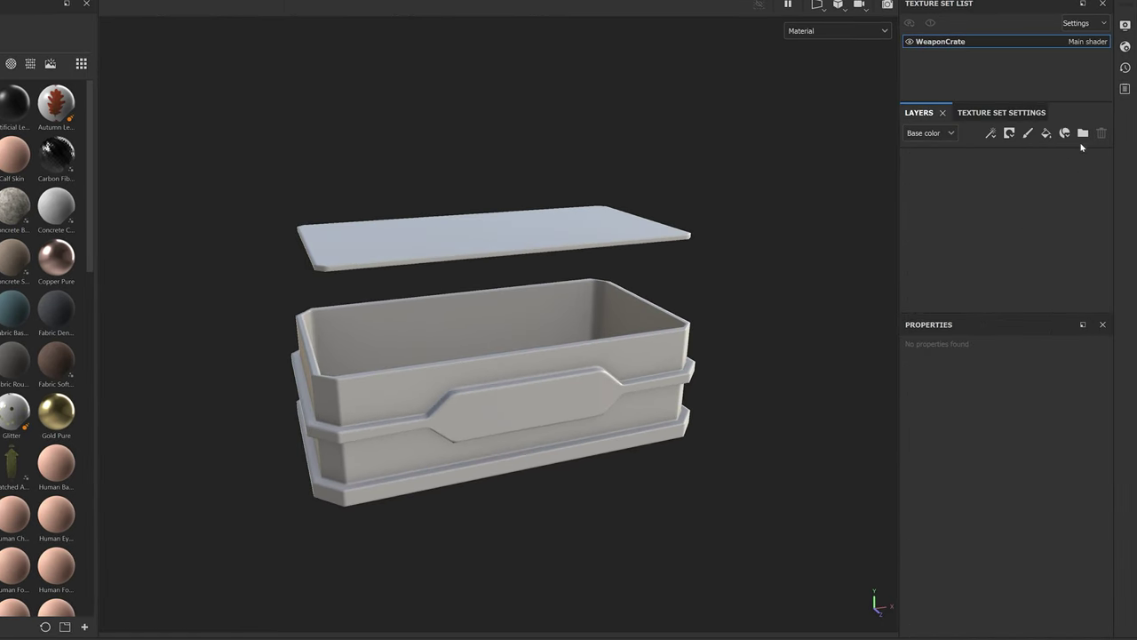
# - Create a Skirt folder masked by colour selection to the blue ID band, and add a fill layer
pyautogui.click(1082, 134)
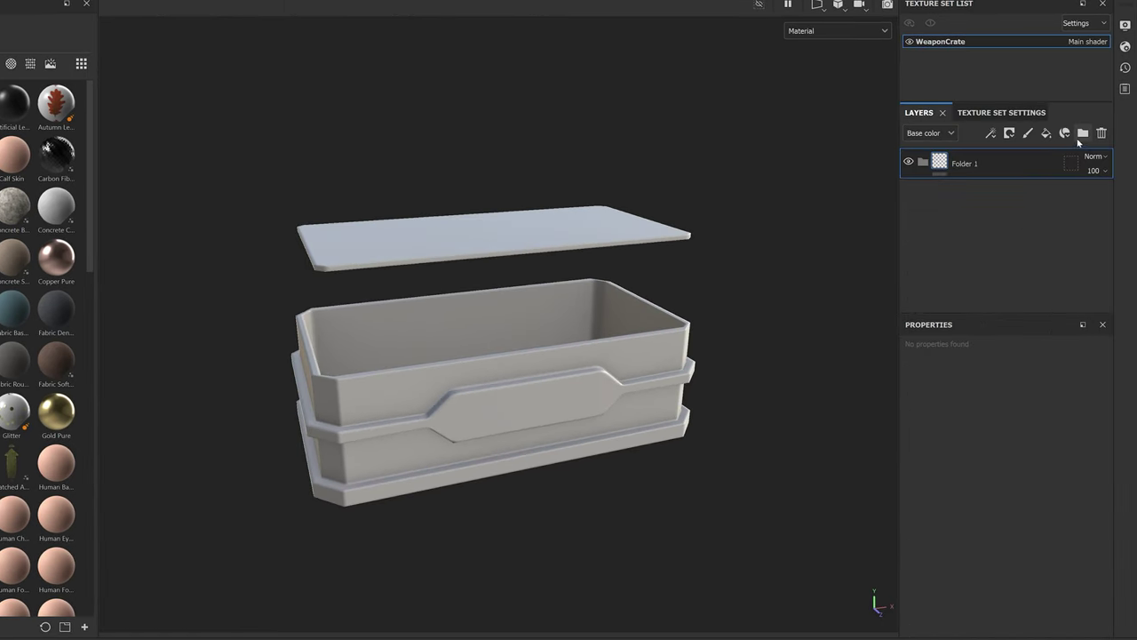
pyautogui.doubleClick(967, 165)
pyautogui.write('Skin')
pyautogui.press('Return')
pyautogui.rightClick(967, 165)
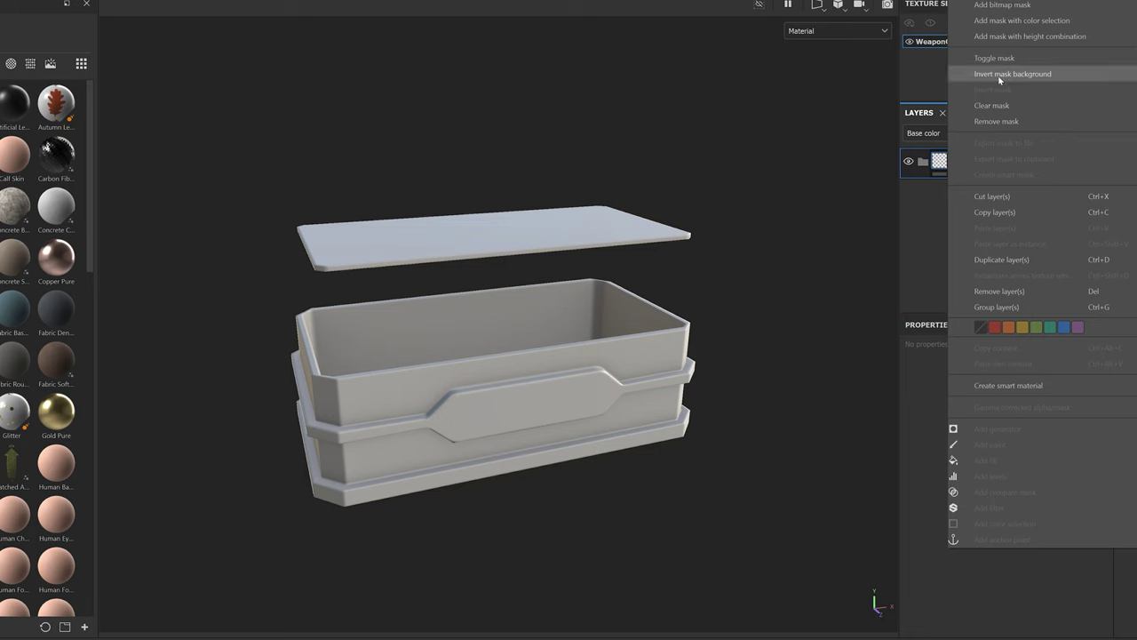
pyautogui.click(1011, 21)
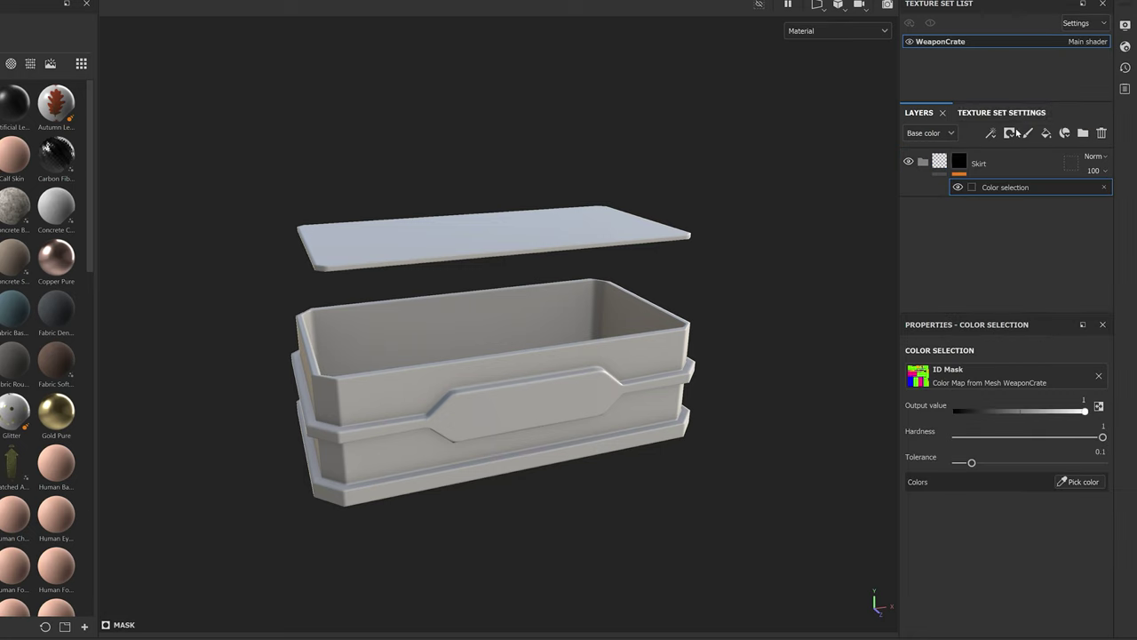
pyautogui.click(1078, 481)
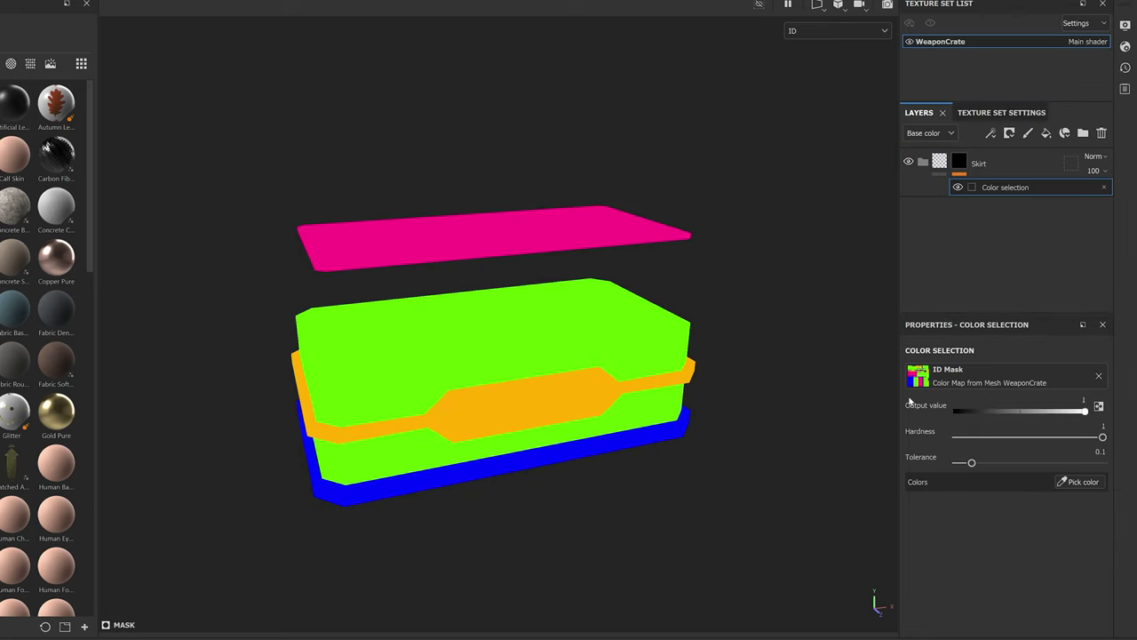
pyautogui.click(435, 480)
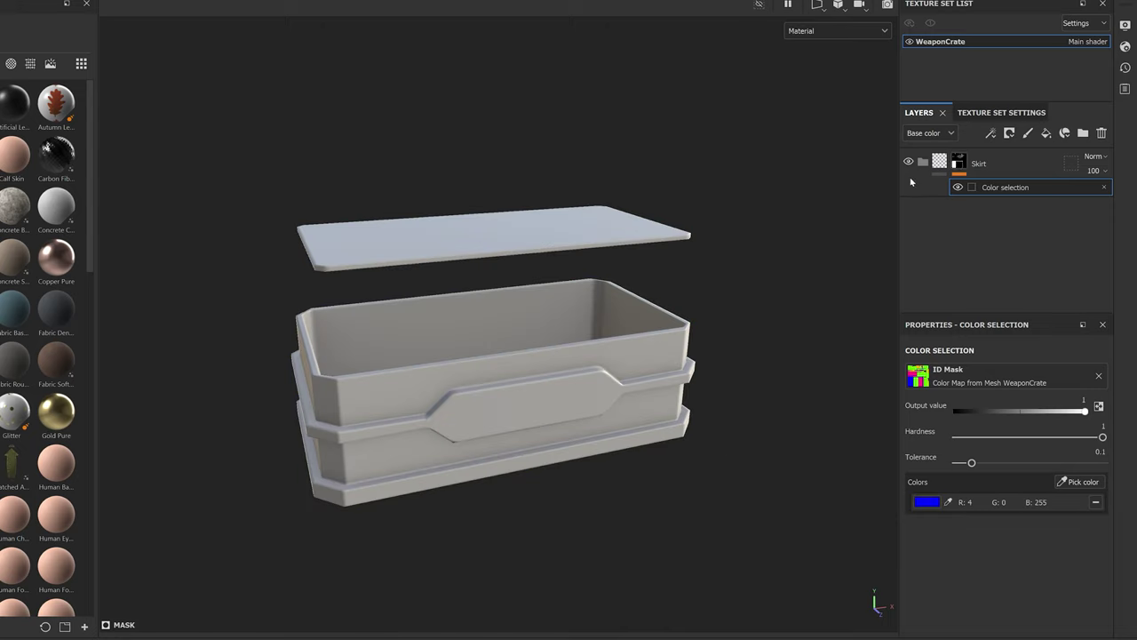
pyautogui.click(1045, 132)
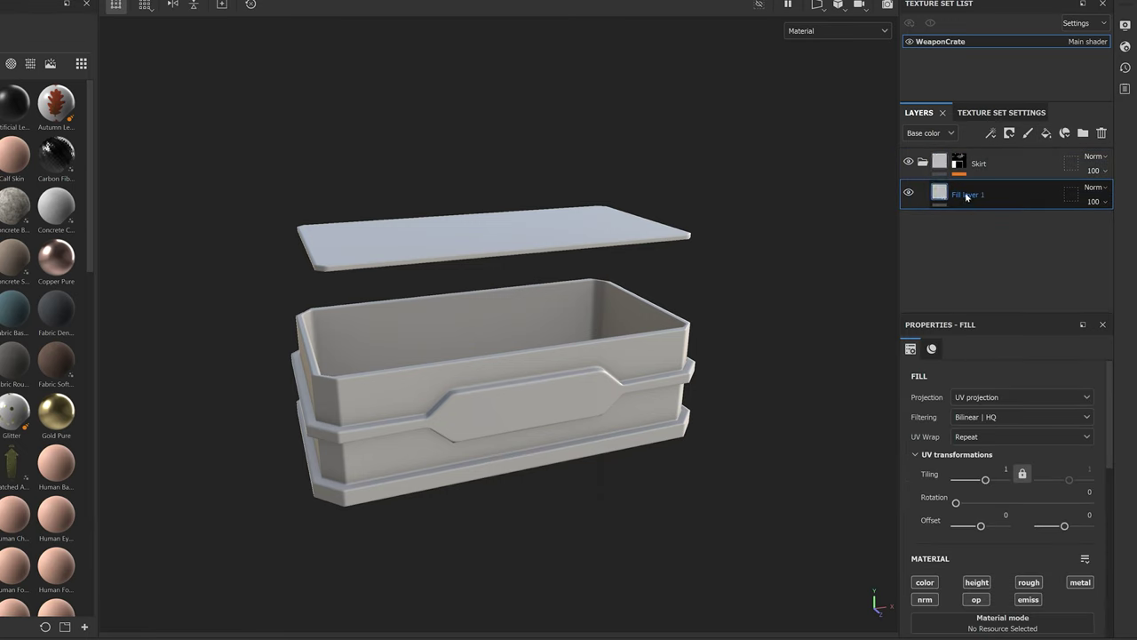
# - Rename the fill layer BaseColour and enable its colour and roughness channels
pyautogui.doubleClick(969, 193)
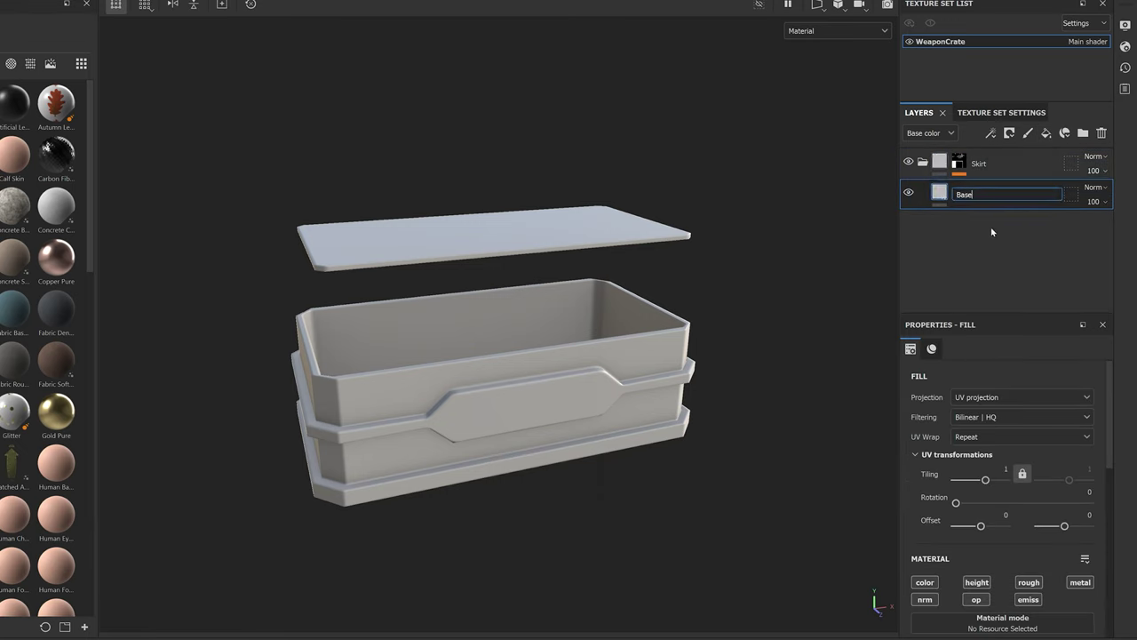
pyautogui.write('BaseColour')
pyautogui.press('Return')
pyautogui.click(922, 583)
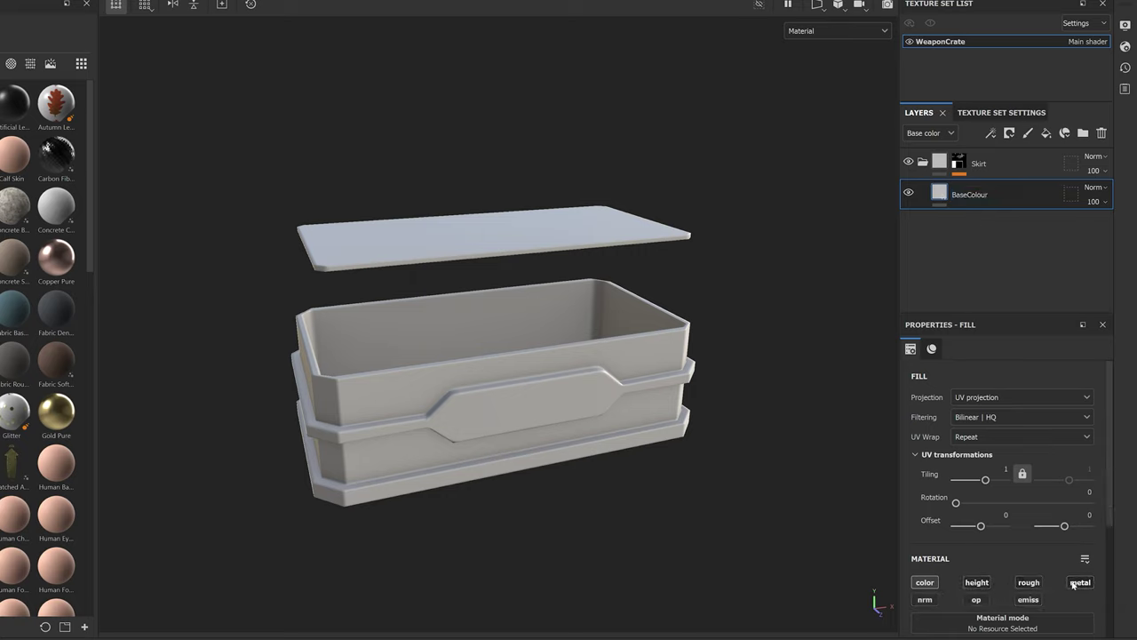
pyautogui.click(1029, 583)
# - Give the skirt fill a saturated orange base colour, metallic 1 and raised roughness
pyautogui.scroll(-3, 966, 497)
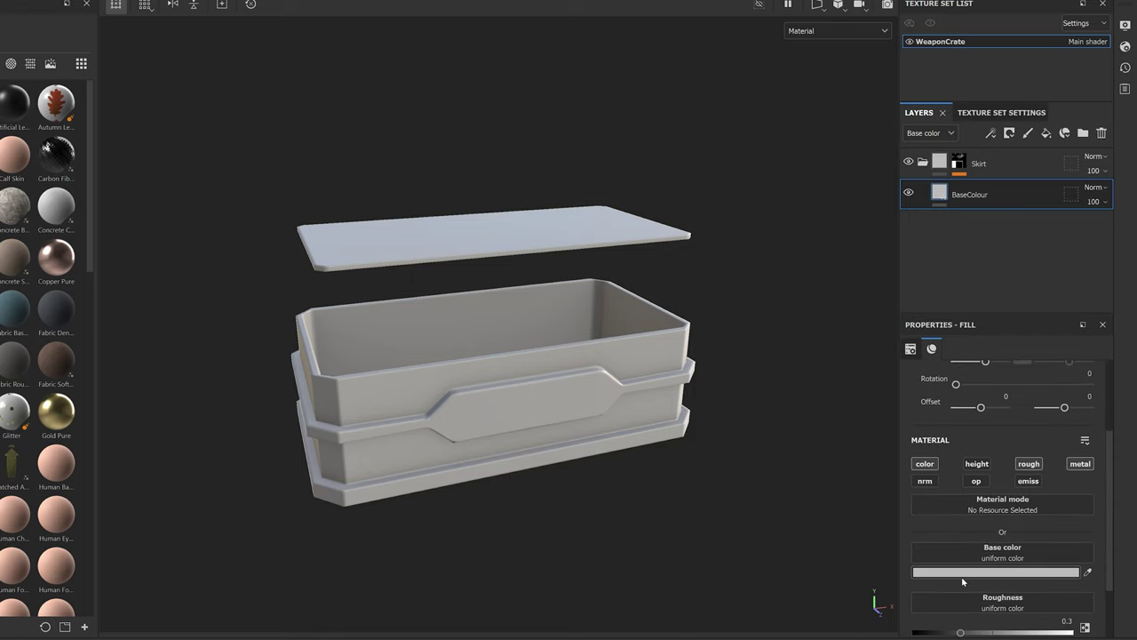
pyautogui.click(966, 573)
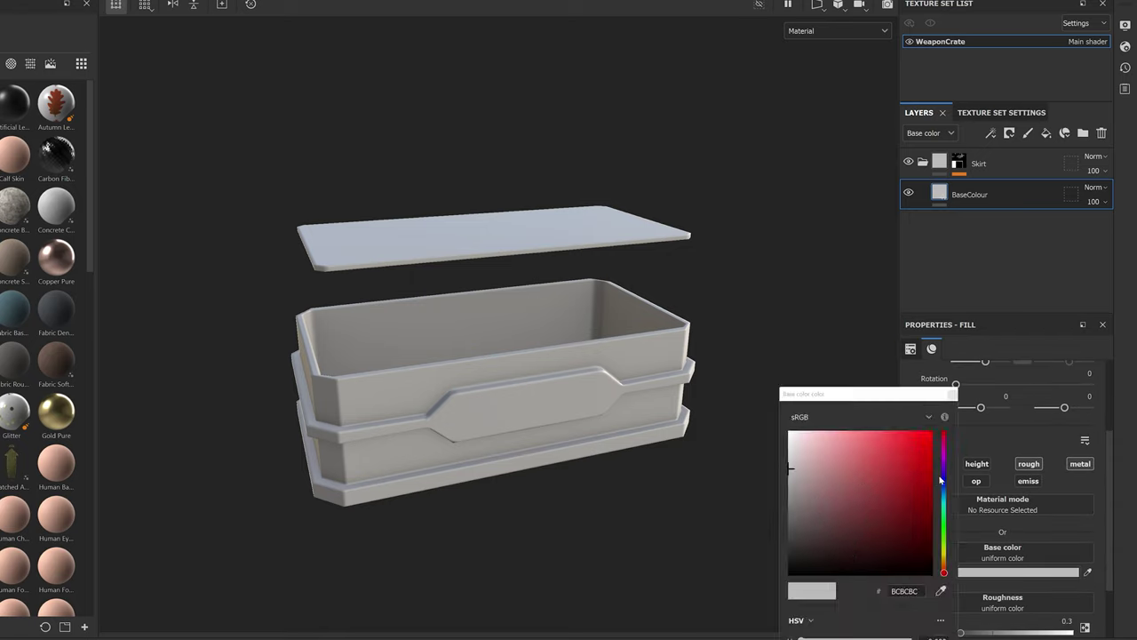
pyautogui.moveTo(945, 575); pyautogui.dragTo(944, 568)
pyautogui.click(932, 433)
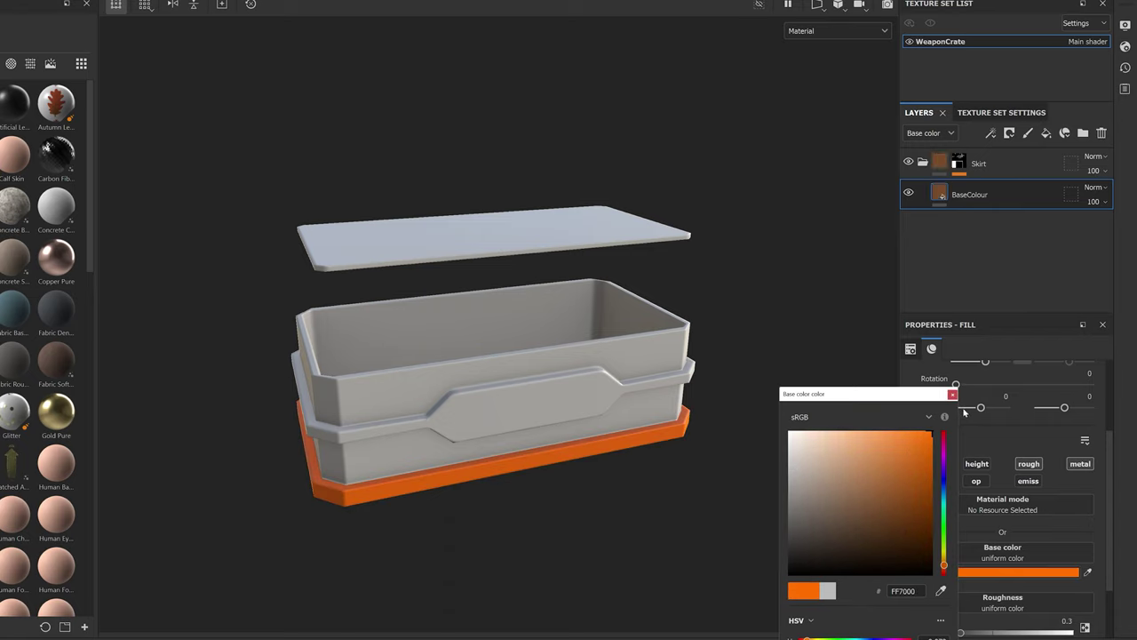
pyautogui.moveTo(945, 565); pyautogui.dragTo(944, 569)
pyautogui.click(953, 396)
pyautogui.scroll(-2, 916, 607)
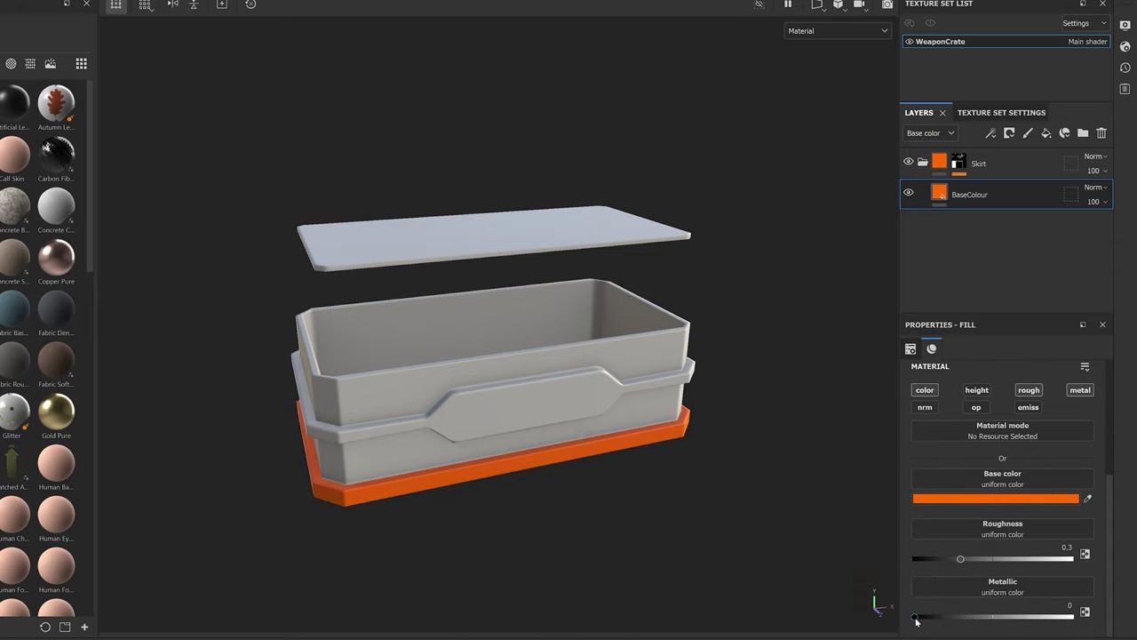
pyautogui.moveTo(916, 617); pyautogui.dragTo(1111, 615)
pyautogui.moveTo(966, 561); pyautogui.dragTo(1040, 560)
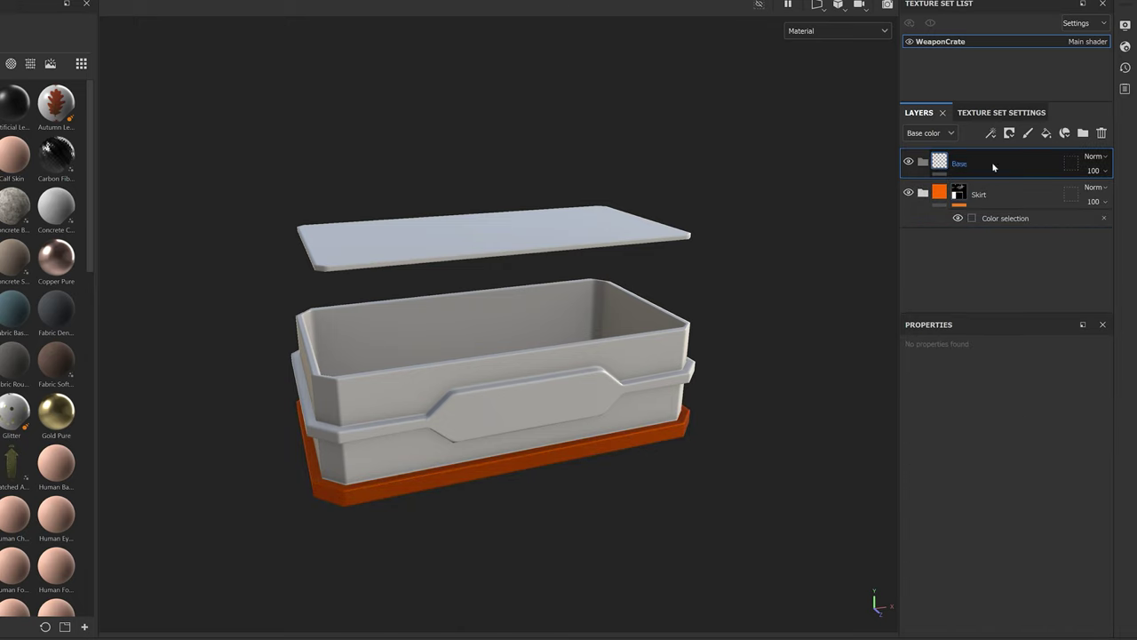
# - Add a fill layer for the crate body from the Skirt layer's context menu
pyautogui.rightClick(978, 164)
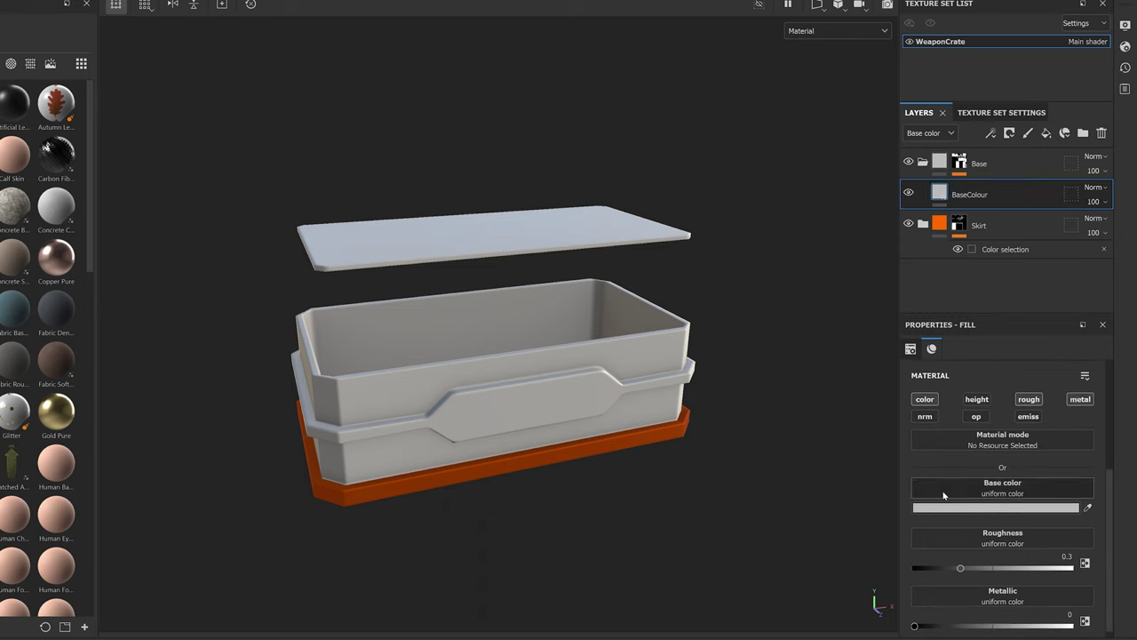
pyautogui.click(1018, 499)
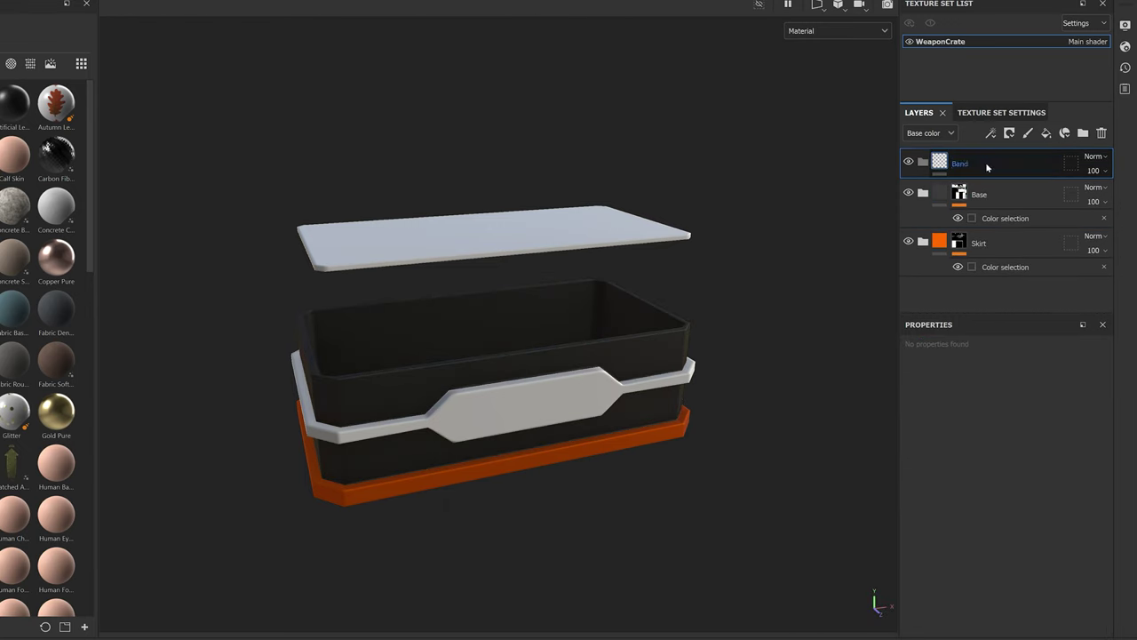
pyautogui.rightClick(960, 163)
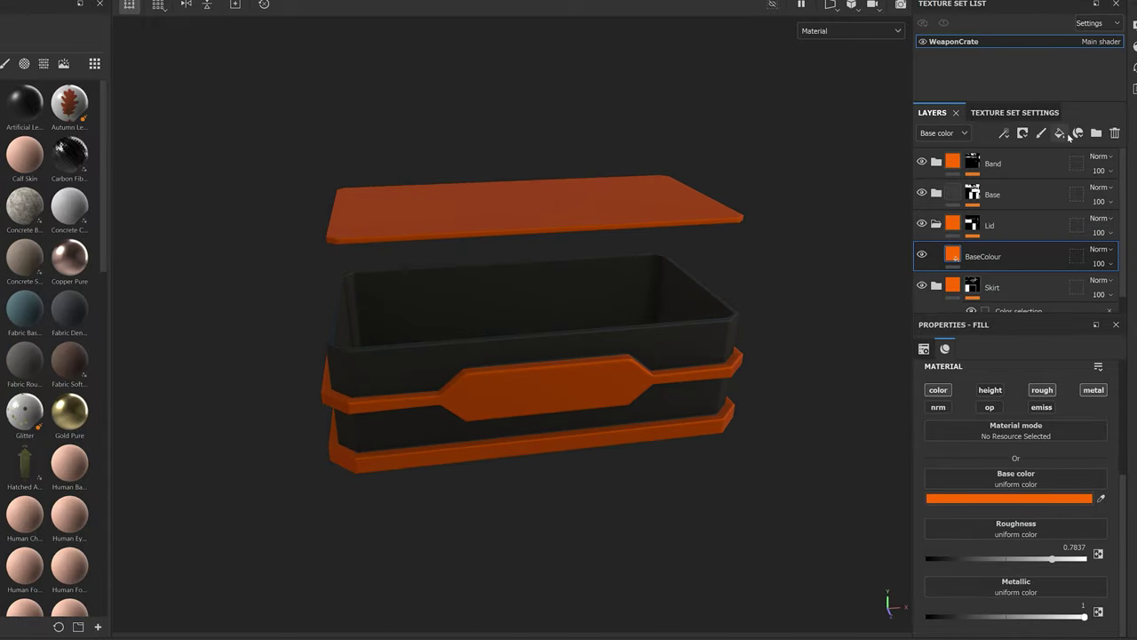
# - Add a fill layer with a black mask inside the Lid folder
pyautogui.click(1061, 133)
pyautogui.click(1022, 132)
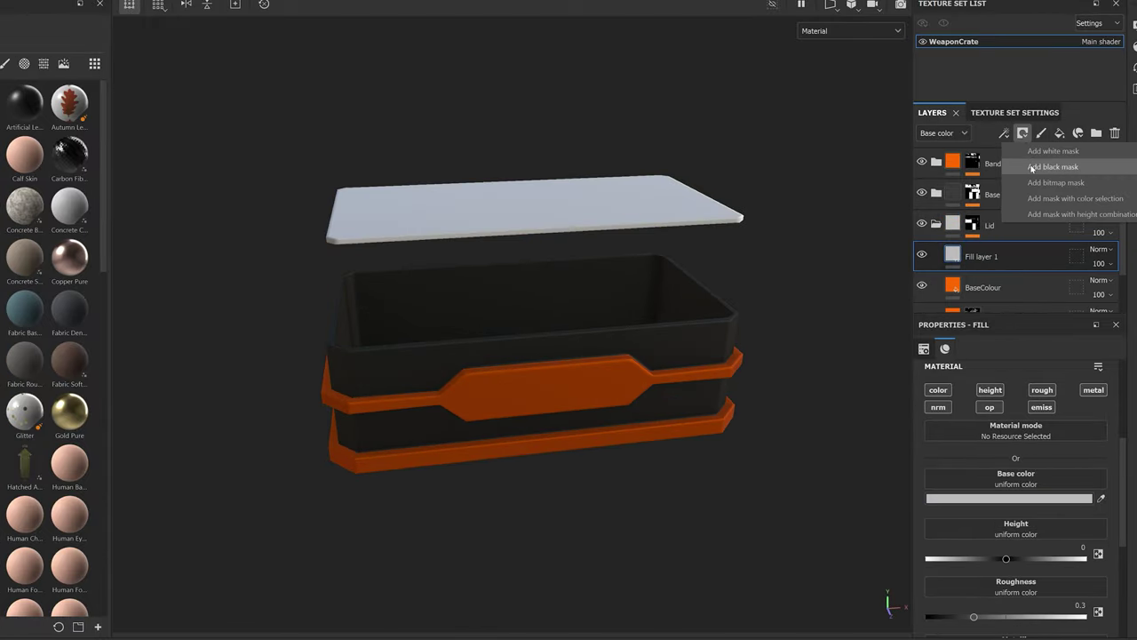
pyautogui.click(1030, 166)
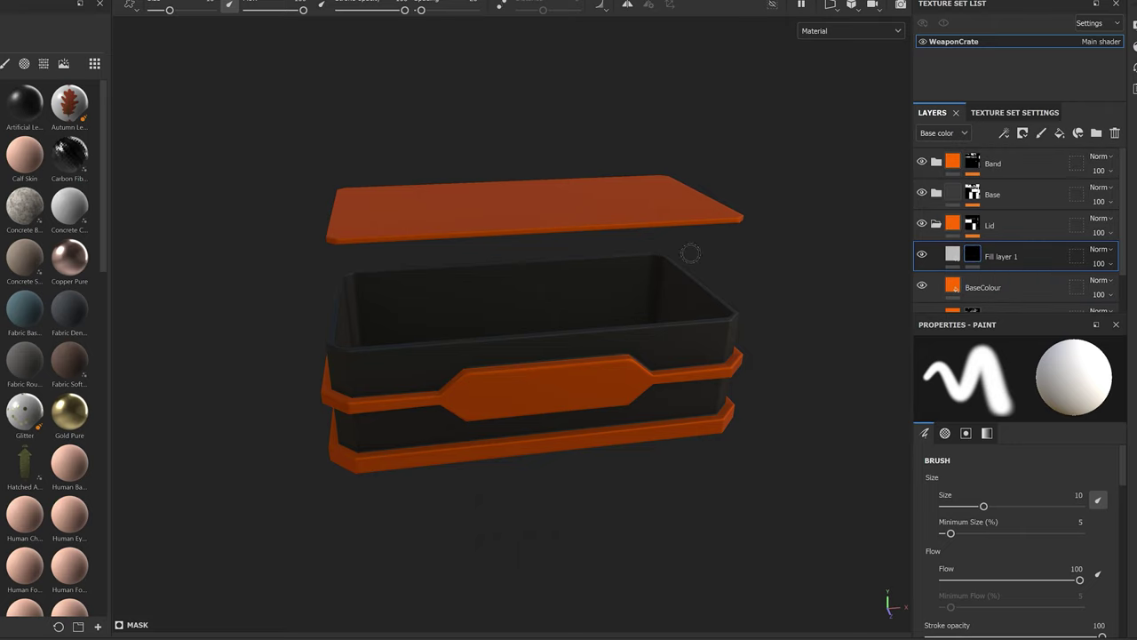
pyautogui.moveTo(552, 208)
pyautogui.keyDown('alt'); pyautogui.mouseDown()
pyautogui.moveTo(533, 233)
pyautogui.moveTo(520, 182)
pyautogui.mouseUp(); pyautogui.keyUp('alt')
pyautogui.hotkey('ctrl', 'z')
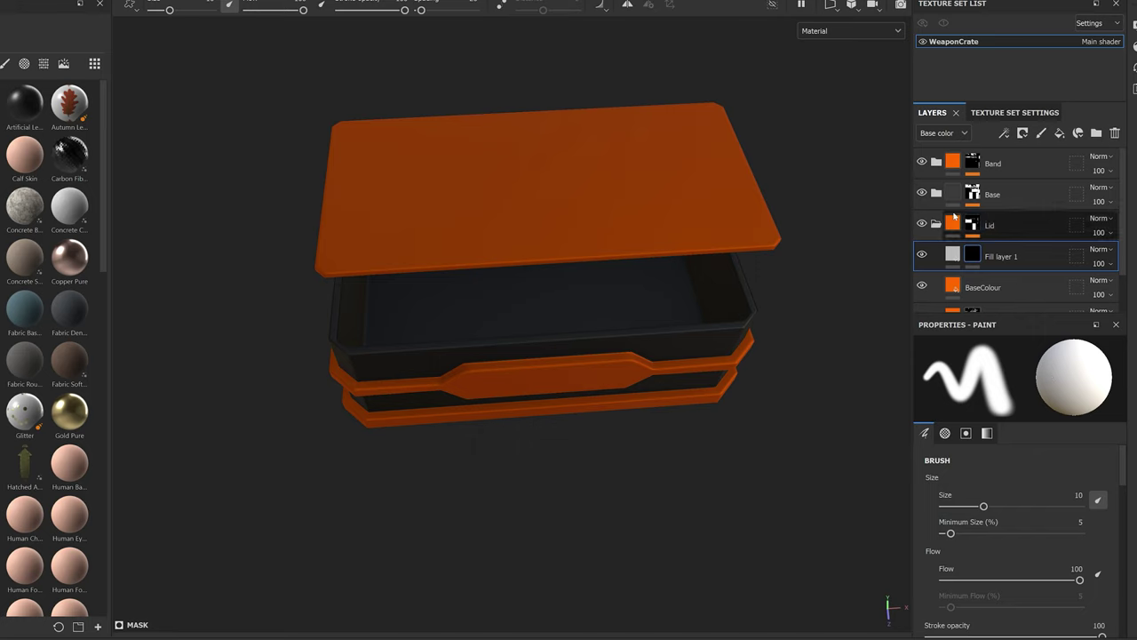
# - Configure the fill's colour channel and select its mask for painting
pyautogui.click(952, 255)
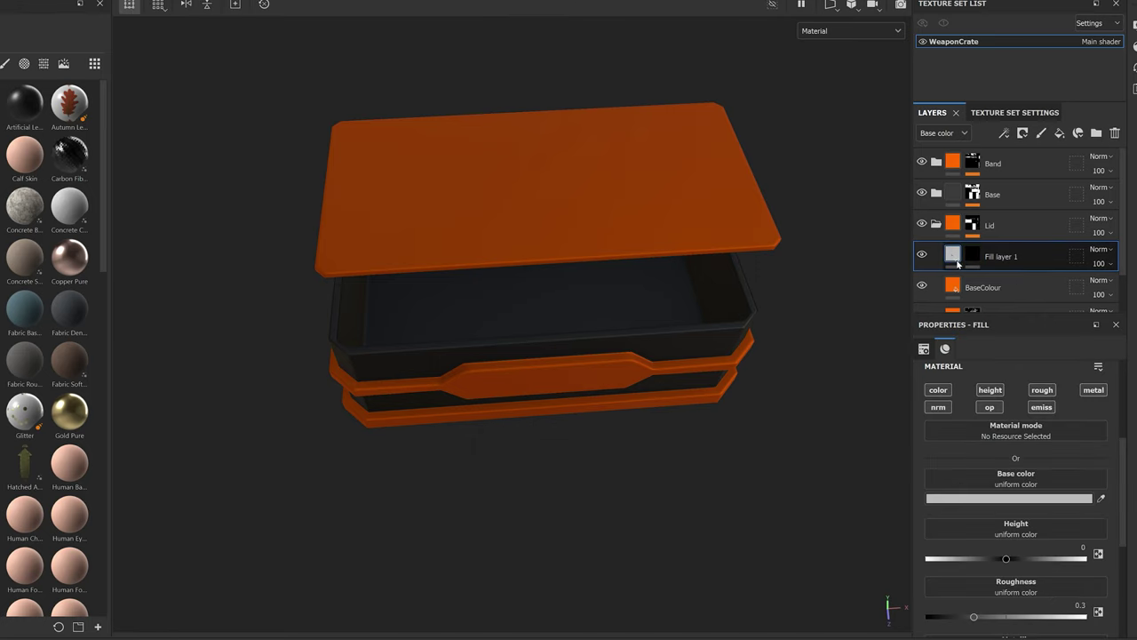
pyautogui.click(997, 392)
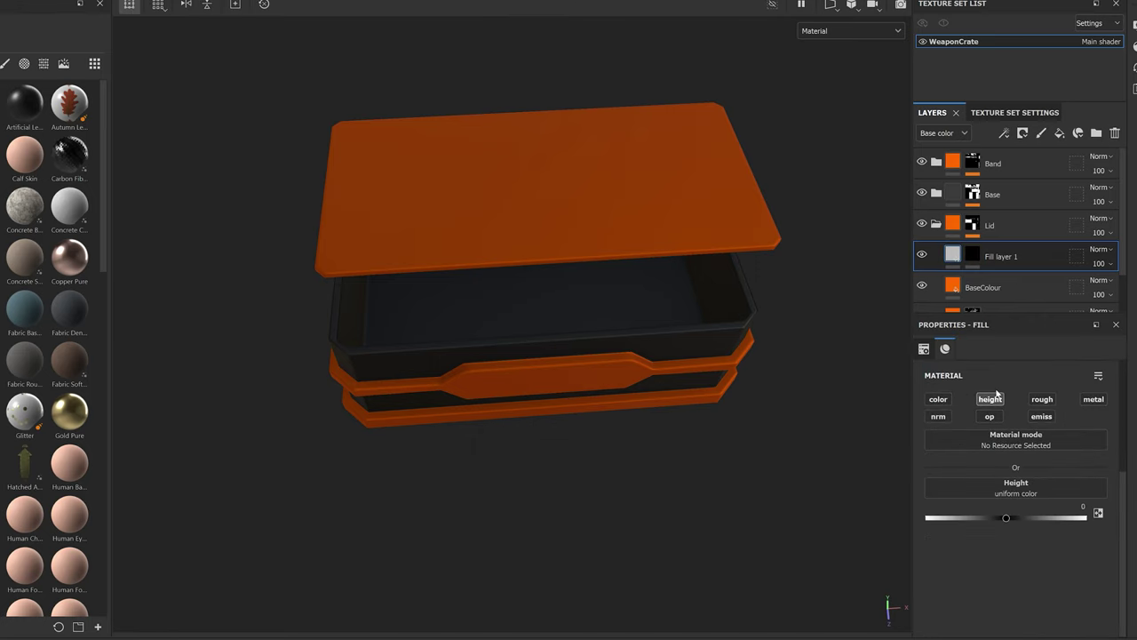
pyautogui.click(940, 400)
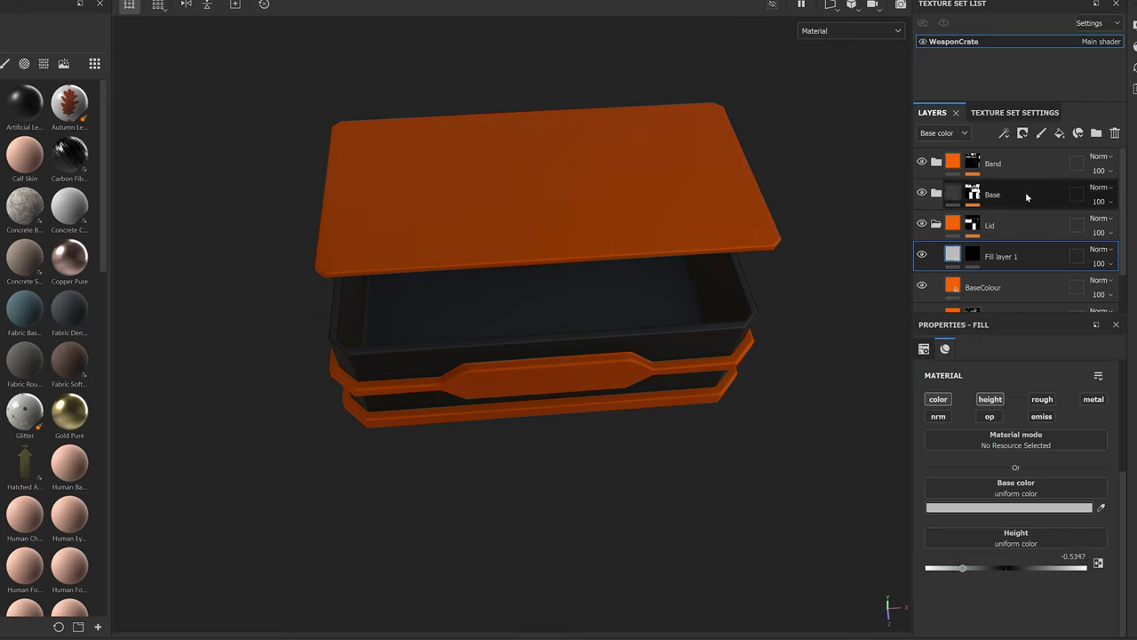
pyautogui.click(973, 256)
pyautogui.scroll(-5, 1019, 482)
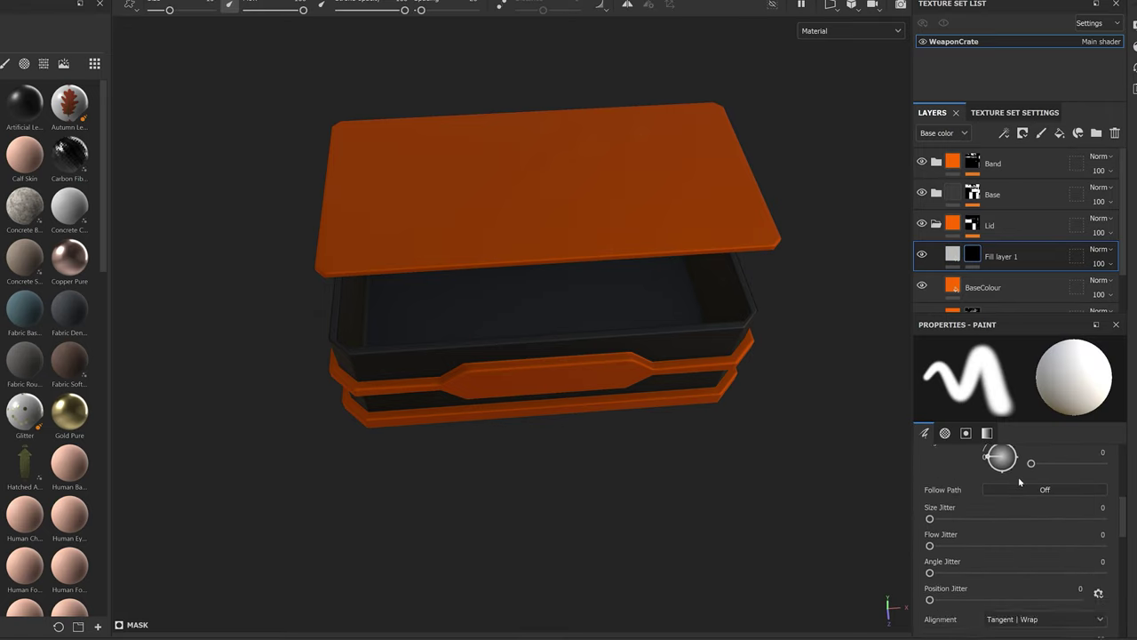
pyautogui.scroll(-5, 992, 521)
# - Choose the Celtic Circle Crossed Corners brush alpha and frame the lid from above
pyautogui.click(937, 527)
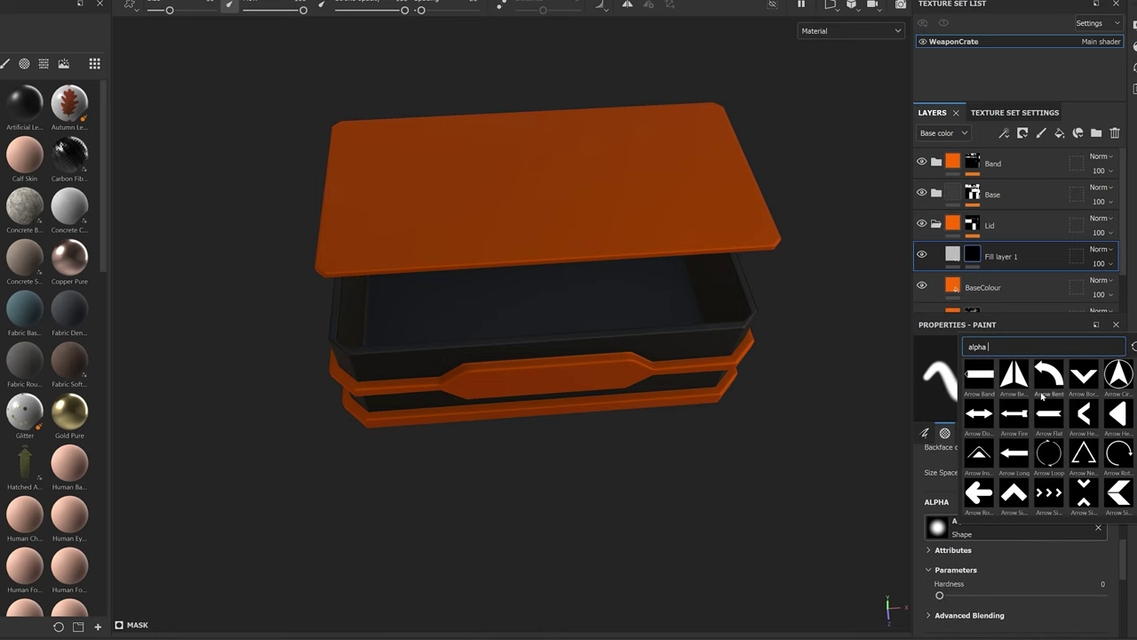
pyautogui.scroll(-5, 1036, 426)
pyautogui.scroll(-3, 1035, 425)
pyautogui.click(1048, 414)
pyautogui.keyDown('alt'); pyautogui.moveTo(533, 102); pyautogui.dragTo(563, 127); pyautogui.keyUp('alt')
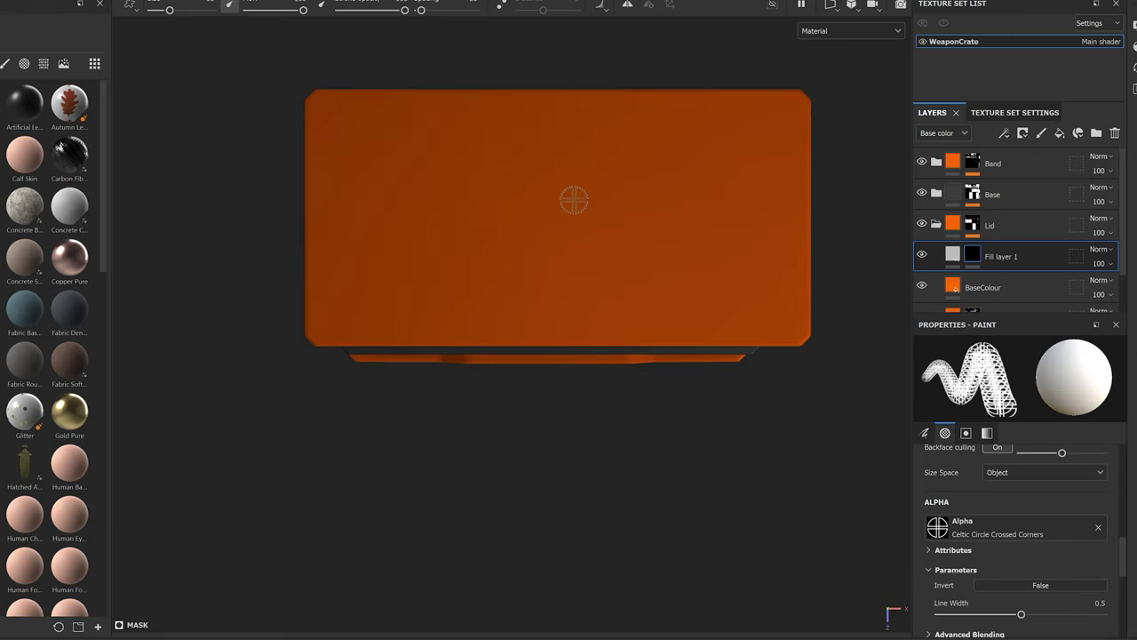
pyautogui.scroll(2, 568, 199)
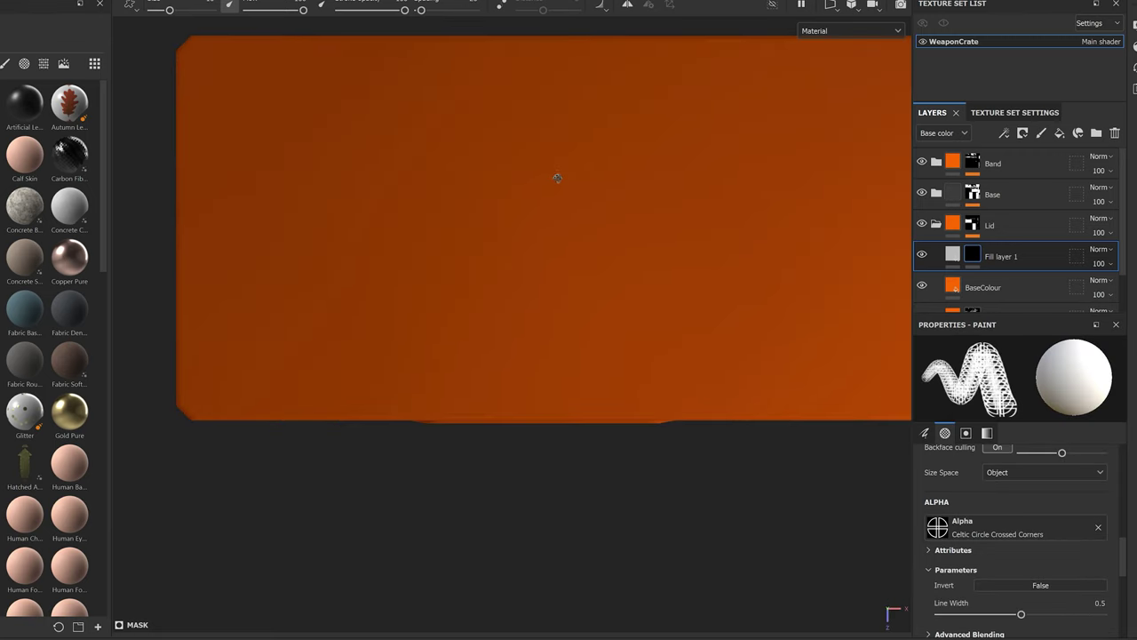
pyautogui.keyDown('alt'); pyautogui.moveTo(557, 178); pyautogui.dragTo(560, 84); pyautogui.keyUp('alt')
pyautogui.scroll(-2, 567, 182)
pyautogui.scroll(-2, 577, 255)
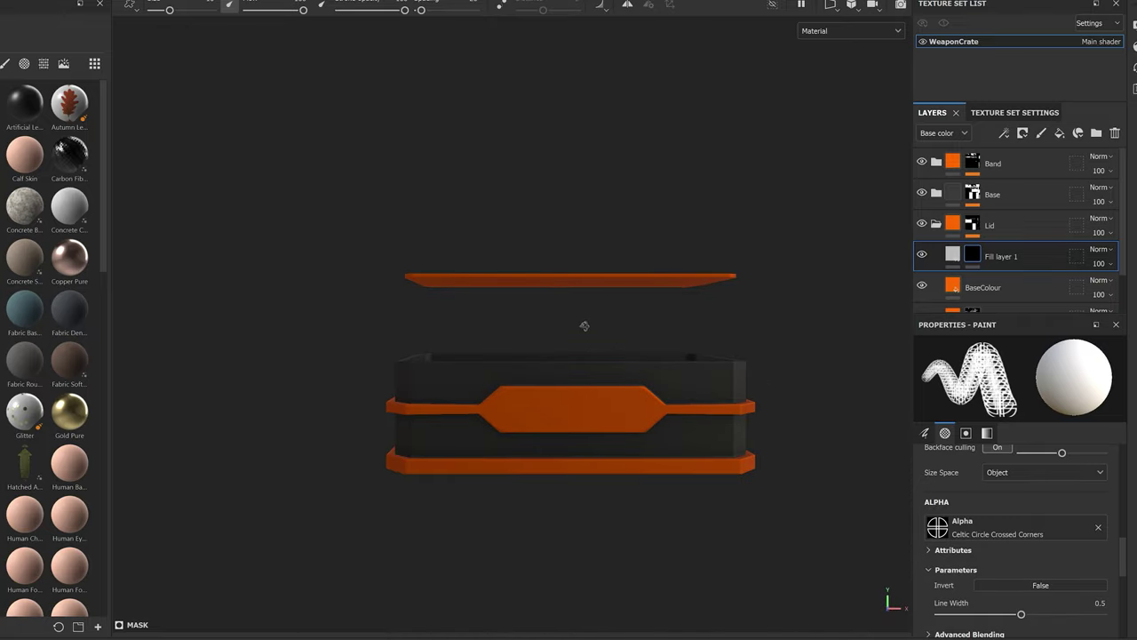
pyautogui.keyDown('alt'); pyautogui.moveTo(584, 329); pyautogui.dragTo(599, 447); pyautogui.keyUp('alt')
pyautogui.scroll(2, 568, 274)
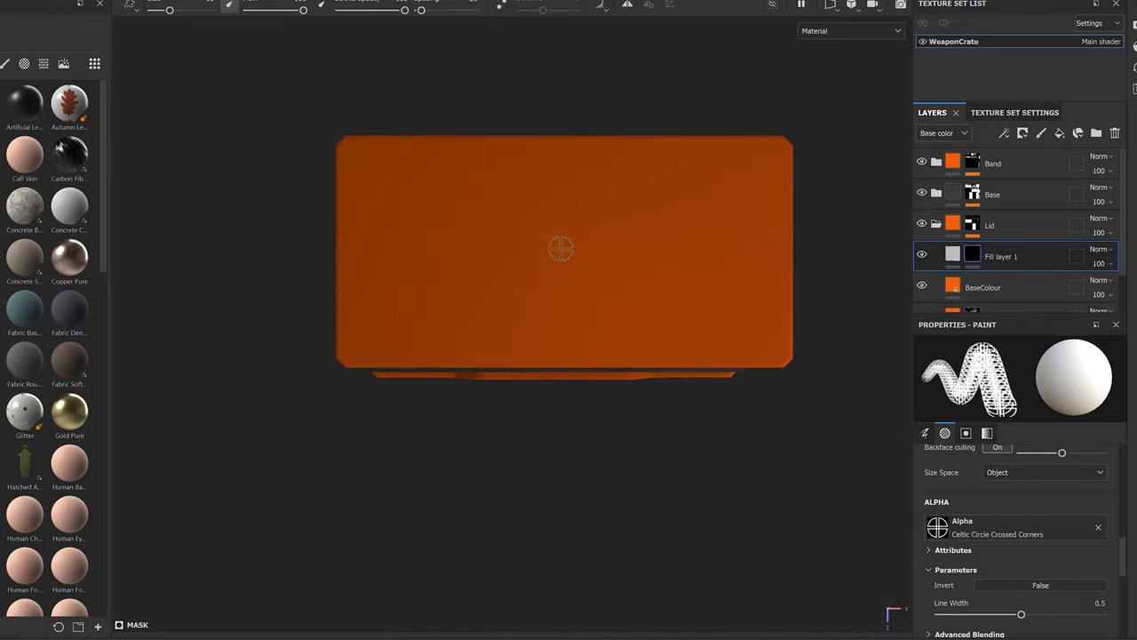
pyautogui.scroll(3, 556, 242)
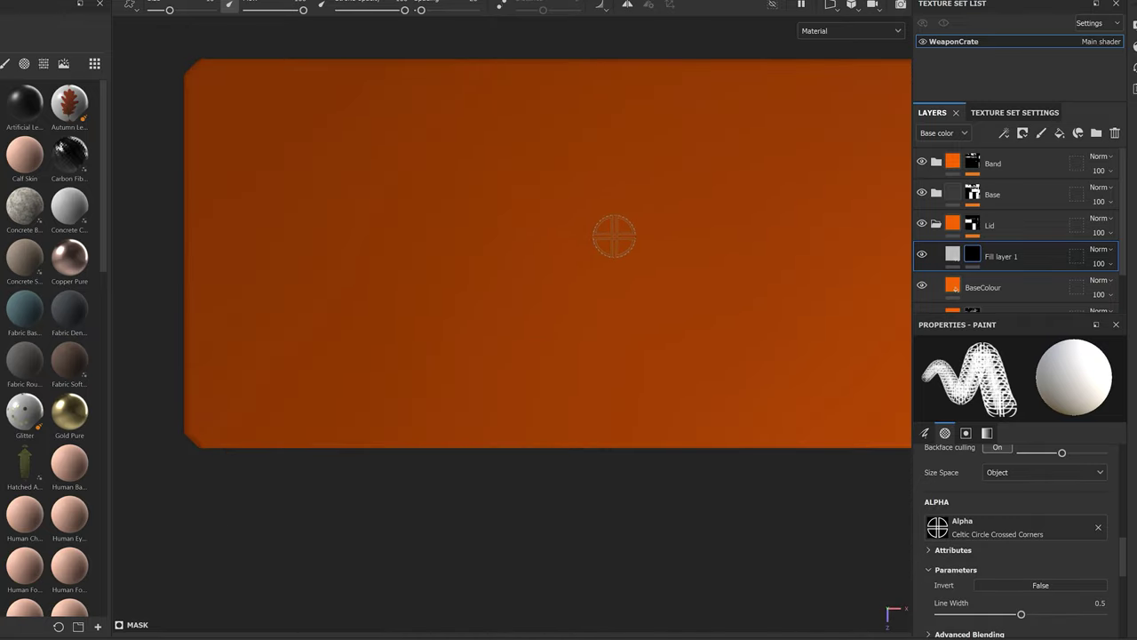
pyautogui.scroll(-5, 649, 233)
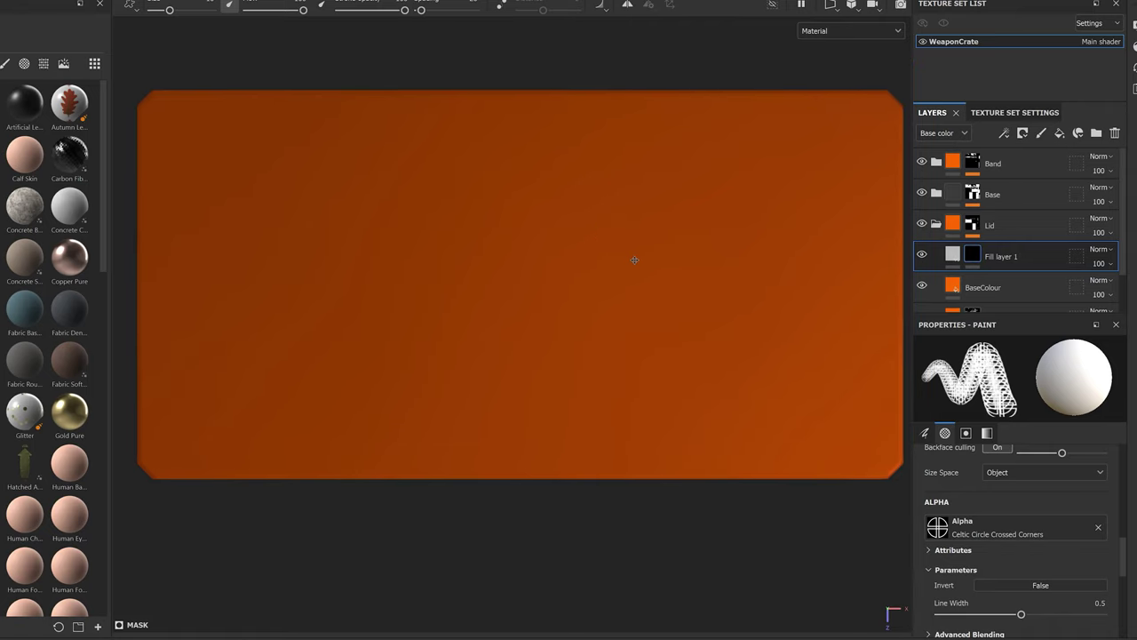
pyautogui.press('f')
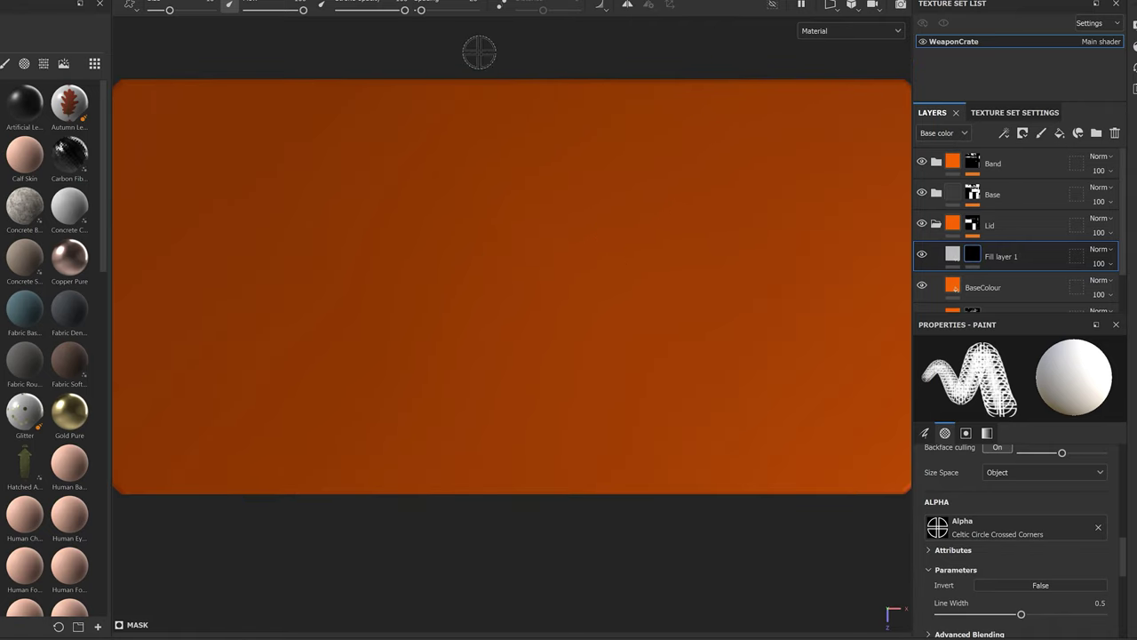
pyautogui.scroll(-1, 489, 196)
# - Enable symmetry, enlarge the brush and stamp the emblem onto the lid centre
pyautogui.click(626, 7)
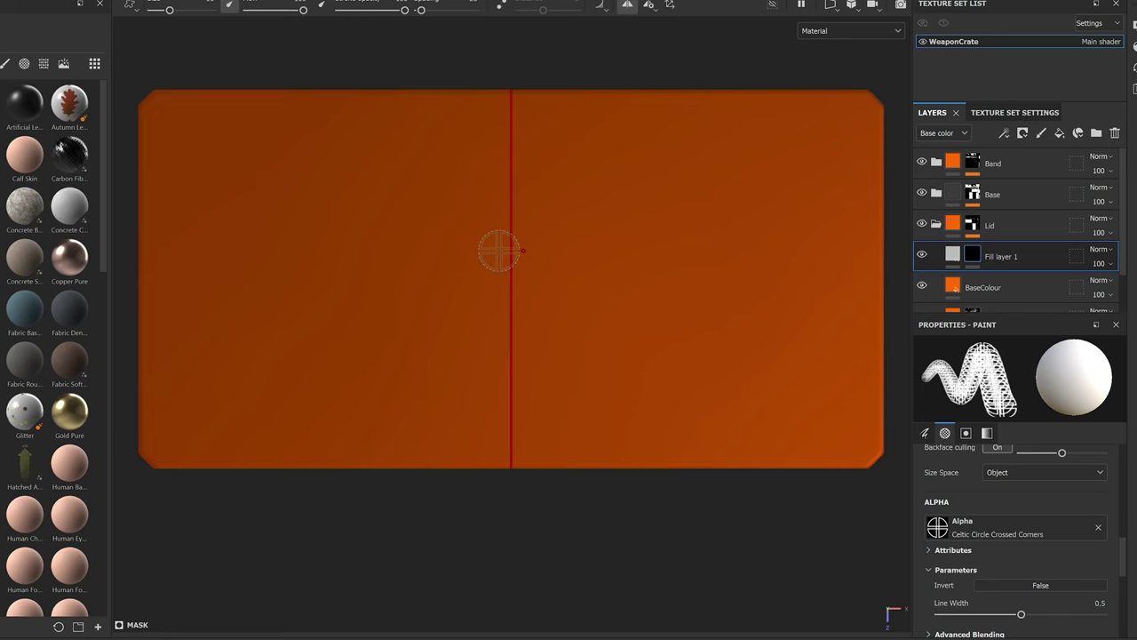
pyautogui.scroll(-1, 498, 247)
pyautogui.scroll(2, 501, 249)
pyautogui.keyDown('ctrl'); pyautogui.moveTo(500, 248); pyautogui.dragTo(511, 273, button='right'); pyautogui.keyUp('ctrl')
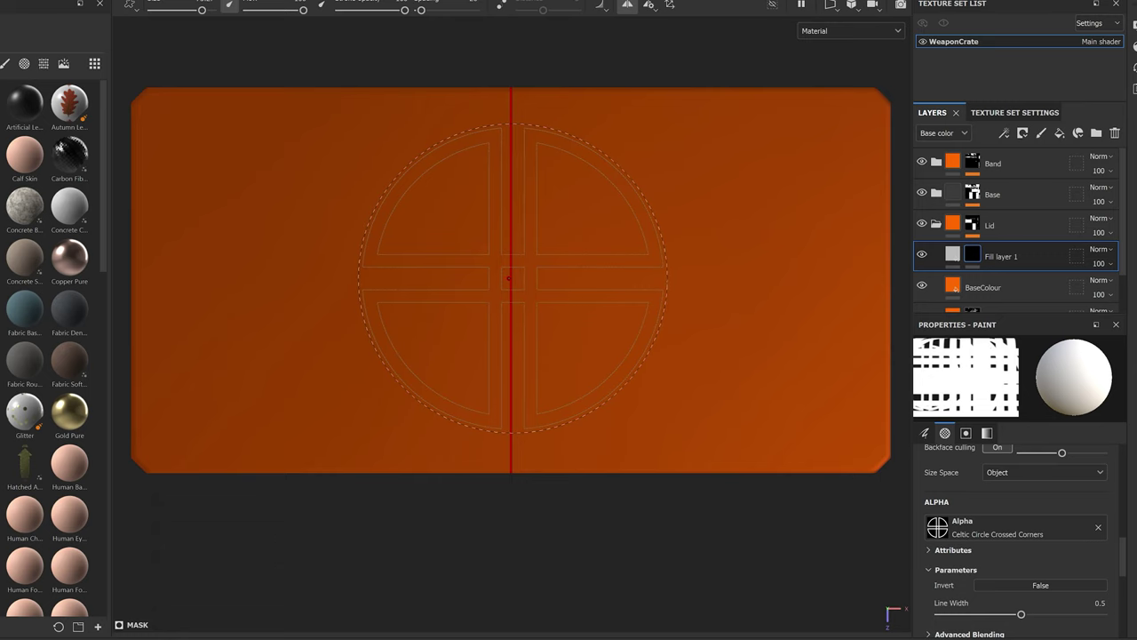
pyautogui.click(508, 278)
pyautogui.keyDown('alt'); pyautogui.moveTo(508, 278); pyautogui.dragTo(462, 355); pyautogui.keyUp('alt')
# - Eyedrop a dark base colour for the emblem fill
pyautogui.click(953, 256)
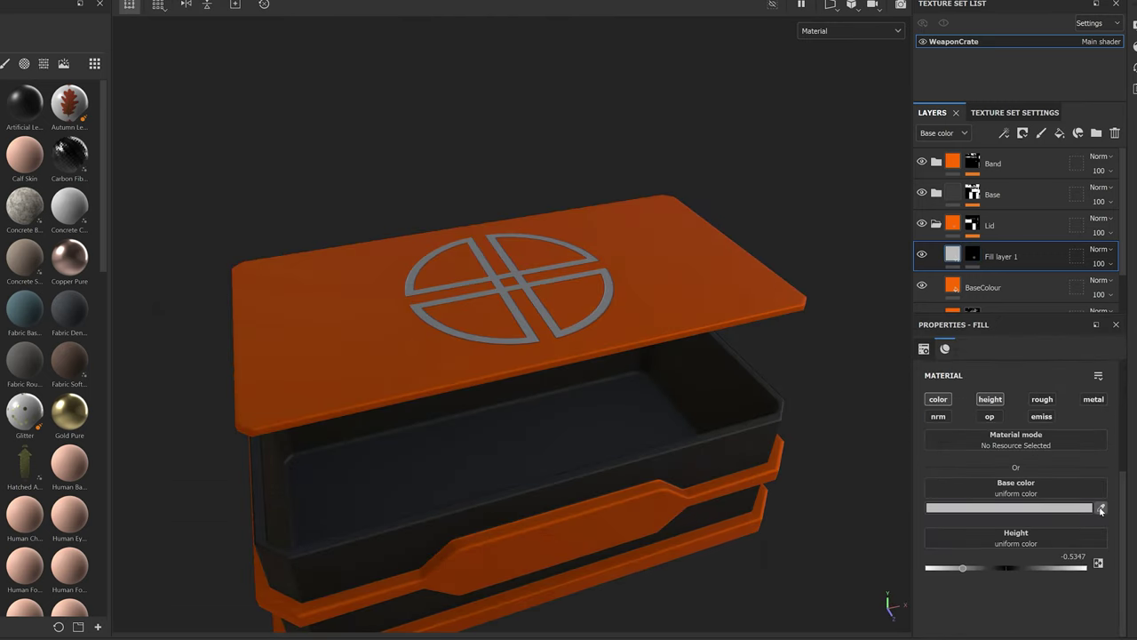
pyautogui.click(1100, 508)
pyautogui.click(977, 216)
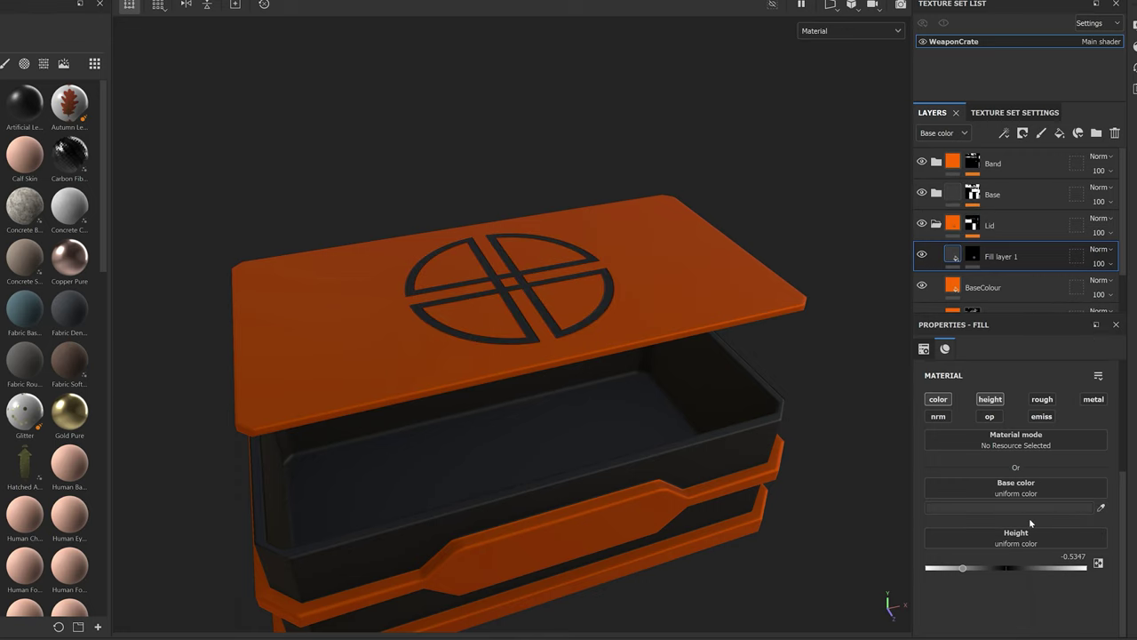
# - Add a black-masked fill layer inside the Base folder and name it Engraving
pyautogui.keyDown('alt'); pyautogui.moveTo(637, 312); pyautogui.dragTo(406, 302); pyautogui.keyUp('alt')
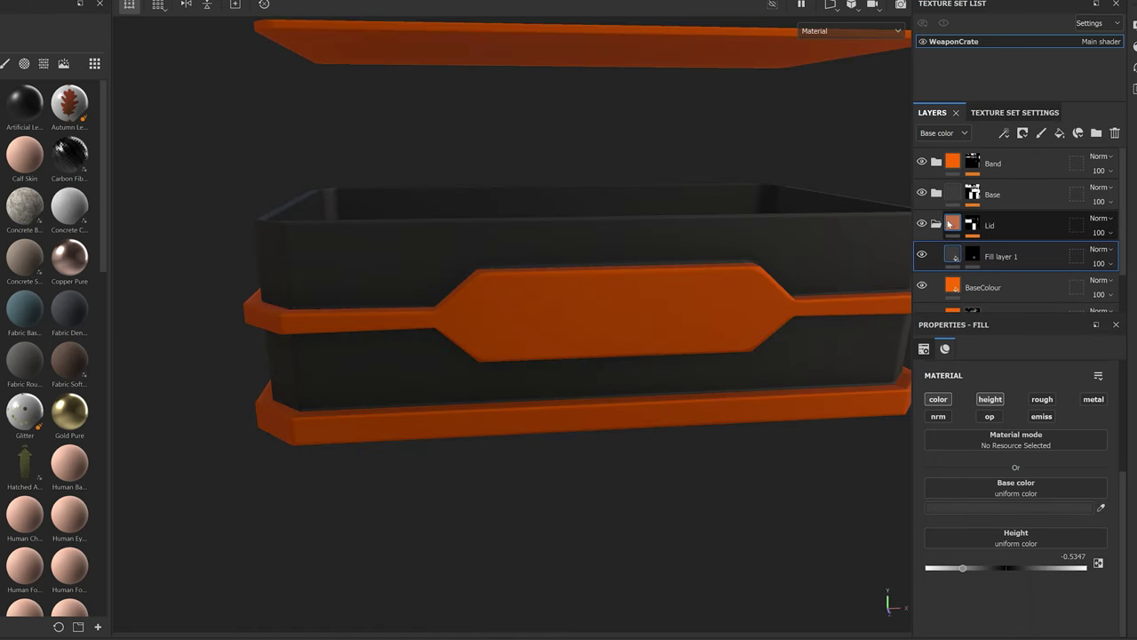
pyautogui.click(937, 224)
pyautogui.click(936, 193)
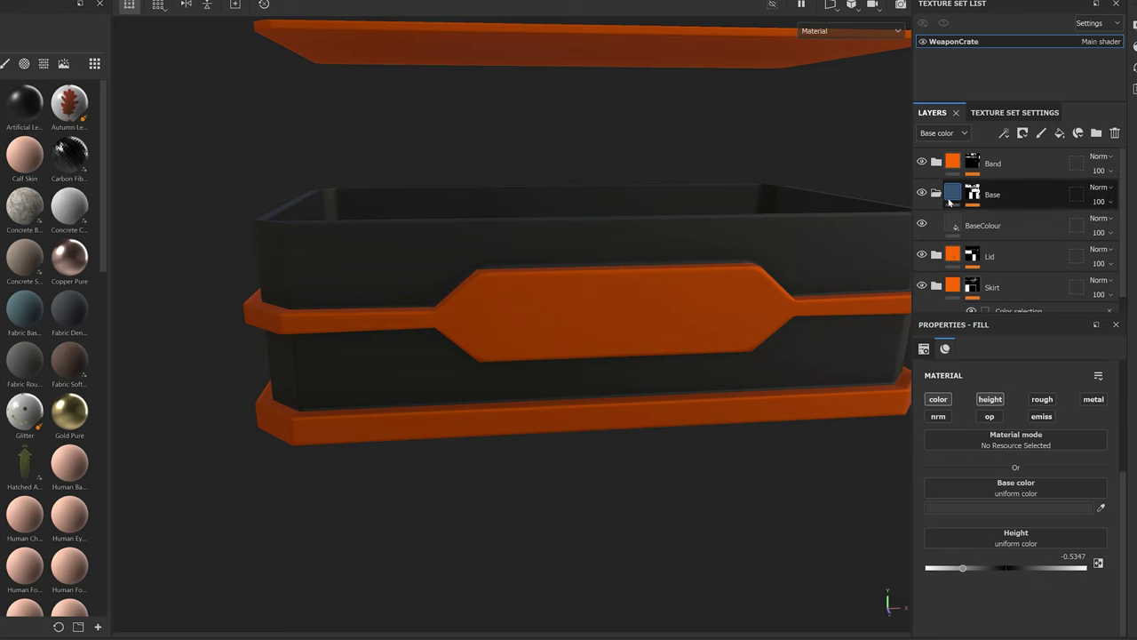
pyautogui.click(972, 225)
pyautogui.click(1059, 132)
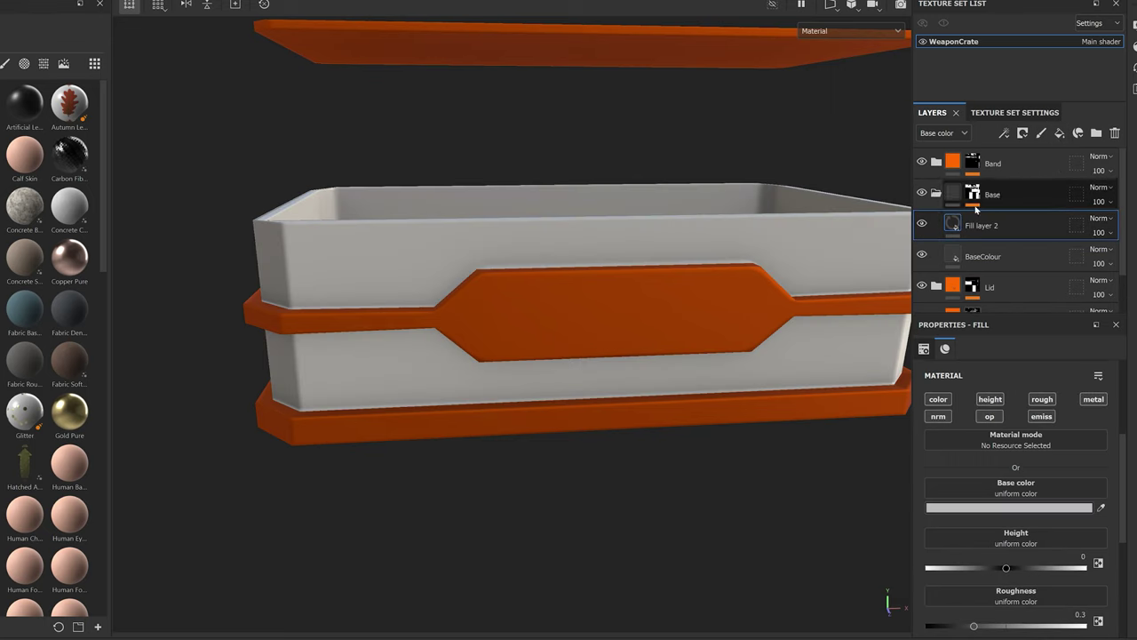
pyautogui.click(1023, 132)
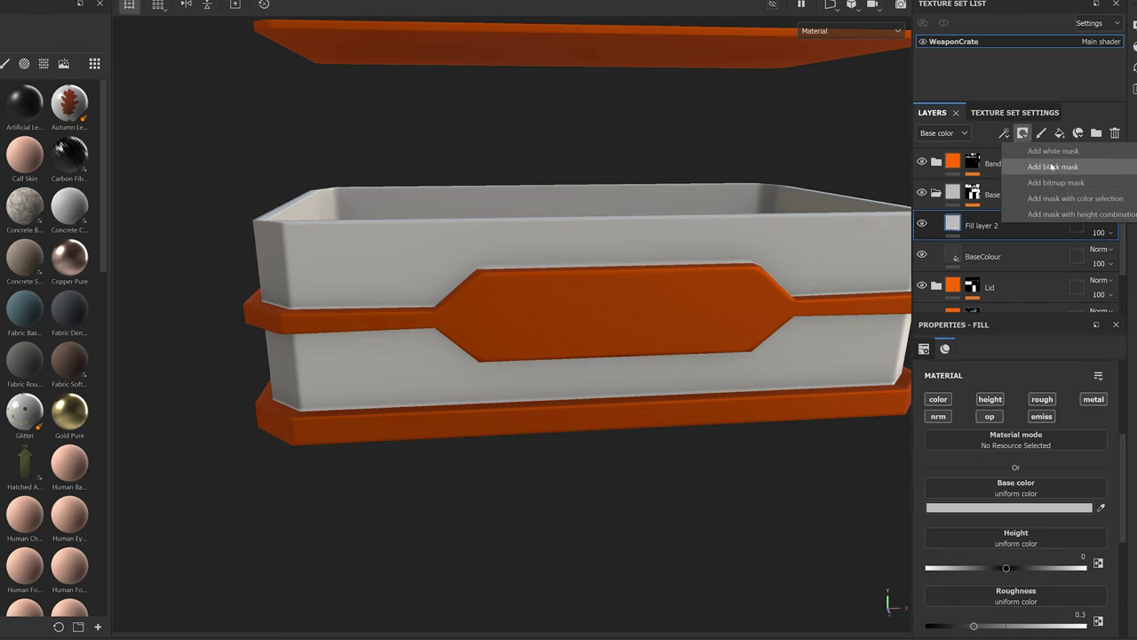
pyautogui.click(1052, 166)
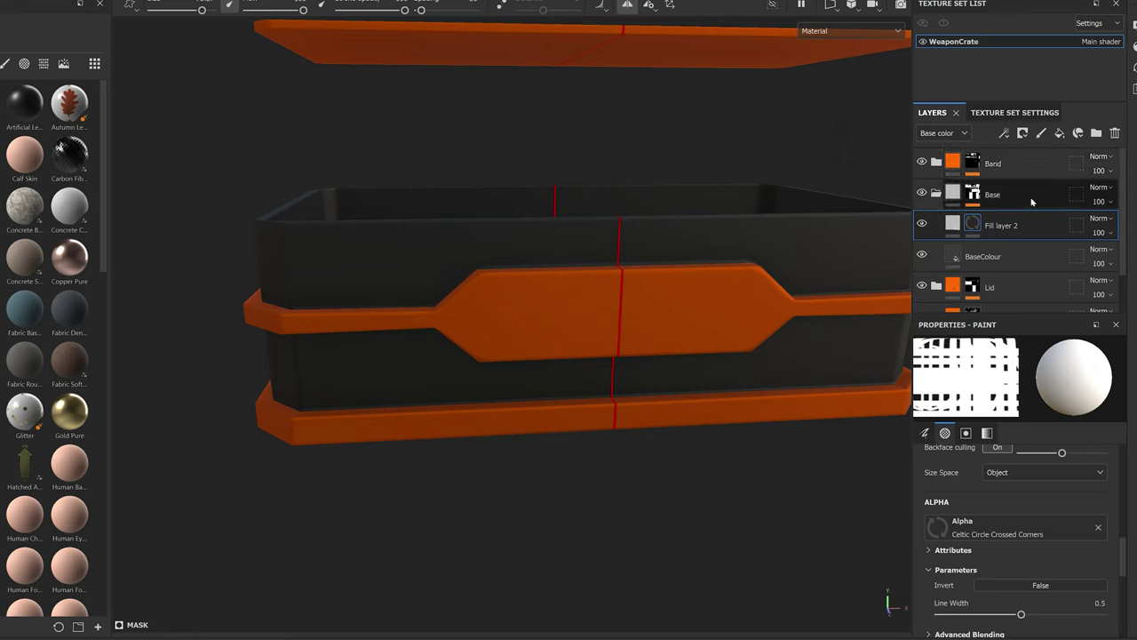
pyautogui.doubleClick(992, 227)
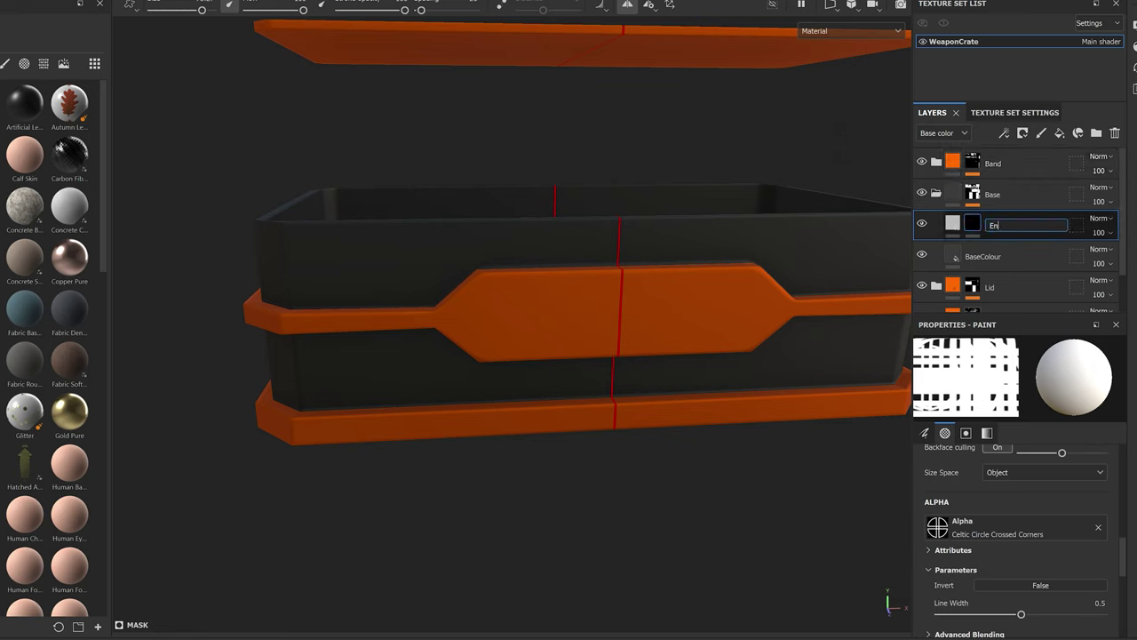
pyautogui.write('Engraving')
pyautogui.press('Return')
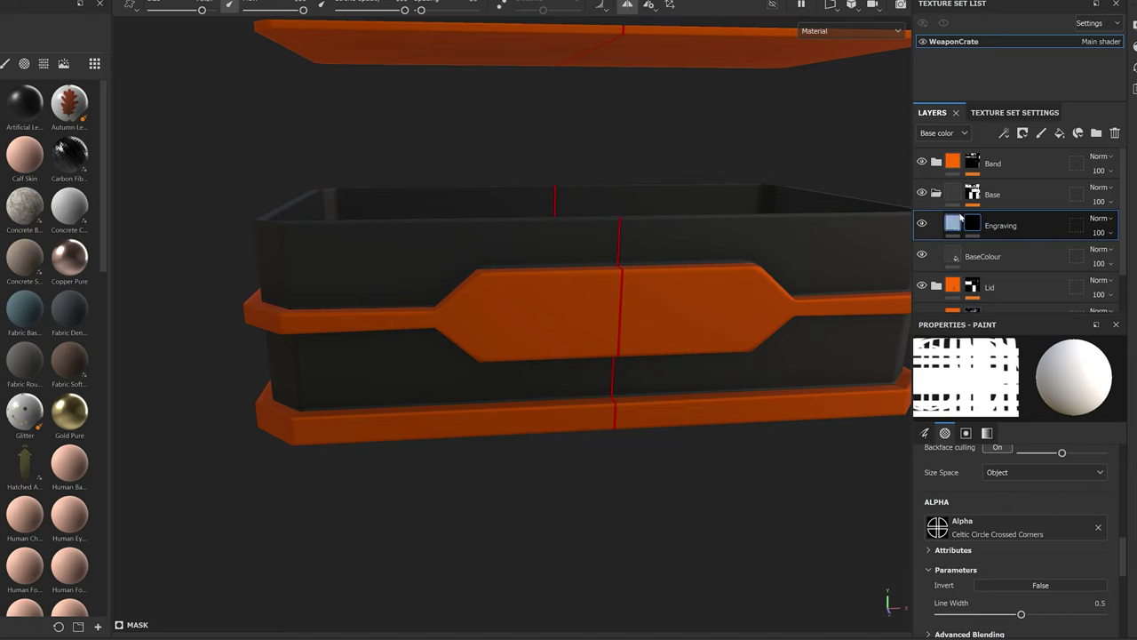
# - Enable color and height, then stamp the Celtic Circle emblem symmetrically on both sides
pyautogui.click(956, 223)
pyautogui.click(977, 401)
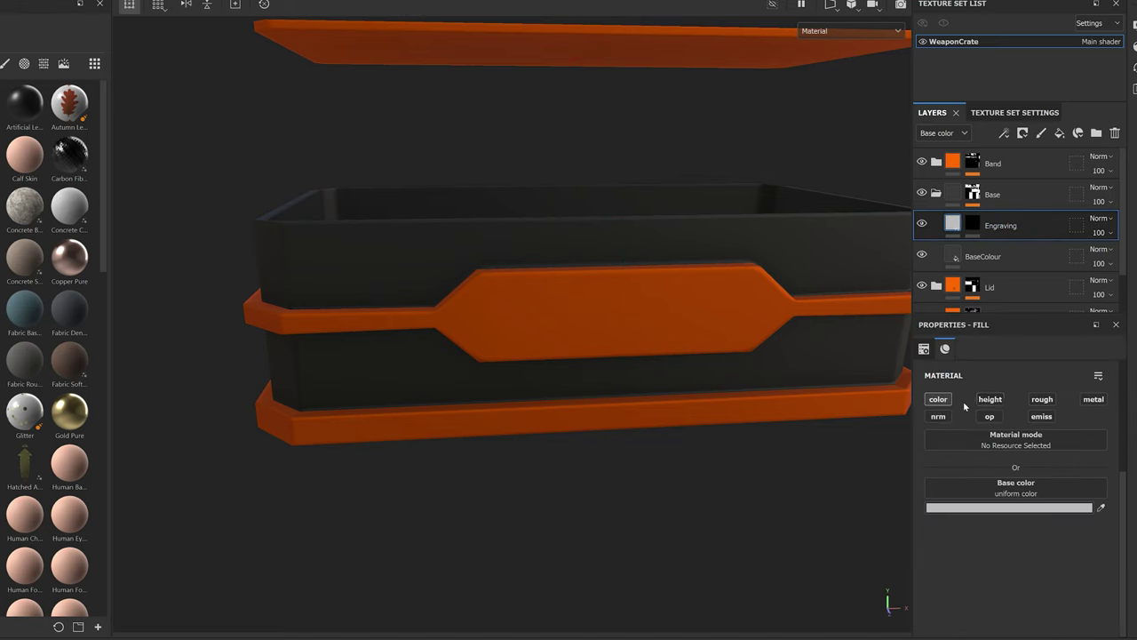
pyautogui.click(992, 400)
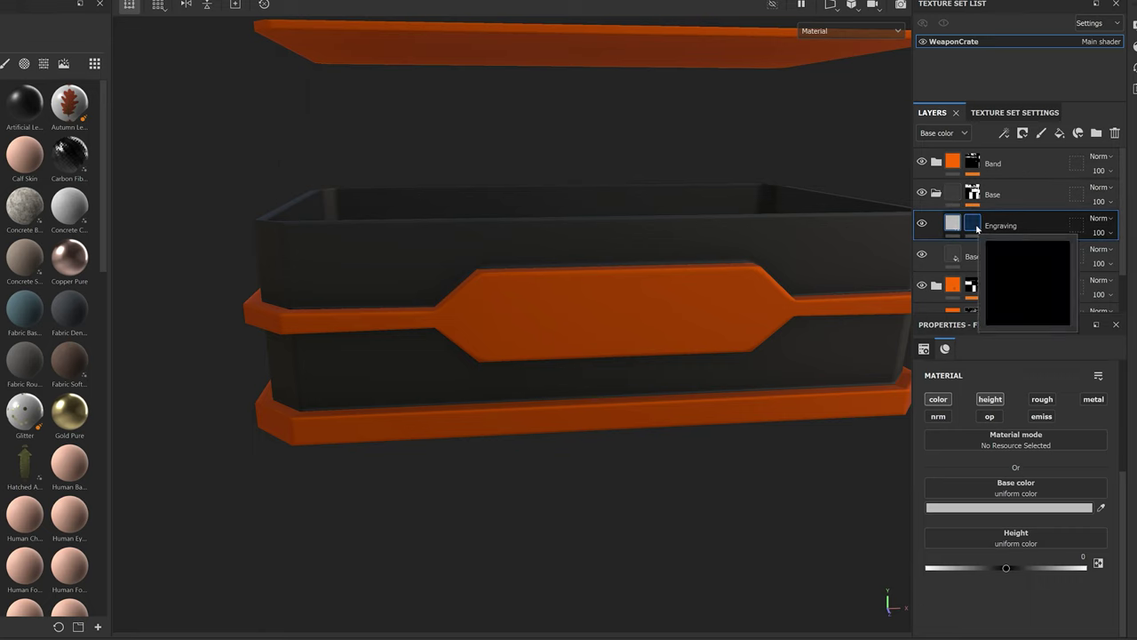
pyautogui.press('1')
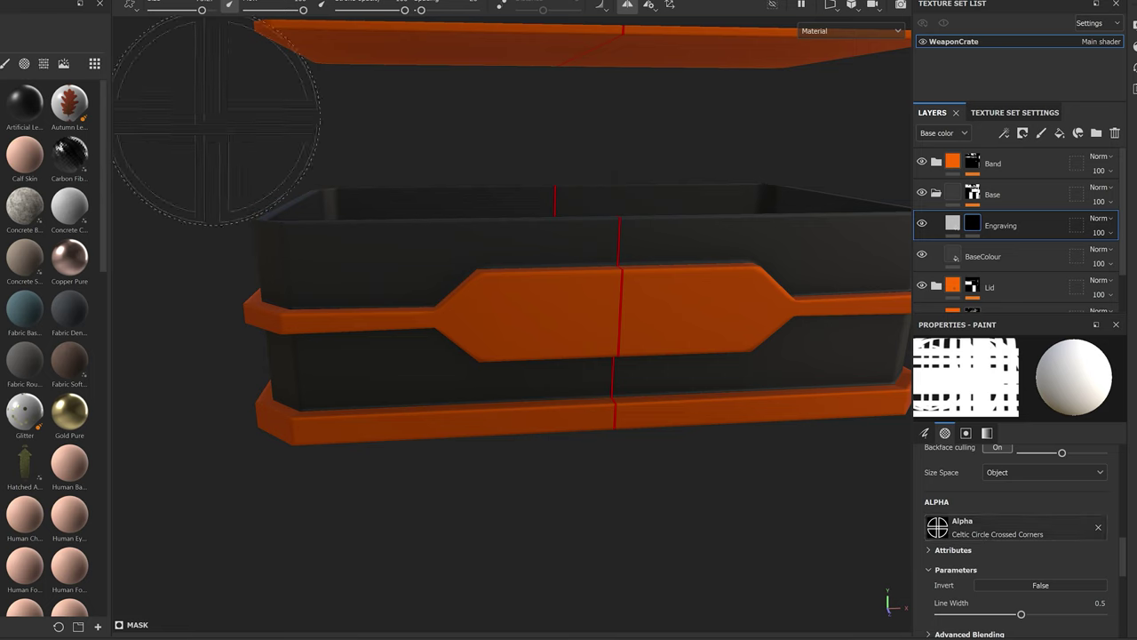
pyautogui.moveTo(417, 266)
pyautogui.keyDown('alt'); pyautogui.mouseDown()
pyautogui.moveTo(461, 183)
pyautogui.moveTo(421, 228)
pyautogui.moveTo(391, 240)
pyautogui.mouseUp(); pyautogui.keyUp('alt')
pyautogui.moveTo(231, 266)
pyautogui.keyDown('ctrl'); pyautogui.mouseDown(button='right')
pyautogui.moveTo(216, 266)
pyautogui.moveTo(227, 251)
pyautogui.mouseUp(button='right'); pyautogui.keyUp('ctrl')
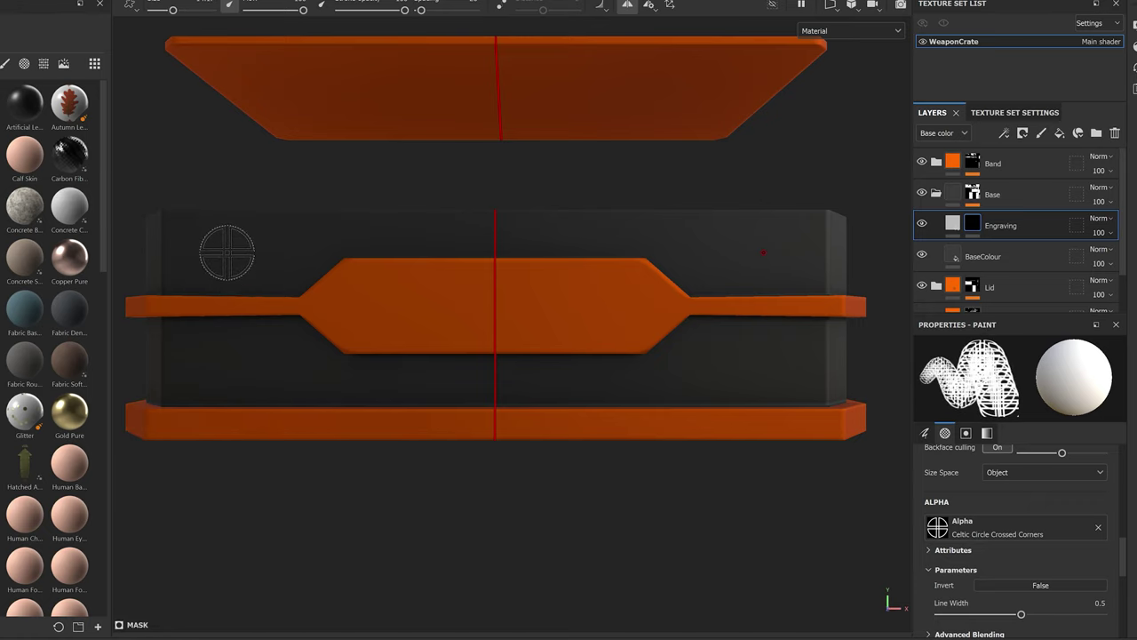
pyautogui.click(227, 254)
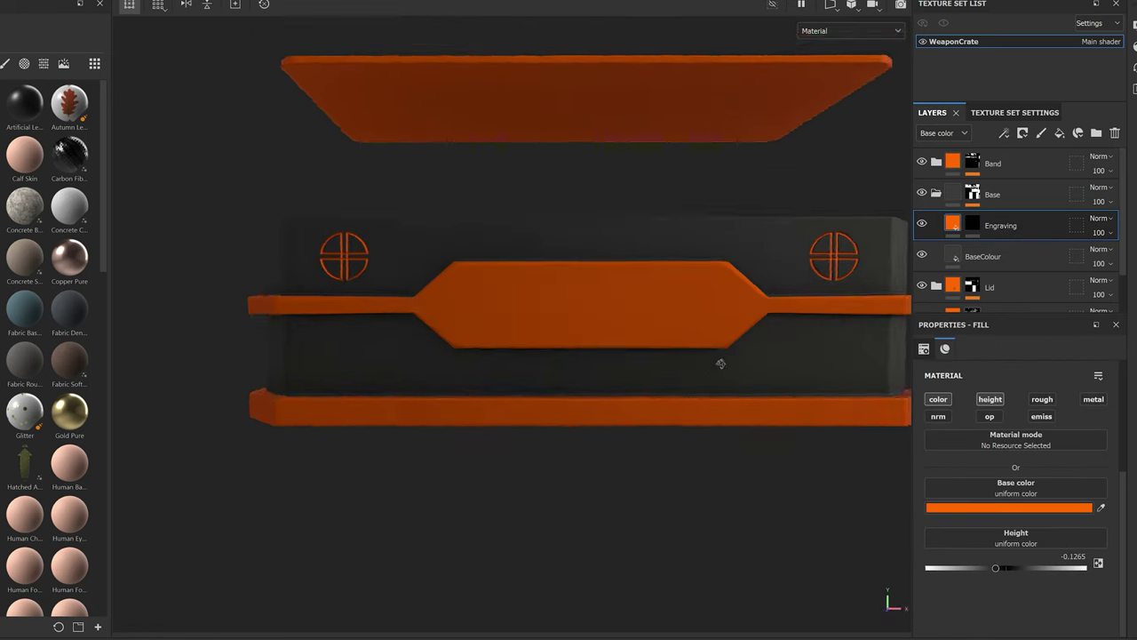
# - Tint the engraved emblems a slightly darkened light beige
pyautogui.keyDown('alt'); pyautogui.moveTo(718, 364); pyautogui.dragTo(631, 368); pyautogui.keyUp('alt')
pyautogui.click(1015, 508)
pyautogui.moveTo(876, 426); pyautogui.dragTo(823, 489)
pyautogui.keyDown('alt'); pyautogui.moveTo(569, 417); pyautogui.dragTo(444, 408); pyautogui.keyUp('alt')
# - Add a black-masked fill layer named StatusLightsSide that affects only emission
pyautogui.click(1059, 134)
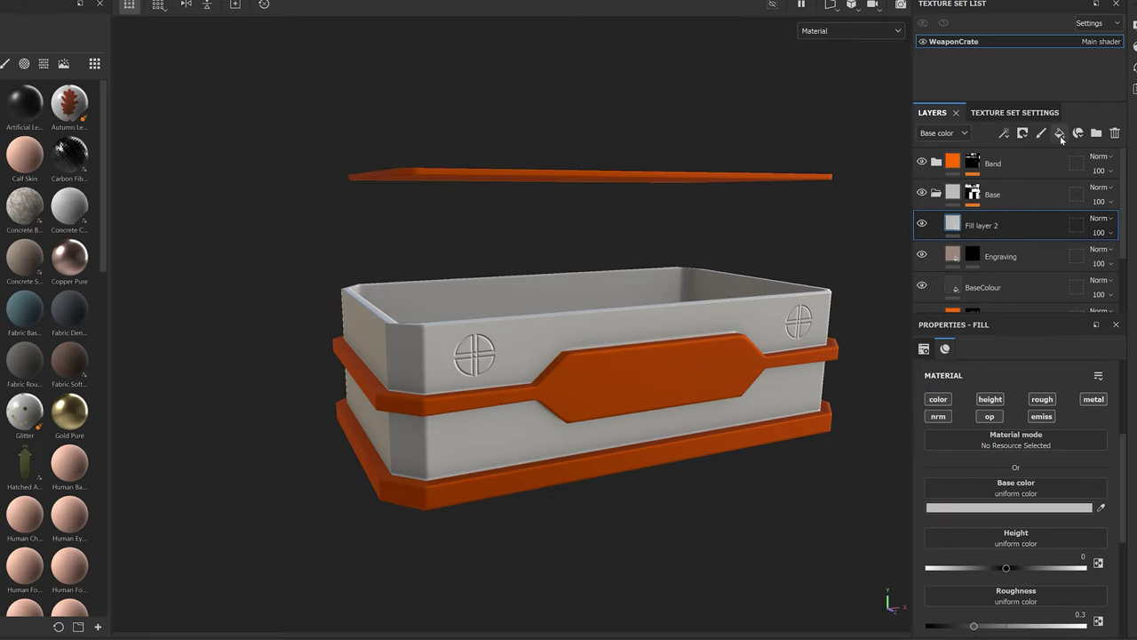
pyautogui.click(1022, 133)
pyautogui.click(1028, 180)
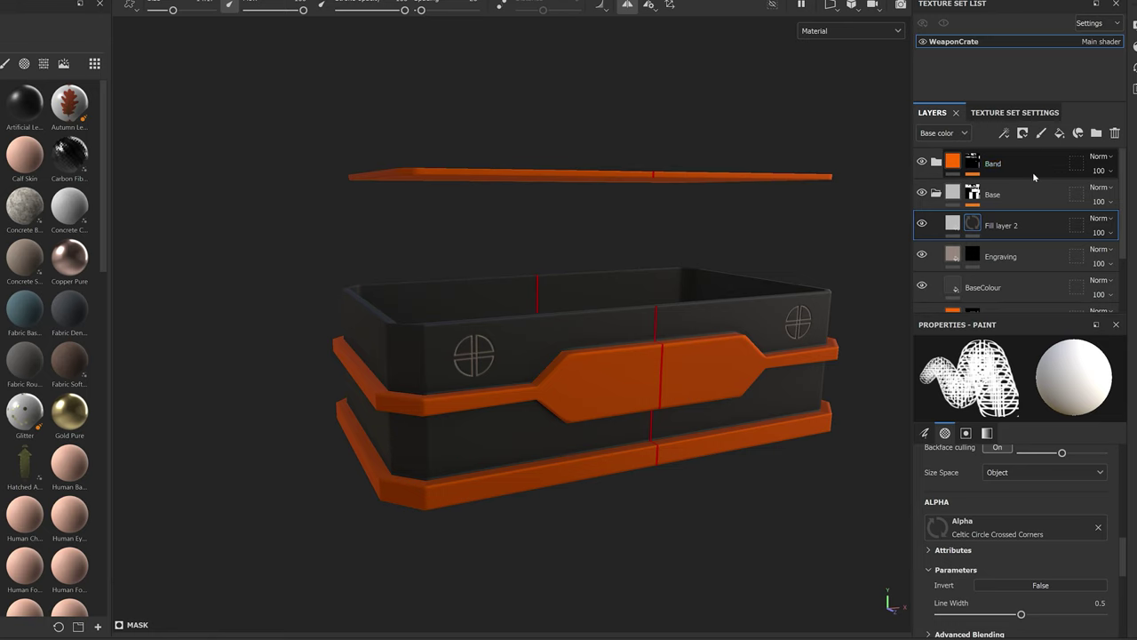
pyautogui.doubleClick(1001, 226)
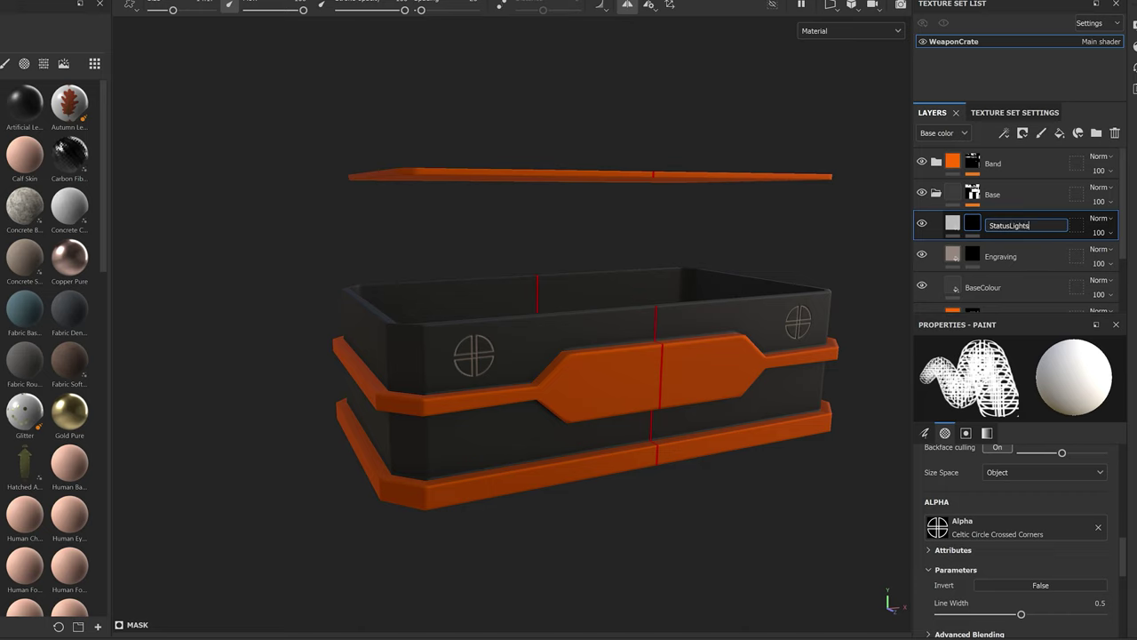
pyautogui.press('Return')
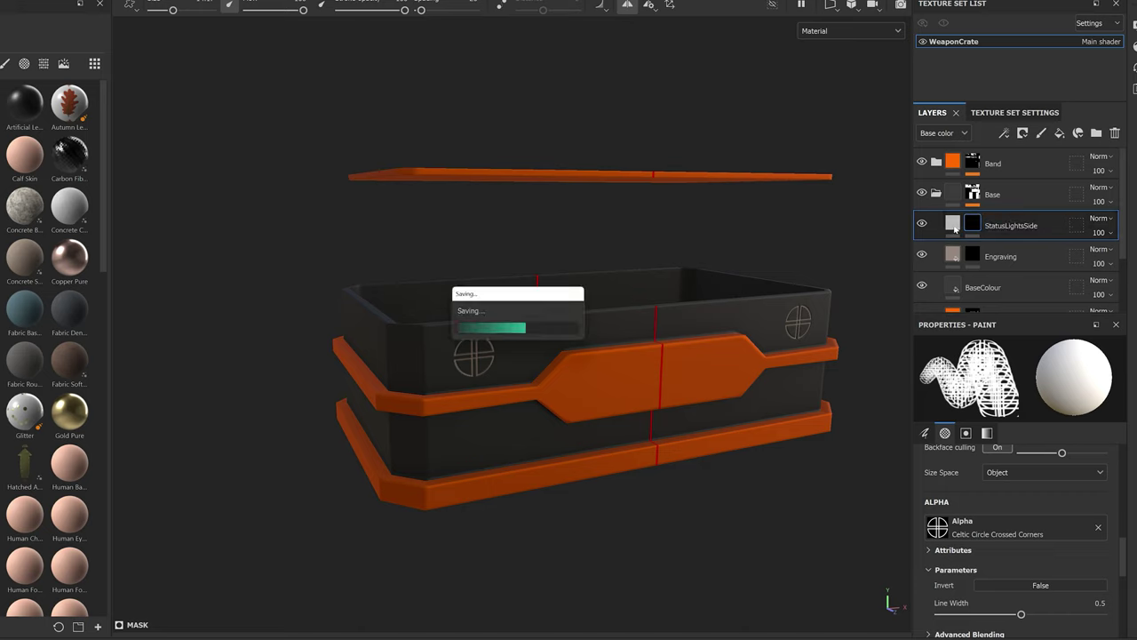
pyautogui.click(953, 225)
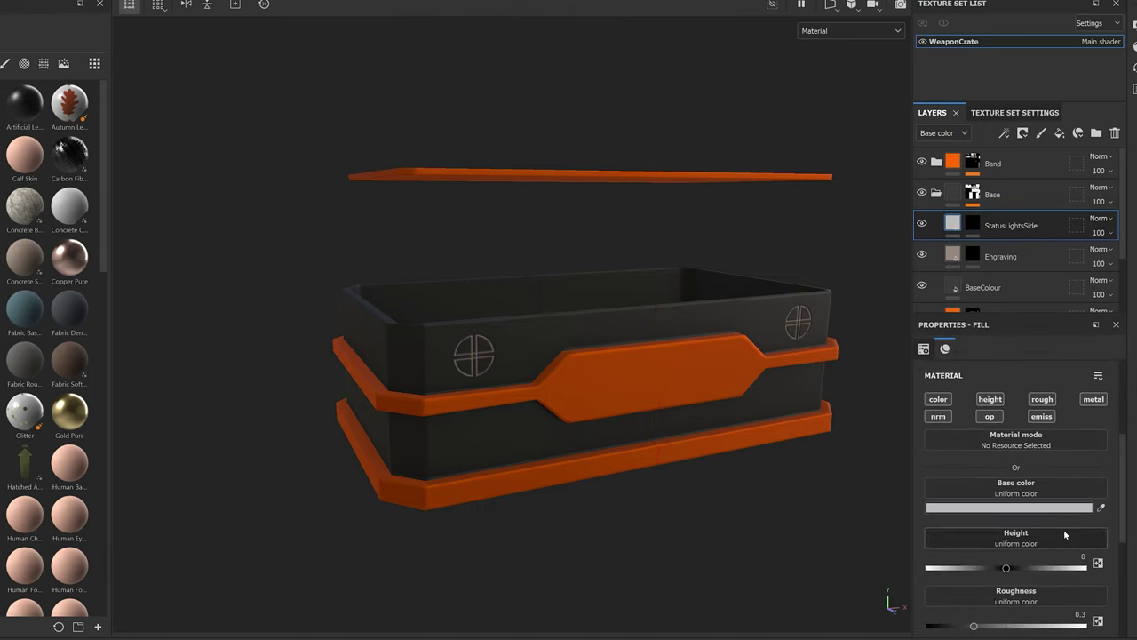
pyautogui.click(1052, 417)
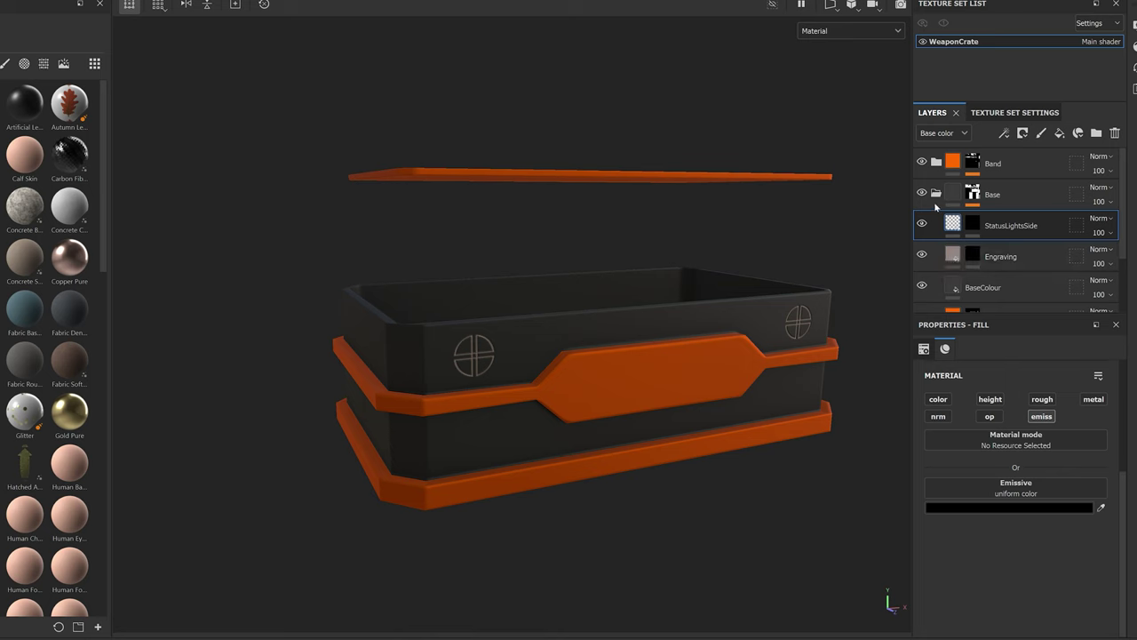
# - Stamp three green rectangle-alpha lights at spacing 68 on the crate body's ends
pyautogui.click(972, 225)
pyautogui.click(940, 526)
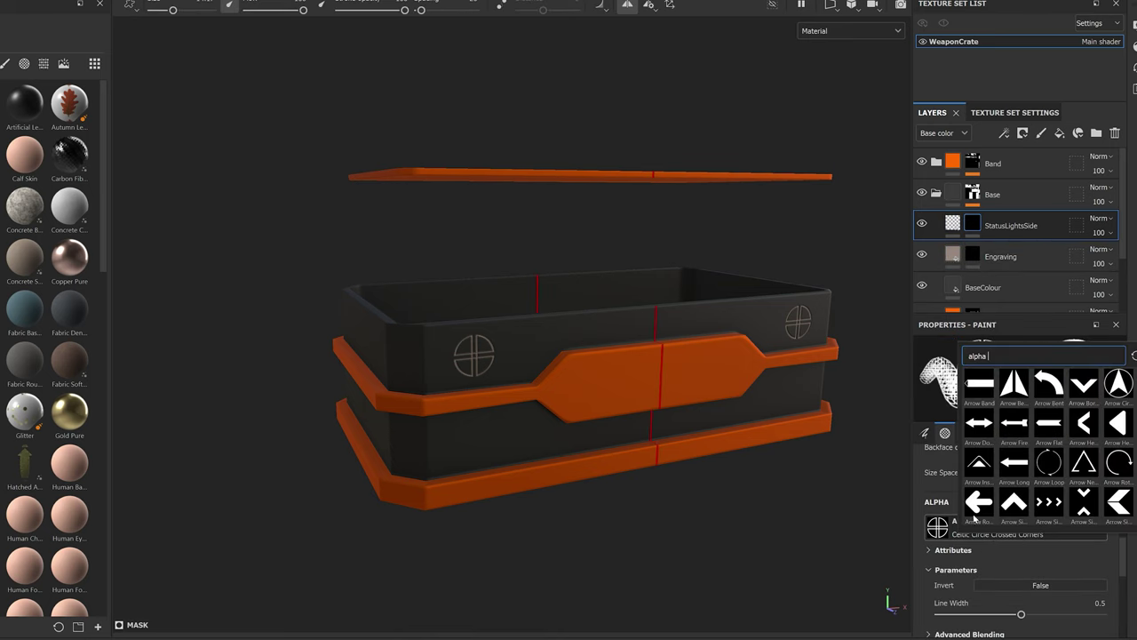
pyautogui.write('alpha rect')
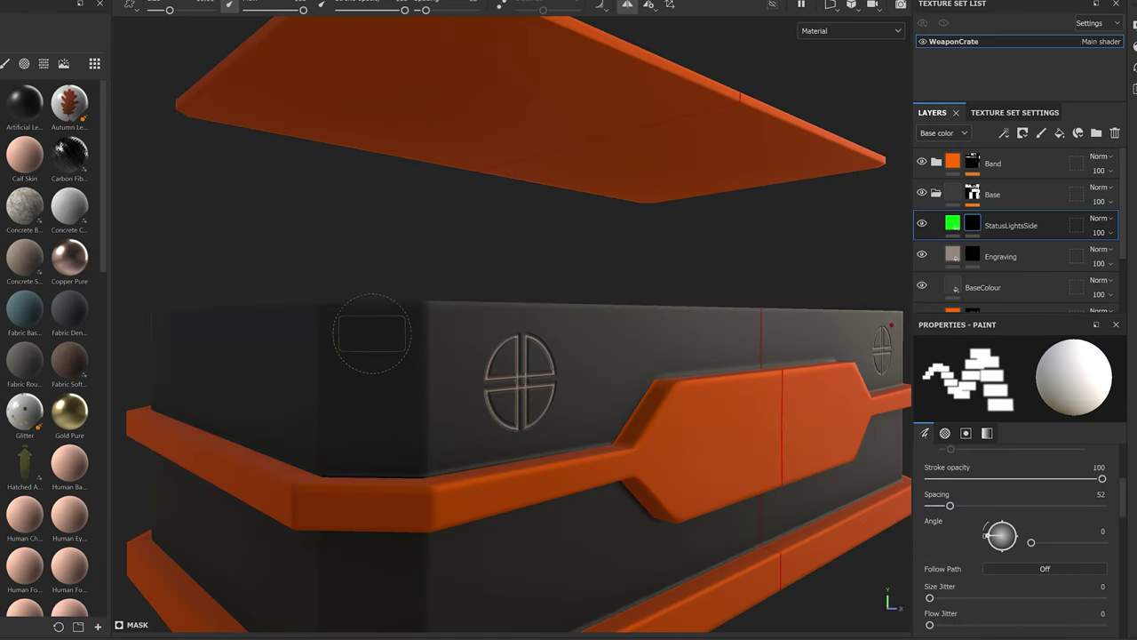
pyautogui.moveTo(374, 329); pyautogui.dragTo(371, 433)
pyautogui.hotkey('ctrl', 'z')
pyautogui.moveTo(950, 506); pyautogui.dragTo(957, 507)
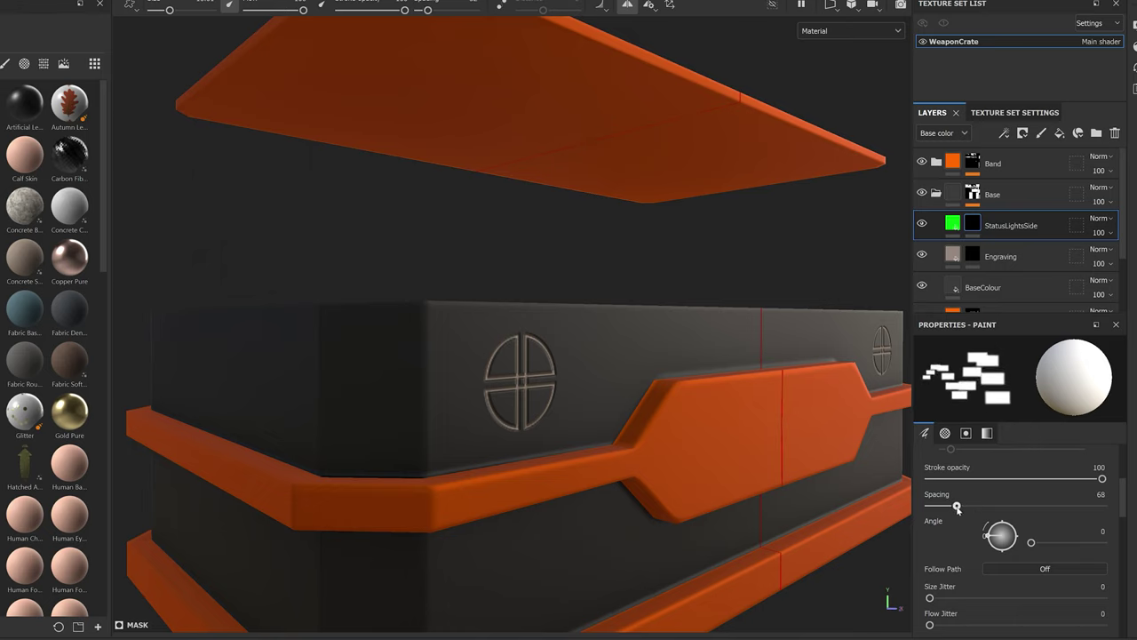
pyautogui.moveTo(371, 327); pyautogui.dragTo(365, 437)
pyautogui.hotkey('ctrl', 'z')
pyautogui.click(372, 332)
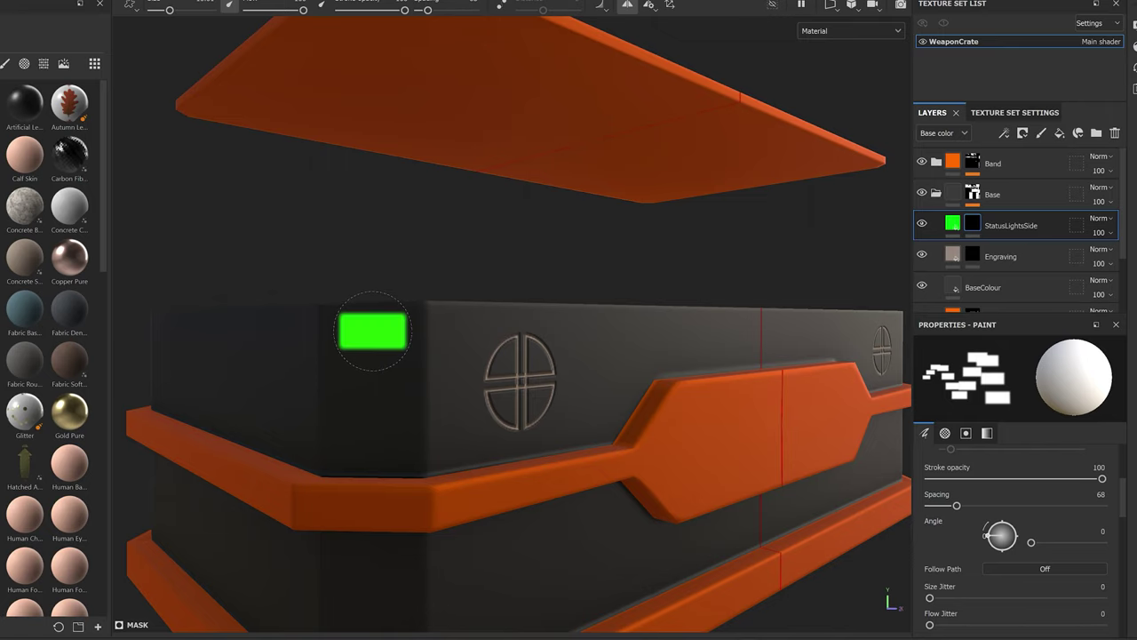
pyautogui.moveTo(373, 348); pyautogui.dragTo(373, 434)
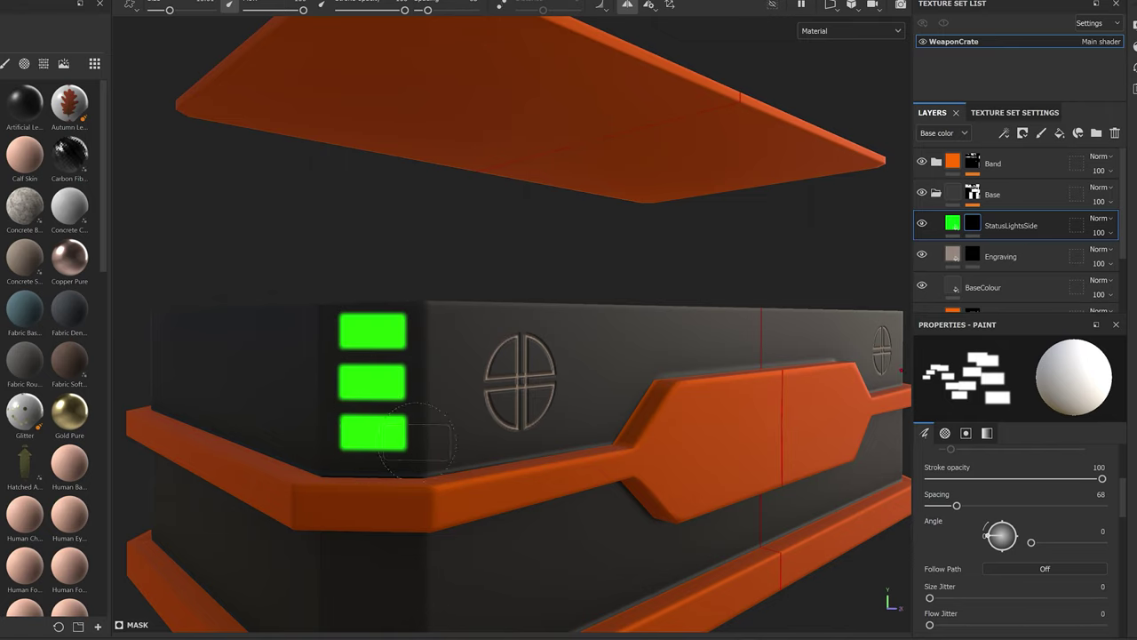
pyautogui.scroll(-3, 533, 391)
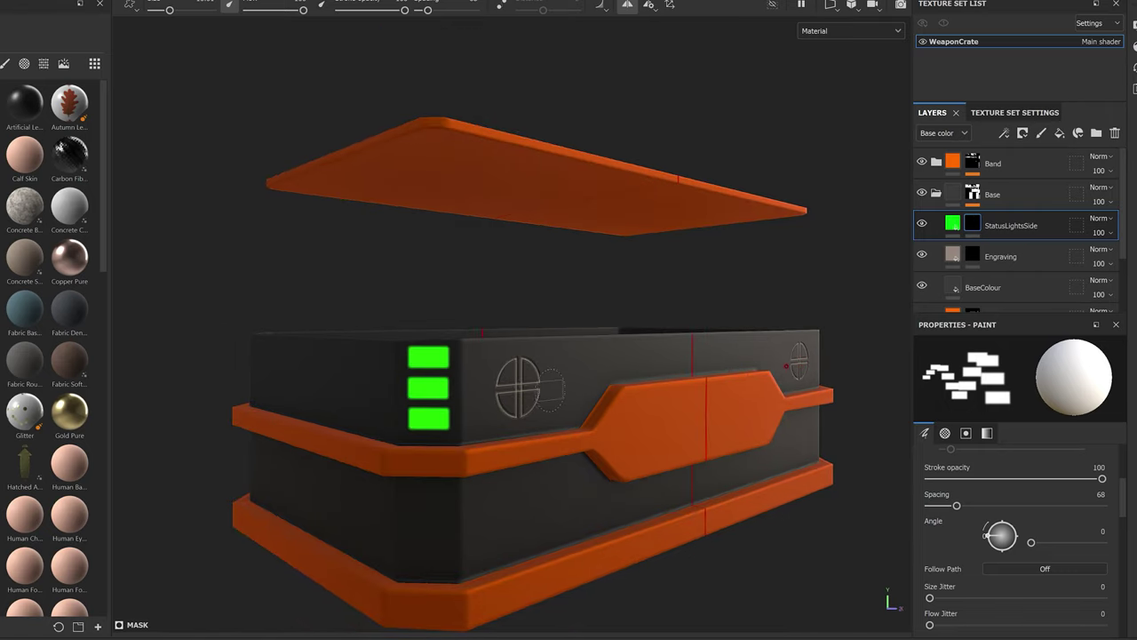
pyautogui.keyDown('alt'); pyautogui.moveTo(604, 391); pyautogui.dragTo(639, 390); pyautogui.keyUp('alt')
# - Turn on Post Effects and Glare, and set Emissive Intensity to 3.62
pyautogui.click(1133, 25)
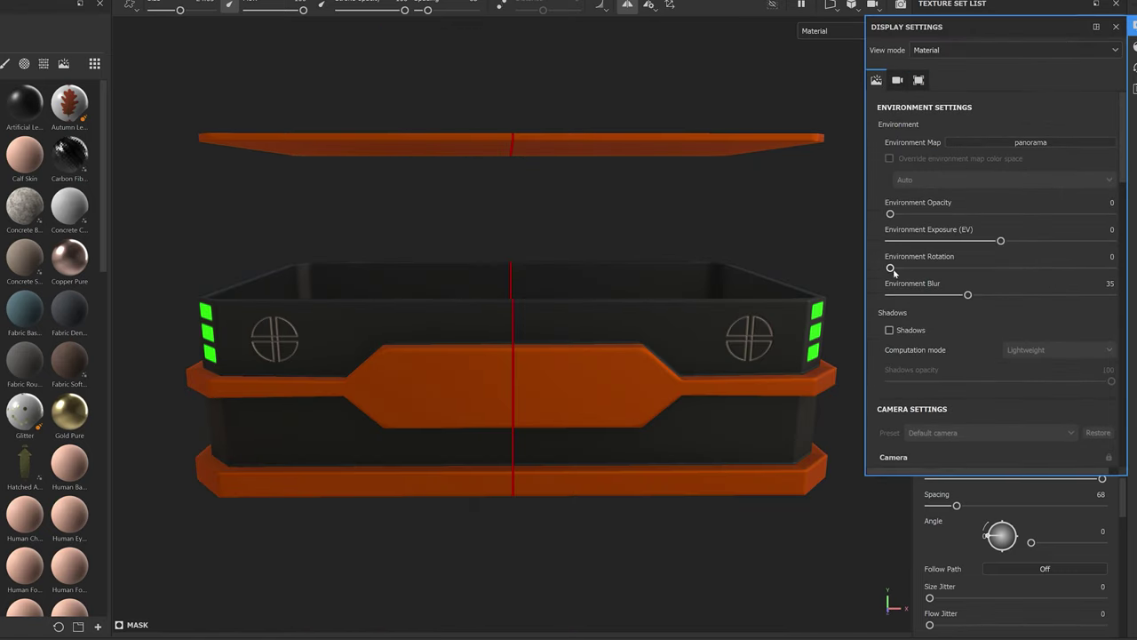
pyautogui.scroll(-5, 889, 329)
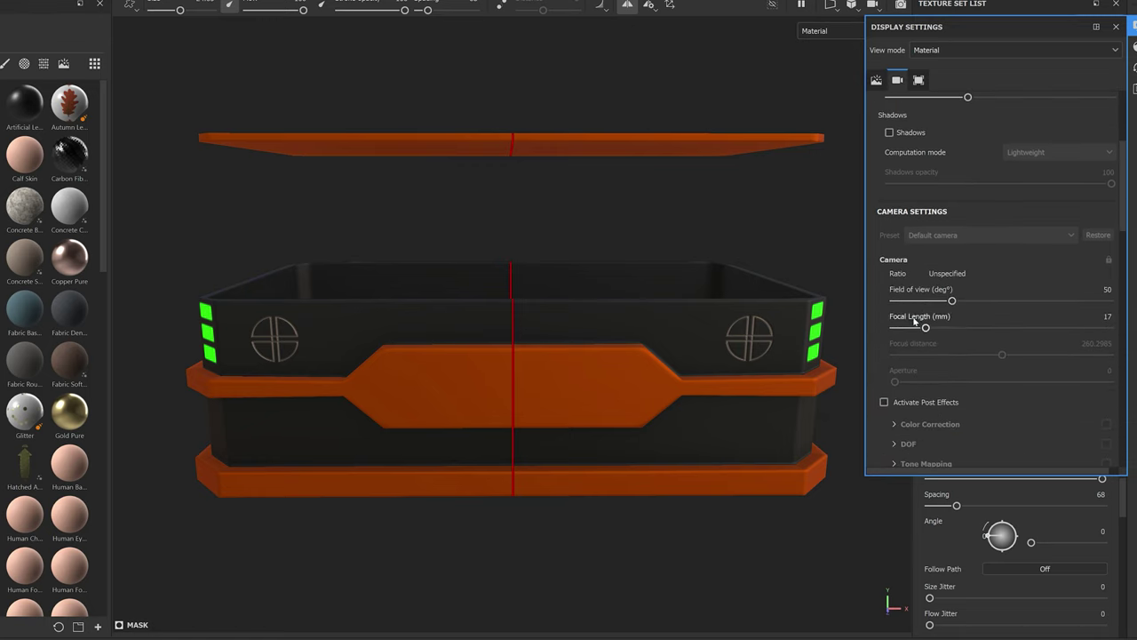
pyautogui.click(884, 323)
pyautogui.click(1106, 404)
pyautogui.click(1116, 26)
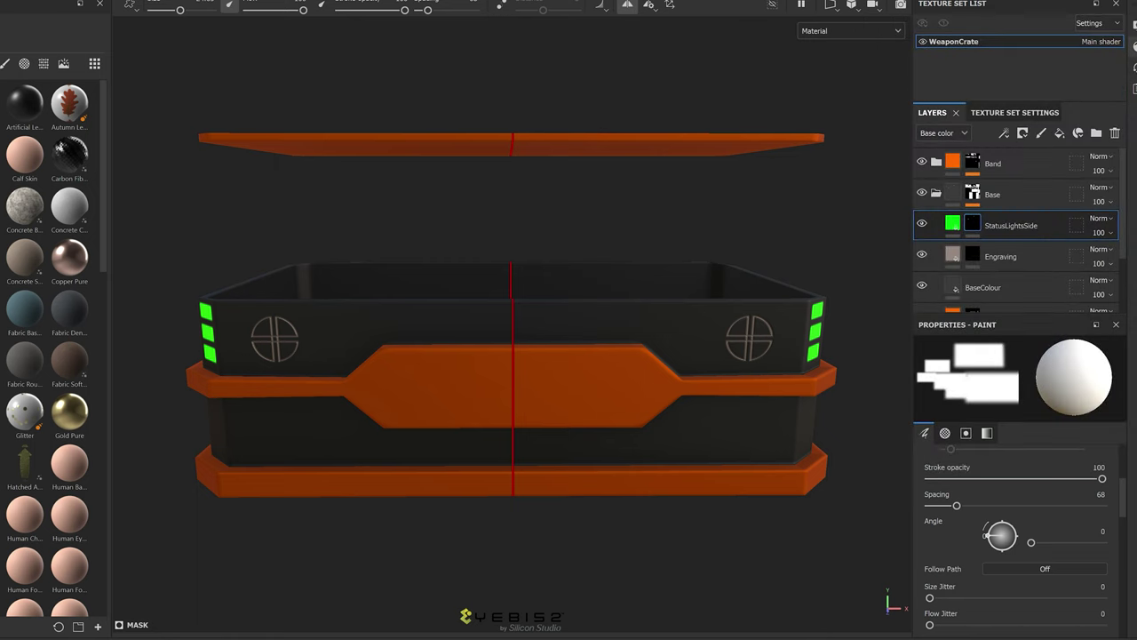
pyautogui.click(1134, 46)
pyautogui.moveTo(904, 254); pyautogui.dragTo(909, 254)
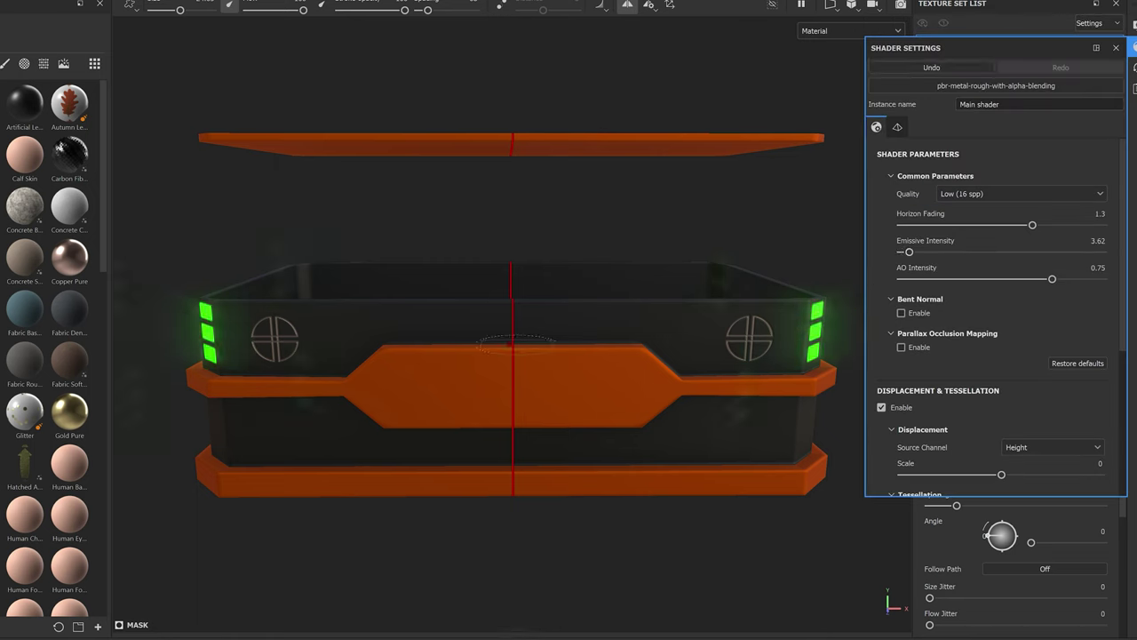
pyautogui.click(1116, 47)
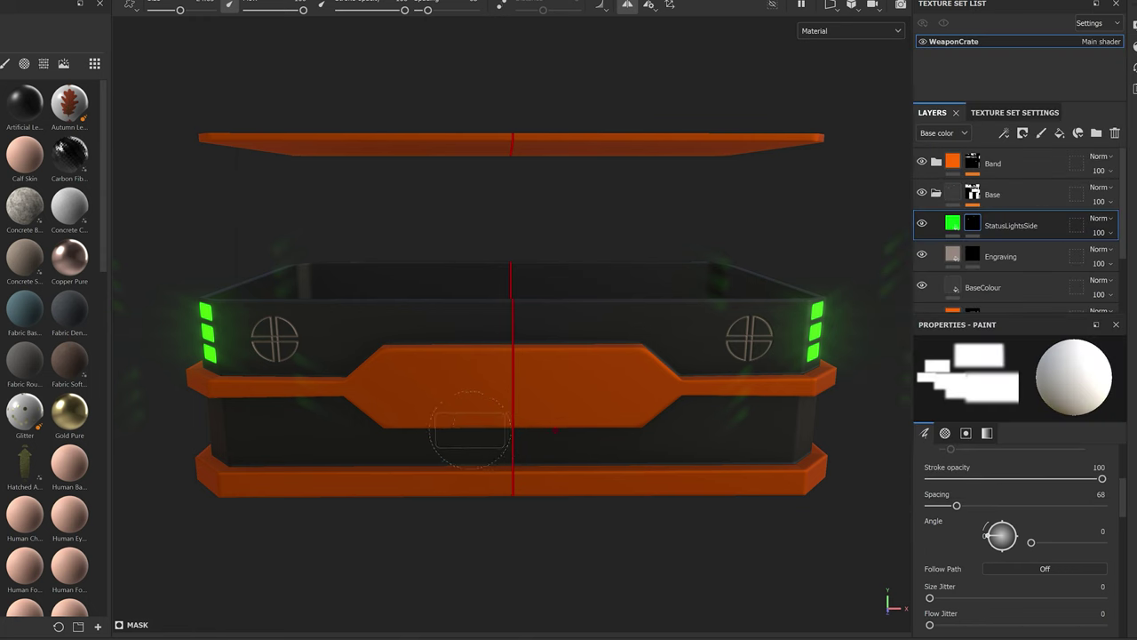
# - Paint a green light stamp on the central orange front plate
pyautogui.keyDown('alt'); pyautogui.moveTo(418, 438); pyautogui.dragTo(471, 439); pyautogui.keyUp('alt')
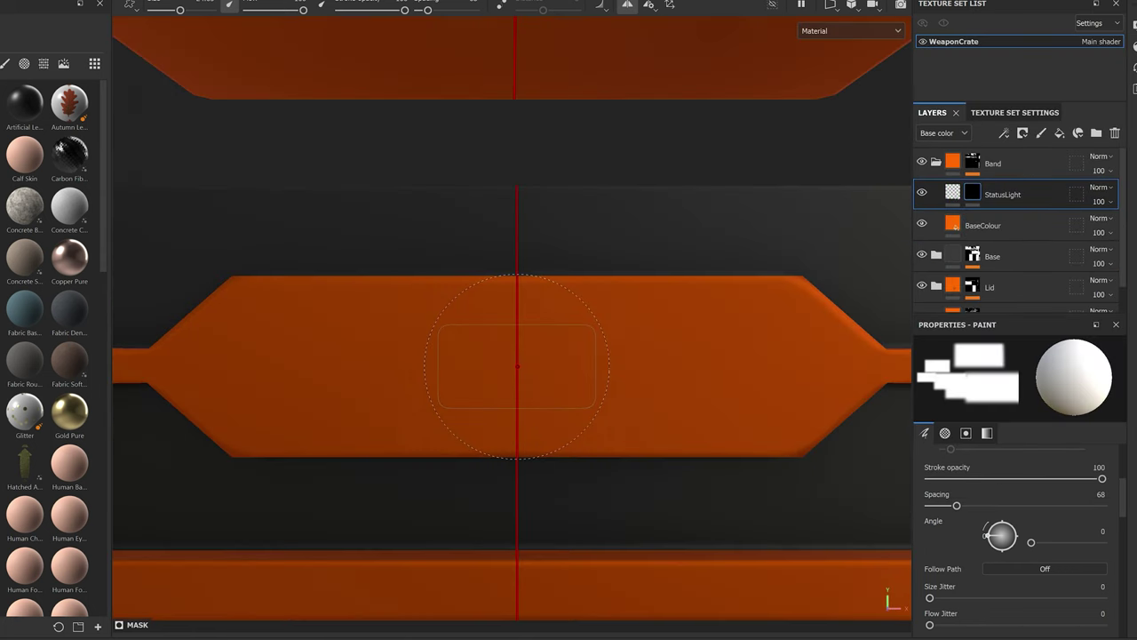
pyautogui.click(517, 366)
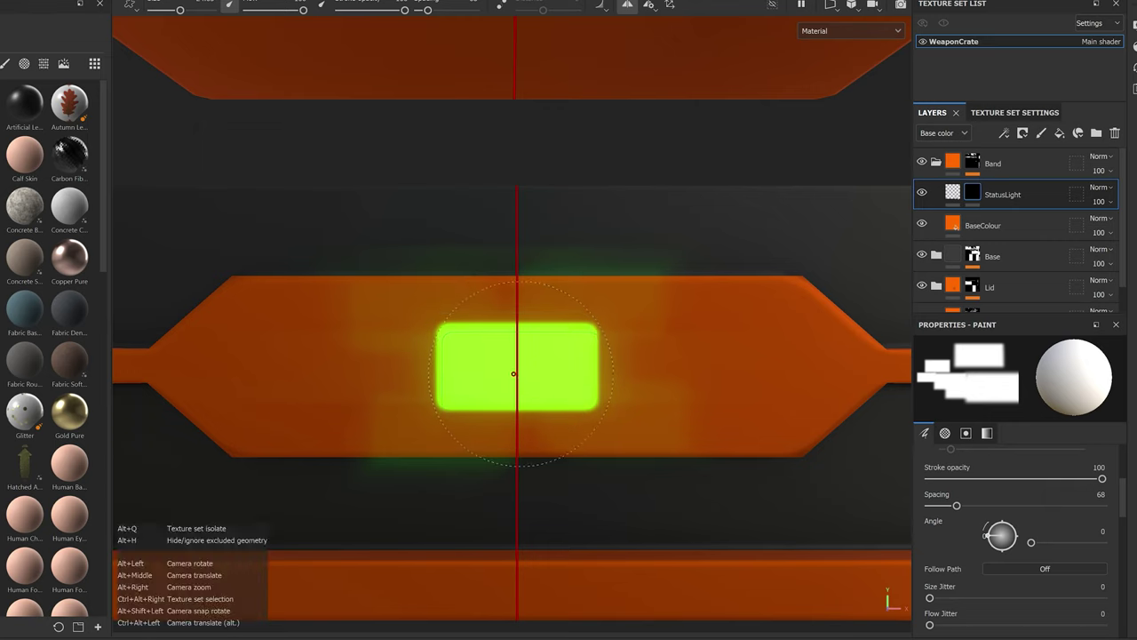
pyautogui.scroll(-5, 524, 378)
pyautogui.keyDown('alt'); pyautogui.moveTo(538, 391); pyautogui.dragTo(573, 389); pyautogui.keyUp('alt')
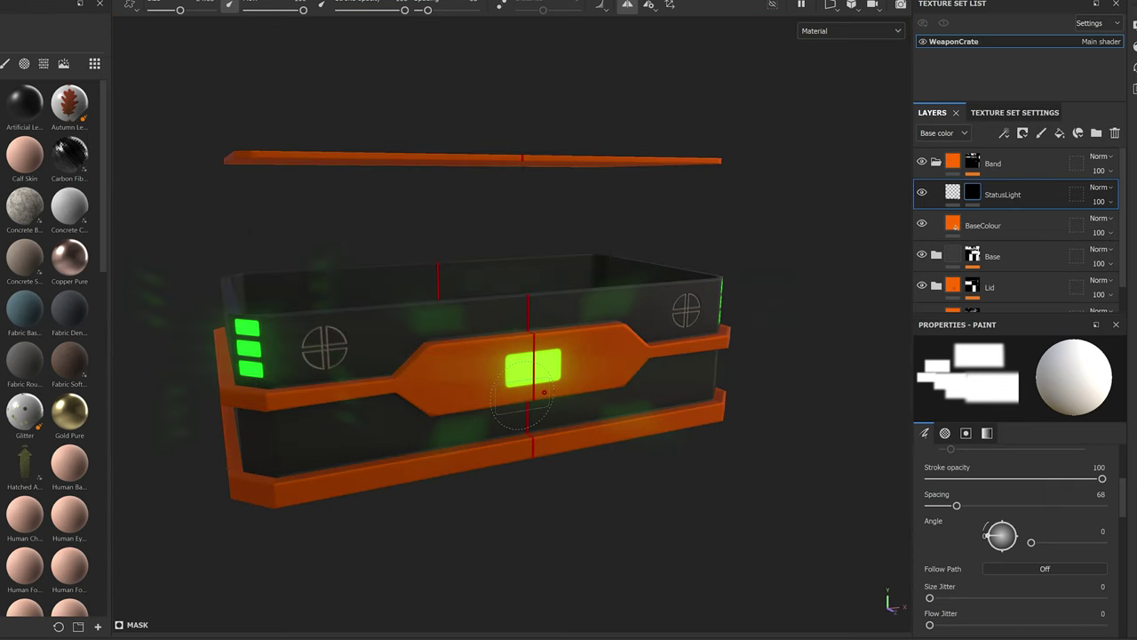
pyautogui.scroll(3, 552, 402)
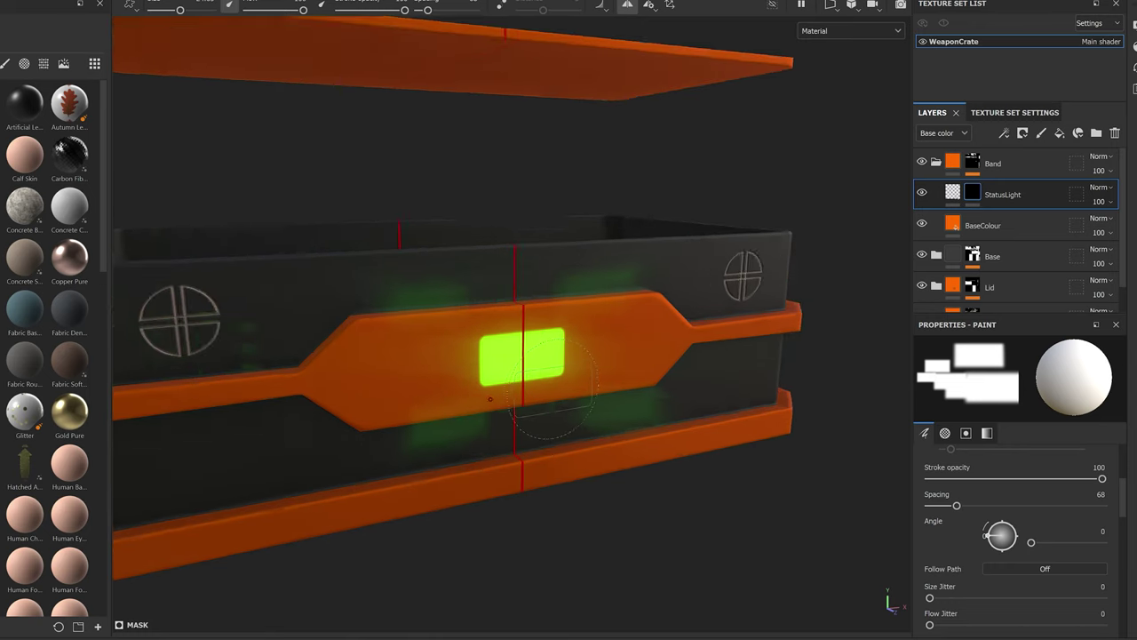
pyautogui.scroll(-6, 555, 396)
pyautogui.keyDown('alt'); pyautogui.moveTo(593, 377); pyautogui.dragTo(427, 378); pyautogui.keyUp('alt')
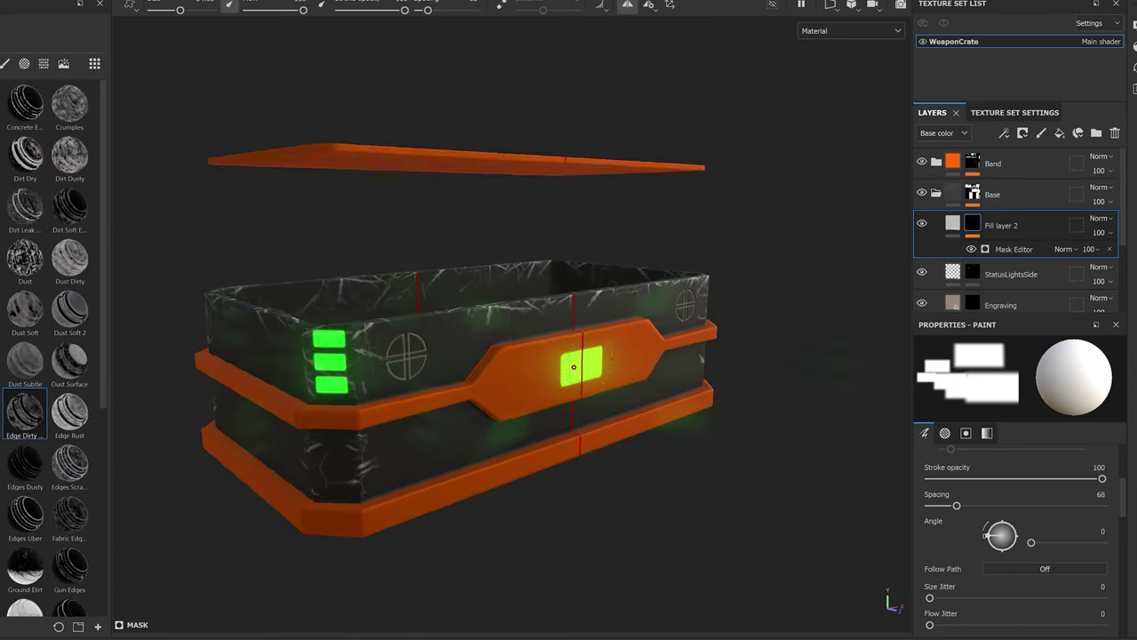
pyautogui.moveTo(462, 382)
pyautogui.keyDown('alt'); pyautogui.mouseDown()
pyautogui.moveTo(494, 389)
pyautogui.moveTo(457, 373)
pyautogui.mouseUp(); pyautogui.keyUp('alt')
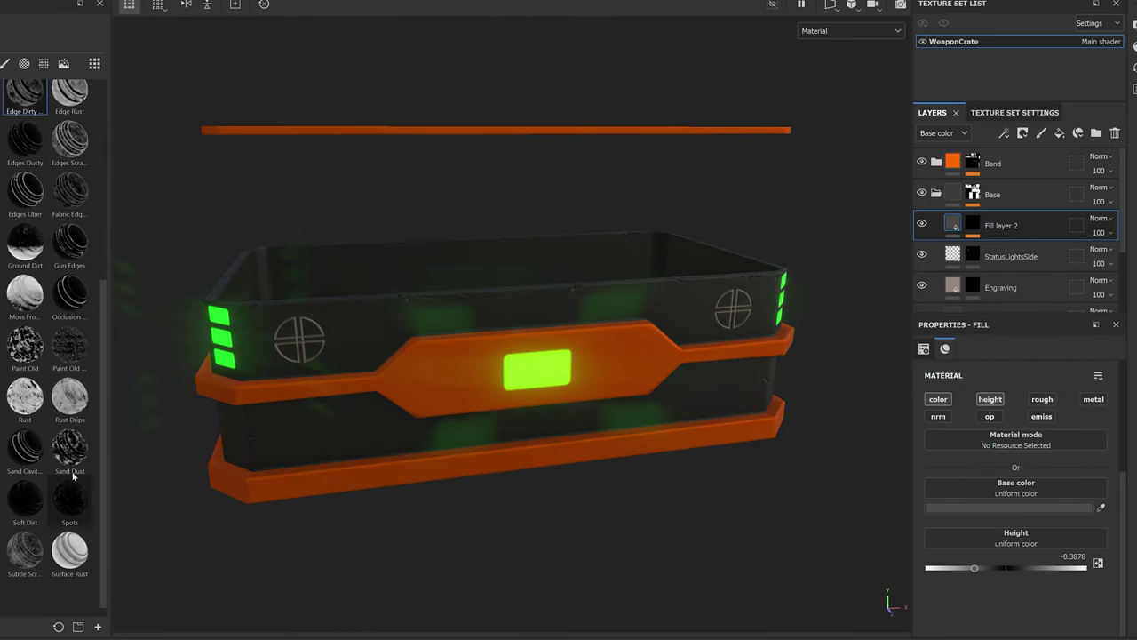
# - Try a Sand Dust mask on Fill layer 2, undo it, and view the crate's front
pyautogui.moveTo(70, 449)
pyautogui.mouseDown()
pyautogui.moveTo(787, 457)
pyautogui.moveTo(991, 228)
pyautogui.mouseUp()
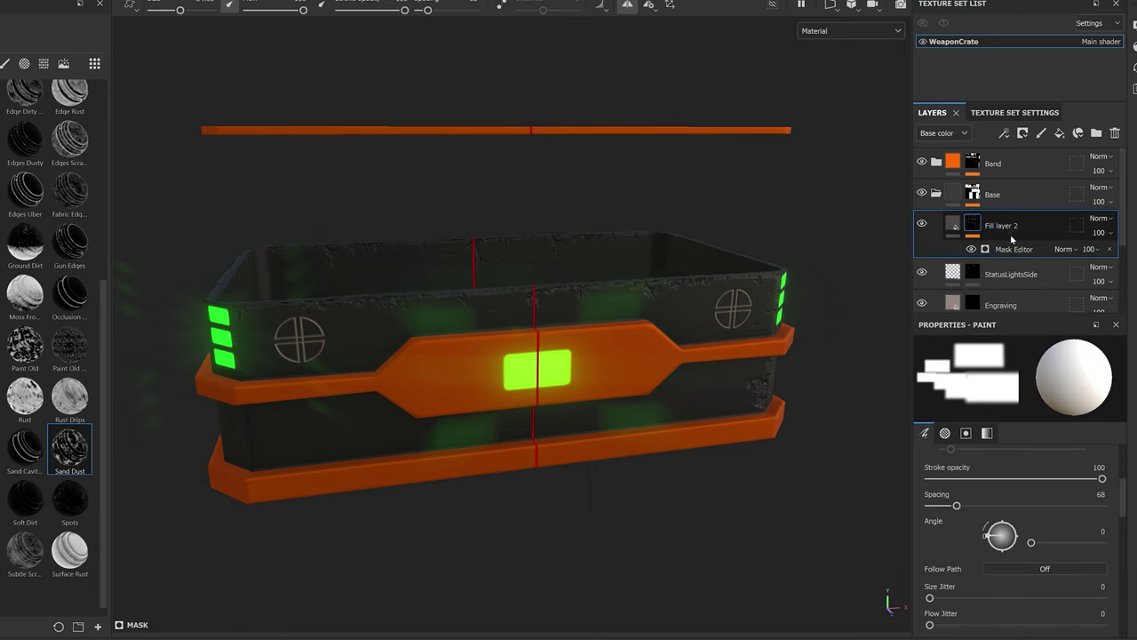
pyautogui.hotkey('ctrl', 'z')
pyautogui.hotkey('ctrl', 'z')
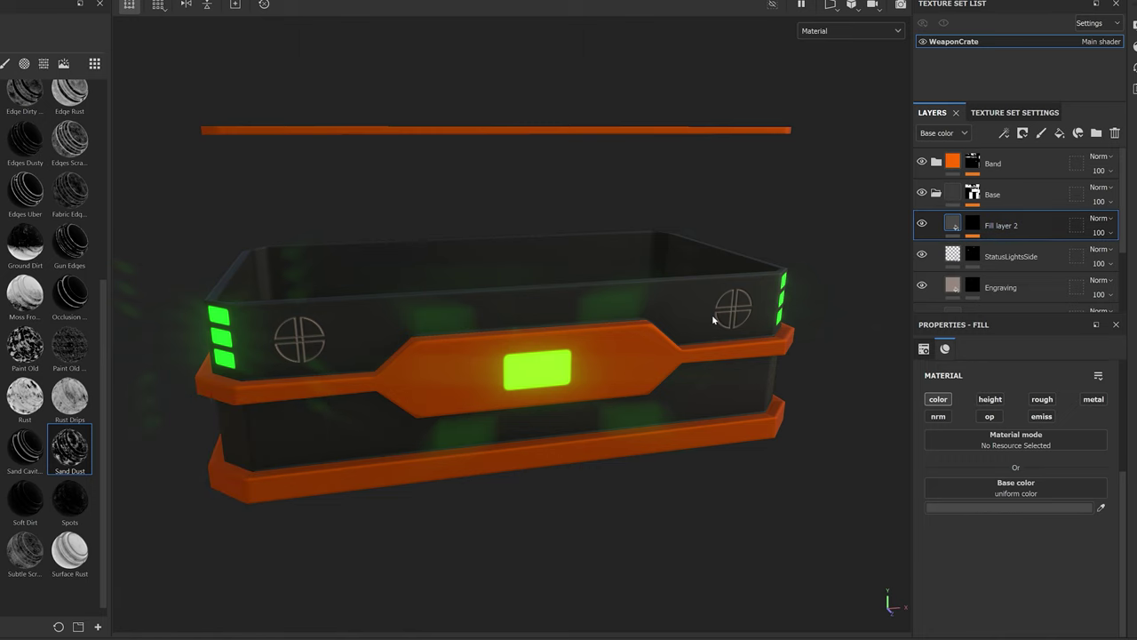
pyautogui.keyDown('alt'); pyautogui.moveTo(710, 315); pyautogui.dragTo(631, 293); pyautogui.keyUp('alt')
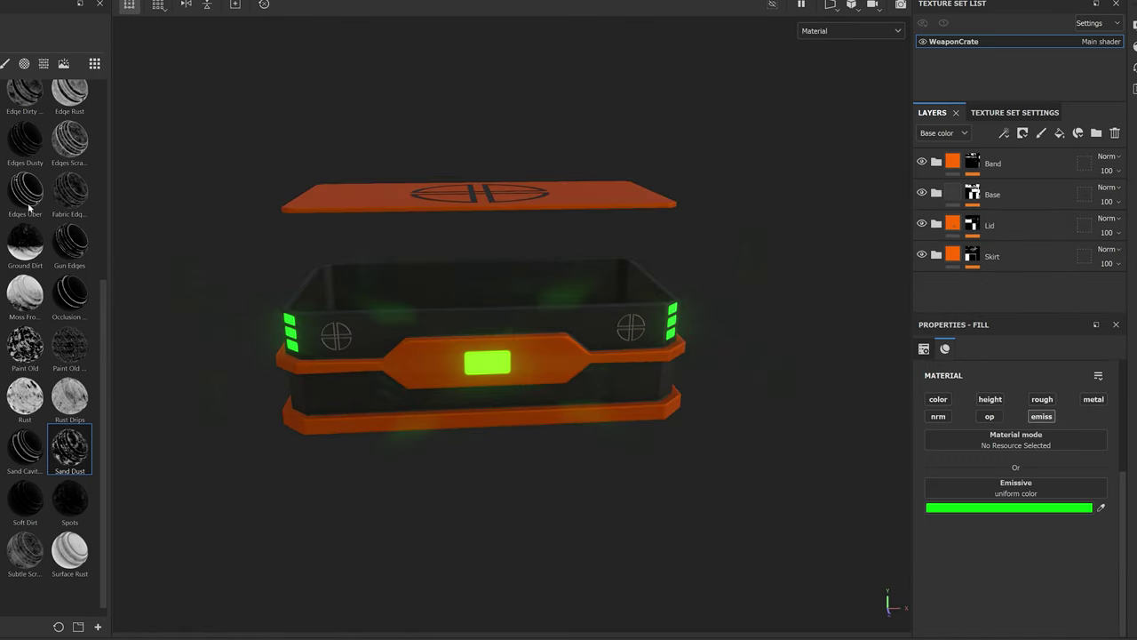
# - Open Export Textures and browse the output directory to the WeaponCrate folder
pyautogui.hotkey('ctrl', 'shift', 'e')
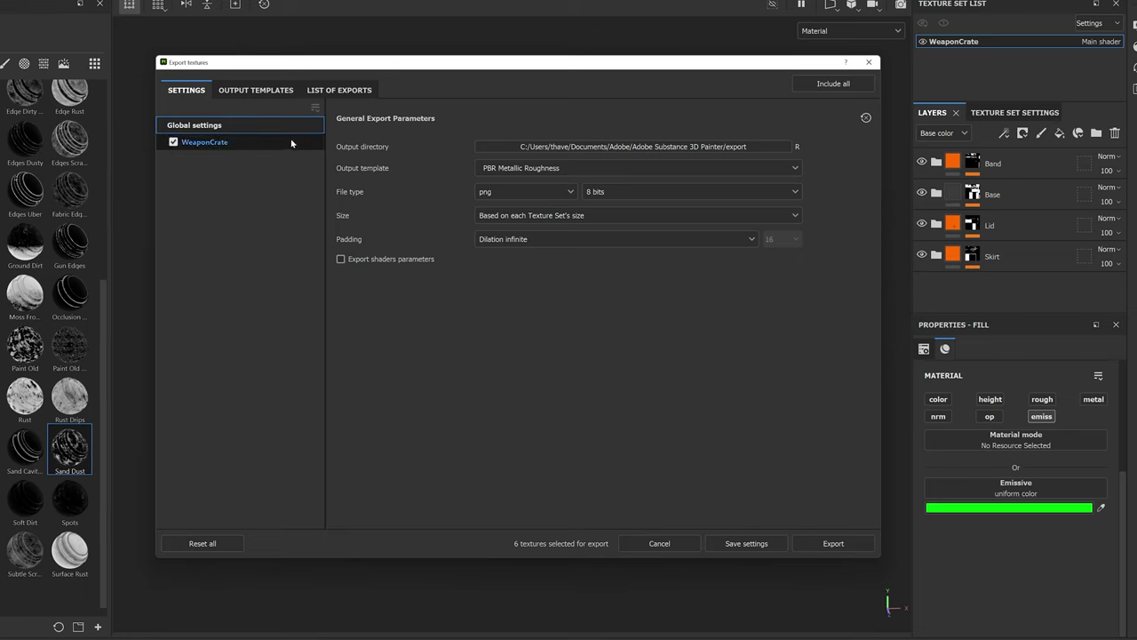
pyautogui.click(755, 148)
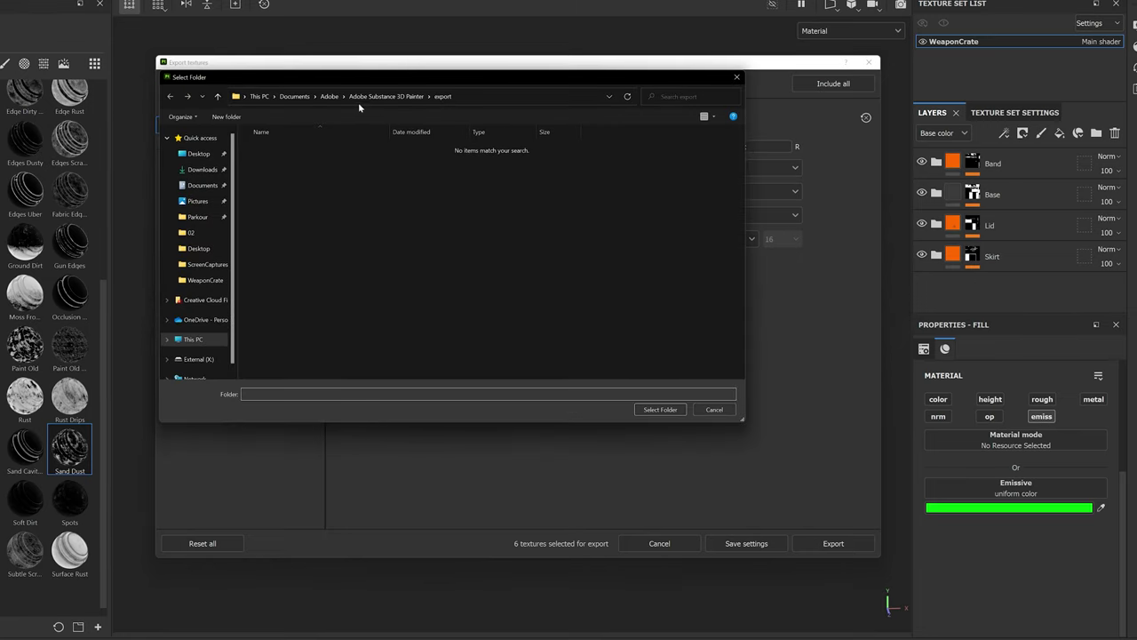
pyautogui.click(205, 281)
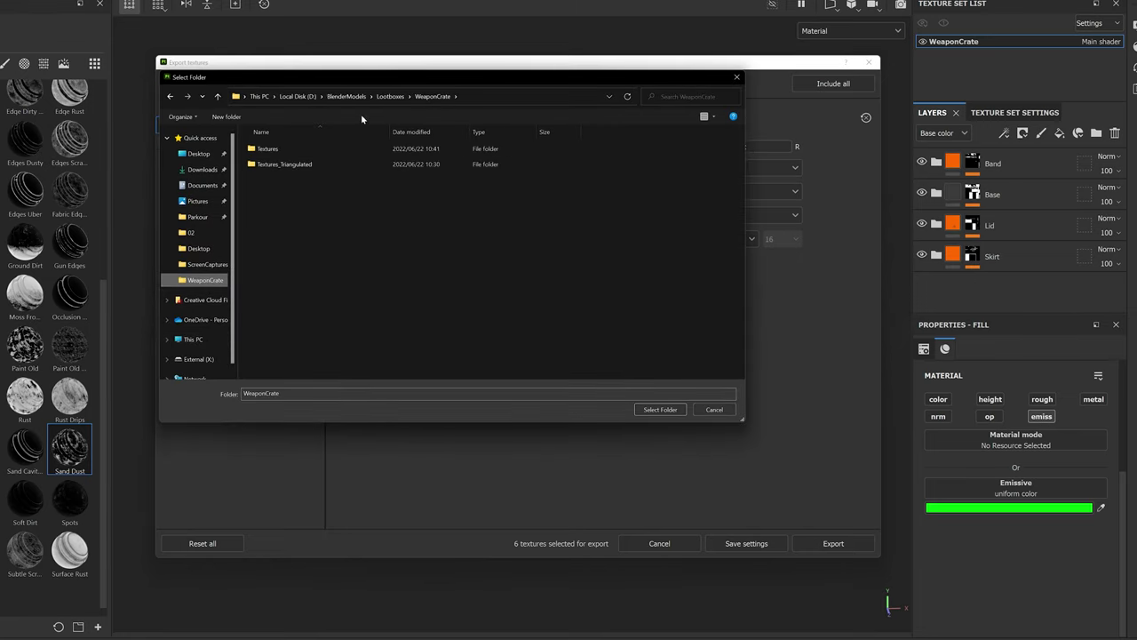
# - Choose Textures as export folder, then view the crate's material in Blender's Shading workspace
pyautogui.doubleClick(293, 152)
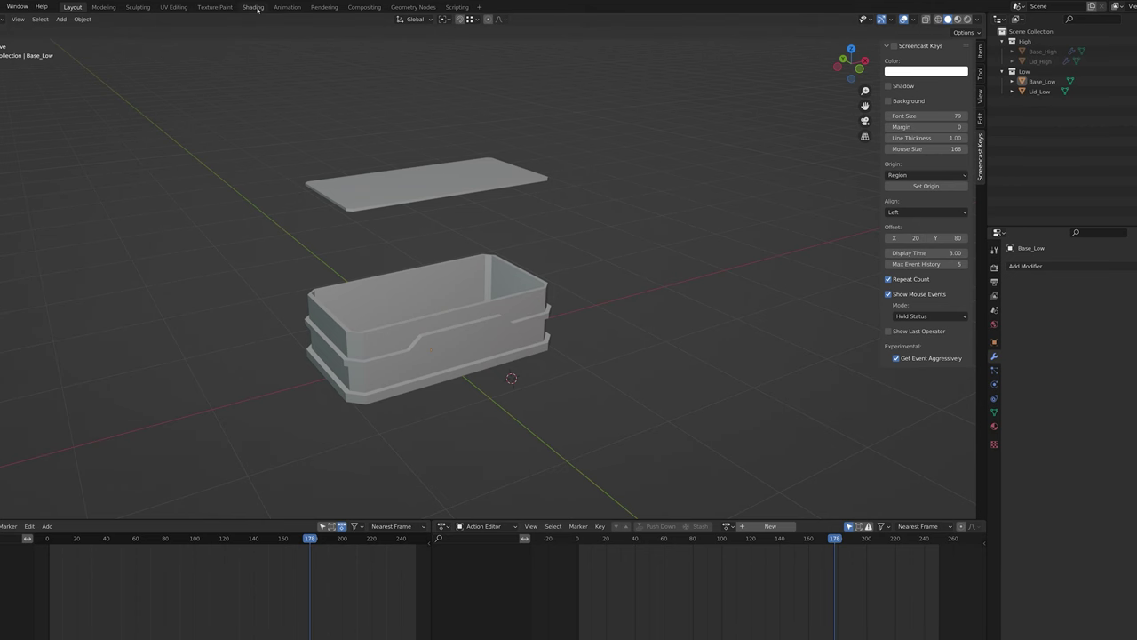
pyautogui.click(254, 8)
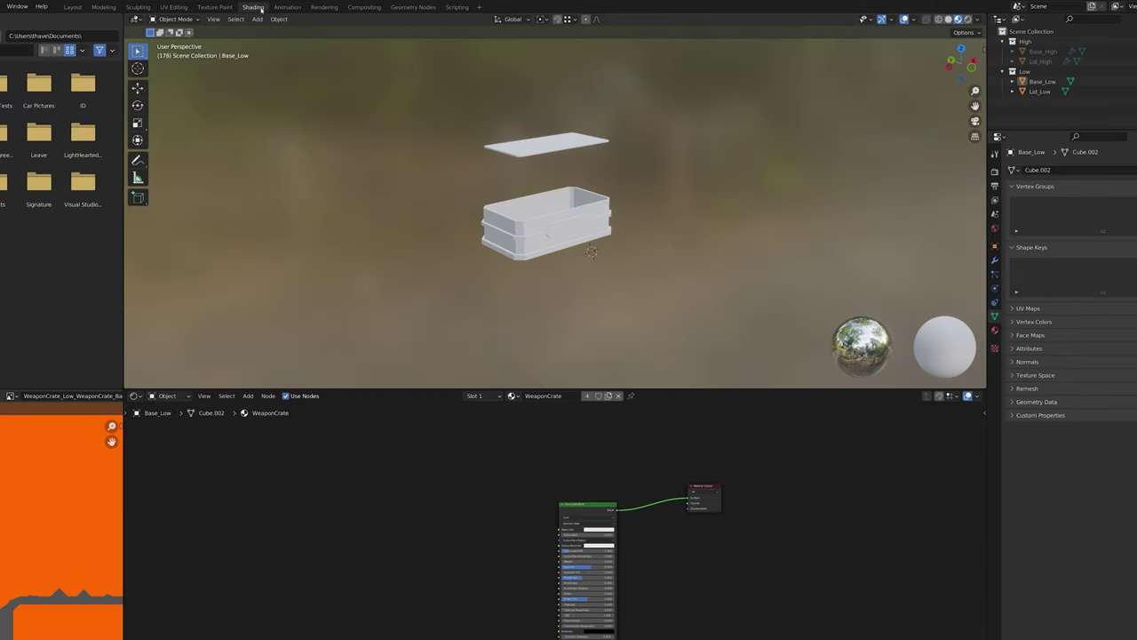
pyautogui.scroll(5, 549, 272)
pyautogui.scroll(-1, 498, 115)
pyautogui.click(494, 79)
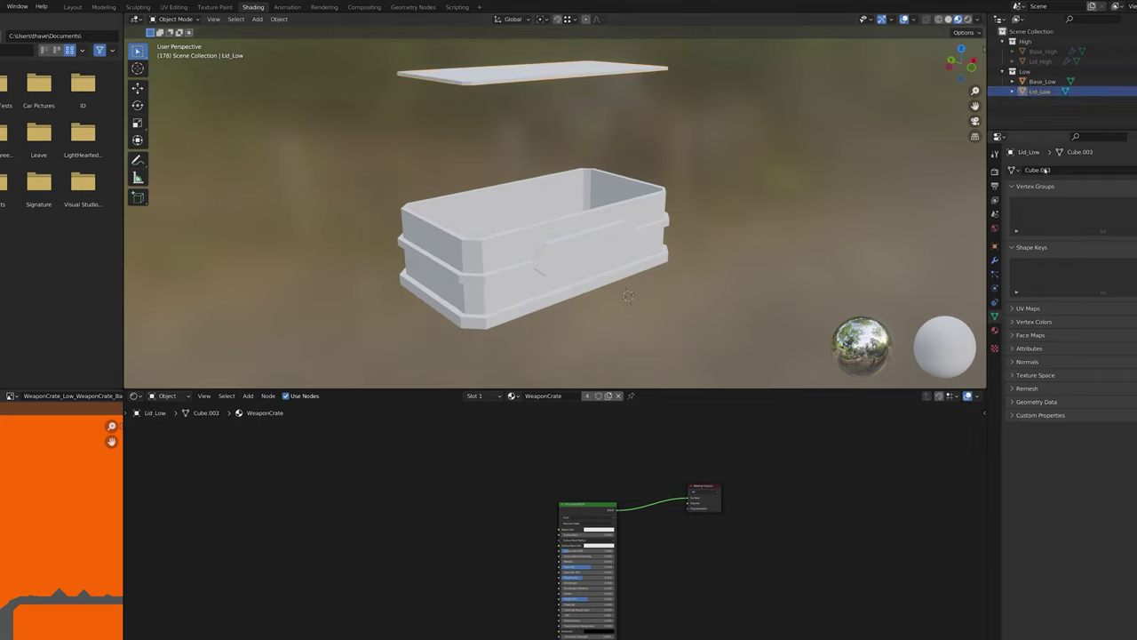
pyautogui.click(994, 332)
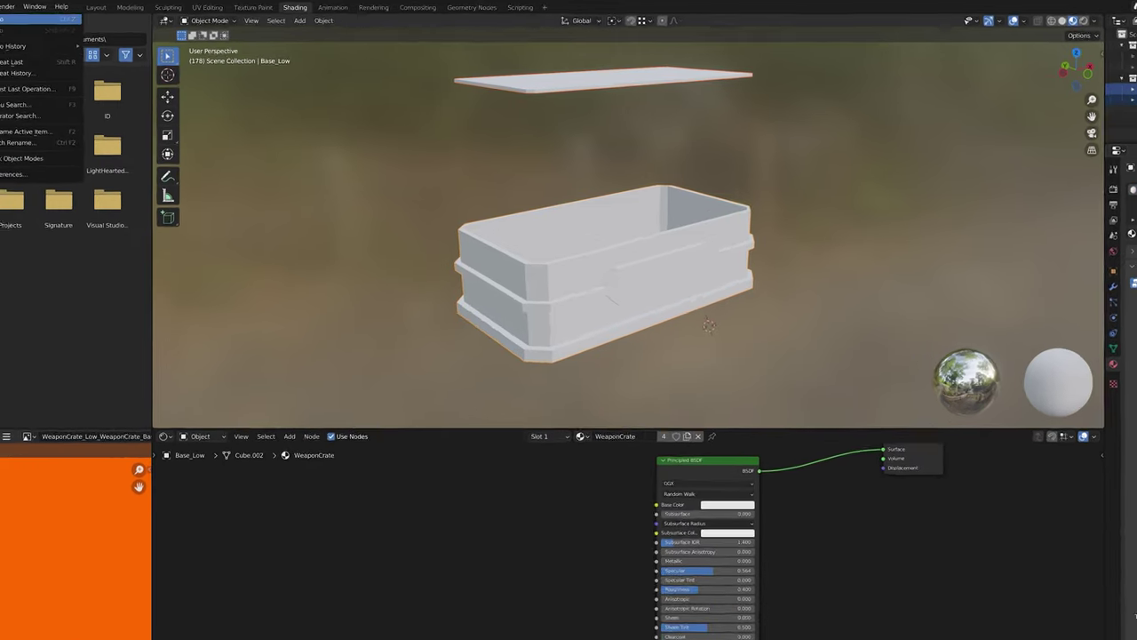
# - Search 'node' in Preferences Add-ons and confirm Node Wrangler is enabled
pyautogui.click(0, 5)
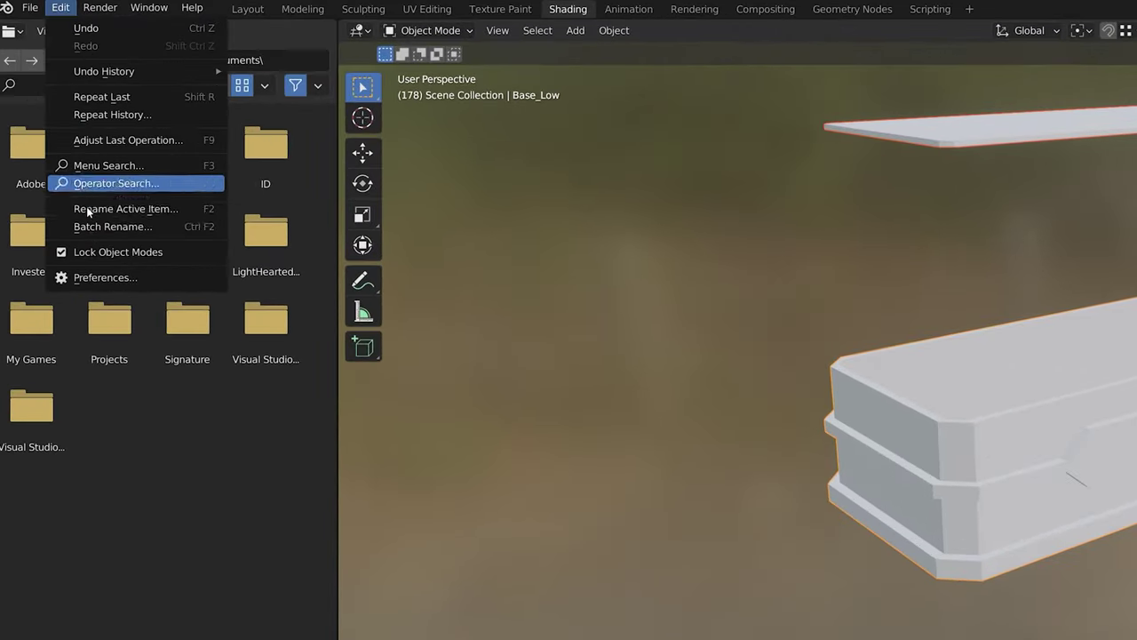
pyautogui.click(6, 157)
pyautogui.click(490, 82)
pyautogui.write('node')
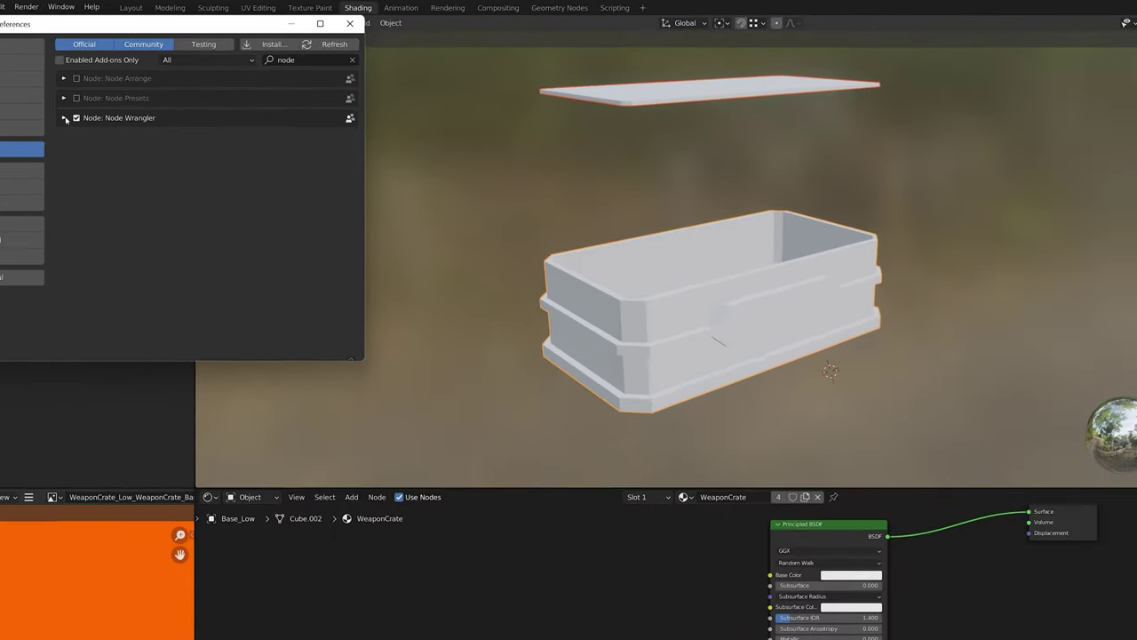
pyautogui.click(282, 164)
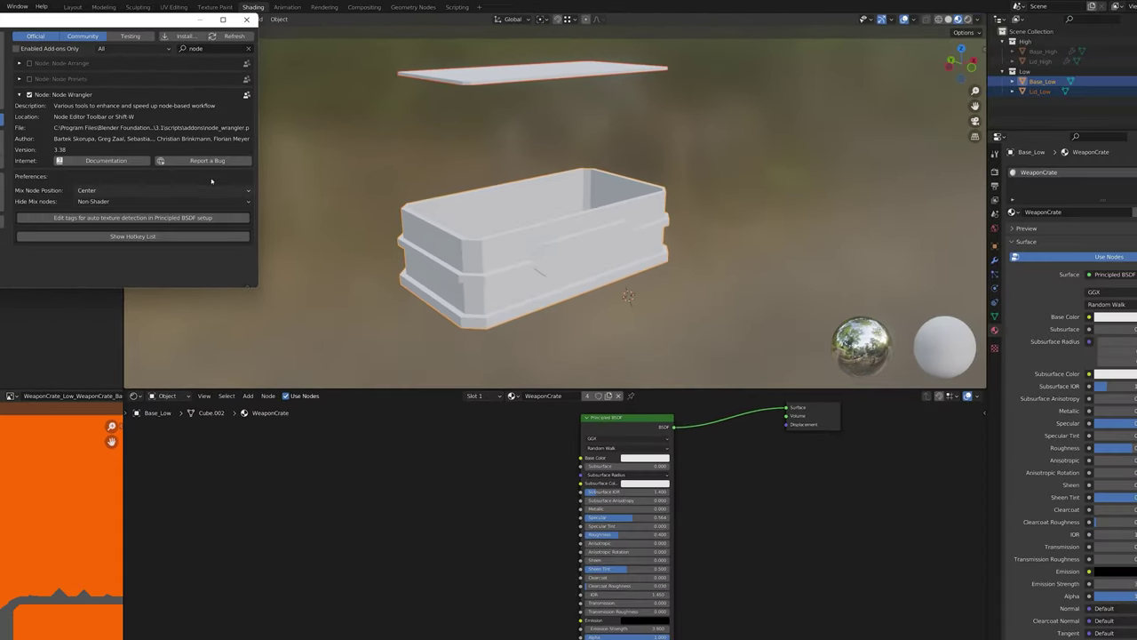
pyautogui.click(246, 19)
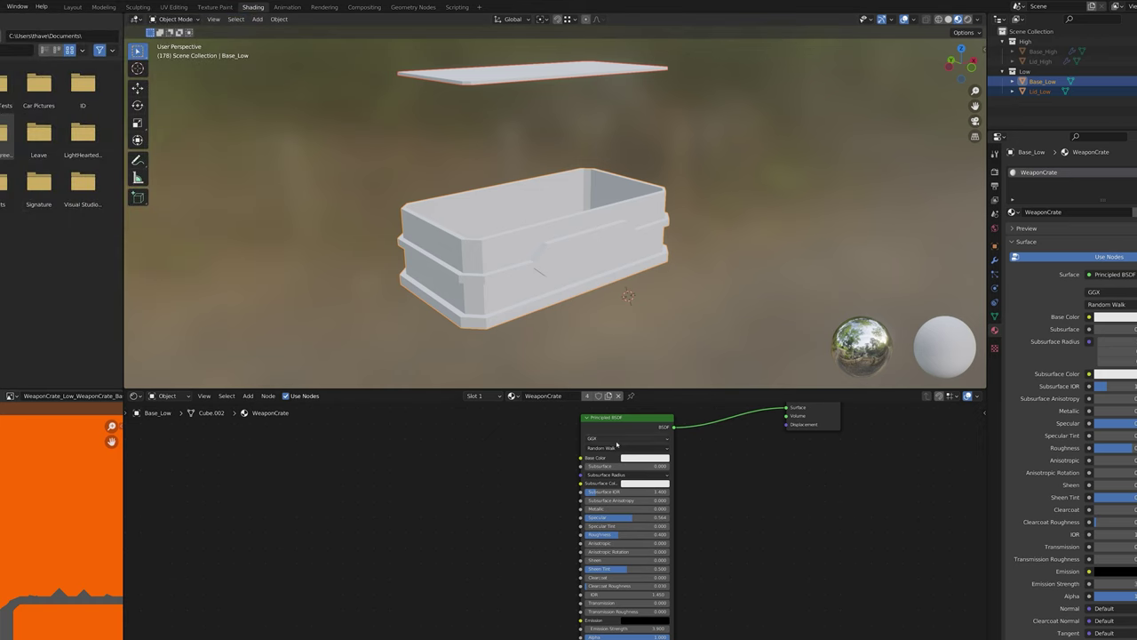
# - Load the six exported textures into the Principled BSDF via Principled Texture Set (Ctrl+Shift+T)
pyautogui.hotkey('ctrl', 'shift', 't')
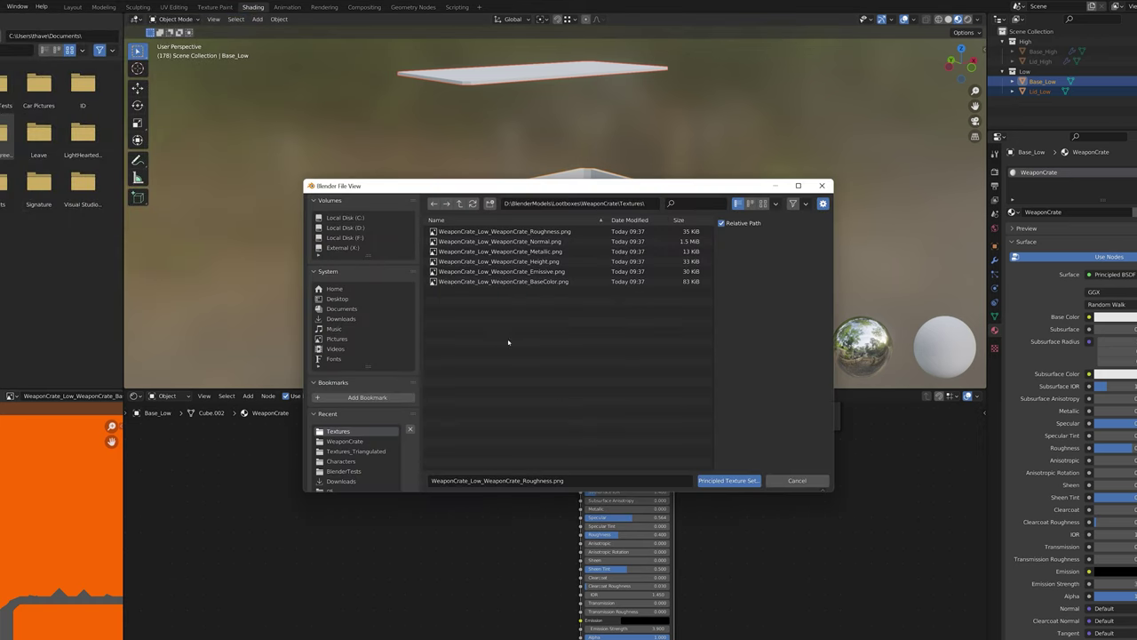
pyautogui.moveTo(504, 335); pyautogui.dragTo(479, 224)
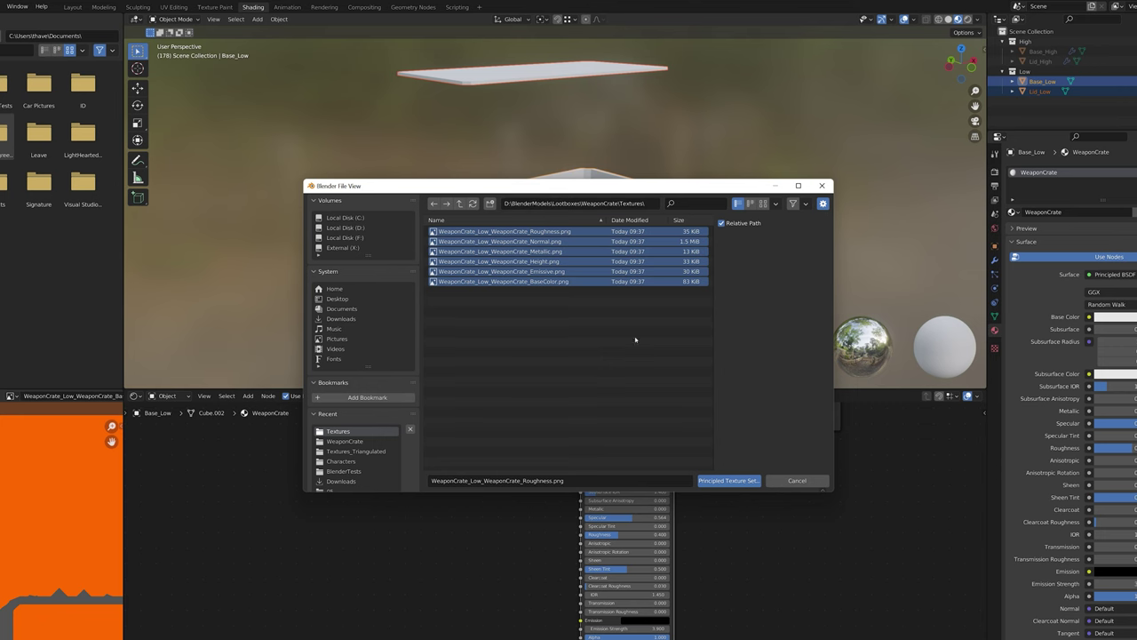
pyautogui.click(725, 481)
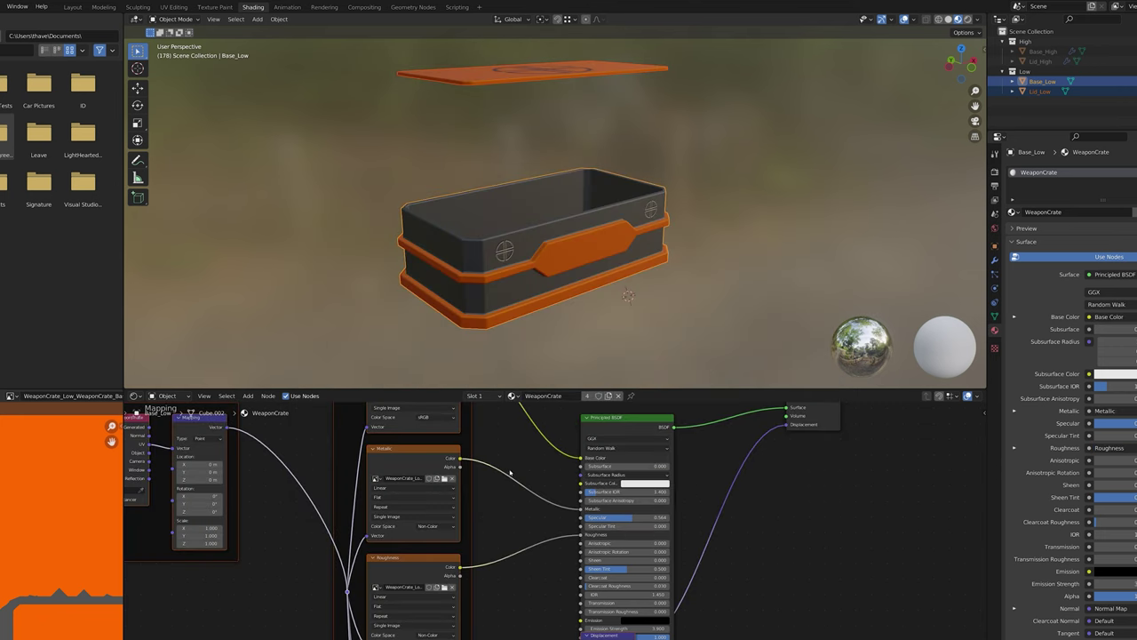
pyautogui.scroll(4, 425, 279)
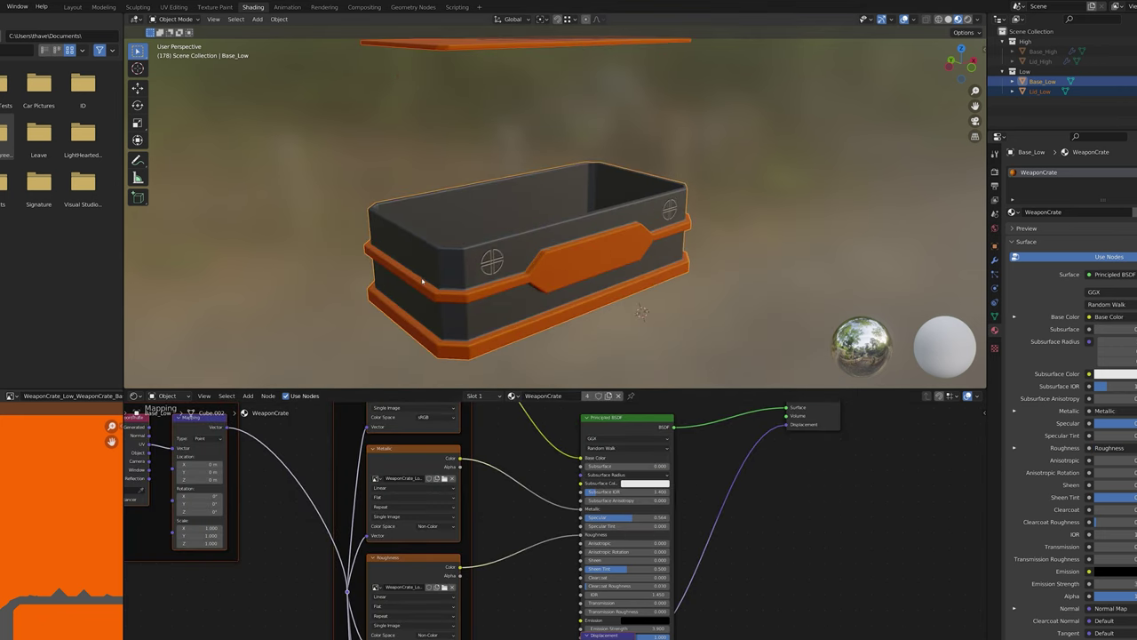
pyautogui.scroll(-5, 497, 497)
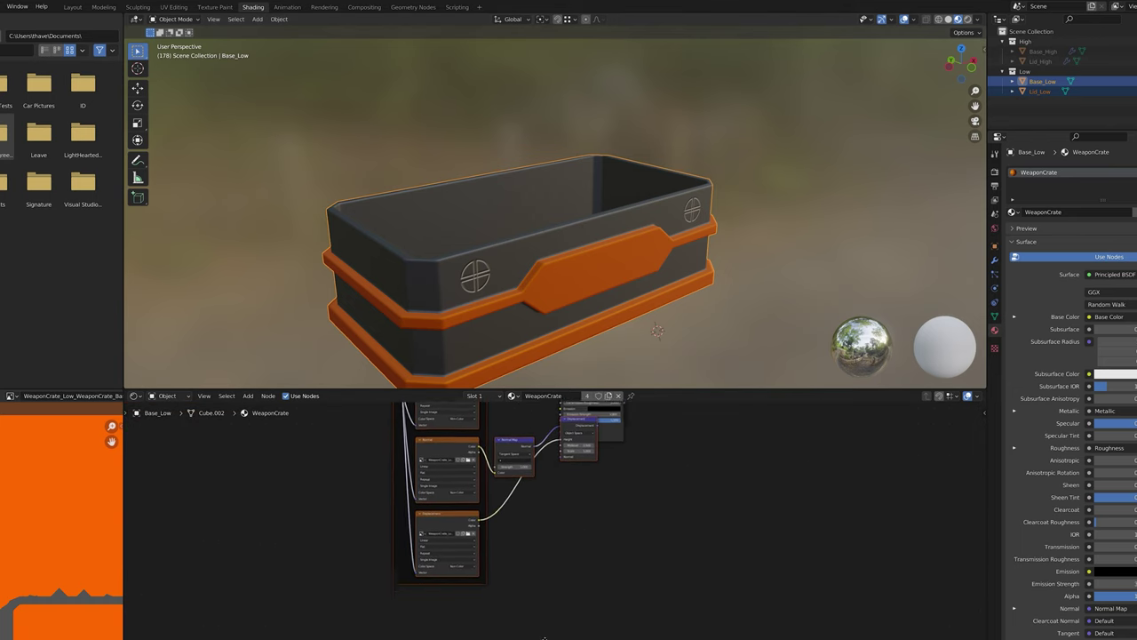
pyautogui.scroll(6, 412, 503)
pyautogui.moveTo(416, 492); pyautogui.dragTo(427, 553, button='middle')
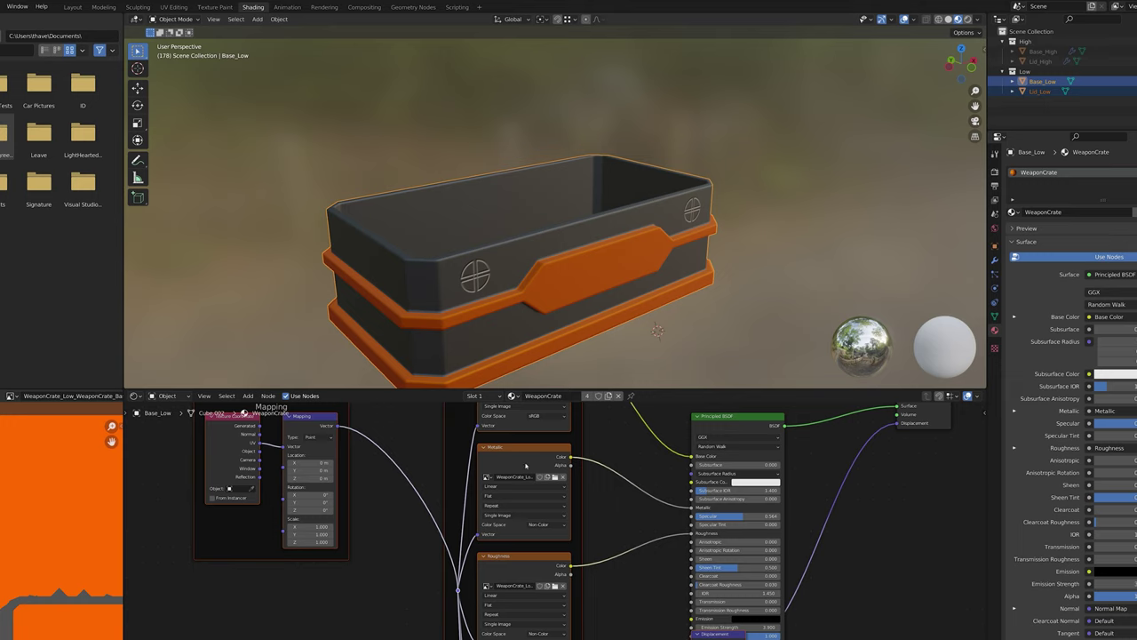
pyautogui.scroll(-3, 546, 469)
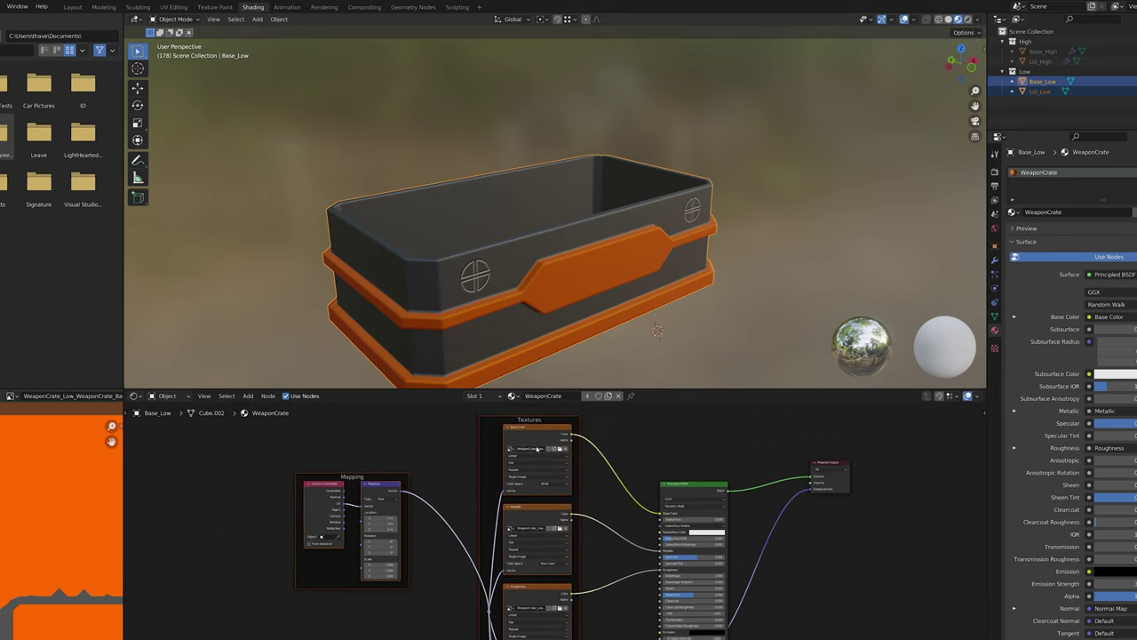
pyautogui.moveTo(530, 433); pyautogui.dragTo(453, 428)
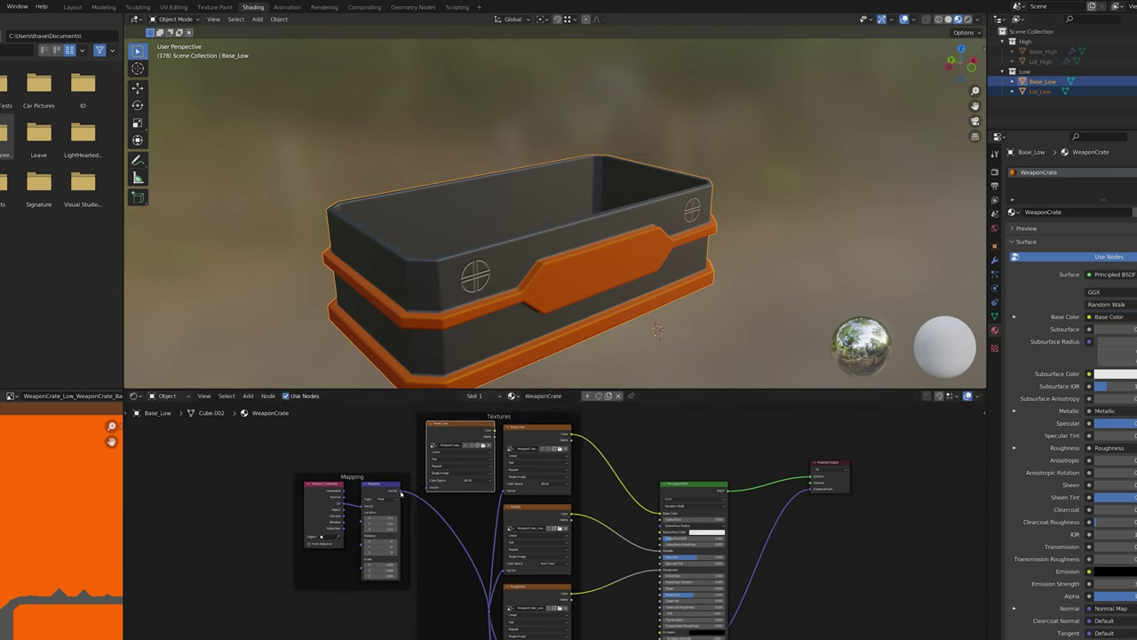
# - Link Mapping to the moved texture node, load its image, and wire its Color into Emission
pyautogui.moveTo(401, 492); pyautogui.dragTo(428, 487)
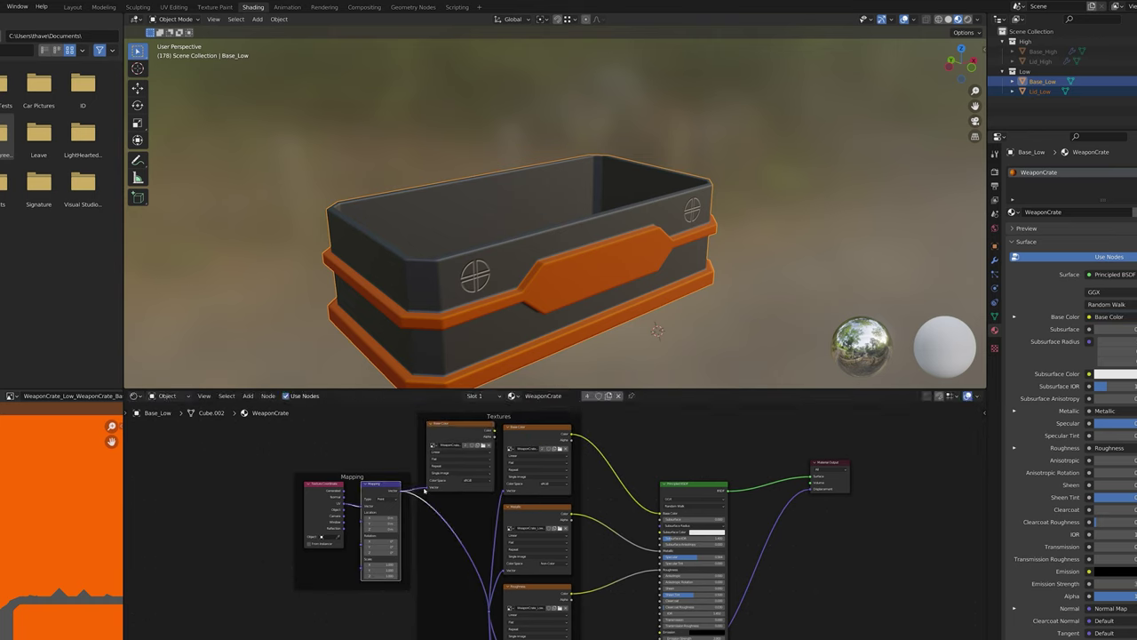
pyautogui.click(485, 446)
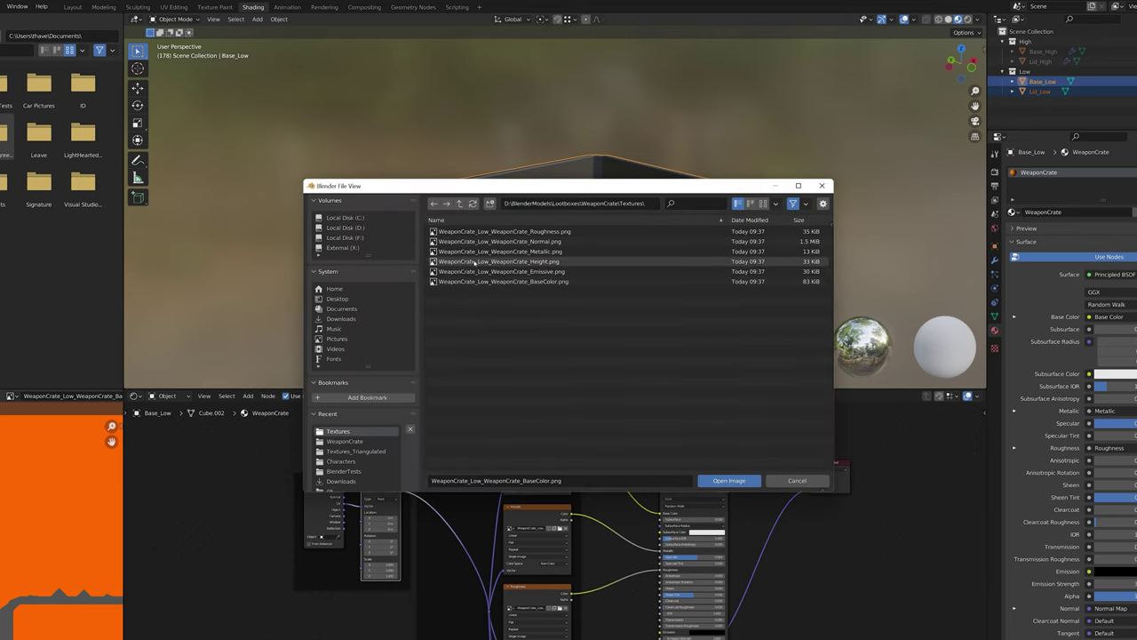
pyautogui.doubleClick(533, 272)
pyautogui.moveTo(610, 525); pyautogui.dragTo(533, 498, button='middle')
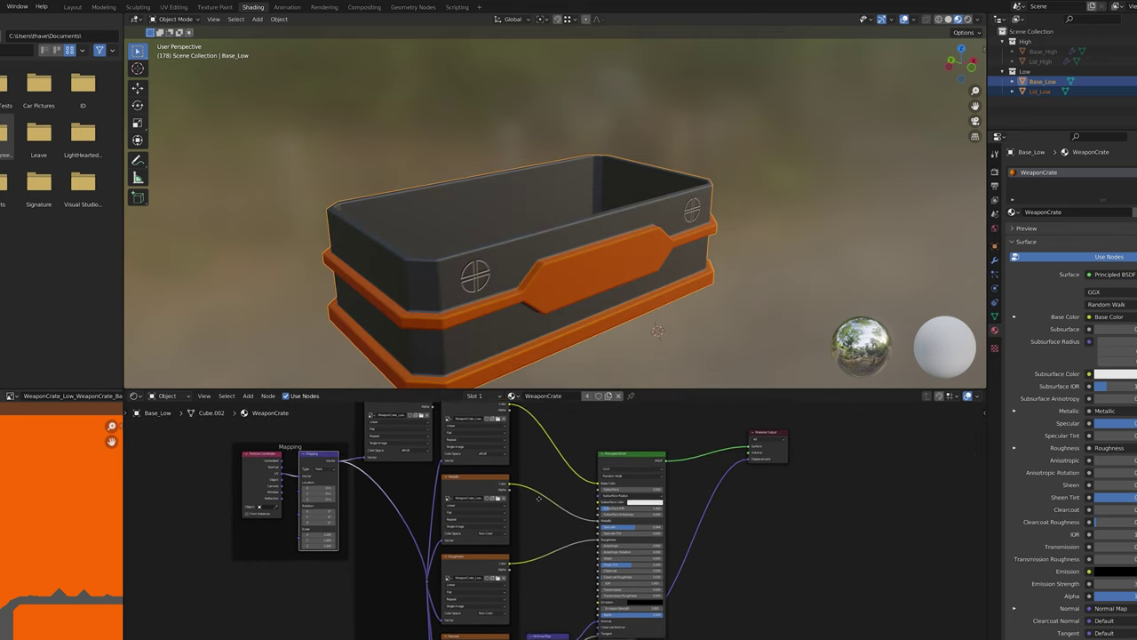
pyautogui.scroll(-1, 433, 451)
pyautogui.moveTo(416, 419); pyautogui.dragTo(570, 609)
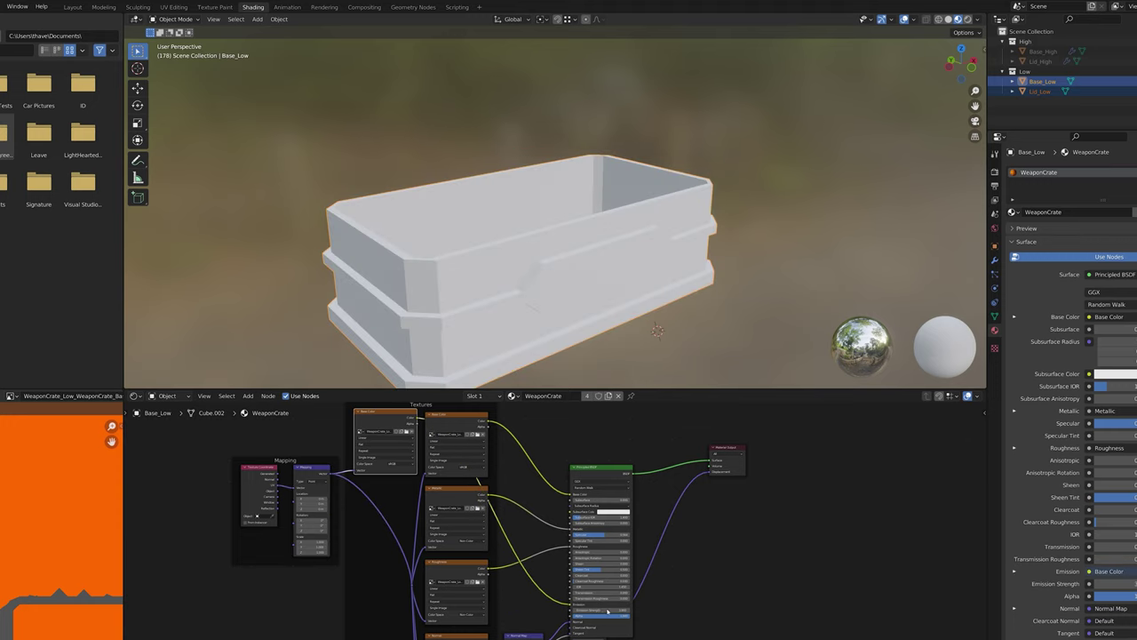
pyautogui.moveTo(533, 313); pyautogui.dragTo(429, 306, button='middle')
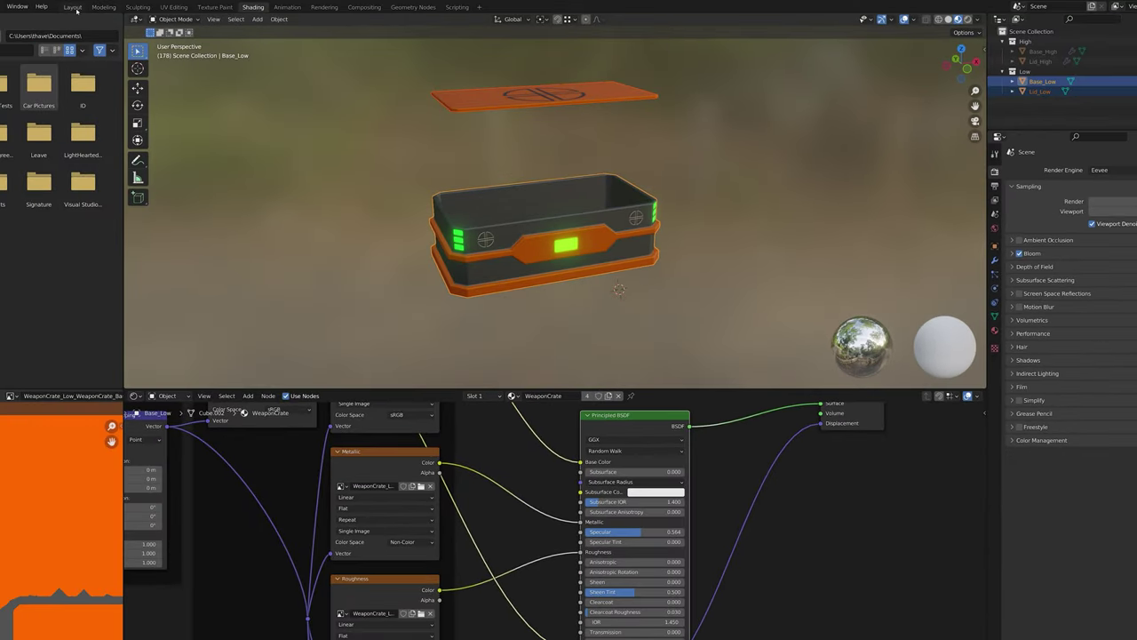
# - In the Layout workspace, add an armature at the crate base and scale it down
pyautogui.click(73, 7)
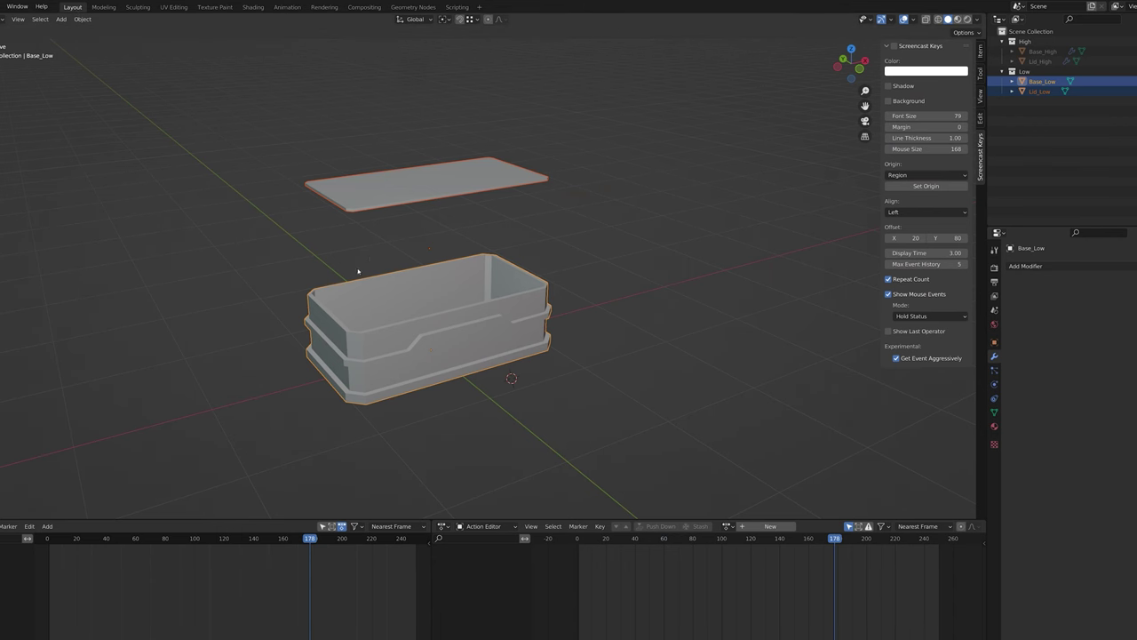
pyautogui.moveTo(342, 292); pyautogui.dragTo(479, 347, button='middle')
pyautogui.click(479, 347)
pyautogui.hotkey('shift', 'a')
pyautogui.click(521, 353)
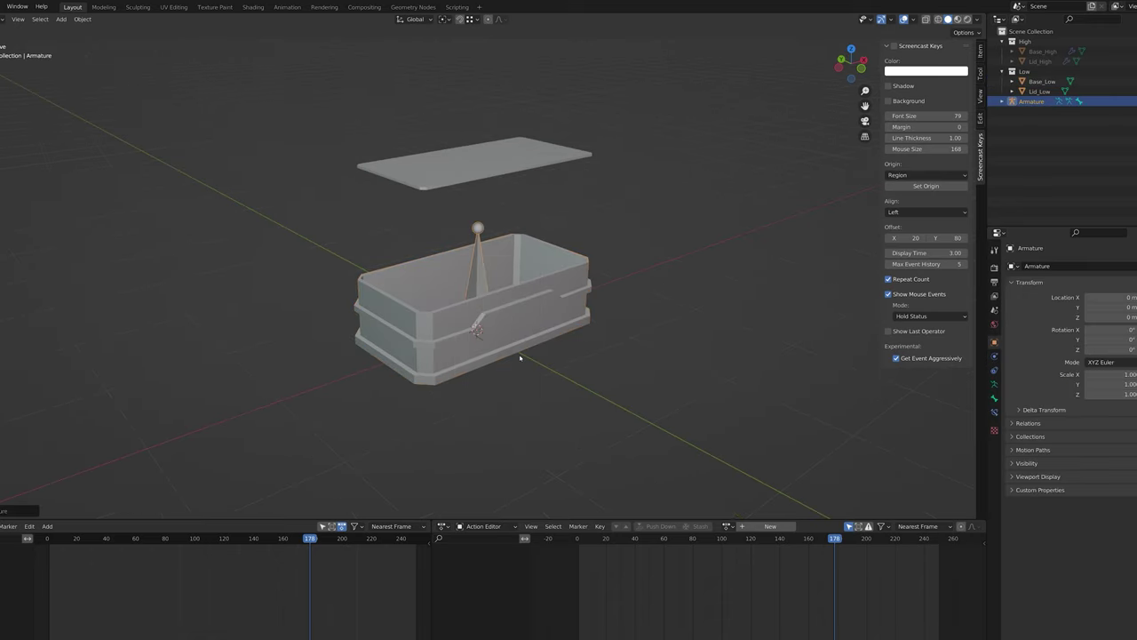
pyautogui.moveTo(521, 355); pyautogui.dragTo(533, 342, button='middle')
pyautogui.press('s')
pyautogui.click(537, 338)
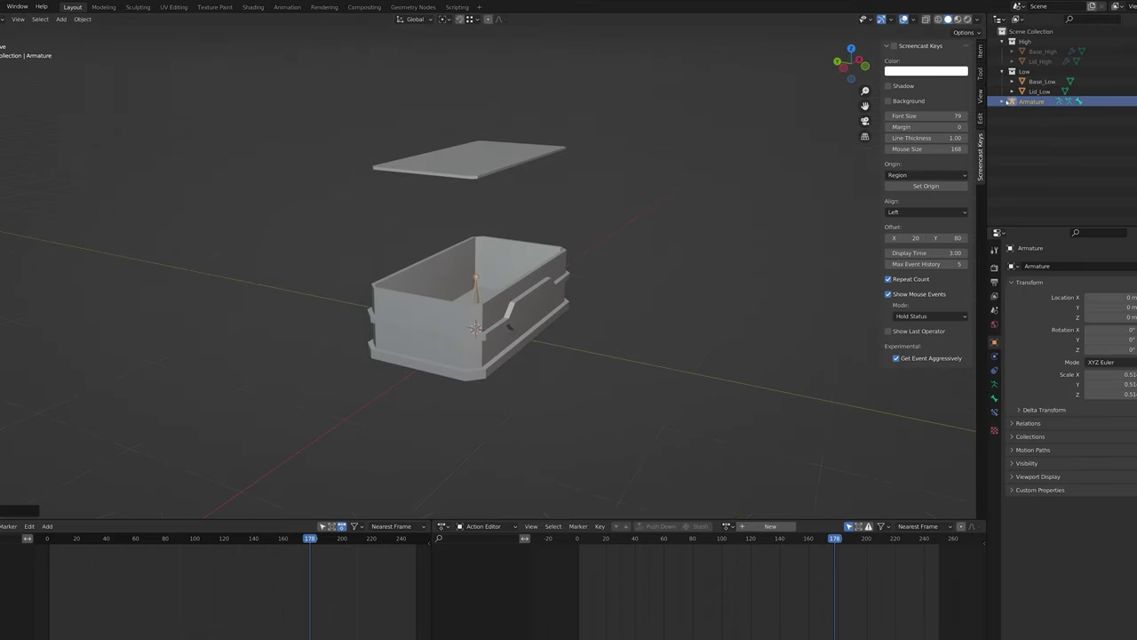
# - Rename both the armature object and its data to WeaponCrate
pyautogui.click(1002, 101)
pyautogui.doubleClick(1030, 101)
pyautogui.write('WeaponCrate')
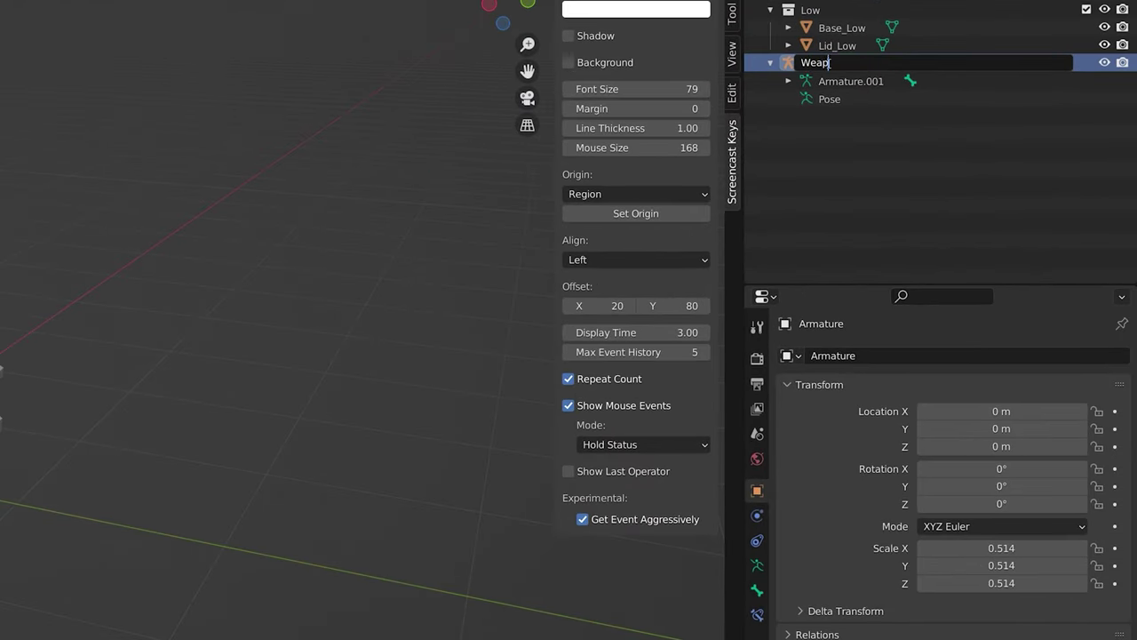
pyautogui.press('Return')
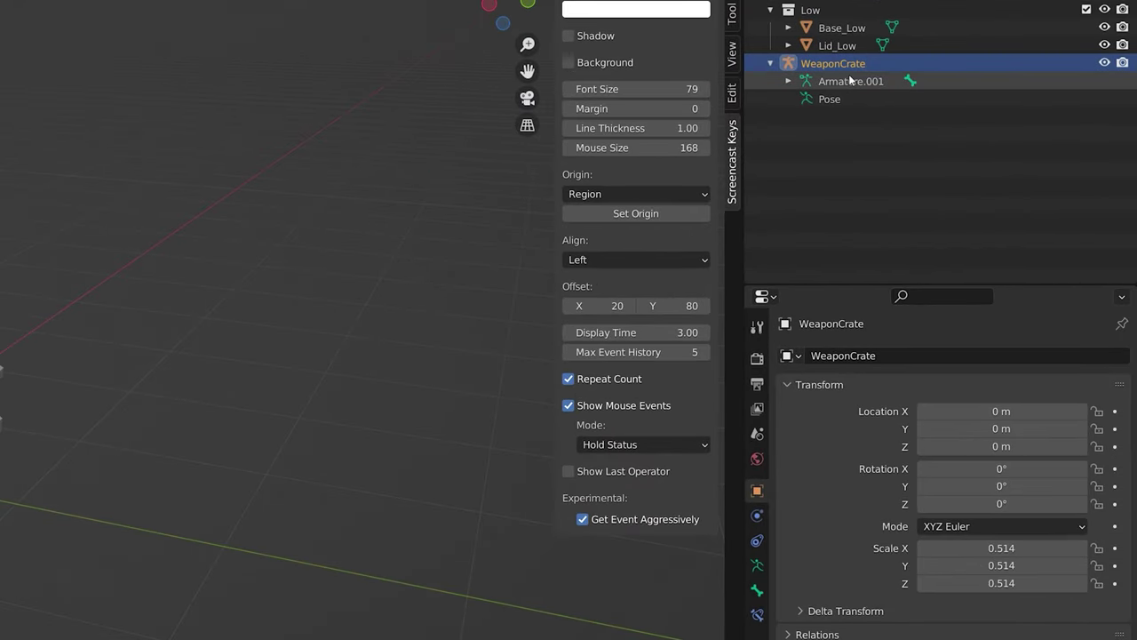
pyautogui.doubleClick(850, 80)
pyautogui.write('Weapo')
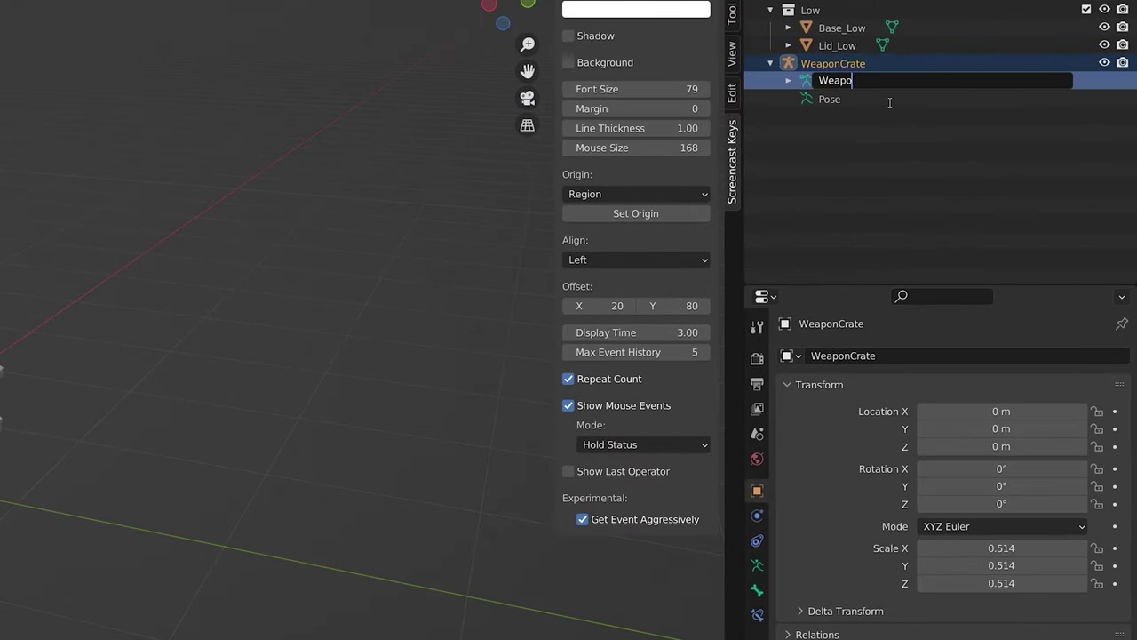
pyautogui.write('nCrate')
pyautogui.press('Return')
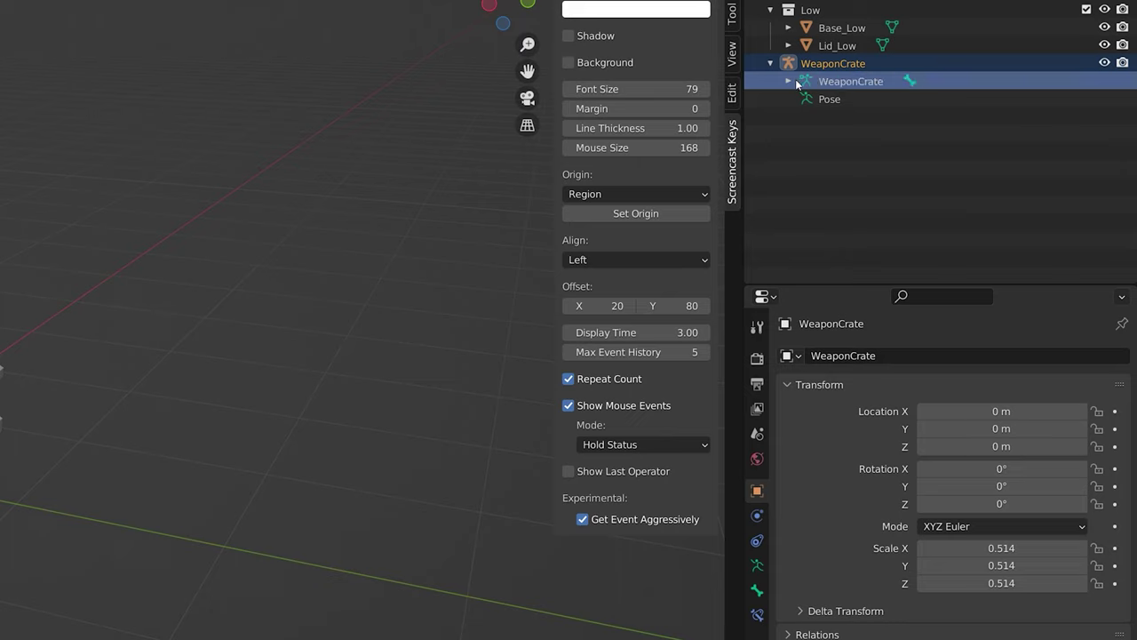
pyautogui.click(788, 80)
# - Rename the armature's single bone to Base
pyautogui.click(851, 99)
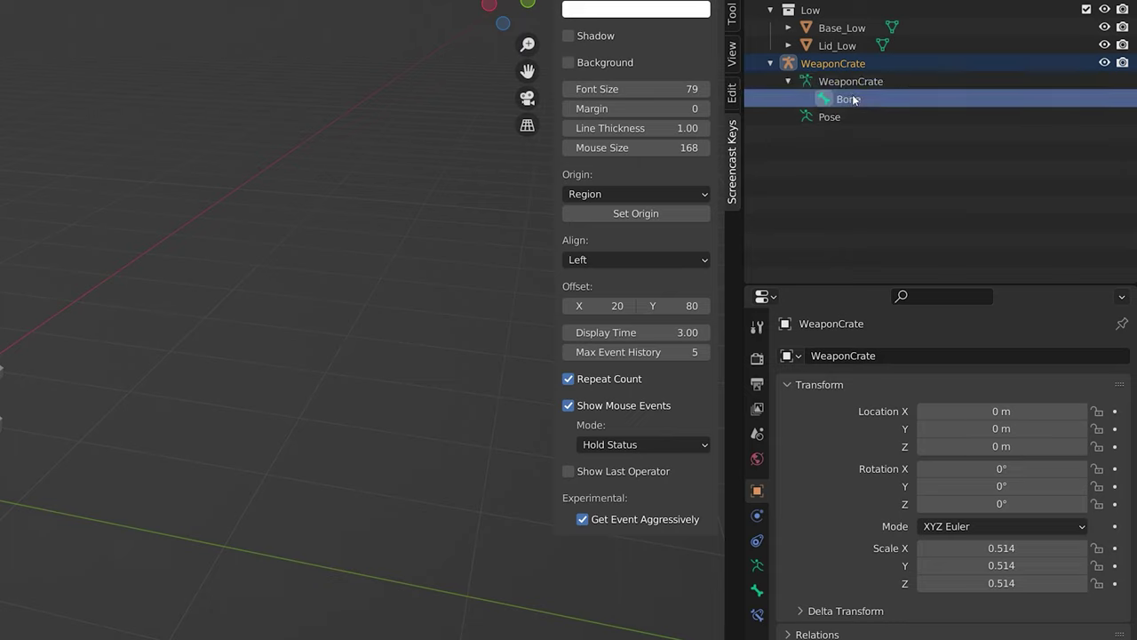
pyautogui.doubleClick(851, 99)
pyautogui.write('Base')
pyautogui.press('Return')
# - Duplicate the Base bone and rotate the copy to lie flat on the lid
pyautogui.scroll(4, 489, 302)
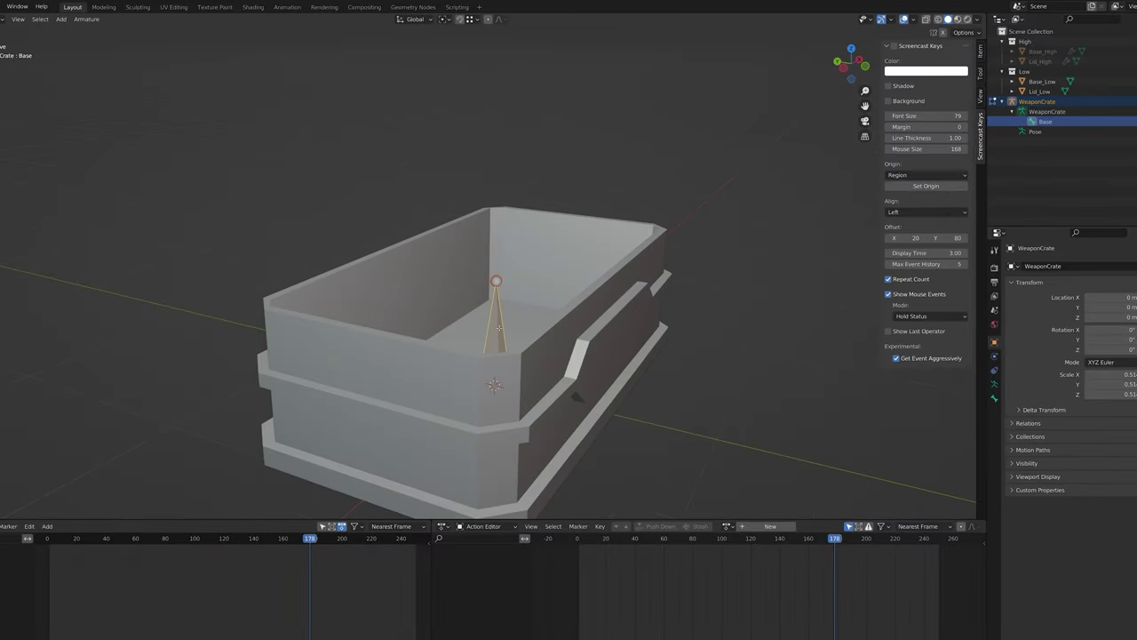
pyautogui.scroll(-5, 500, 328)
pyautogui.hotkey('shift', 'd')
pyautogui.press('z')
pyautogui.press('Escape')
pyautogui.press('g')
pyautogui.press('z')
pyautogui.press('Escape')
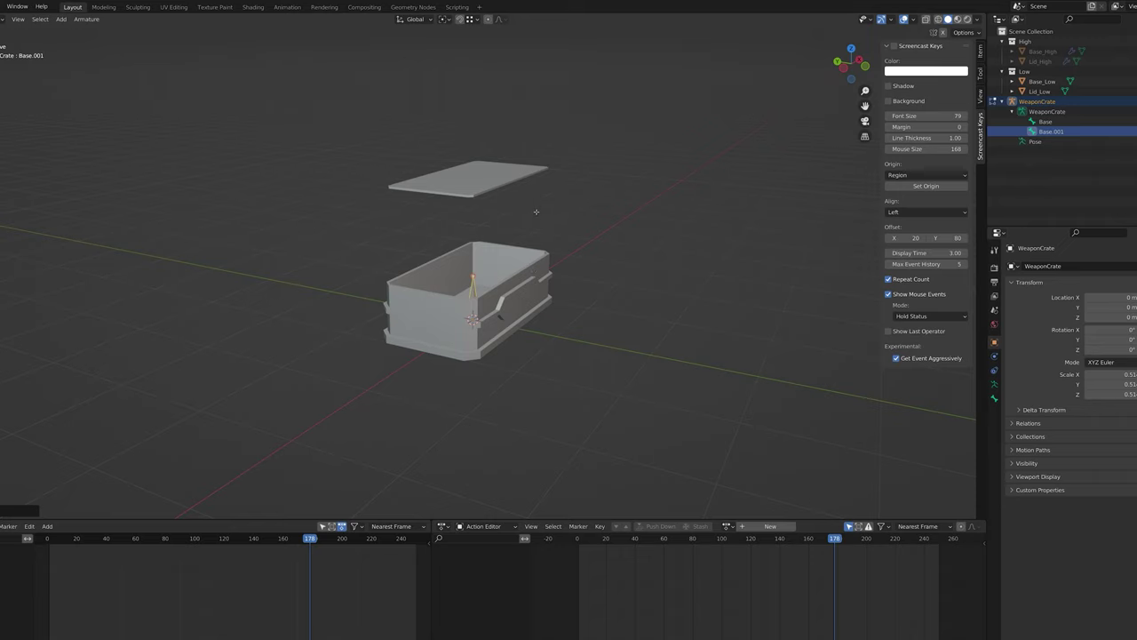
pyautogui.press('r')
pyautogui.moveTo(553, 202)
pyautogui.mouseDown(button='middle')
pyautogui.moveTo(517, 174)
pyautogui.moveTo(551, 191)
pyautogui.mouseUp(button='middle')
pyautogui.moveTo(755, 191); pyautogui.dragTo(782, 193, button='middle')
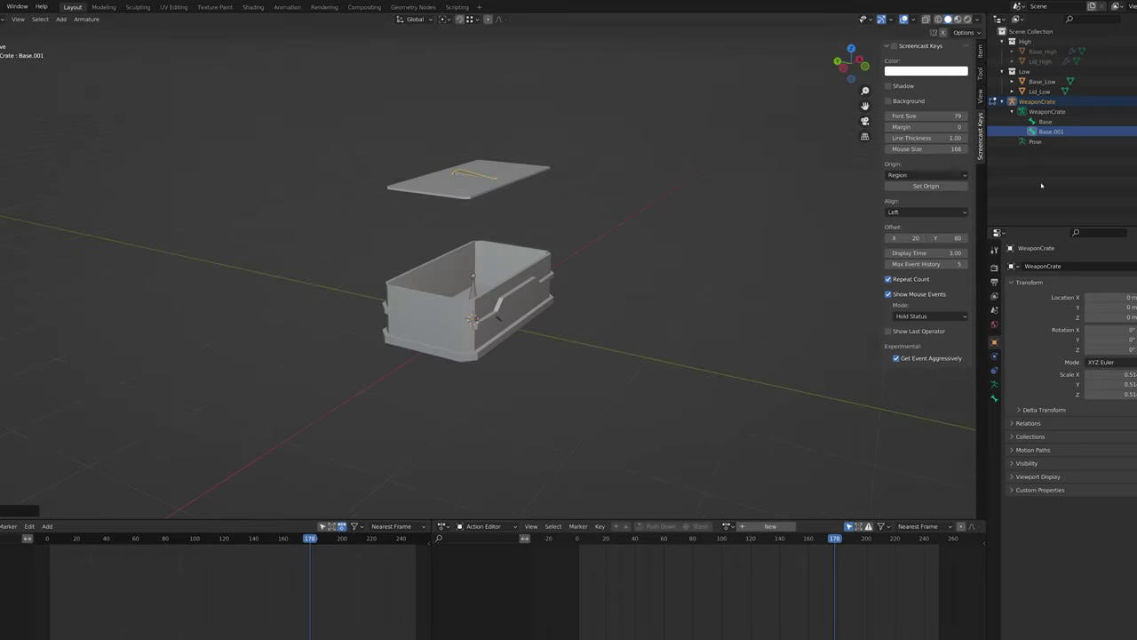
# - Rename the copied bone Base.001 to Lid
pyautogui.doubleClick(1051, 131)
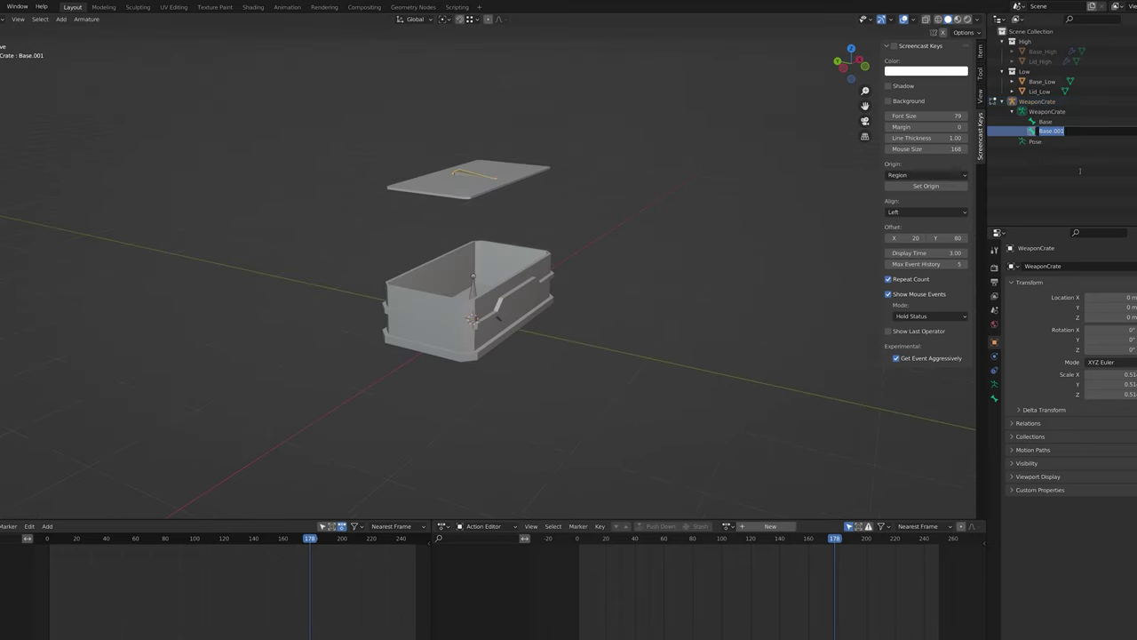
pyautogui.write('Lid')
pyautogui.press('Return')
pyautogui.scroll(4, 487, 184)
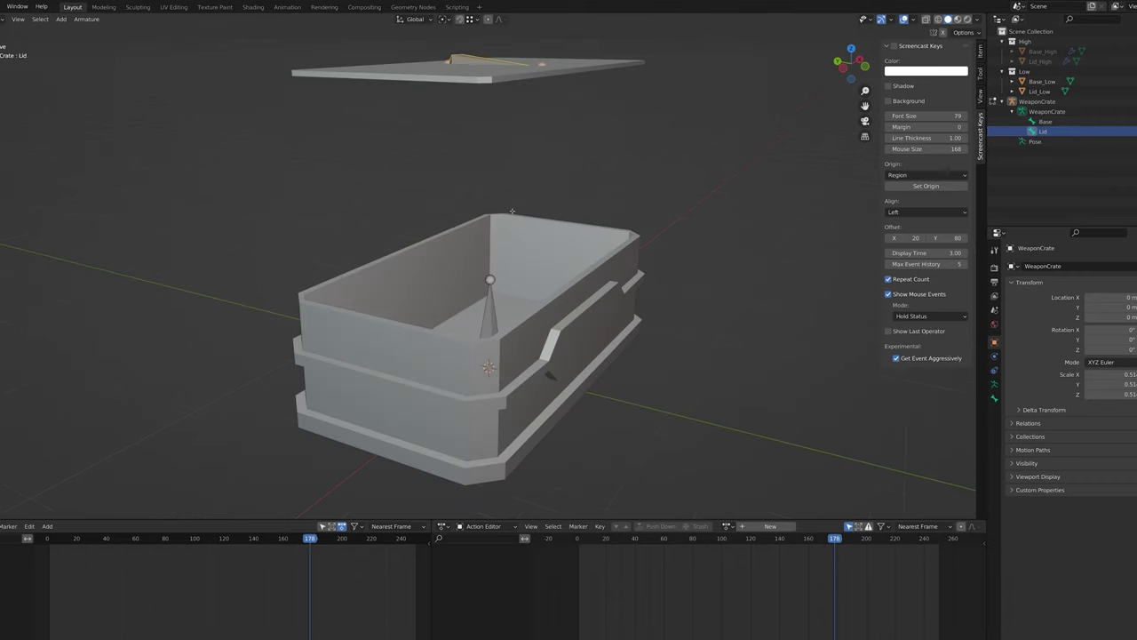
pyautogui.scroll(-2, 476, 76)
# - Parent the Lid bone to Base with Keep Offset
pyautogui.keyDown('shift'); pyautogui.click(485, 302); pyautogui.keyUp('shift')
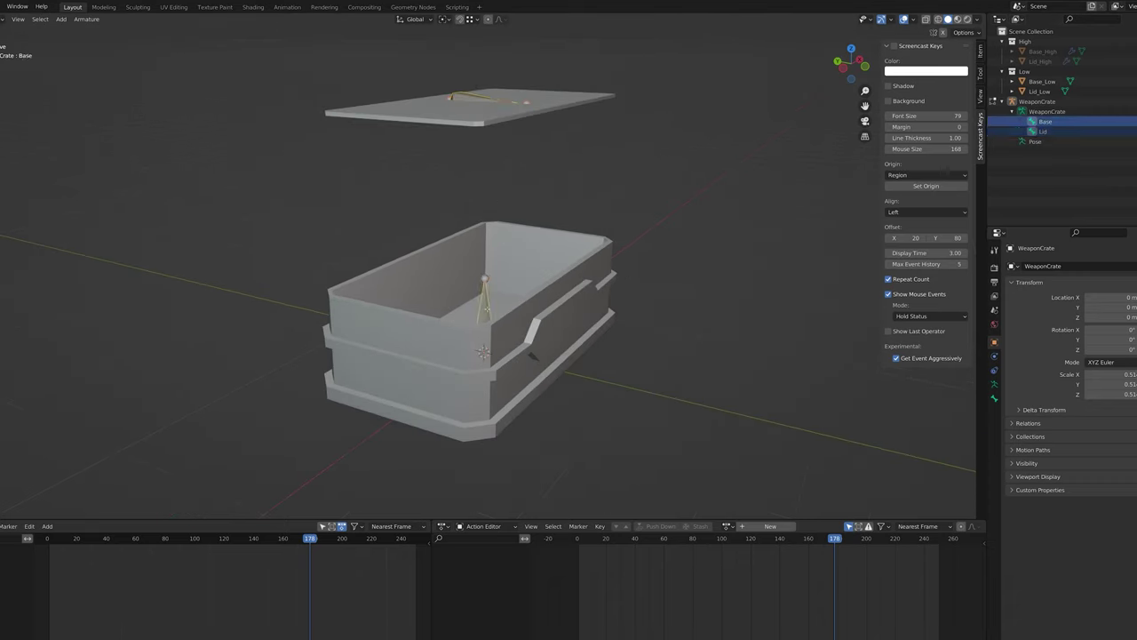
pyautogui.hotkey('ctrl', 'p')
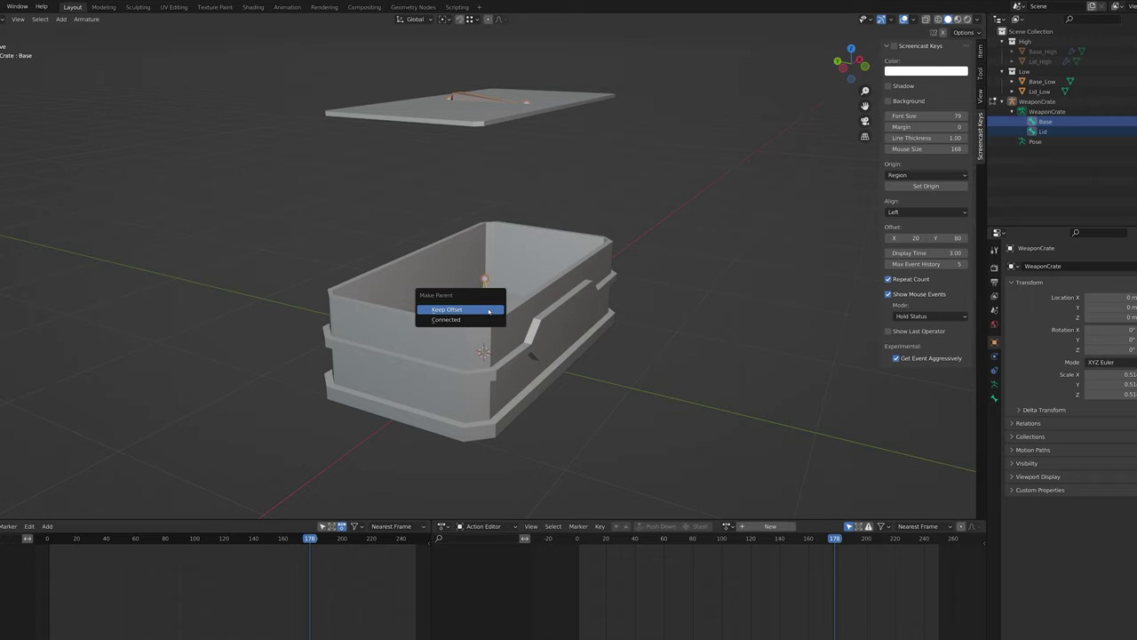
pyautogui.click(484, 309)
pyautogui.moveTo(498, 213)
pyautogui.mouseDown(button='middle')
pyautogui.moveTo(552, 237)
pyautogui.moveTo(506, 234)
pyautogui.mouseUp(button='middle')
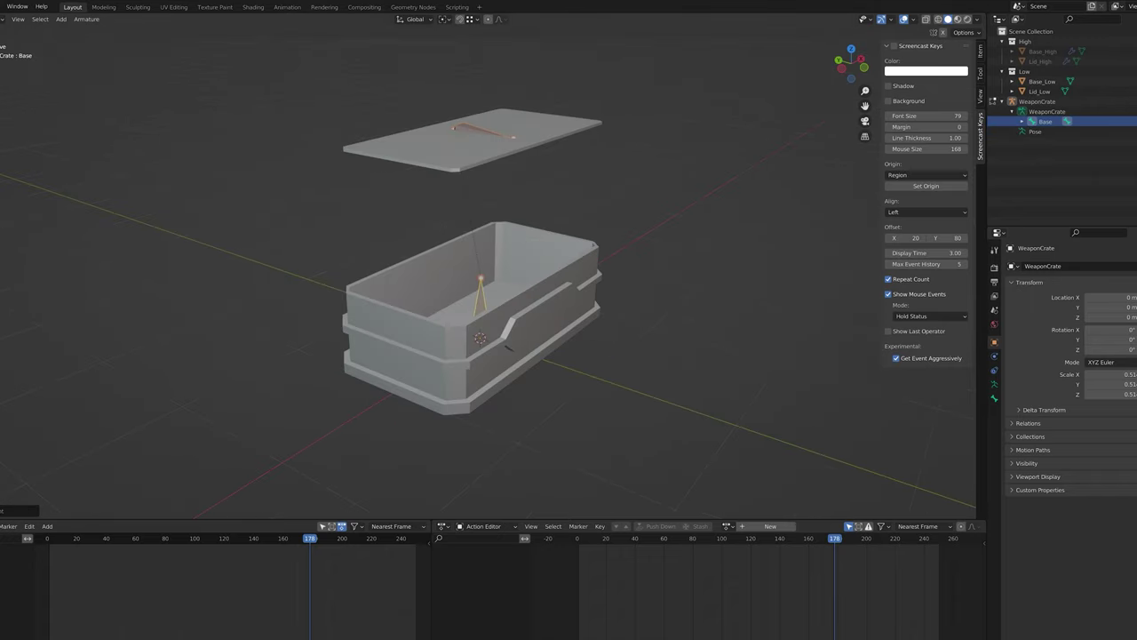
# - In Pose Mode, parent Base_Low to the Base bone with the Bone option
pyautogui.hotkey('ctrl', 'Tab')
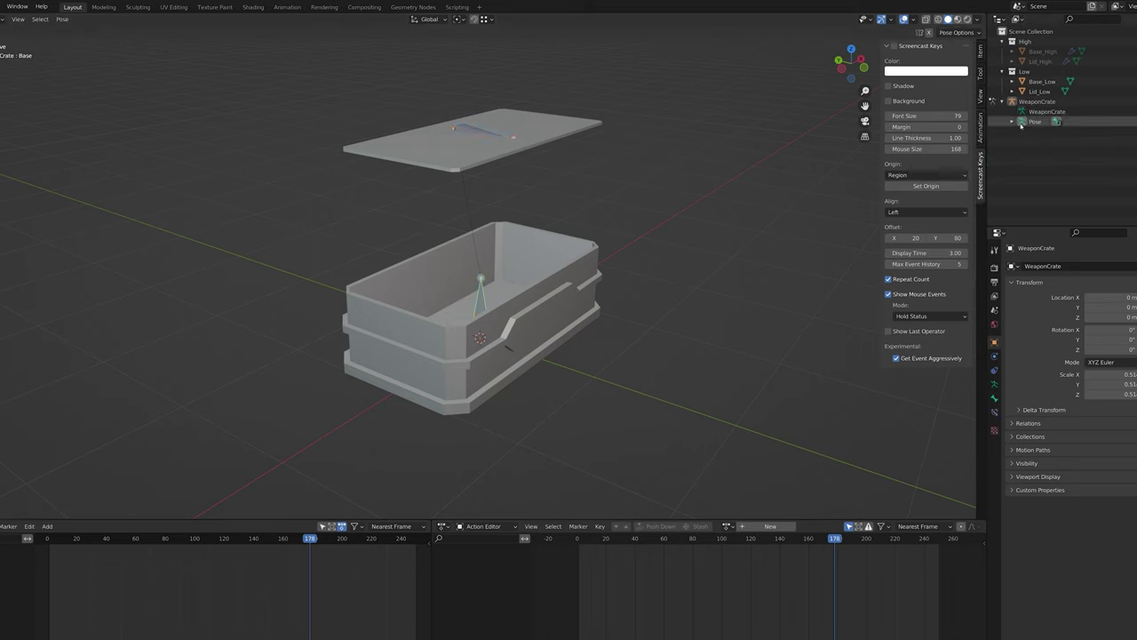
pyautogui.click(1014, 122)
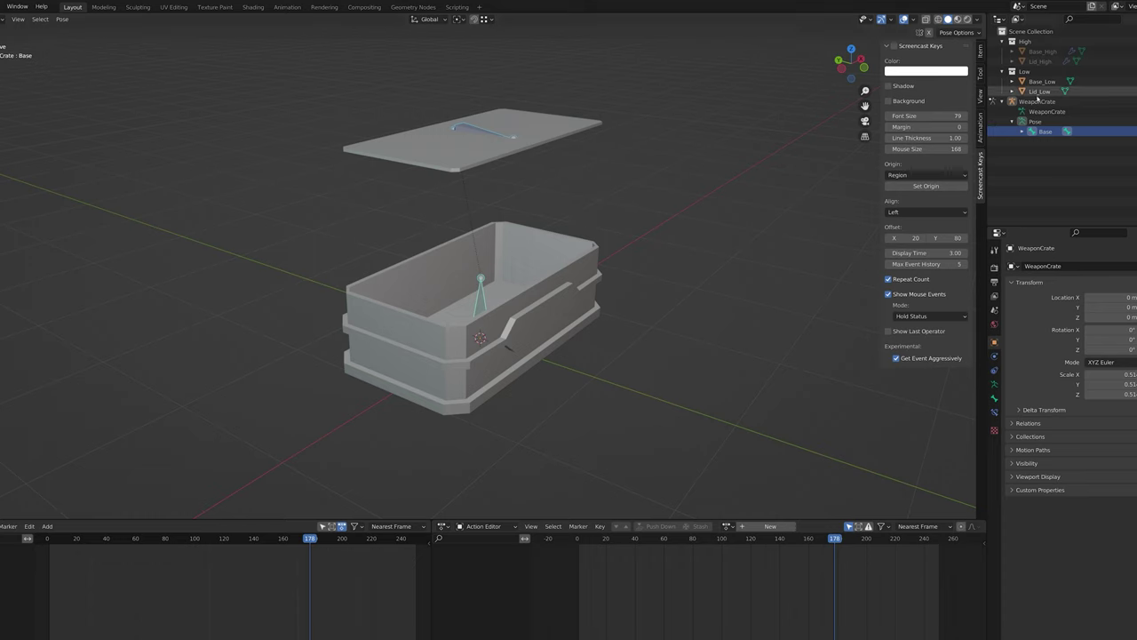
pyautogui.click(1041, 81)
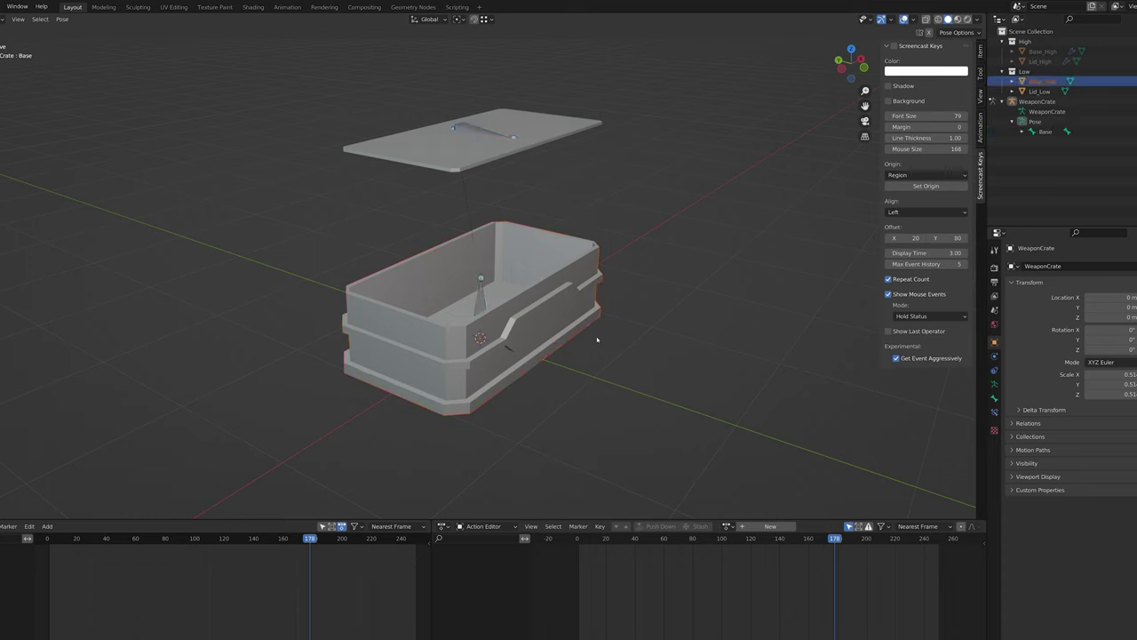
pyautogui.click(480, 298)
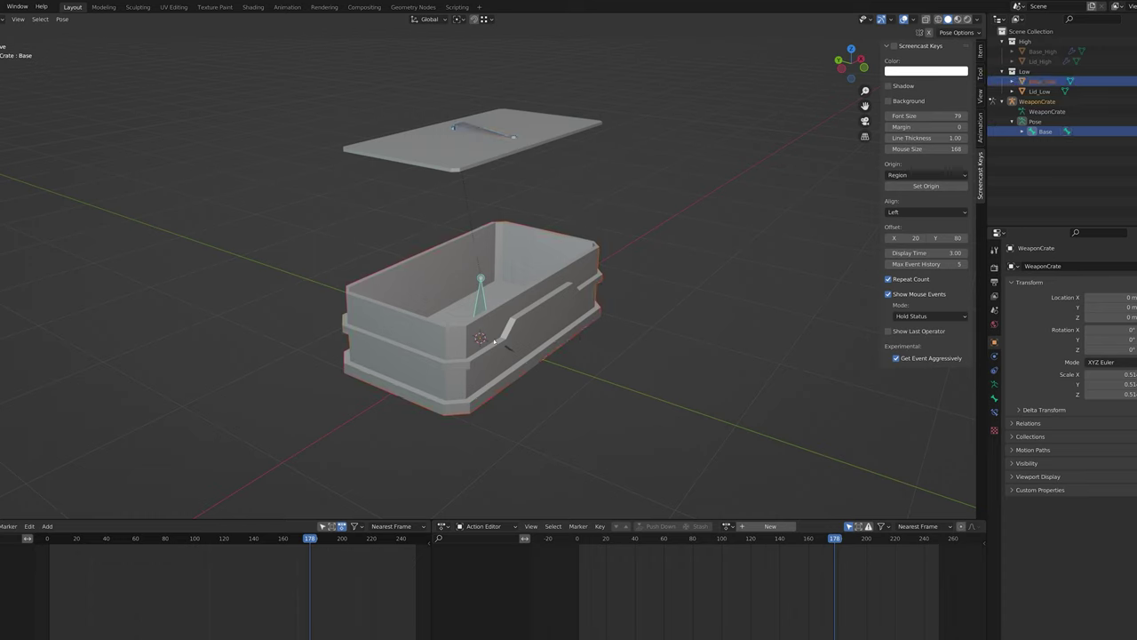
pyautogui.hotkey('ctrl', 'p')
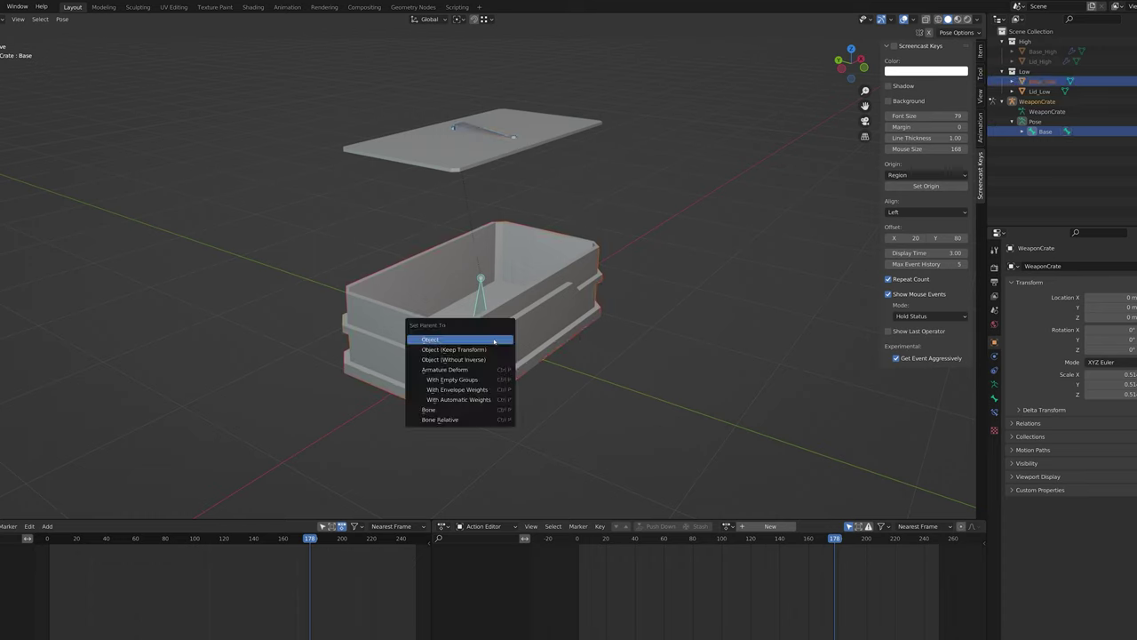
pyautogui.click(438, 411)
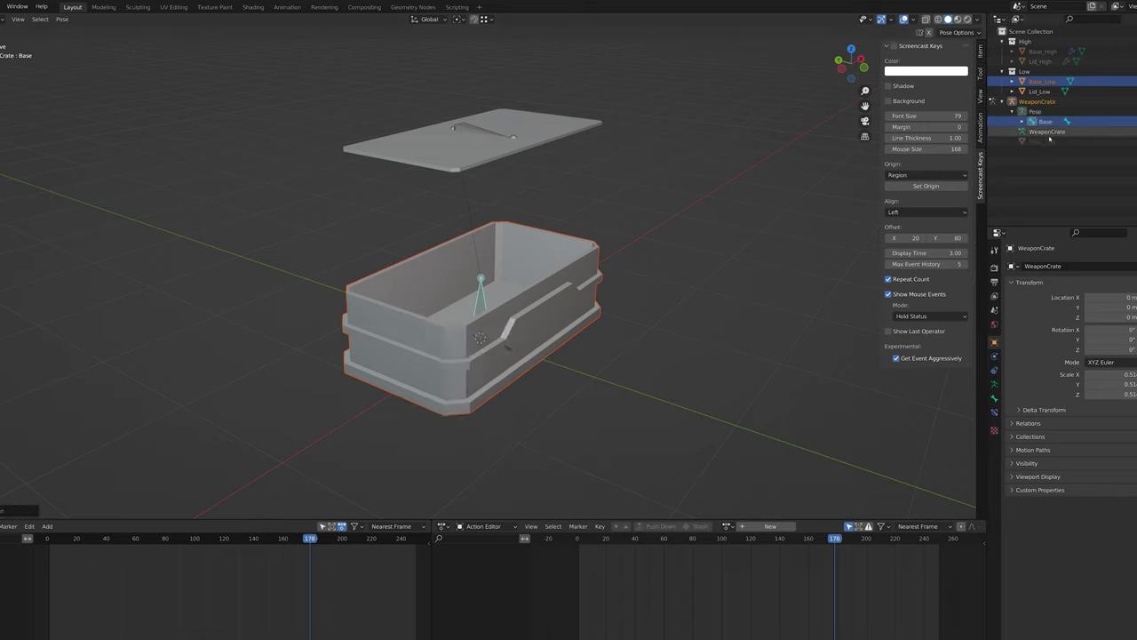
# - Parent Lid_Low to the Lid bone the same way
pyautogui.click(1040, 91)
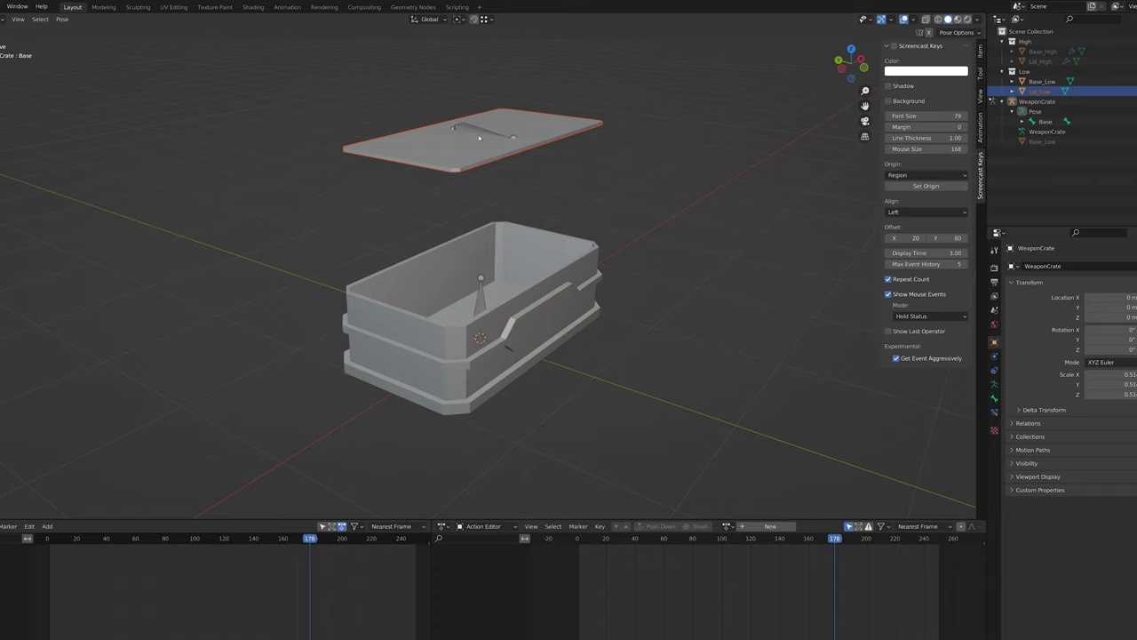
pyautogui.keyDown('ctrl'); pyautogui.click(479, 134); pyautogui.keyUp('ctrl')
pyautogui.hotkey('ctrl', 'p')
pyautogui.click(497, 143)
# - Test-rotate the Base and Lid bones to check that the meshes follow
pyautogui.click(479, 299)
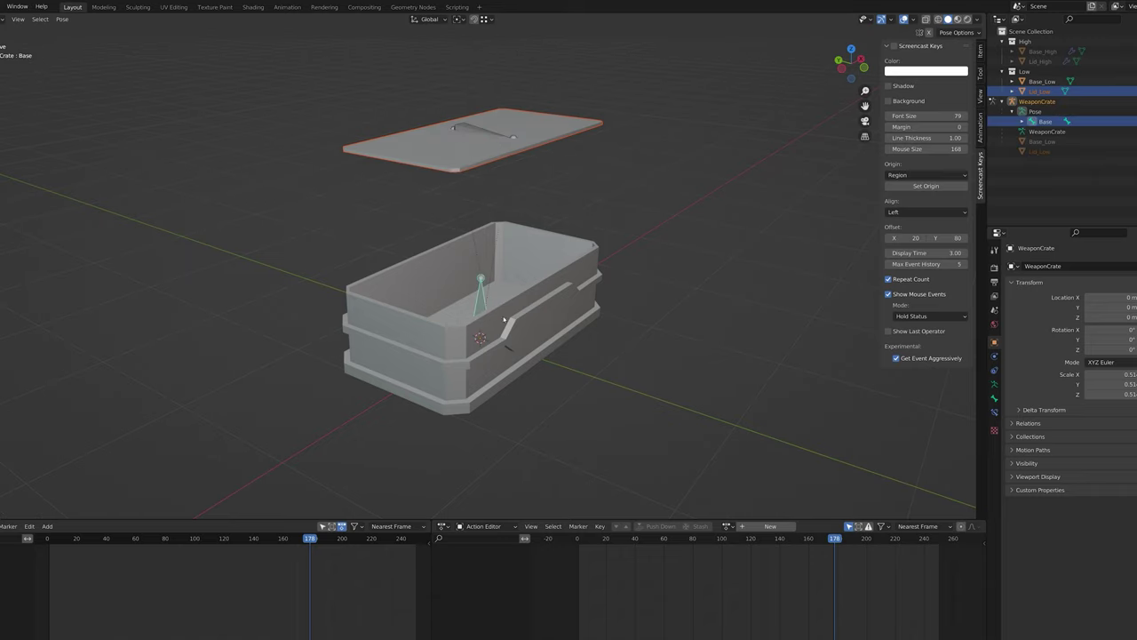
pyautogui.moveTo(480, 300); pyautogui.dragTo(604, 330, button='middle')
pyautogui.press('r')
pyautogui.press('y')
pyautogui.press('Escape')
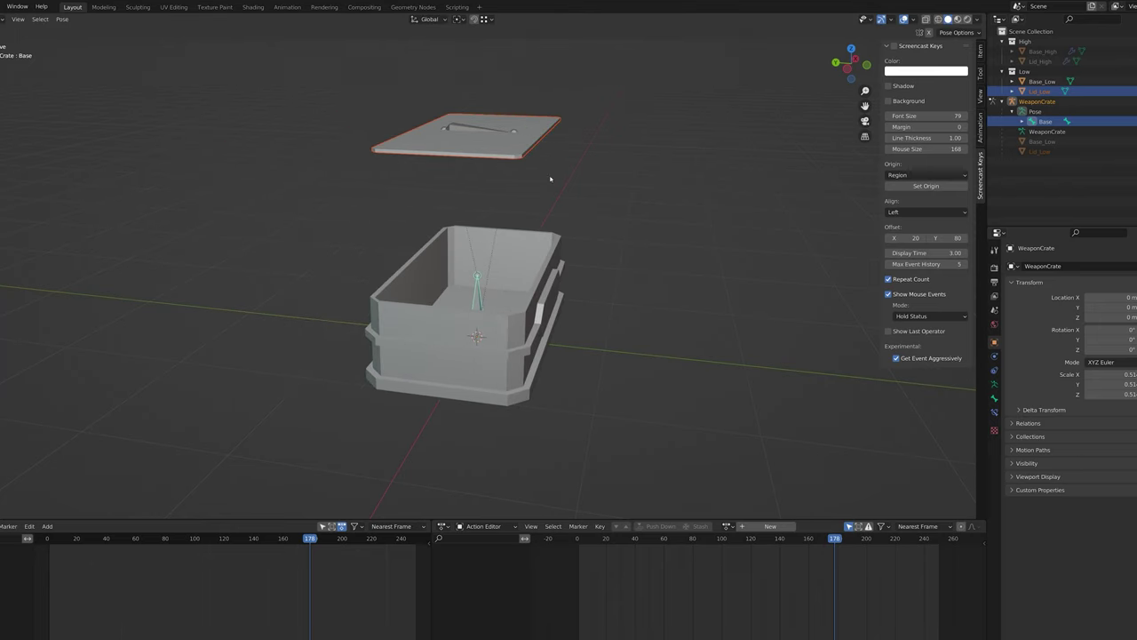
pyautogui.click(472, 129)
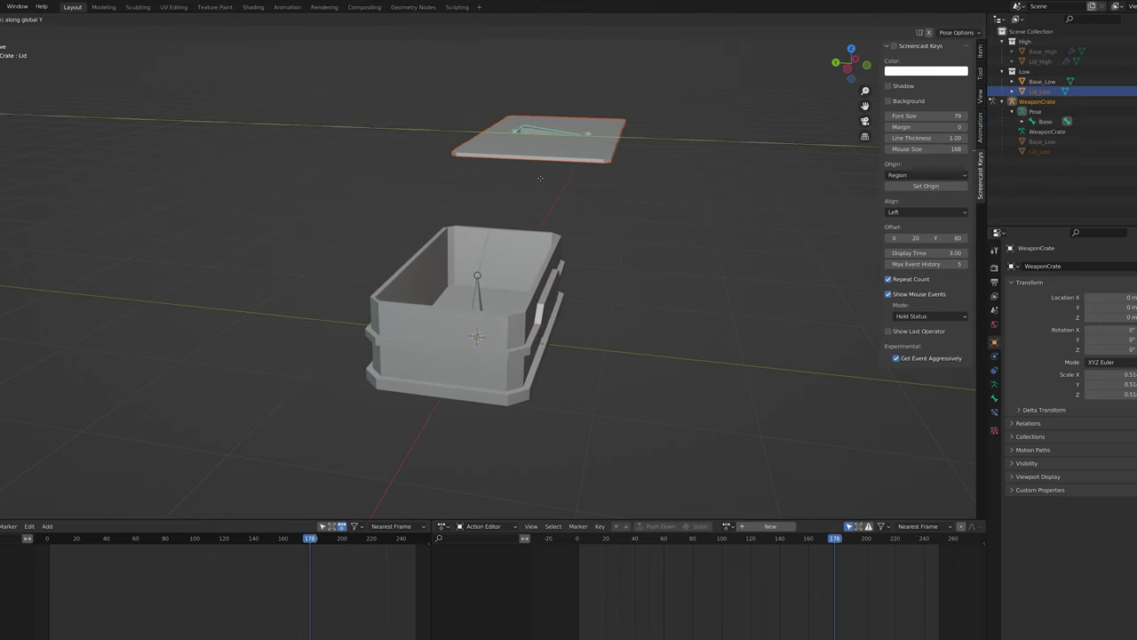
pyautogui.press('r')
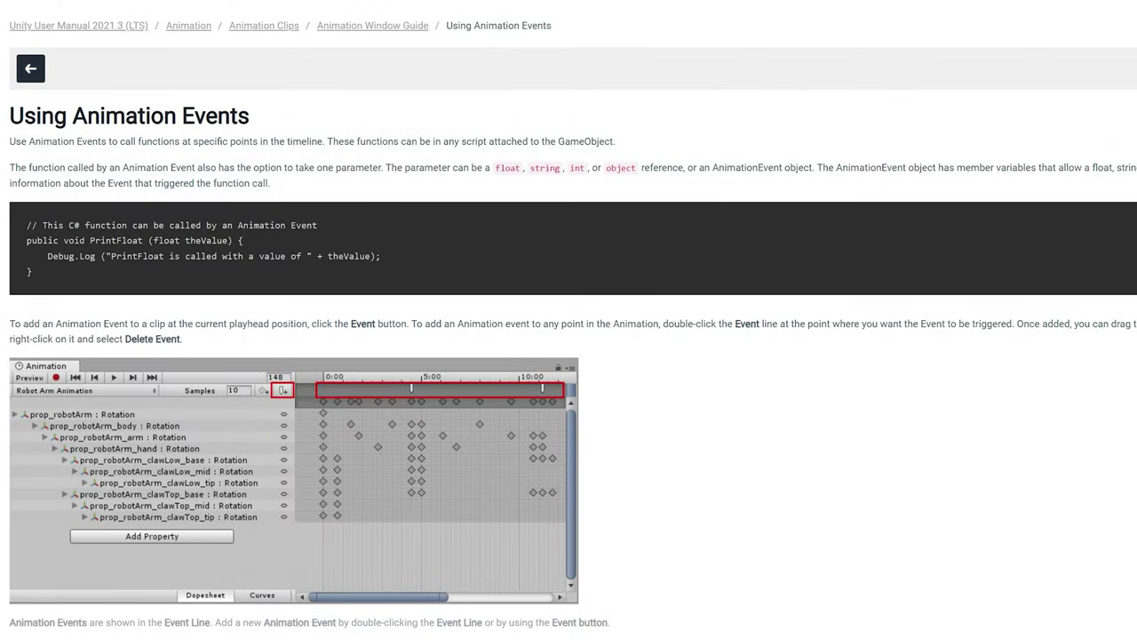
# - Scroll down through the Using Animation Events manual page
pyautogui.scroll(-5, 568, 320)
pyautogui.scroll(-8, 569, 320)
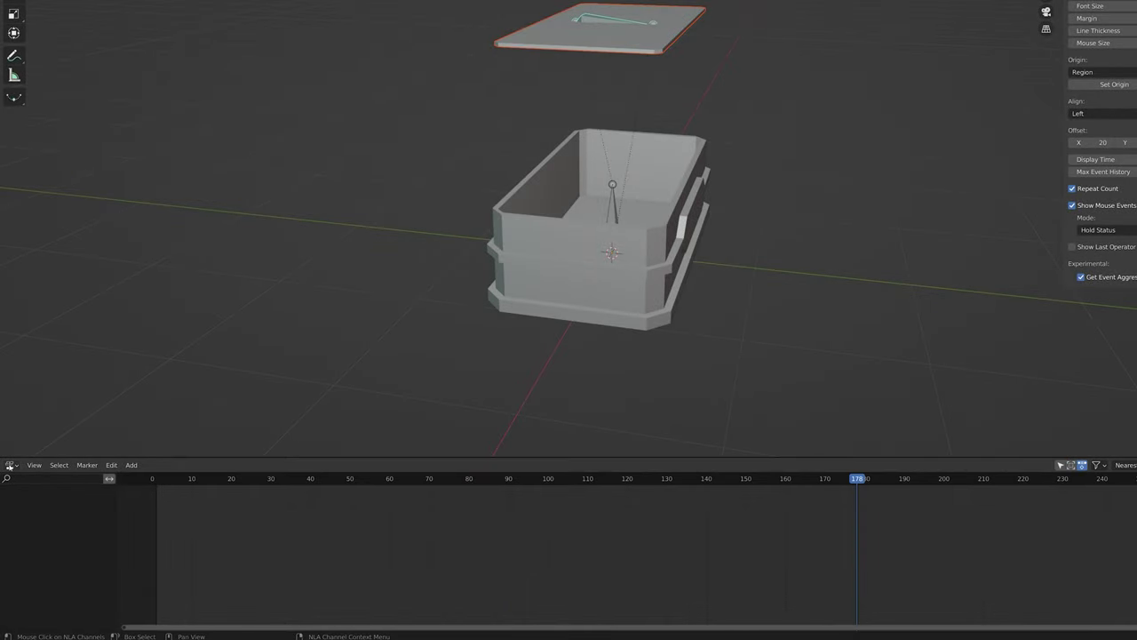
# - Make the bottom panel an NLA editor and split off a Dope Sheet on the right
pyautogui.click(11, 464)
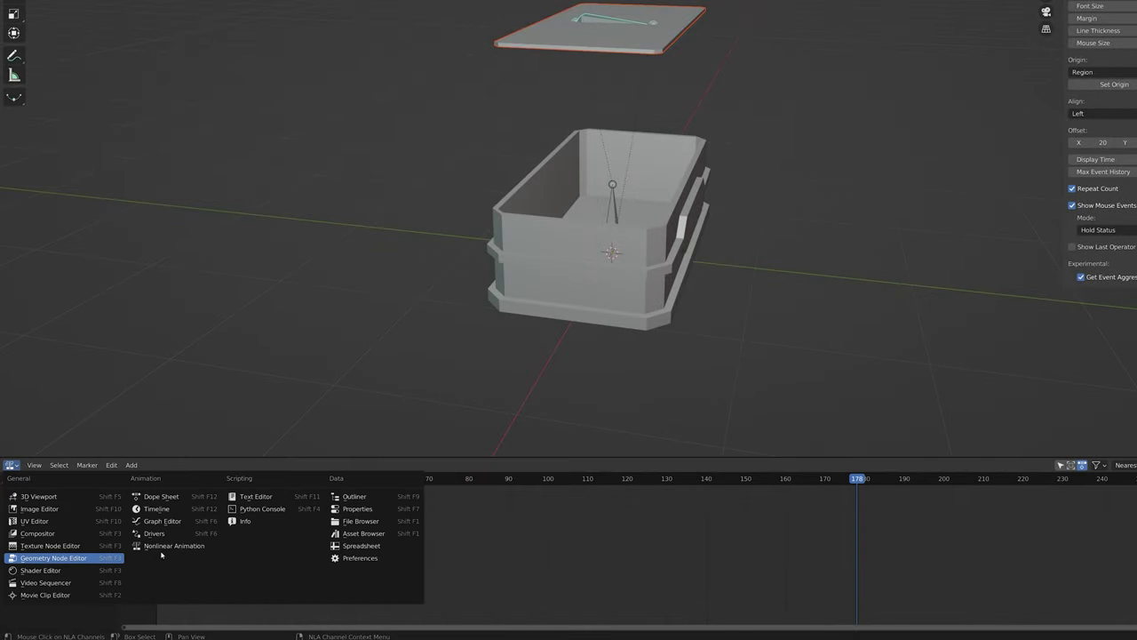
pyautogui.click(187, 545)
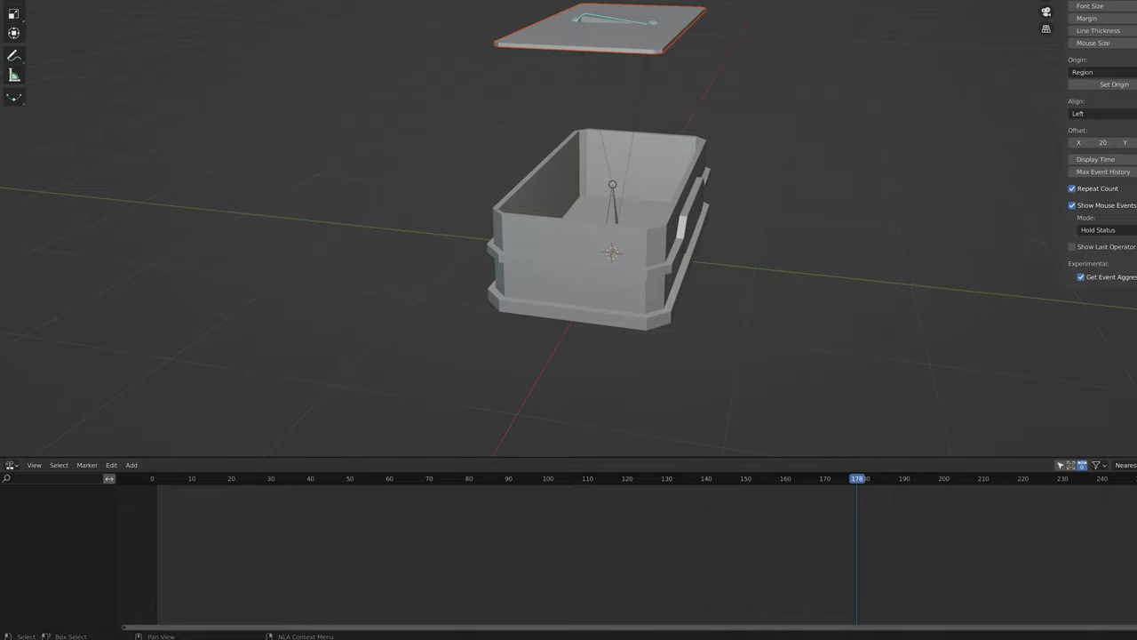
pyautogui.moveTo(1133, 463); pyautogui.dragTo(624, 483)
pyautogui.click(638, 465)
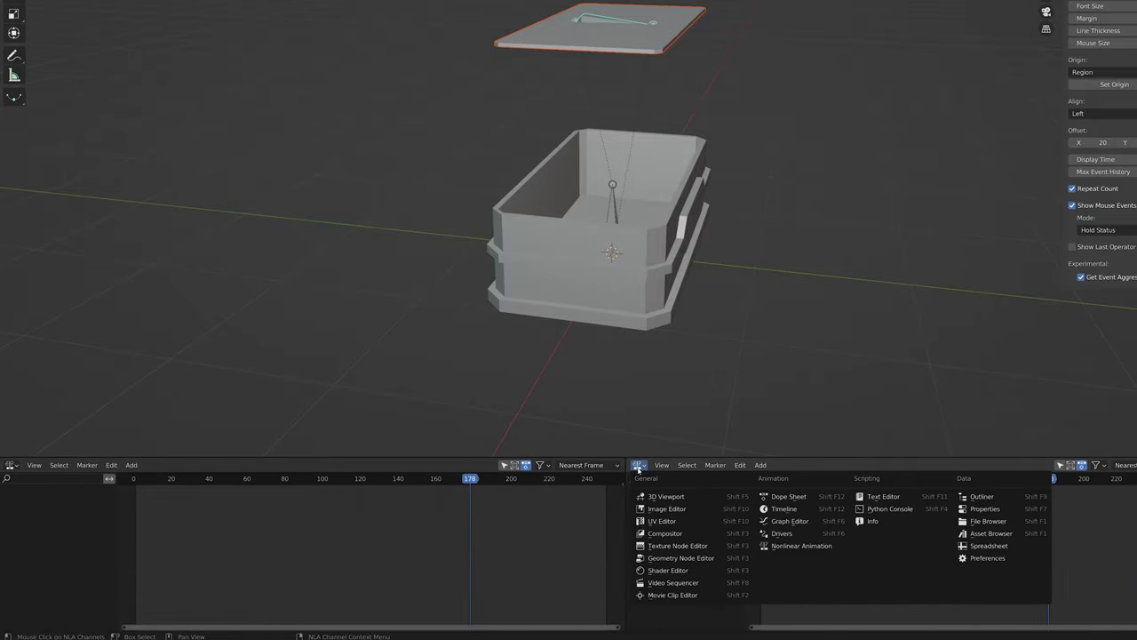
pyautogui.click(787, 496)
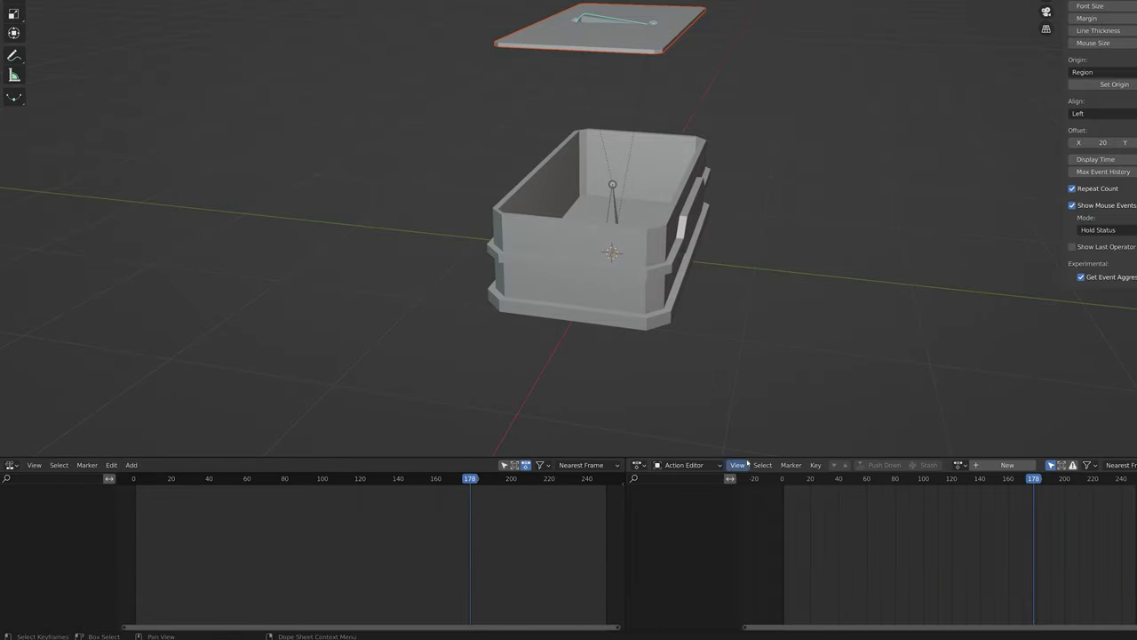
# - Create a new WeaponCrate action named 'Idle' and set the playhead to frame 1
pyautogui.click(1004, 465)
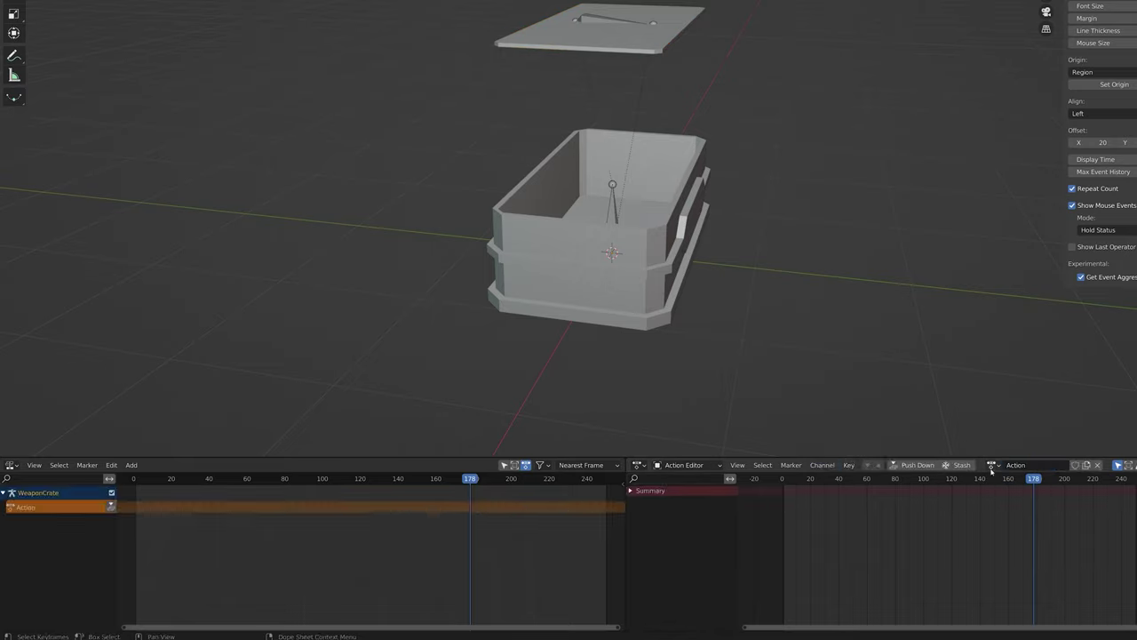
pyautogui.doubleClick(1022, 465)
pyautogui.write('Idle')
pyautogui.press('Return')
pyautogui.moveTo(1033, 480); pyautogui.dragTo(784, 496)
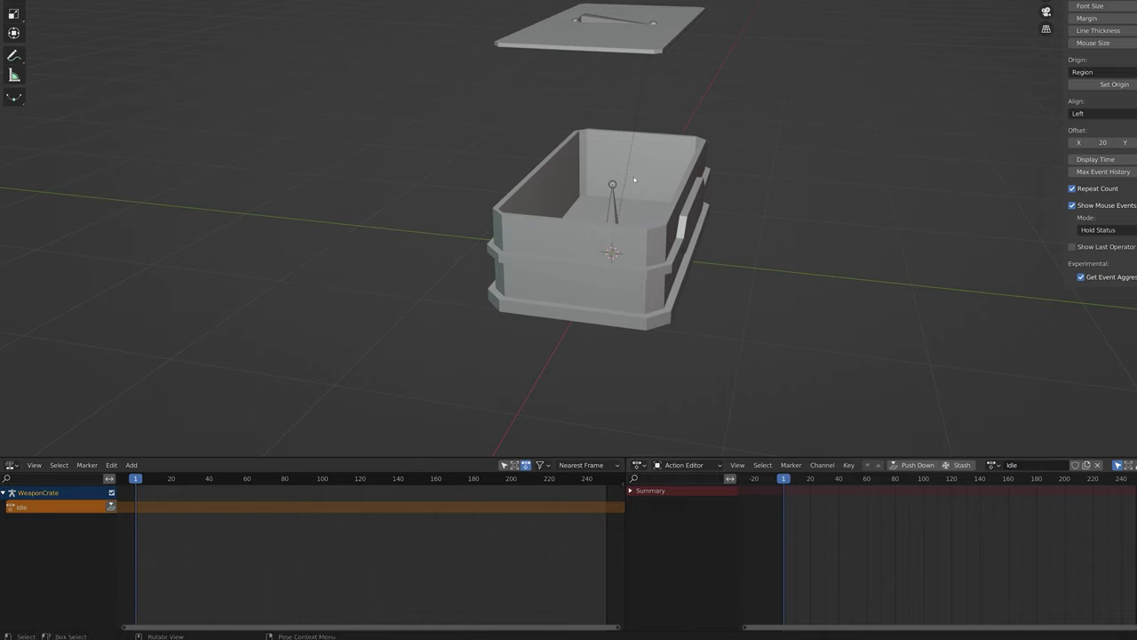
# - Lower the lid closed onto the box and key its Location & Rotation
pyautogui.click(605, 19)
pyautogui.press('g')
pyautogui.press('z')
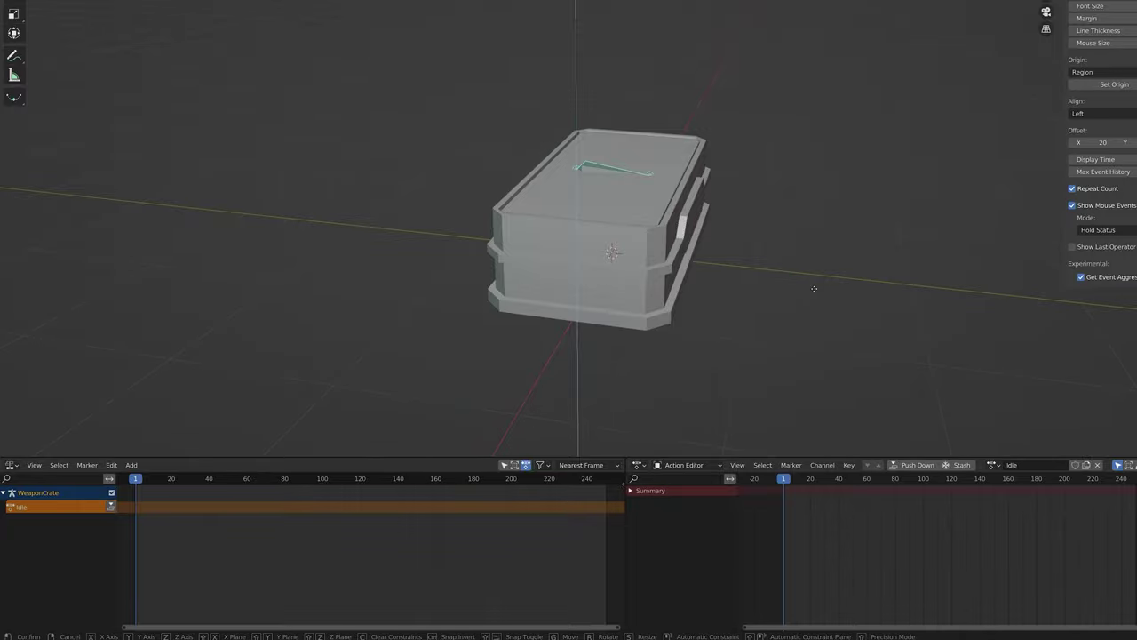
pyautogui.click(814, 288)
pyautogui.moveTo(814, 287); pyautogui.dragTo(642, 251, button='middle')
pyautogui.scroll(4, 457, 243)
pyautogui.scroll(-3, 641, 252)
pyautogui.scroll(1, 675, 261)
pyautogui.press('i')
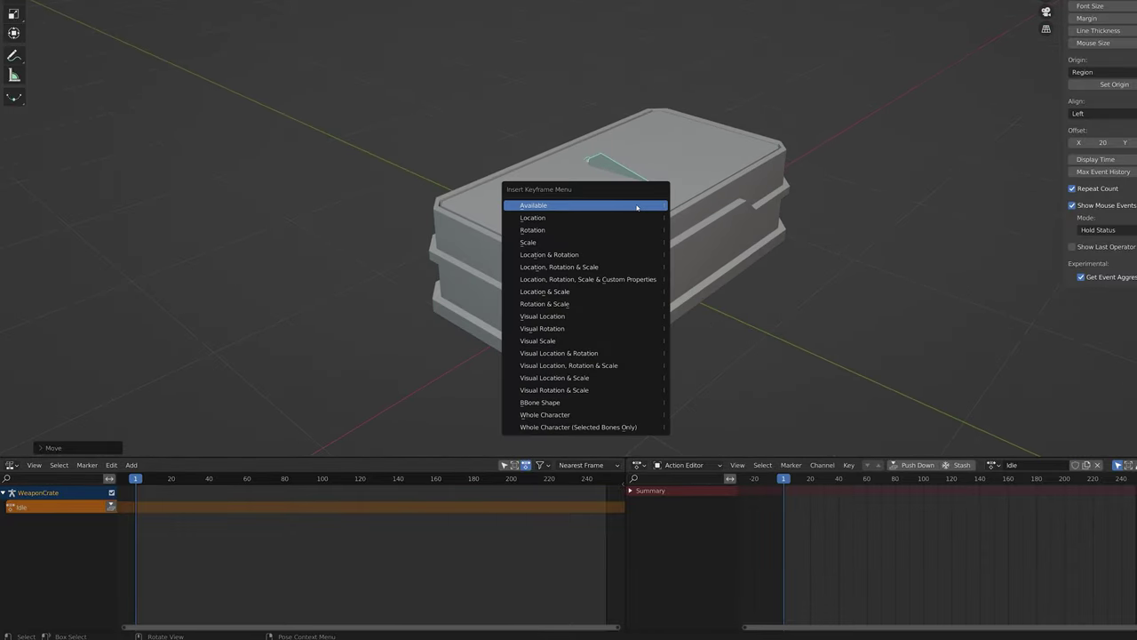
pyautogui.click(549, 255)
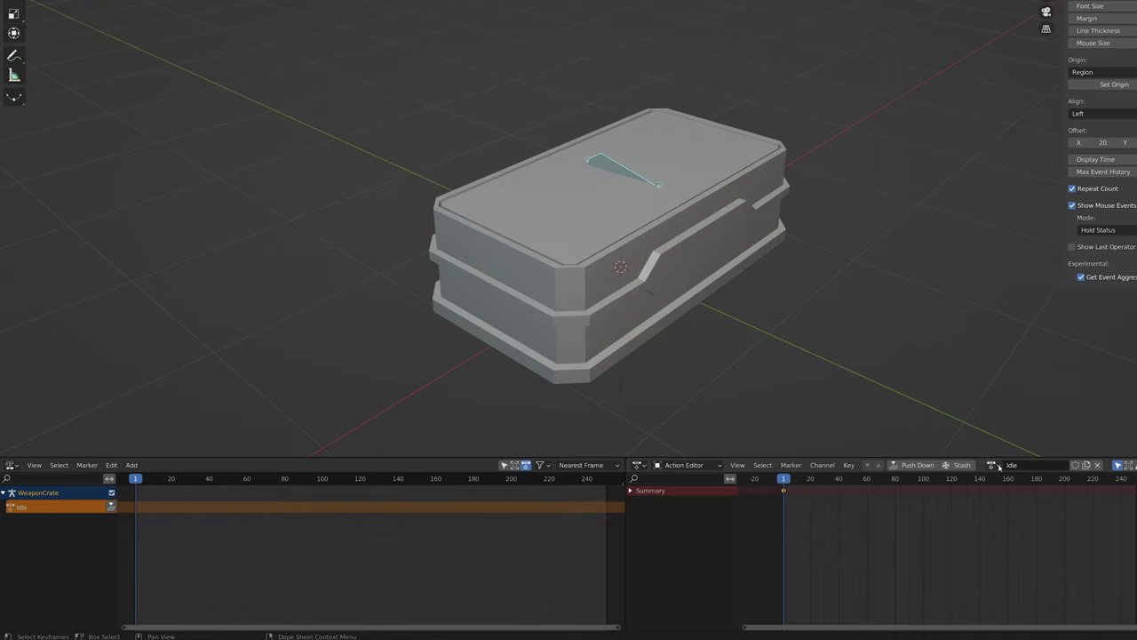
# - Duplicate the Idle action and rename the copy 'Open'
pyautogui.click(1086, 465)
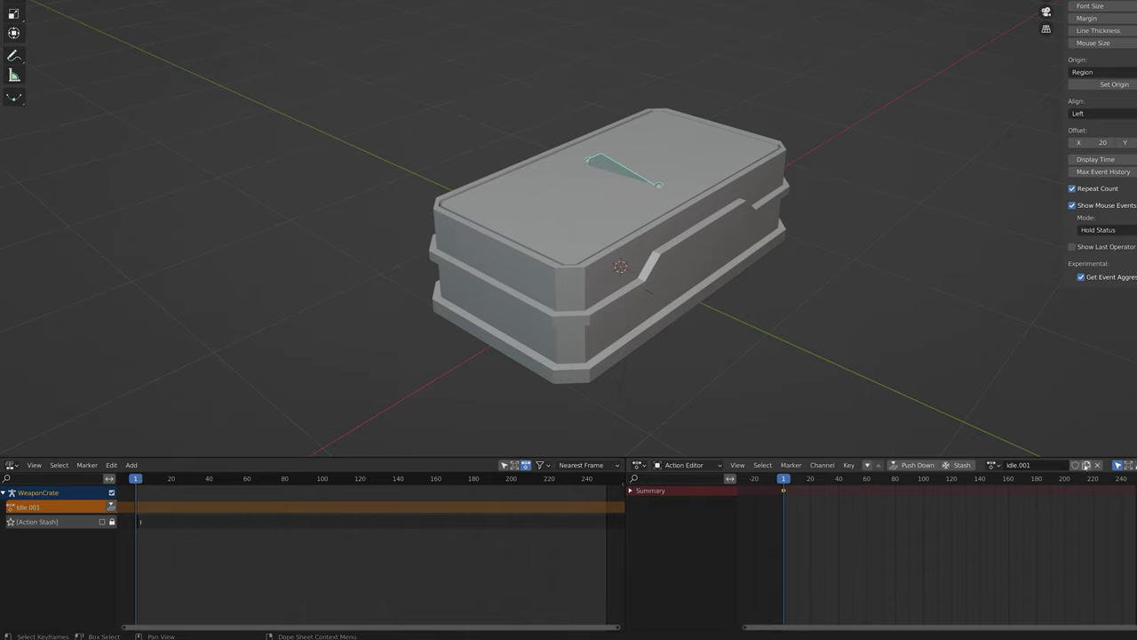
pyautogui.doubleClick(1033, 465)
pyautogui.write('Open')
pyautogui.press('Return')
# - At frame 5, lift the lid slightly and key its Location & Rotation
pyautogui.moveTo(693, 284); pyautogui.dragTo(612, 253, button='middle')
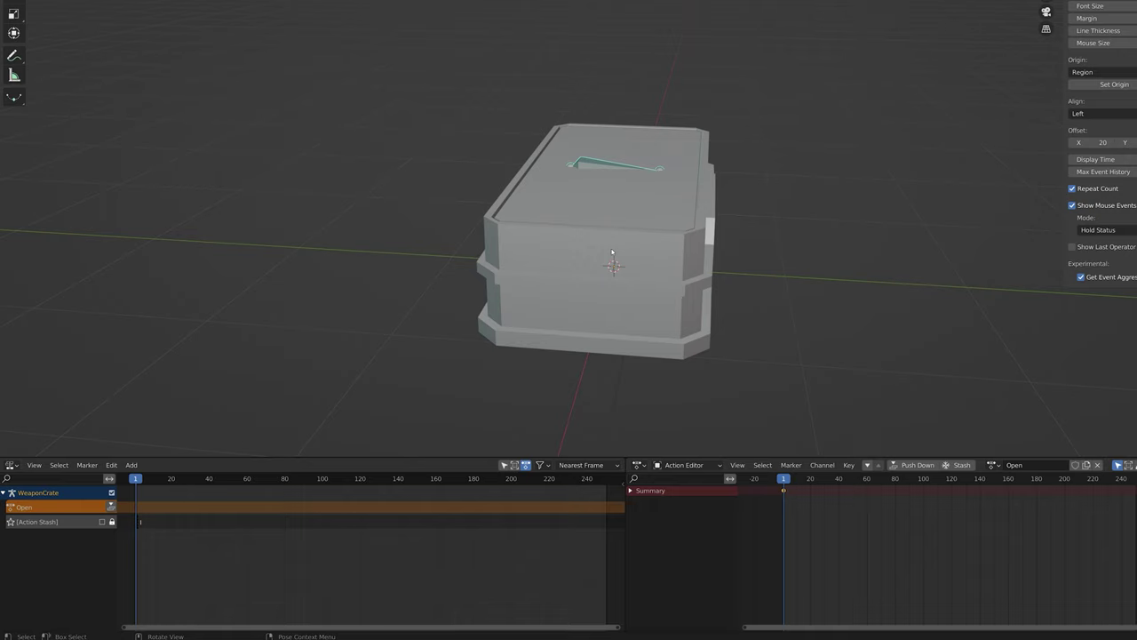
pyautogui.moveTo(783, 484); pyautogui.dragTo(790, 485)
pyautogui.press('g')
pyautogui.press('z')
pyautogui.click(616, 291)
pyautogui.moveTo(616, 292); pyautogui.dragTo(600, 266, button='middle')
pyautogui.press('i')
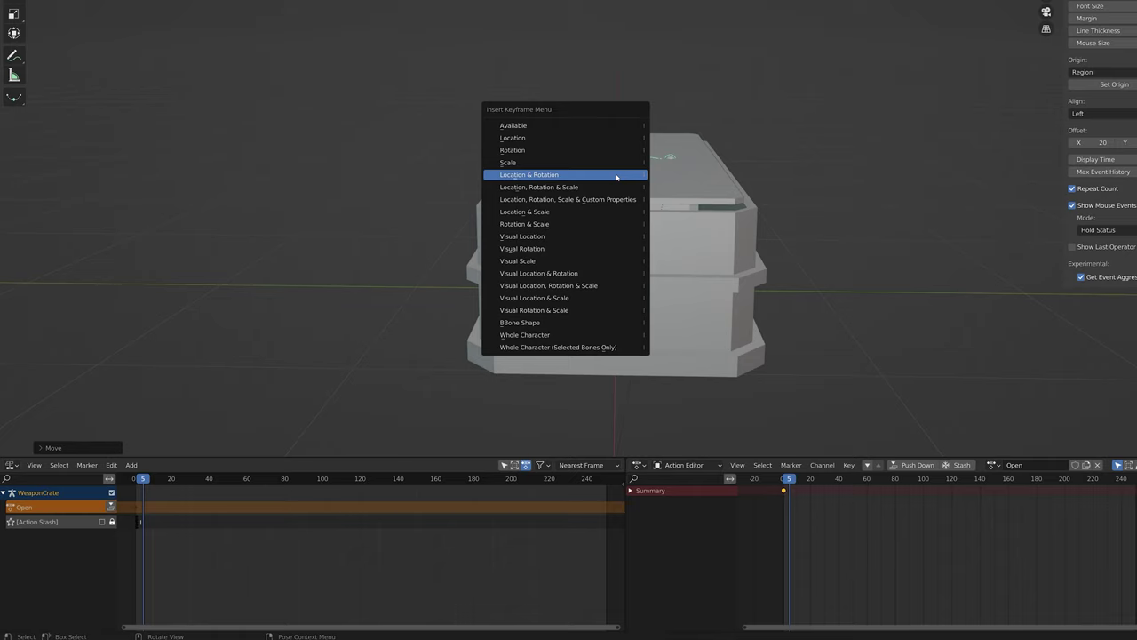
pyautogui.click(616, 175)
# - Key the lid at frame 10, then slide it left off the crate and key at frame 15
pyautogui.moveTo(693, 258); pyautogui.dragTo(711, 303, button='middle')
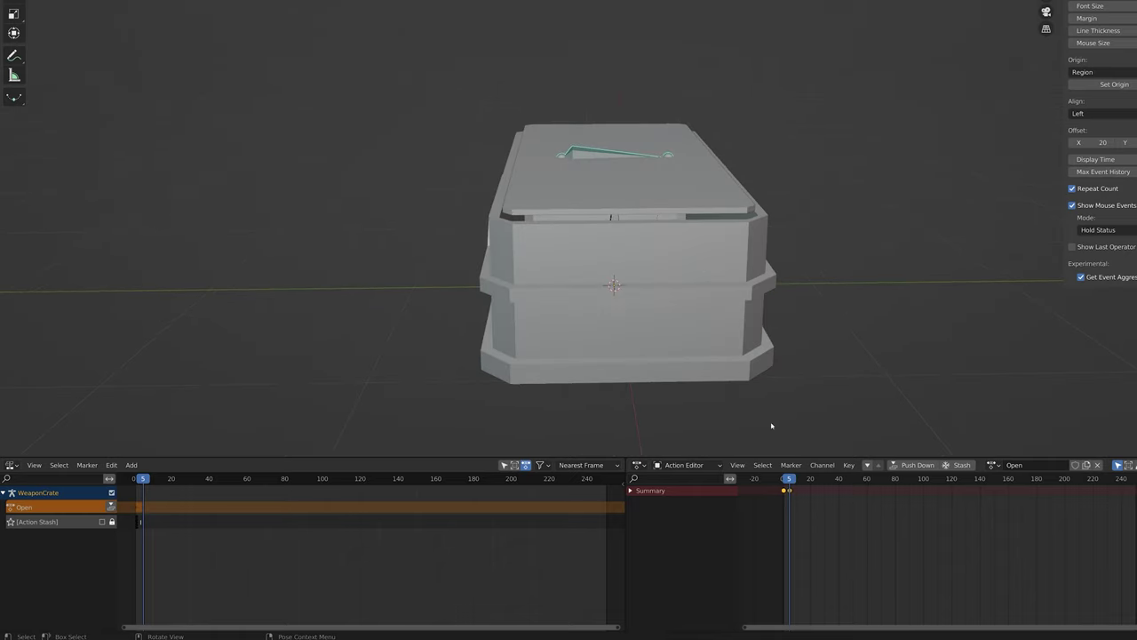
pyautogui.moveTo(789, 480); pyautogui.dragTo(797, 483)
pyautogui.press('i')
pyautogui.click(801, 480)
pyautogui.moveTo(802, 480); pyautogui.dragTo(805, 481)
pyautogui.press('g')
pyautogui.click(511, 240)
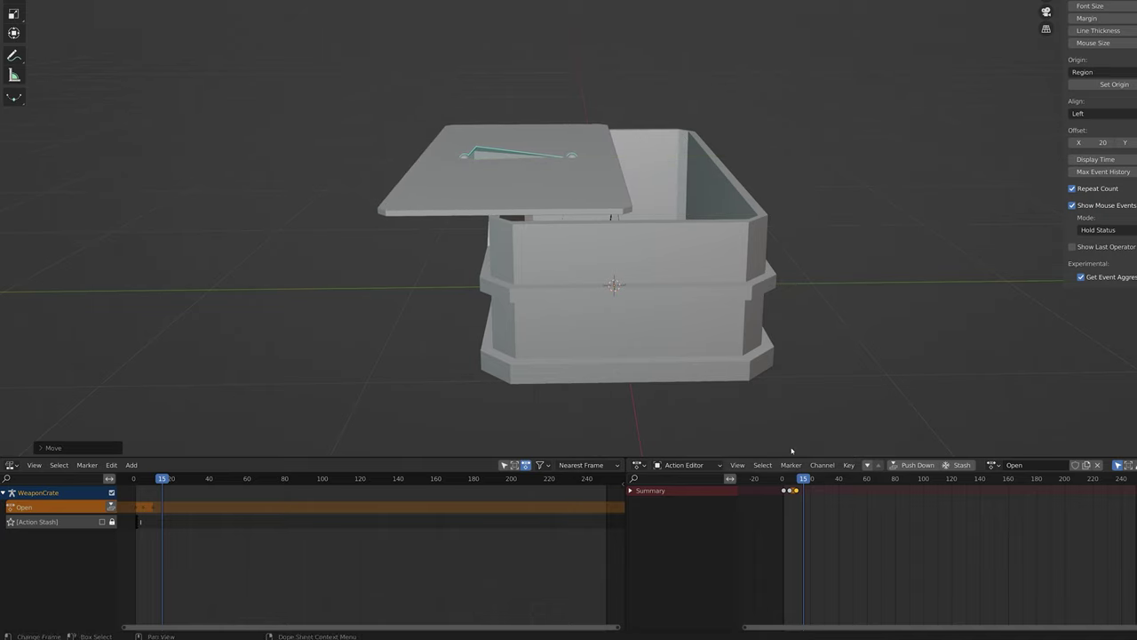
pyautogui.press('k')
pyautogui.click(542, 198)
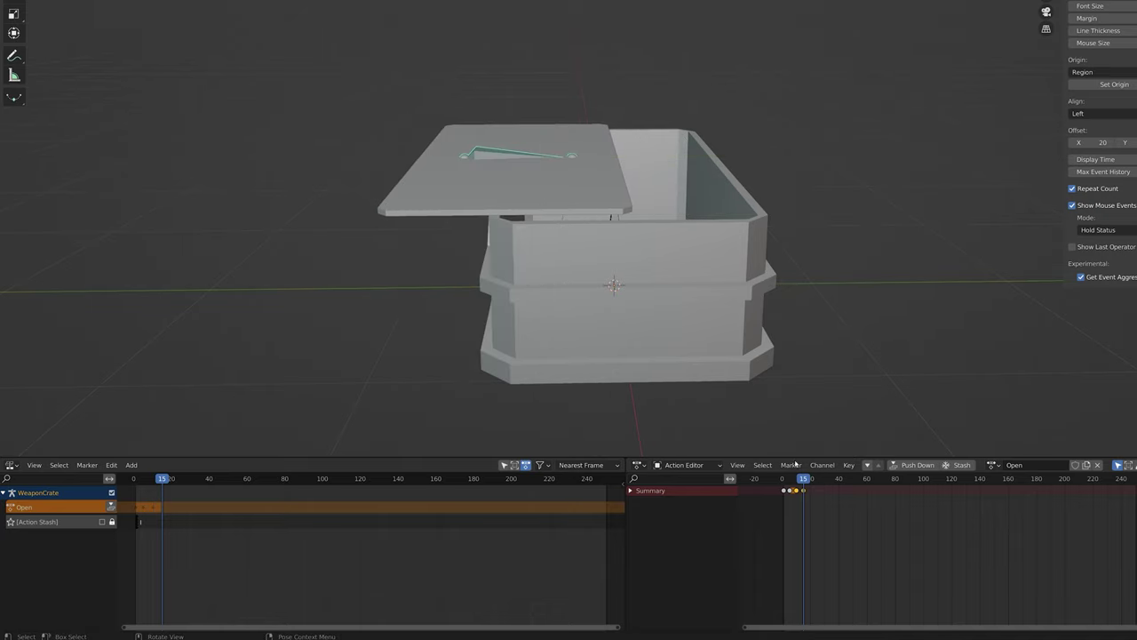
# - At frame 19, rotate the lid upright on the X and Z axes
pyautogui.moveTo(804, 480); pyautogui.dragTo(809, 483)
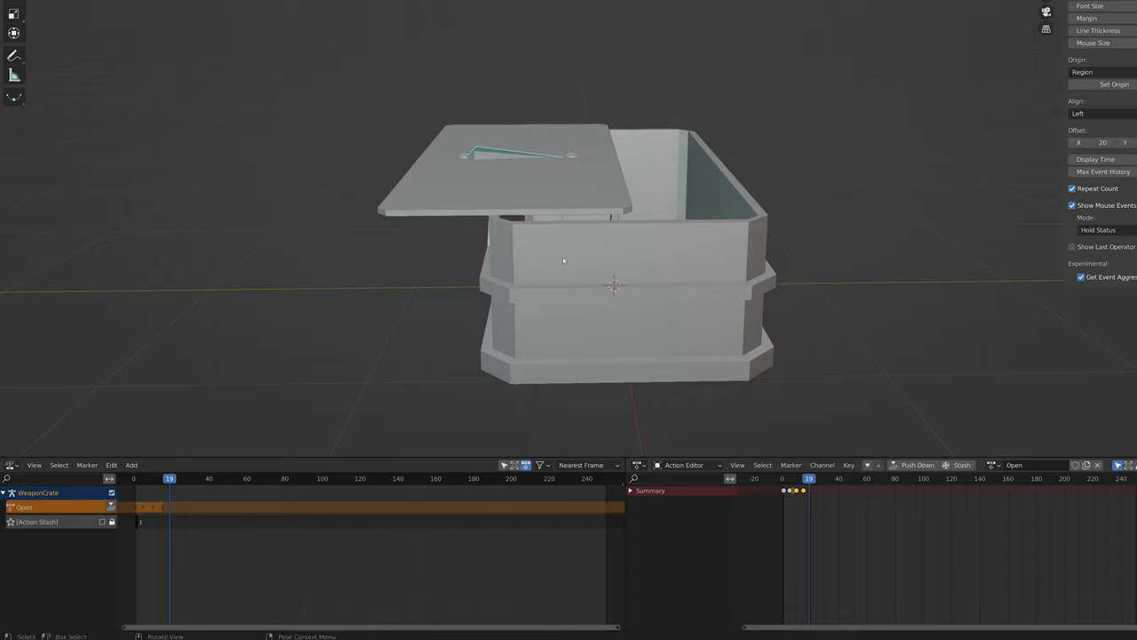
pyautogui.press('r')
pyautogui.press('x')
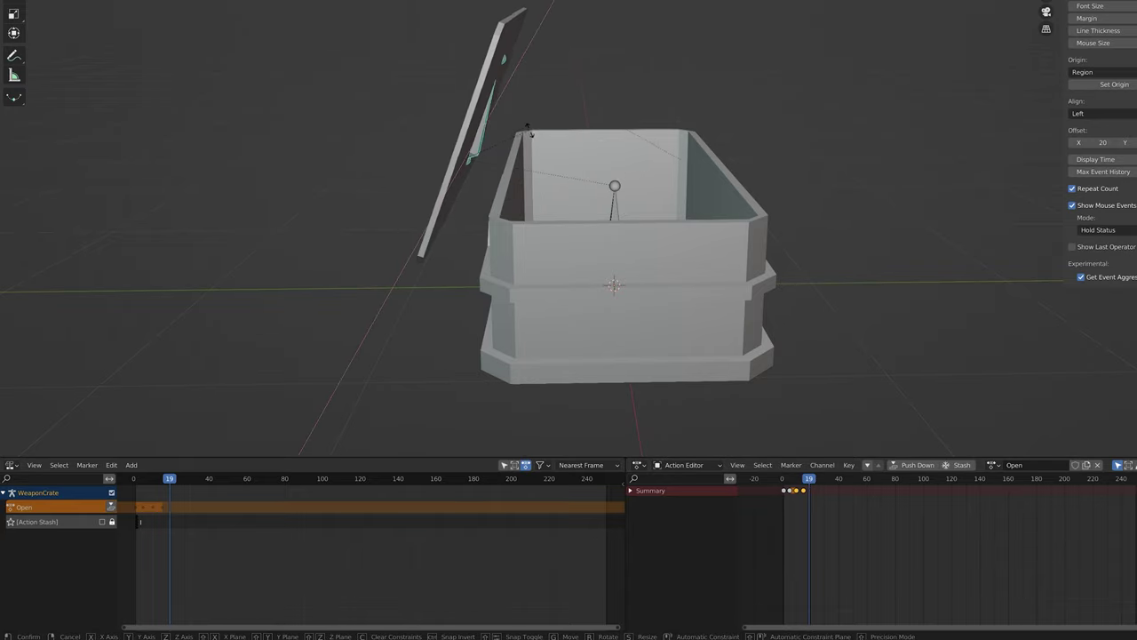
pyautogui.click(535, 134)
pyautogui.press('r')
pyautogui.press('z')
pyautogui.click(523, 199)
# - Adjust the lid's position and angle beside the box and key it at frame 19
pyautogui.moveTo(522, 199); pyautogui.dragTo(596, 242, button='middle')
pyautogui.press('g')
pyautogui.click(577, 216)
pyautogui.press('r')
pyautogui.press('y')
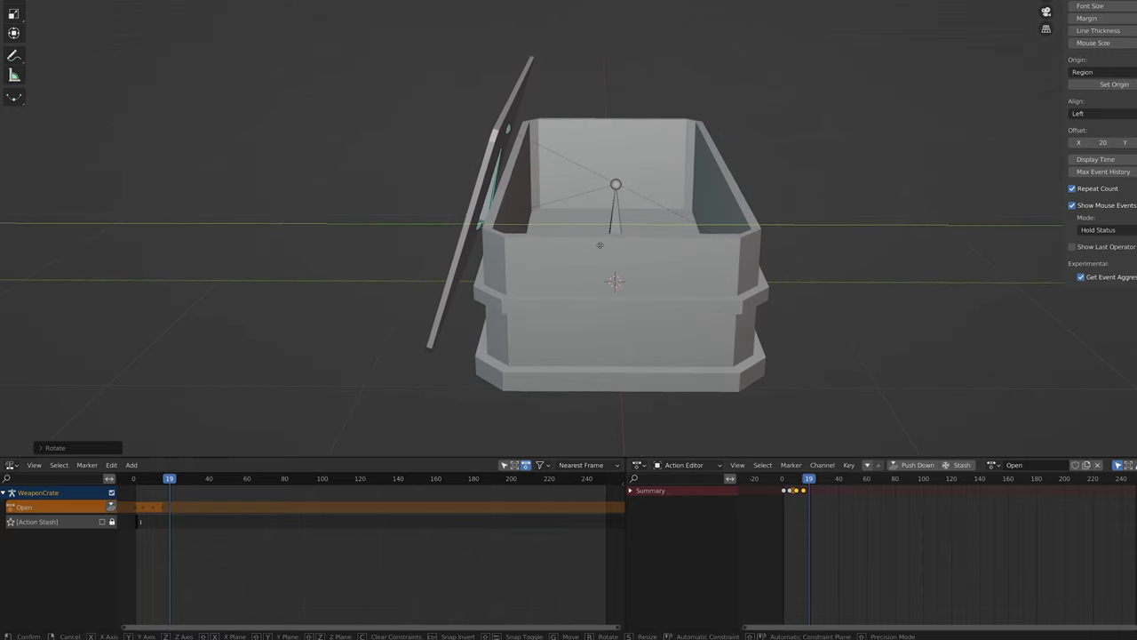
pyautogui.rightClick(605, 256)
pyautogui.press('r')
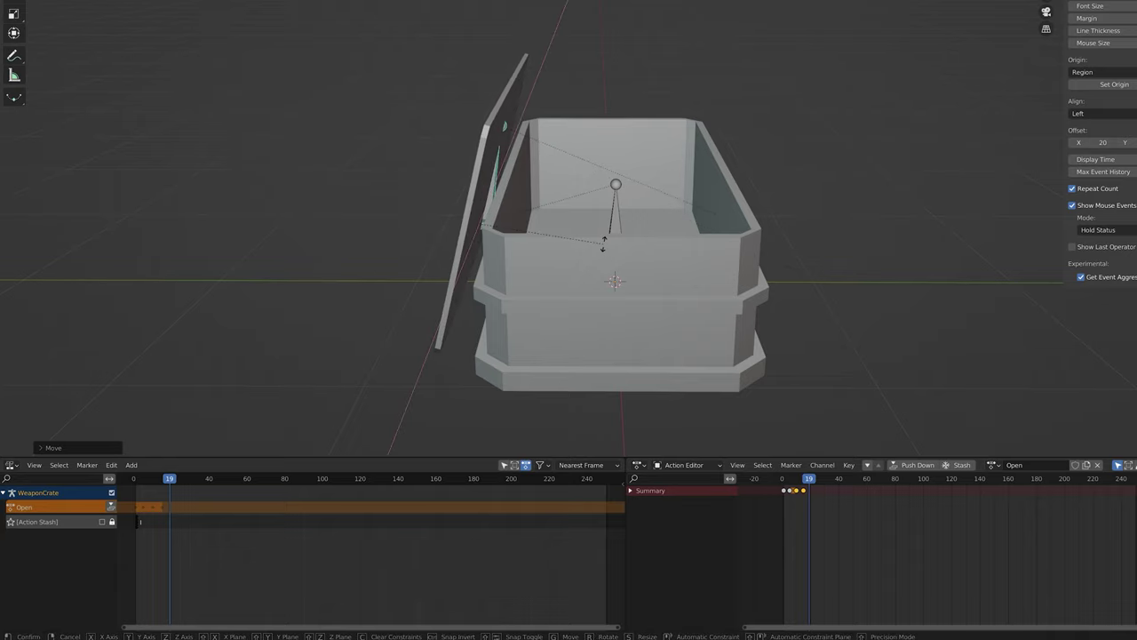
pyautogui.click(665, 297)
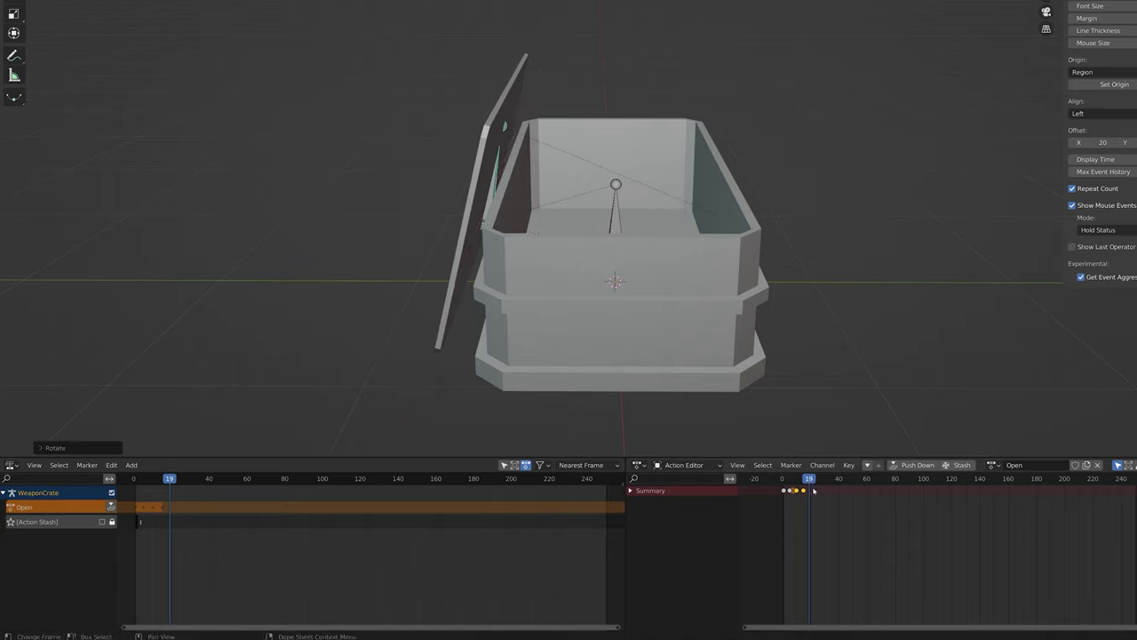
pyautogui.press('i')
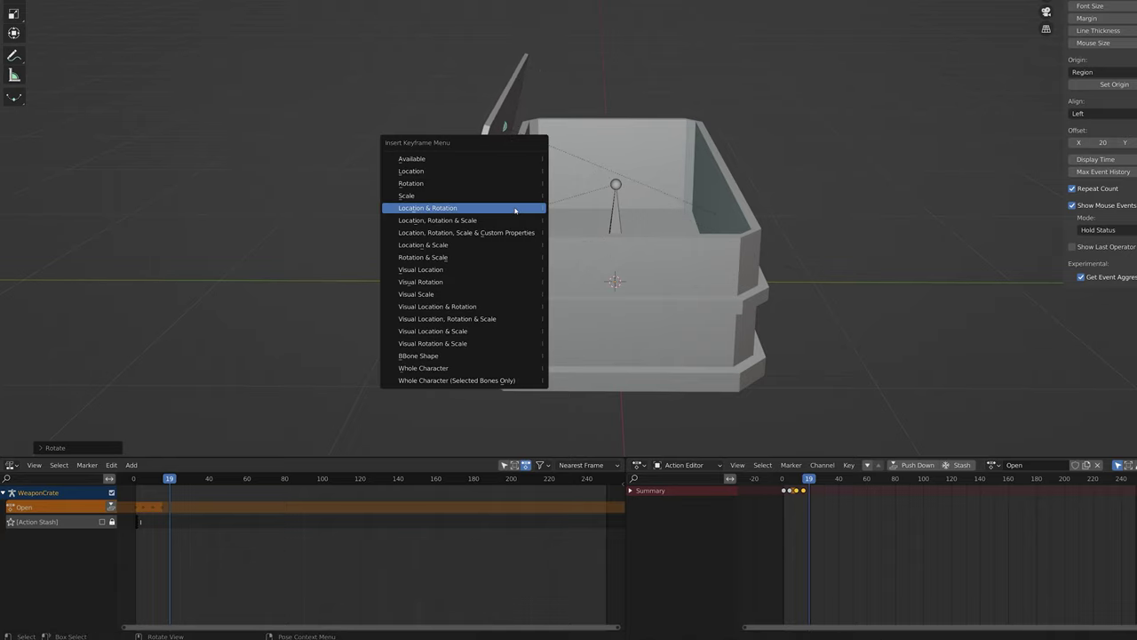
pyautogui.click(520, 209)
# - Play back the lid-opening animation, save WeaponCrate.blend, and scrub back to frame 0
pyautogui.press('space')
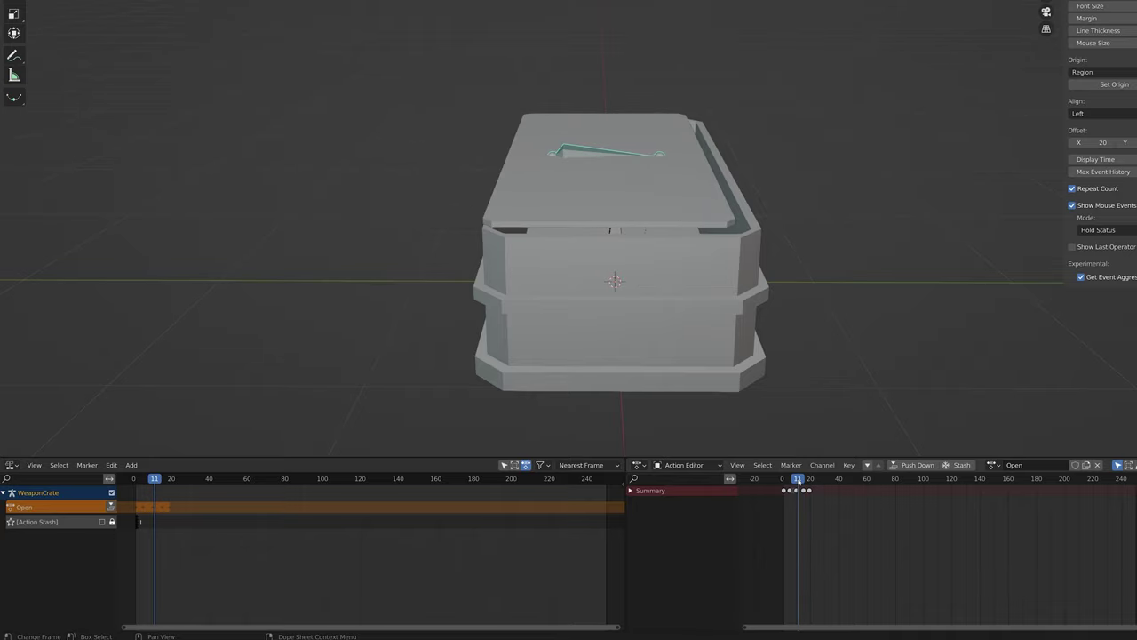
pyautogui.press('space')
pyautogui.press('space')
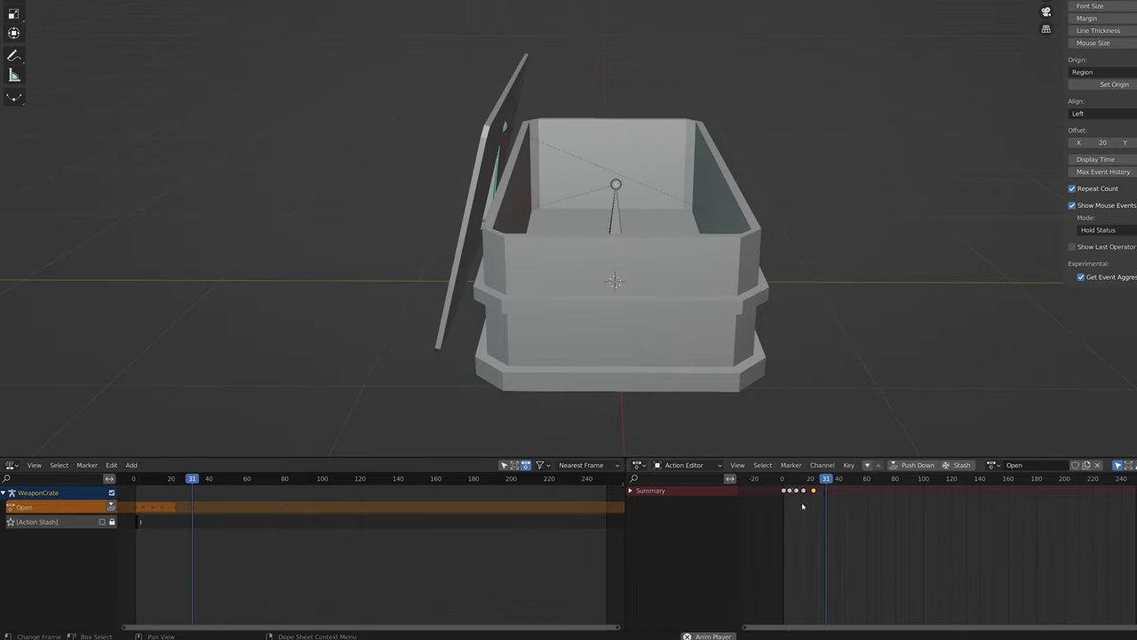
pyautogui.press('space')
pyautogui.hotkey('ctrl', 's')
pyautogui.press('space')
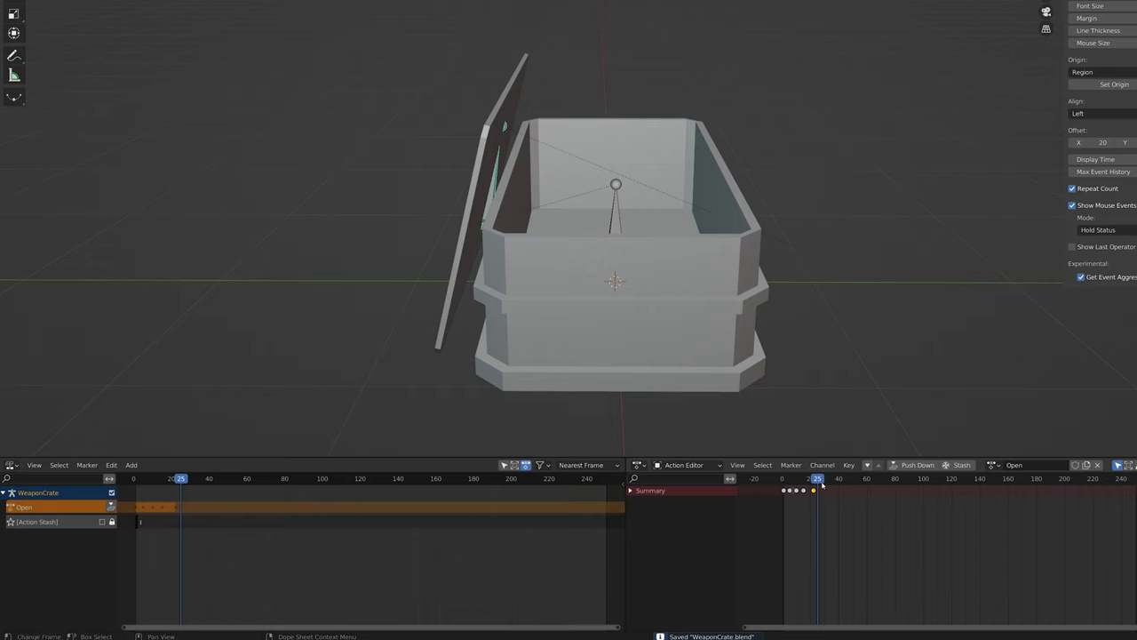
pyautogui.moveTo(818, 480); pyautogui.dragTo(782, 479)
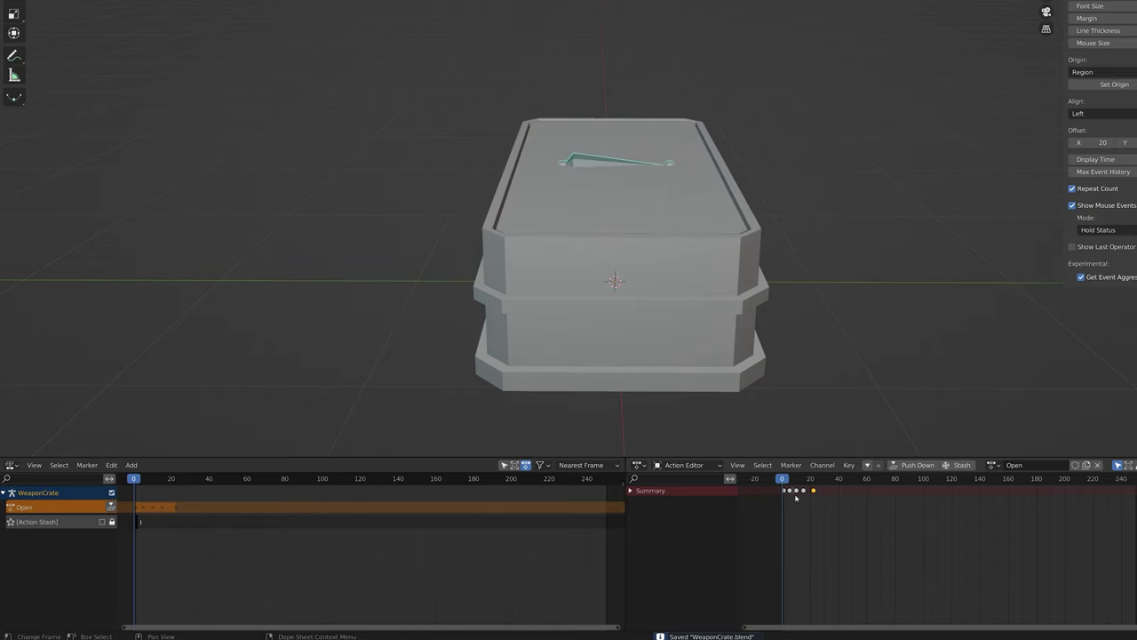
# - Copy the action into a new one named 'Close'
pyautogui.click(1088, 465)
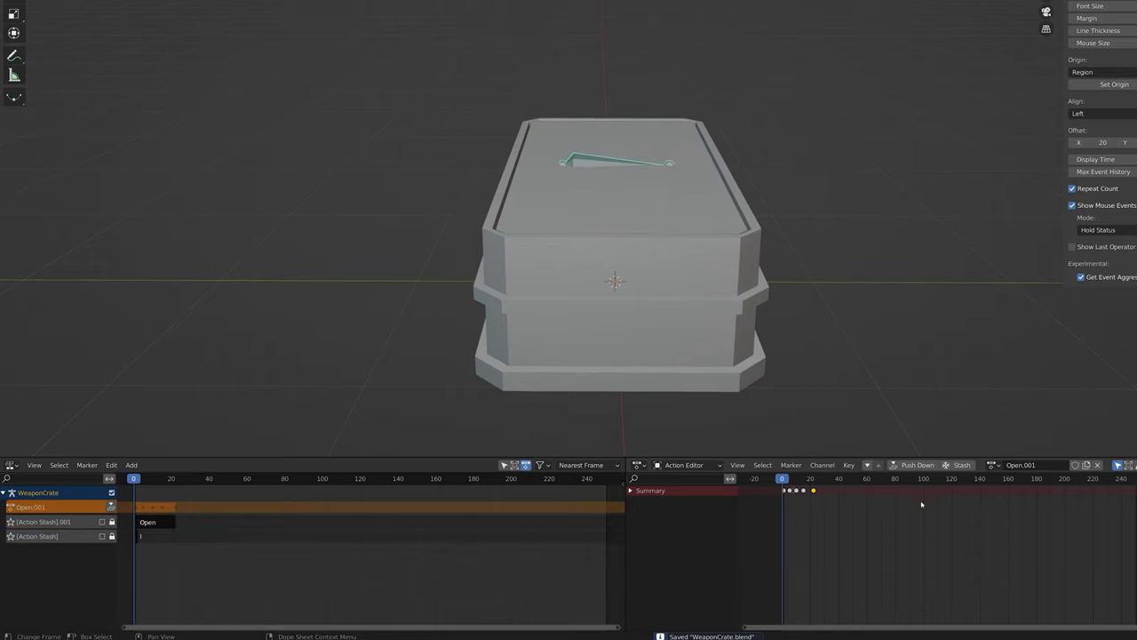
pyautogui.click(1020, 465)
pyautogui.write('Close')
pyautogui.press('Return')
# - Mirror the keyframes in time with S -1, shift them later, play back, and save
pyautogui.write('s-1')
pyautogui.press('Return')
pyautogui.press('g')
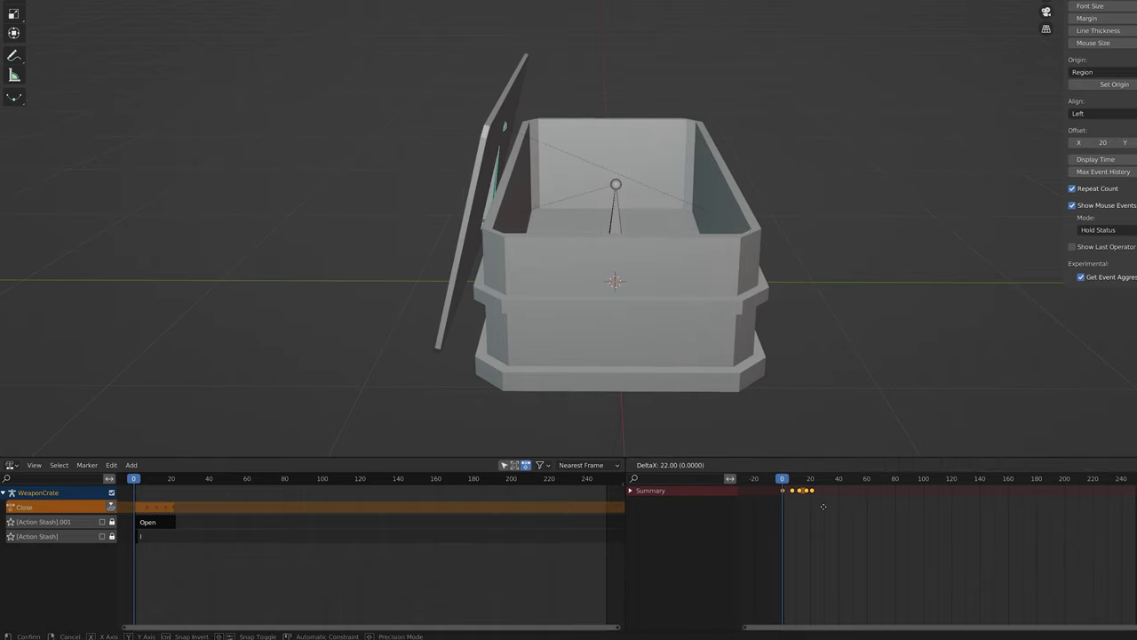
pyautogui.click(823, 507)
pyautogui.press('space')
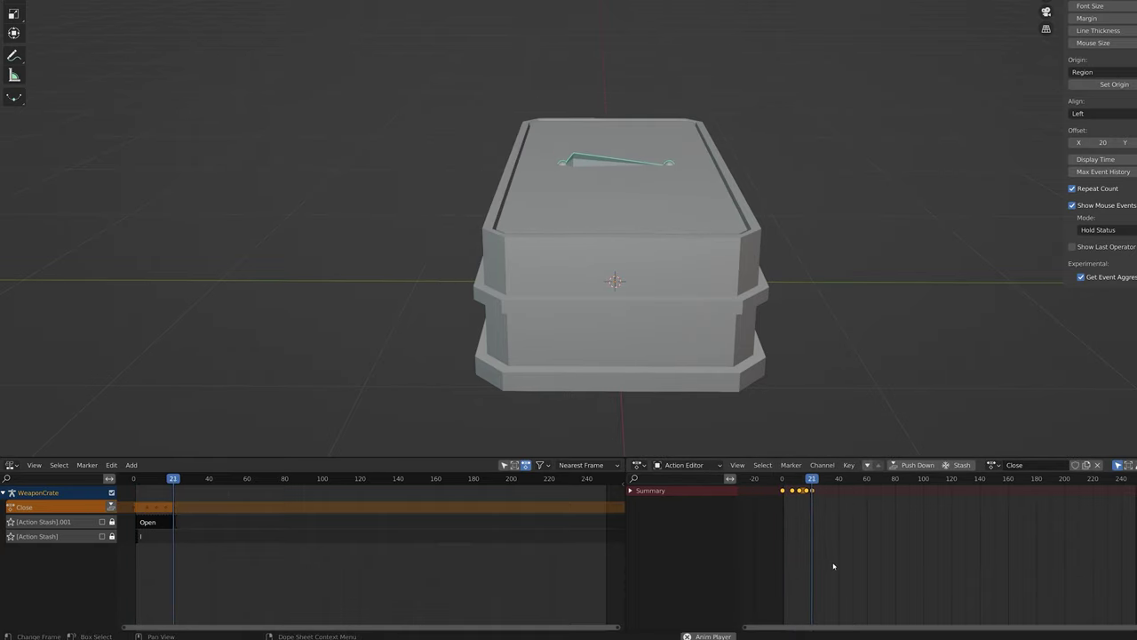
pyautogui.hotkey('ctrl', 's')
pyautogui.moveTo(823, 480); pyautogui.dragTo(804, 494)
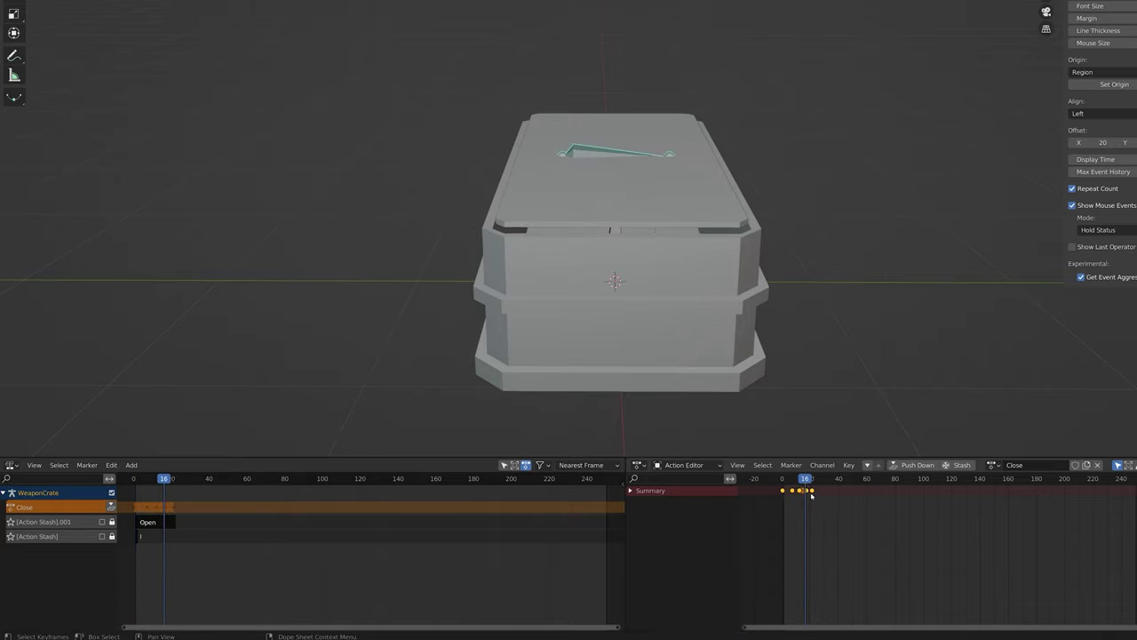
pyautogui.click(806, 490)
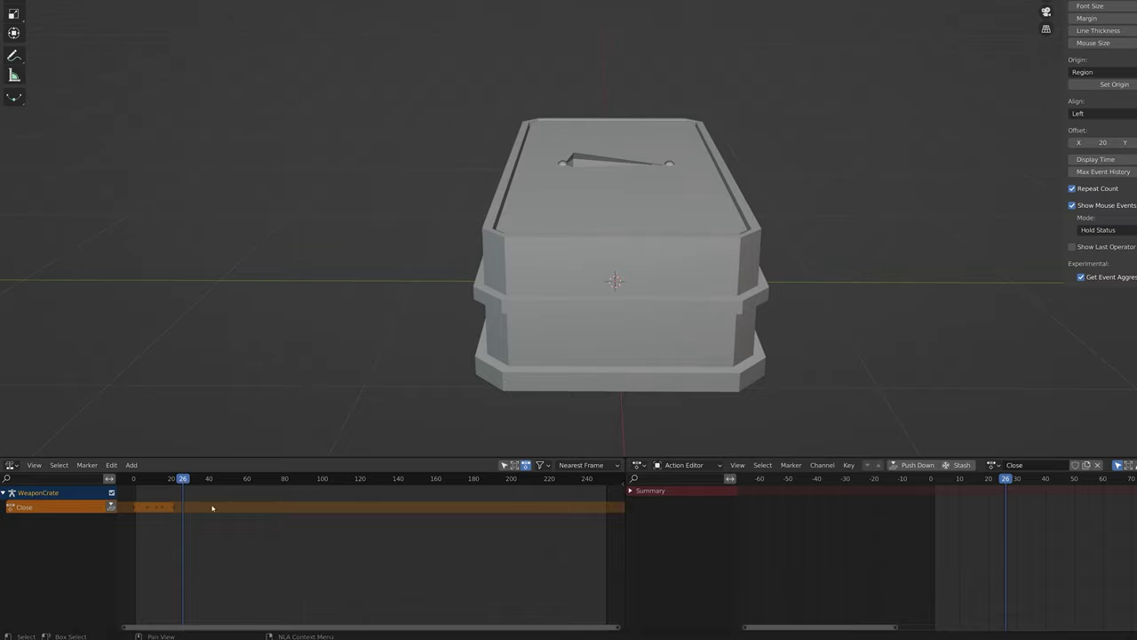
# - Push down the Close action and rename the other NLA tracks Open and Idle
pyautogui.hotkey('shift', 'Left')
pyautogui.click(111, 506)
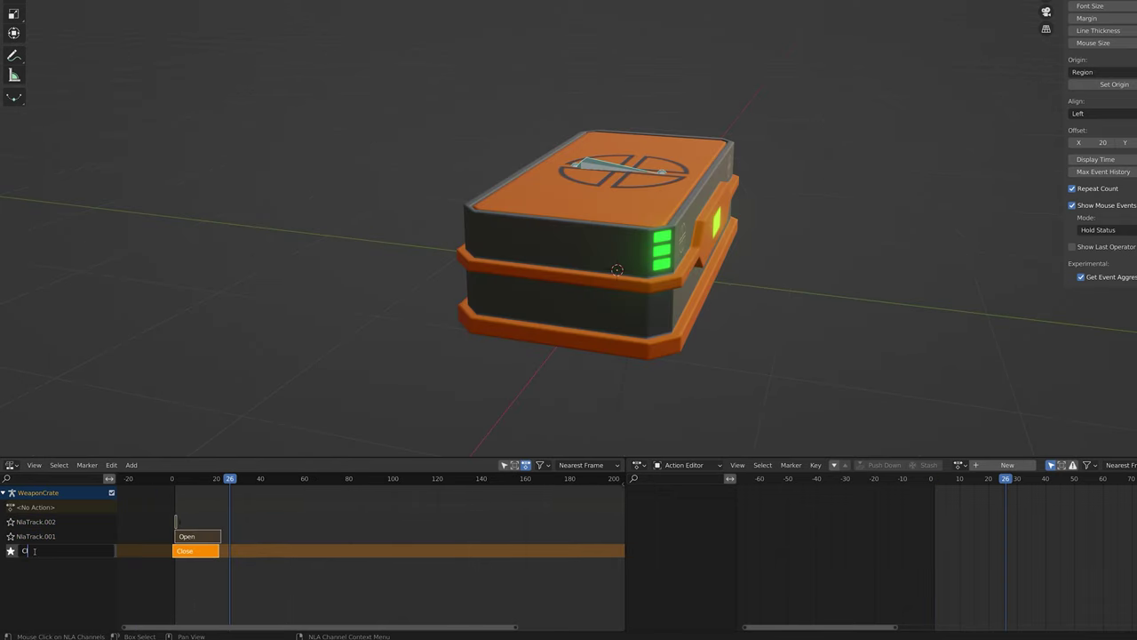
pyautogui.click(34, 551)
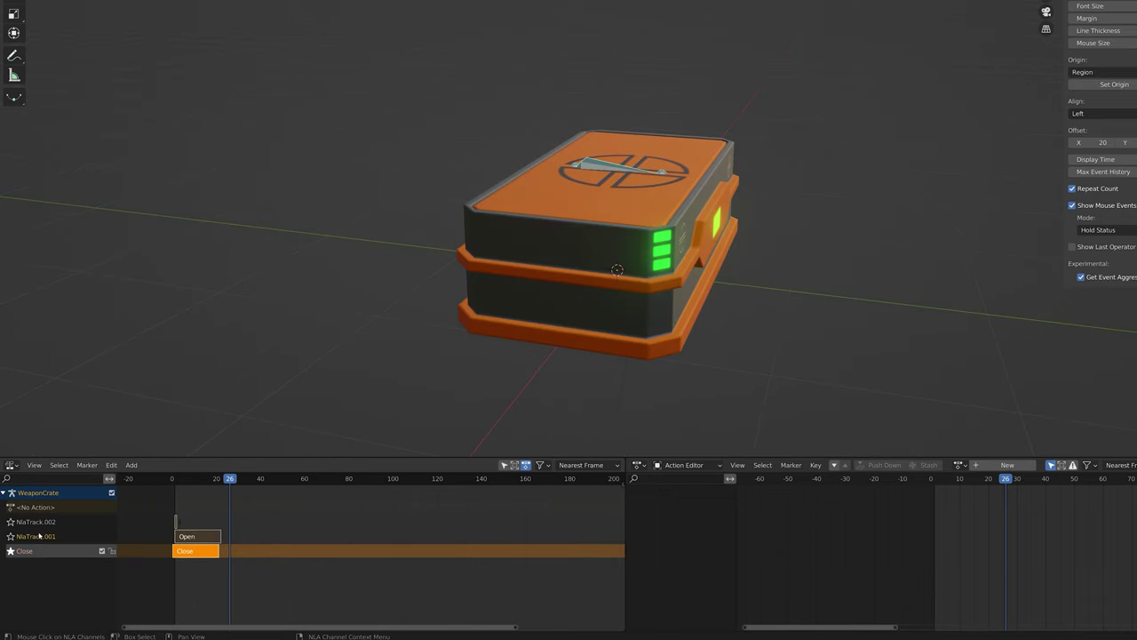
pyautogui.doubleClick(39, 537)
pyautogui.write('Open')
pyautogui.press('Return')
pyautogui.doubleClick(43, 524)
pyautogui.write('Idle')
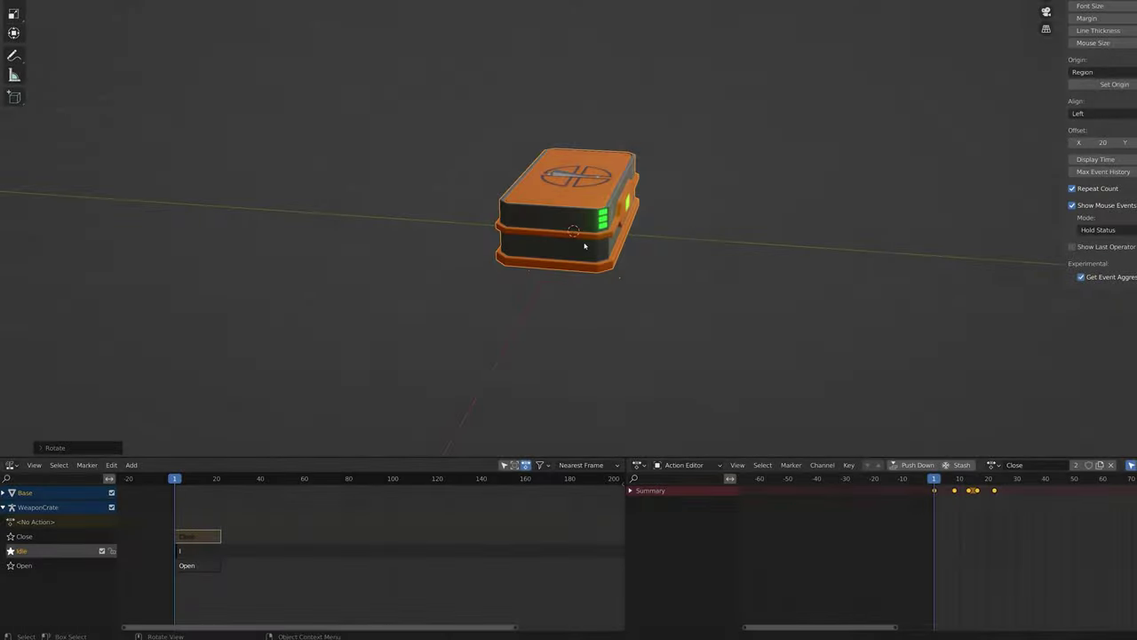
# - Rotate the crate 90° on X, apply the rotation, then rotate it back -90°
pyautogui.moveTo(584, 245); pyautogui.dragTo(536, 207, button='middle')
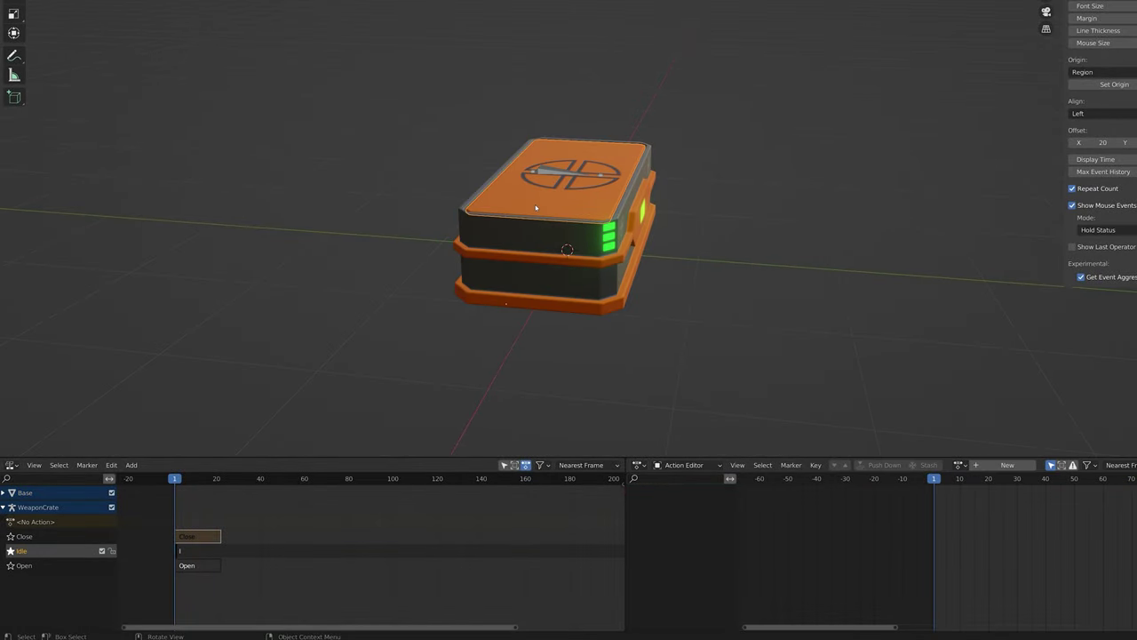
pyautogui.click(535, 276)
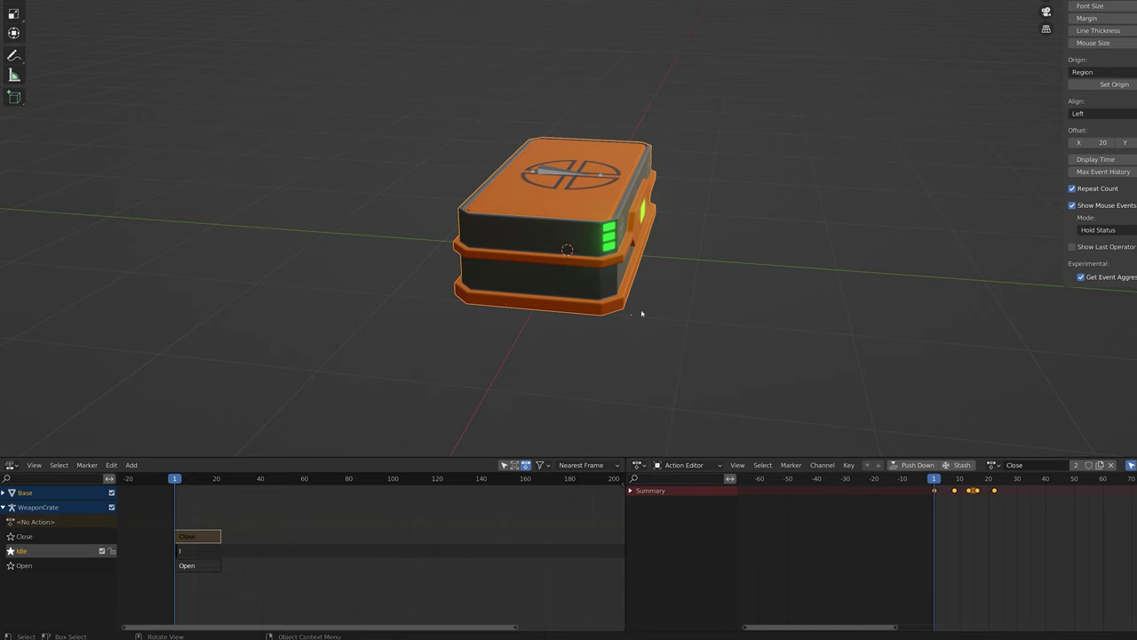
pyautogui.write('rx90')
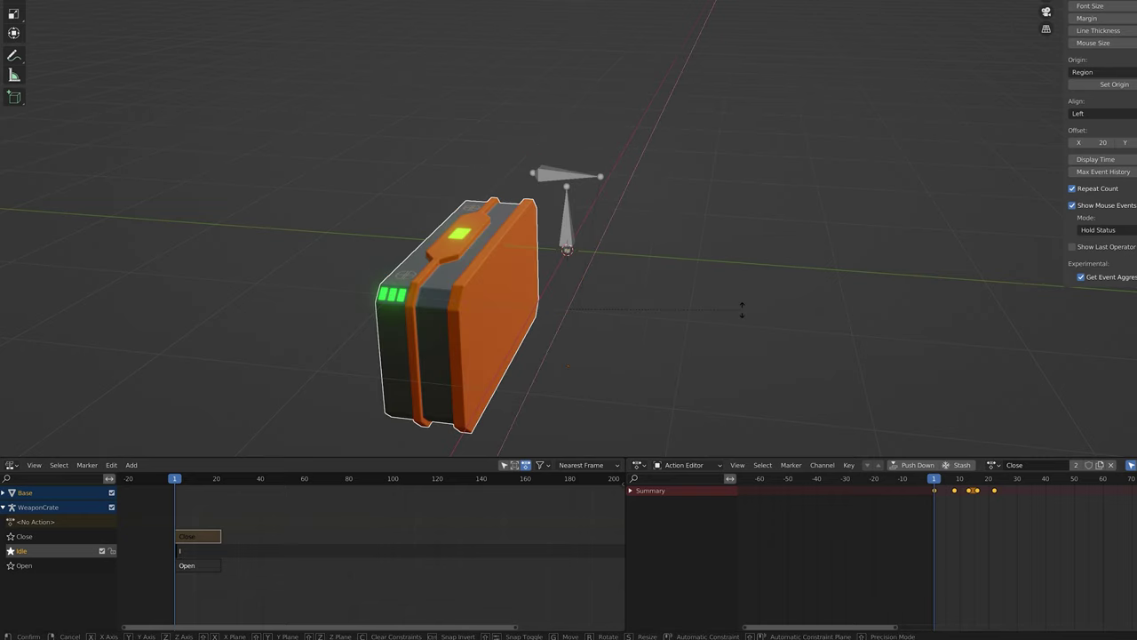
pyautogui.press('Return')
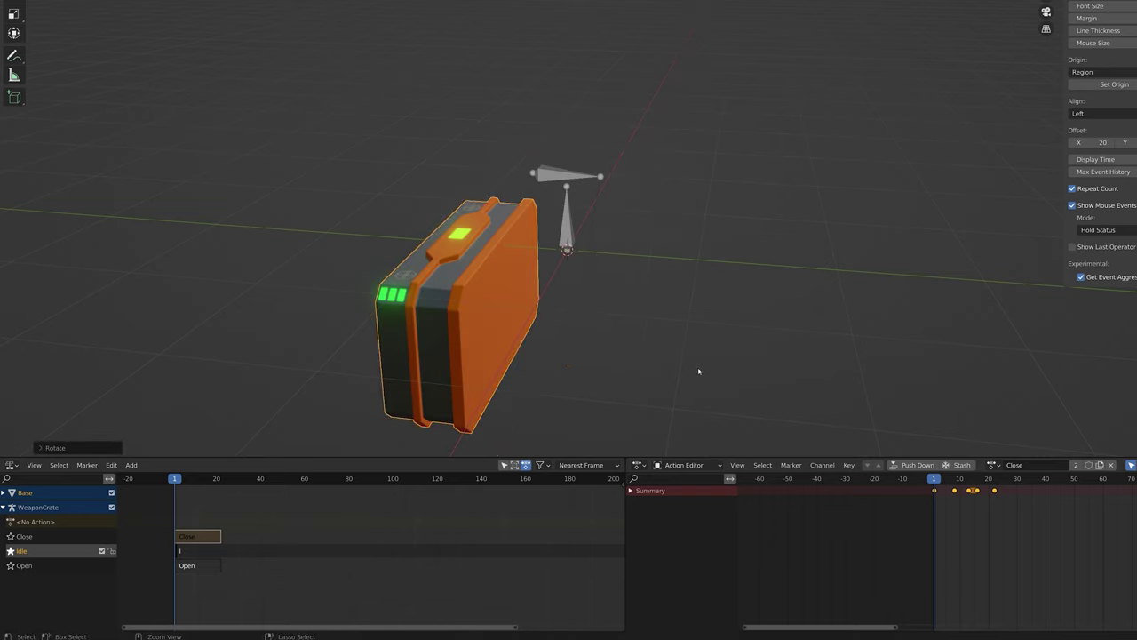
pyautogui.hotkey('ctrl', 'a')
pyautogui.click(699, 369)
pyautogui.write('rx-90')
pyautogui.press('Return')
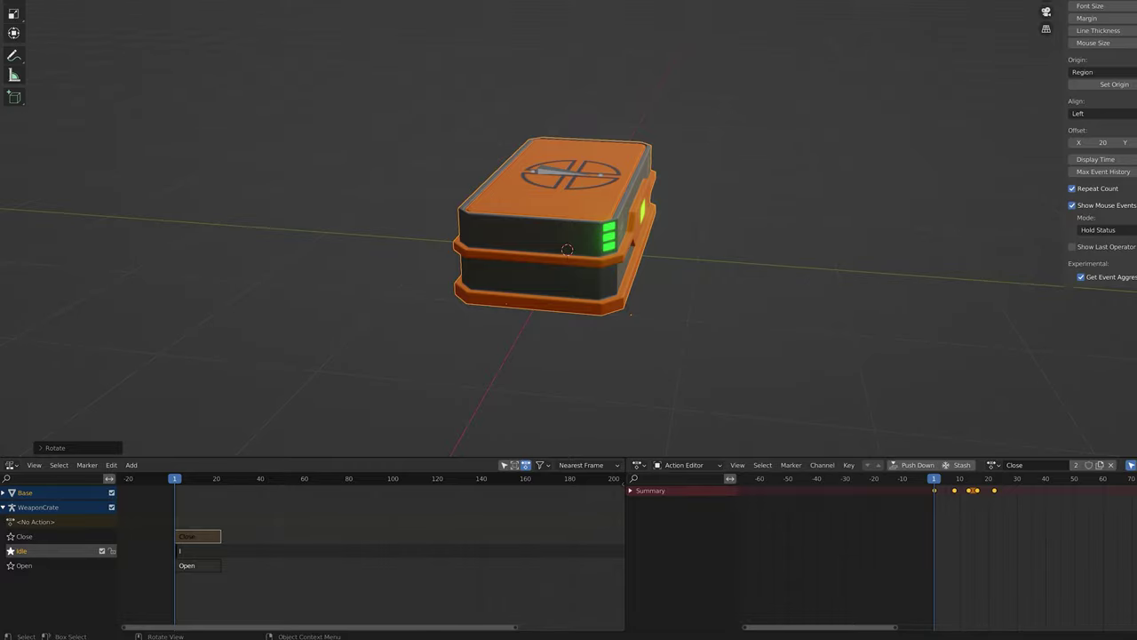
# - Export the crate to FBX with Copy path mode, FBX Units Scale, and Bake Animation enabled
pyautogui.press('F4')
pyautogui.moveTo(66, 44)
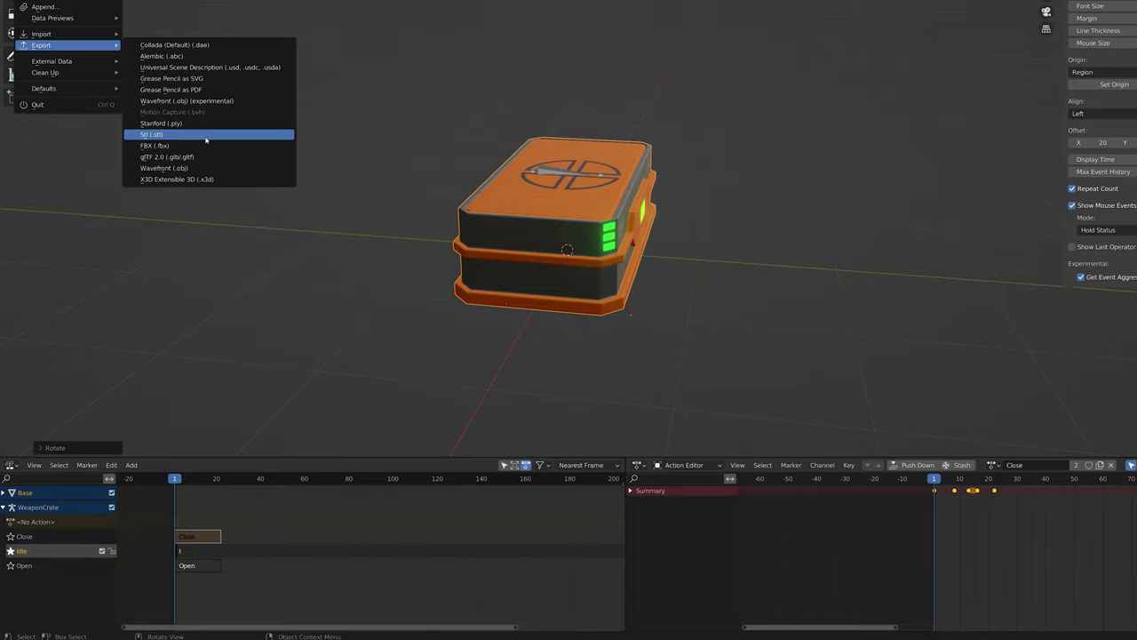
pyautogui.click(155, 145)
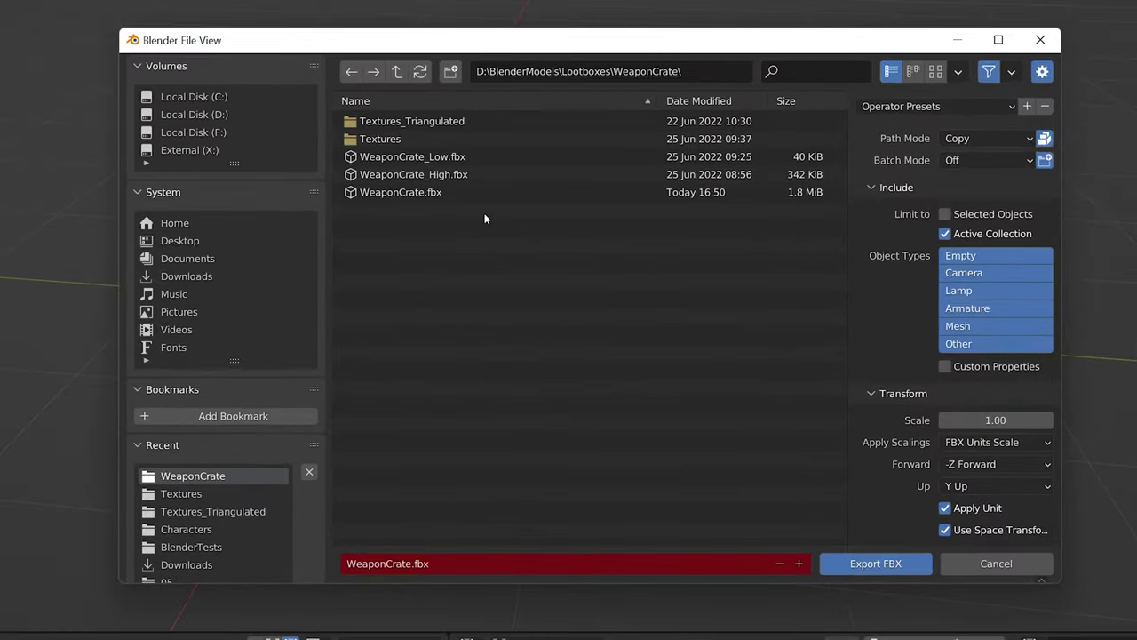
pyautogui.click(994, 136)
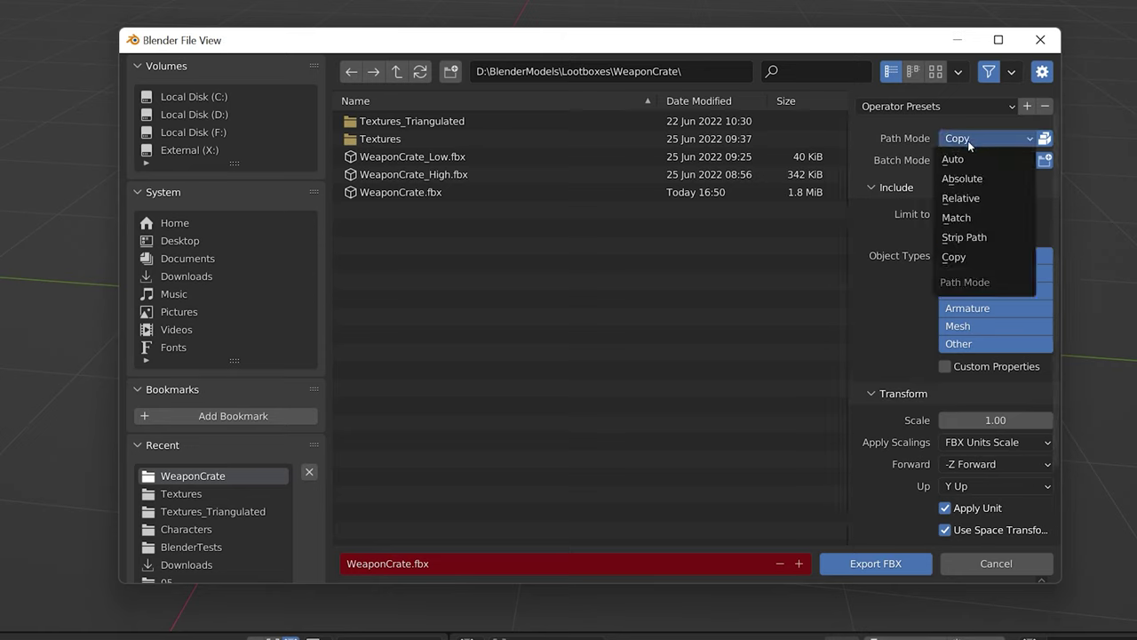
pyautogui.click(967, 258)
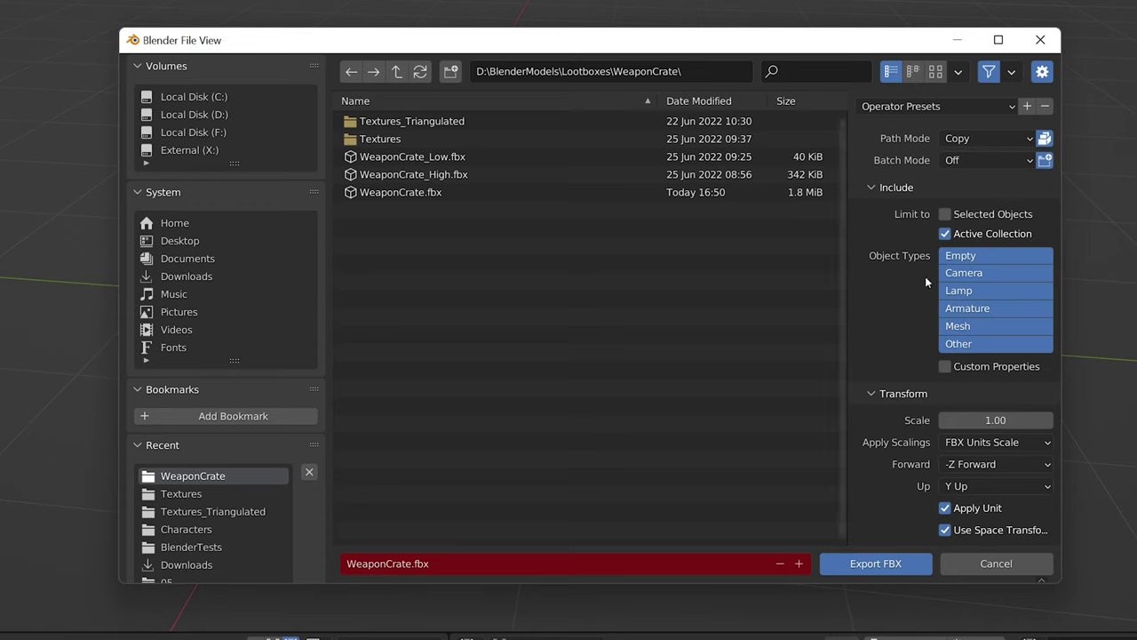
pyautogui.scroll(-3, 909, 280)
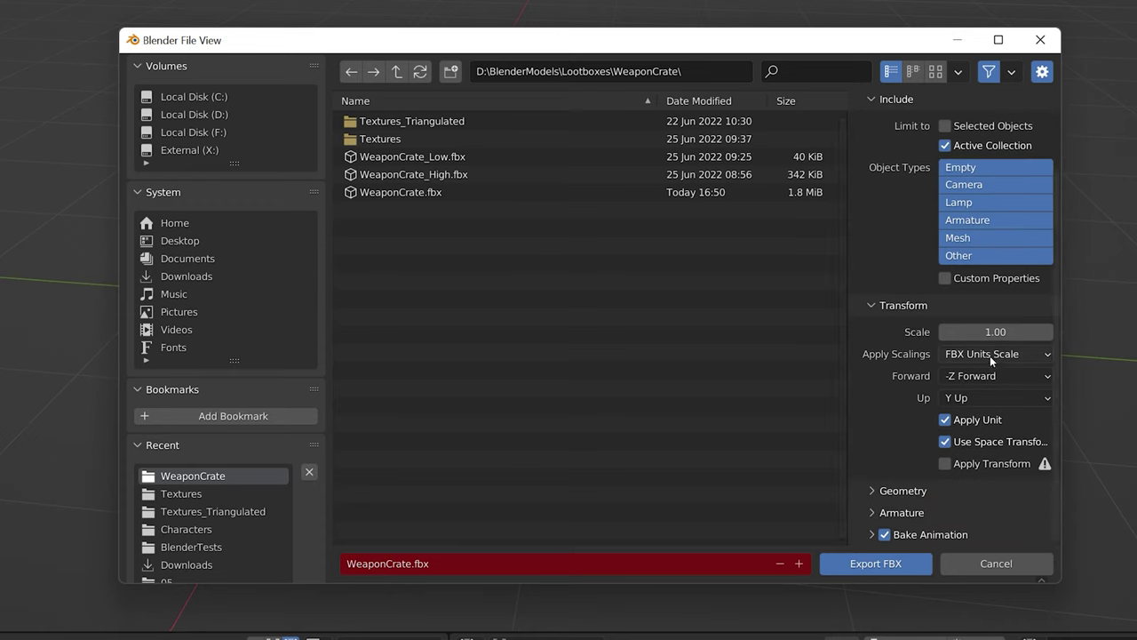
pyautogui.click(989, 356)
pyautogui.click(928, 394)
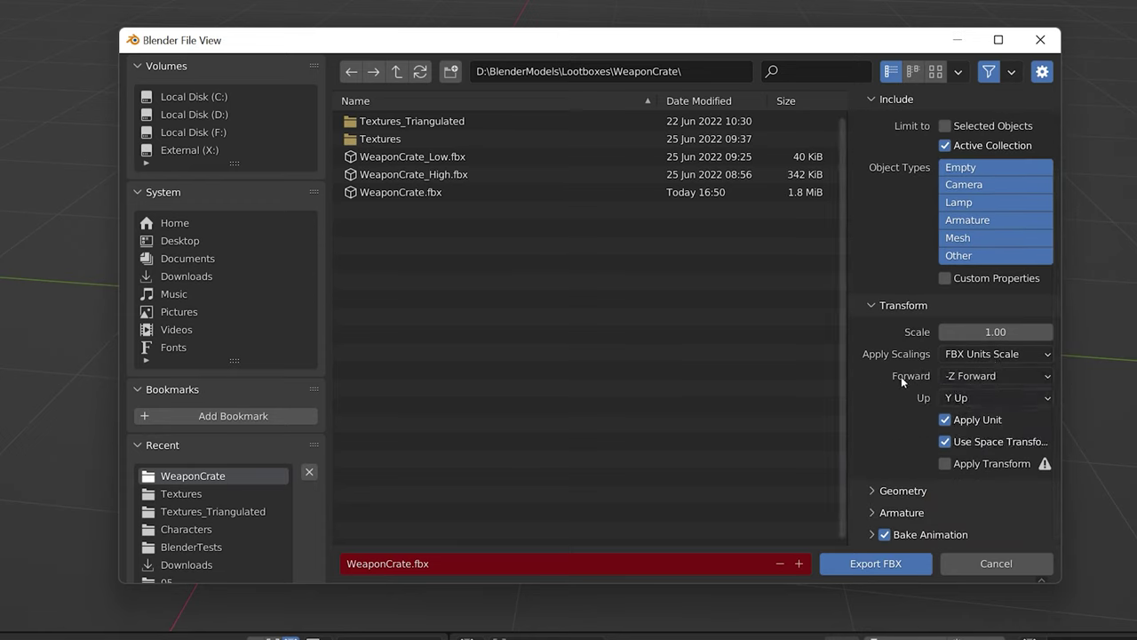
pyautogui.click(870, 534)
pyautogui.scroll(-4, 875, 355)
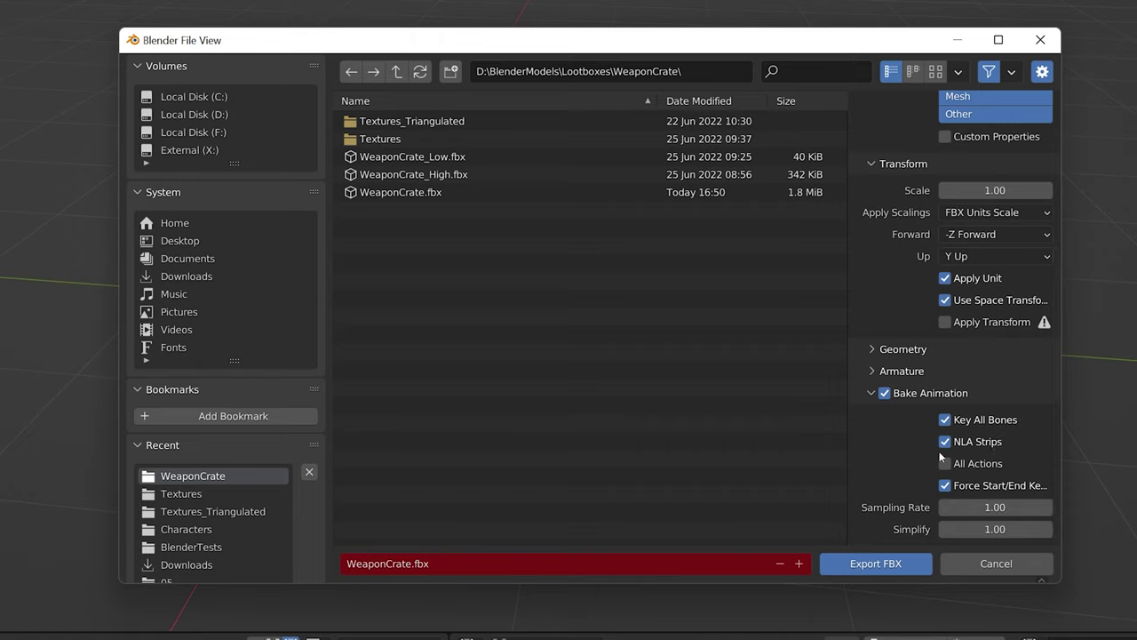
pyautogui.click(853, 566)
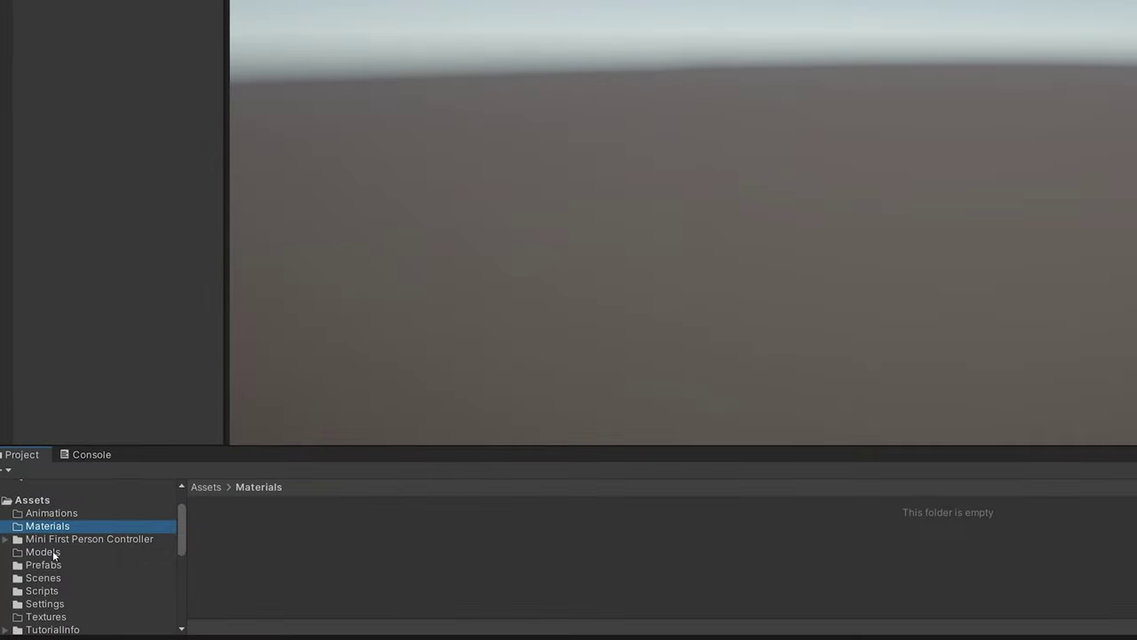
# - Drag the WeaponCrate model from Assets/Models onto the ground plane in the Scene
pyautogui.click(56, 553)
pyautogui.click(55, 615)
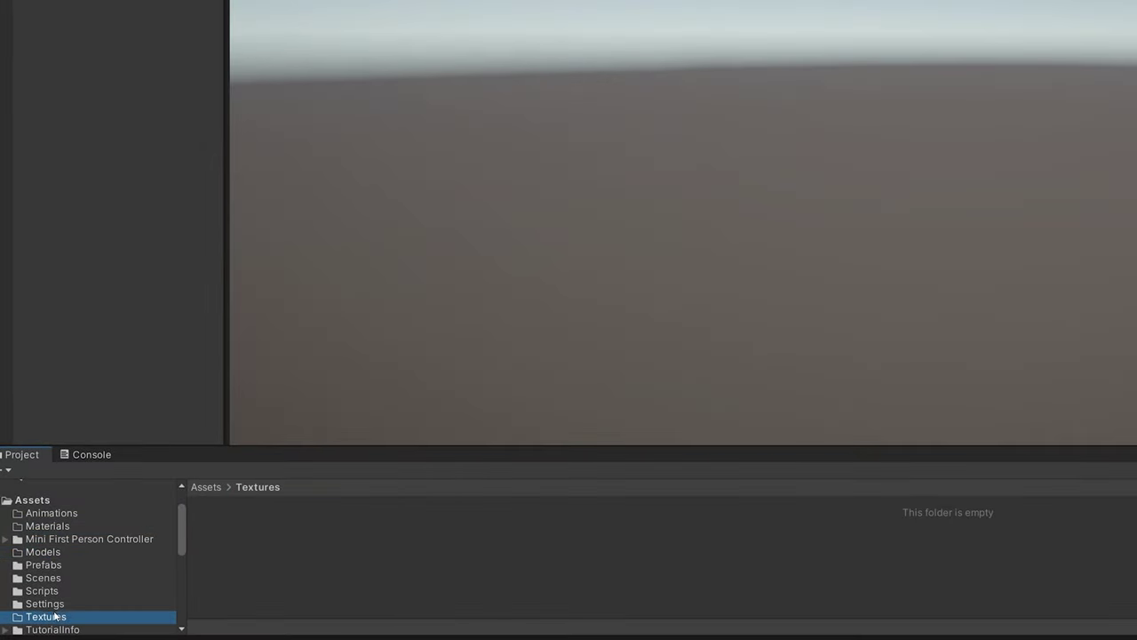
pyautogui.click(44, 553)
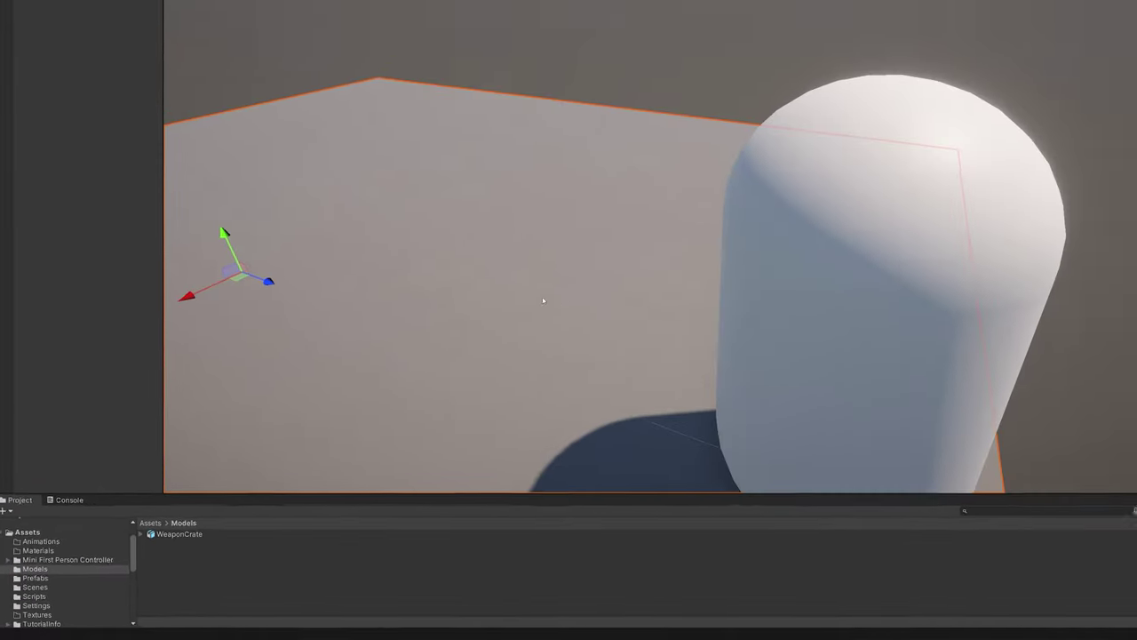
pyautogui.scroll(-2, 628, 288)
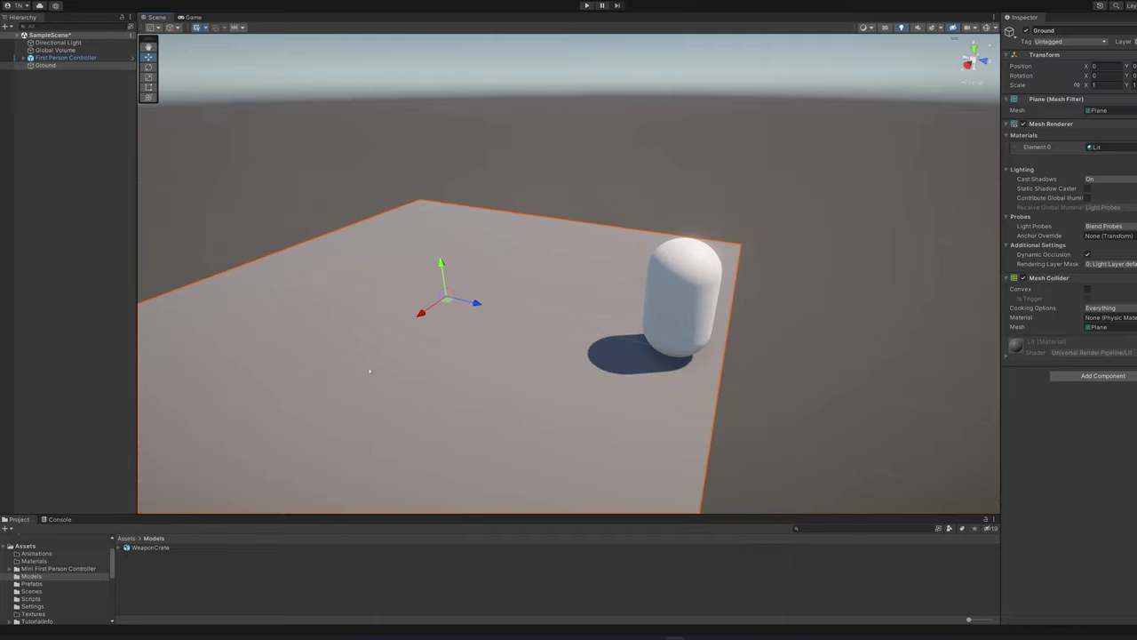
pyautogui.moveTo(152, 549); pyautogui.dragTo(406, 275)
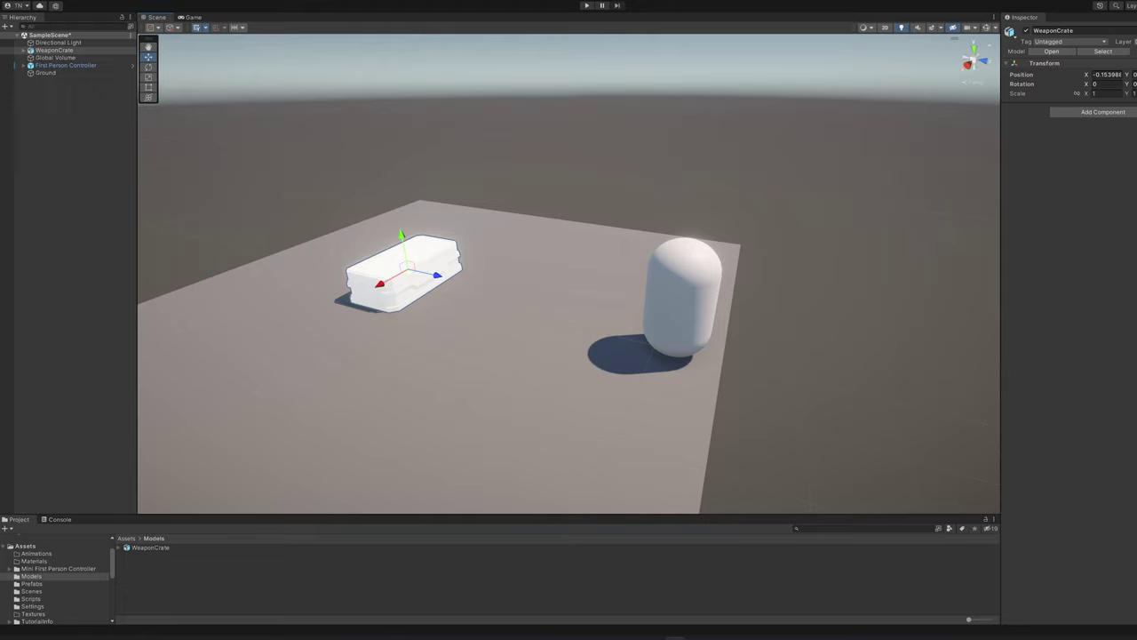
# - Unpack the crate prefab in the Hierarchy and expand the model to show its parts
pyautogui.rightClick(46, 50)
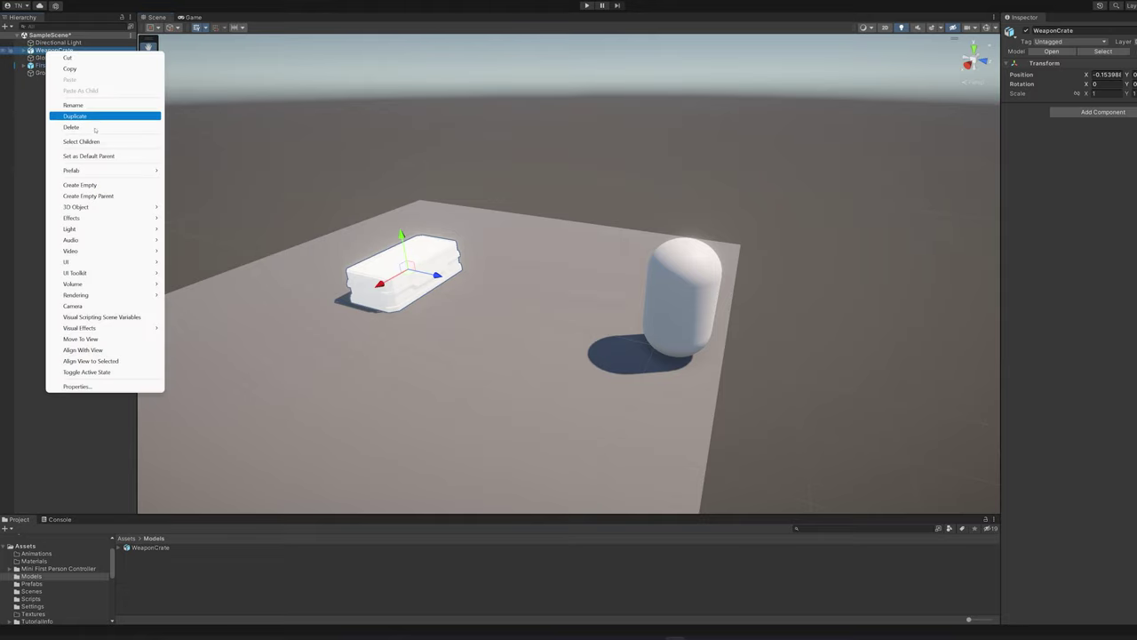
pyautogui.moveTo(97, 169)
pyautogui.click(221, 203)
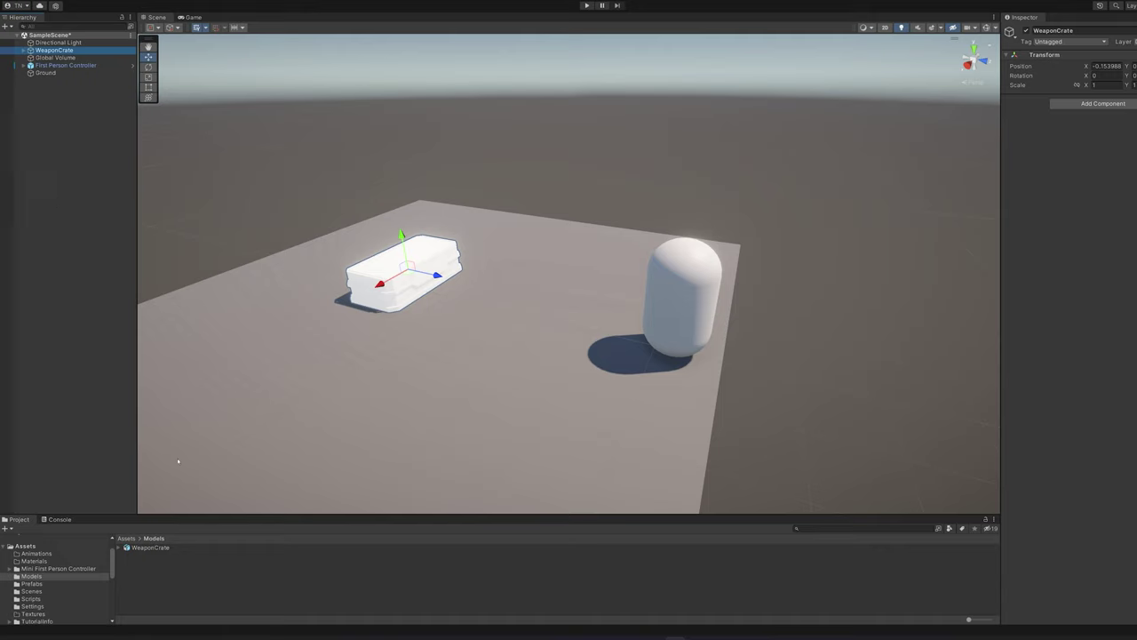
pyautogui.click(118, 548)
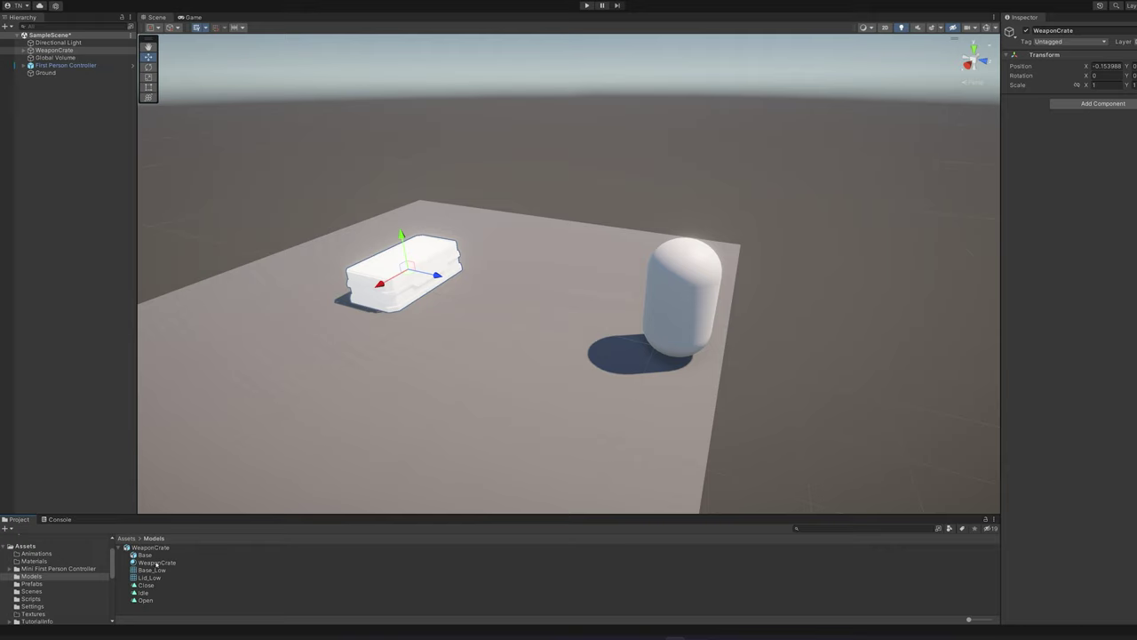
# - Extract the WeaponCrate material into Assets/Materials and drag it onto the crate
pyautogui.rightClick(156, 563)
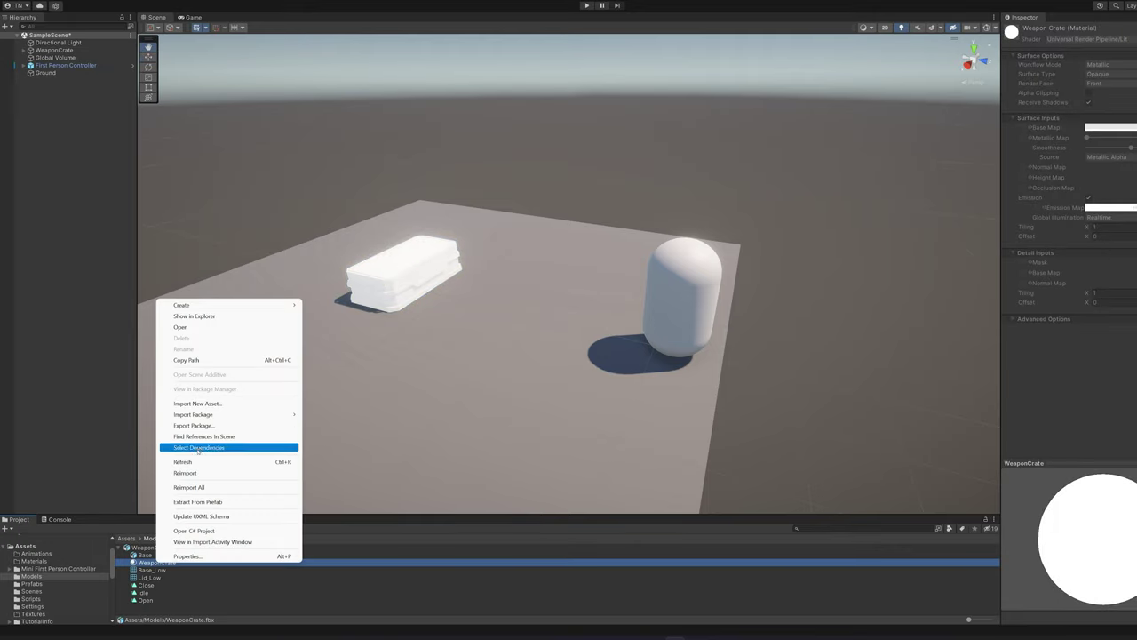
pyautogui.click(197, 501)
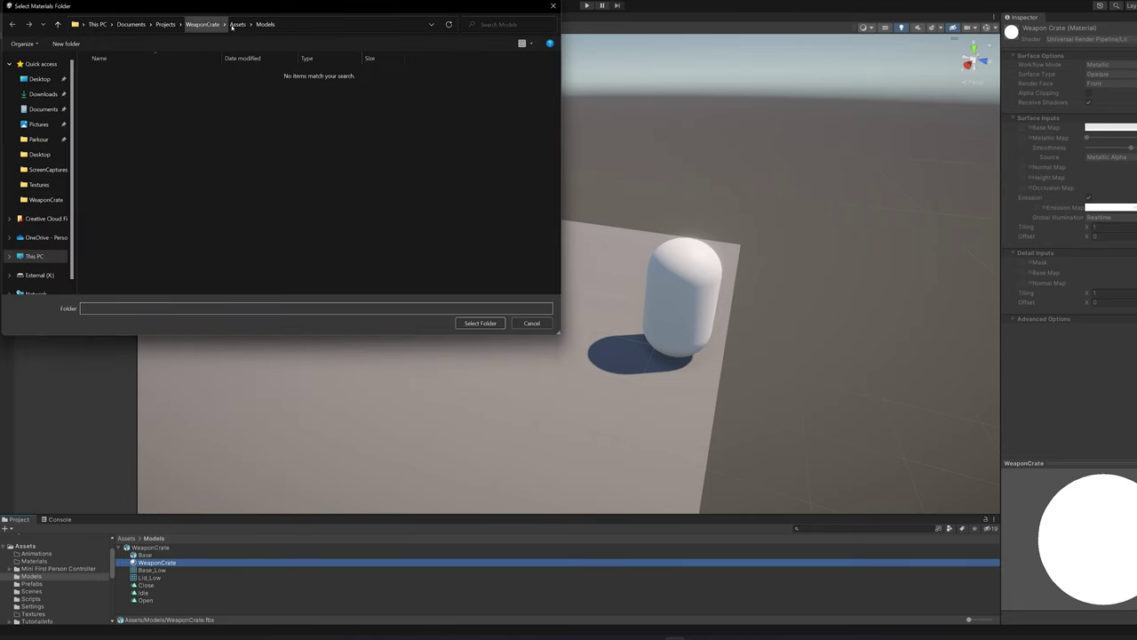
pyautogui.click(236, 24)
pyautogui.doubleClick(115, 88)
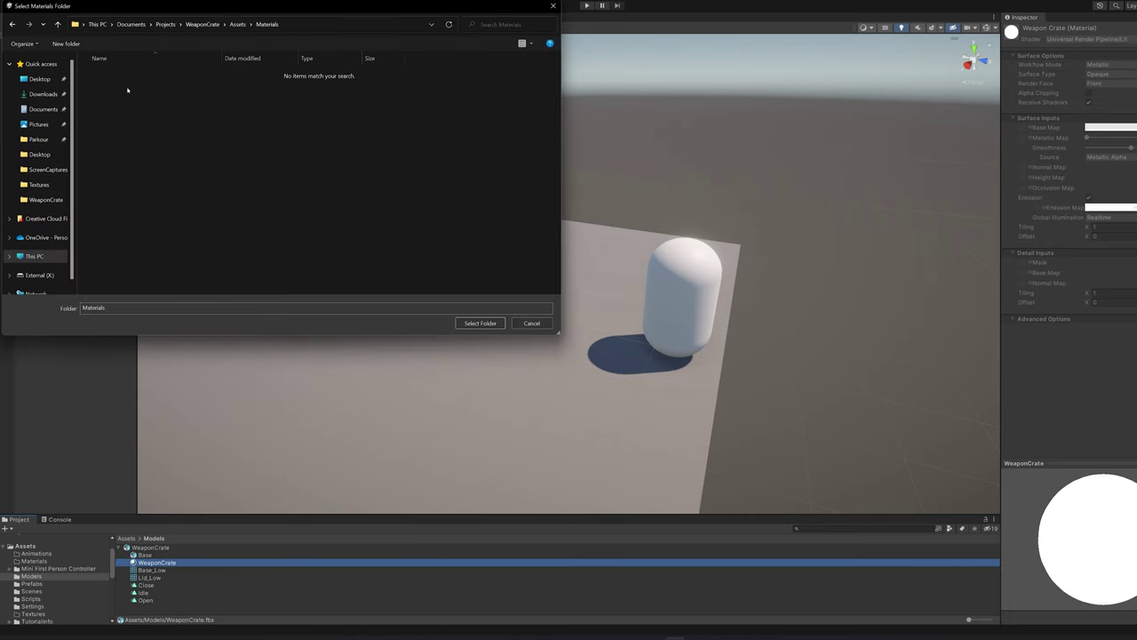
pyautogui.click(480, 324)
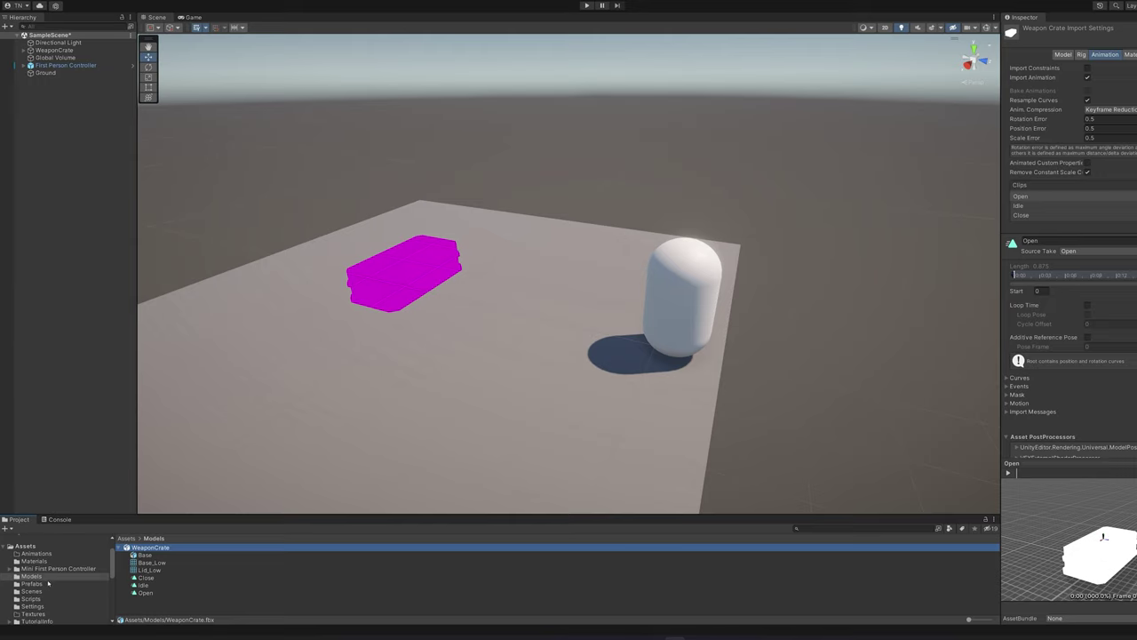
pyautogui.click(37, 560)
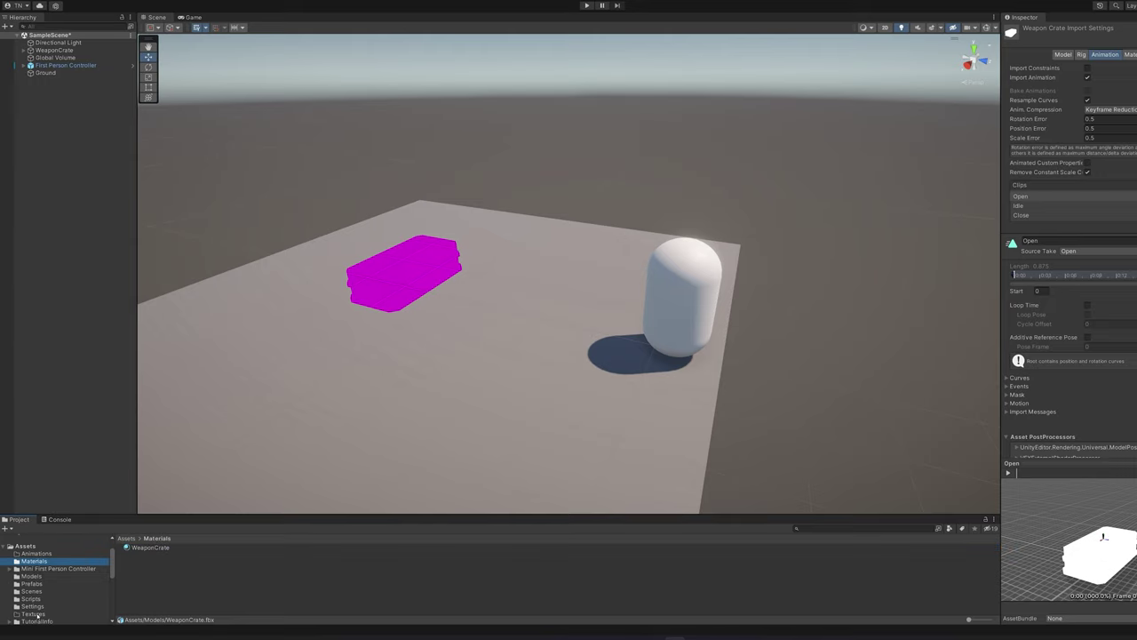
pyautogui.moveTo(123, 555); pyautogui.dragTo(391, 295)
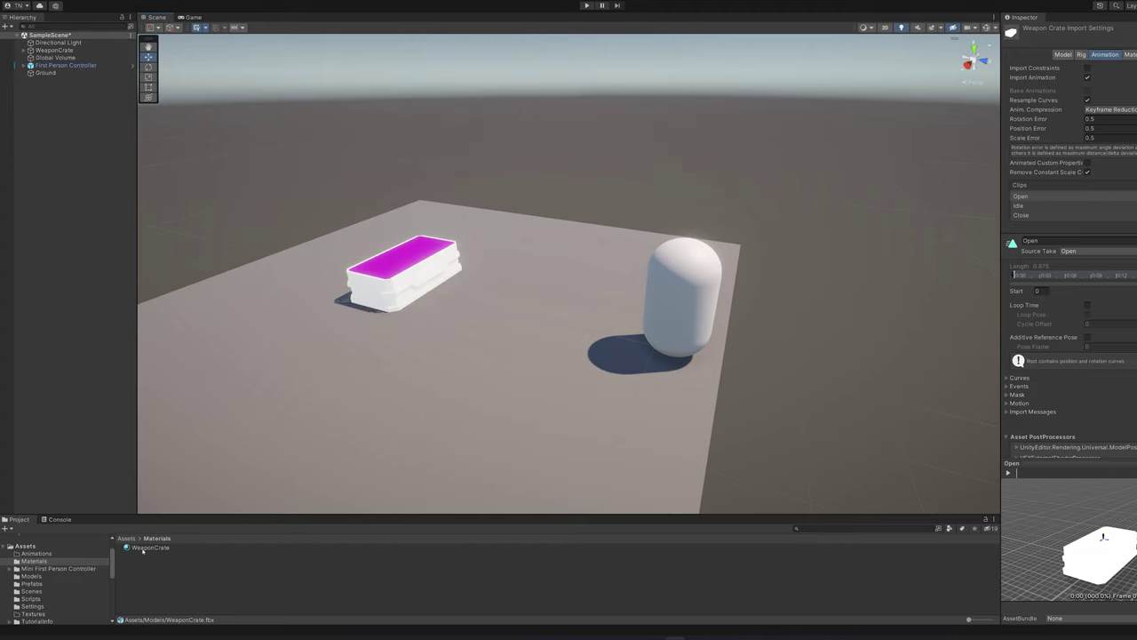
# - Apply the WeaponCrate material to the crate and import the six WeaponCrate textures into Textures
pyautogui.moveTo(142, 550); pyautogui.dragTo(403, 265)
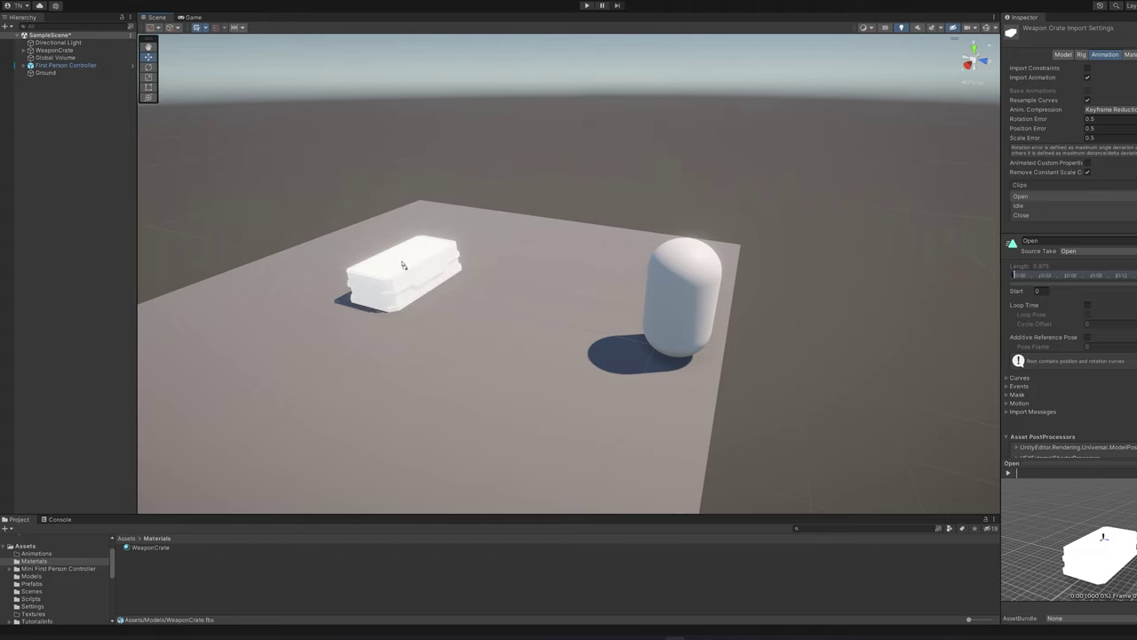
pyautogui.click(35, 613)
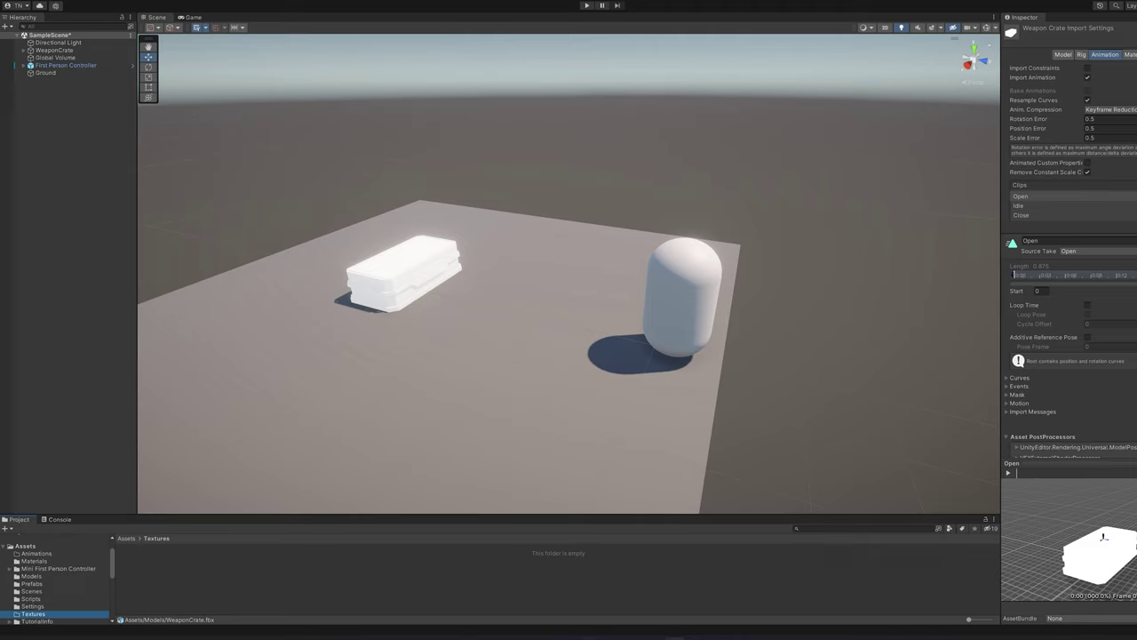
pyautogui.click(219, 566)
pyautogui.moveTo(193, 575); pyautogui.dragTo(241, 576)
# - Assign the BaseColor, Metallic, Normal and Height maps to the material, with height strength 0.005
pyautogui.click(34, 561)
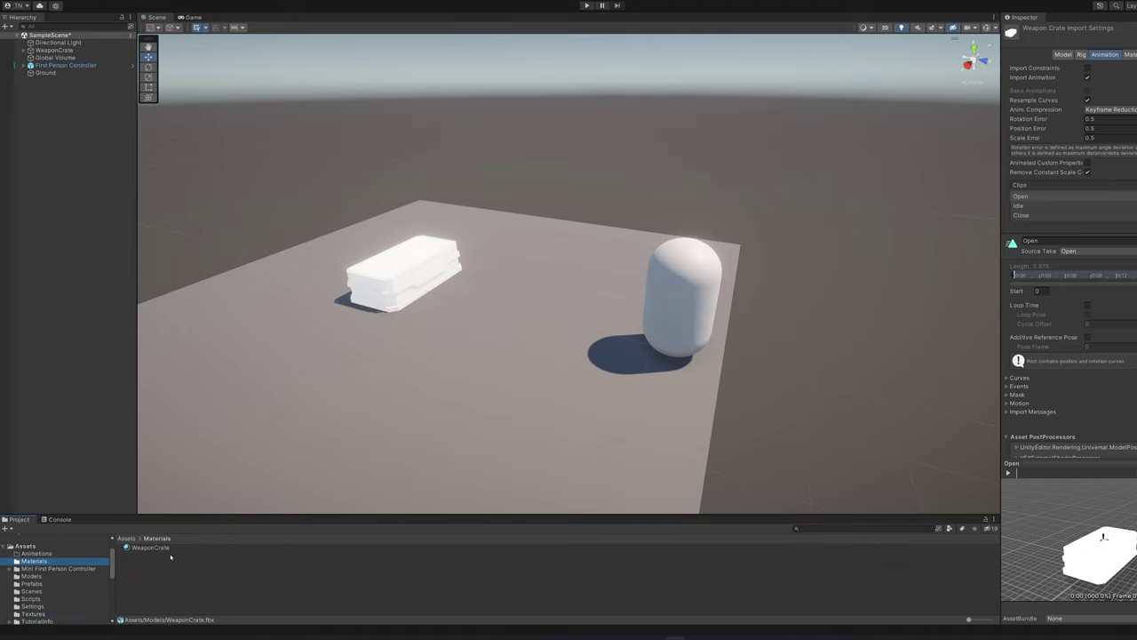
pyautogui.click(157, 549)
pyautogui.click(30, 613)
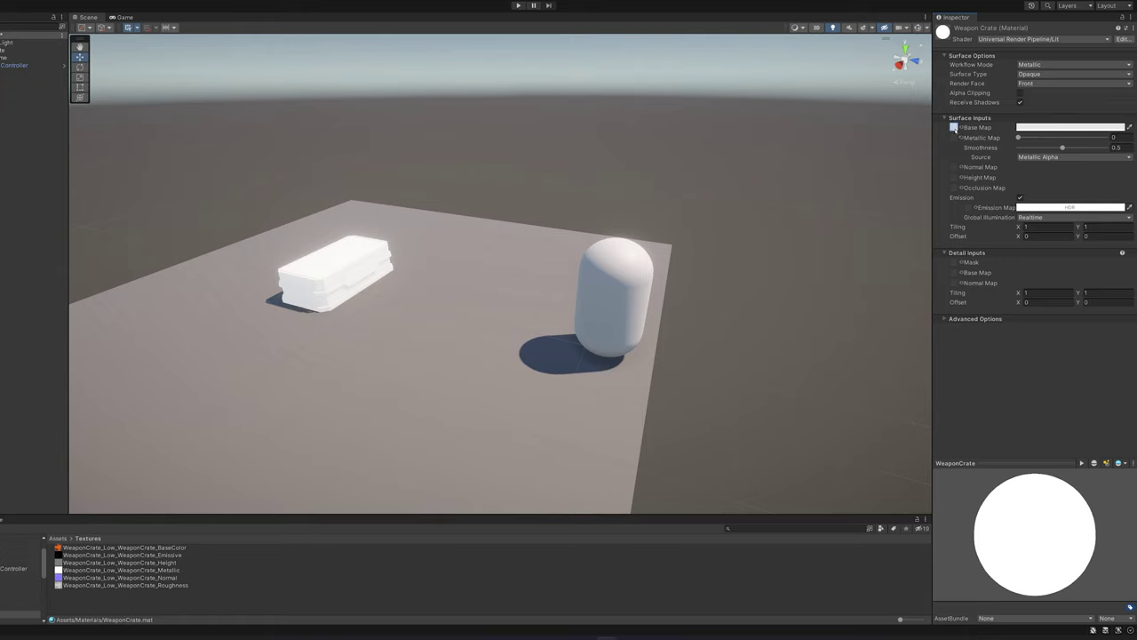
pyautogui.moveTo(953, 127); pyautogui.dragTo(954, 127)
pyautogui.moveTo(124, 570); pyautogui.dragTo(953, 137)
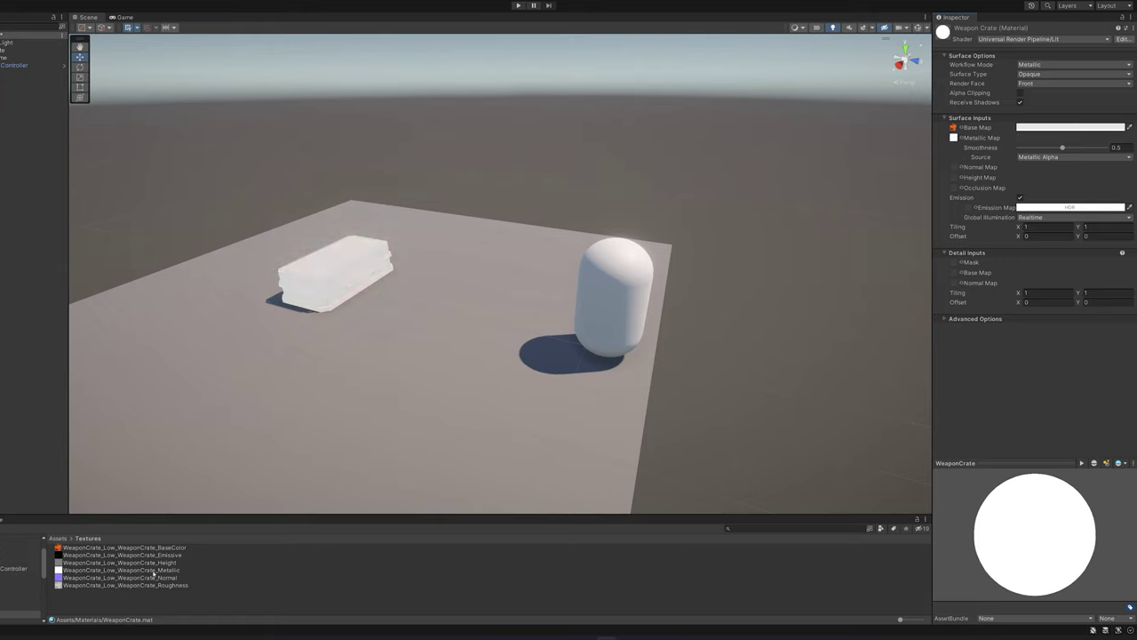
pyautogui.moveTo(153, 582); pyautogui.dragTo(954, 167)
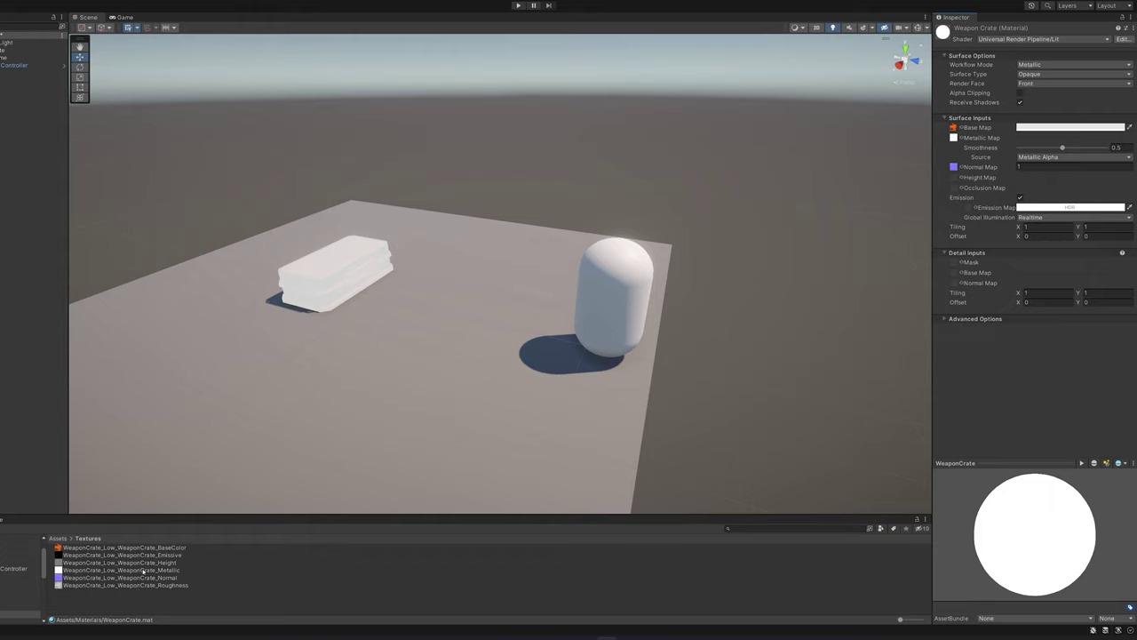
pyautogui.moveTo(955, 171); pyautogui.dragTo(955, 177)
pyautogui.moveTo(1035, 178); pyautogui.dragTo(1018, 176)
# - Add the Emissive map, lower smoothness and raise emission intensity so the green lights glow
pyautogui.moveTo(178, 553); pyautogui.dragTo(968, 207)
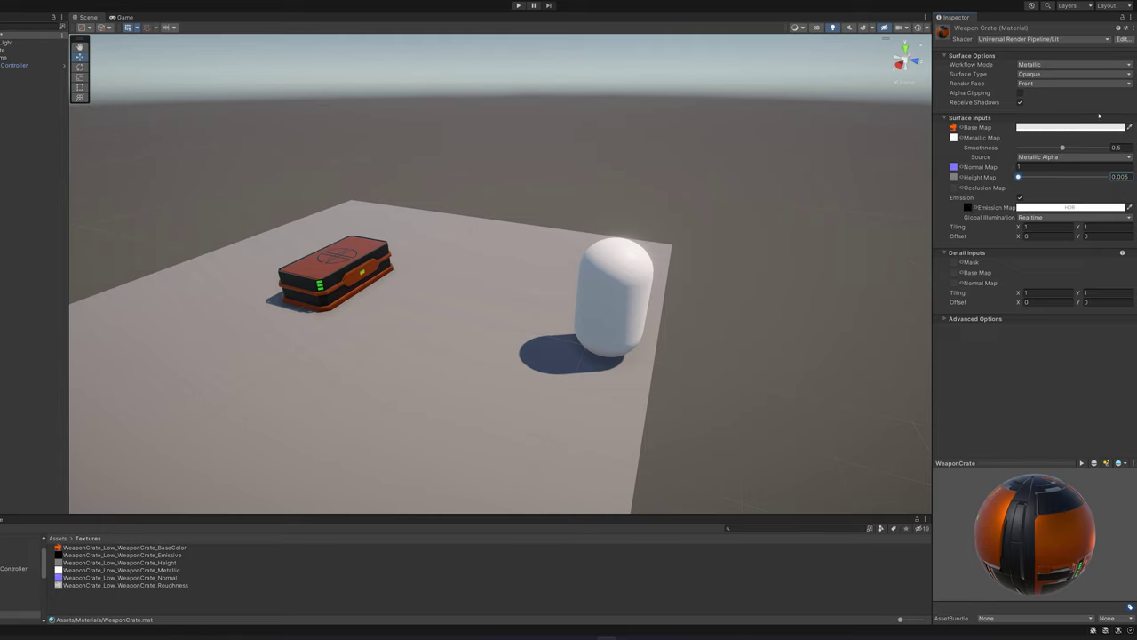
pyautogui.moveTo(1062, 148); pyautogui.dragTo(1054, 147)
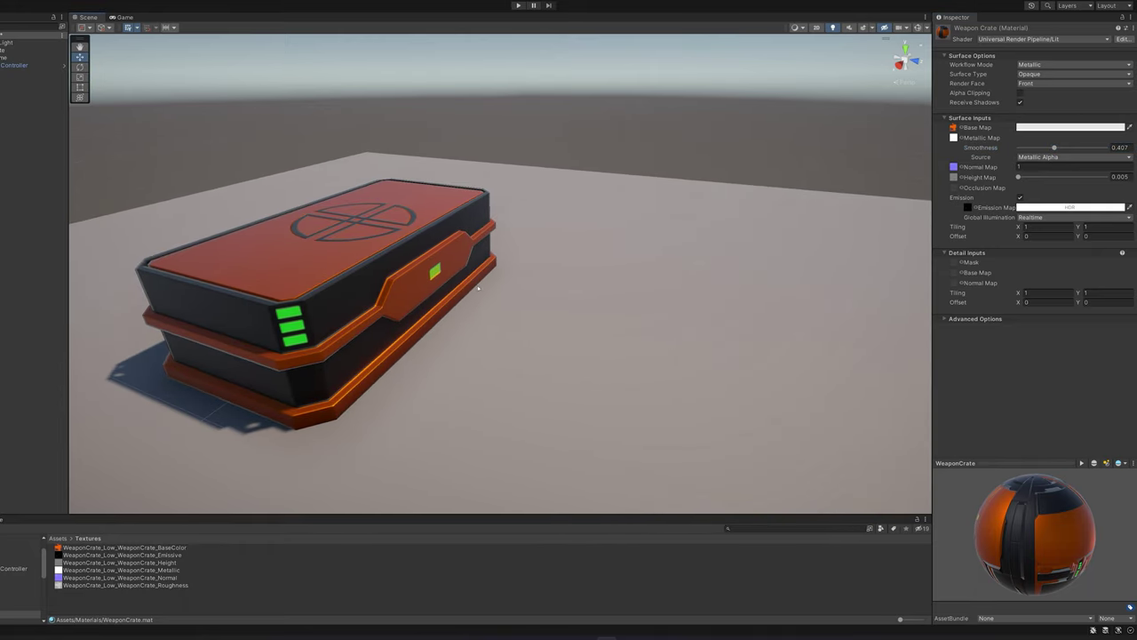
pyautogui.keyDown('alt'); pyautogui.moveTo(496, 276); pyautogui.dragTo(544, 273); pyautogui.keyUp('alt')
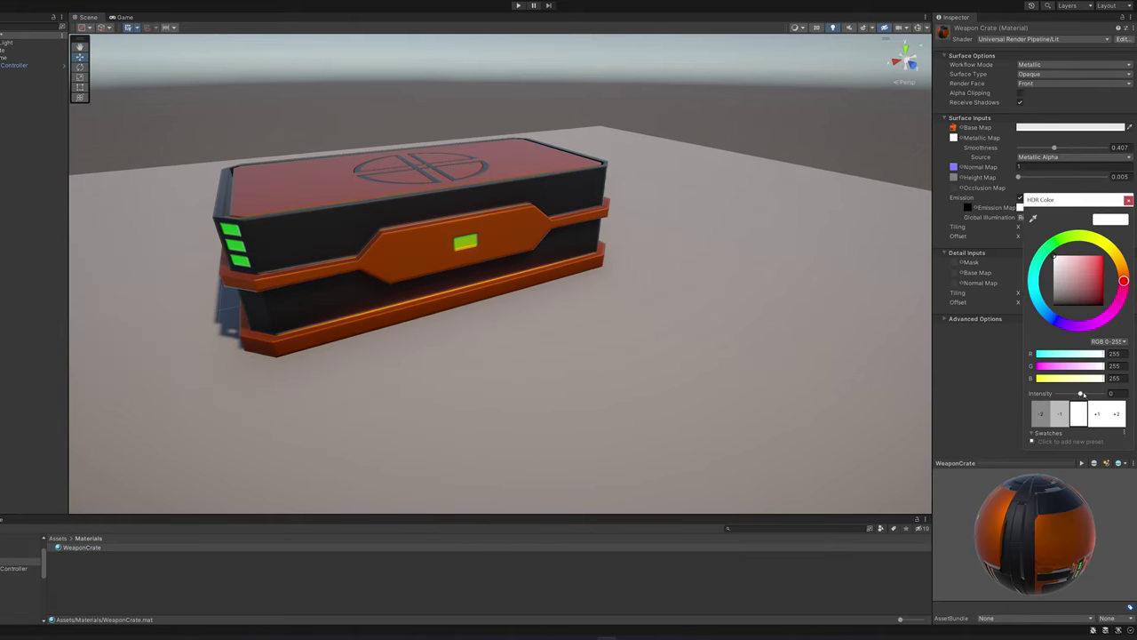
pyautogui.moveTo(1082, 394)
pyautogui.mouseDown()
pyautogui.moveTo(1100, 393)
pyautogui.moveTo(1090, 394)
pyautogui.mouseUp()
pyautogui.keyDown('alt'); pyautogui.moveTo(685, 198); pyautogui.dragTo(622, 209); pyautogui.keyUp('alt')
# - Add an Animator component to the crate
pyautogui.click(530, 214)
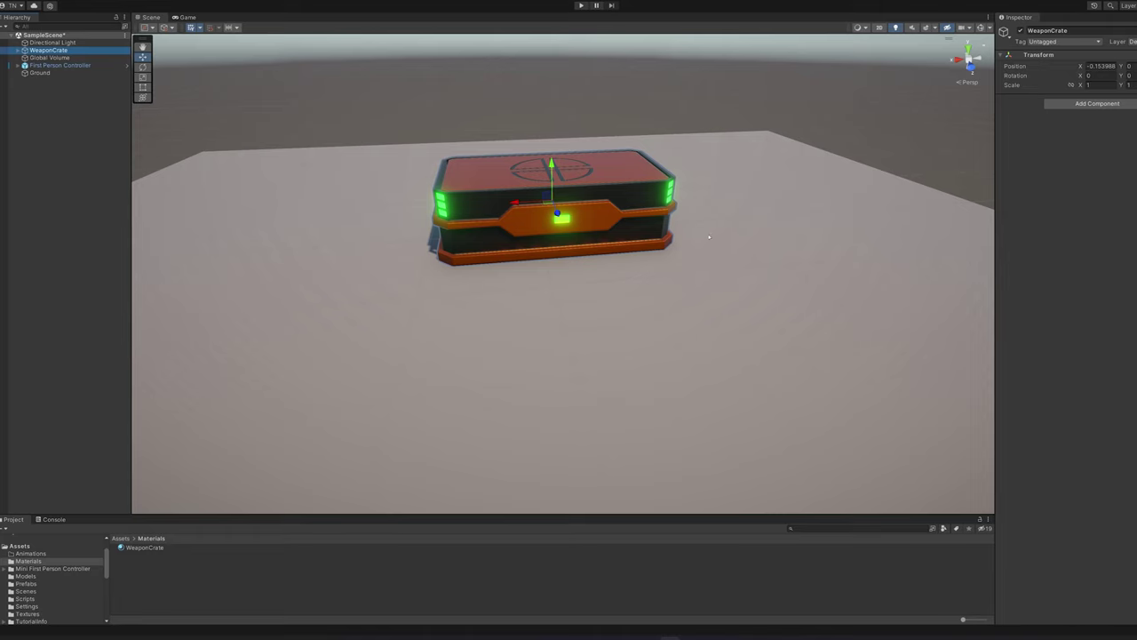
pyautogui.click(1077, 103)
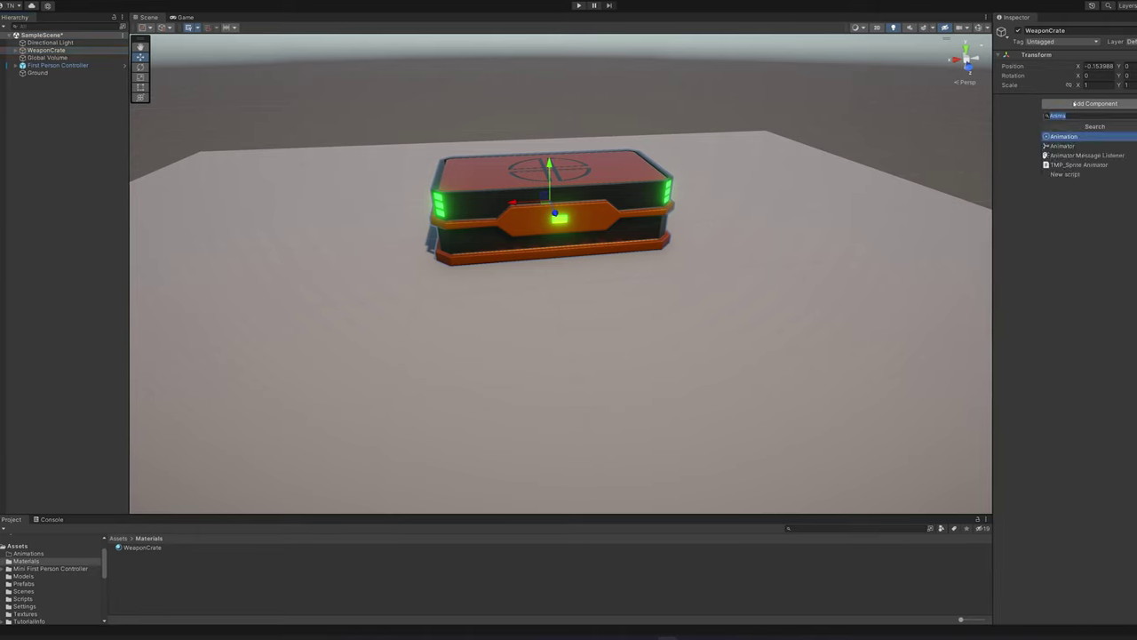
pyautogui.press('BackSpace')
pyautogui.write('tor')
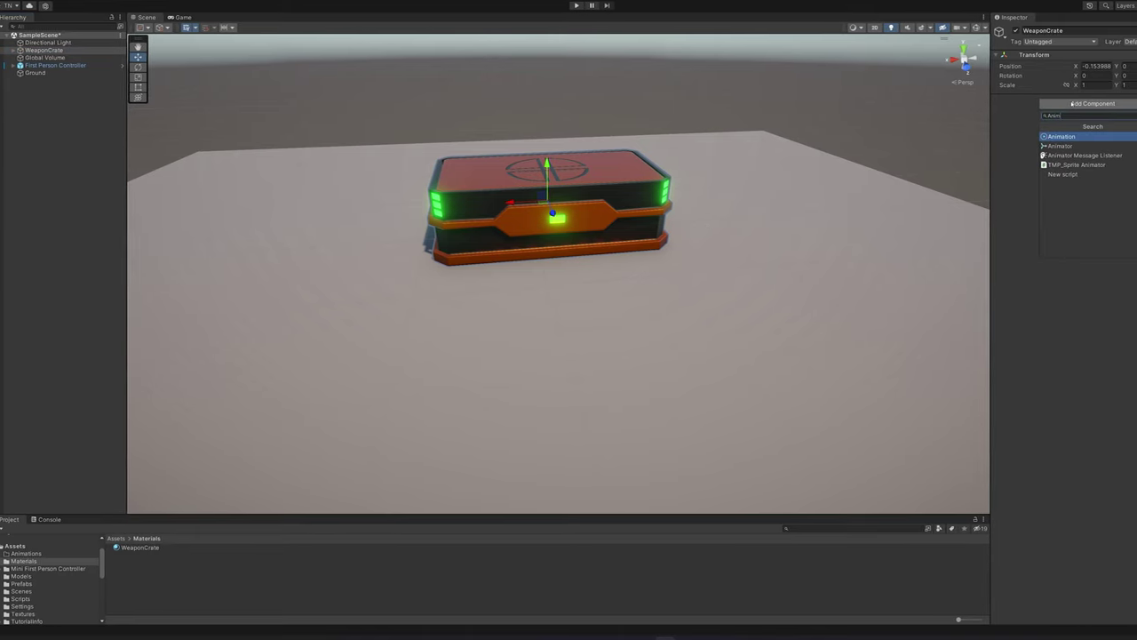
pyautogui.press('Escape')
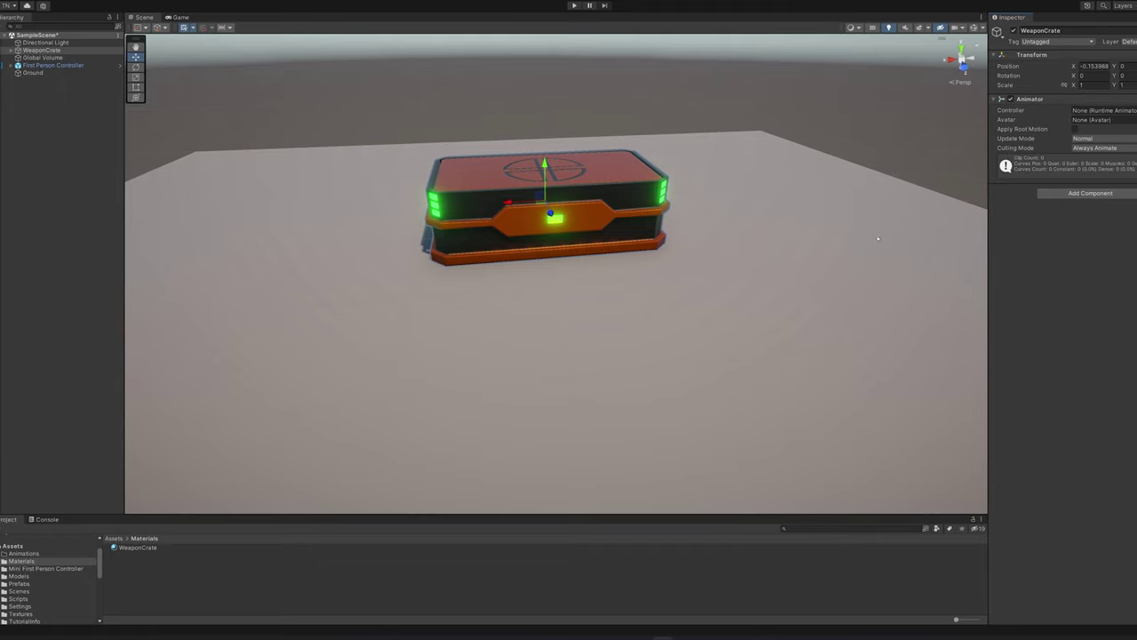
# - Create an animator controller named WeaponCrate in the Animations folder
pyautogui.click(23, 553)
pyautogui.rightClick(135, 553)
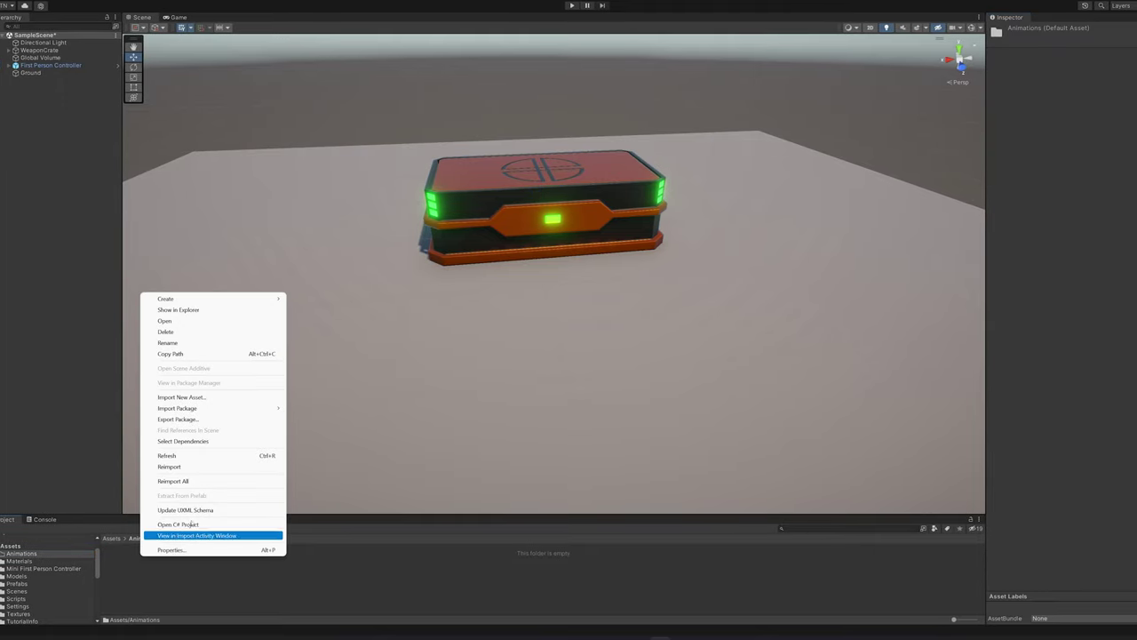
pyautogui.moveTo(227, 298)
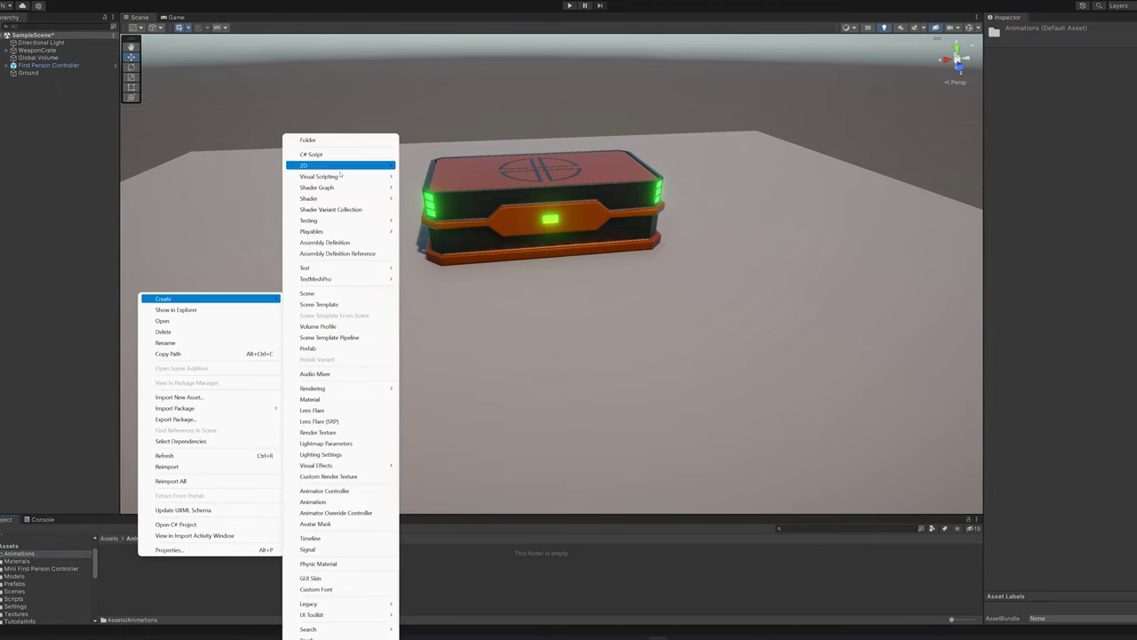
pyautogui.click(323, 491)
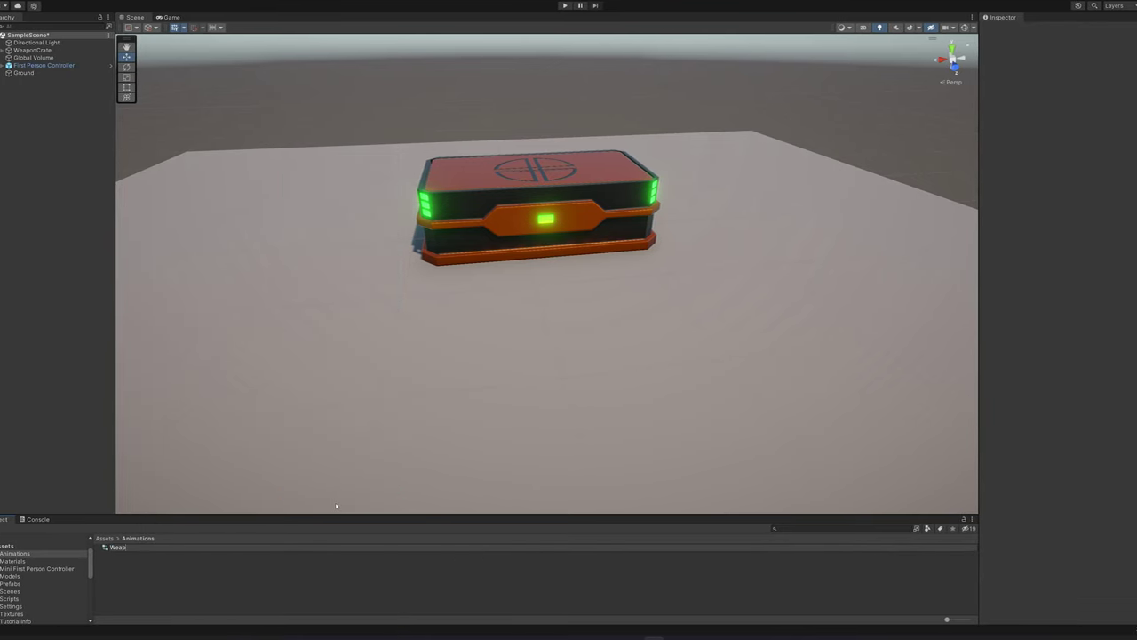
pyautogui.write('WeaponCrate')
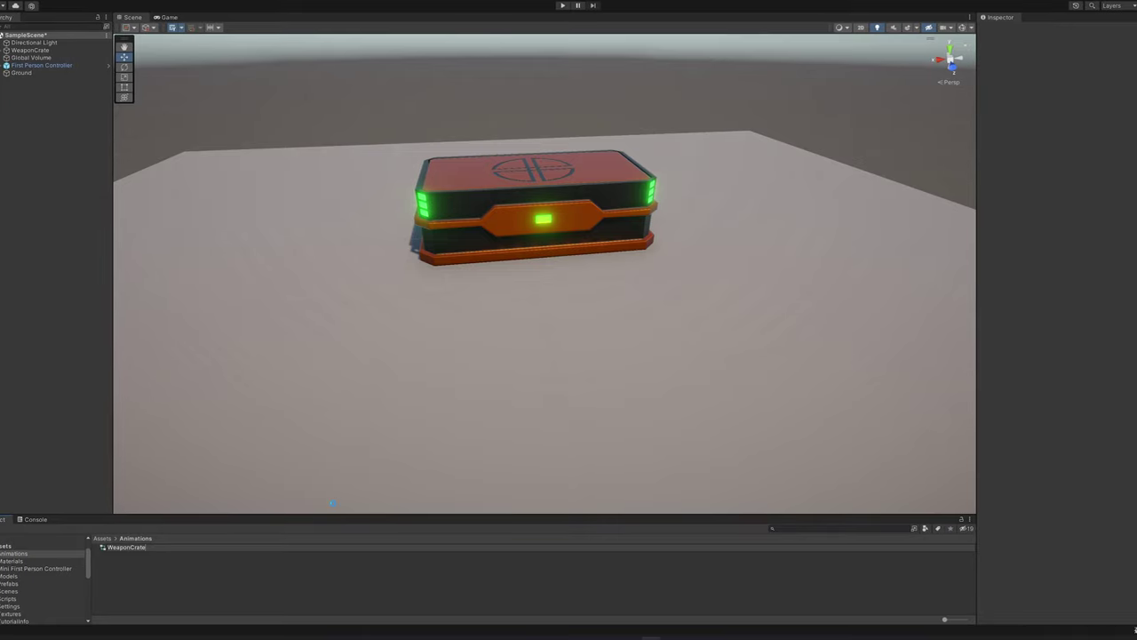
pyautogui.press('Return')
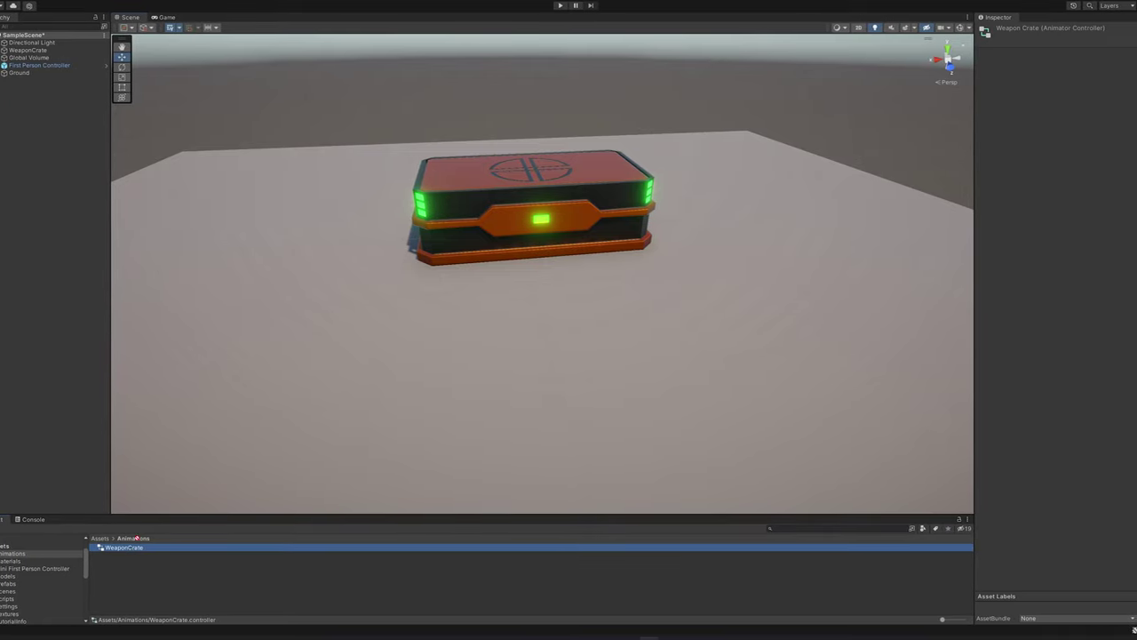
# - Assign the WeaponCrate controller to the crate's Animator and open its state graph
pyautogui.moveTo(125, 547); pyautogui.dragTo(26, 49)
pyautogui.click(27, 50)
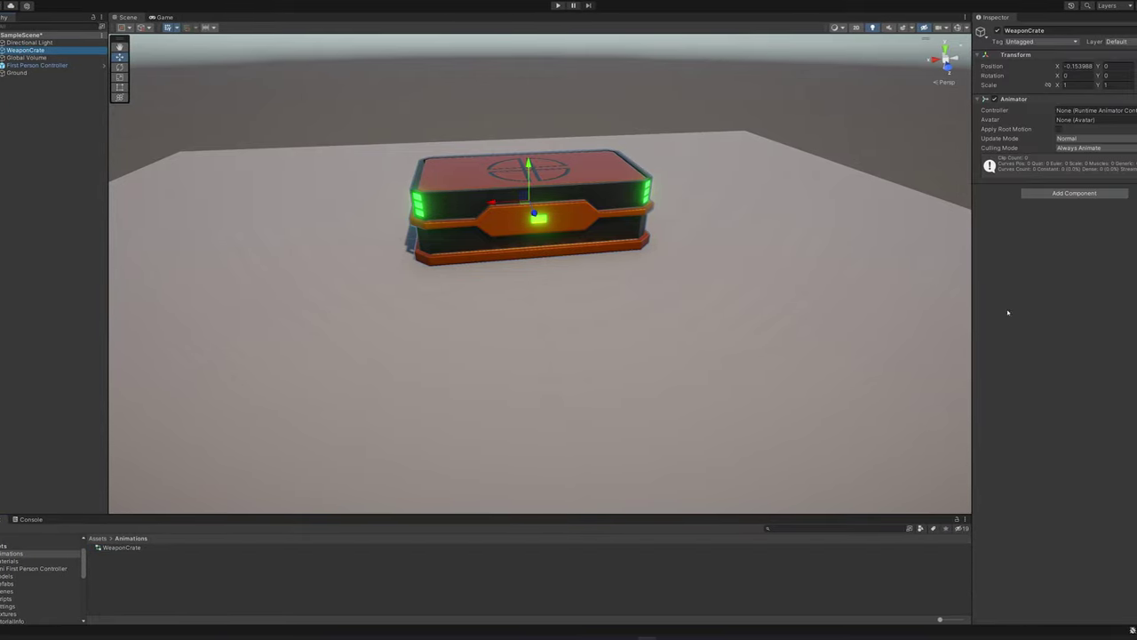
pyautogui.moveTo(151, 550); pyautogui.dragTo(1093, 110)
pyautogui.doubleClick(118, 547)
# - Dock the Animator window beside the Scene view, widen its graph area and move the Exit node
pyautogui.moveTo(198, 17); pyautogui.dragTo(843, 305)
pyautogui.moveTo(675, 265); pyautogui.dragTo(487, 264)
pyautogui.scroll(-3, 319, 271)
pyautogui.scroll(-3, 755, 202)
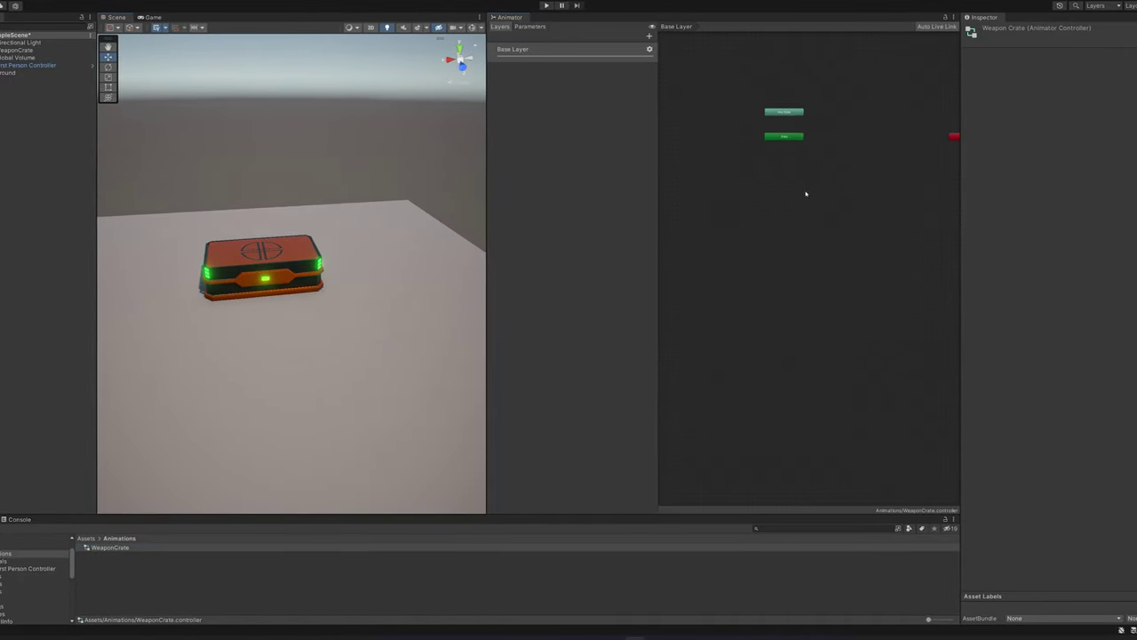
pyautogui.scroll(3, 762, 228)
pyautogui.scroll(-3, 782, 254)
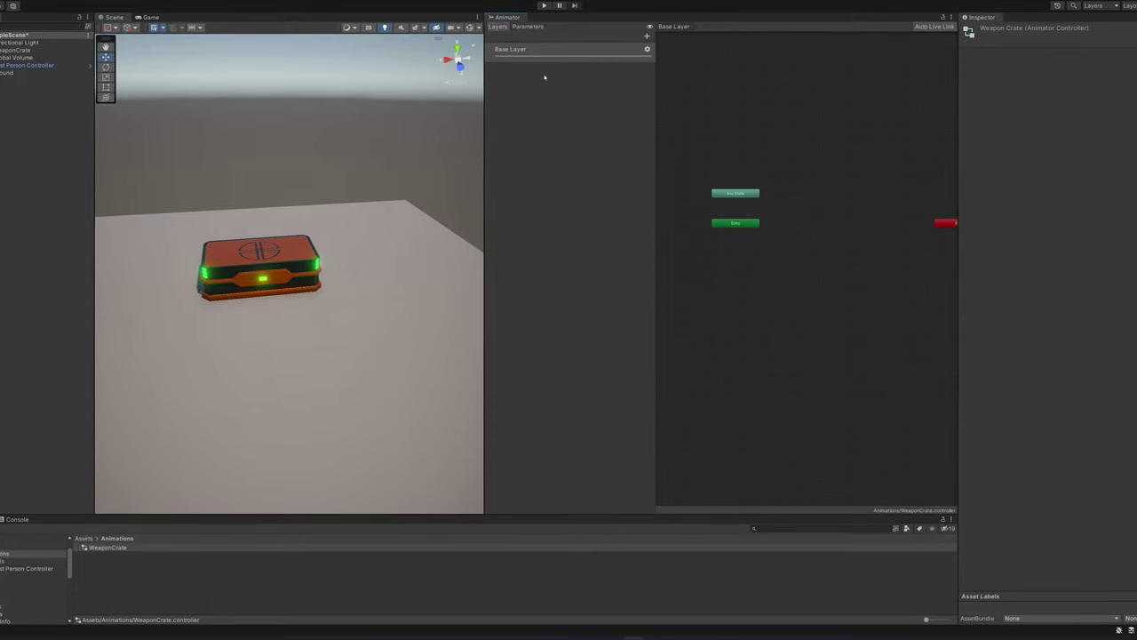
pyautogui.moveTo(485, 133); pyautogui.dragTo(324, 139)
pyautogui.scroll(2, 749, 231)
pyautogui.moveTo(891, 236); pyautogui.dragTo(720, 183)
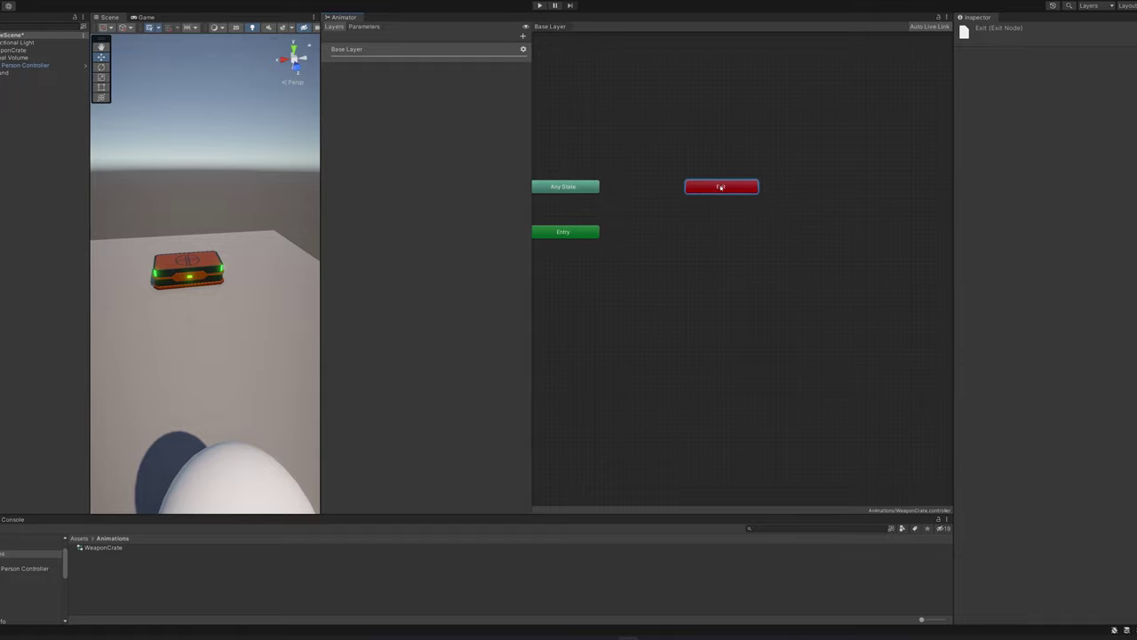
pyautogui.scroll(3, 655, 240)
pyautogui.scroll(-2, 675, 248)
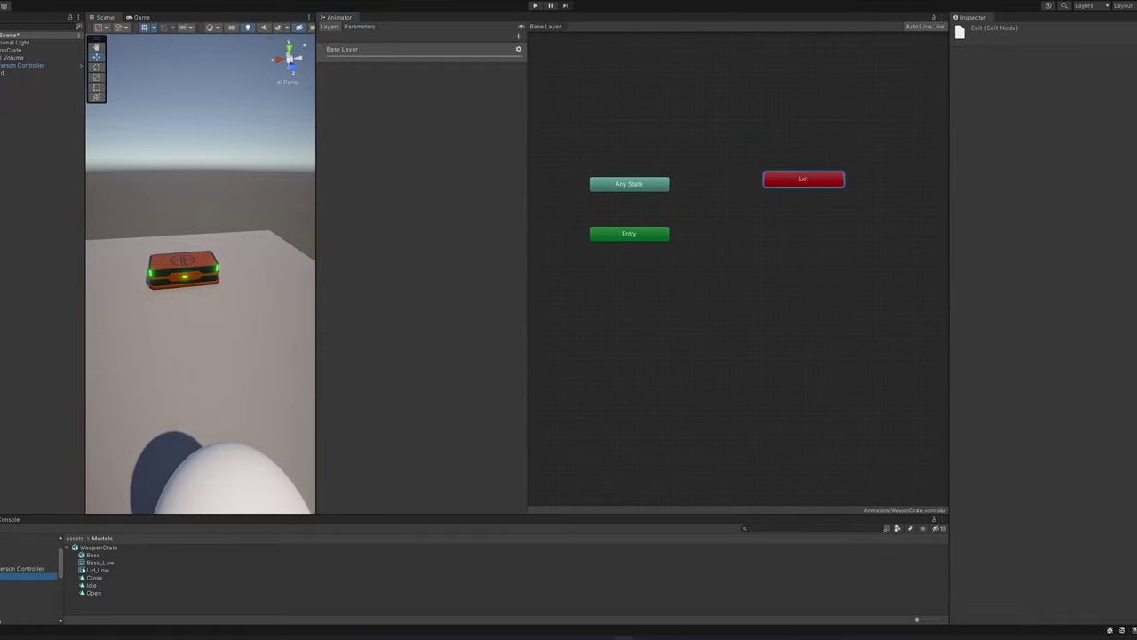
# - Add Idle as the default state from Entry, plus Open and Close states arranged side by side
pyautogui.moveTo(729, 246); pyautogui.dragTo(754, 239)
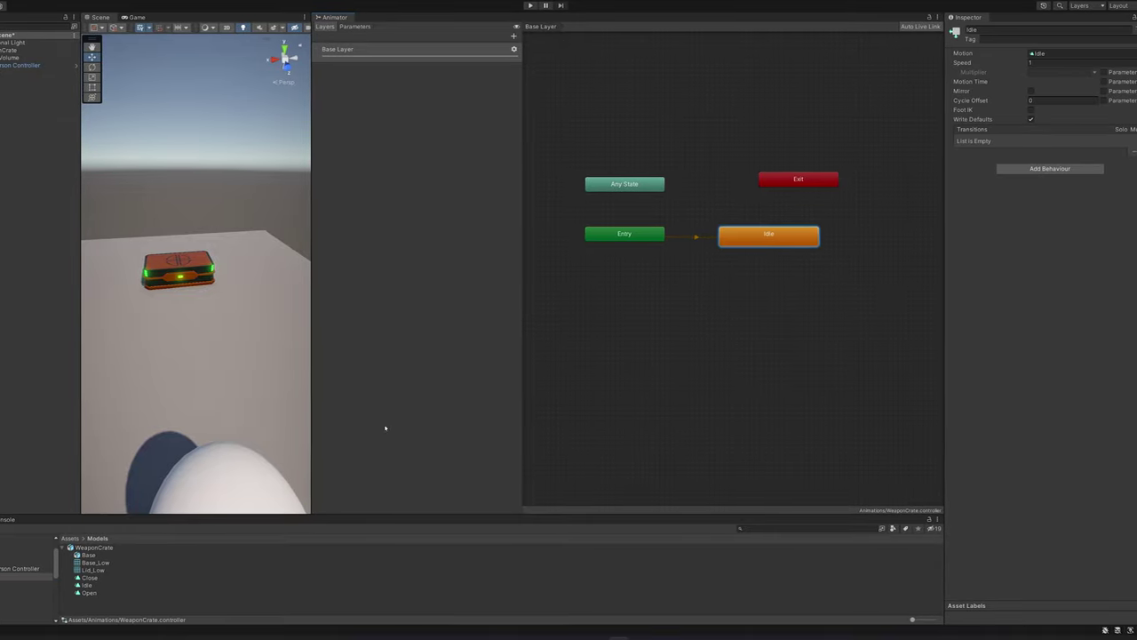
pyautogui.moveTo(703, 326); pyautogui.dragTo(708, 340)
pyautogui.moveTo(84, 580); pyautogui.dragTo(871, 342)
pyautogui.moveTo(790, 357); pyautogui.dragTo(712, 353)
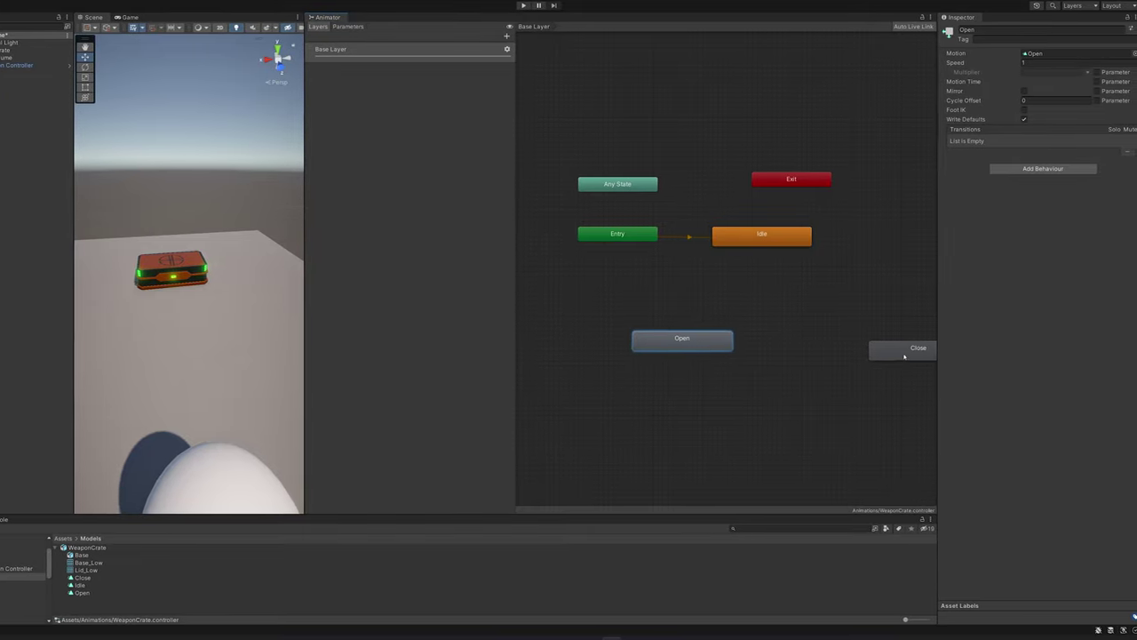
pyautogui.moveTo(903, 356); pyautogui.dragTo(837, 337)
pyautogui.moveTo(694, 350); pyautogui.dragTo(713, 344)
# - Add a Bool parameter named Open to the animator
pyautogui.click(346, 26)
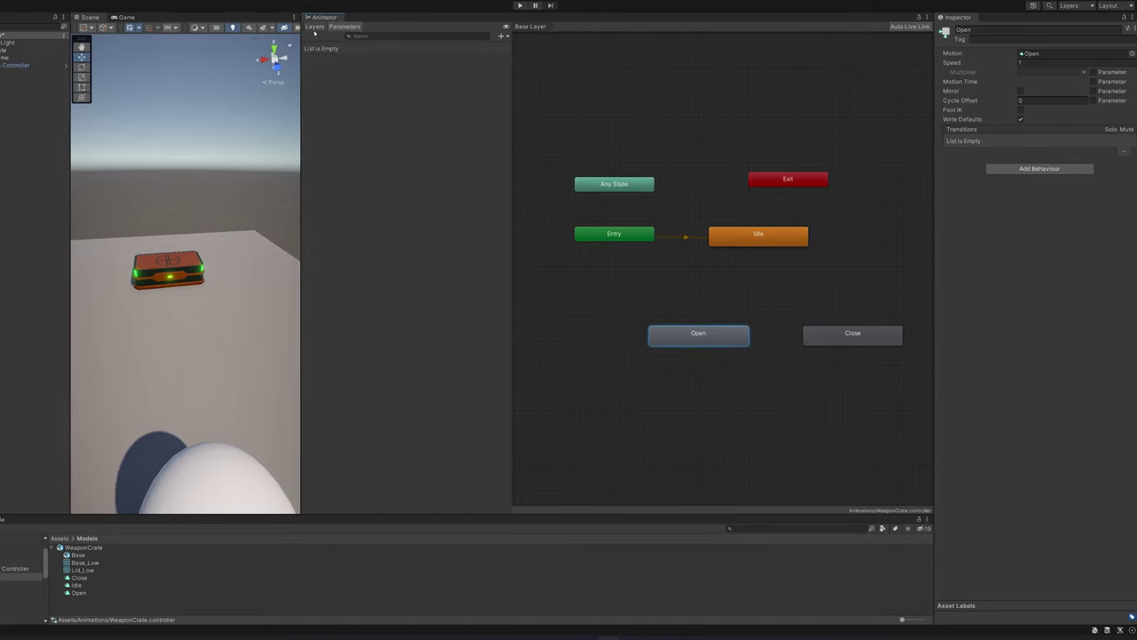
pyautogui.click(501, 35)
pyautogui.click(512, 70)
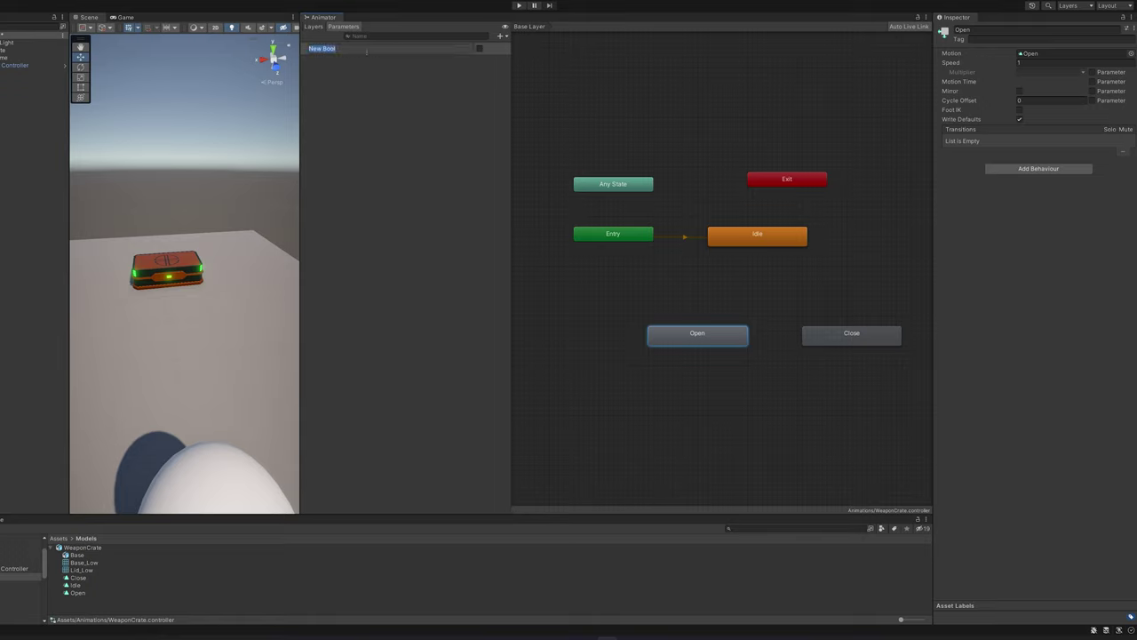
pyautogui.write('Open')
pyautogui.press('Return')
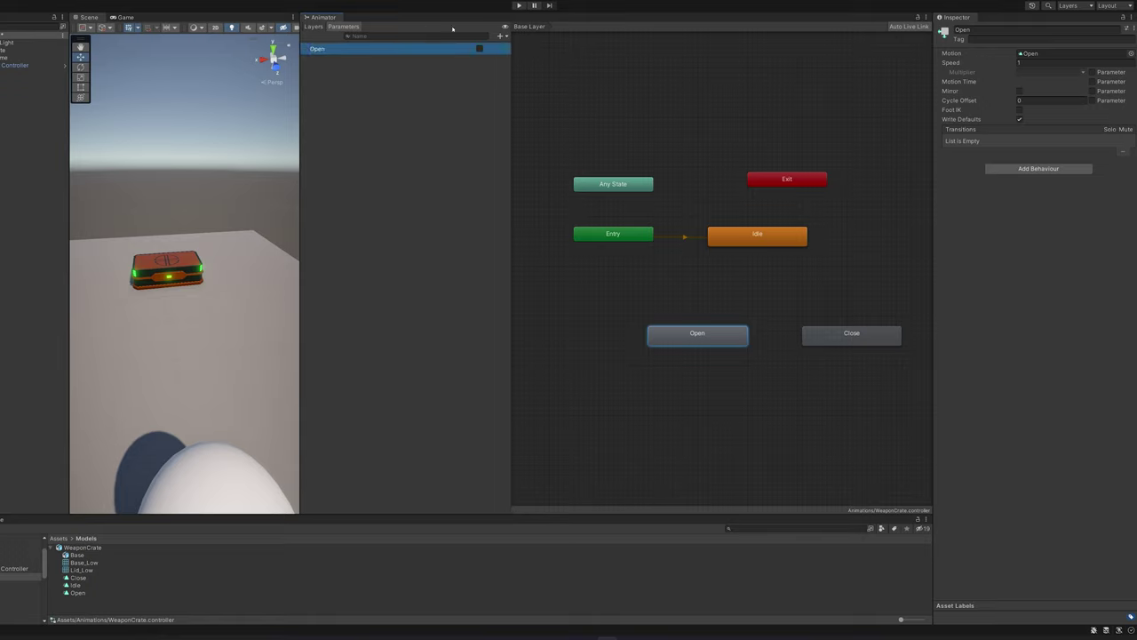
# - Create an Idle→Open transition conditioned on Open being true
pyautogui.rightClick(757, 240)
pyautogui.click(781, 248)
pyautogui.click(711, 330)
pyautogui.click(1110, 238)
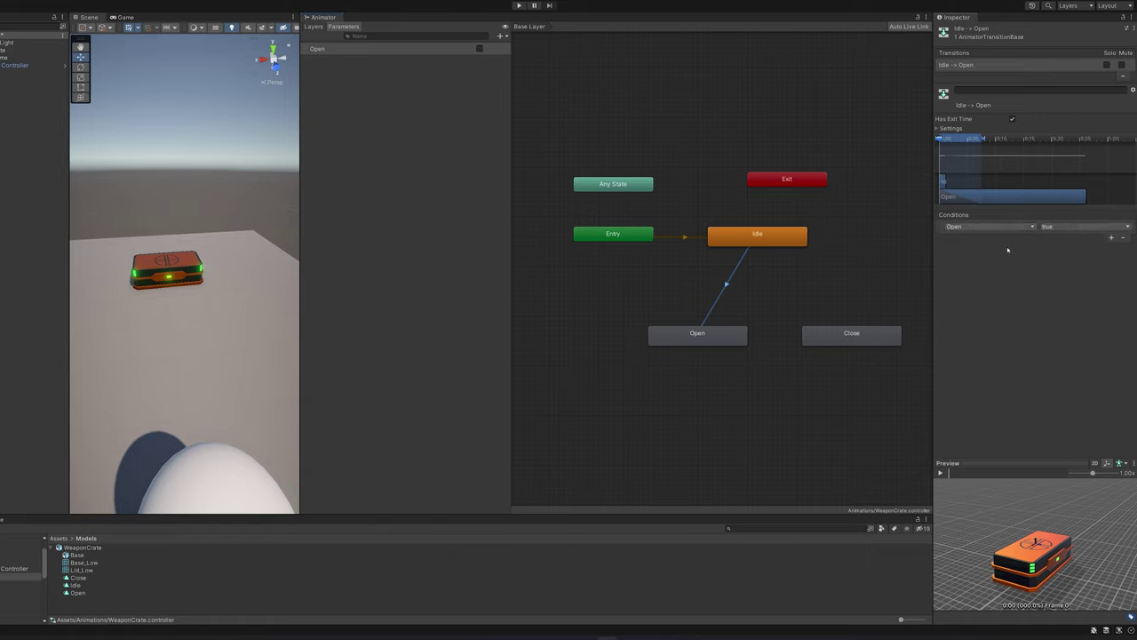
# - Create an Open→Close transition conditioned on Open being false
pyautogui.rightClick(702, 336)
pyautogui.click(729, 341)
pyautogui.click(822, 336)
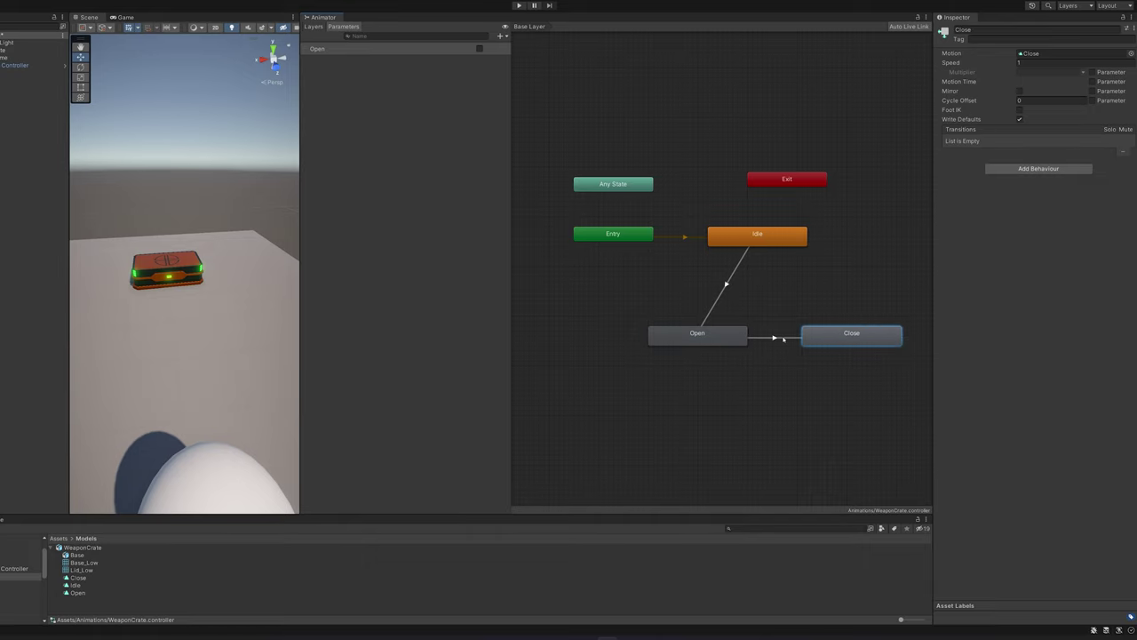
pyautogui.click(1111, 238)
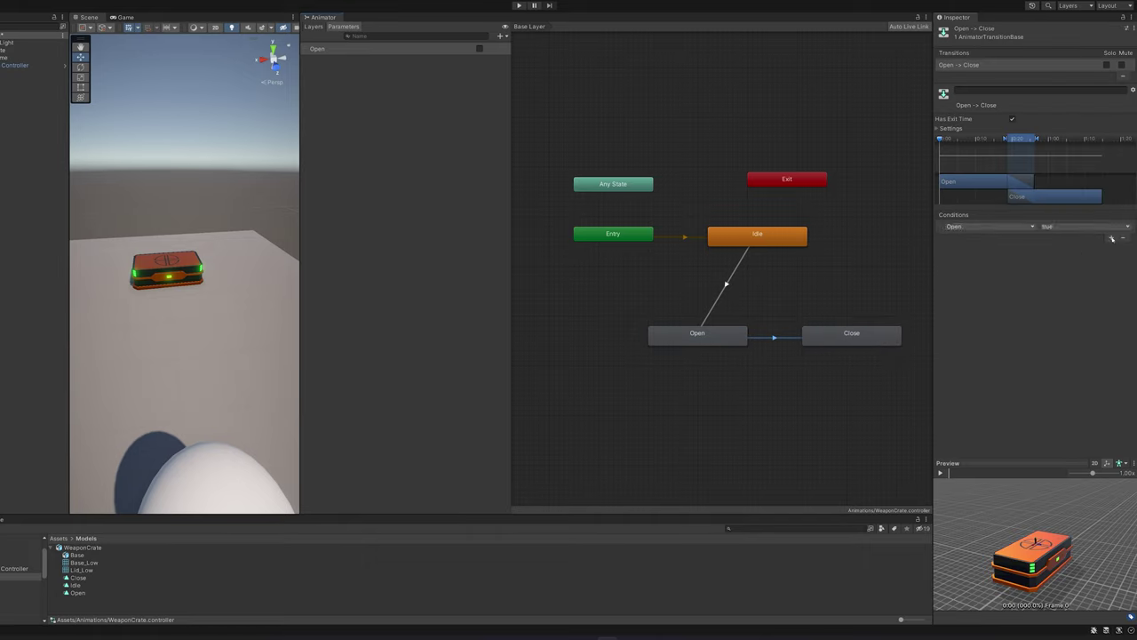
pyautogui.click(1030, 231)
pyautogui.click(1069, 230)
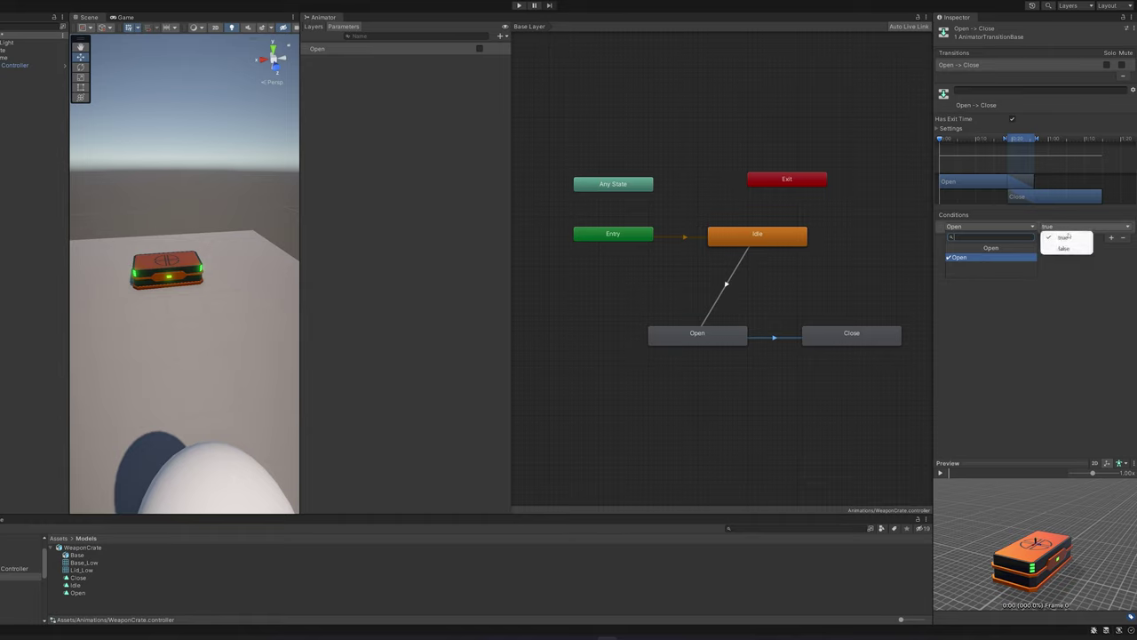
pyautogui.click(1067, 247)
# - Create a transition from Close back to Idle
pyautogui.rightClick(872, 333)
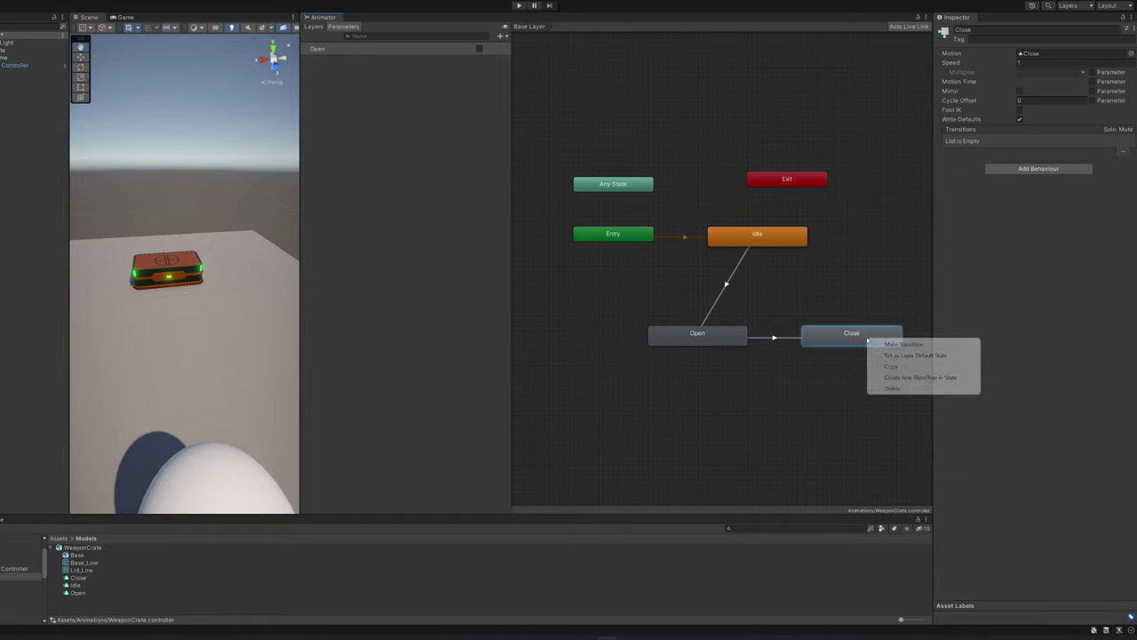
pyautogui.click(882, 341)
pyautogui.click(791, 242)
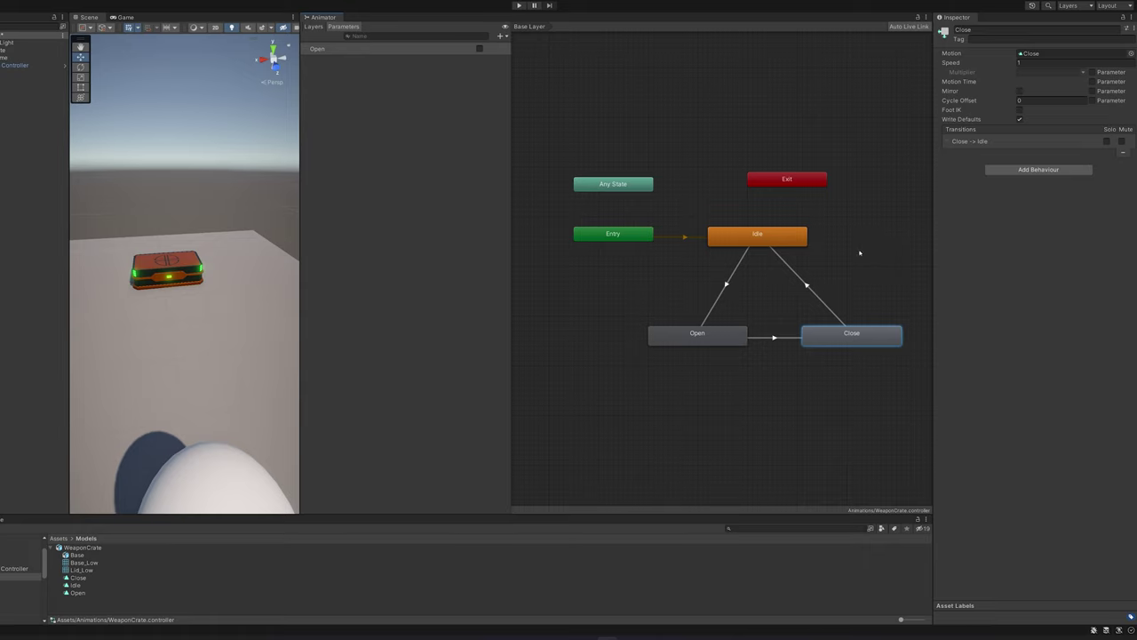
# - Turn off Has Exit Time on the Idle→Open and Open→Close transitions
pyautogui.click(727, 282)
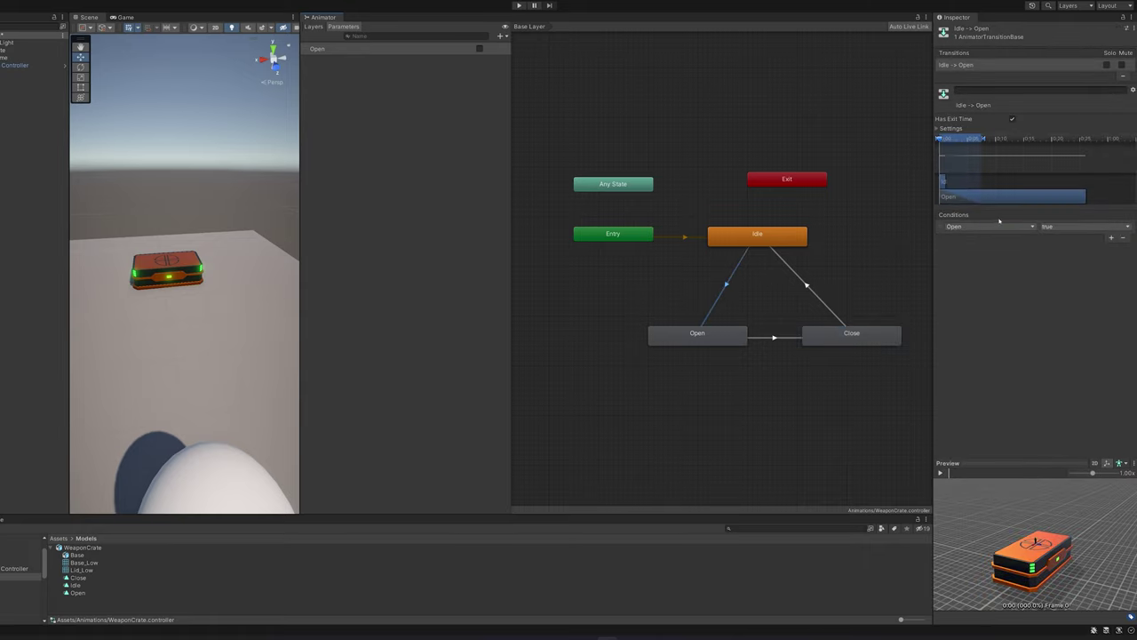
pyautogui.click(1010, 119)
pyautogui.click(771, 339)
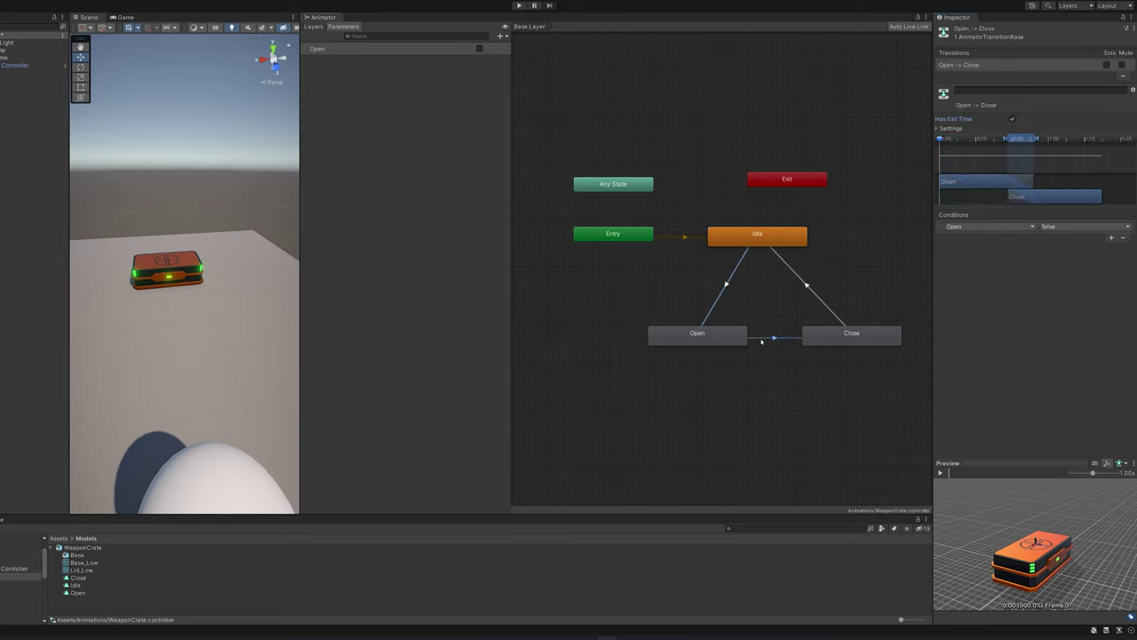
pyautogui.click(1012, 119)
pyautogui.click(805, 285)
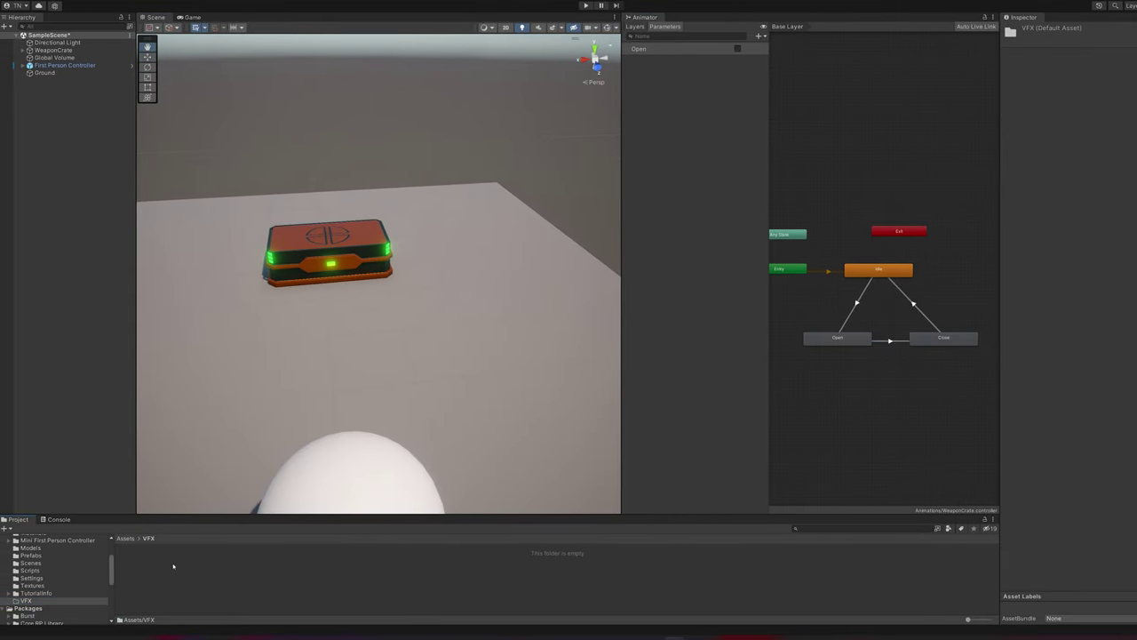
# - Create a Visual Effect Graph named WeaponCrate in the VFX folder and dock its editor beside the Animator
pyautogui.rightClick(173, 563)
pyautogui.moveTo(269, 311)
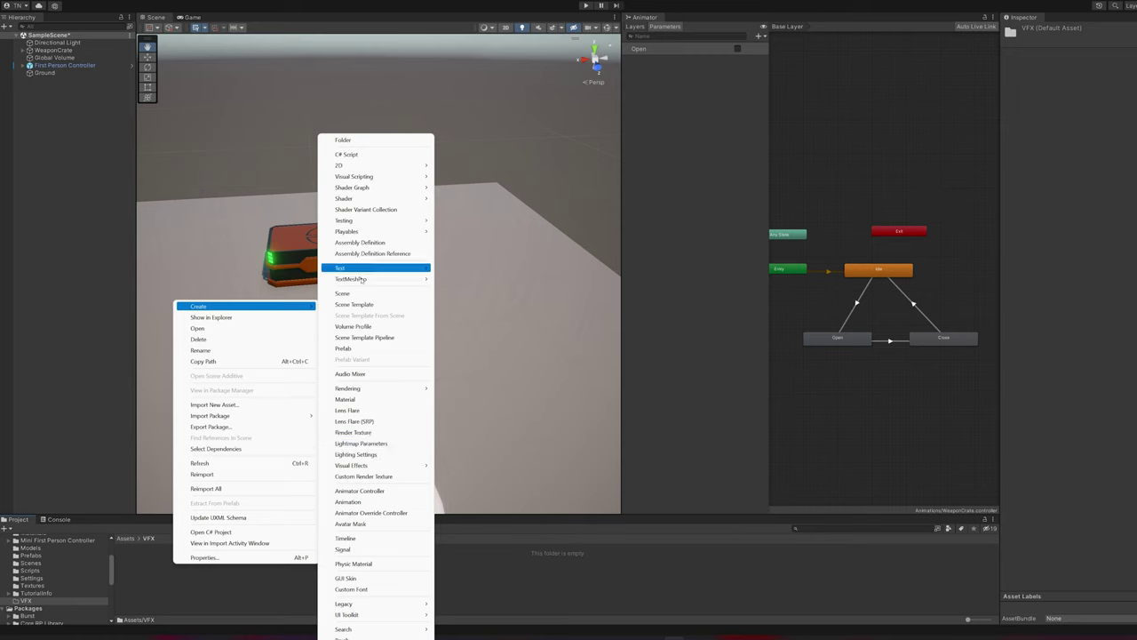
pyautogui.moveTo(365, 464)
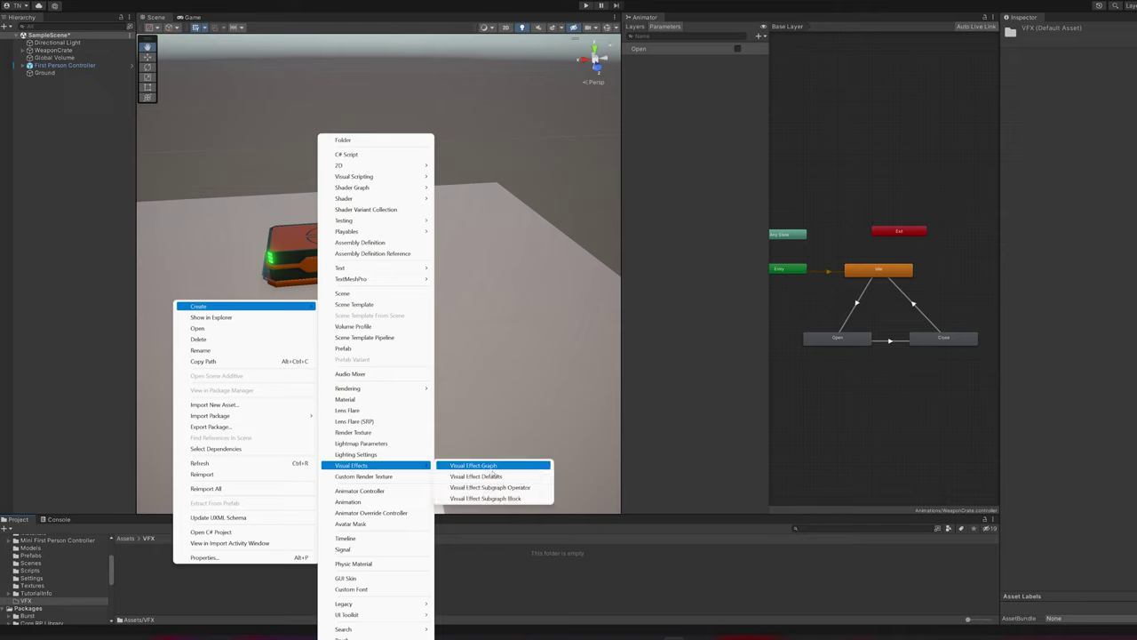
pyautogui.click(491, 465)
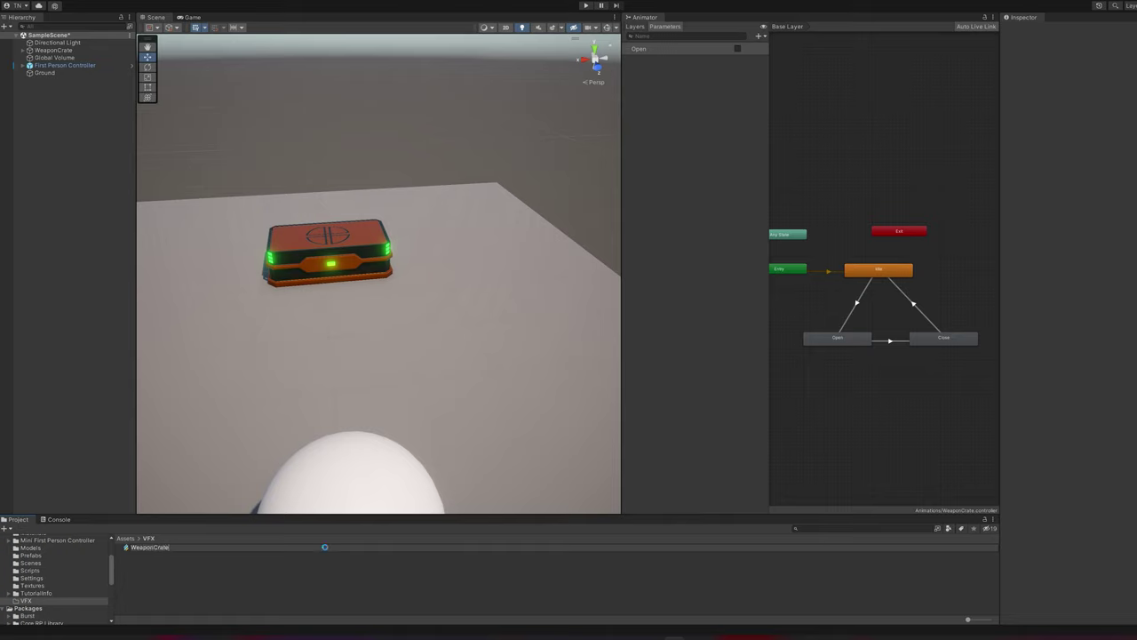
pyautogui.press('Return')
pyautogui.doubleClick(139, 548)
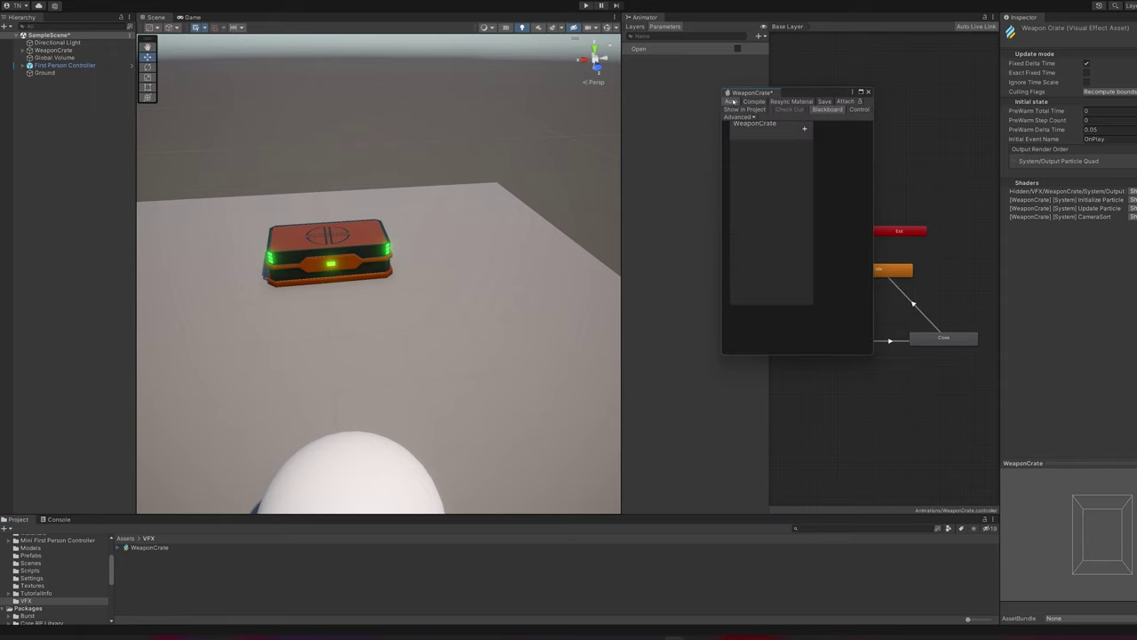
pyautogui.moveTo(746, 92); pyautogui.dragTo(650, 19)
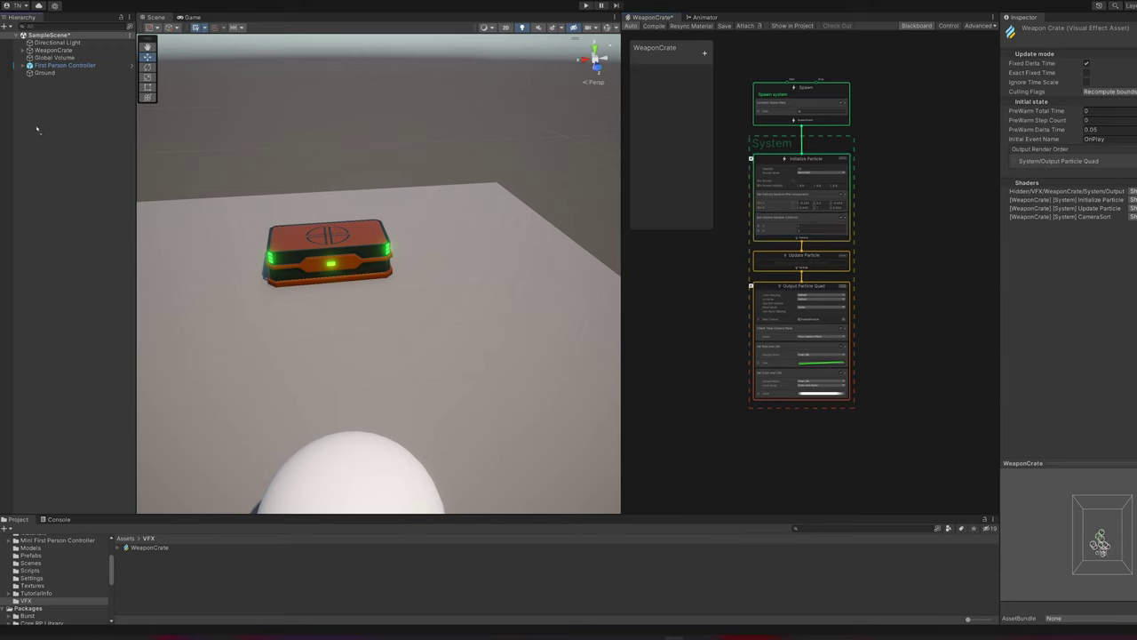
# - Place a WeaponCrate effect instance slightly above the crate and open the Main Texture picker
pyautogui.moveTo(38, 127); pyautogui.dragTo(53, 129)
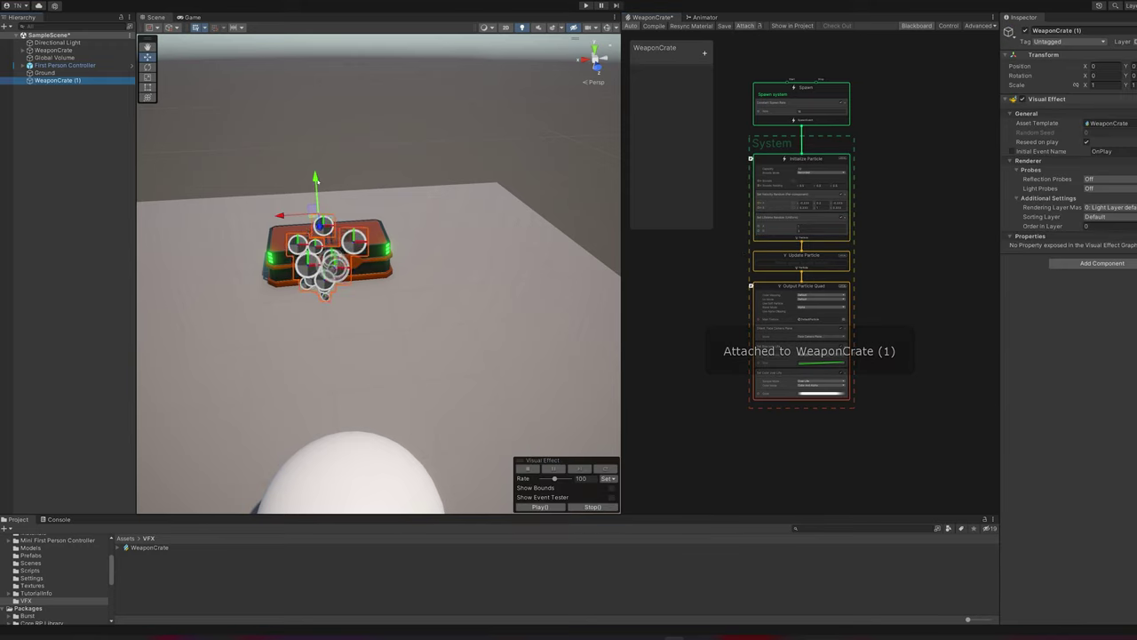
pyautogui.moveTo(315, 180); pyautogui.dragTo(316, 123)
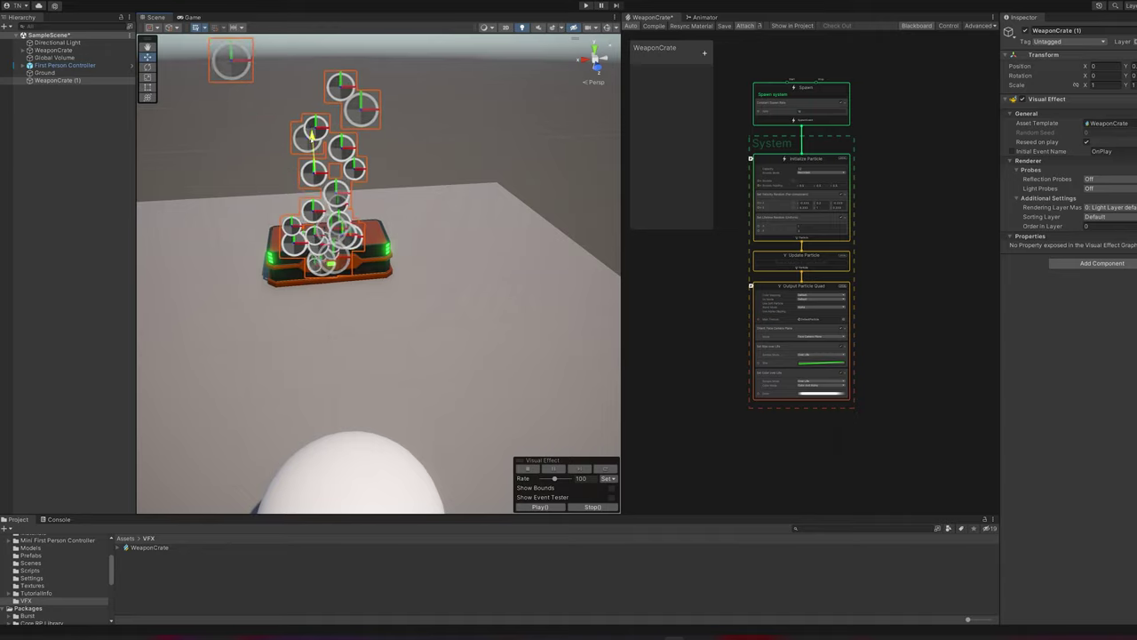
pyautogui.scroll(6, 715, 302)
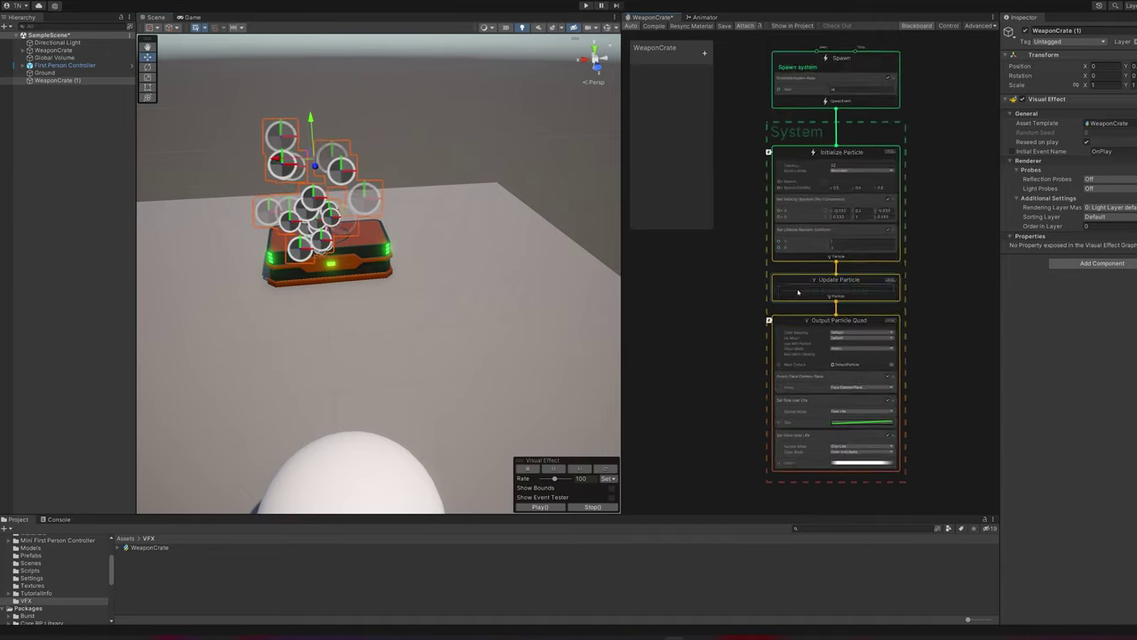
pyautogui.click(961, 327)
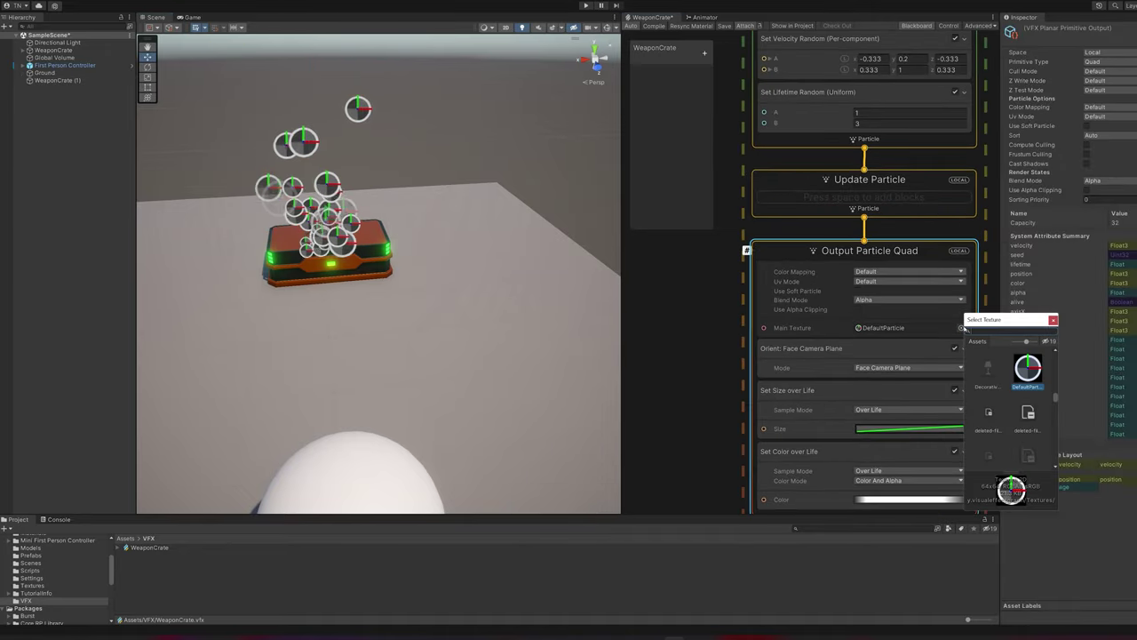
# - Search for 'Particle' and set Default-Particle as the Output Particle Quad's main texture
pyautogui.write('default par')
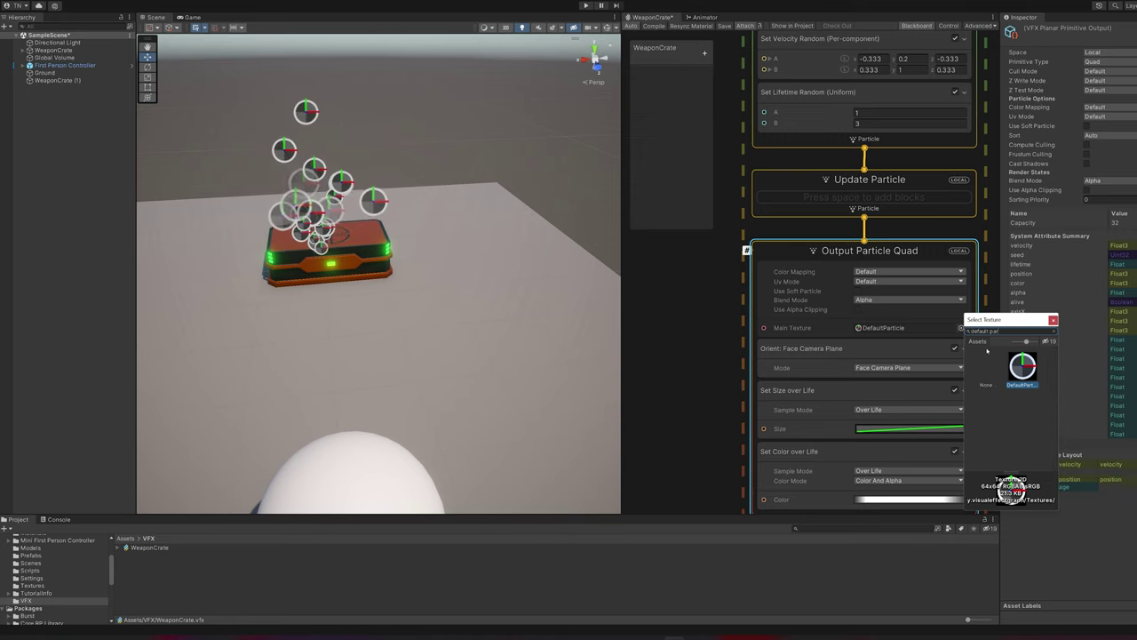
pyautogui.hotkey('ctrl', 'a')
pyautogui.write('Particle')
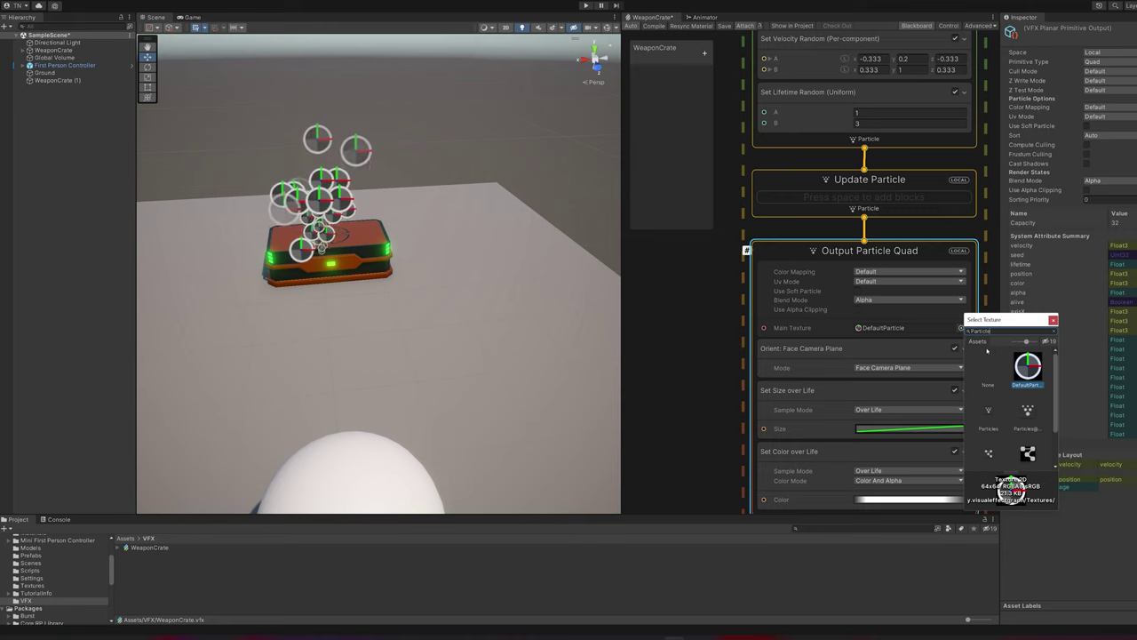
pyautogui.scroll(-2, 1023, 426)
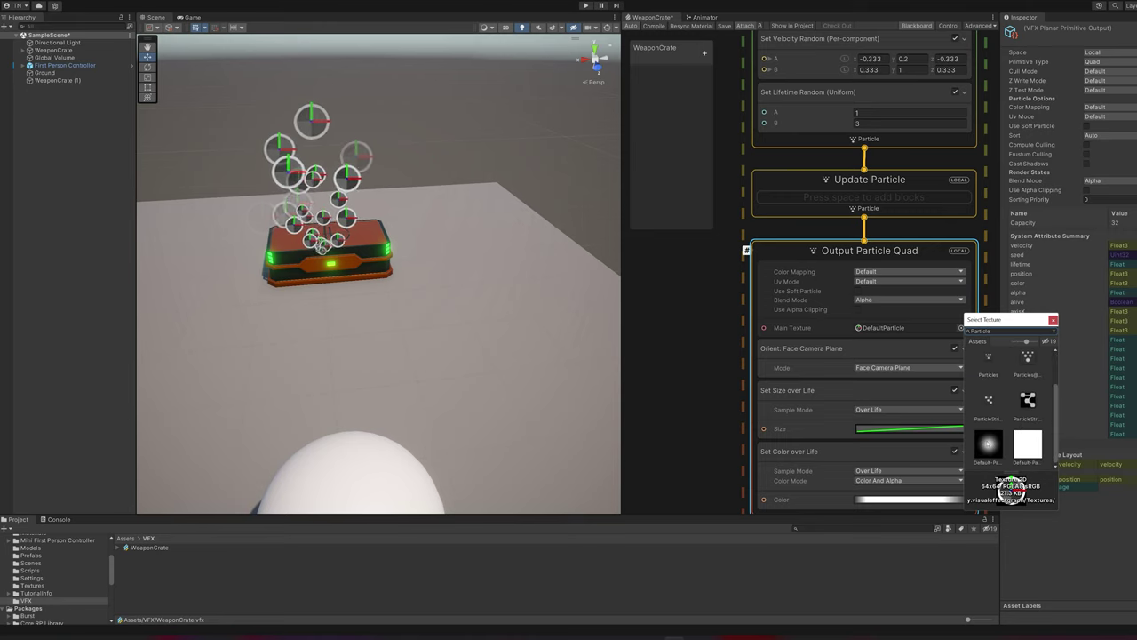
pyautogui.doubleClick(1012, 491)
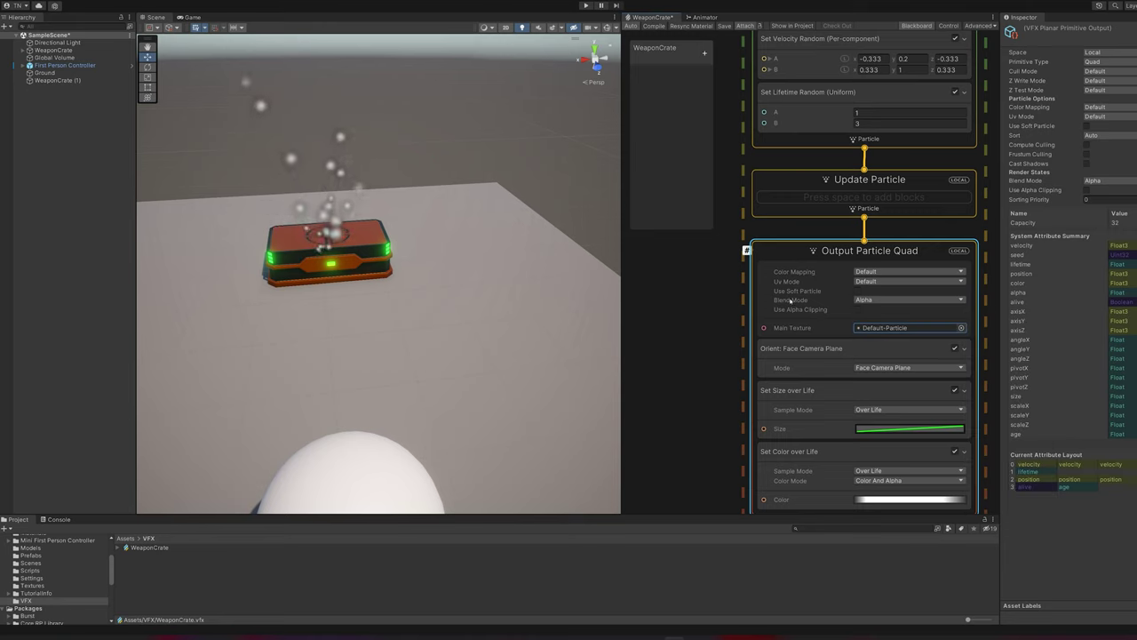
pyautogui.scroll(6, 818, 266)
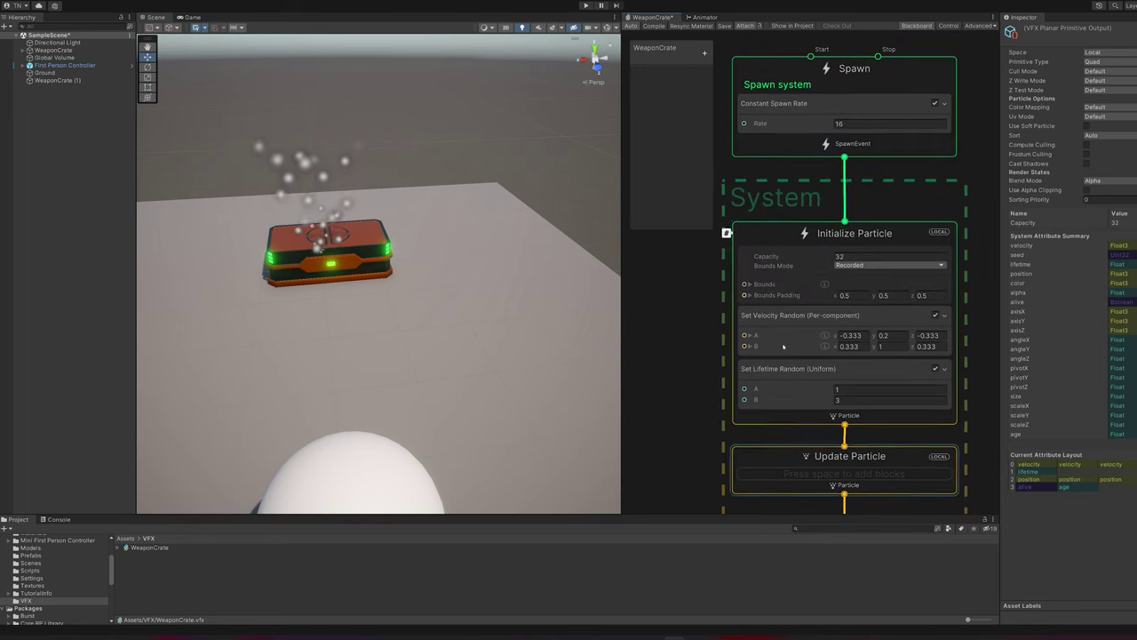
pyautogui.scroll(1, 826, 240)
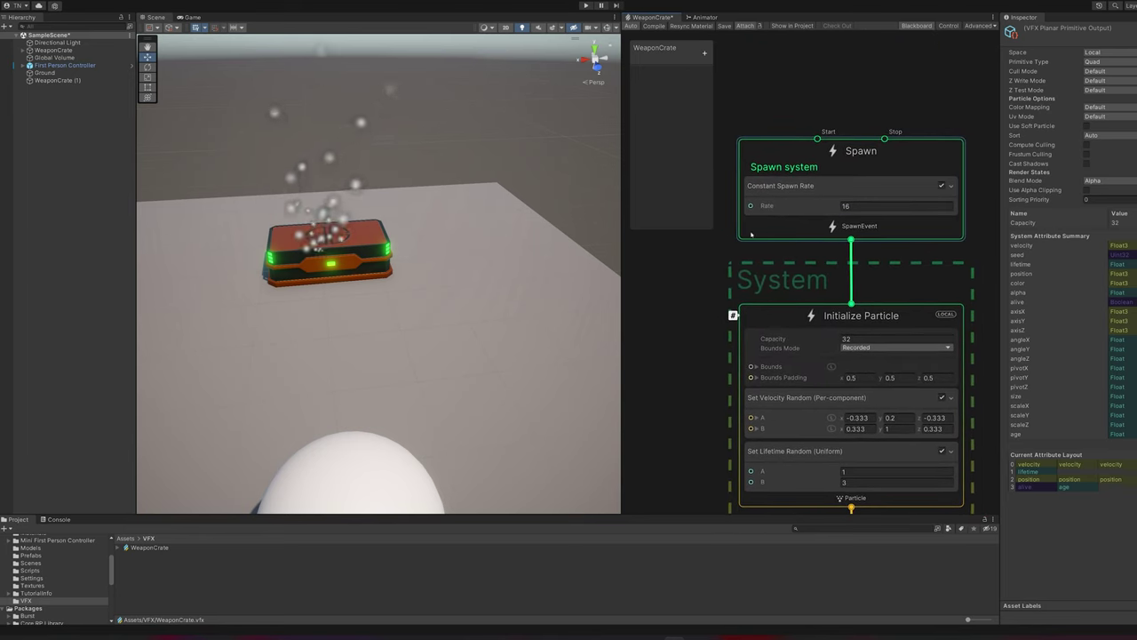
# - Replace the Constant Spawn Rate block with a Single Burst block in Spawn
pyautogui.click(817, 185)
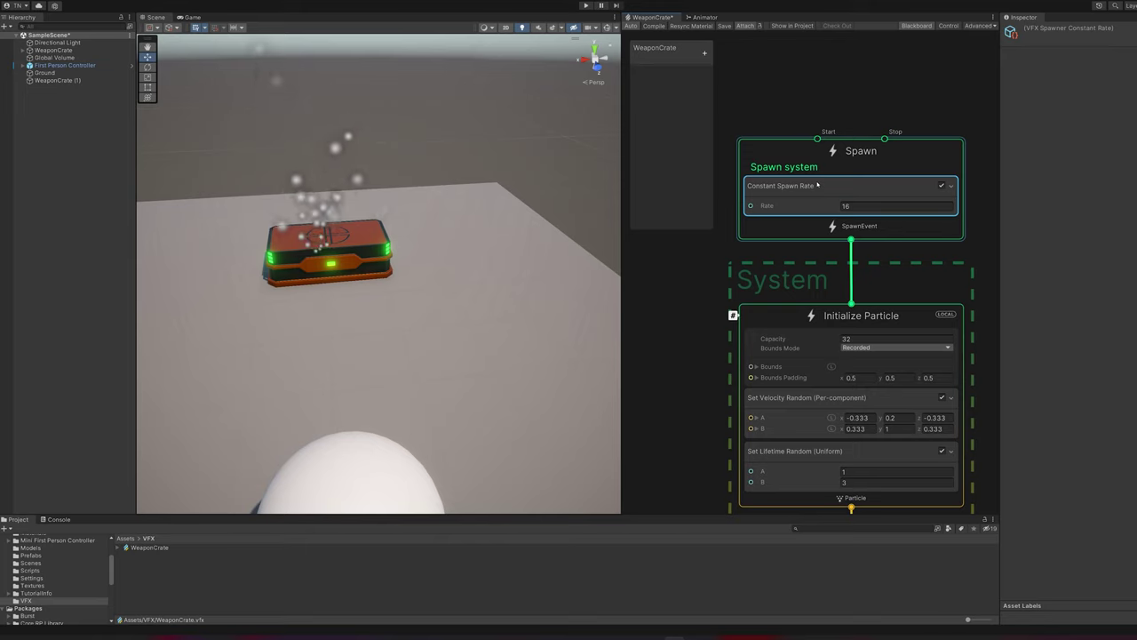
pyautogui.press('Delete')
pyautogui.press('space')
pyautogui.write('burst')
pyautogui.press('Return')
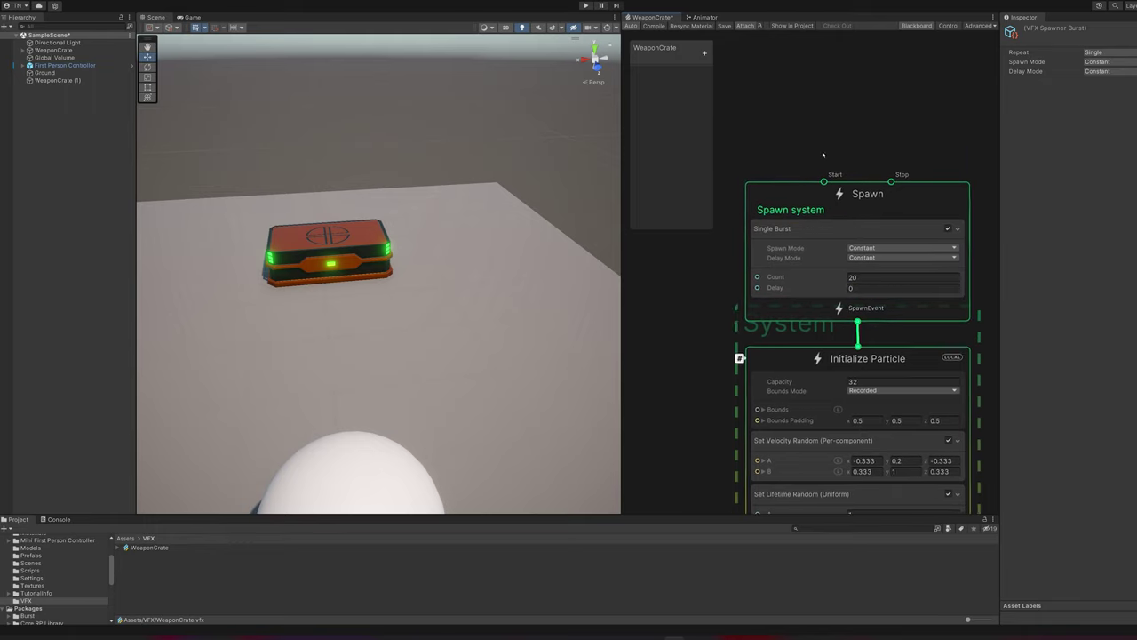
# - Wire an OnPlay Event node into Spawn's Start input and send it to preview the burst
pyautogui.press('space')
pyautogui.write('event')
pyautogui.press('Return')
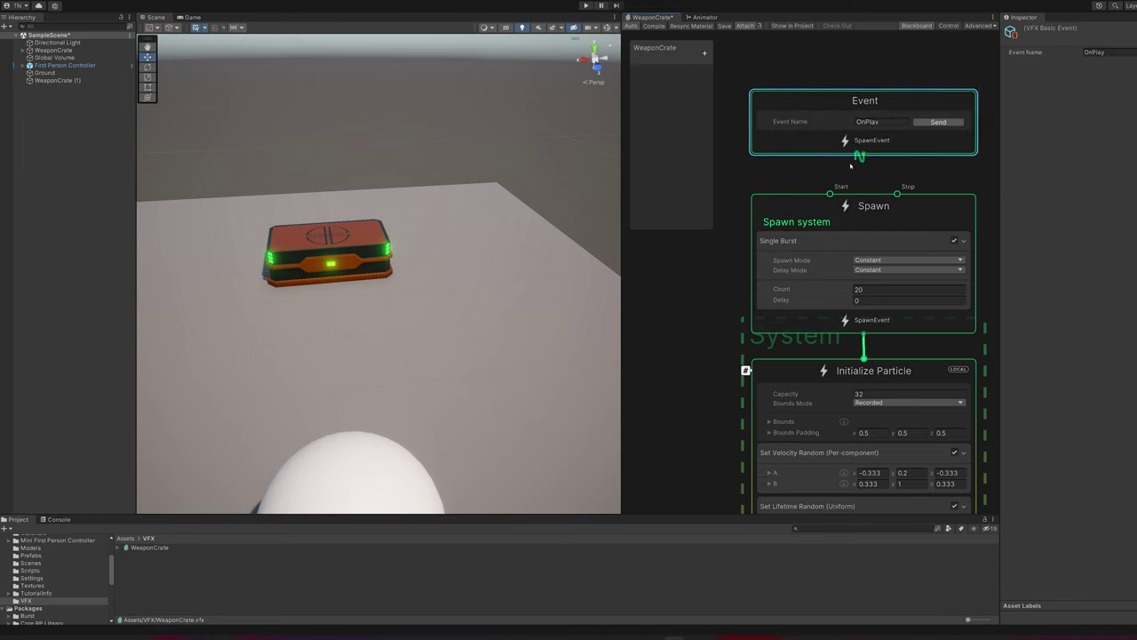
pyautogui.moveTo(845, 169); pyautogui.dragTo(830, 193)
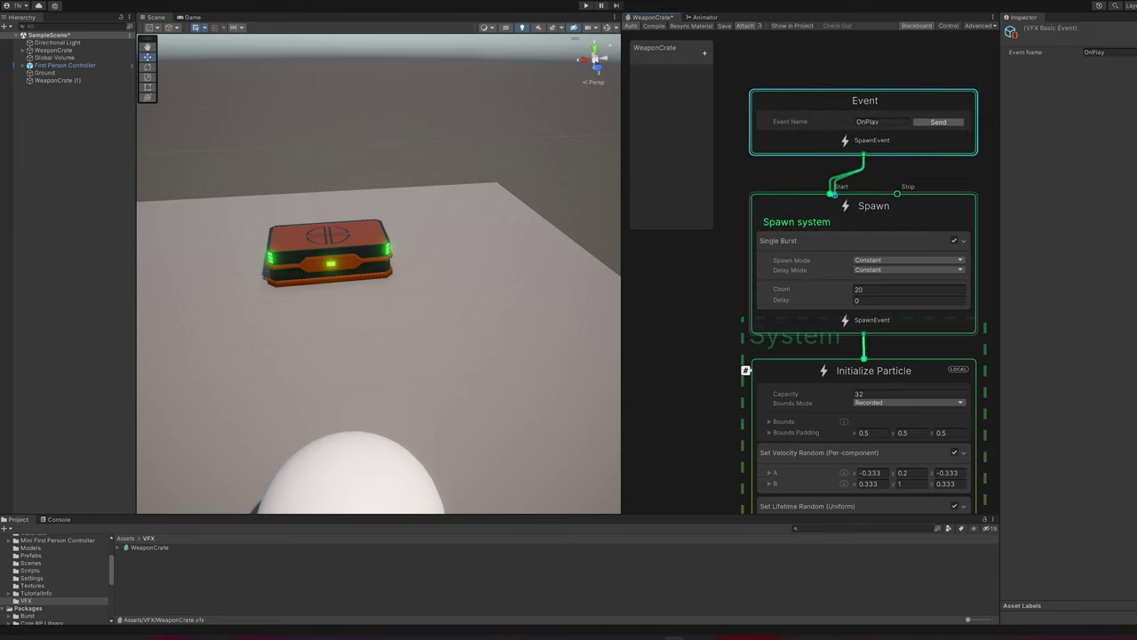
pyautogui.click(924, 122)
pyautogui.moveTo(743, 311); pyautogui.dragTo(741, 305, button='middle')
pyautogui.moveTo(741, 498); pyautogui.dragTo(741, 373, button='middle')
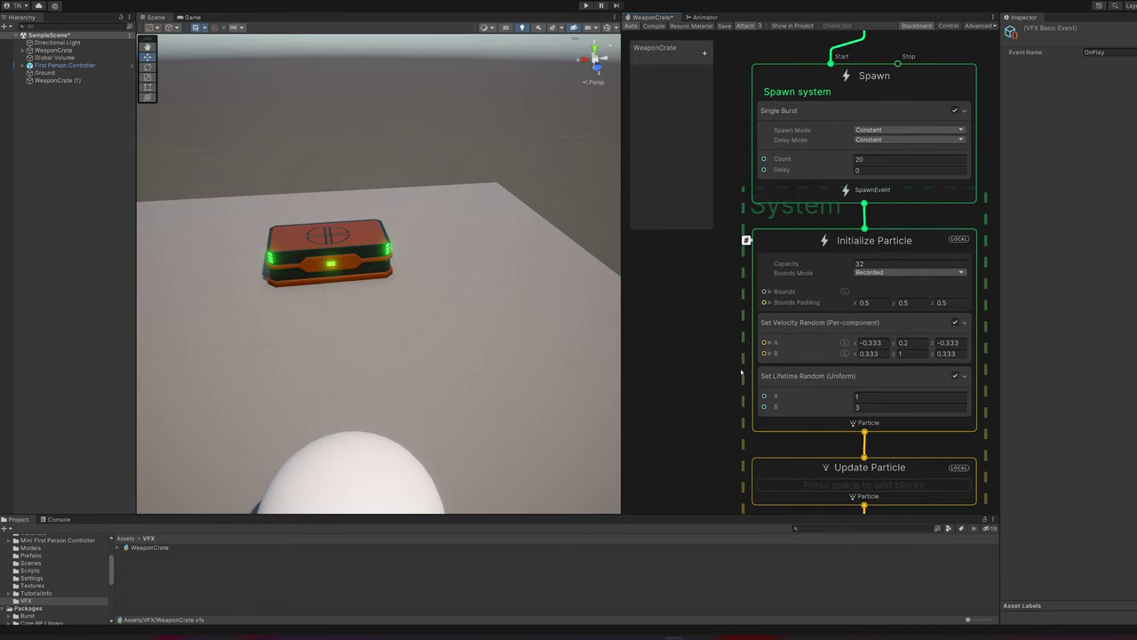
# - Enter Set Velocity Random A and B values on X only, keeping Y and Z at 0
pyautogui.click(886, 342)
pyautogui.write('-5')
pyautogui.write('0')
pyautogui.press('Tab')
pyautogui.write('0')
pyautogui.press('Tab')
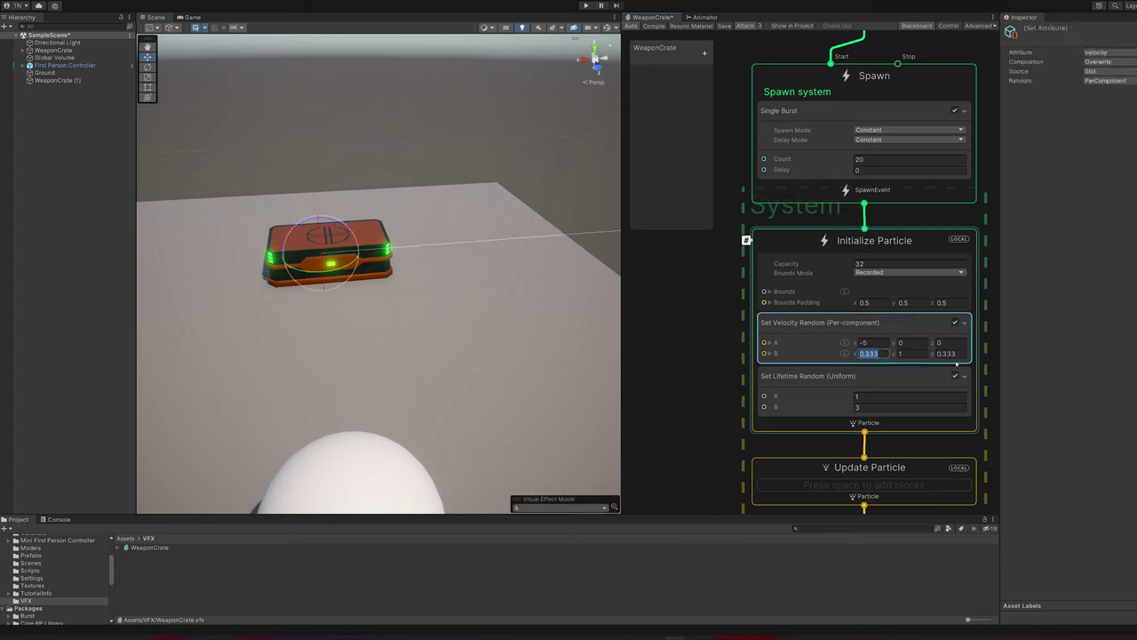
pyautogui.write('5')
pyautogui.press('Tab')
pyautogui.write('0')
pyautogui.press('Tab')
pyautogui.write('0')
# - Preview the burst, then refine velocity A x toward -2.5 and preview again
pyautogui.scroll(-3, 502, 182)
pyautogui.scroll(3, 444, 227)
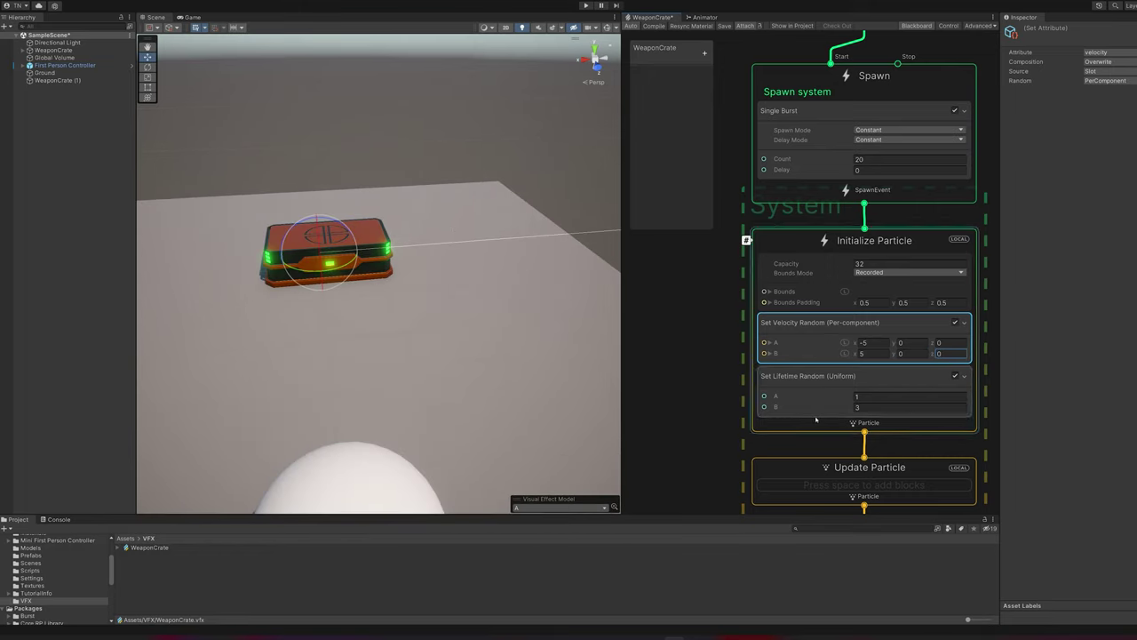
pyautogui.moveTo(745, 189); pyautogui.dragTo(747, 279, button='middle')
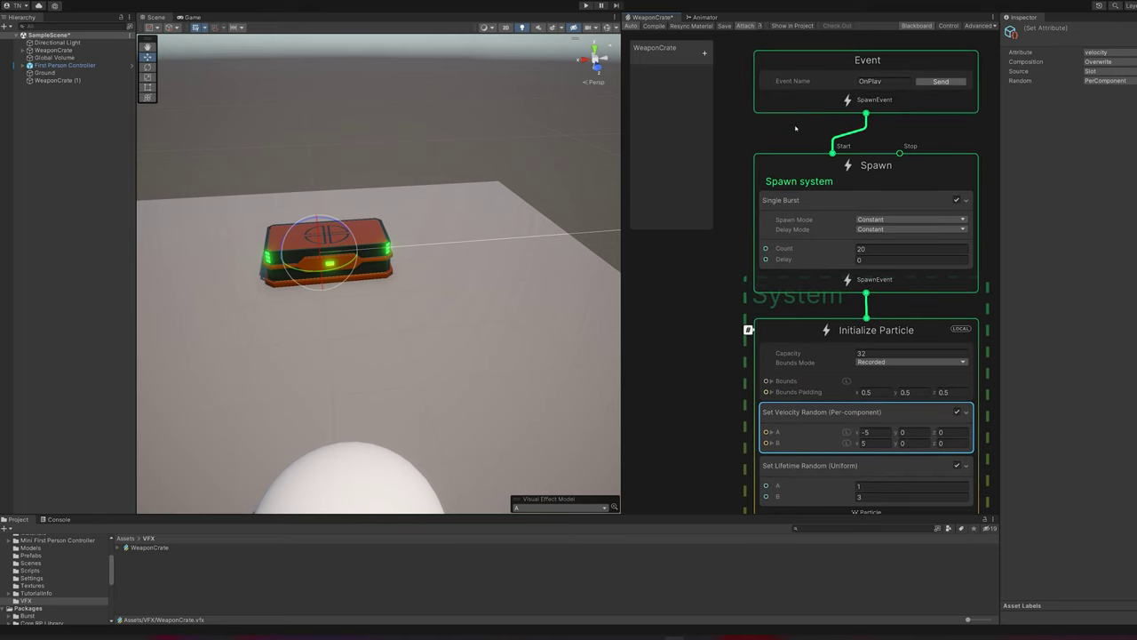
pyautogui.click(928, 82)
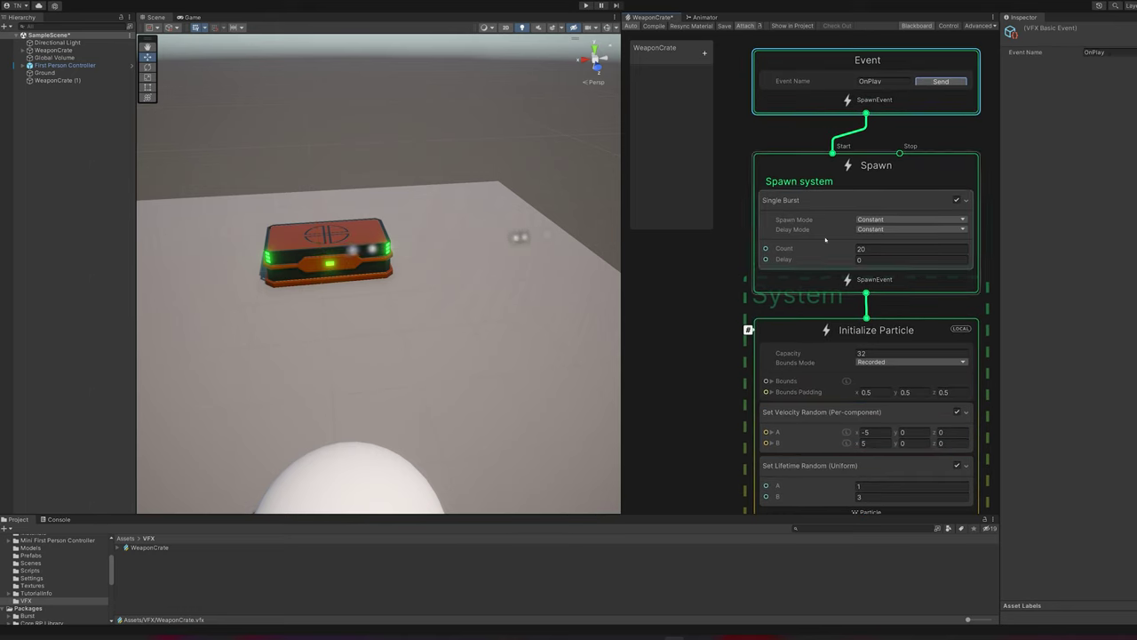
pyautogui.moveTo(822, 440); pyautogui.dragTo(822, 420, button='middle')
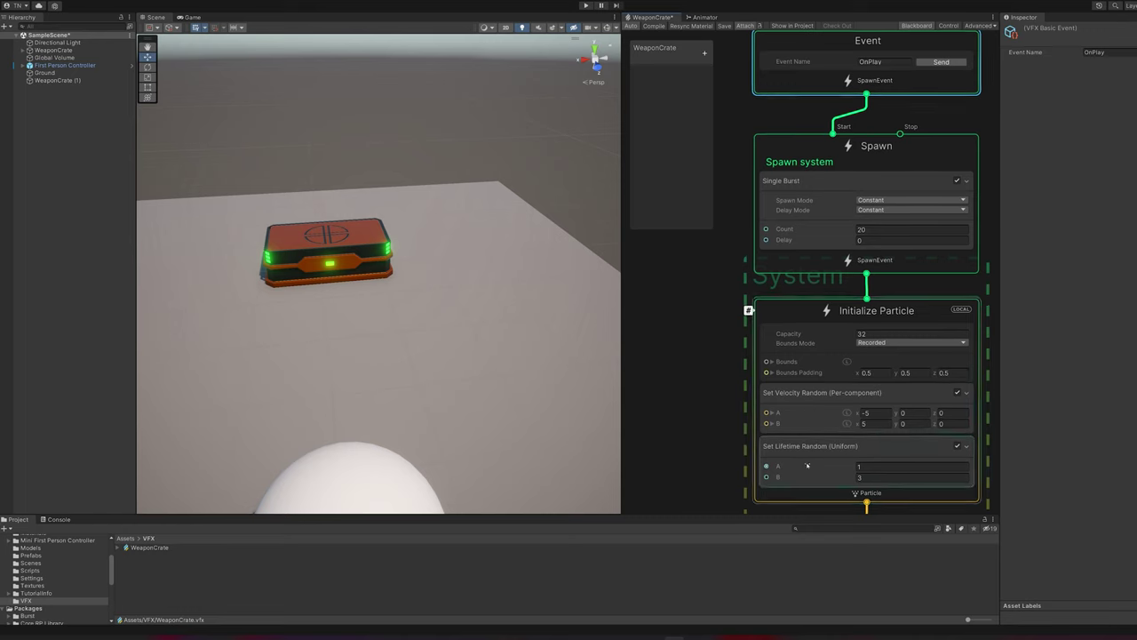
pyautogui.click(871, 412)
pyautogui.write('-2.')
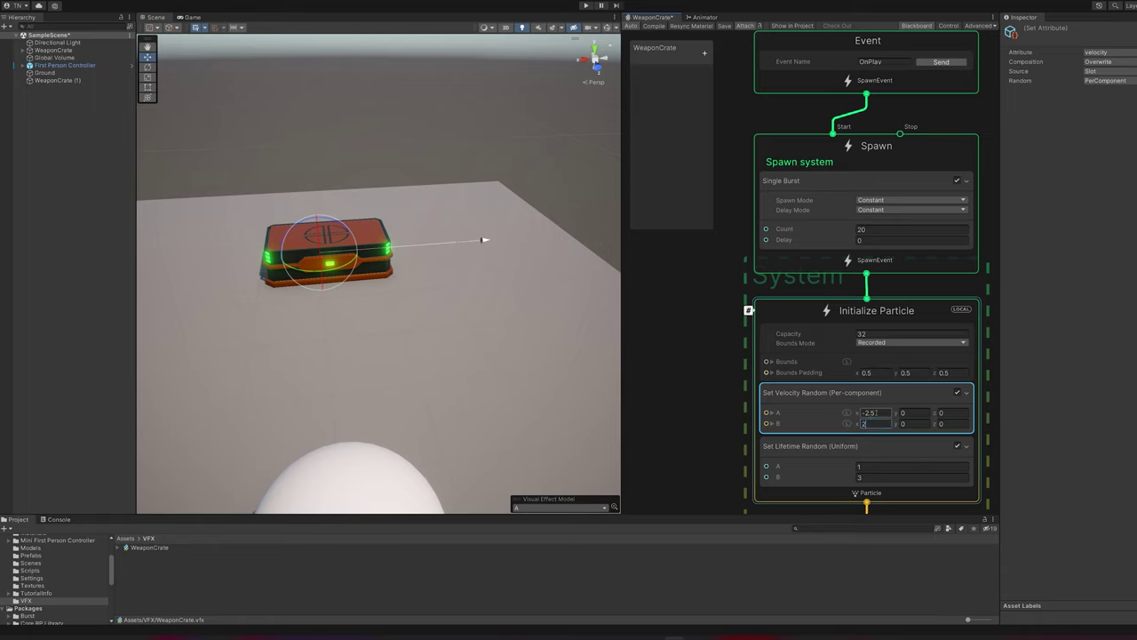
pyautogui.click(941, 62)
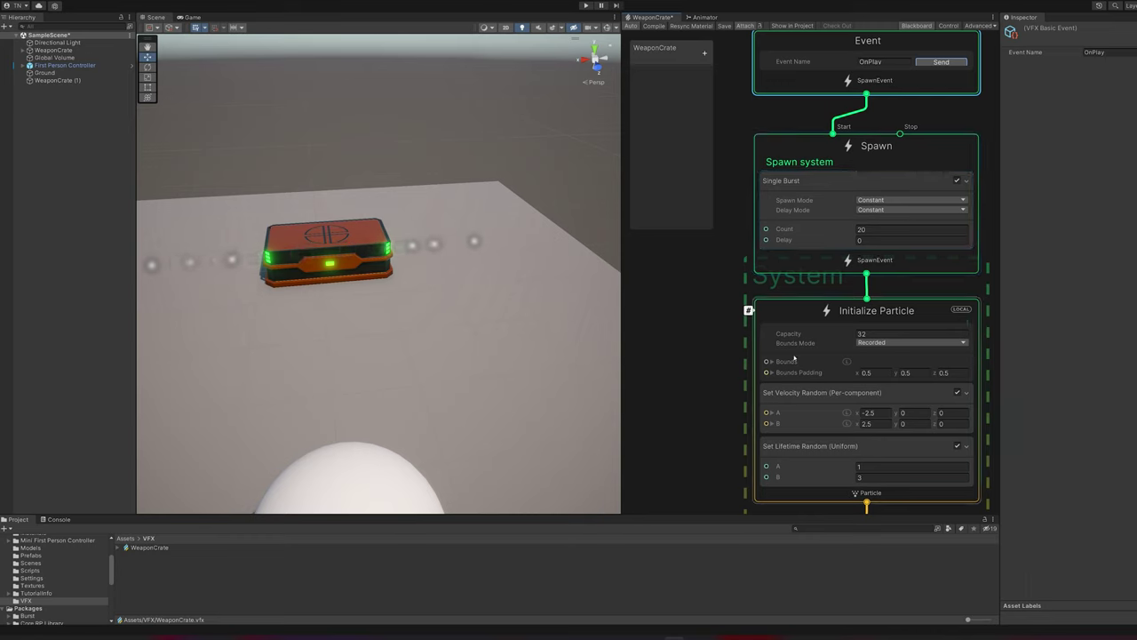
# - Set Lifetime Random to range from 0.3 to 1 and preview the shorter burst
pyautogui.click(838, 459)
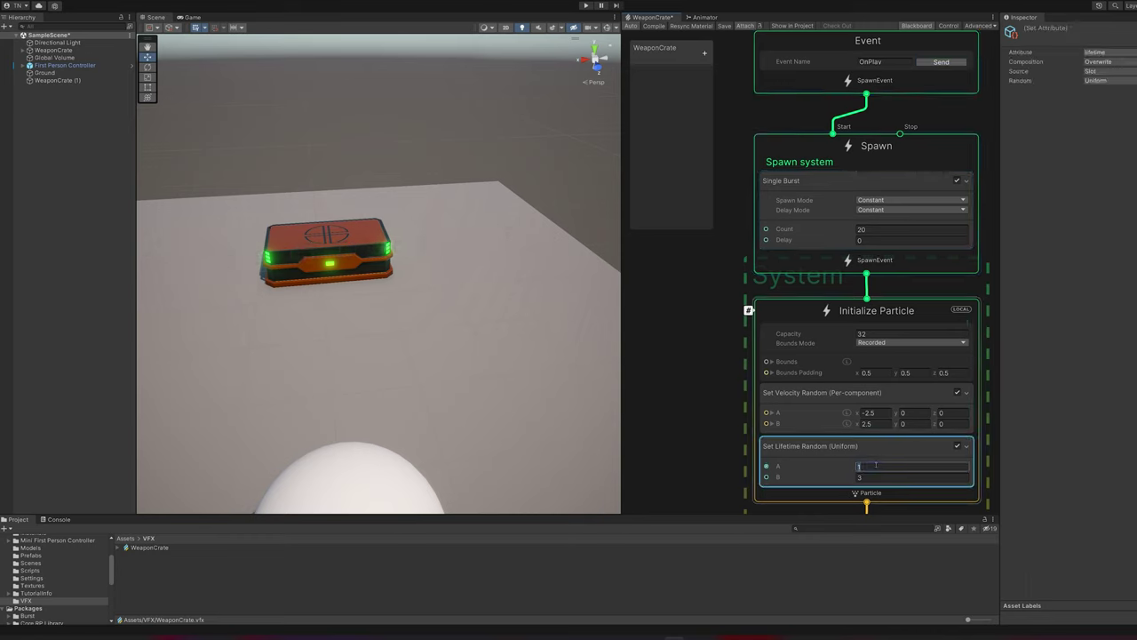
pyautogui.press('Tab')
pyautogui.click(876, 463)
pyautogui.write('0.3')
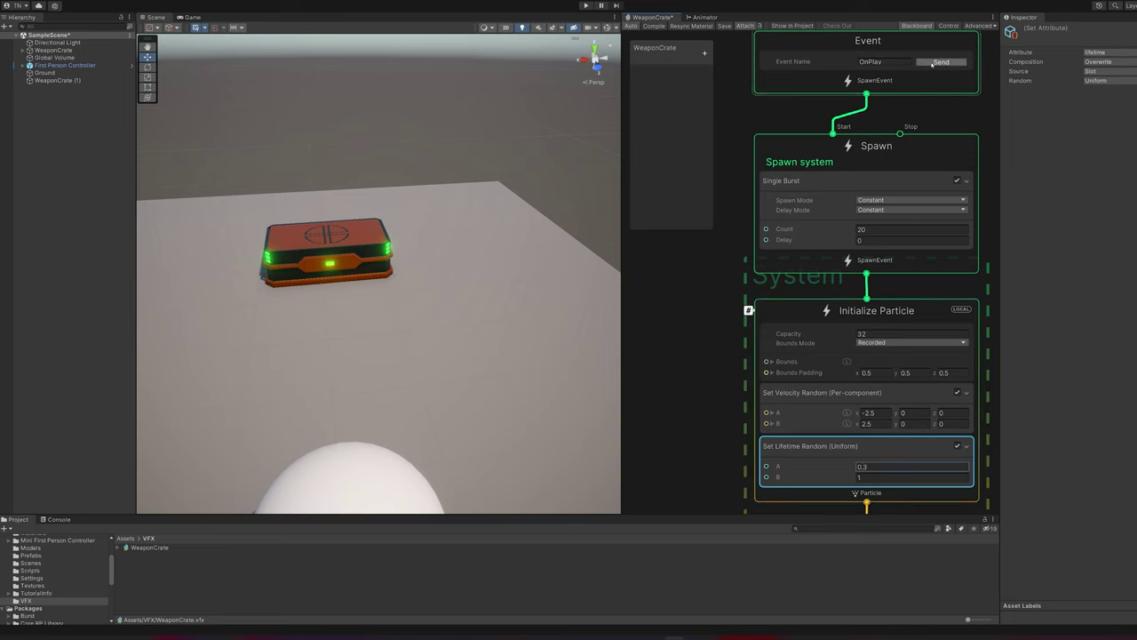
pyautogui.click(932, 63)
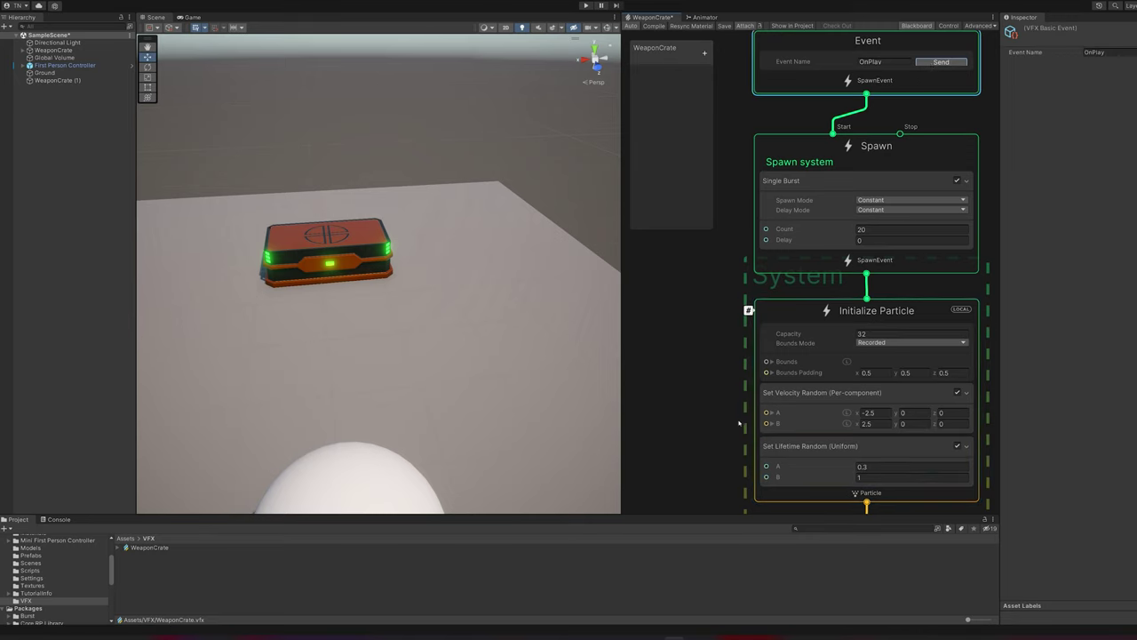
pyautogui.scroll(-2, 789, 408)
# - Add a Set Scale.XYZ block to the Initialize Particle context
pyautogui.moveTo(789, 409); pyautogui.dragTo(783, 412, button='middle')
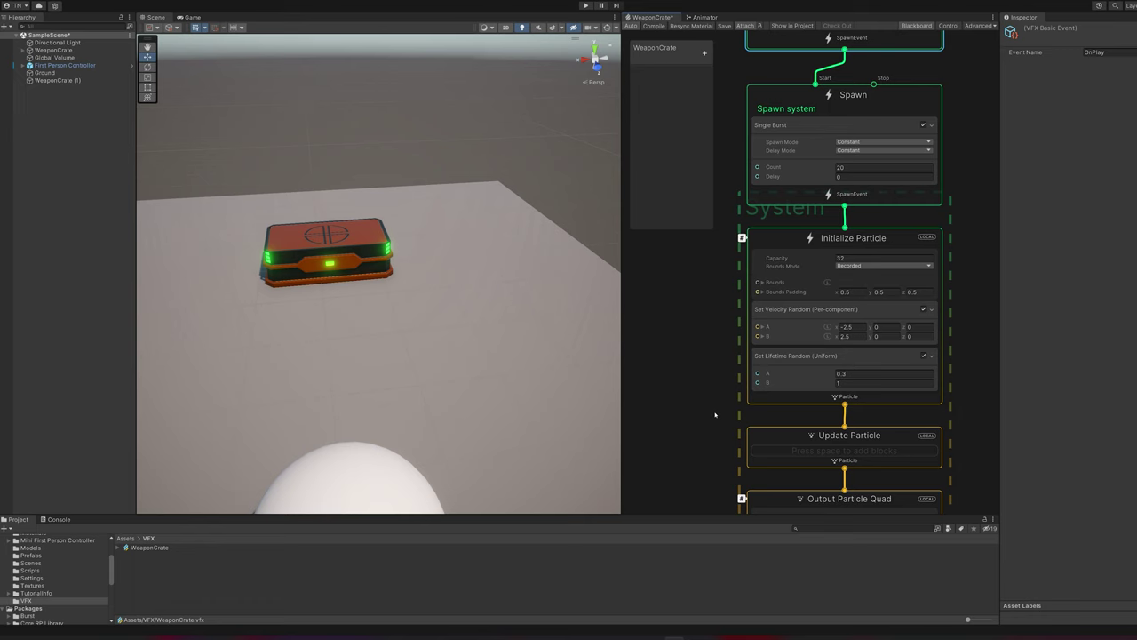
pyautogui.click(789, 403)
pyautogui.press('space')
pyautogui.write('scale')
pyautogui.click(755, 439)
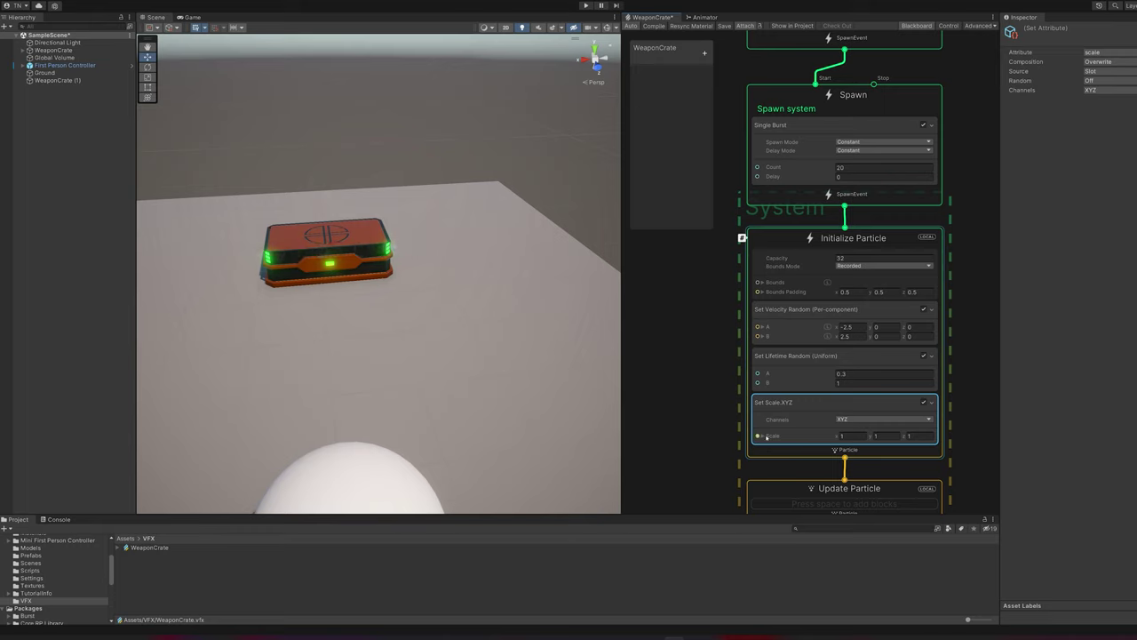
pyautogui.click(764, 435)
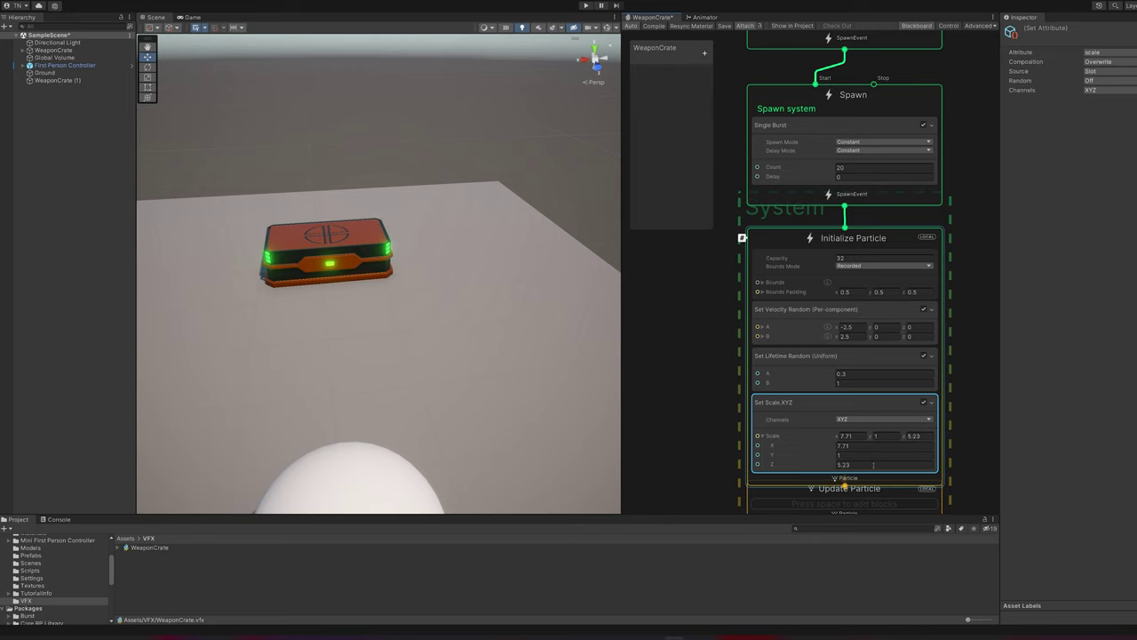
# - Tune the particle scale to 7.71, 2.11, 6.38, previewing bursts with Send
pyautogui.moveTo(875, 444); pyautogui.dragTo(814, 454, button='middle')
pyautogui.click(900, 73)
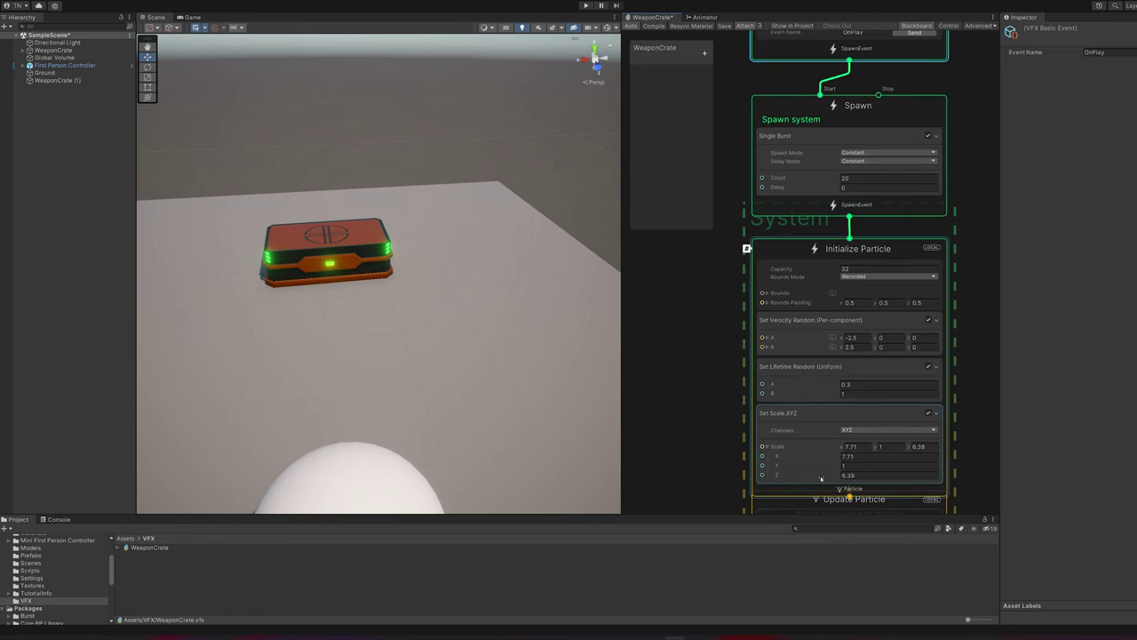
pyautogui.click(914, 33)
pyautogui.moveTo(803, 464); pyautogui.dragTo(944, 41)
pyautogui.click(923, 32)
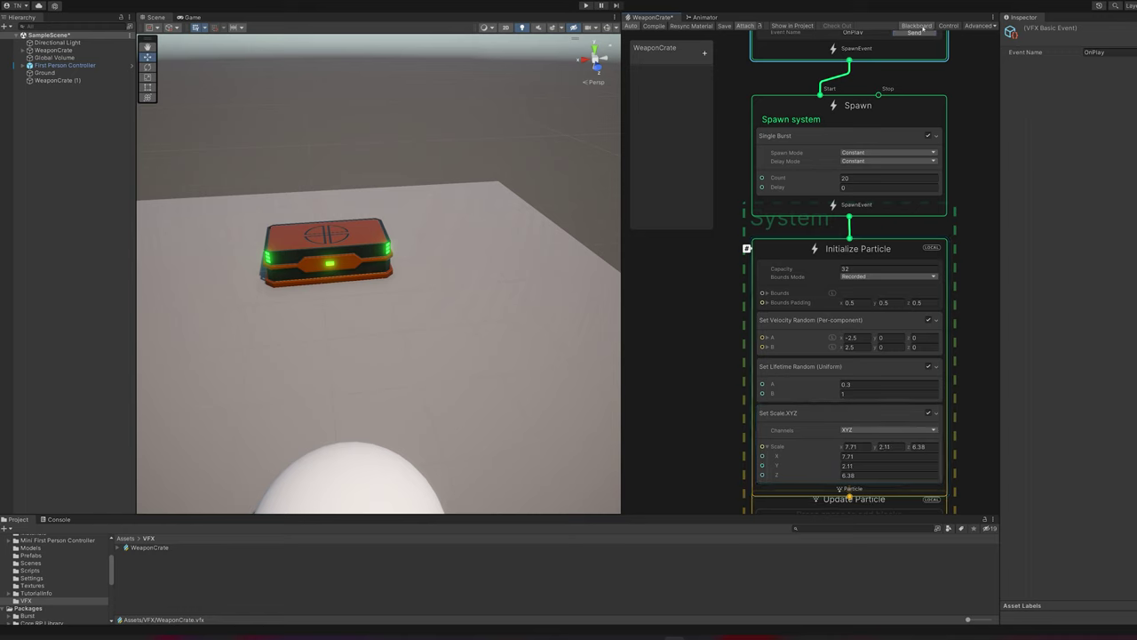
pyautogui.click(915, 32)
# - Switch the Output Particle Quad blend mode to Additive and preview the flash
pyautogui.moveTo(976, 340); pyautogui.dragTo(964, 143, button='middle')
pyautogui.click(861, 409)
pyautogui.click(848, 415)
pyautogui.moveTo(985, 128); pyautogui.dragTo(983, 348, button='middle')
pyautogui.click(891, 66)
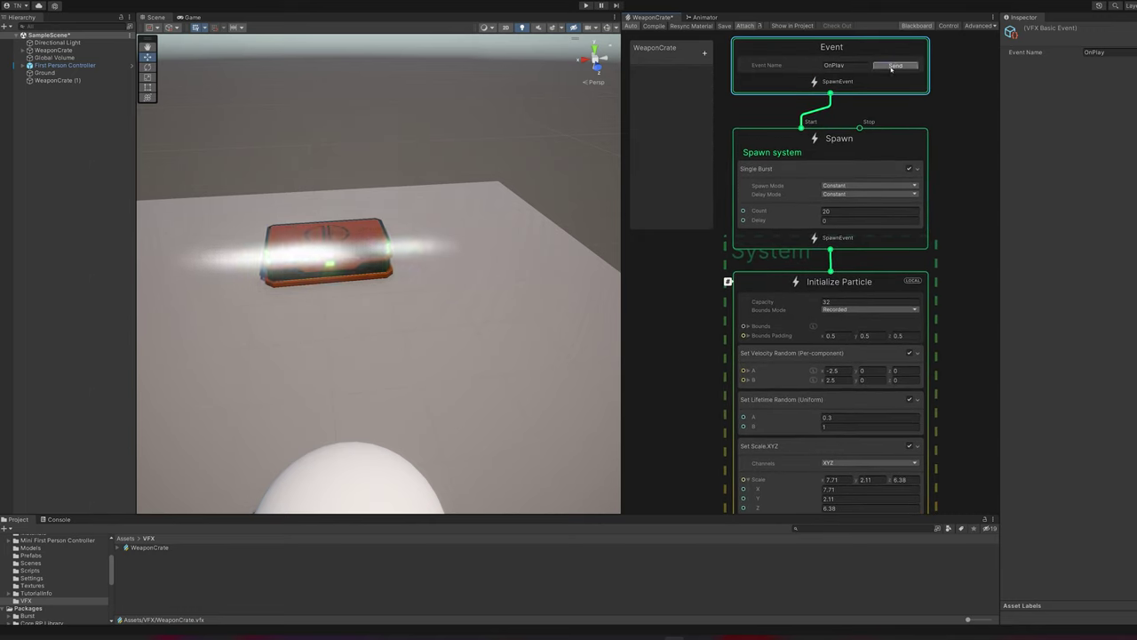
pyautogui.moveTo(939, 308); pyautogui.dragTo(944, 137, button='middle')
# - Add a Gravity block to Update Particle and clear its default -9.81 Y force
pyautogui.moveTo(939, 349); pyautogui.dragTo(938, 303, button='middle')
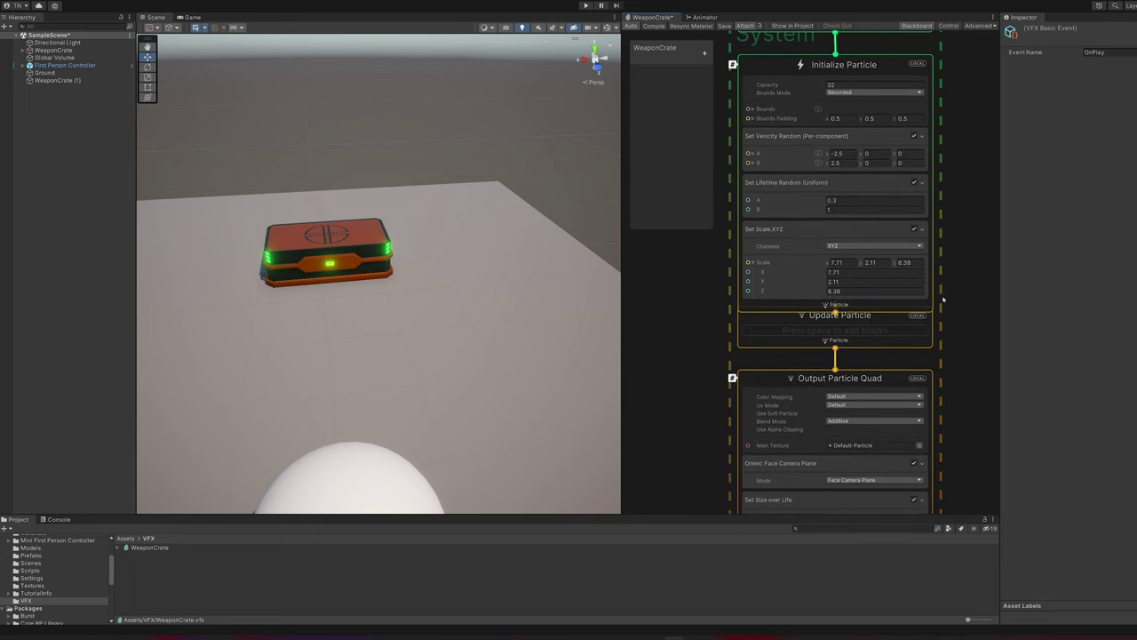
pyautogui.click(855, 336)
pyautogui.press('space')
pyautogui.click(802, 395)
pyautogui.click(809, 395)
pyautogui.click(872, 350)
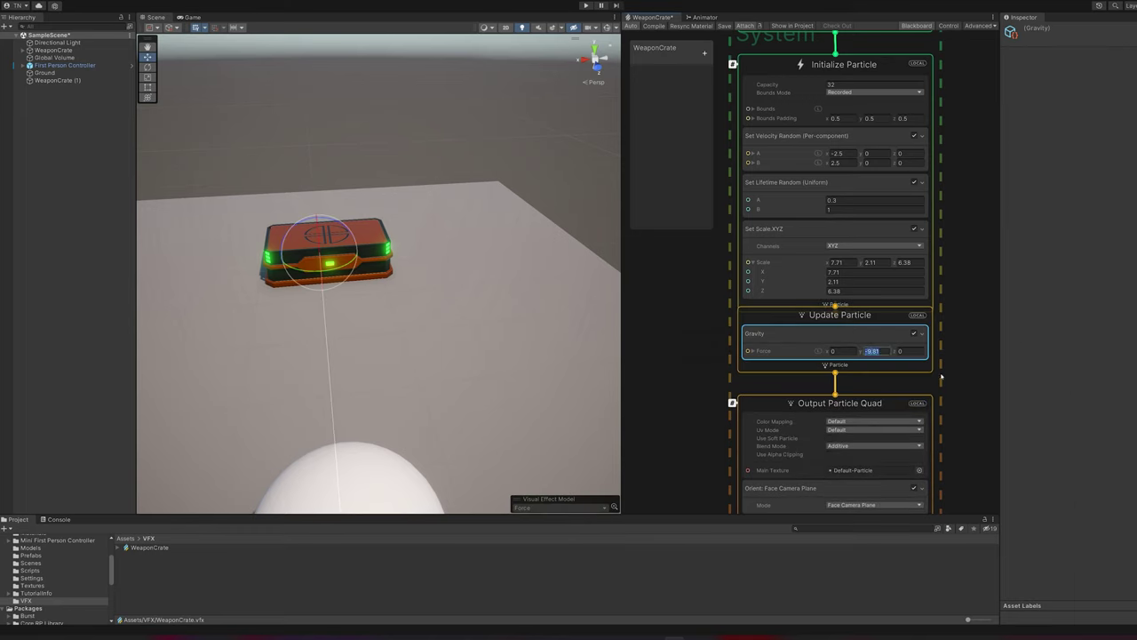
pyautogui.press('BackSpace')
# - Set the Gravity force to 0, 1.5, 0 and preview the upward drift
pyautogui.scroll(5, 877, 110)
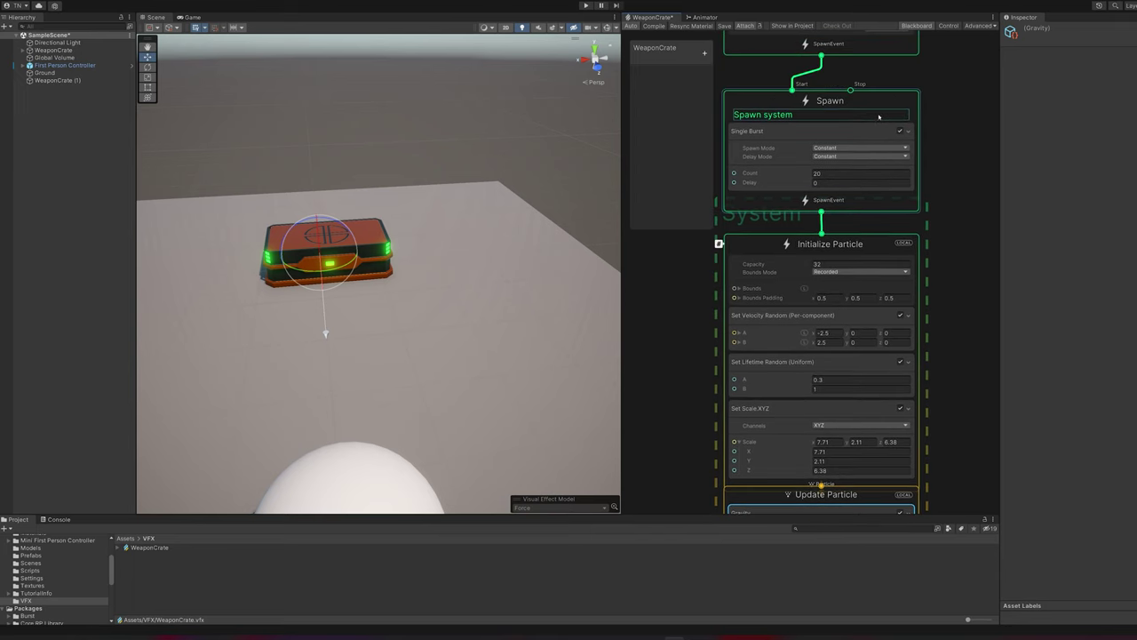
pyautogui.scroll(1, 877, 110)
pyautogui.click(894, 85)
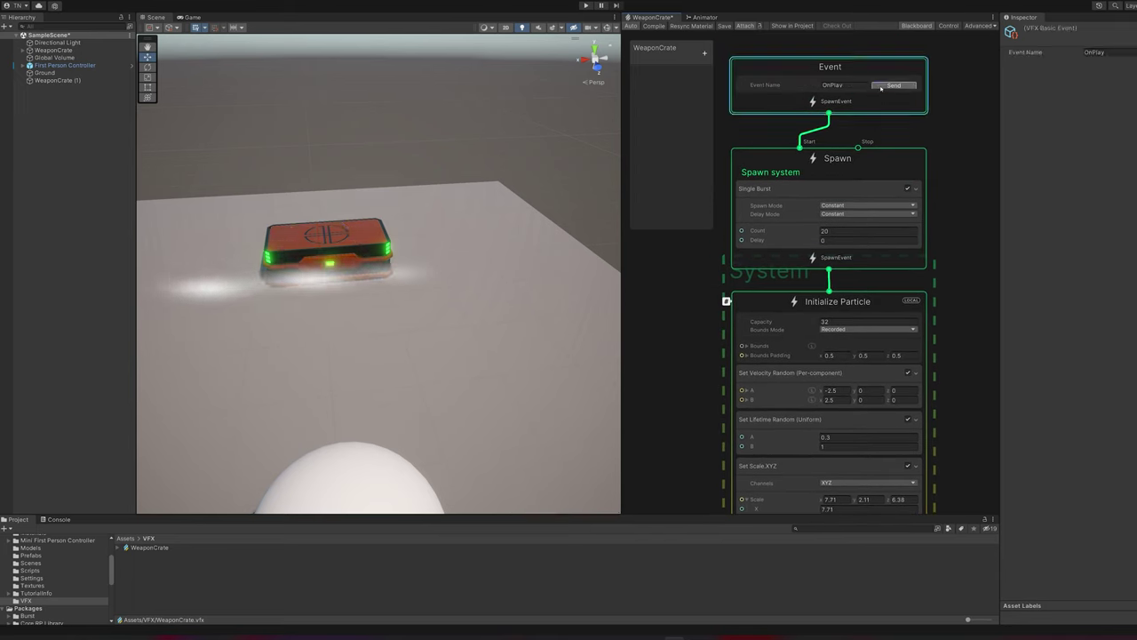
pyautogui.scroll(-3, 953, 456)
pyautogui.click(892, 418)
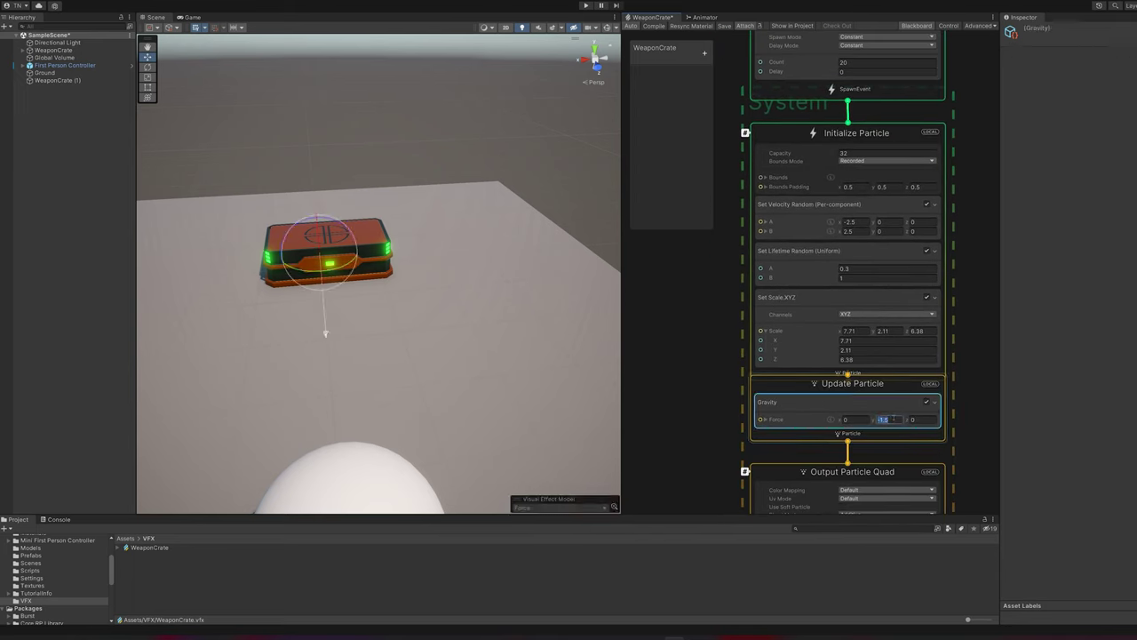
pyautogui.scroll(3, 915, 107)
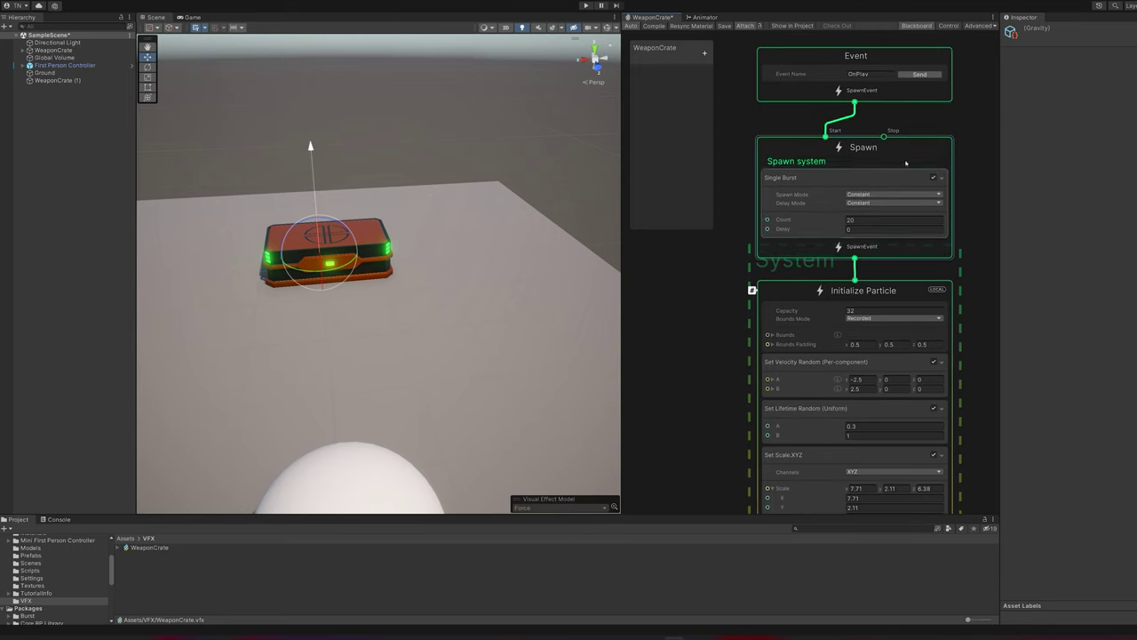
pyautogui.click(913, 75)
pyautogui.click(913, 75)
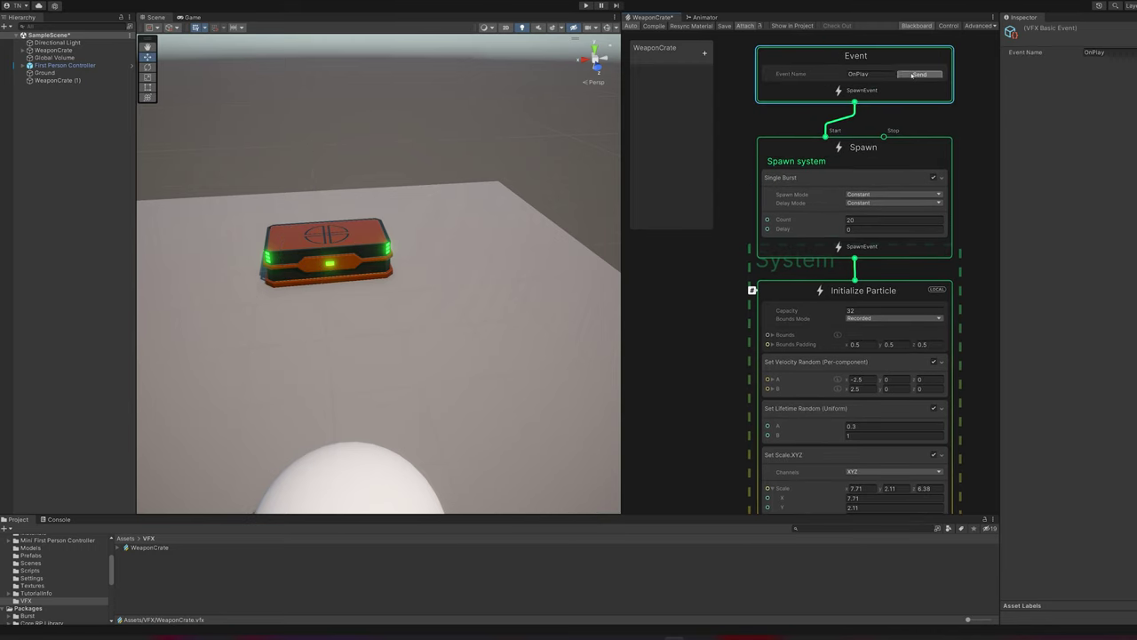
# - Send the OnPlay event once more to preview the particle burst
pyautogui.scroll(-5, 978, 307)
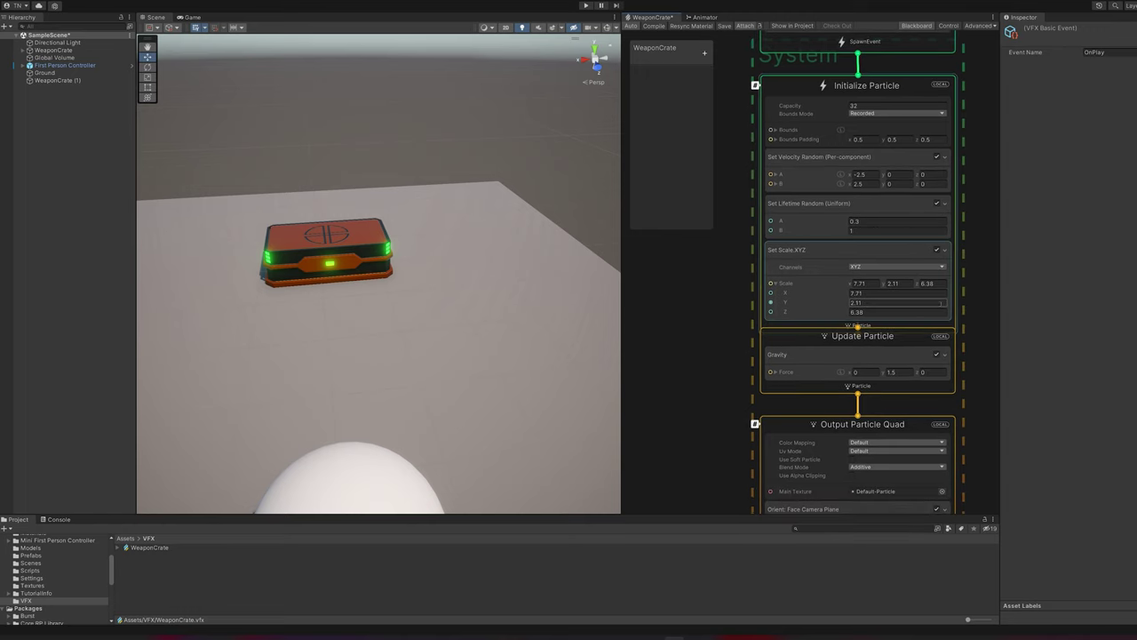
pyautogui.scroll(2, 978, 248)
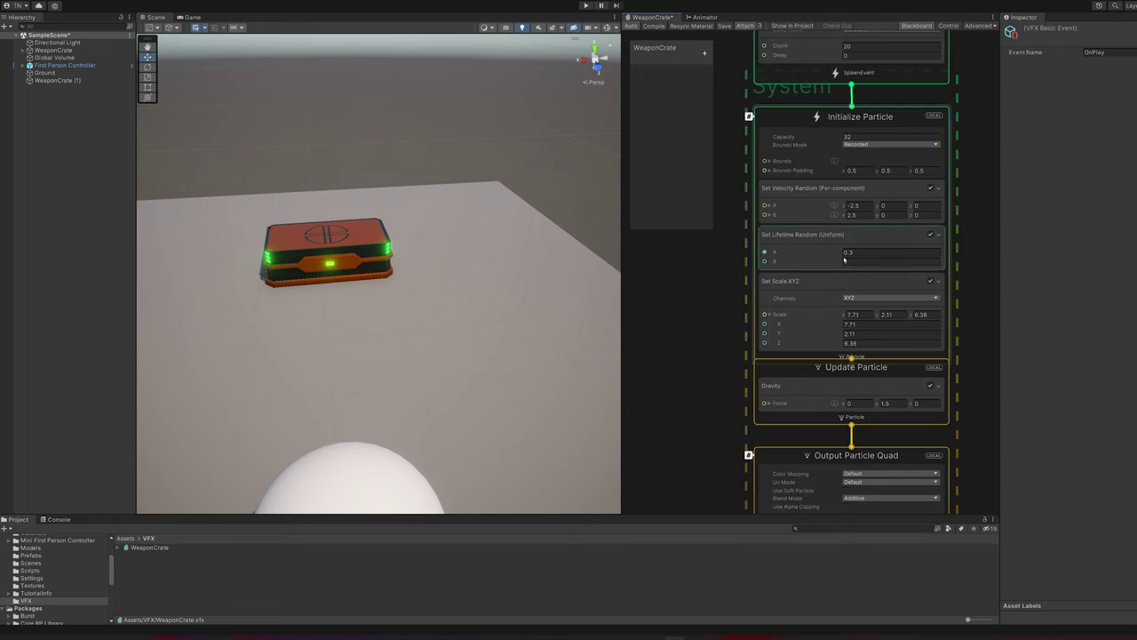
pyautogui.scroll(3, 935, 271)
pyautogui.scroll(2, 933, 178)
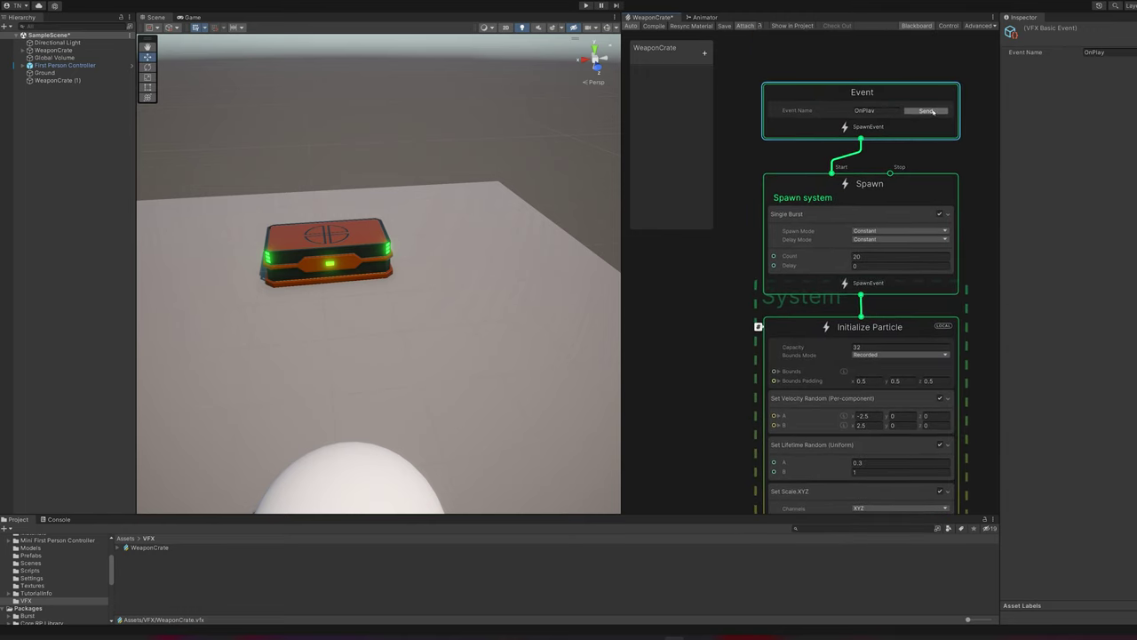
pyautogui.click(930, 111)
# - Darken the Set Color over Life gradient's start and end keys to greys
pyautogui.scroll(-5, 962, 261)
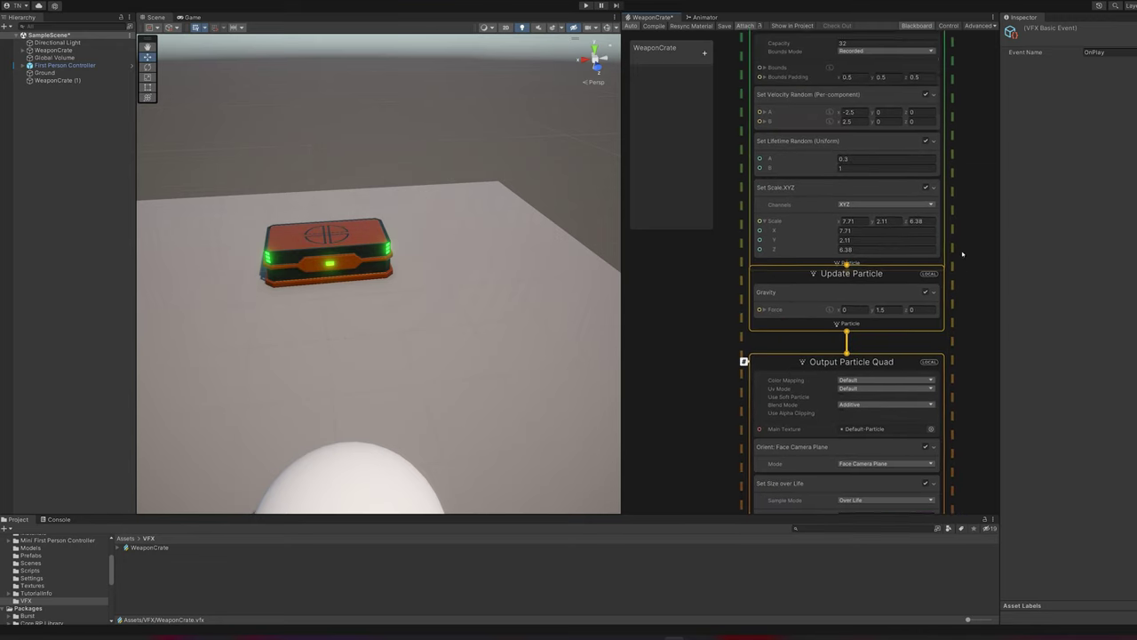
pyautogui.click(880, 409)
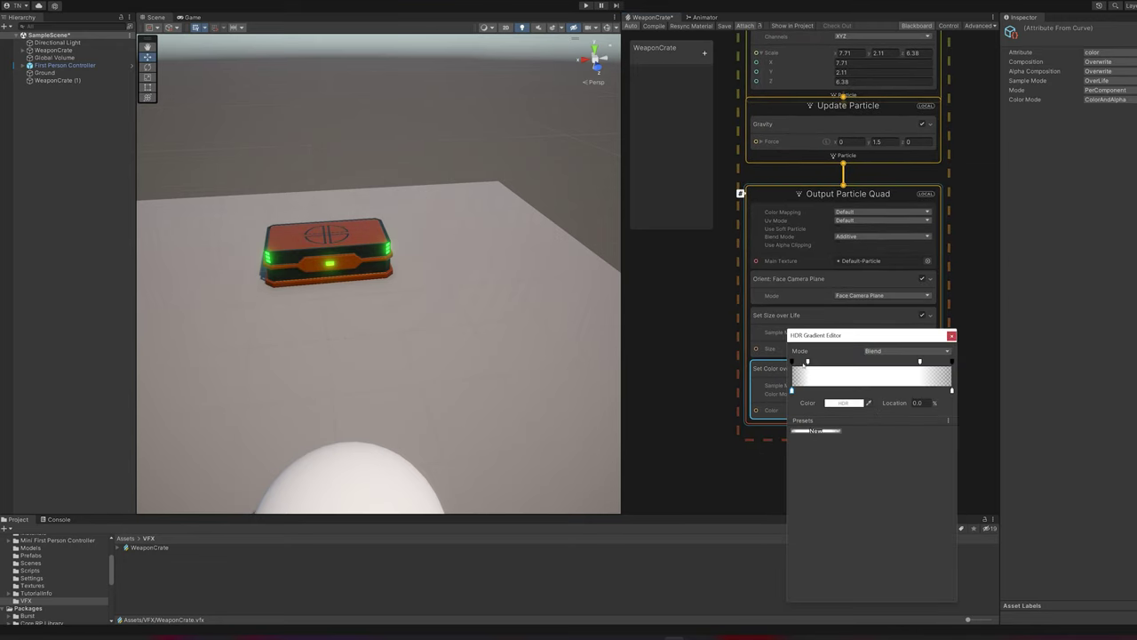
pyautogui.click(842, 403)
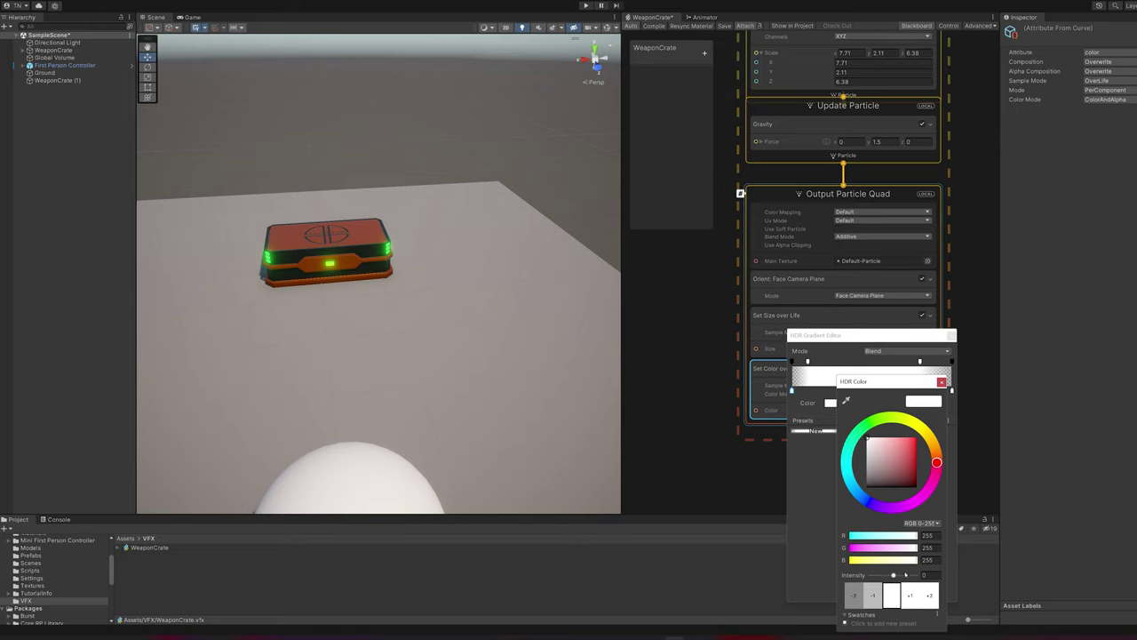
pyautogui.moveTo(866, 465); pyautogui.dragTo(867, 450)
pyautogui.click(941, 381)
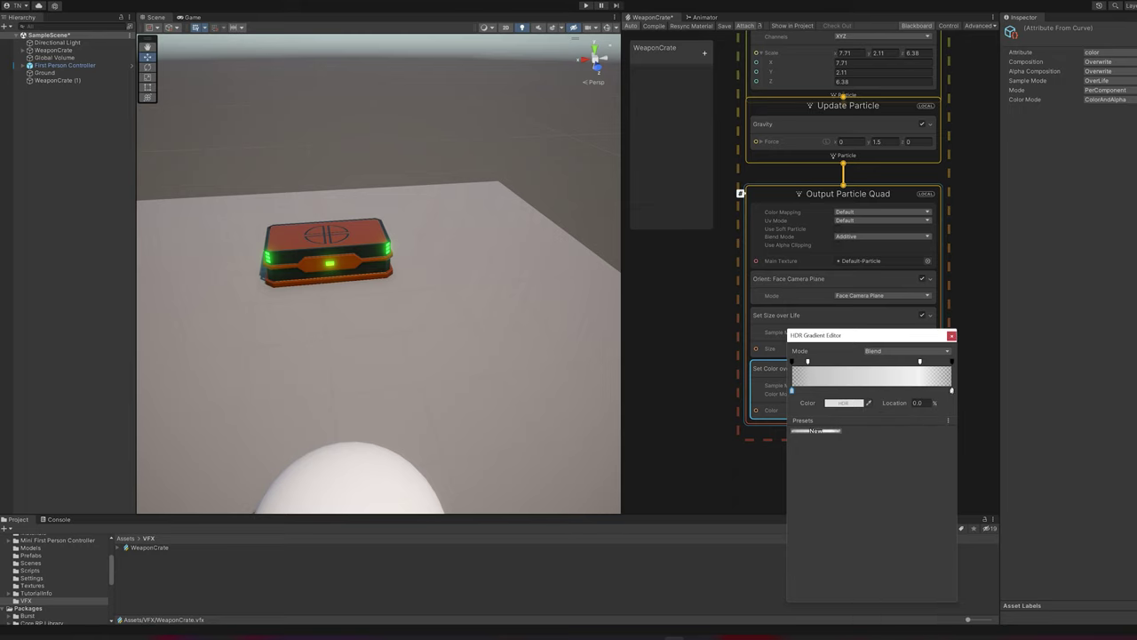
pyautogui.click(844, 404)
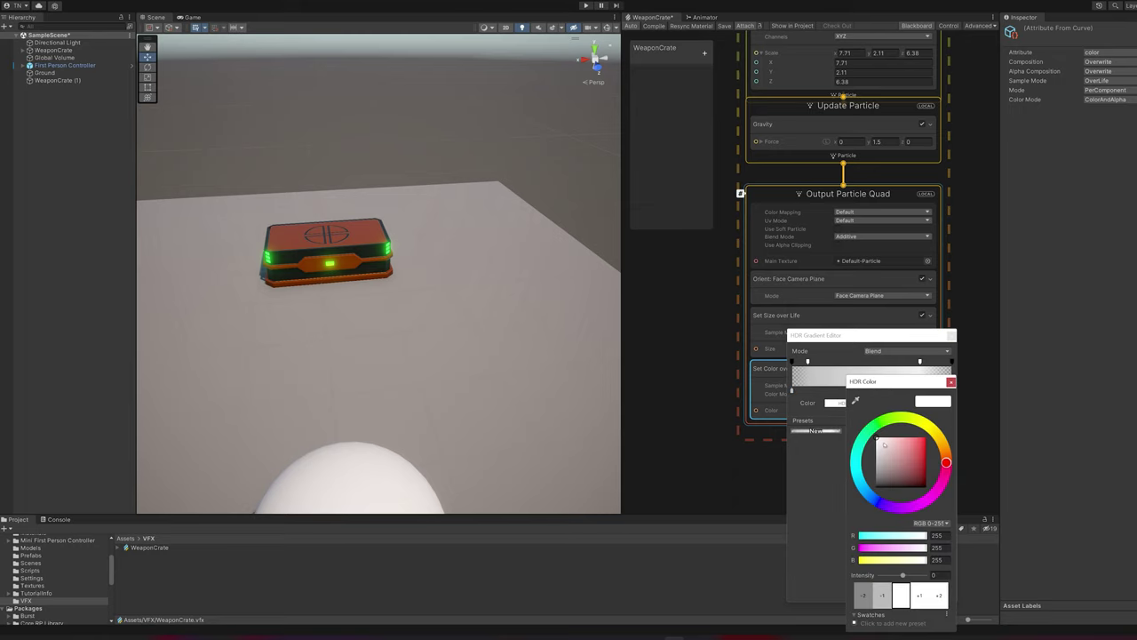
pyautogui.moveTo(884, 445); pyautogui.dragTo(867, 457)
pyautogui.click(951, 381)
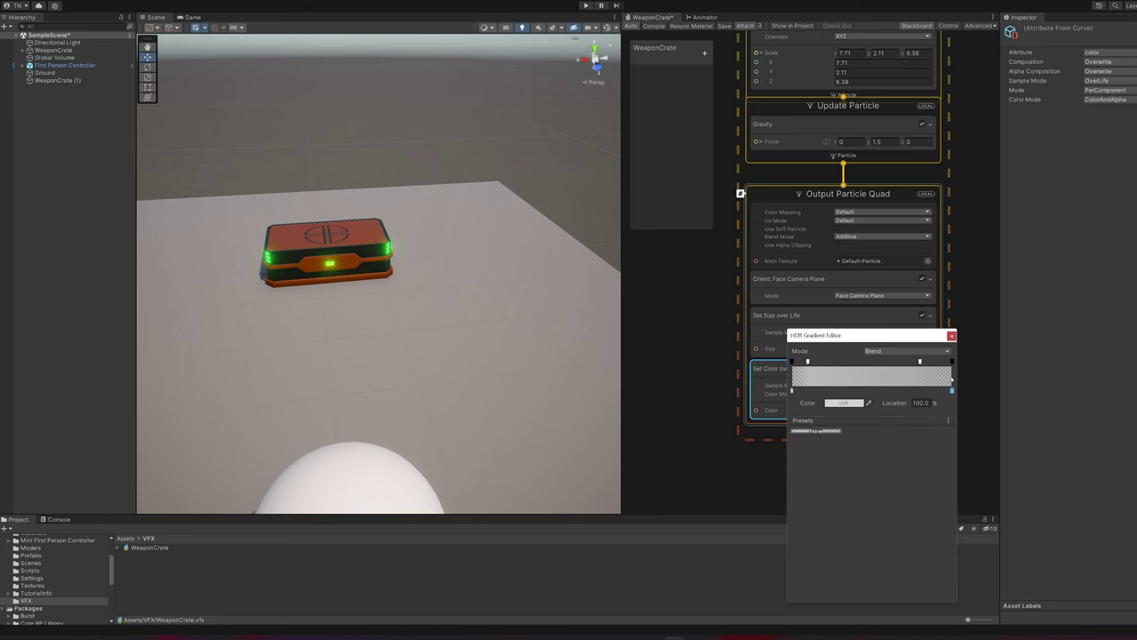
pyautogui.click(951, 335)
# - Rename WeaponCrate (1) to VFX_WeaponCrate
pyautogui.click(53, 50)
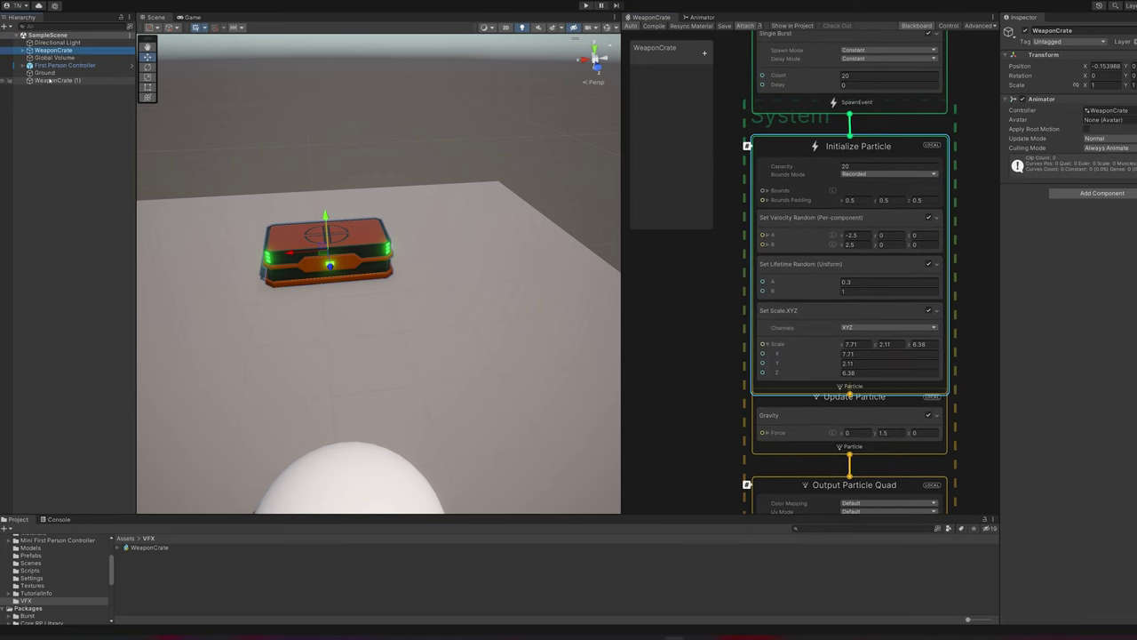
pyautogui.click(54, 80)
pyautogui.press('F2')
pyautogui.write('VFX_Weapon')
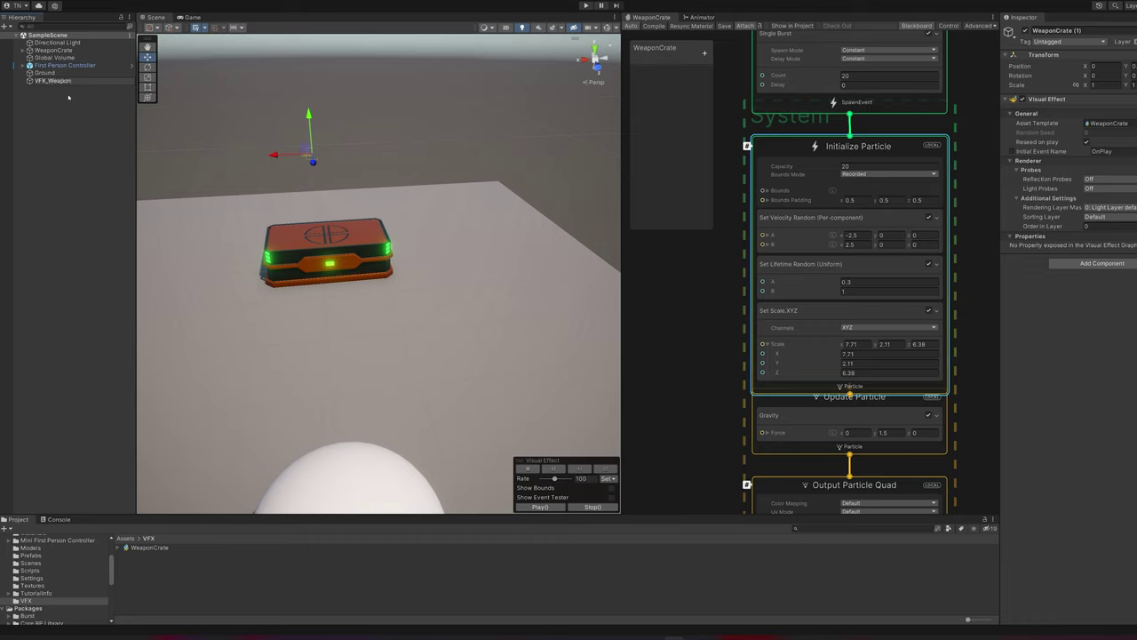
pyautogui.write('Crate')
pyautogui.press('Return')
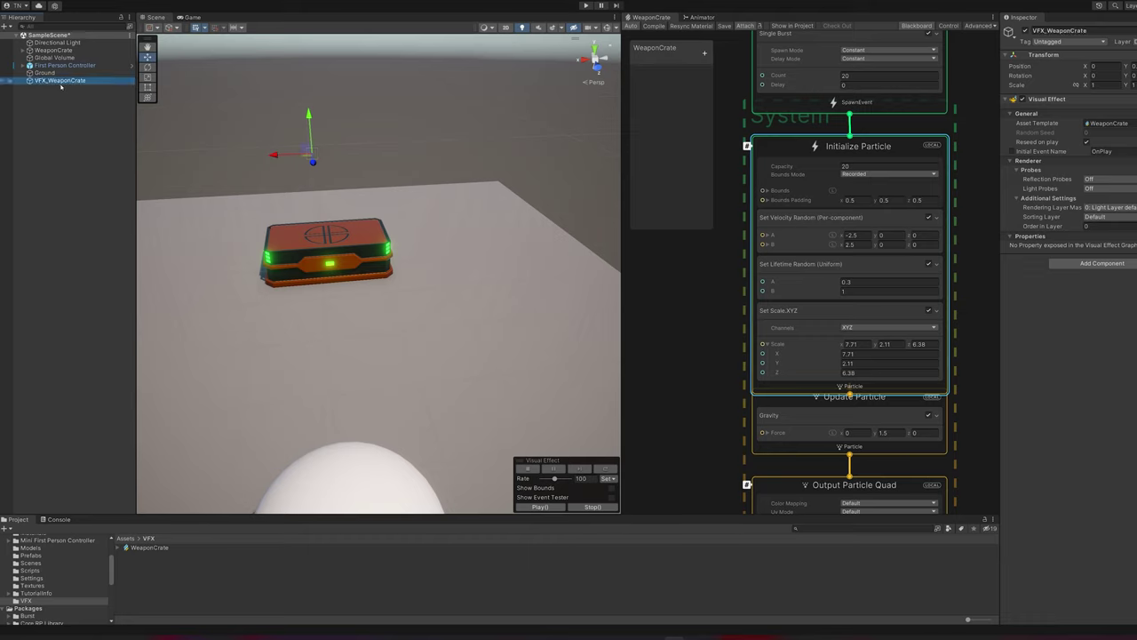
# - Parent VFX_WeaponCrate under WeaponCrate and set its Position X to 0
pyautogui.moveTo(62, 57); pyautogui.dragTo(53, 50)
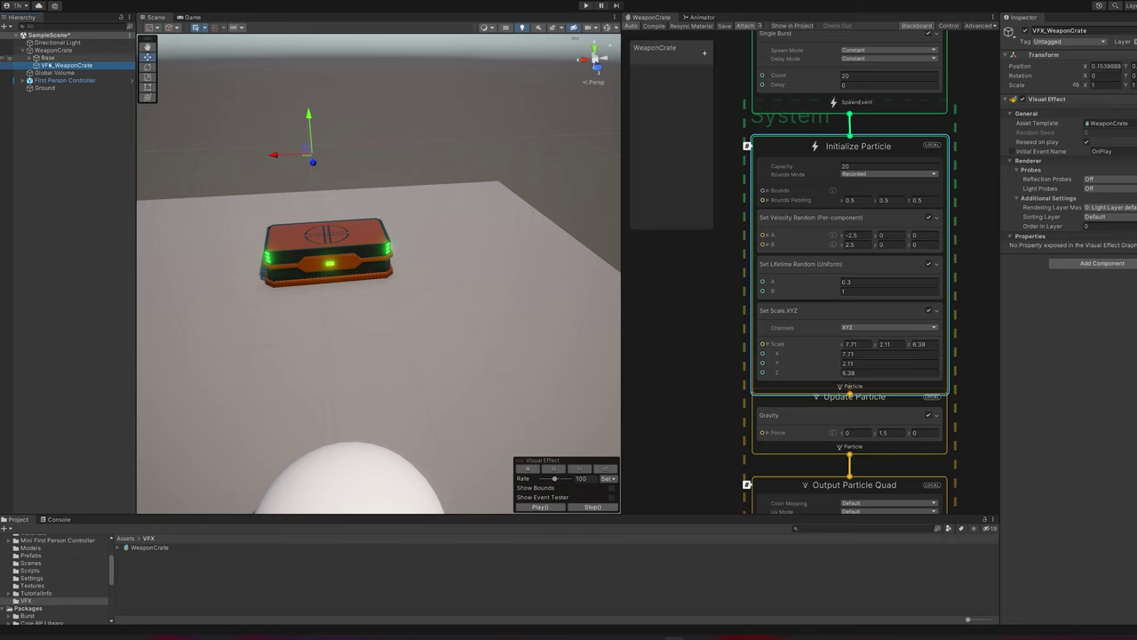
pyautogui.click(1109, 65)
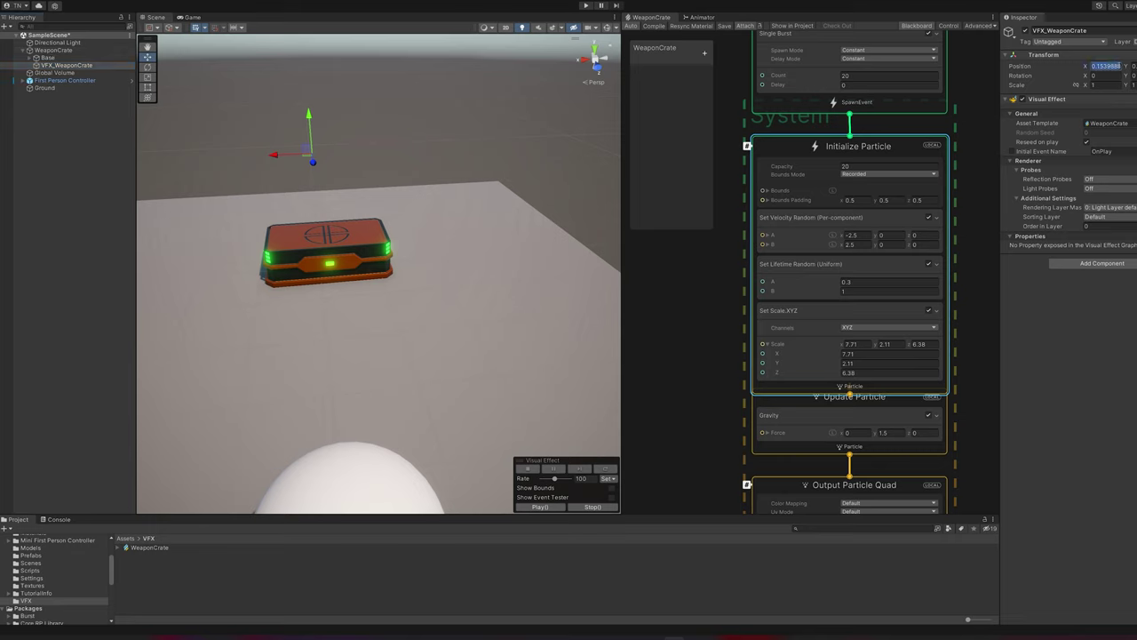
pyautogui.write('0')
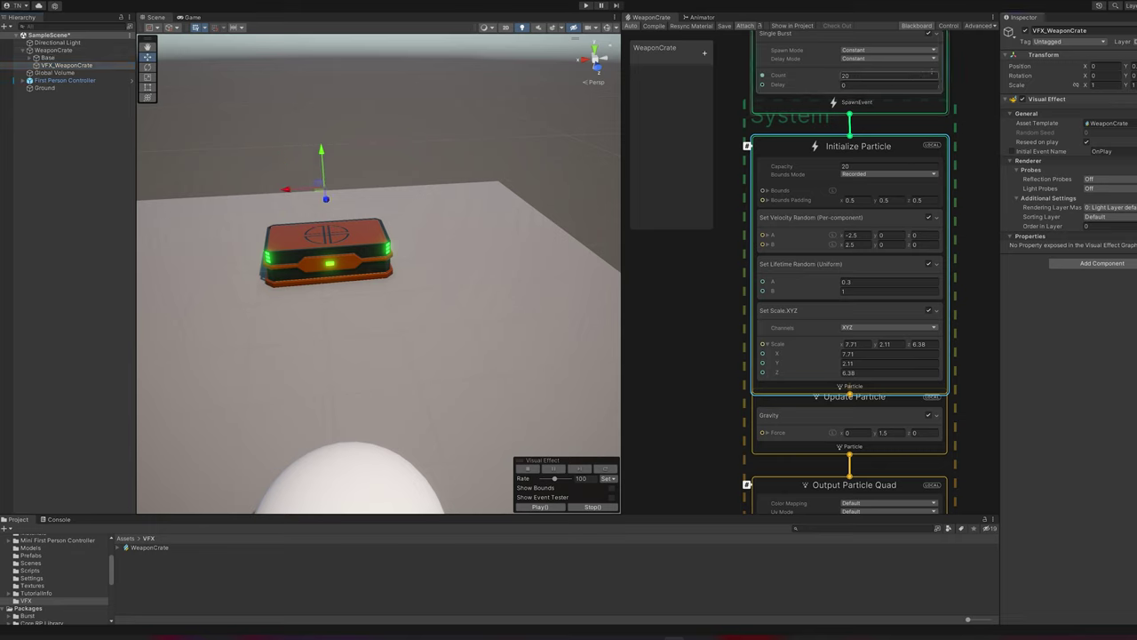
# - Send OnPlay twice to preview the burst at the crate
pyautogui.moveTo(826, 153); pyautogui.dragTo(826, 311, button='middle')
pyautogui.click(897, 88)
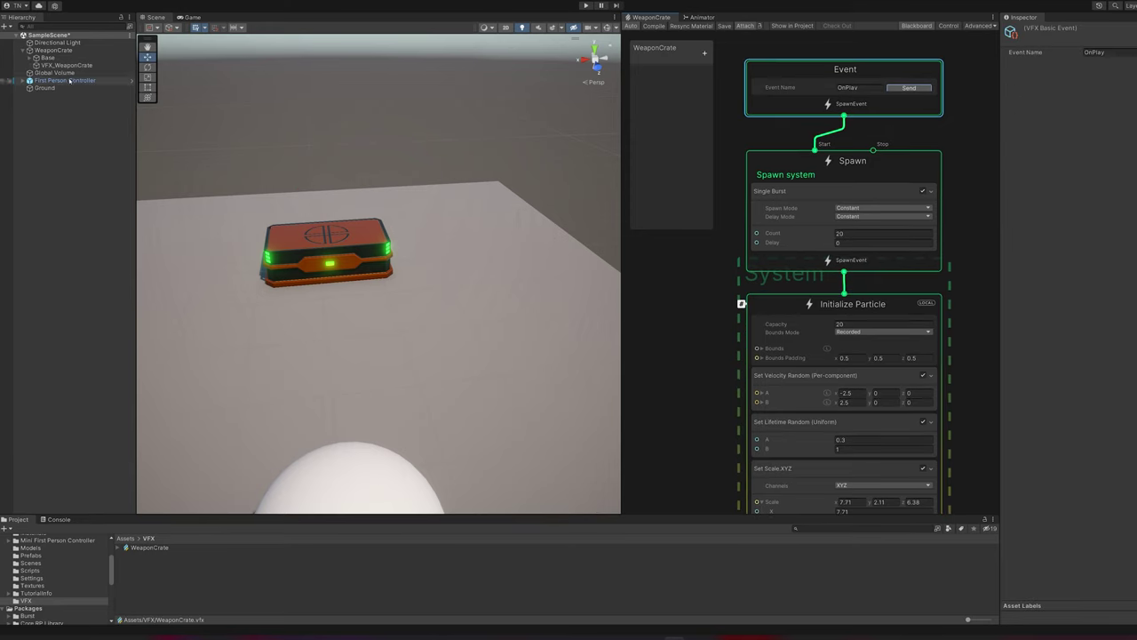
pyautogui.click(67, 65)
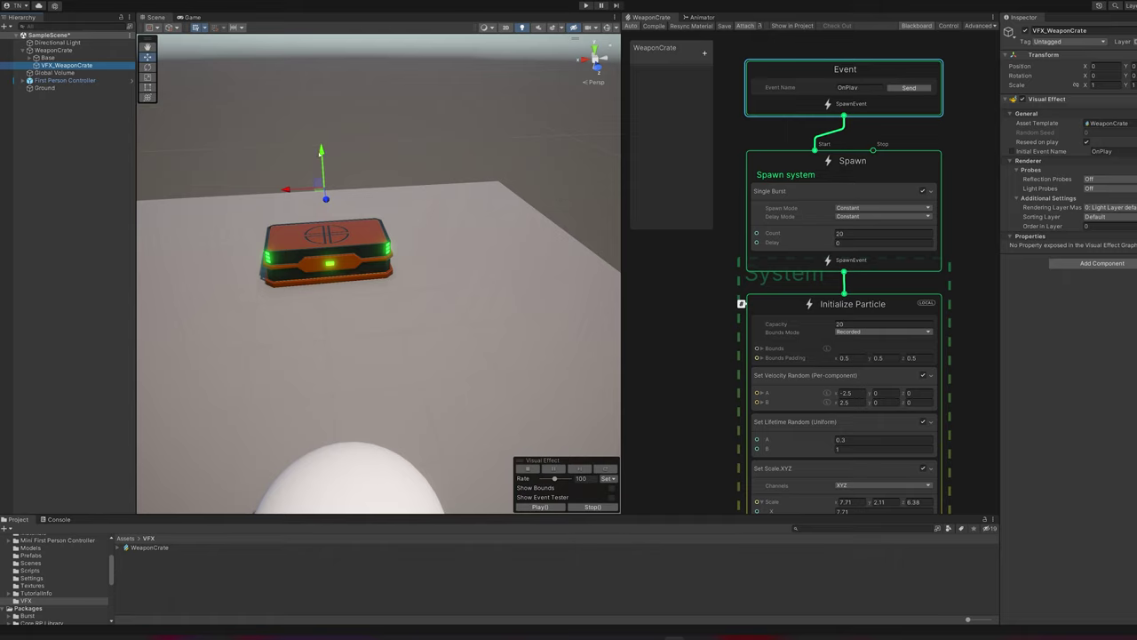
pyautogui.click(902, 89)
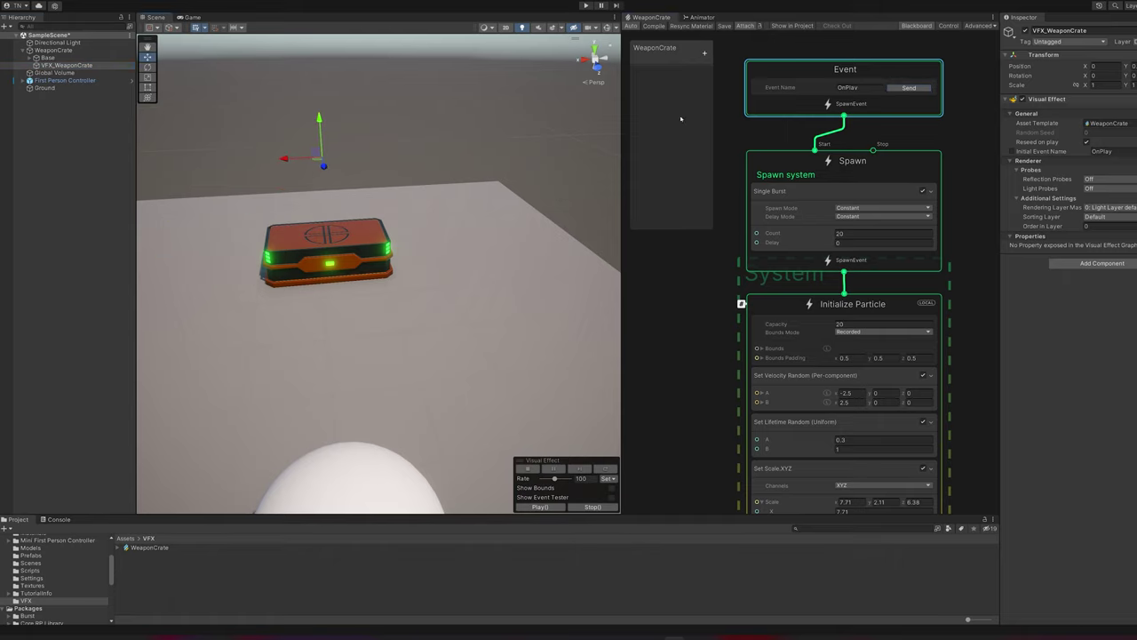
pyautogui.click(897, 89)
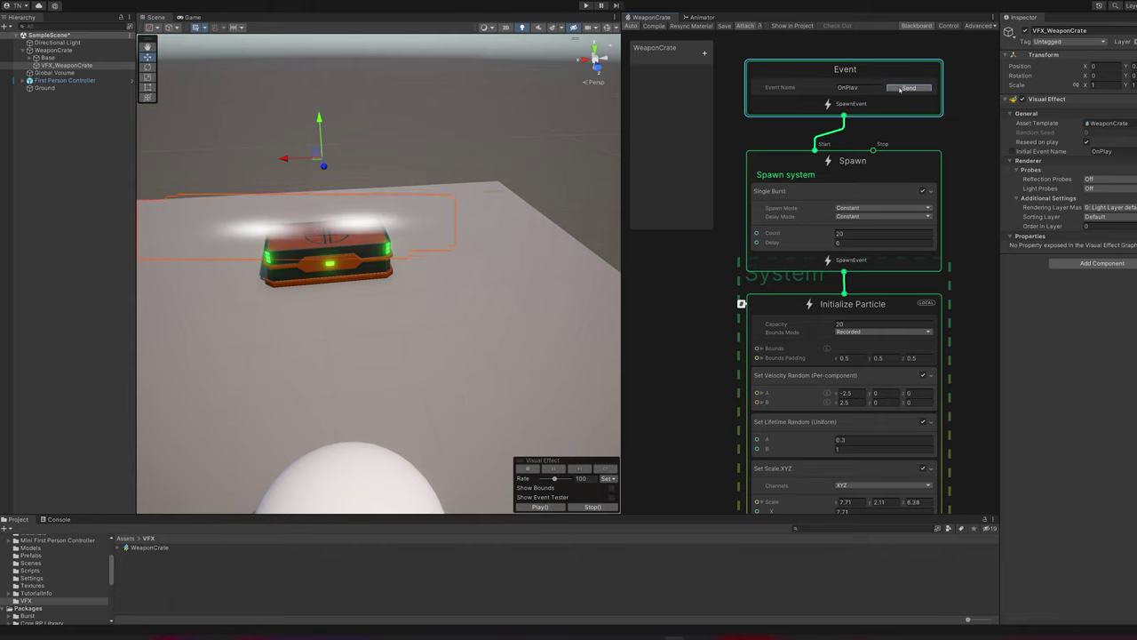
# - Collapse the hierarchy and switch to the WeaponCrate.cs script in Visual Studio
pyautogui.click(23, 50)
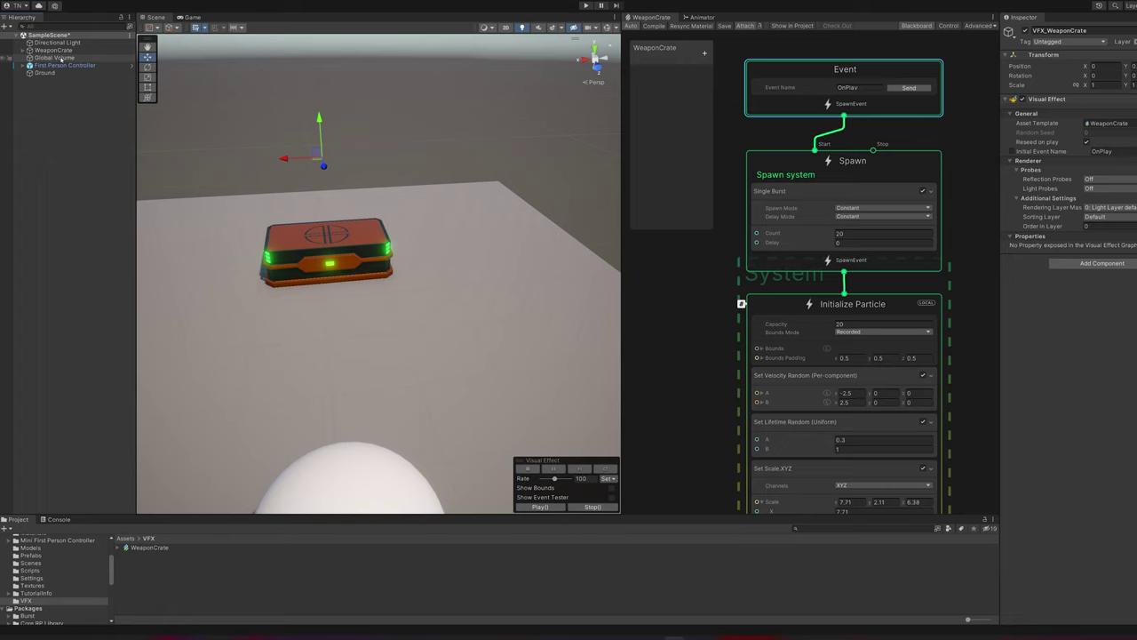
pyautogui.scroll(2, 39, 573)
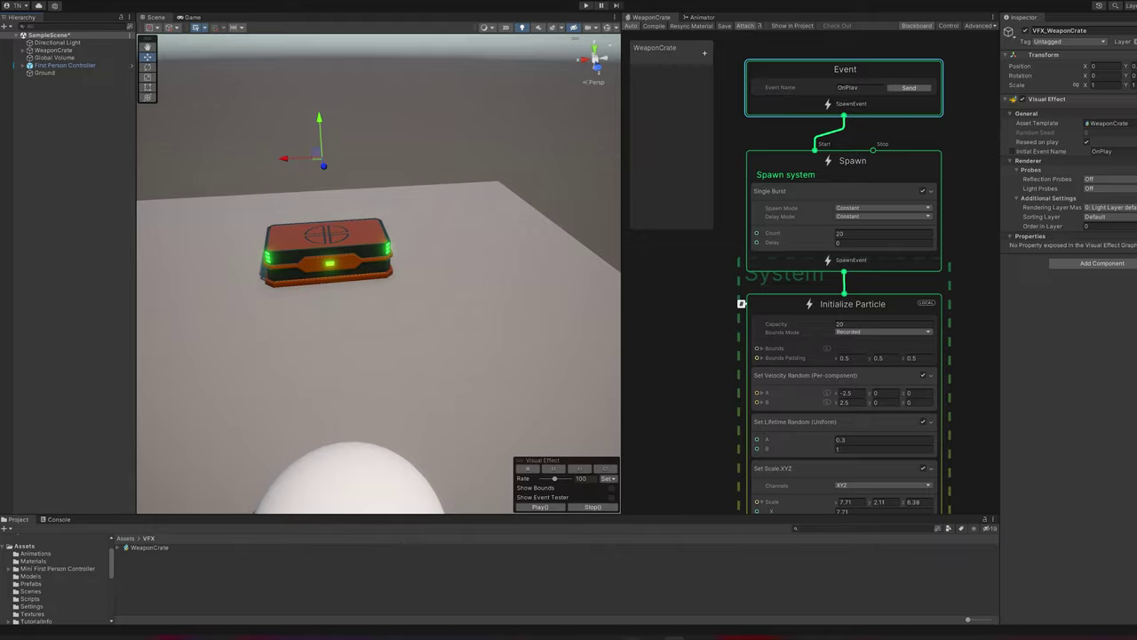
pyautogui.click(629, 635)
pyautogui.click(346, 248)
pyautogui.click(533, 200)
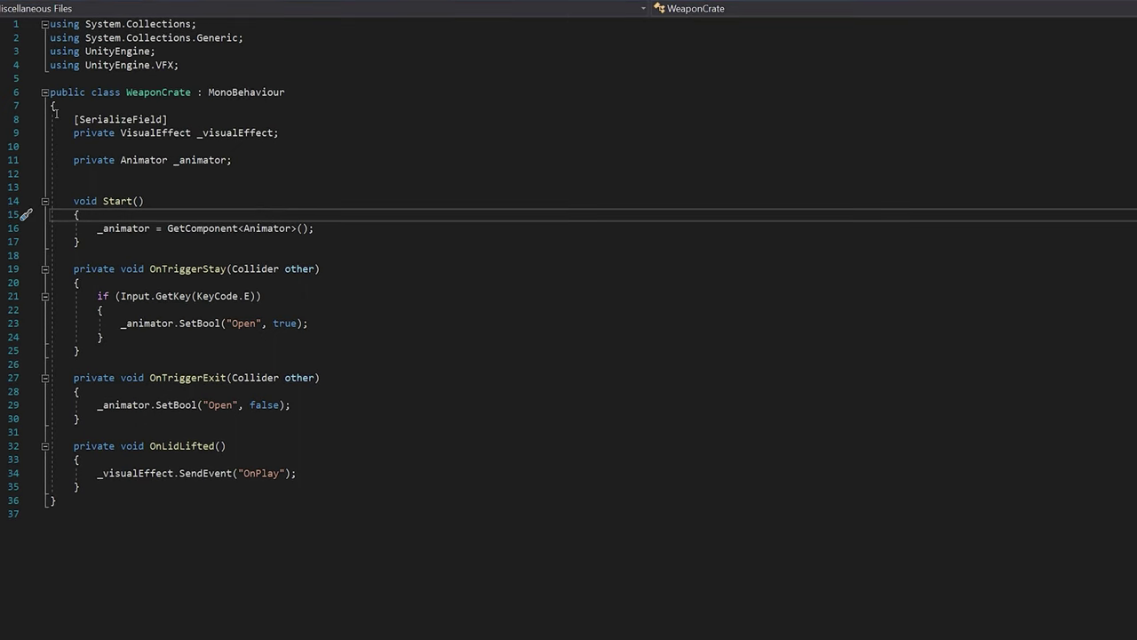
pyautogui.moveTo(55, 114); pyautogui.dragTo(305, 133)
pyautogui.click(308, 147)
pyautogui.moveTo(66, 154); pyautogui.dragTo(305, 156)
pyautogui.click(304, 156)
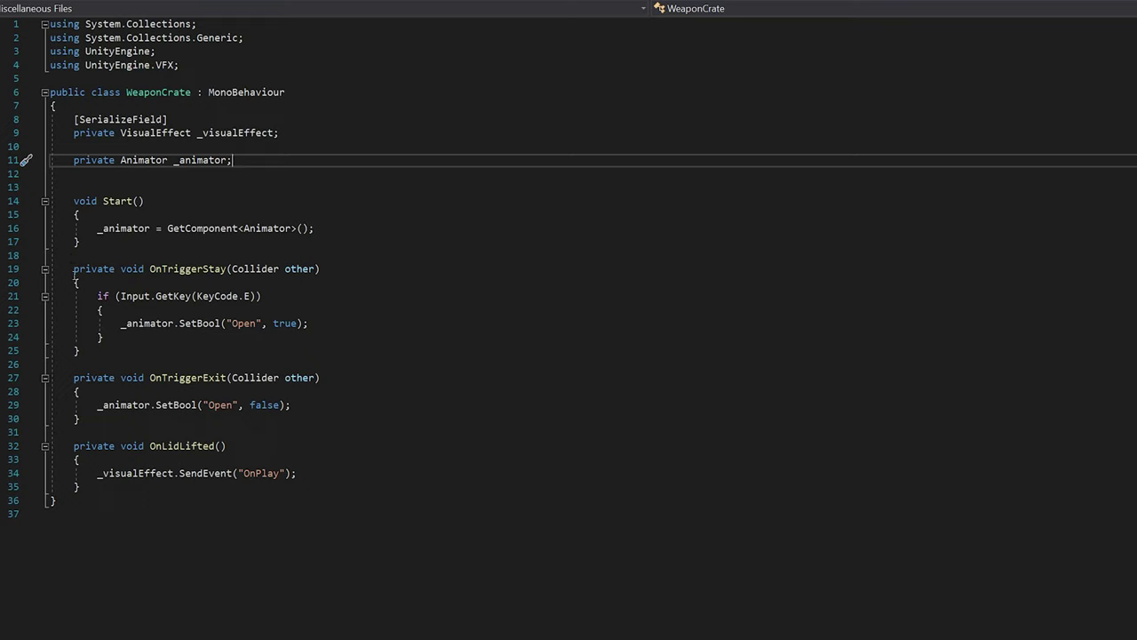
pyautogui.moveTo(69, 268); pyautogui.dragTo(112, 351)
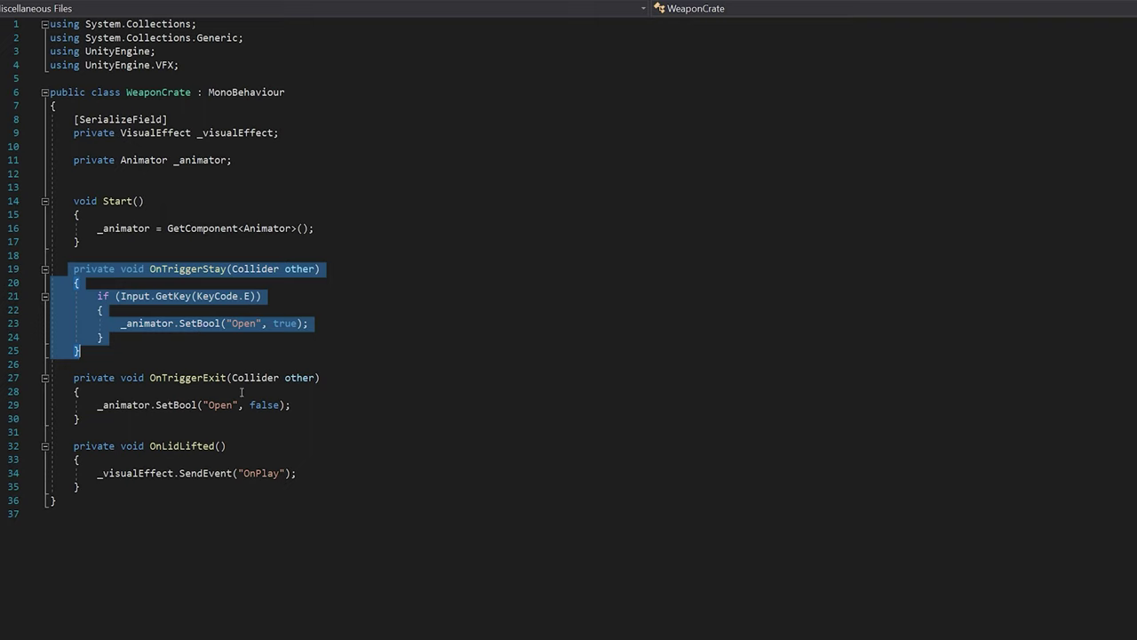
pyautogui.moveTo(126, 429); pyautogui.dragTo(62, 378)
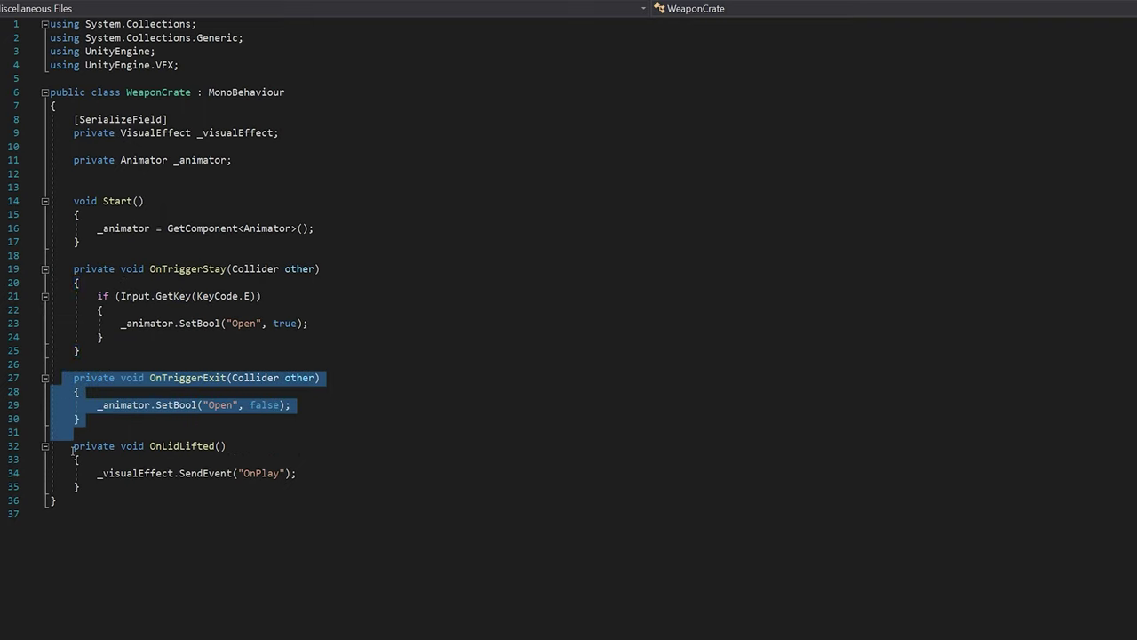
pyautogui.moveTo(73, 446); pyautogui.dragTo(93, 486)
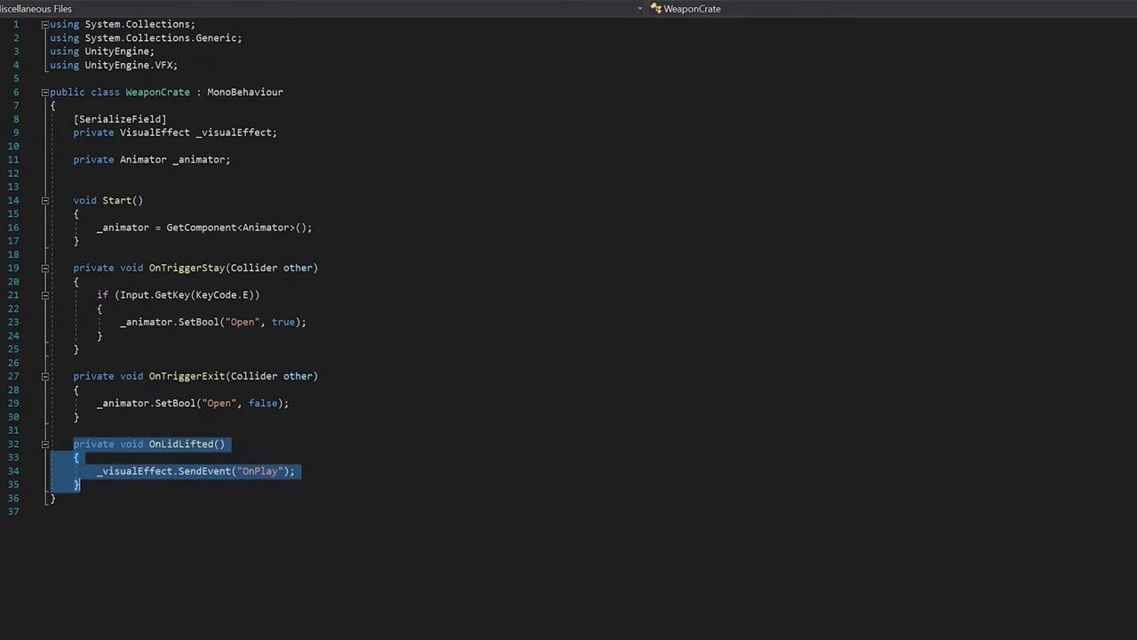
pyautogui.doubleClick(178, 400)
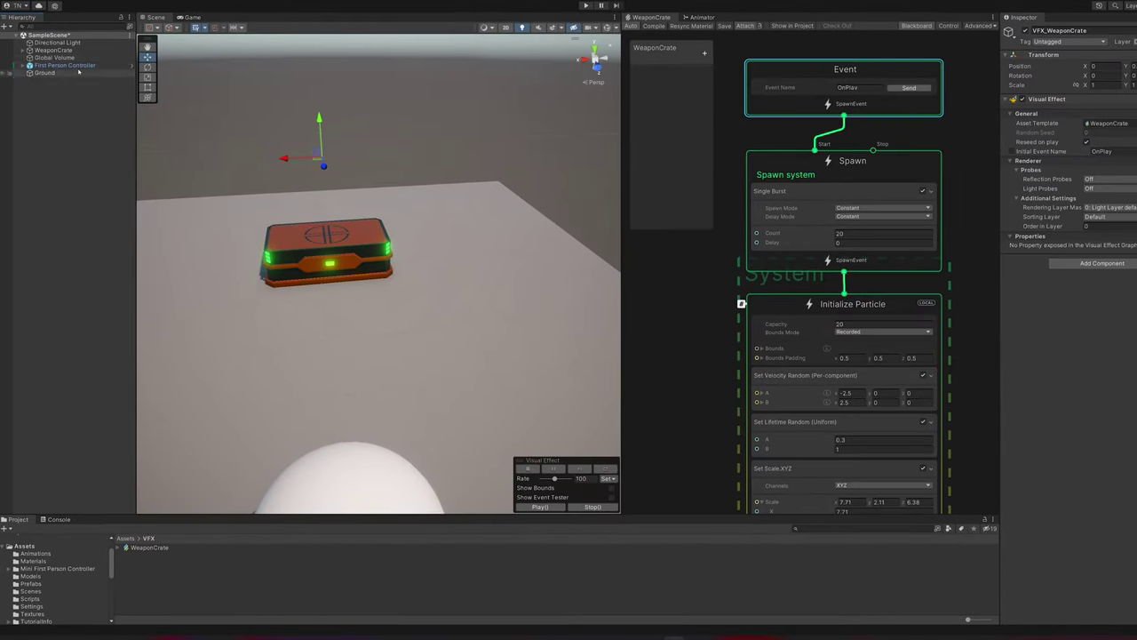
# - Close the VFX Graph window and add a Box Collider to WeaponCrate
pyautogui.click(54, 50)
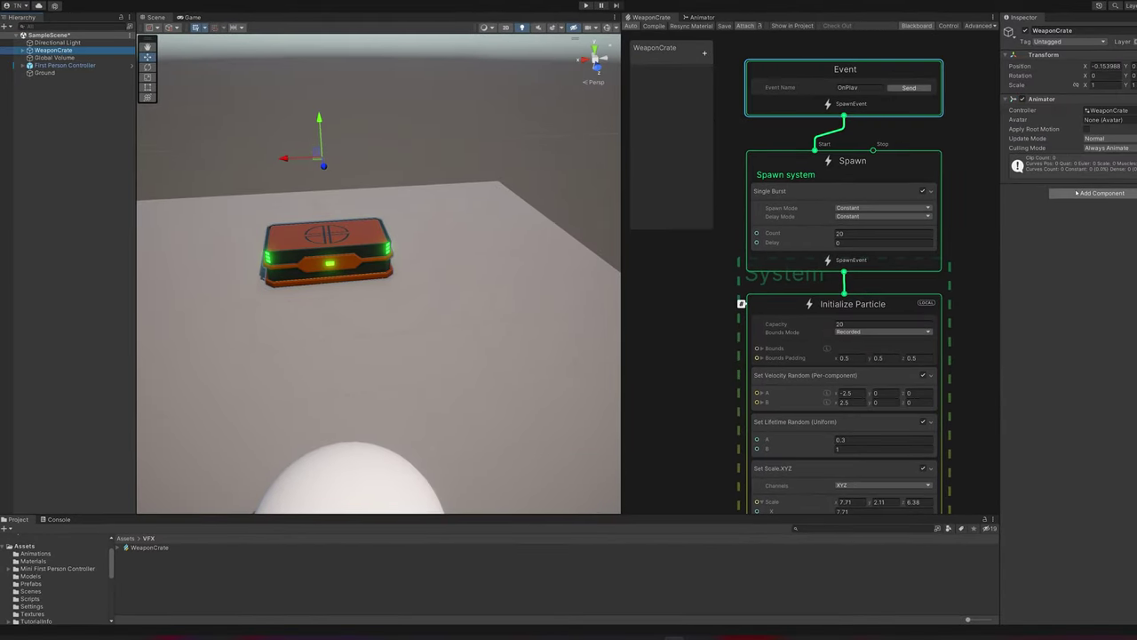
pyautogui.rightClick(651, 17)
pyautogui.click(680, 44)
pyautogui.click(1102, 192)
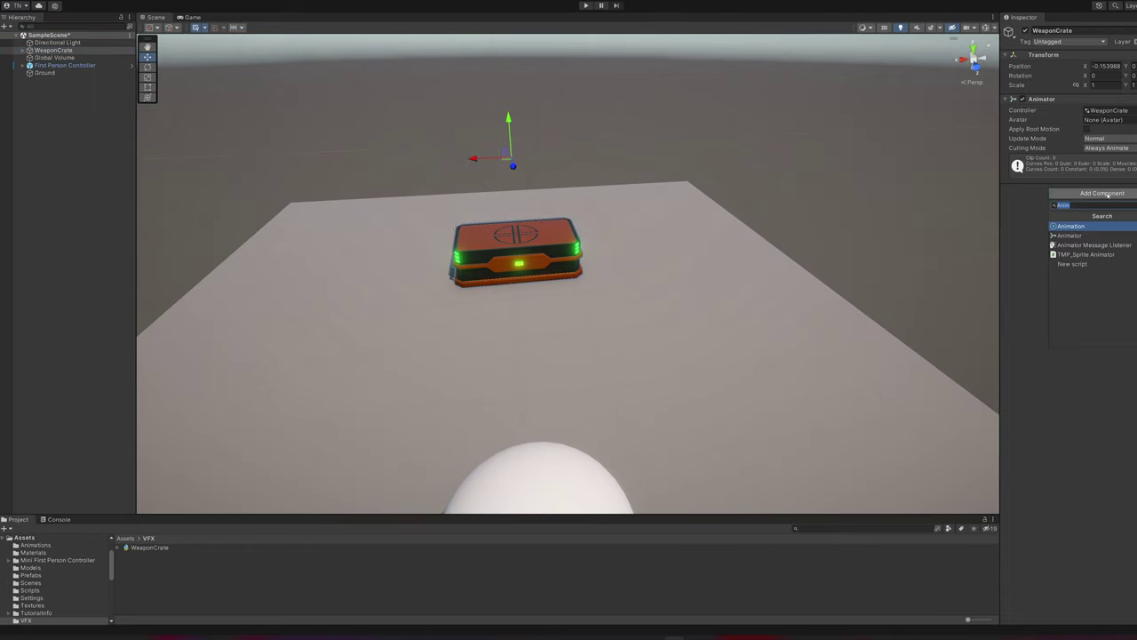
pyautogui.write('box')
pyautogui.press('Return')
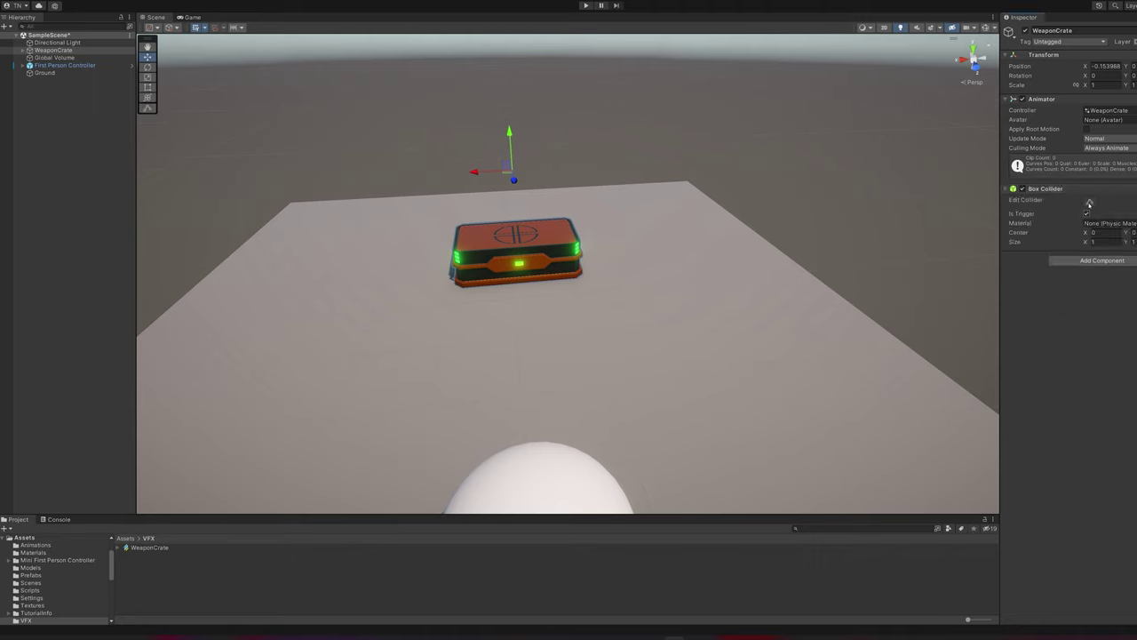
# - Enlarge the Box Collider around the crate and attach the WeaponCrate script
pyautogui.click(1089, 203)
pyautogui.moveTo(490, 271); pyautogui.dragTo(455, 273)
pyautogui.moveTo(547, 264); pyautogui.dragTo(584, 262)
pyautogui.moveTo(524, 282); pyautogui.dragTo(525, 360)
pyautogui.moveTo(524, 360); pyautogui.dragTo(666, 247, button='right')
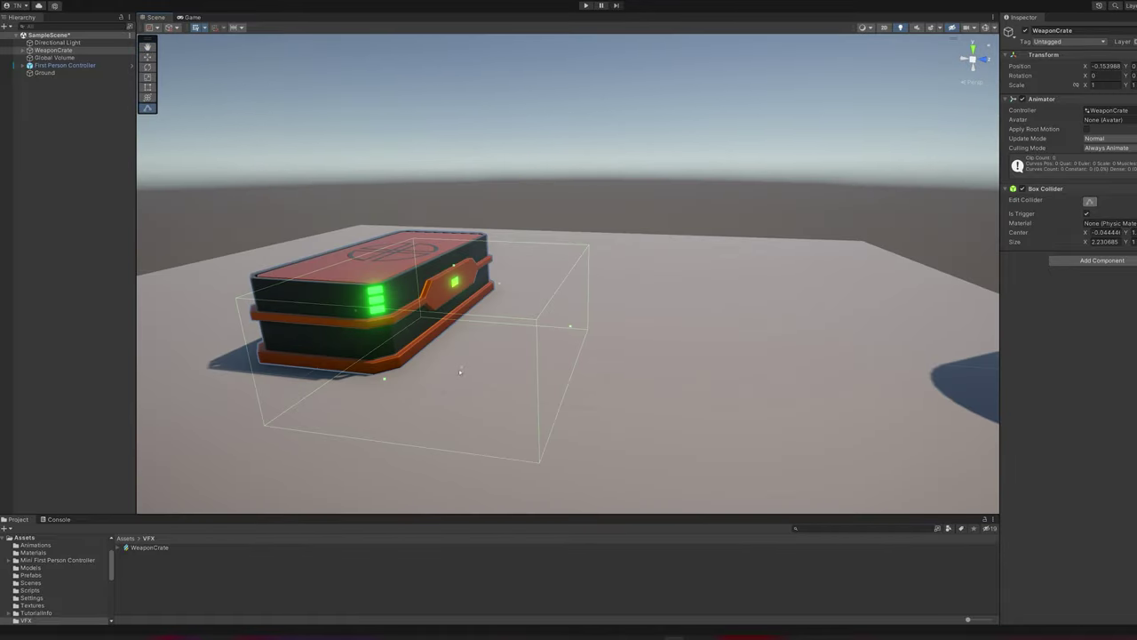
pyautogui.moveTo(149, 562); pyautogui.dragTo(59, 54)
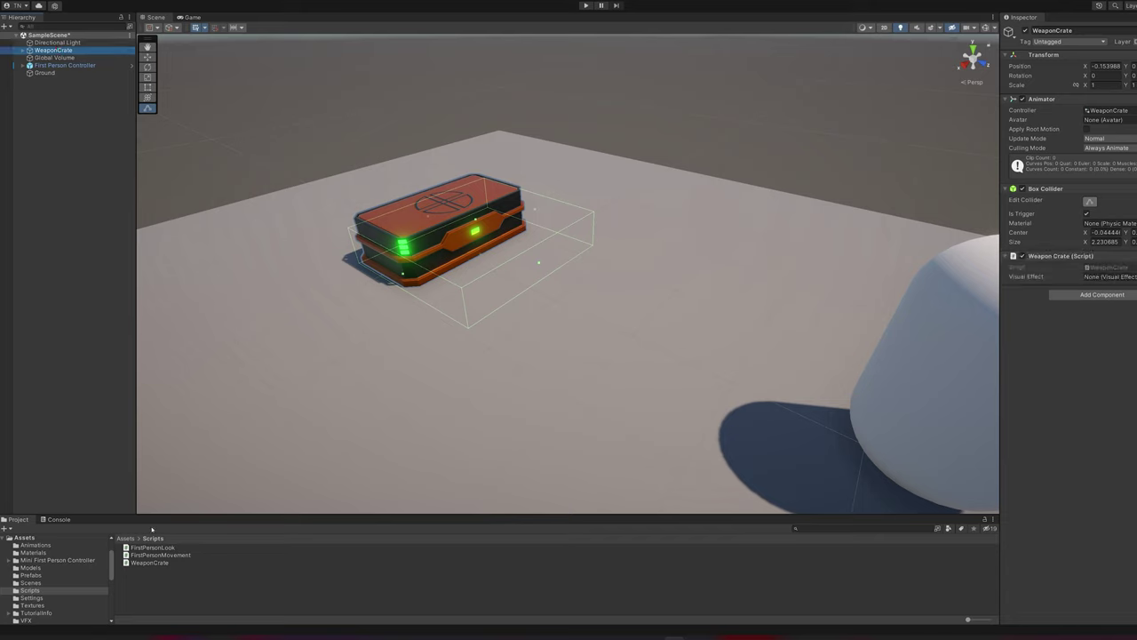
pyautogui.scroll(-2, 42, 598)
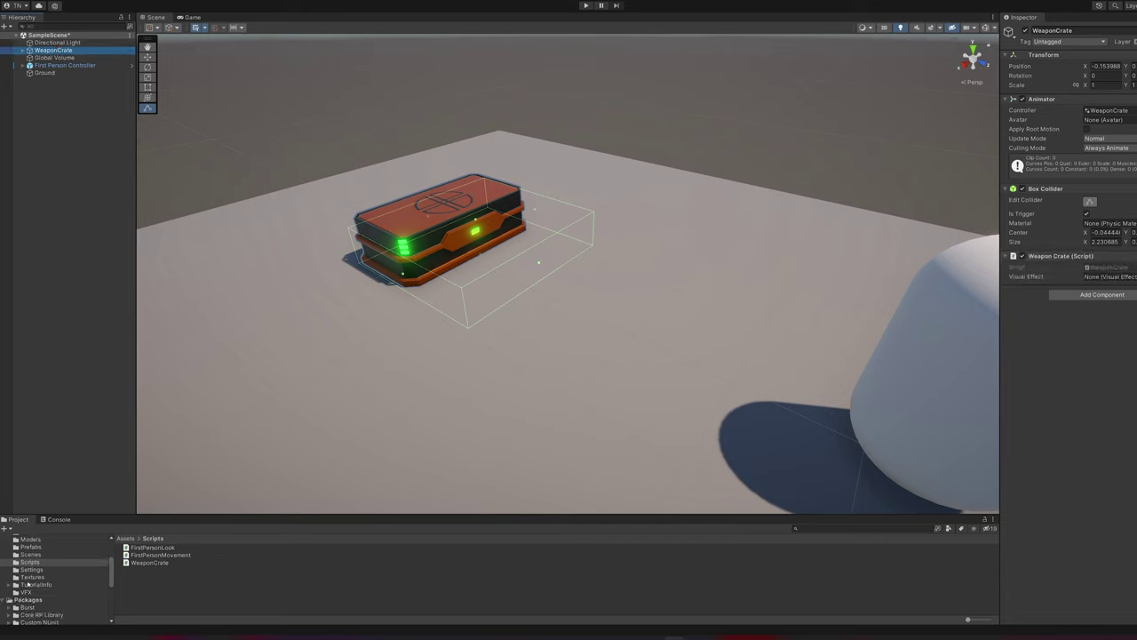
# - Open the WeaponCrate model's import settings and scrub the Open clip to frame 10
pyautogui.click(30, 539)
pyautogui.click(146, 548)
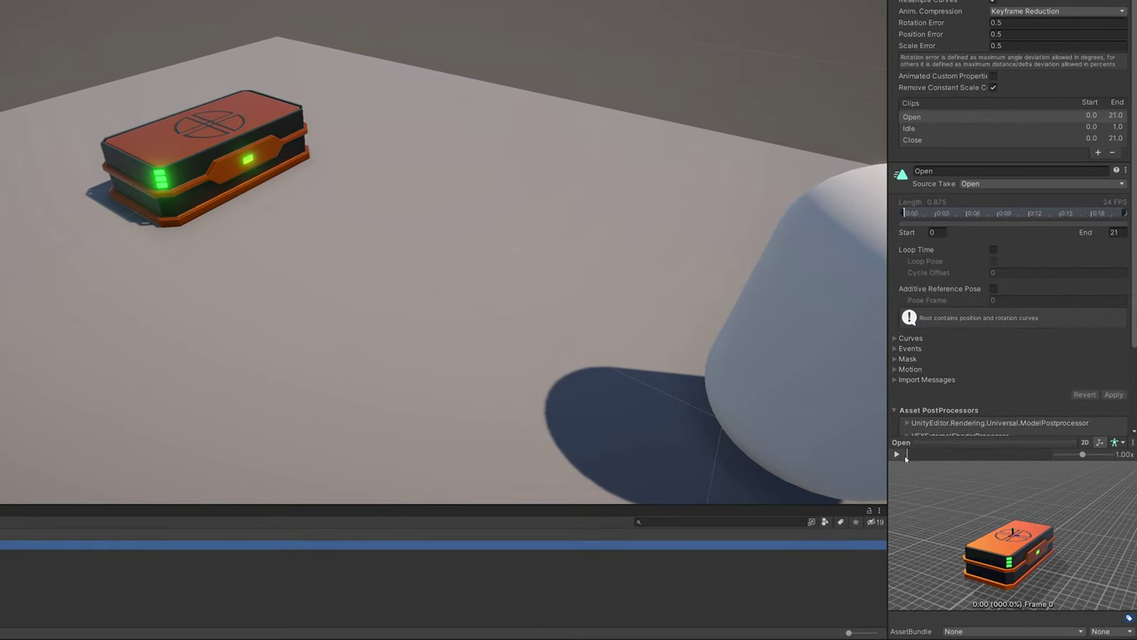
pyautogui.click(899, 455)
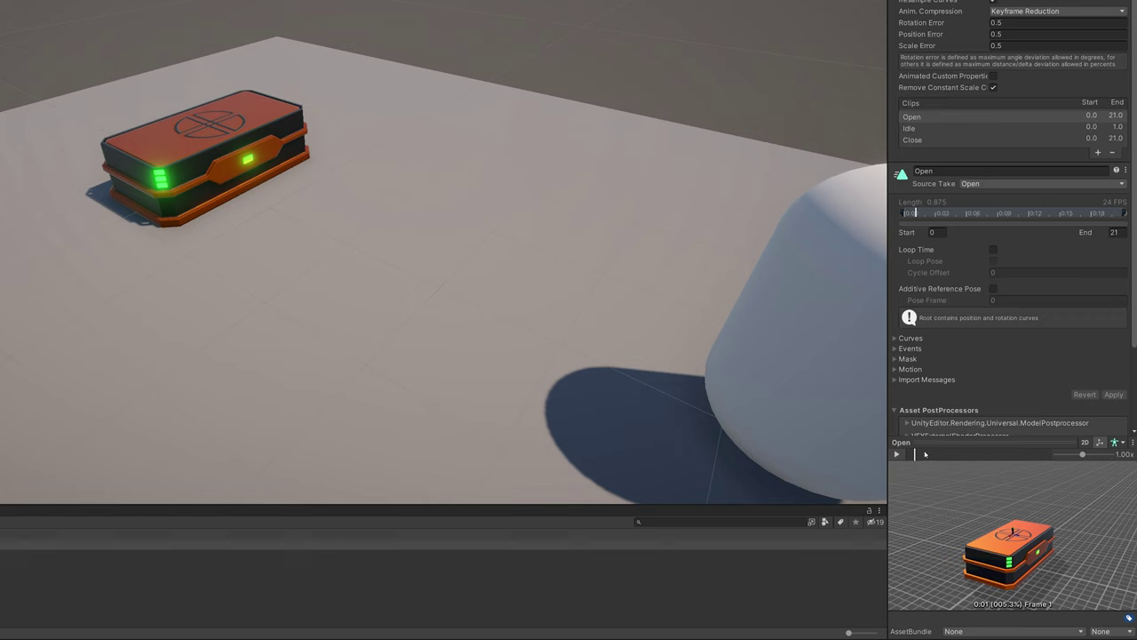
pyautogui.moveTo(924, 454); pyautogui.dragTo(981, 454)
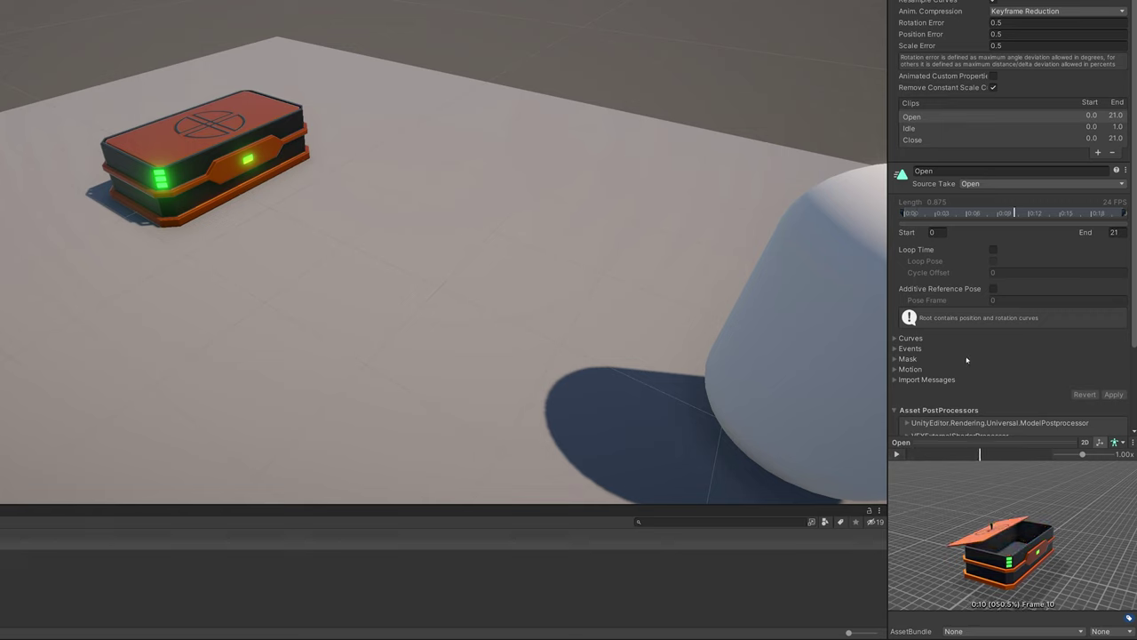
# - Add an animation event at frame 10 calling OnLidLifted
pyautogui.click(894, 349)
pyautogui.click(906, 361)
pyautogui.doubleClick(1029, 380)
pyautogui.write('OnLidLifted')
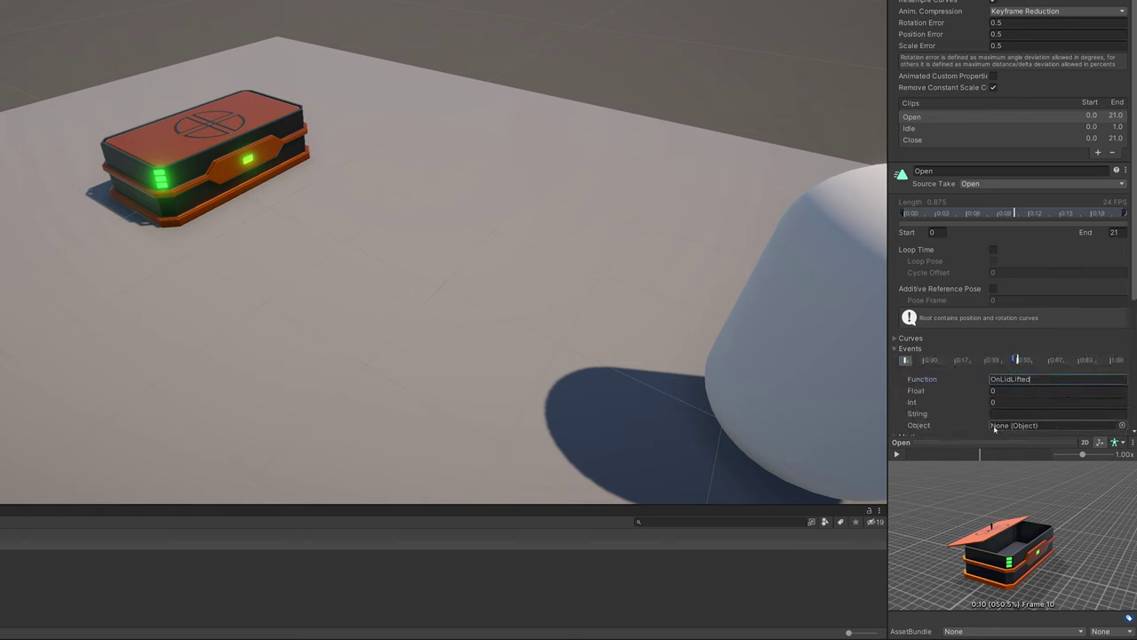
pyautogui.scroll(-3, 1017, 320)
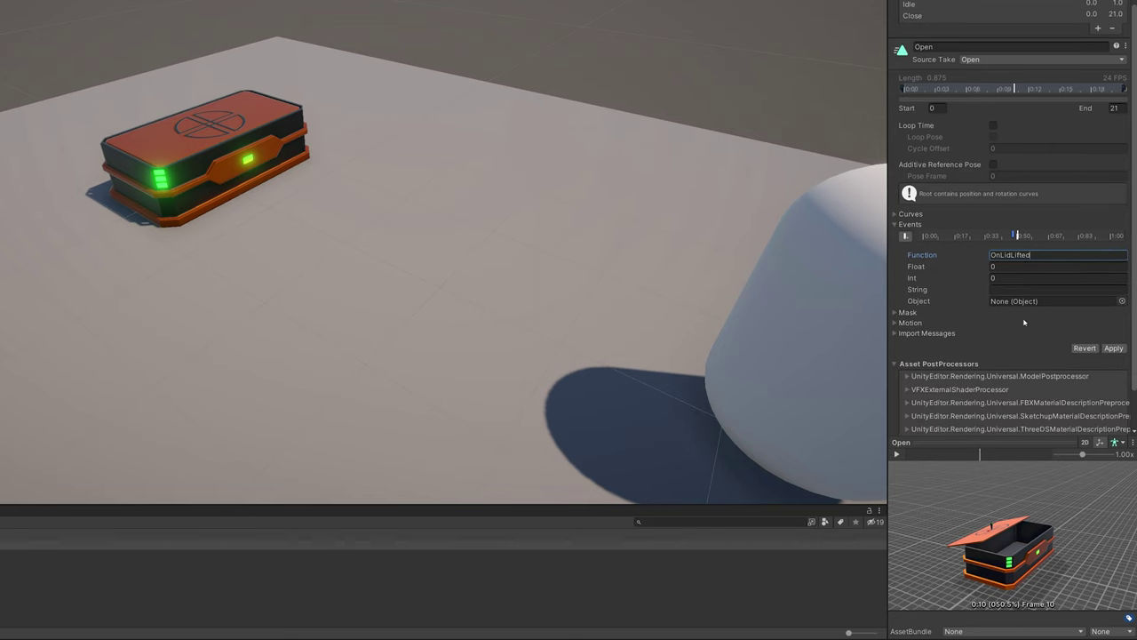
pyautogui.click(1020, 343)
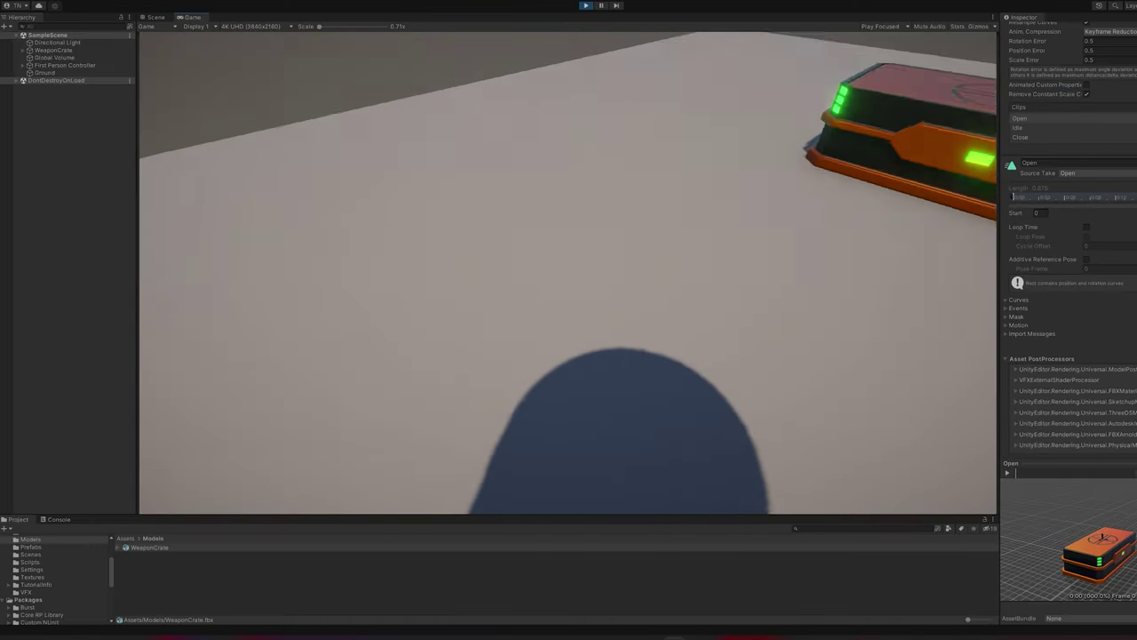
# - Test opening the crate with W, E and S, then stop Play mode
pyautogui.press('w')
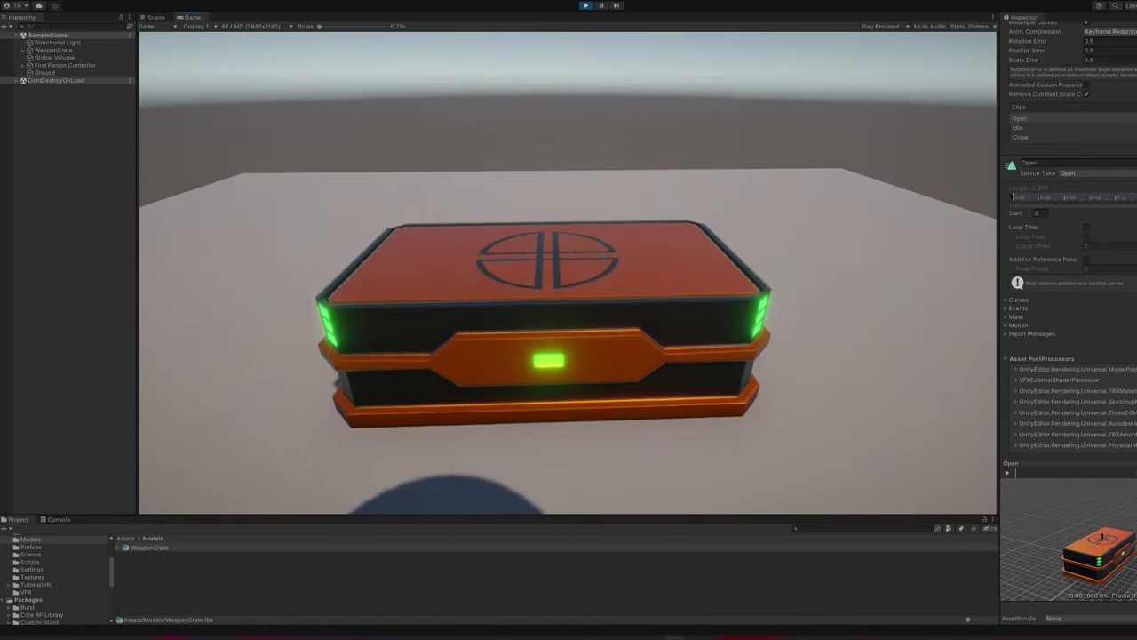
pyautogui.press('e')
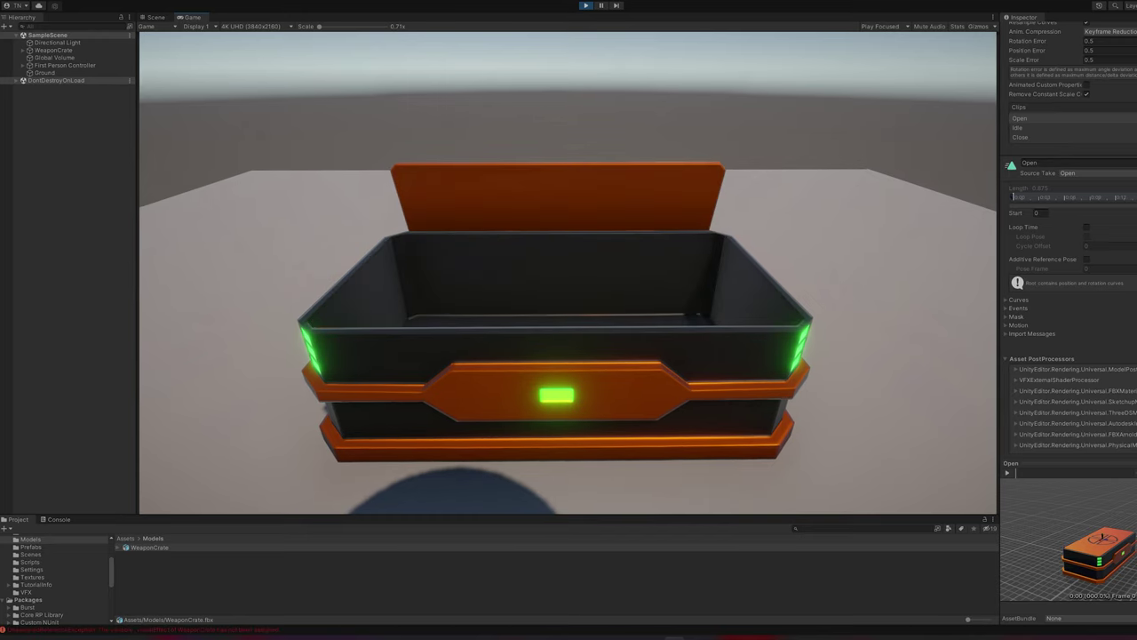
pyautogui.press('s')
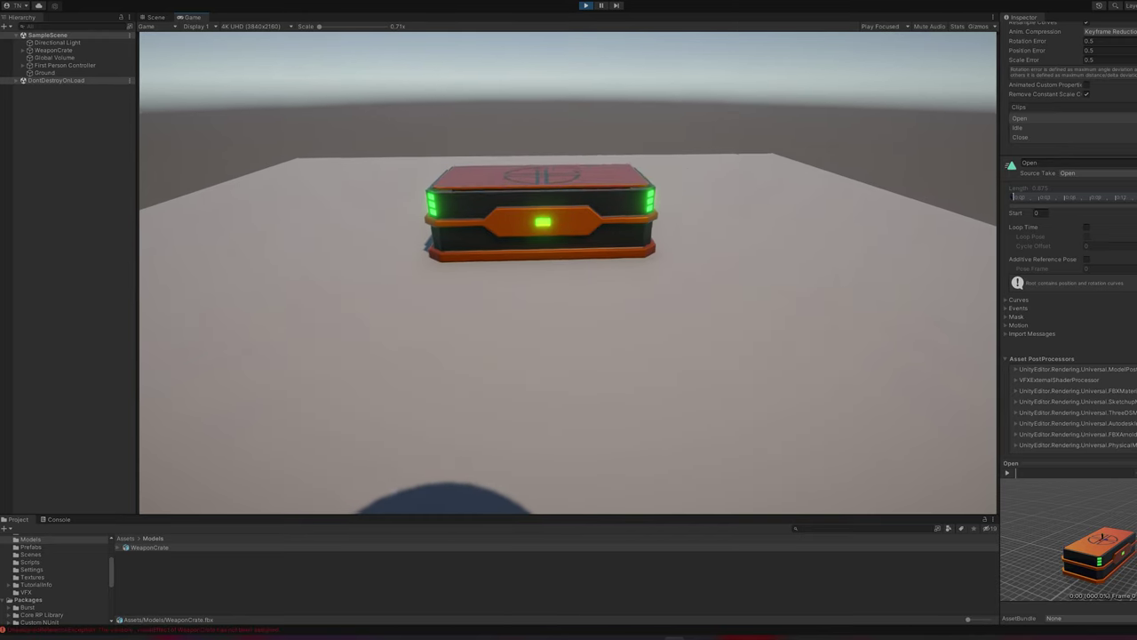
pyautogui.press('Escape')
pyautogui.click(585, 6)
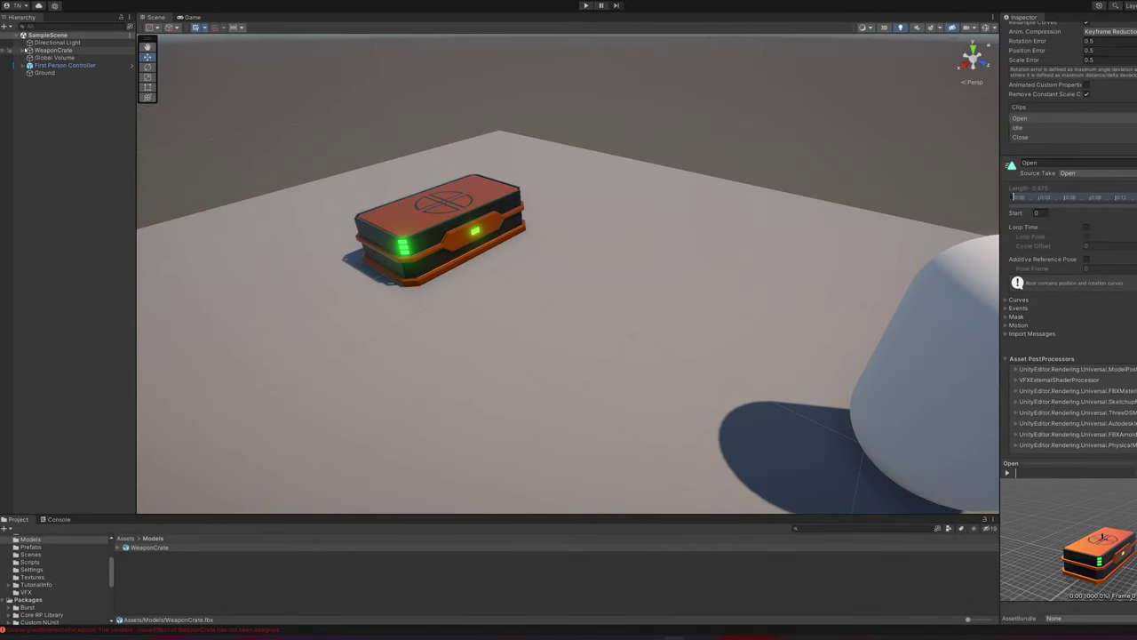
# - Assign VFX_WeaponCrate as the script's Visual Effect, clear Initial Event Name, and play
pyautogui.click(35, 50)
pyautogui.click(21, 51)
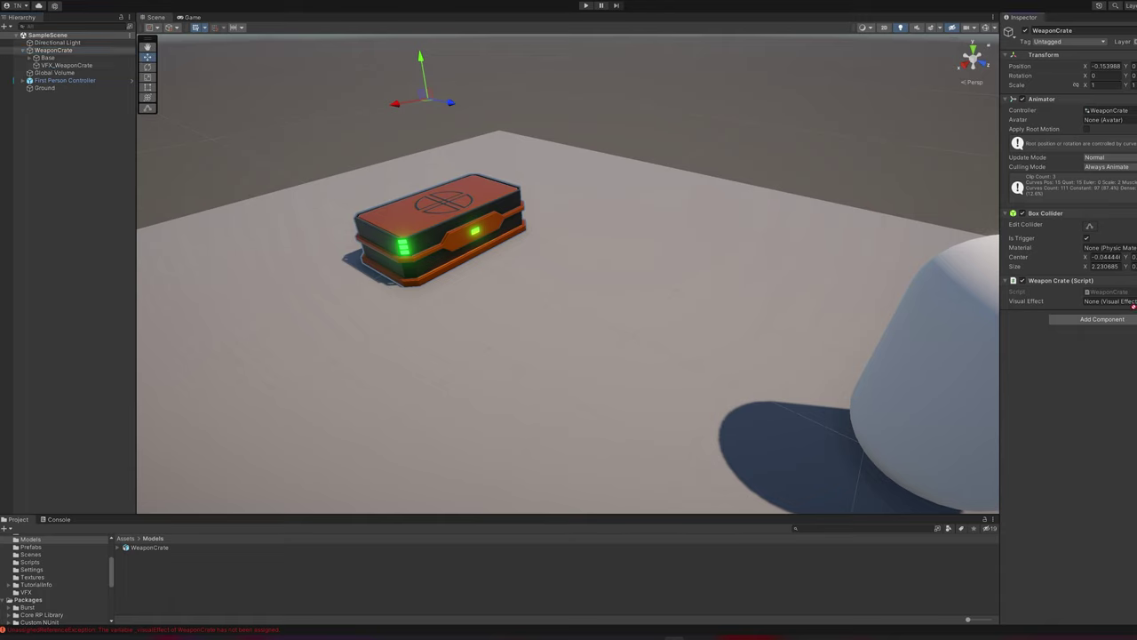
pyautogui.moveTo(1132, 307); pyautogui.dragTo(1123, 301)
pyautogui.click(66, 65)
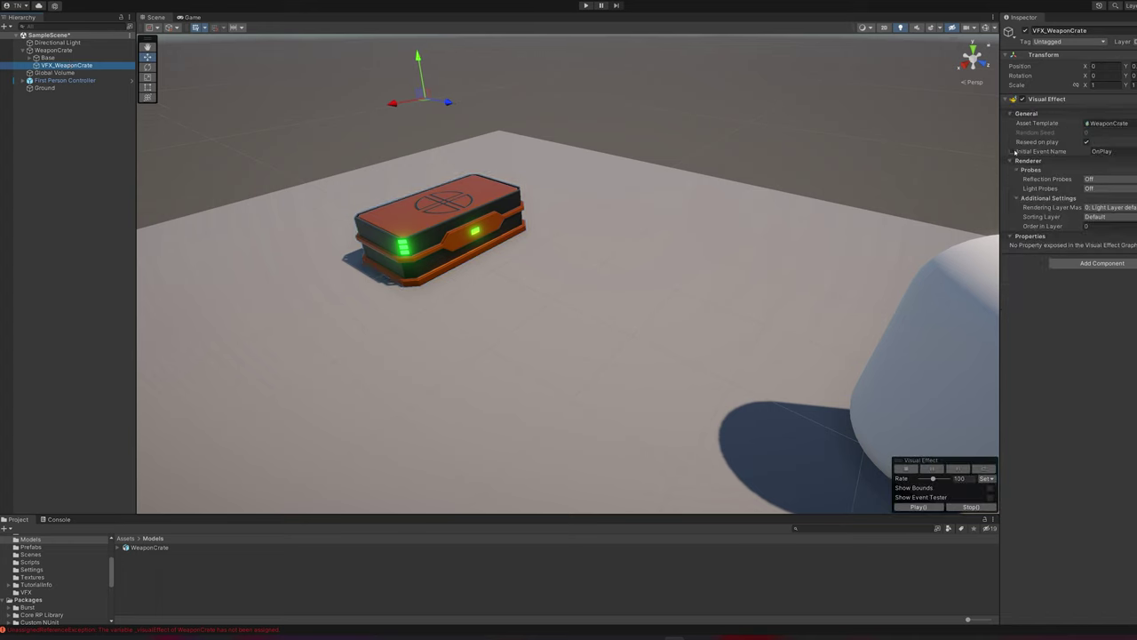
pyautogui.click(1118, 151)
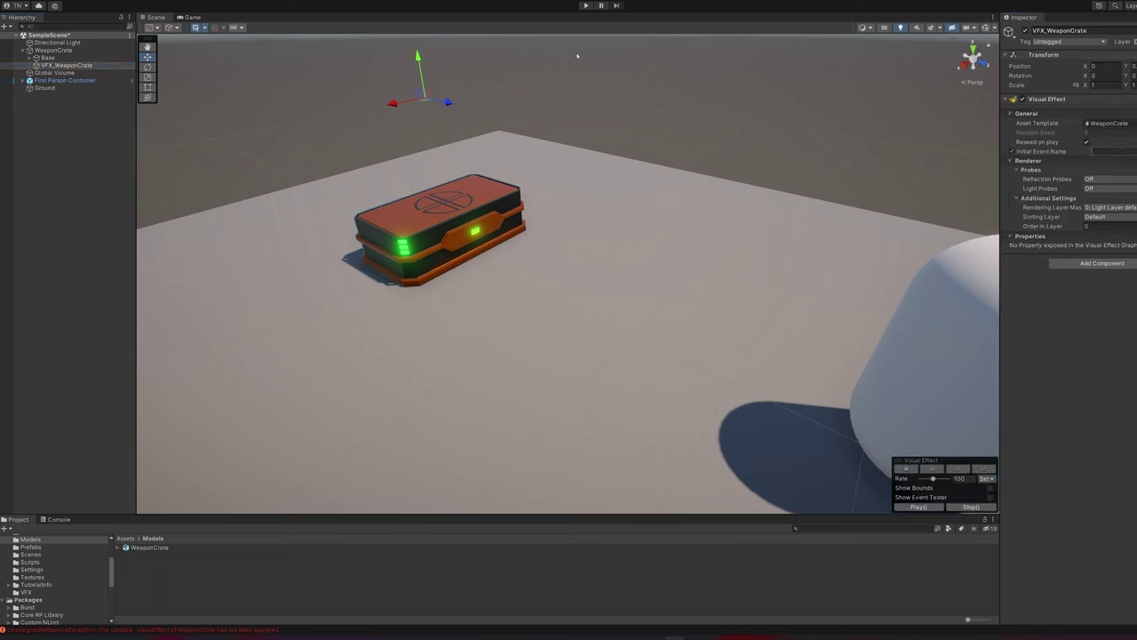
pyautogui.click(586, 5)
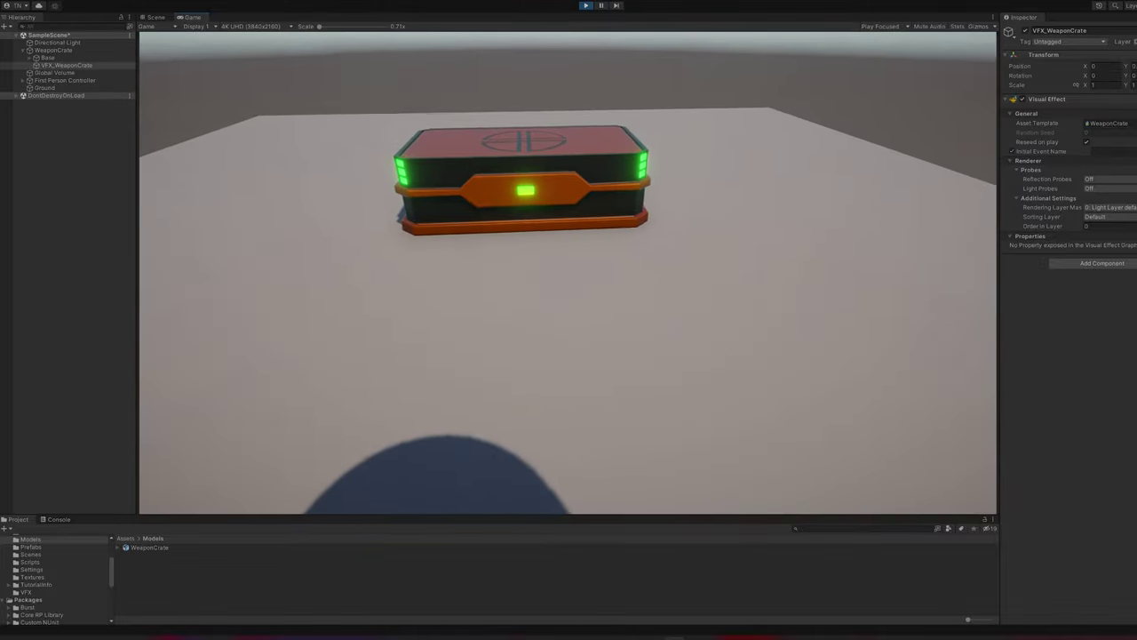
# - Walk to and from the crate repeatedly, opening it to release the smoke burst
pyautogui.press('w')
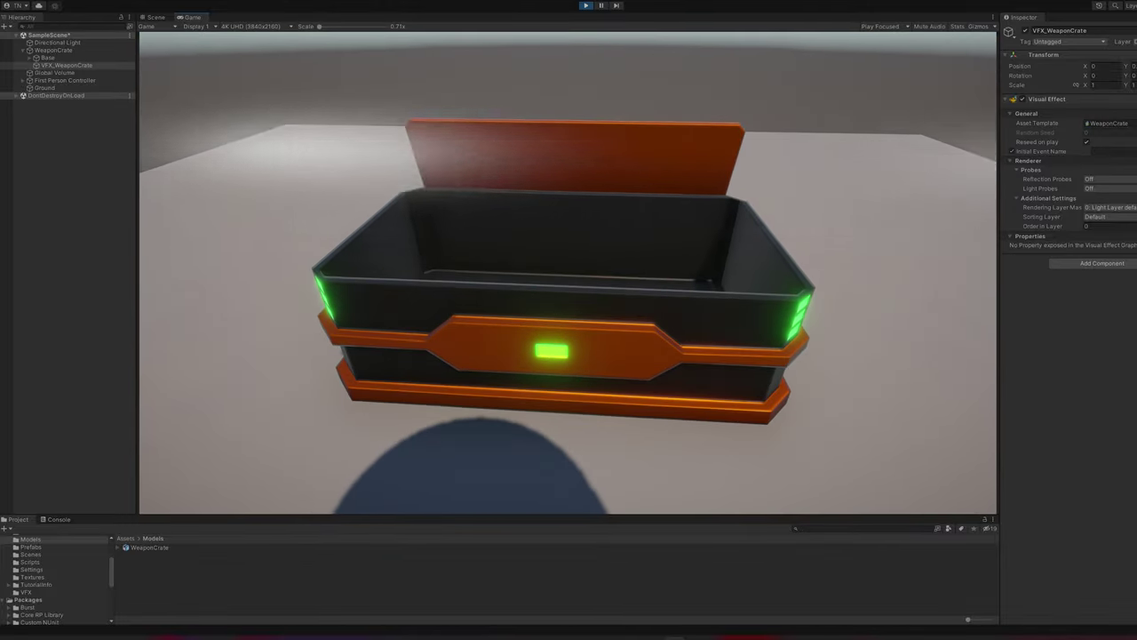
pyautogui.press('s')
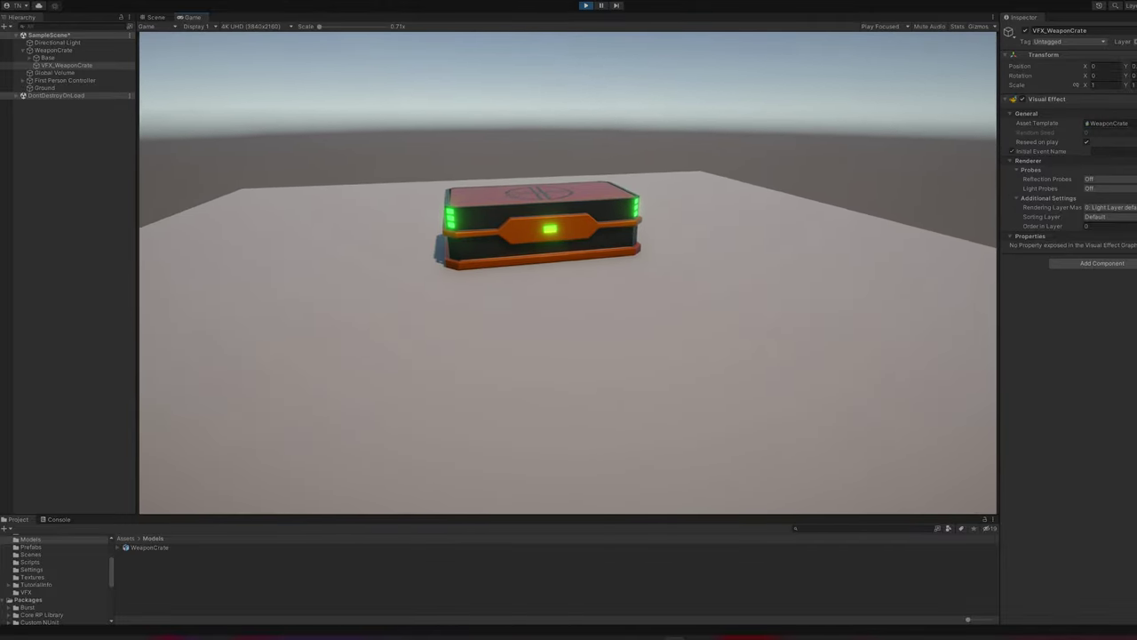
pyautogui.press('w')
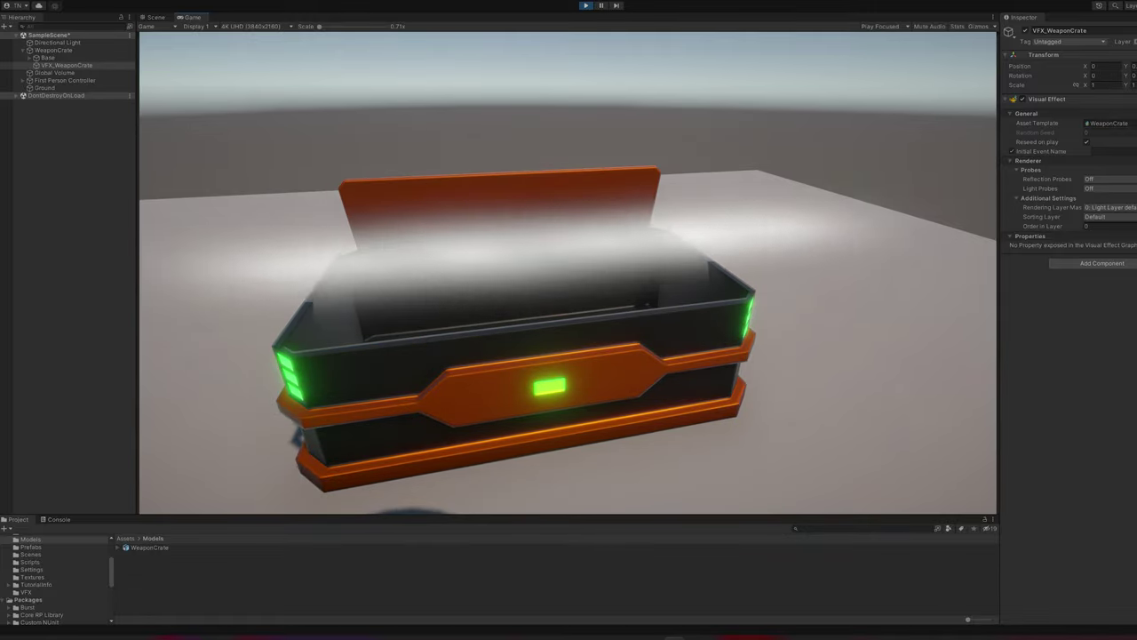
pyautogui.press('s')
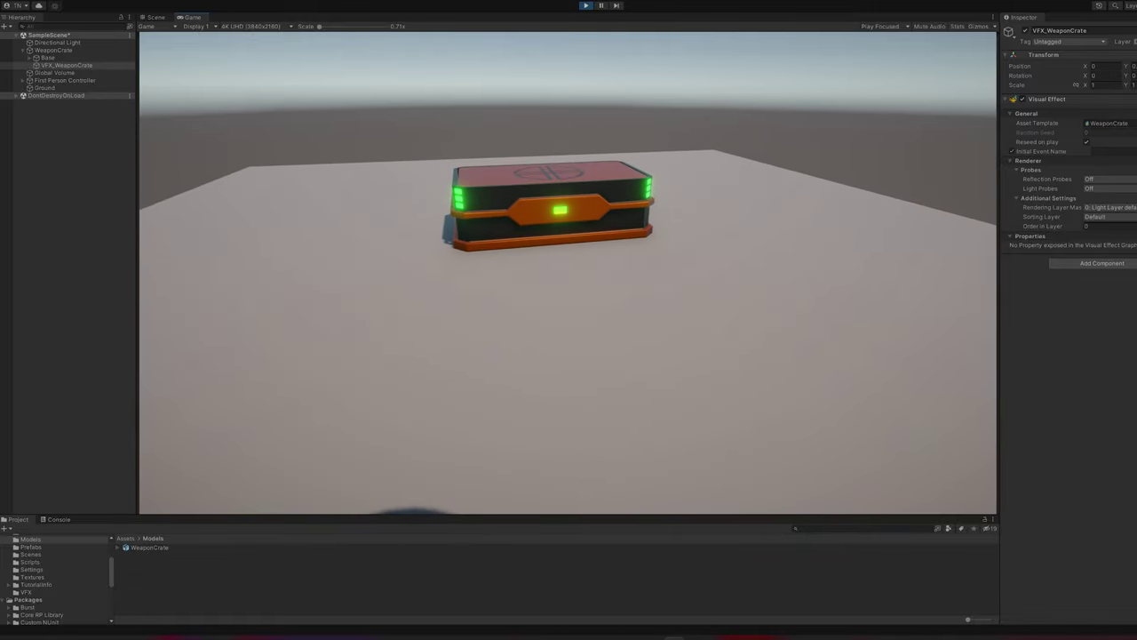
pyautogui.press('w')
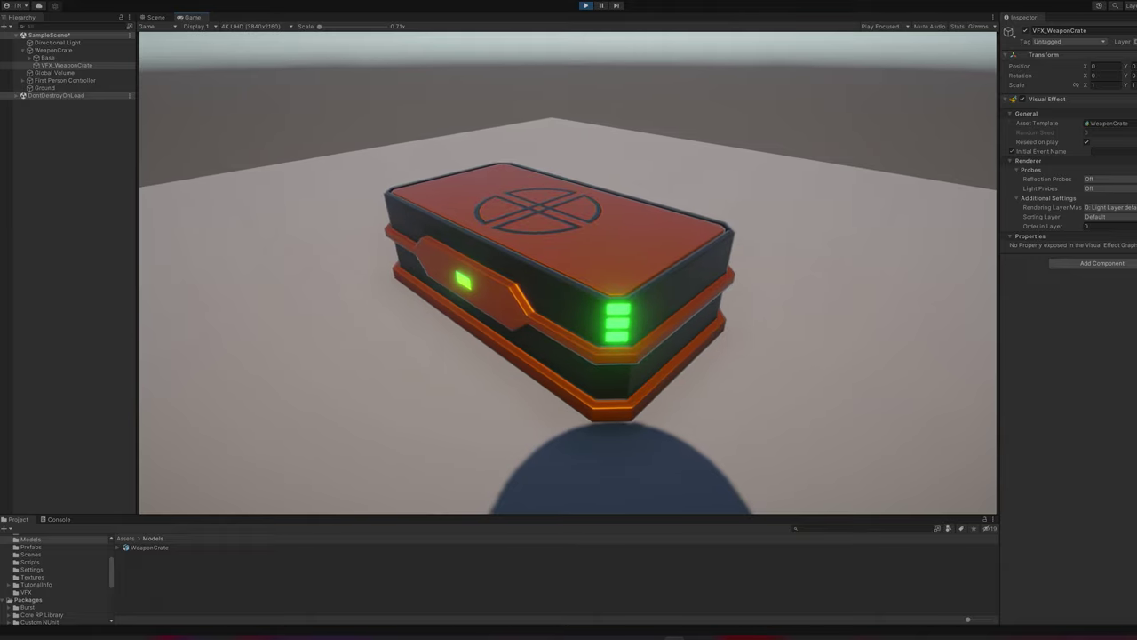
pyautogui.press('w')
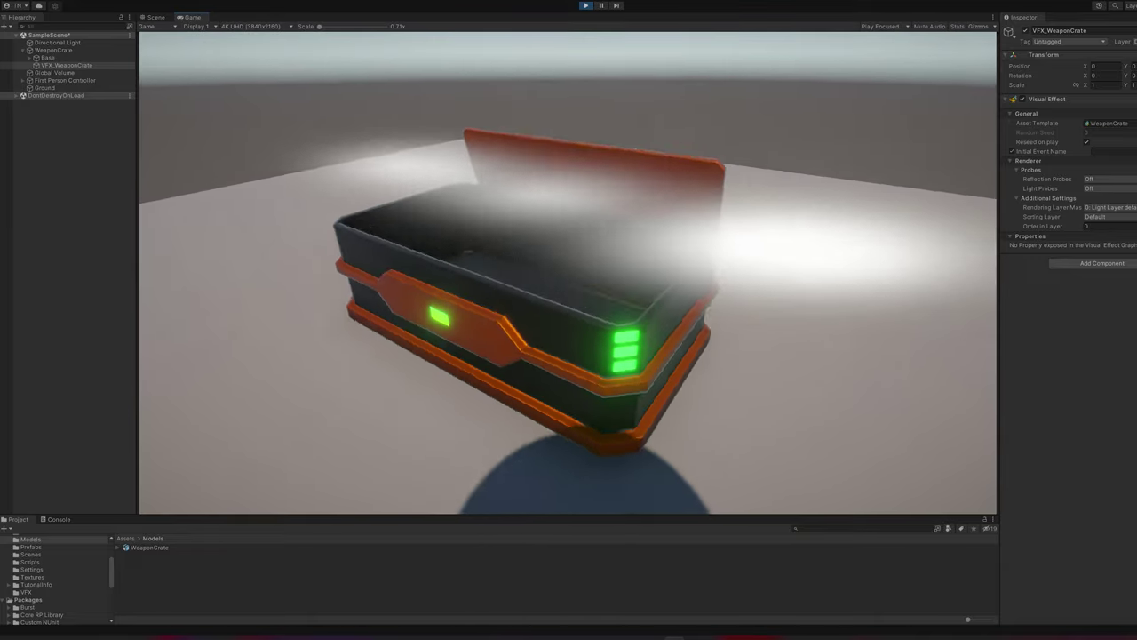